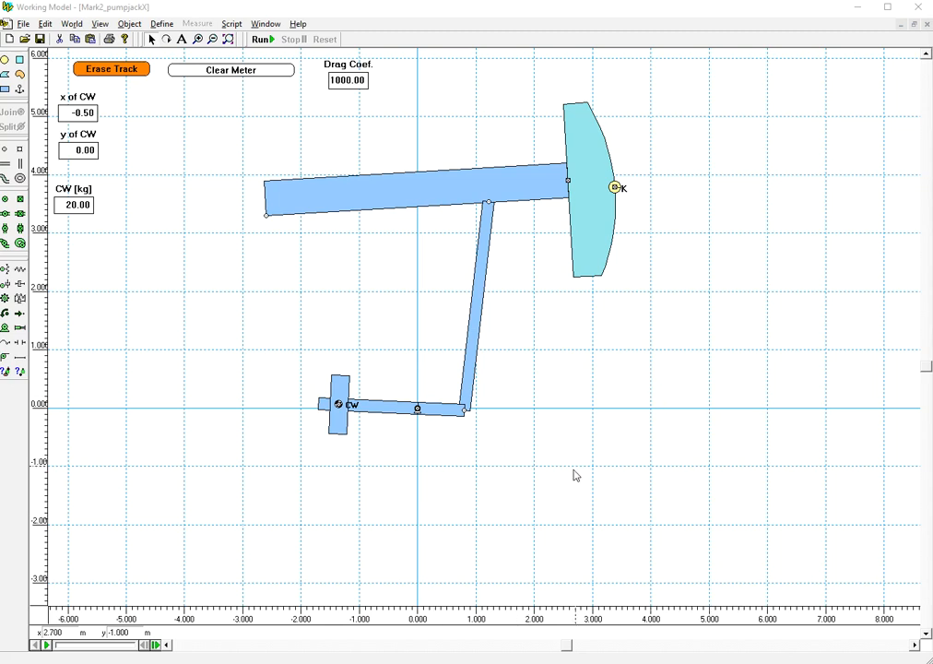
- Split the short crank link from its joints and move it and the counterweight arm below the mechanism, to about y -1.3 m
{"action": "left_click_drag", "start_coordinate": [562, 650], "coordinate": [645, 651]}
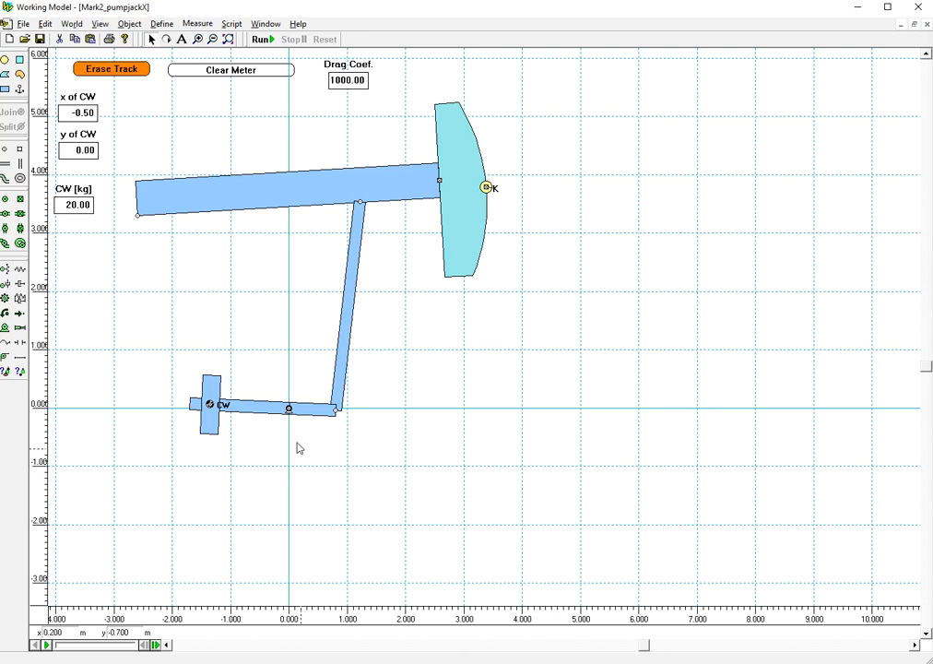
{"action": "left_click", "coordinate": [316, 412]}
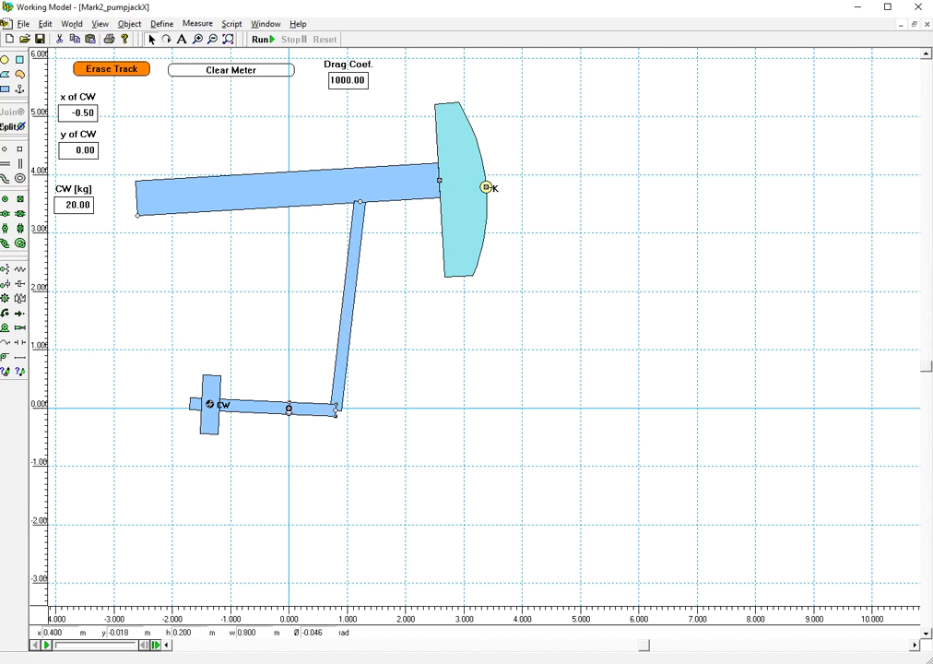
{"action": "left_click", "coordinate": [12, 126]}
{"action": "left_click_drag", "start_coordinate": [308, 414], "coordinate": [299, 470]}
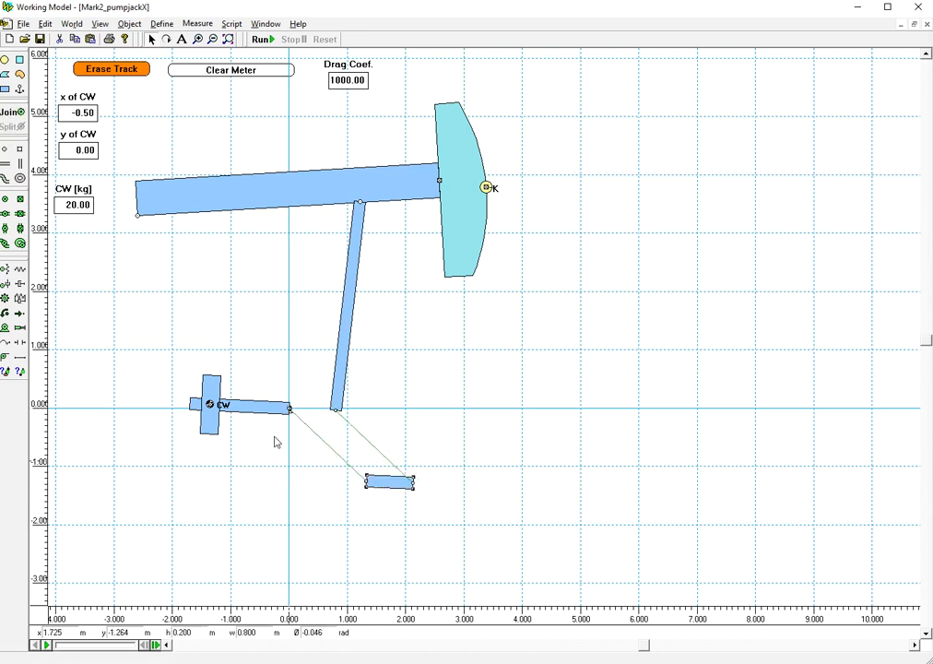
{"action": "left_click_drag", "start_coordinate": [265, 413], "coordinate": [193, 491]}
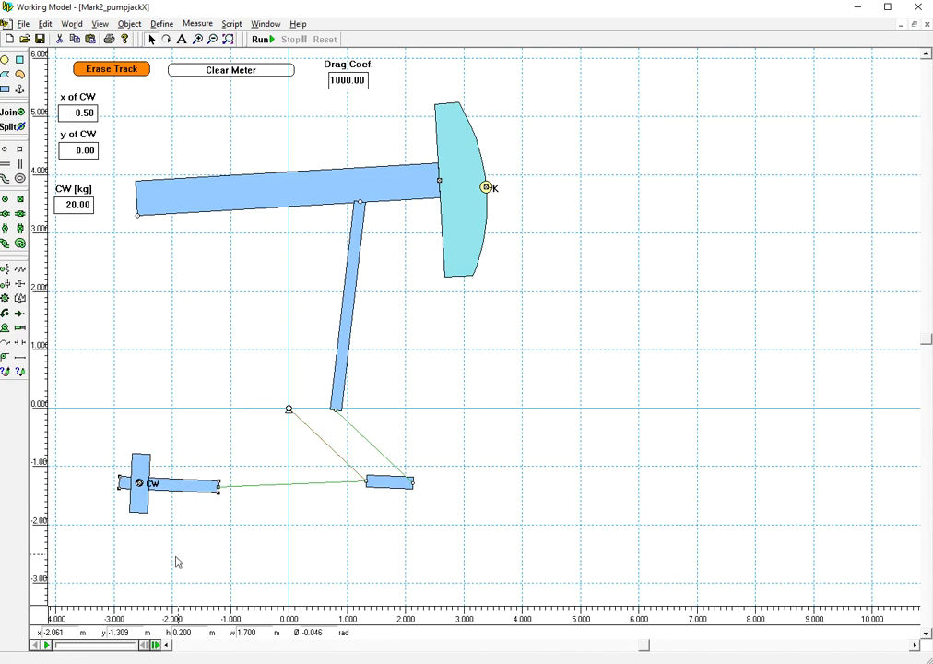
- Split the counterweight from its arm, move it to about x -2.0, y 1.5 m, and set its rotation to 0
{"action": "left_click", "coordinate": [142, 506]}
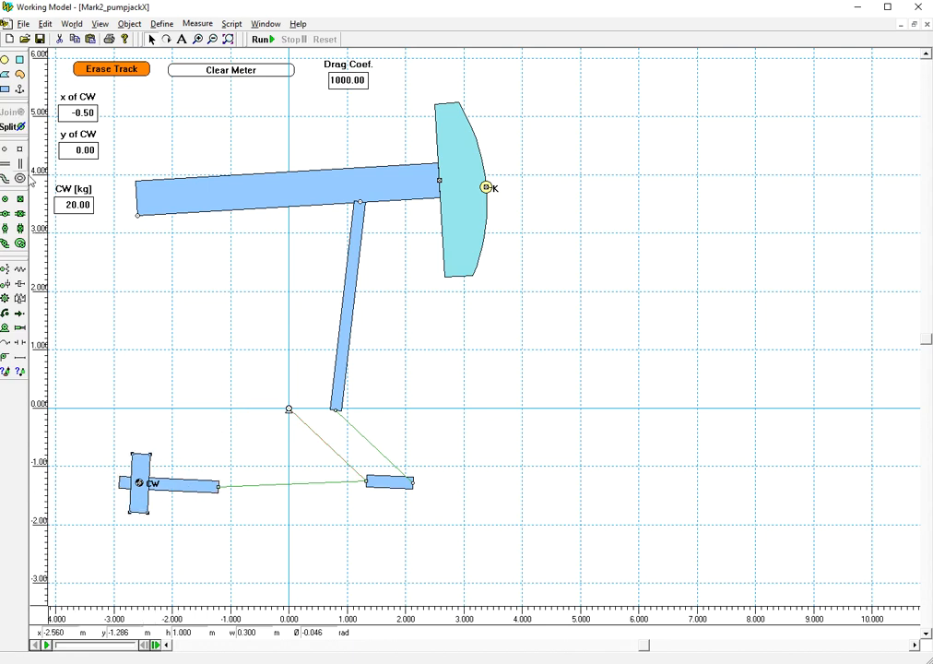
{"action": "left_click_drag", "start_coordinate": [140, 497], "coordinate": [184, 362]}
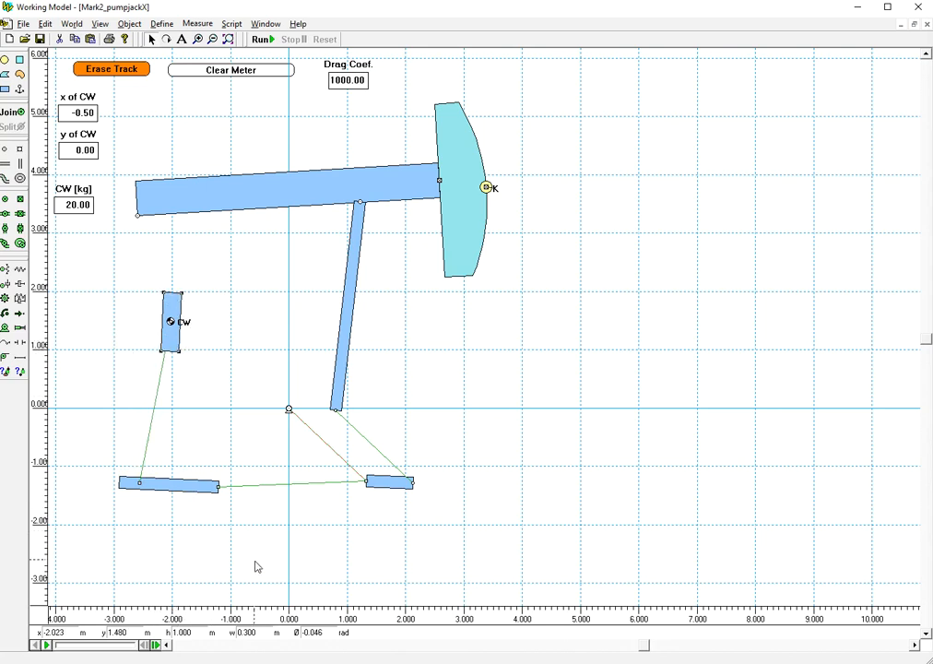
{"action": "double_click", "coordinate": [179, 350]}
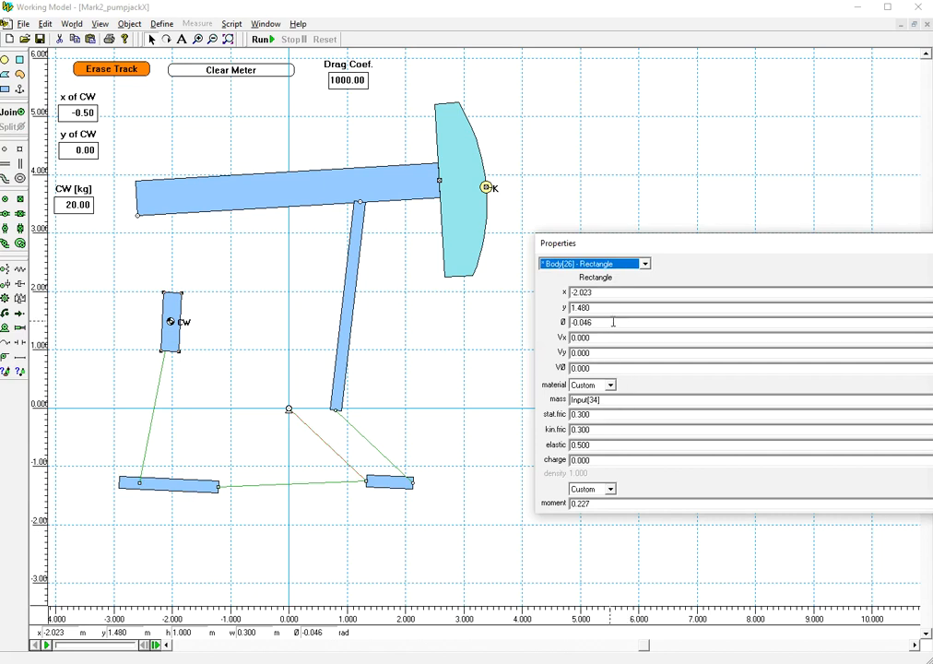
{"action": "left_click_drag", "start_coordinate": [613, 322], "coordinate": [522, 322]}
{"action": "type", "text": "0"}
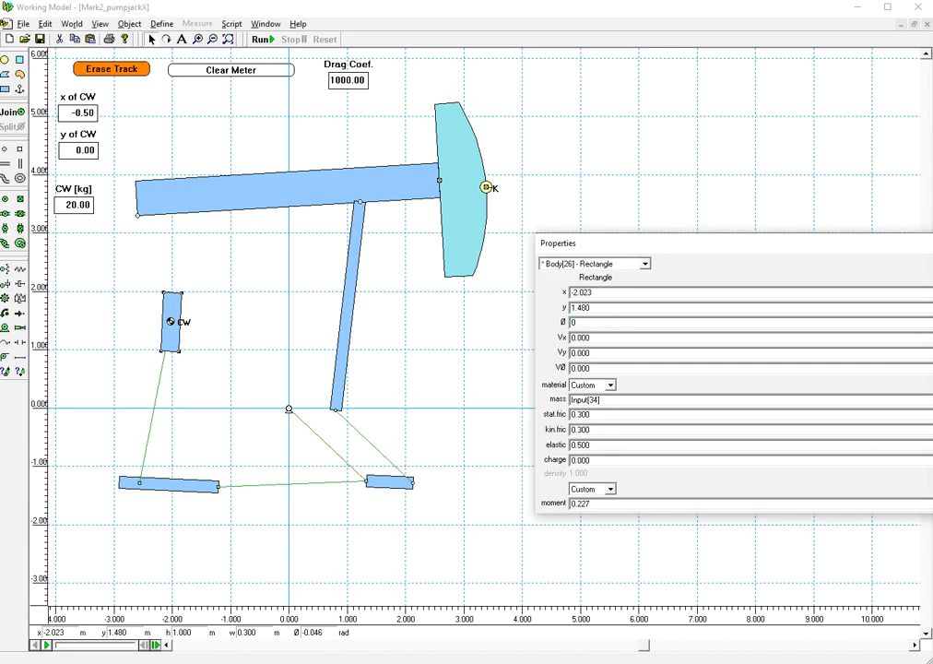
{"action": "key", "text": "Return"}
- Set the rotation of both the counterweight arm and the short crank link to 0
{"action": "left_click", "coordinate": [184, 489]}
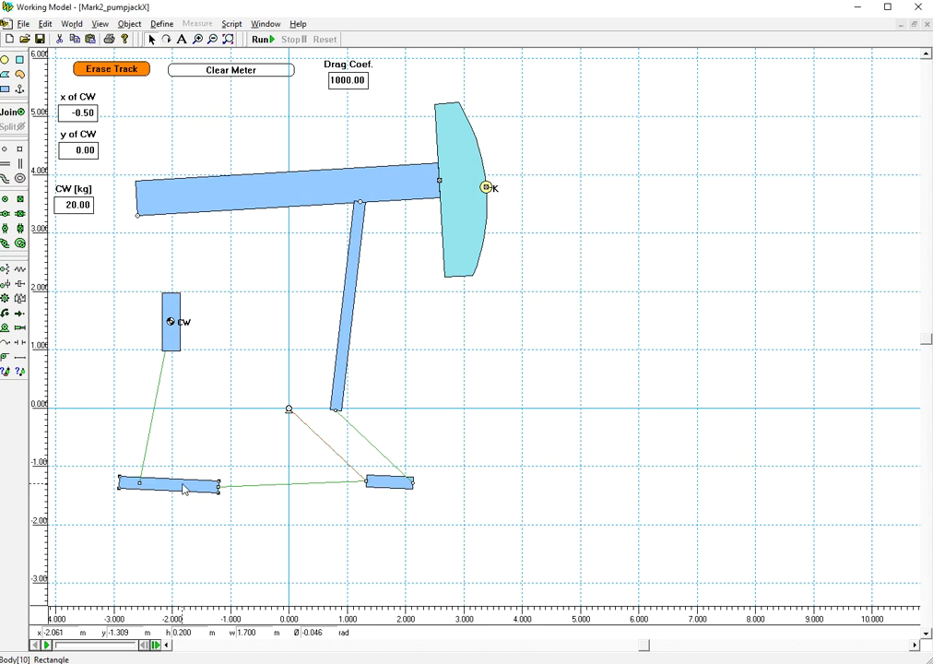
{"action": "left_click_drag", "start_coordinate": [609, 322], "coordinate": [573, 322]}
{"action": "type", "text": "0"}
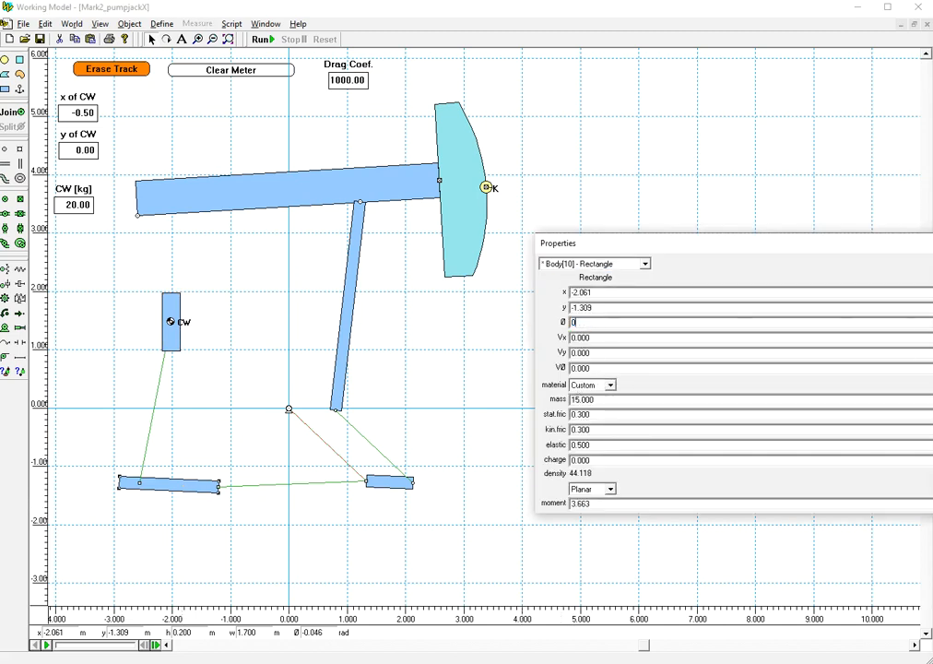
{"action": "key", "text": "Return"}
{"action": "left_click", "coordinate": [395, 482]}
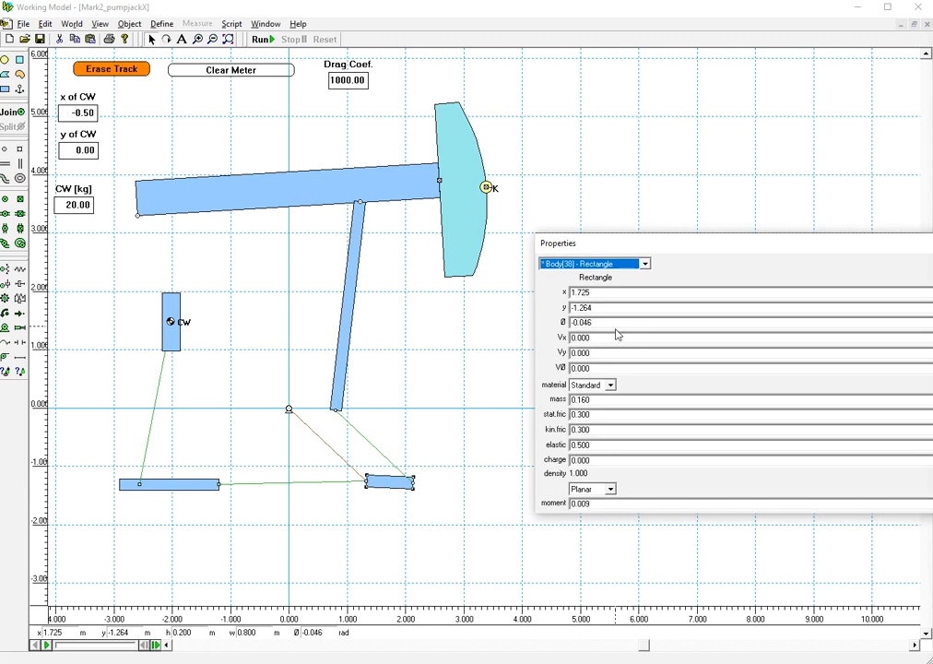
{"action": "left_click_drag", "start_coordinate": [613, 322], "coordinate": [506, 328]}
{"action": "type", "text": "0"}
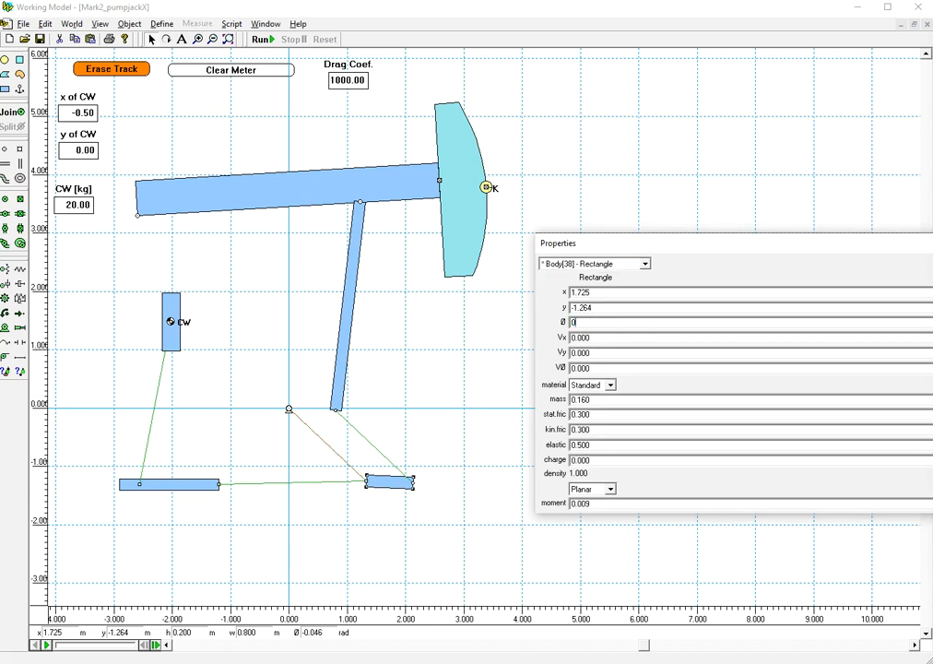
{"action": "key", "text": "Return"}
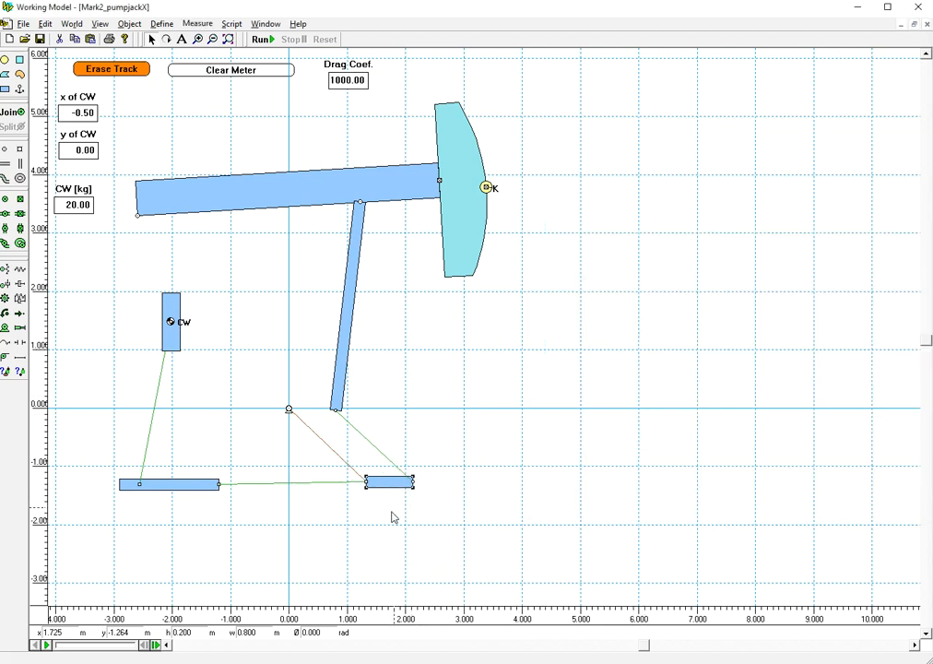
- Delete the rigid joint between the crank link and the counterweight arm, and join the crank link back to its pivots
{"action": "mouse_move", "coordinate": [393, 483]}
{"action": "left_mouse_down"}
{"action": "mouse_move", "coordinate": [310, 480]}
{"action": "mouse_move", "coordinate": [335, 501]}
{"action": "left_mouse_up"}
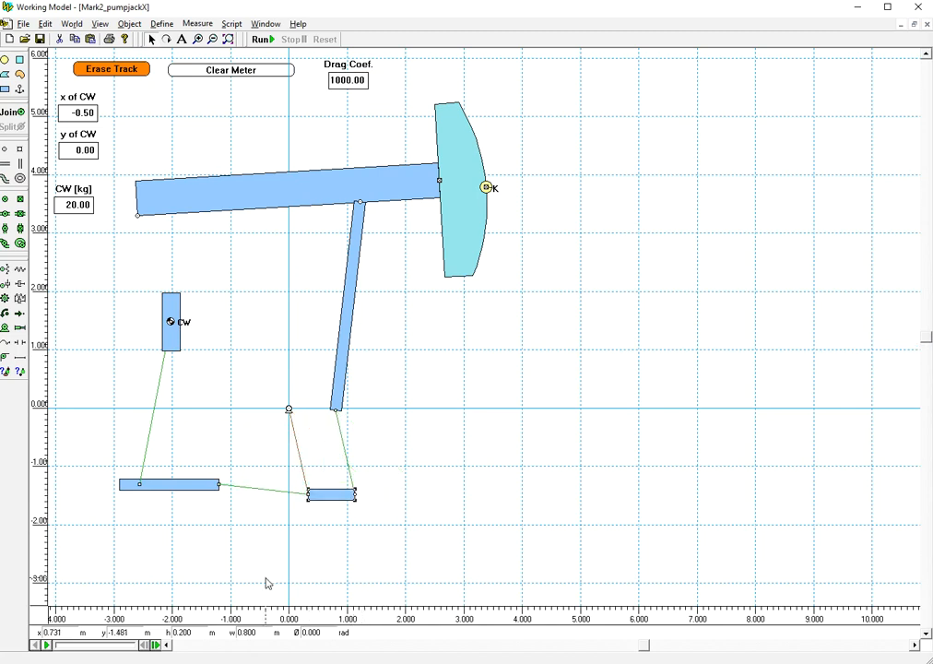
{"action": "left_click", "coordinate": [307, 495]}
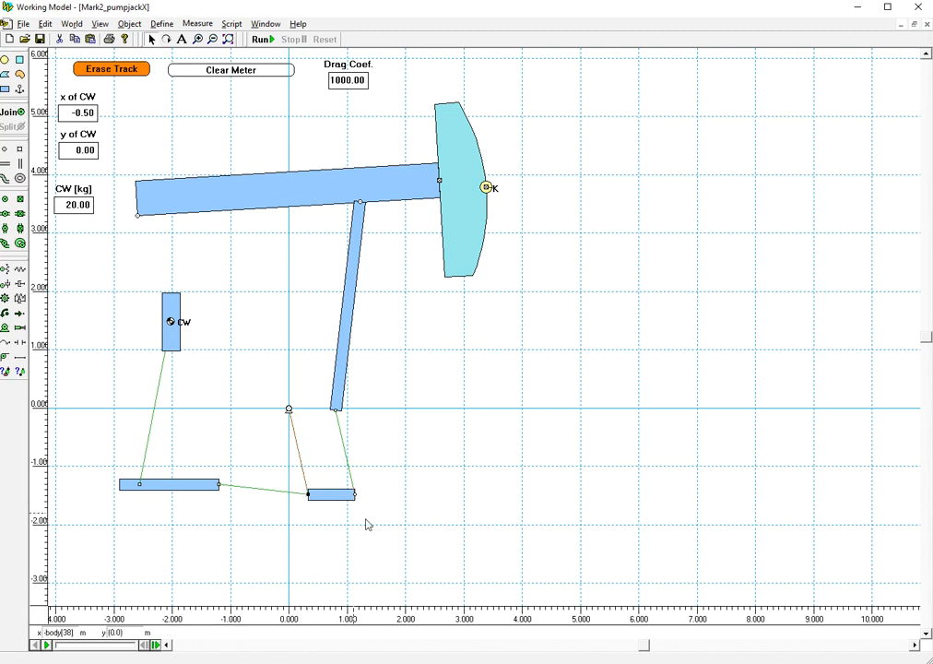
{"action": "key", "text": "Delete"}
{"action": "left_click", "coordinate": [330, 497]}
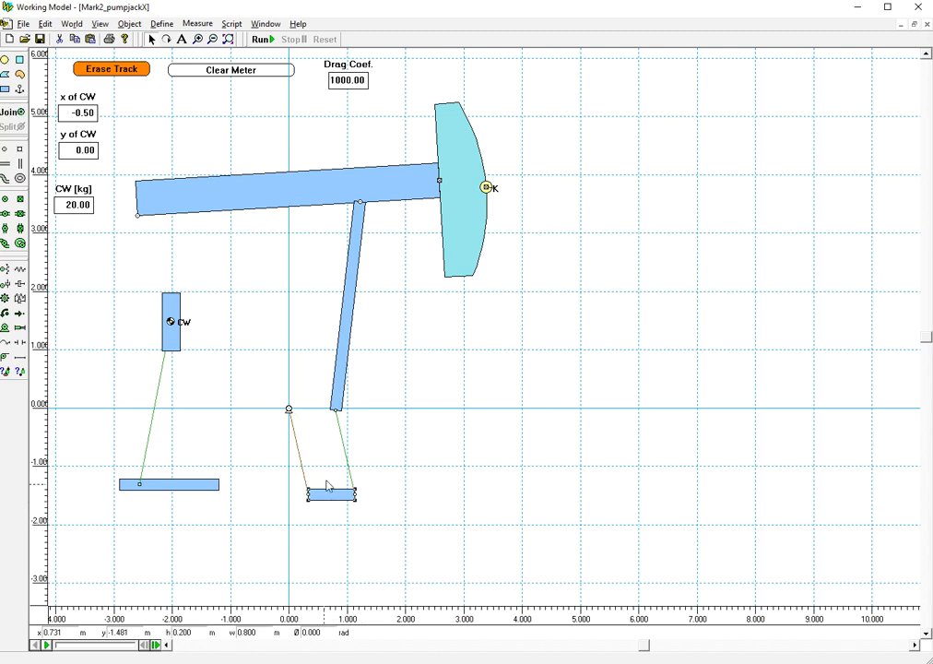
{"action": "left_click", "coordinate": [17, 116]}
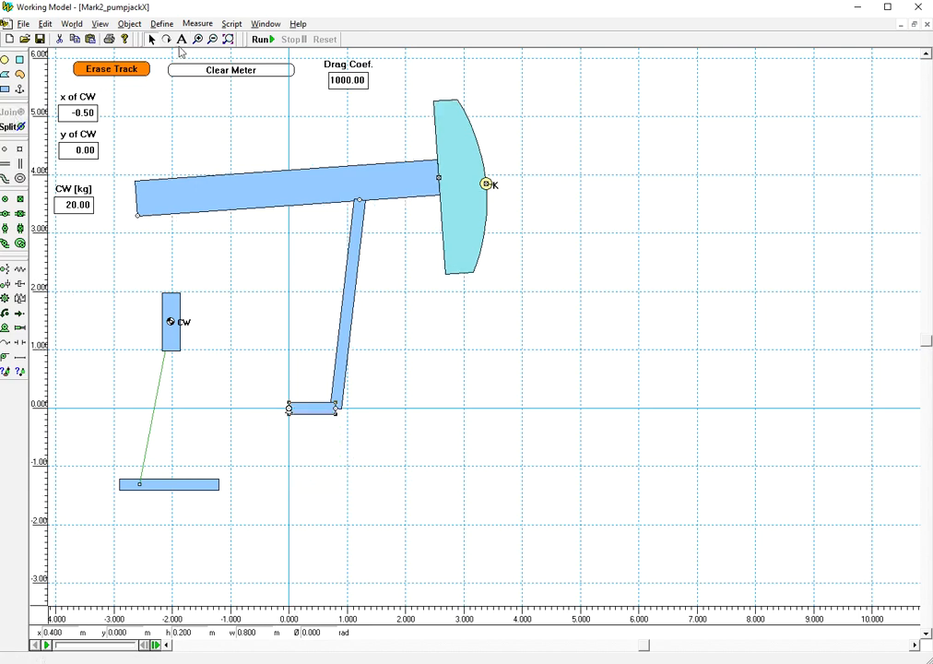
- Anchor the detached counterweight and the detached counterweight arm to the background
{"action": "left_click", "coordinate": [20, 90]}
{"action": "left_click", "coordinate": [171, 348]}
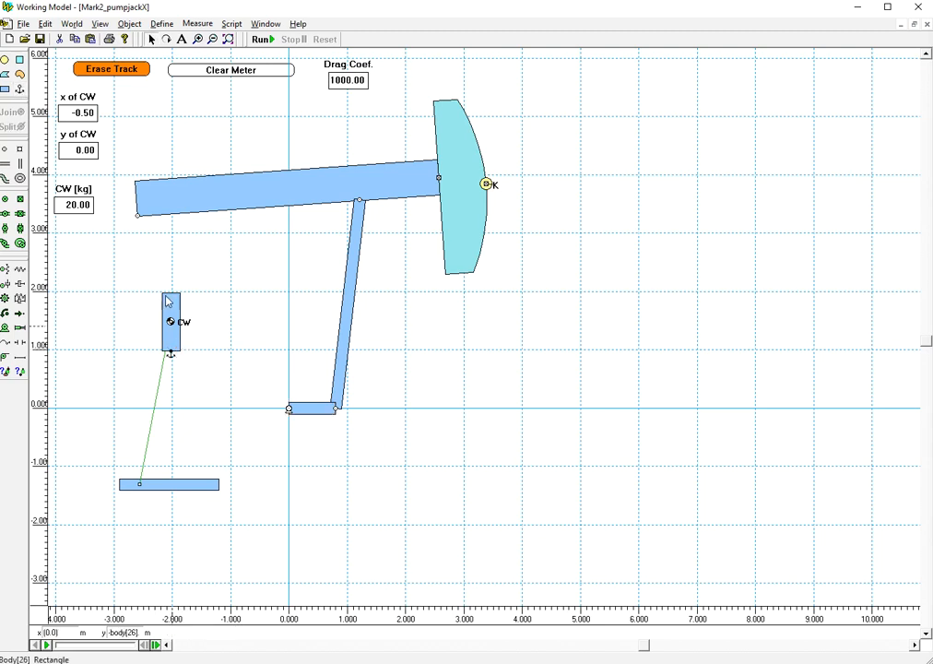
{"action": "left_click", "coordinate": [20, 90]}
{"action": "left_click", "coordinate": [201, 492]}
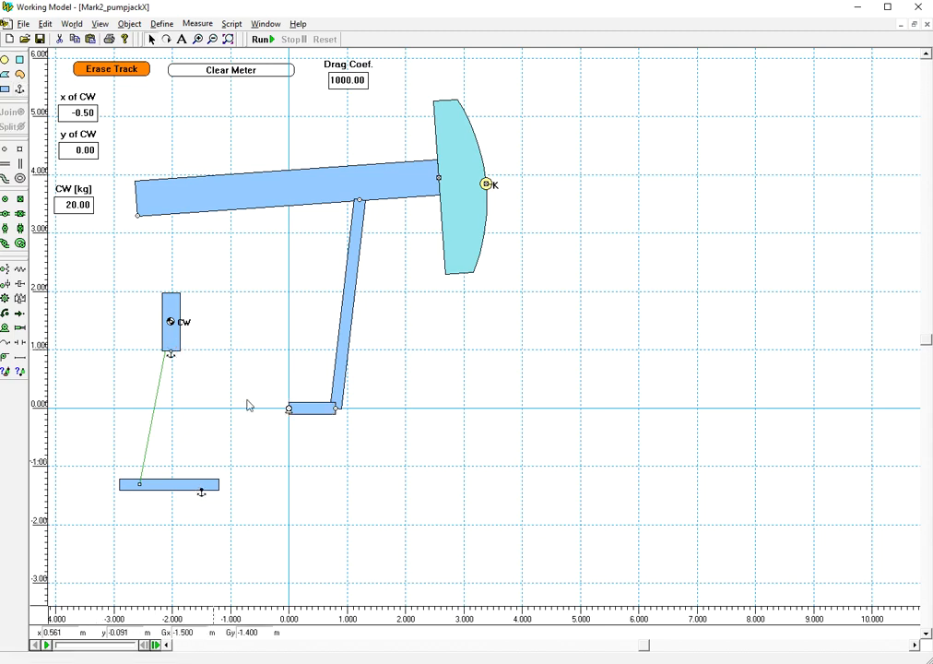
- Run the simulation to check the pumpjack's motion without the counterweight, and reset it to the start
{"action": "left_click", "coordinate": [260, 39]}
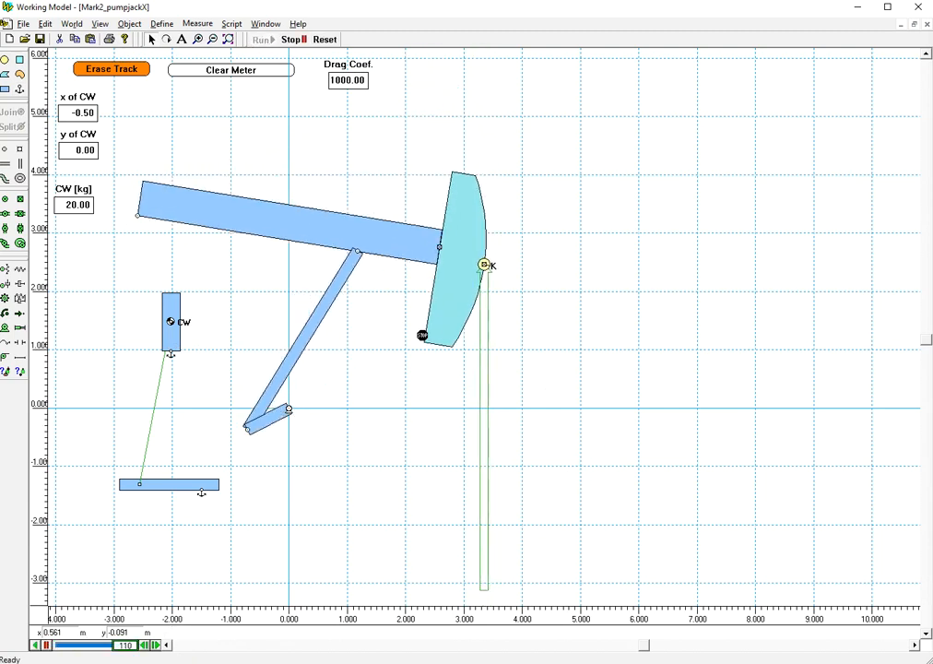
{"action": "left_click", "coordinate": [292, 40]}
{"action": "left_click", "coordinate": [325, 39]}
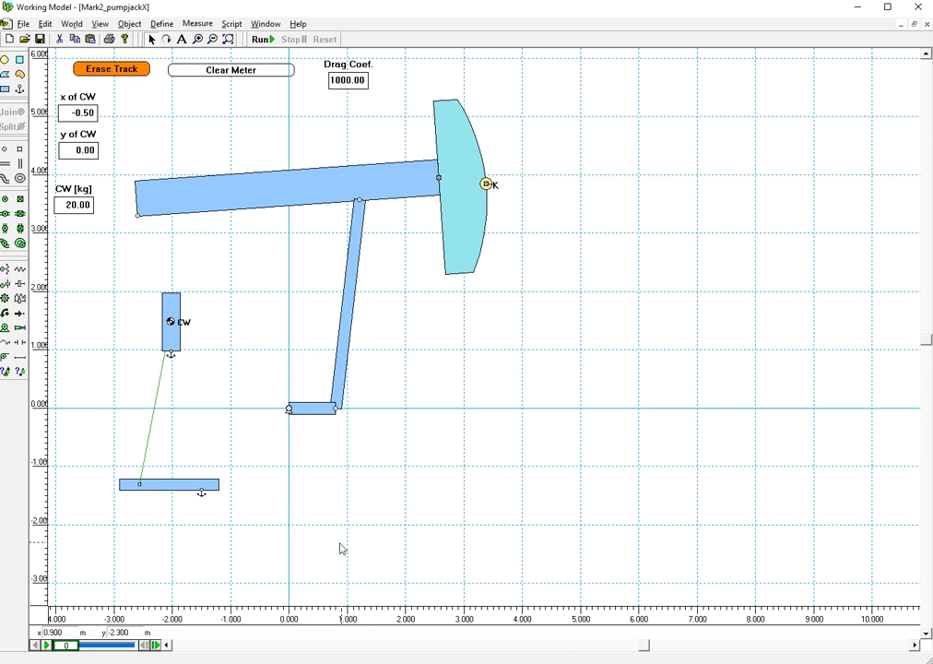
- Split the crank link from its pivots, move it below the mechanism, and remove the anchors from the counterweight and its arm
{"action": "left_click", "coordinate": [318, 409]}
{"action": "left_click", "coordinate": [9, 130]}
{"action": "left_click_drag", "start_coordinate": [313, 409], "coordinate": [334, 506]}
{"action": "left_click", "coordinate": [201, 493]}
{"action": "key", "text": "Delete"}
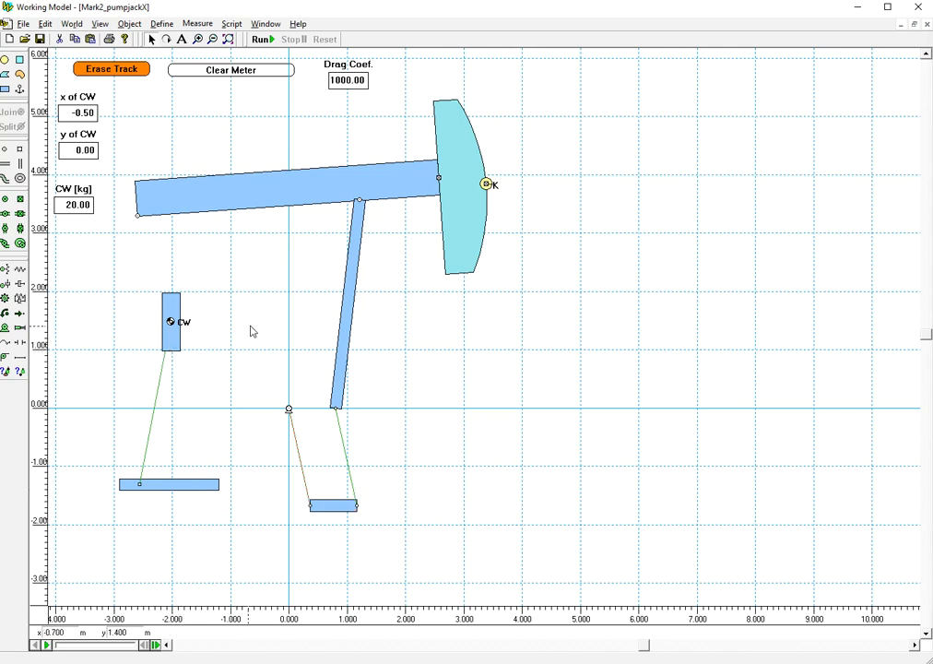
- Place square points on the facing ends of the crank link and the counterweight arm, and join them rigidly
{"action": "left_click", "coordinate": [20, 150]}
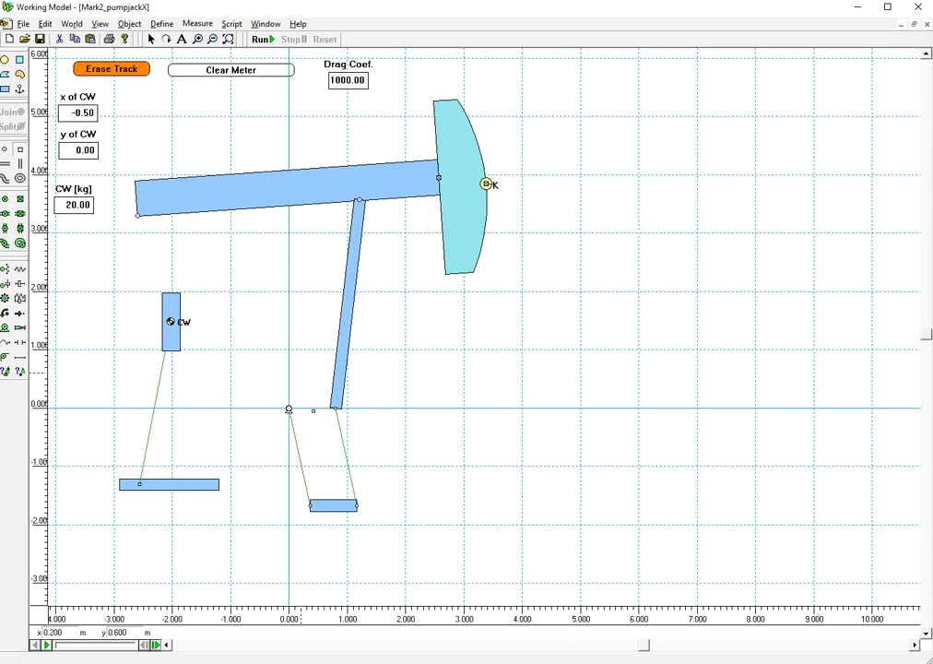
{"action": "left_click", "coordinate": [310, 505]}
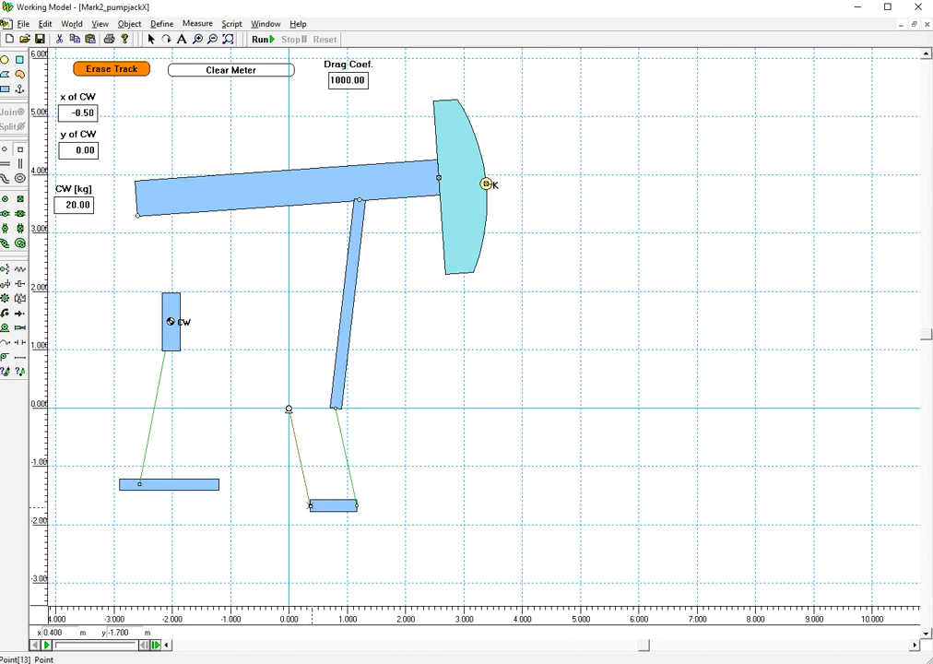
{"action": "left_click", "coordinate": [19, 150]}
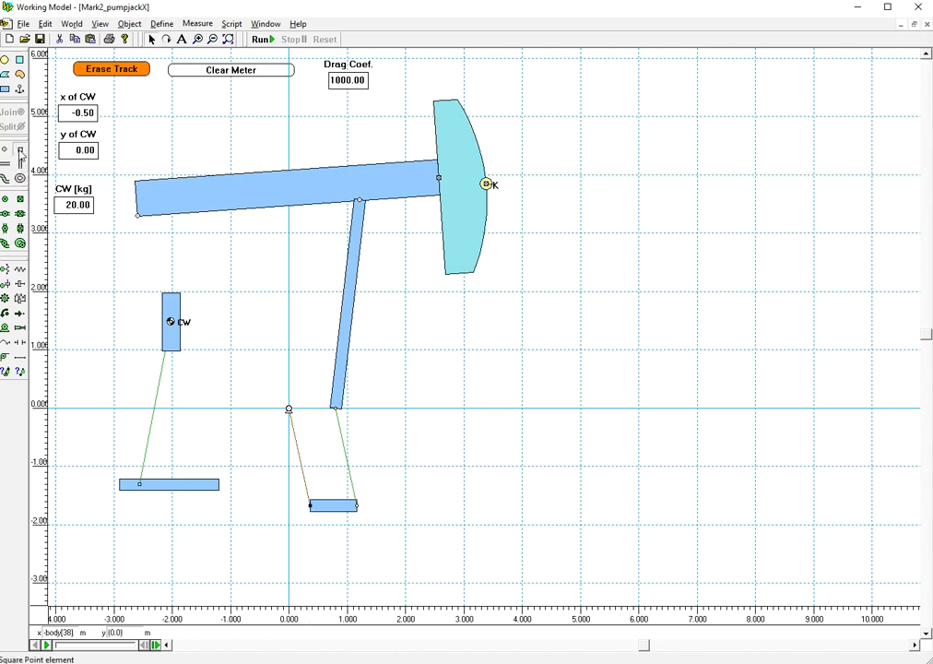
{"action": "left_click", "coordinate": [220, 484]}
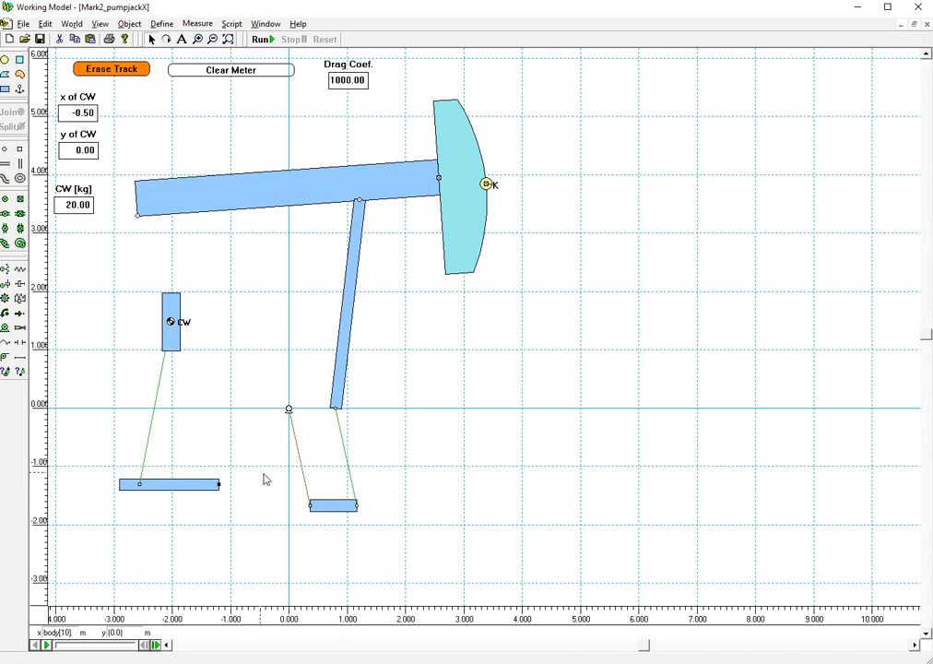
{"action": "left_click", "coordinate": [308, 506]}
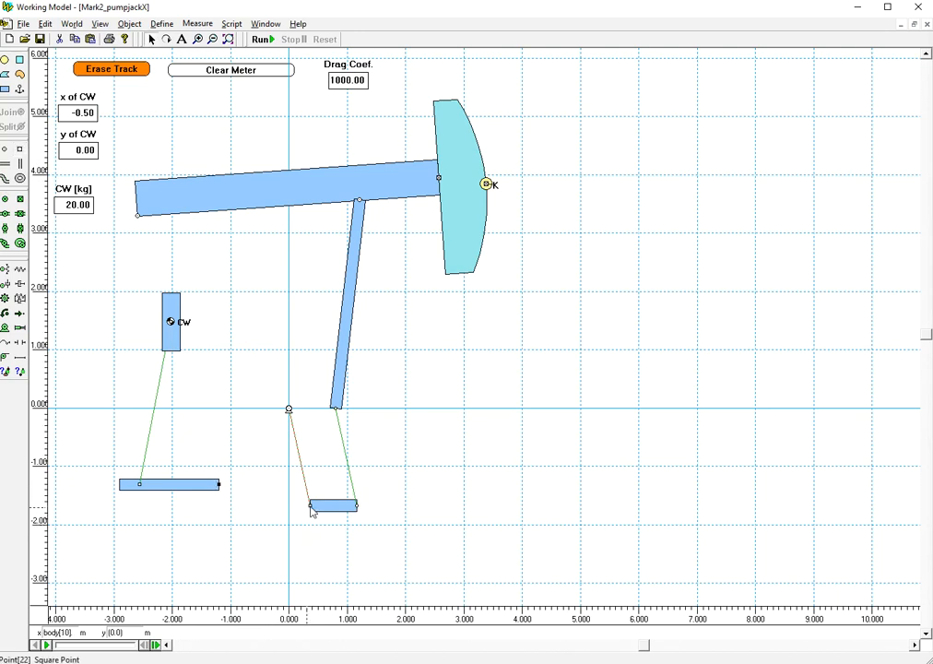
{"action": "left_click", "coordinate": [11, 112]}
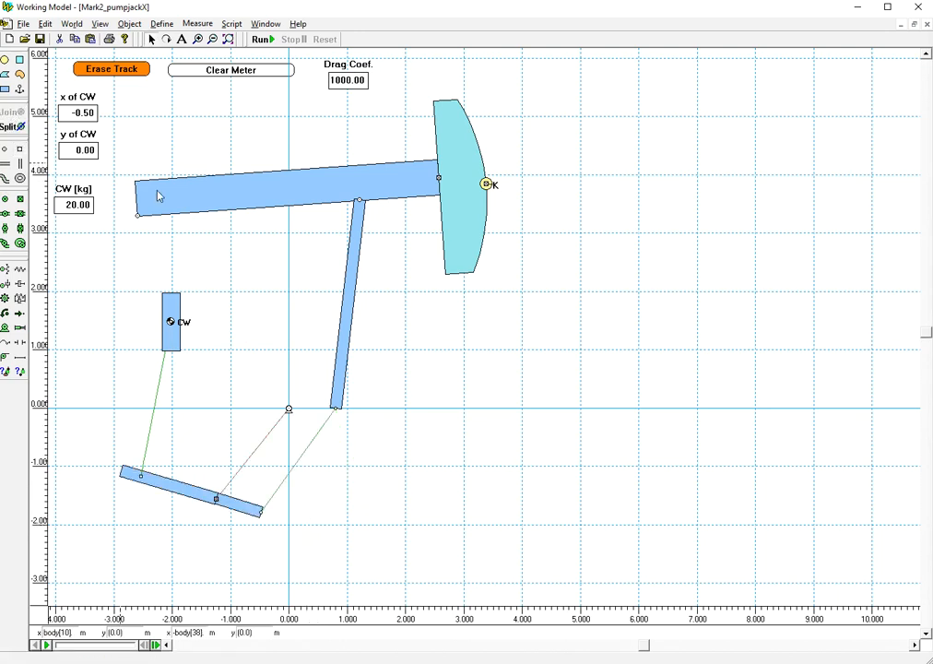
- Move the rigidly joined crank and arm slightly upward and set the crank link's rotation to 0
{"action": "left_click_drag", "start_coordinate": [255, 517], "coordinate": [273, 491]}
{"action": "key", "text": "ctrl+i"}
{"action": "left_click_drag", "start_coordinate": [612, 323], "coordinate": [472, 322]}
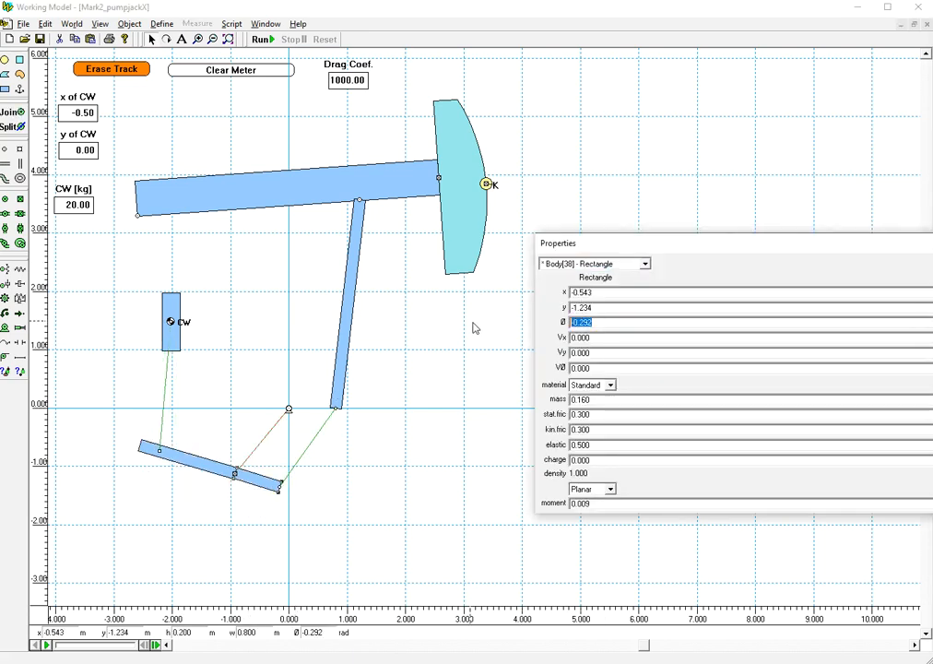
{"action": "type", "text": "0"}
{"action": "left_click", "coordinate": [929, 243]}
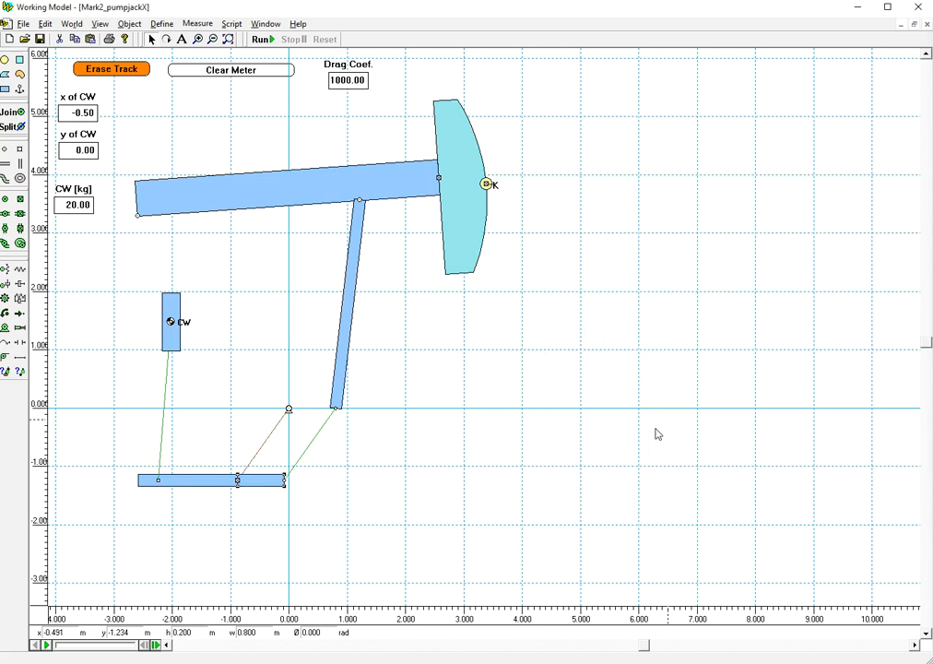
- Join the combined crank and arm back to the origin pivot and the connecting rod
{"action": "left_click", "coordinate": [219, 537]}
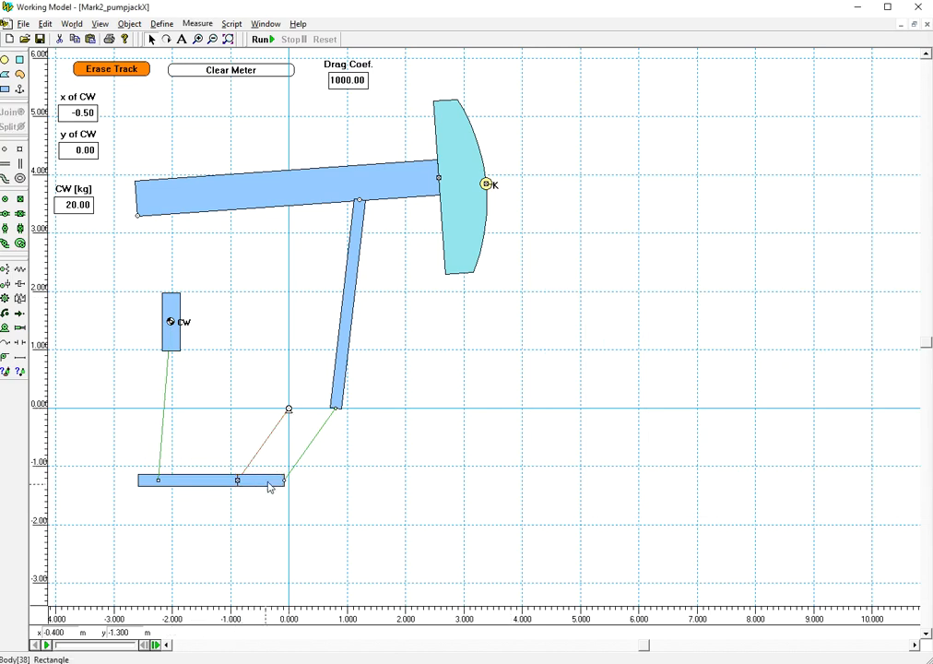
{"action": "left_click", "coordinate": [276, 480]}
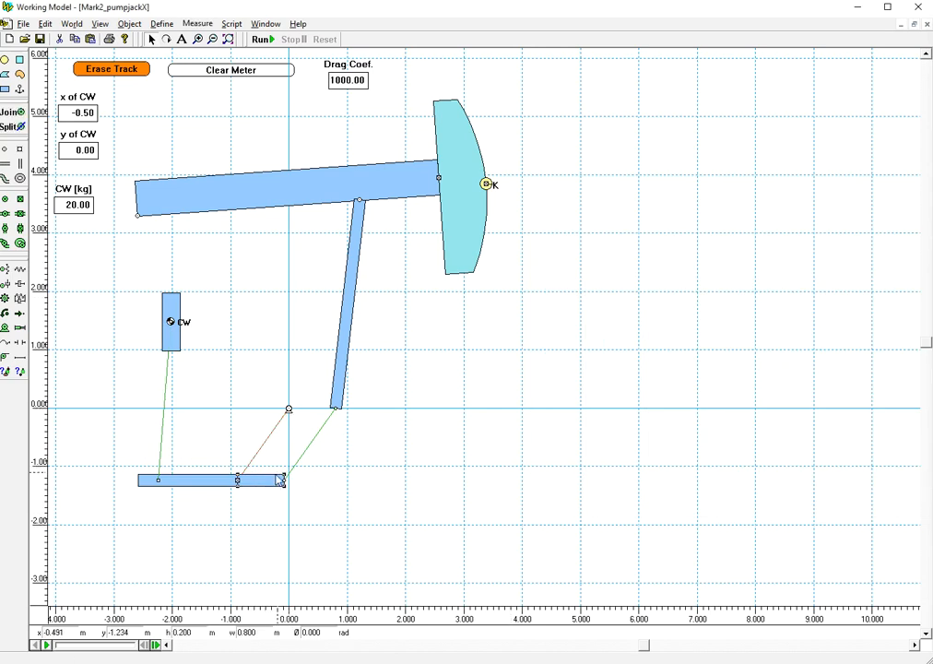
{"action": "left_click", "coordinate": [11, 112]}
{"action": "left_click", "coordinate": [319, 466]}
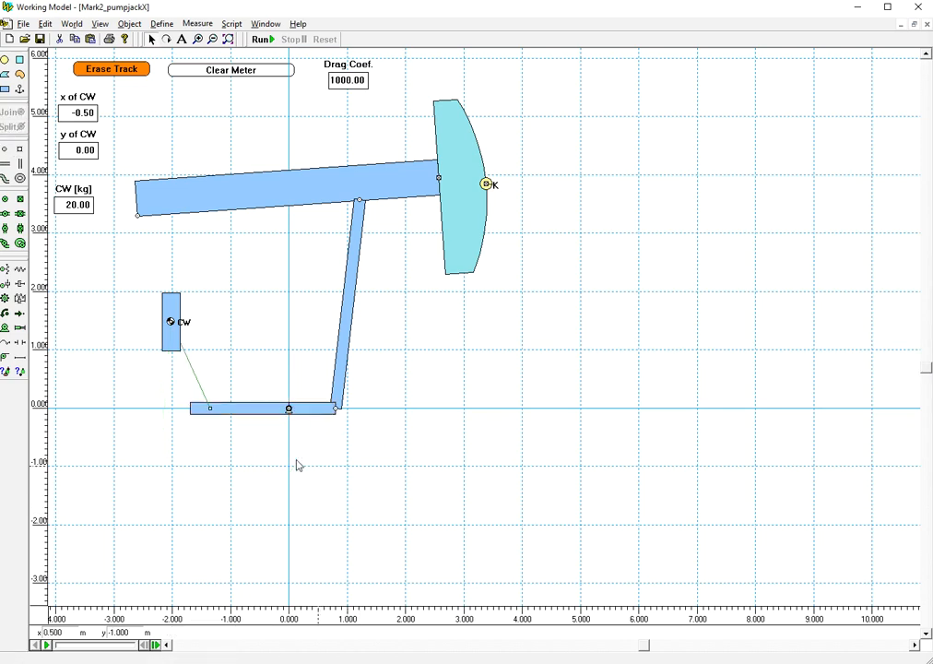
{"action": "left_click", "coordinate": [235, 412]}
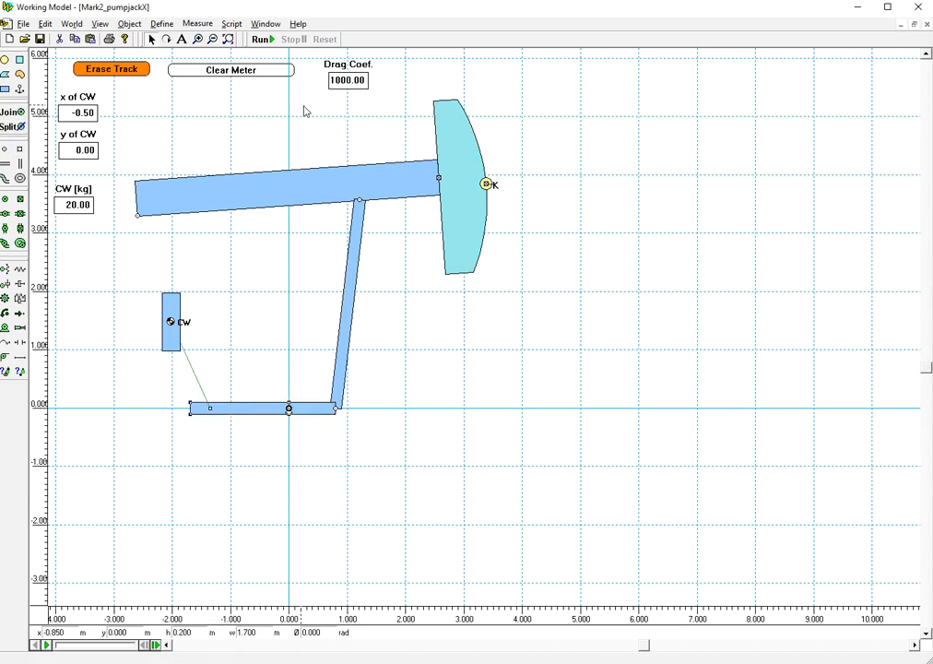
{"action": "left_click", "coordinate": [265, 24]}
{"action": "left_click", "coordinate": [278, 40]}
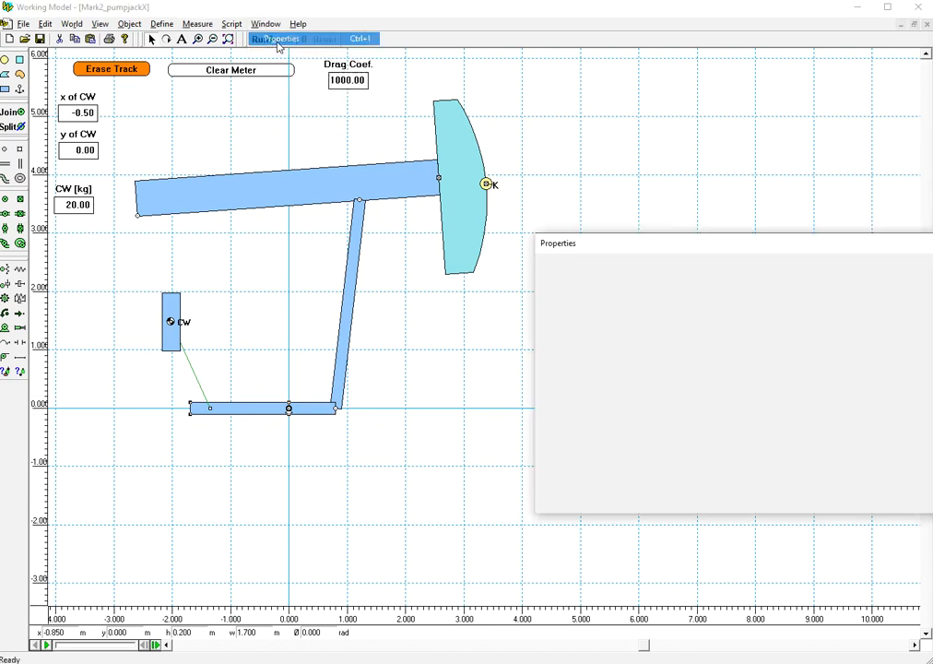
{"action": "left_click", "coordinate": [931, 244]}
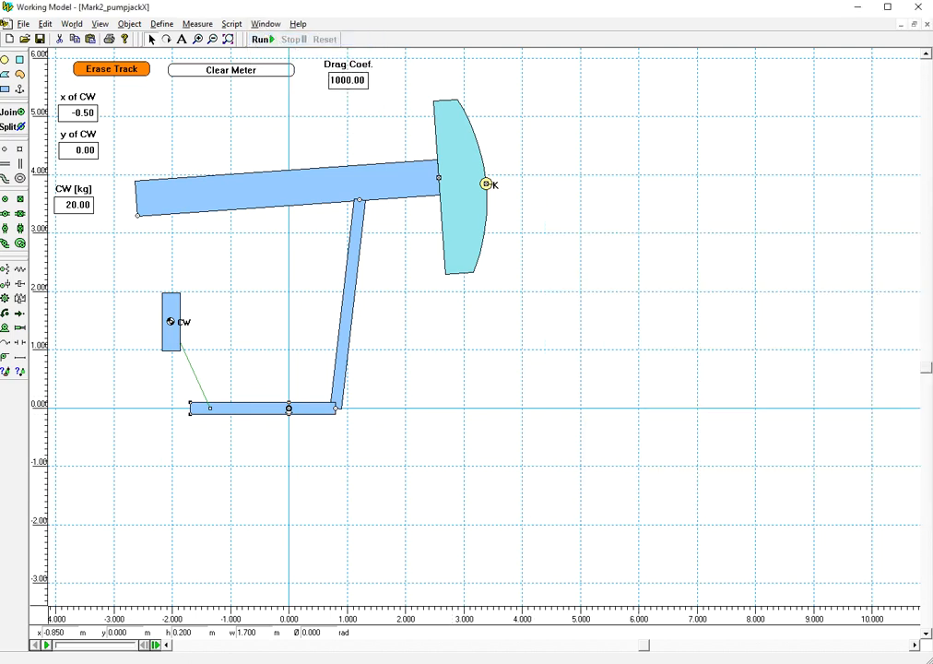
- Select all objects in the model and hide their names while keeping the objects themselves shown
{"action": "left_click", "coordinate": [25, 24]}
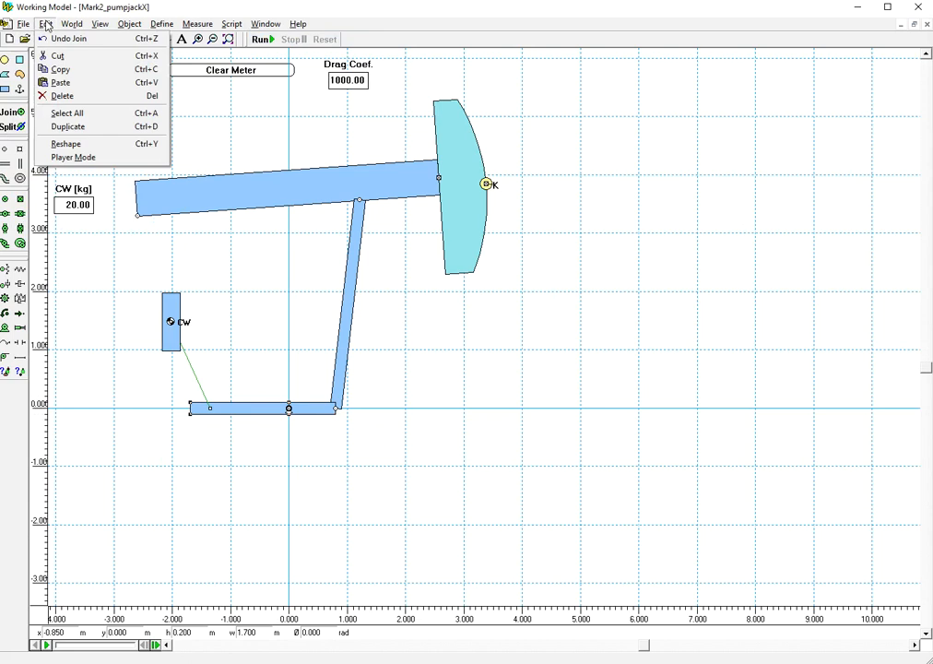
{"action": "left_click", "coordinate": [66, 112]}
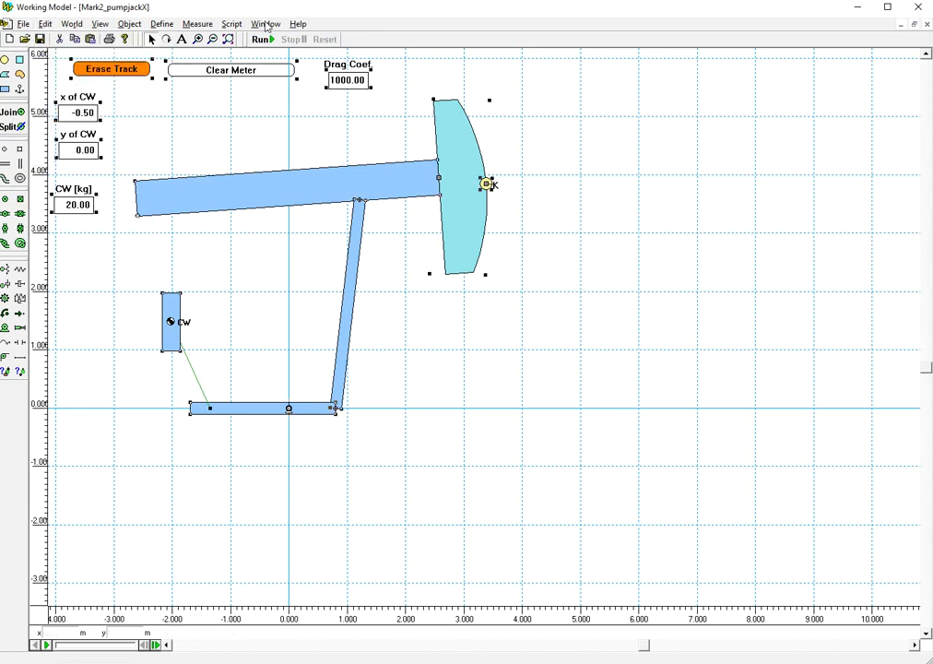
{"action": "left_click", "coordinate": [276, 25]}
{"action": "left_click", "coordinate": [285, 51]}
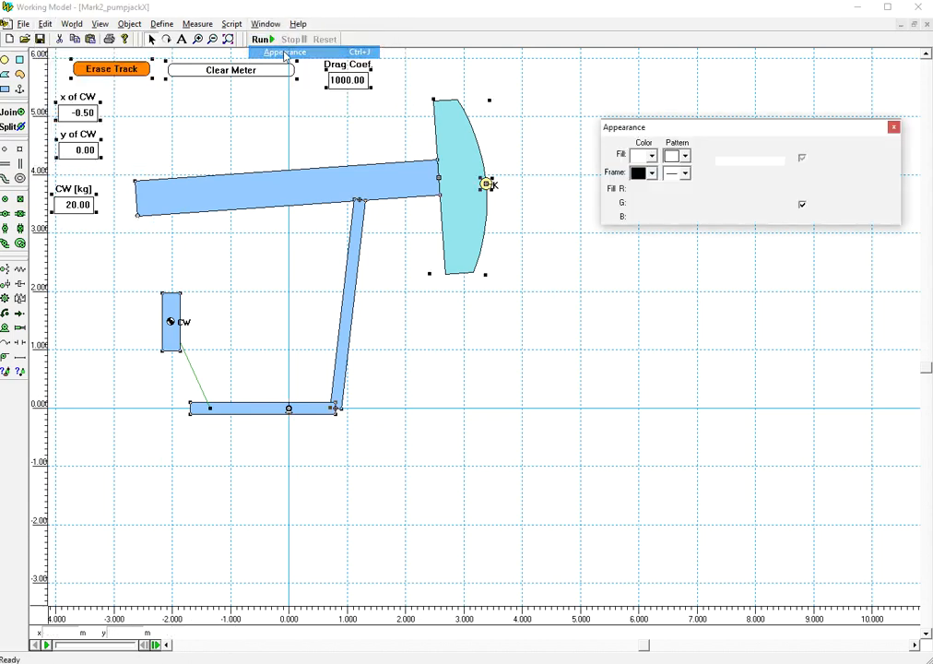
{"action": "left_click", "coordinate": [803, 158]}
{"action": "left_click", "coordinate": [803, 159]}
{"action": "left_click", "coordinate": [802, 145]}
{"action": "left_click", "coordinate": [802, 144]}
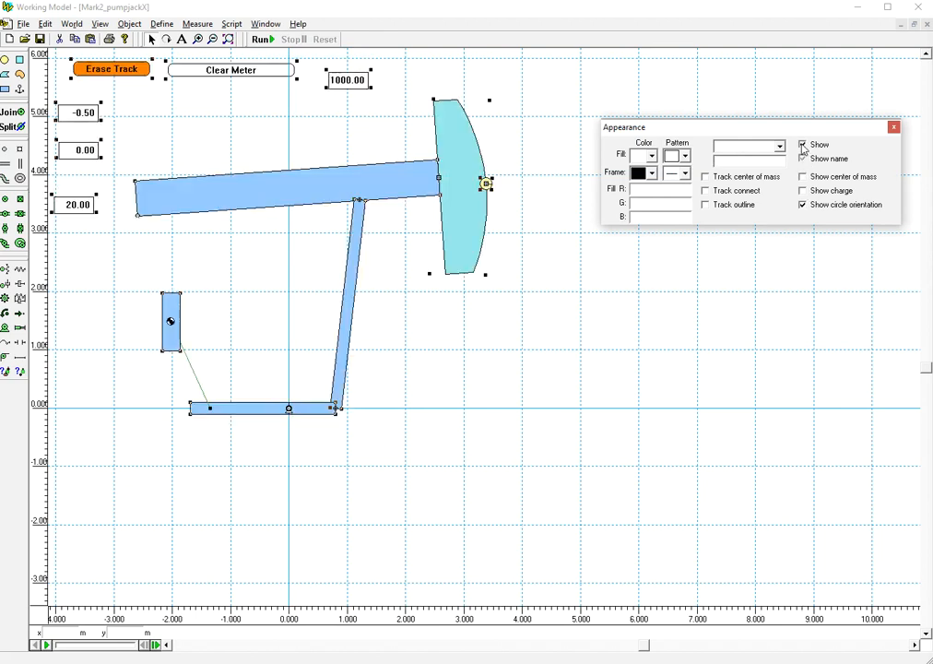
{"action": "left_click", "coordinate": [893, 128]}
{"action": "left_click", "coordinate": [575, 384]}
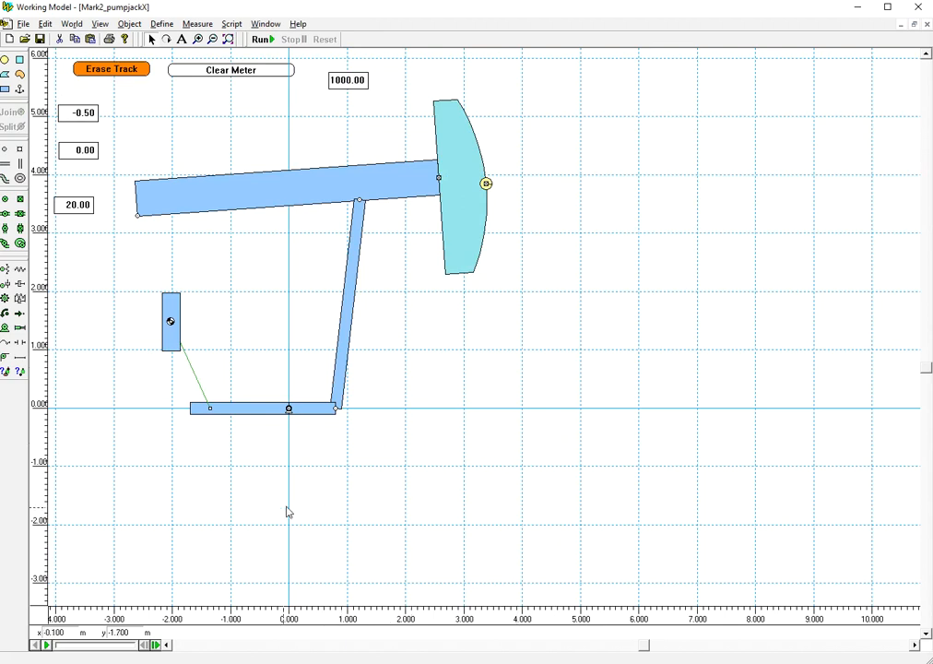
- Move the counterweight away from the arm to about x -2.87, y 0.66 m and check its centre-of-mass display setting
{"action": "left_click_drag", "start_coordinate": [178, 347], "coordinate": [130, 401]}
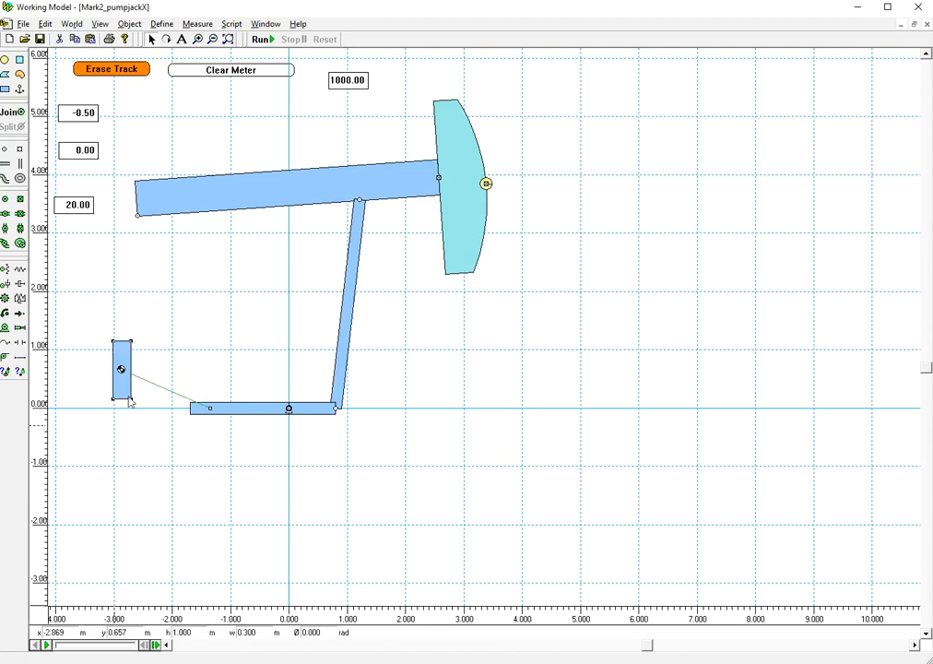
{"action": "left_click", "coordinate": [266, 24]}
{"action": "left_click", "coordinate": [285, 52]}
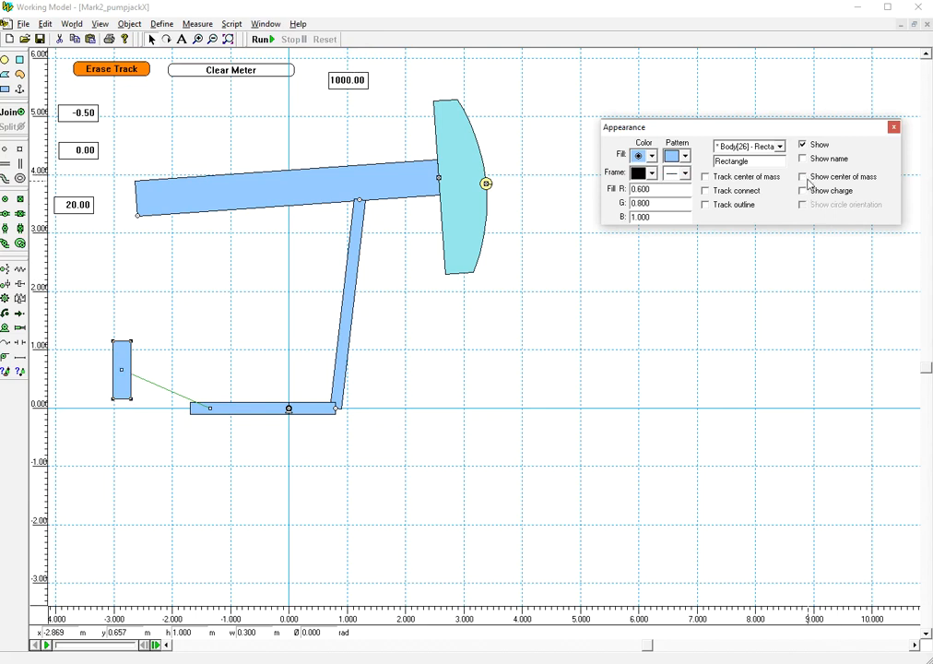
{"action": "left_click", "coordinate": [894, 127]}
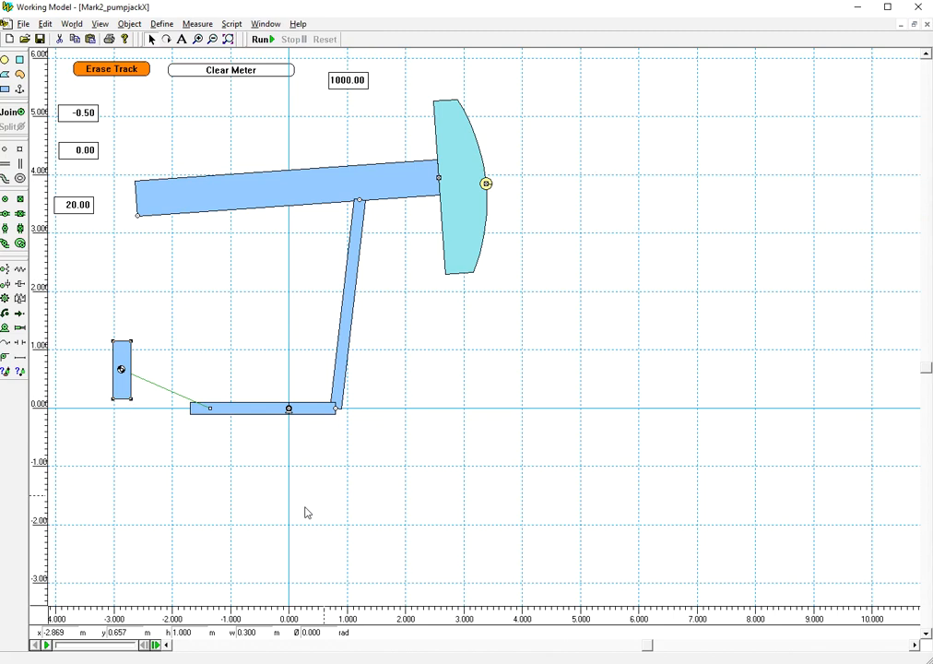
- Delete the square point linking the arm to the counterweight, and move the counterweight up to about y 1.36 m
{"action": "left_click", "coordinate": [211, 413]}
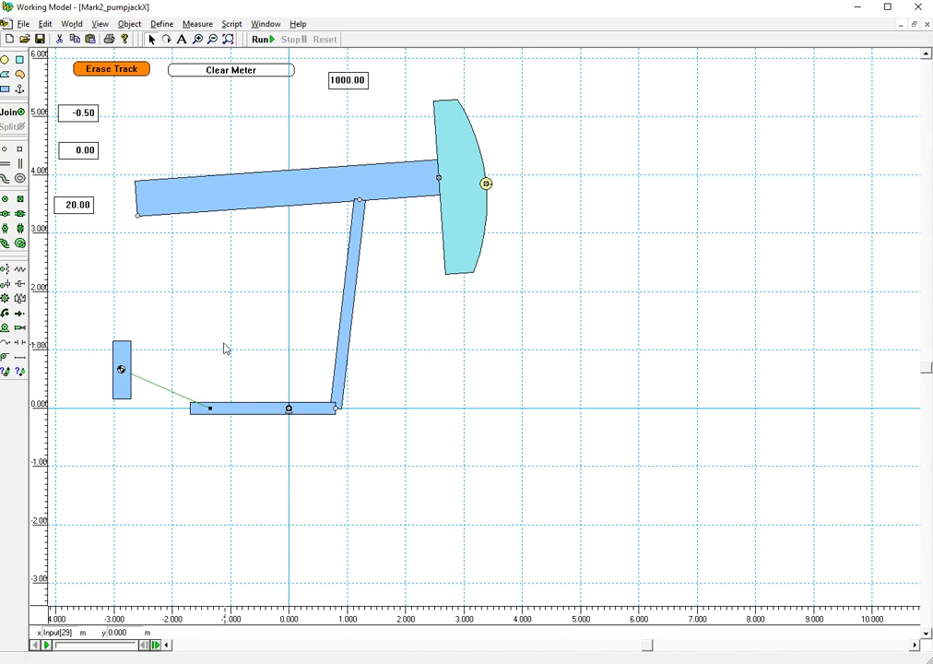
{"action": "key", "text": "Delete"}
{"action": "left_click_drag", "start_coordinate": [125, 388], "coordinate": [125, 345]}
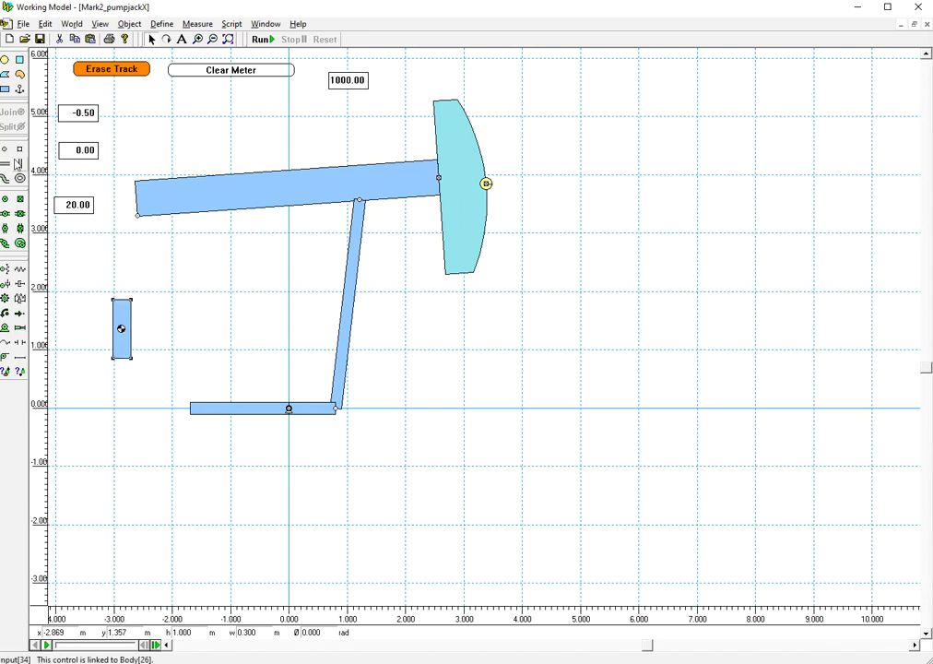
- Place square points at the centres of the counterweight arm and the counterweight, and join them rigidly
{"action": "left_click", "coordinate": [19, 148]}
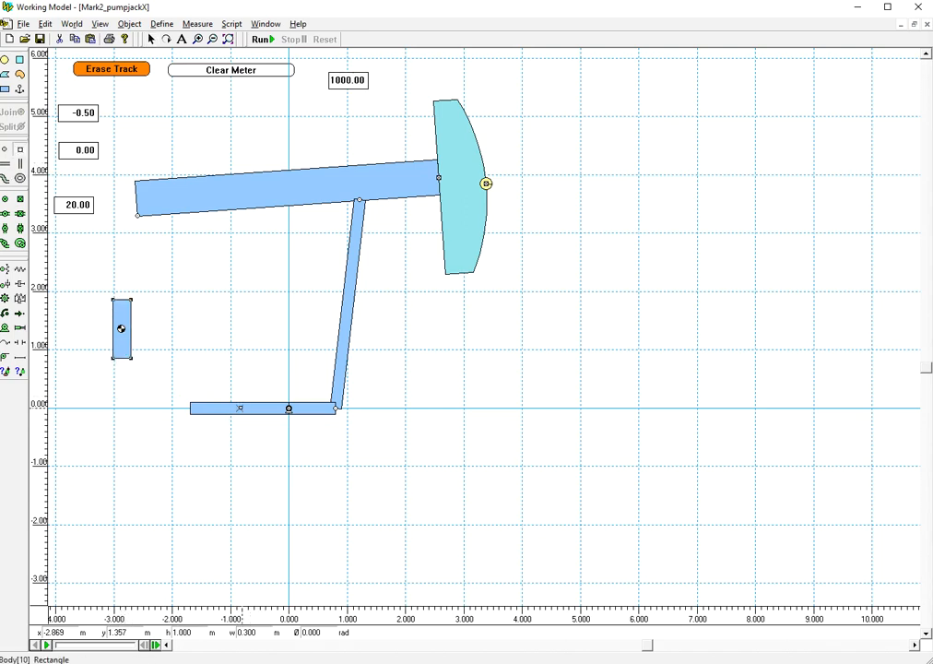
{"action": "left_click", "coordinate": [238, 407]}
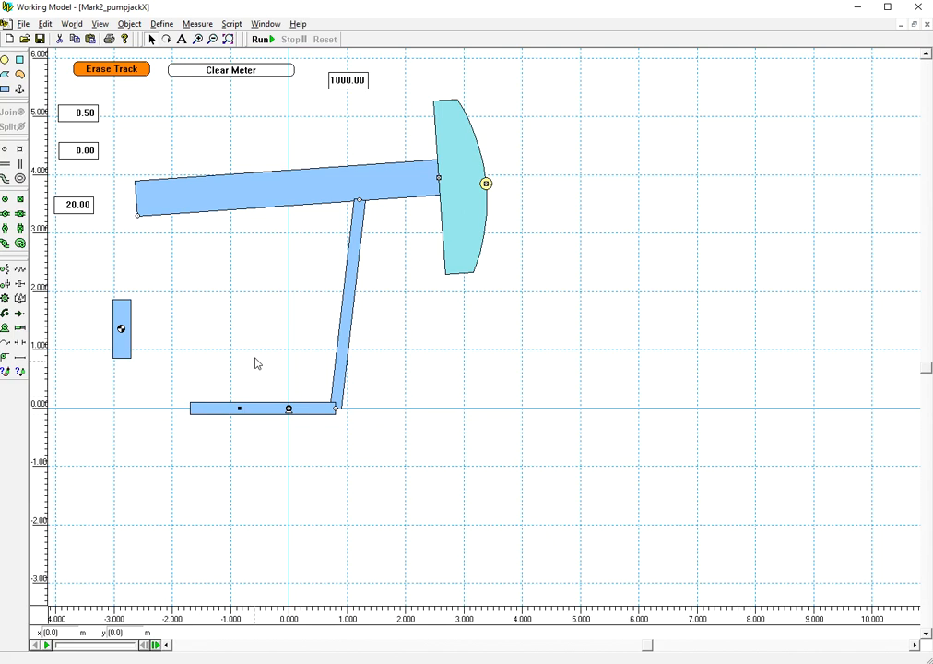
{"action": "left_click", "coordinate": [20, 153]}
{"action": "left_click", "coordinate": [121, 328]}
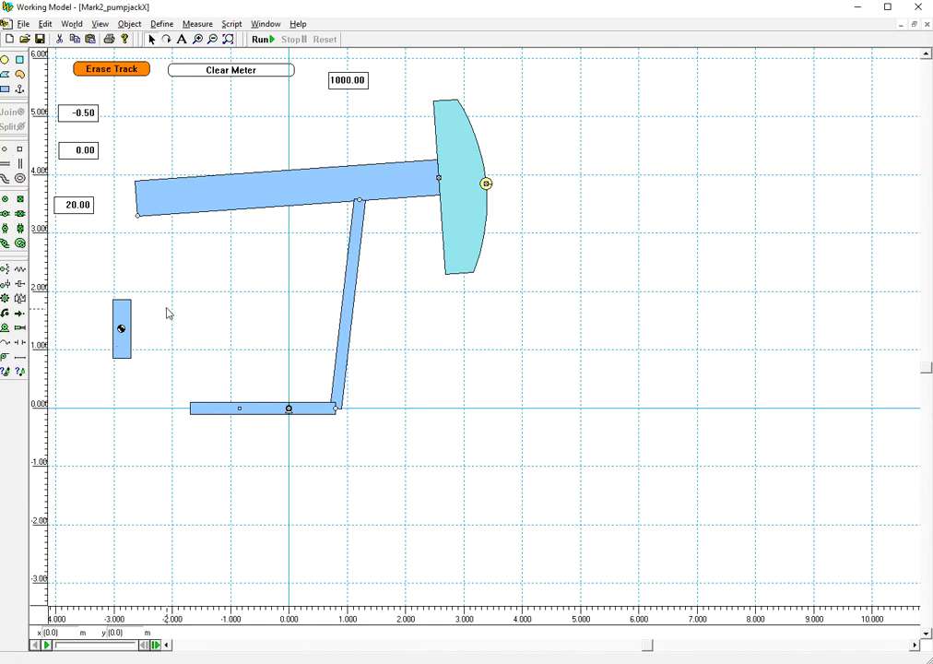
{"action": "left_click", "coordinate": [240, 409], "text": "shift"}
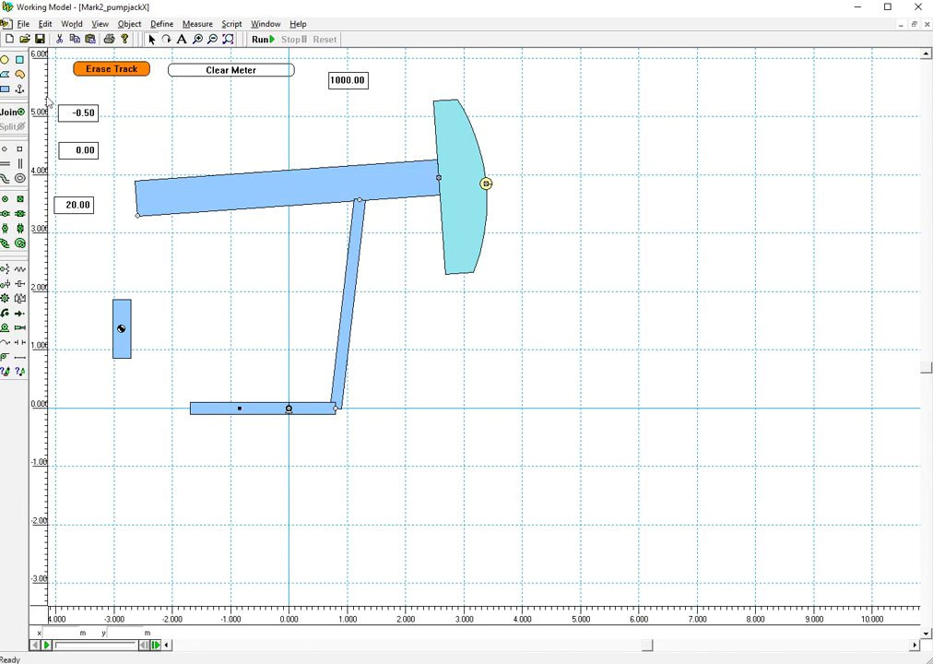
{"action": "left_click", "coordinate": [11, 112]}
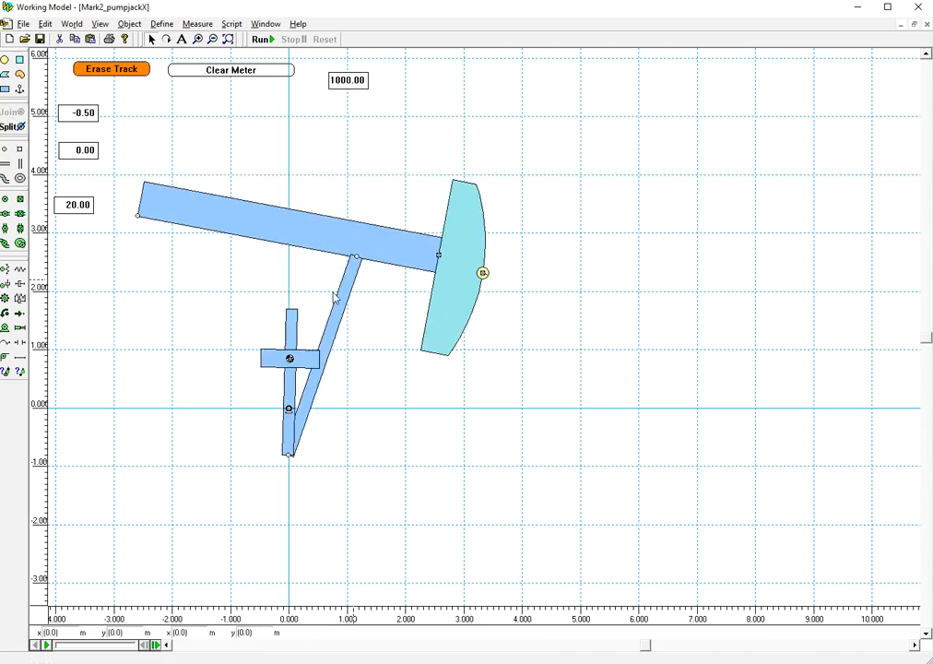
- Swing the crank assembly back towards horizontal and set the crank link's rotation to 0
{"action": "left_click_drag", "start_coordinate": [288, 450], "coordinate": [324, 419]}
{"action": "double_click", "coordinate": [317, 419]}
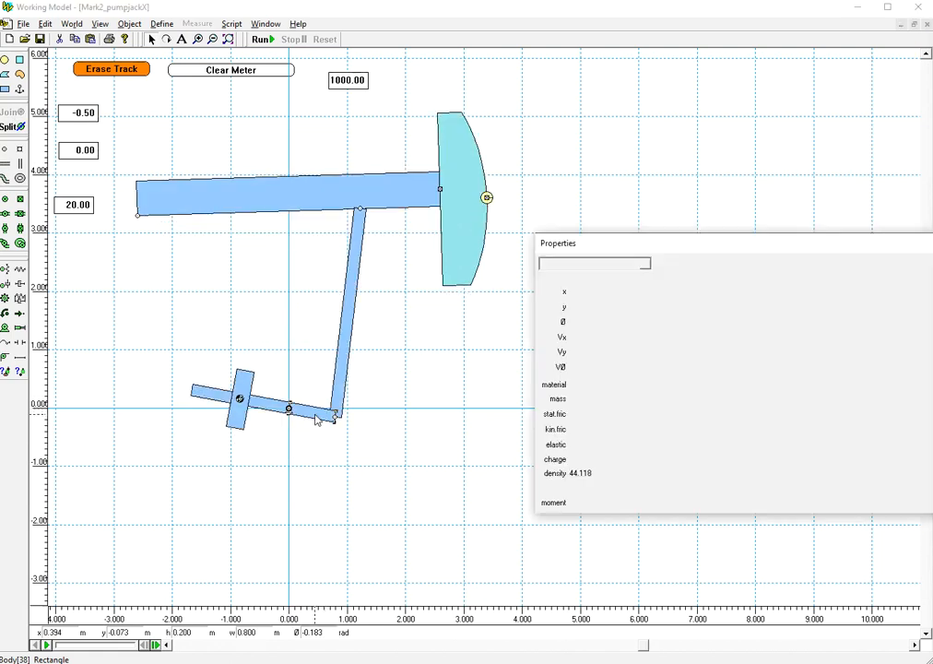
{"action": "left_click_drag", "start_coordinate": [612, 324], "coordinate": [503, 326]}
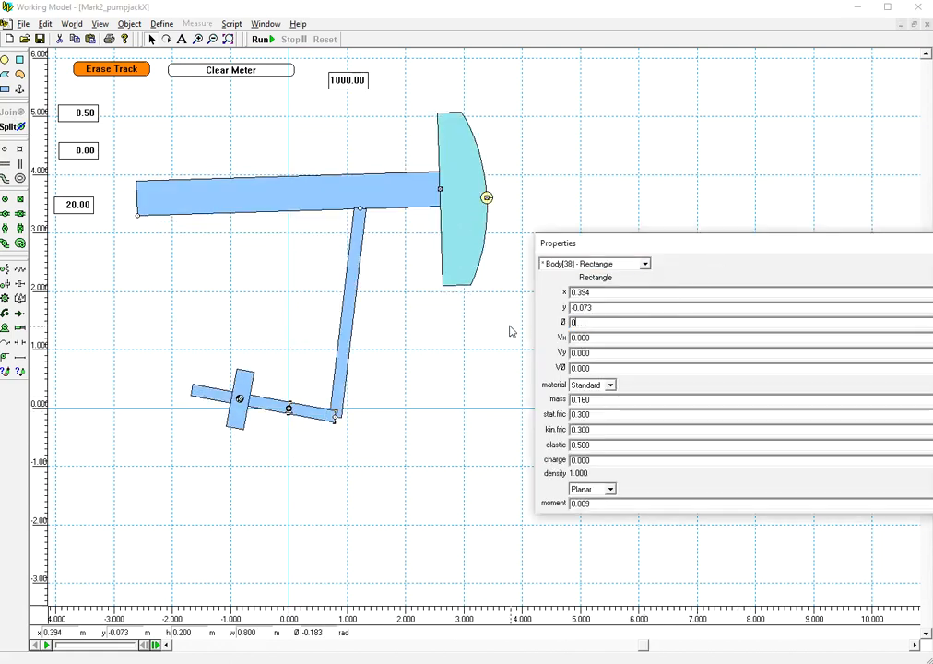
{"action": "type", "text": "0"}
{"action": "key", "text": "Return"}
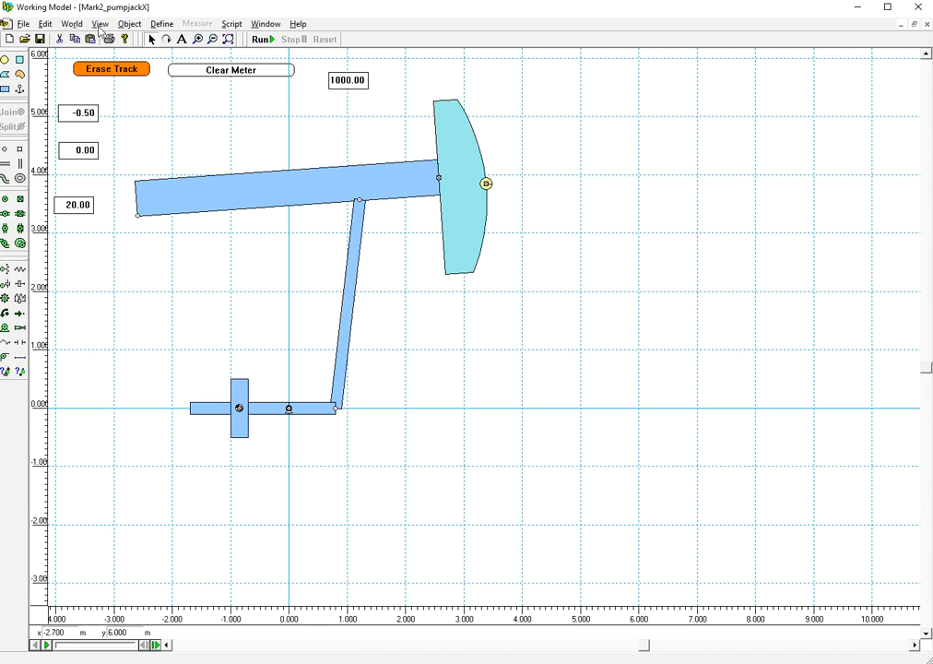
- Try out a new generic control as a text box above the counterweight arm, and delete it
{"action": "left_click", "coordinate": [159, 24]}
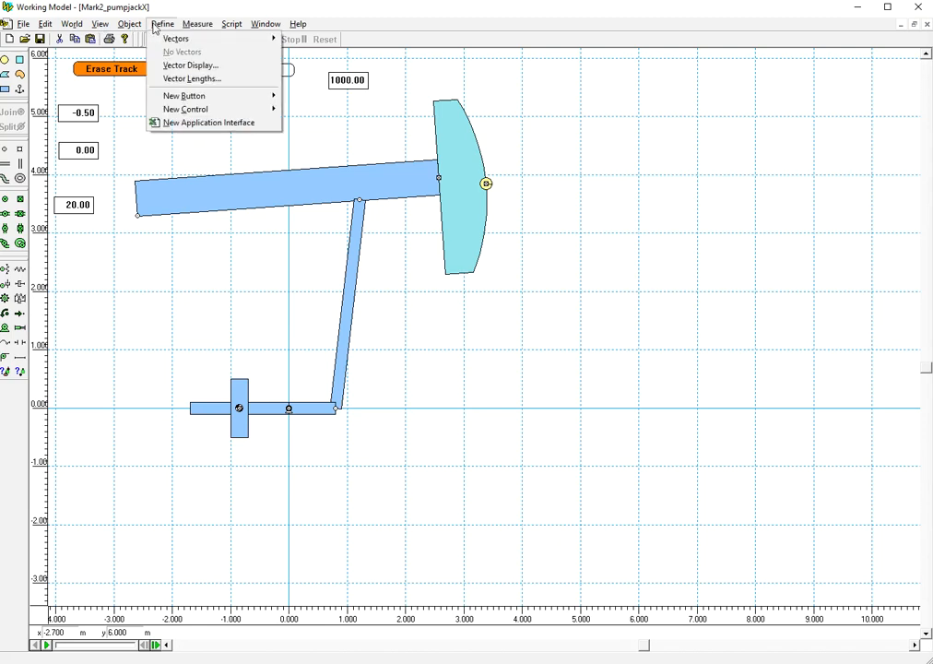
{"action": "mouse_move", "coordinate": [220, 105]}
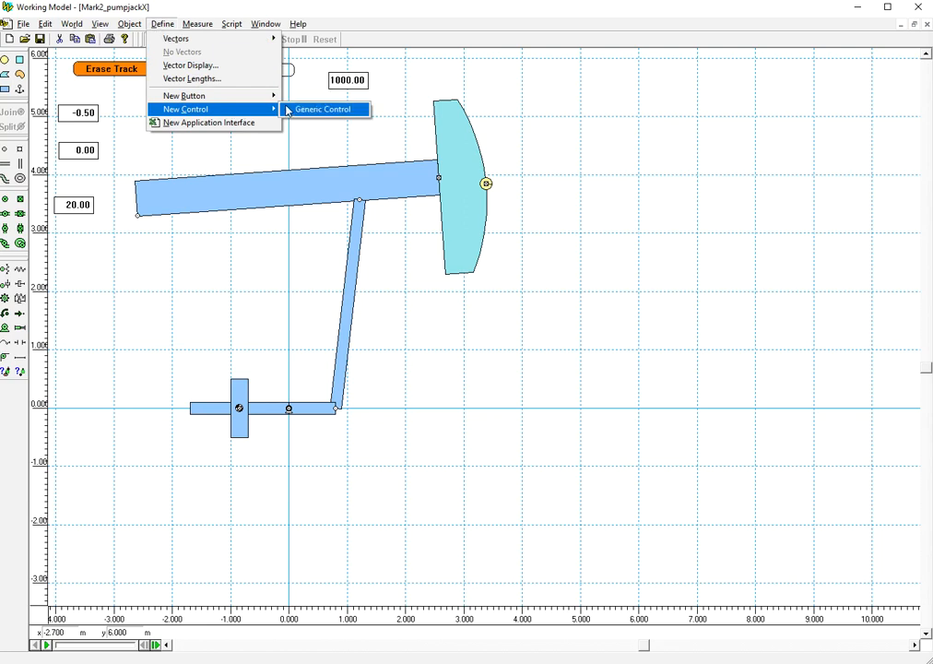
{"action": "left_click", "coordinate": [312, 110]}
{"action": "left_click_drag", "start_coordinate": [93, 65], "coordinate": [109, 340]}
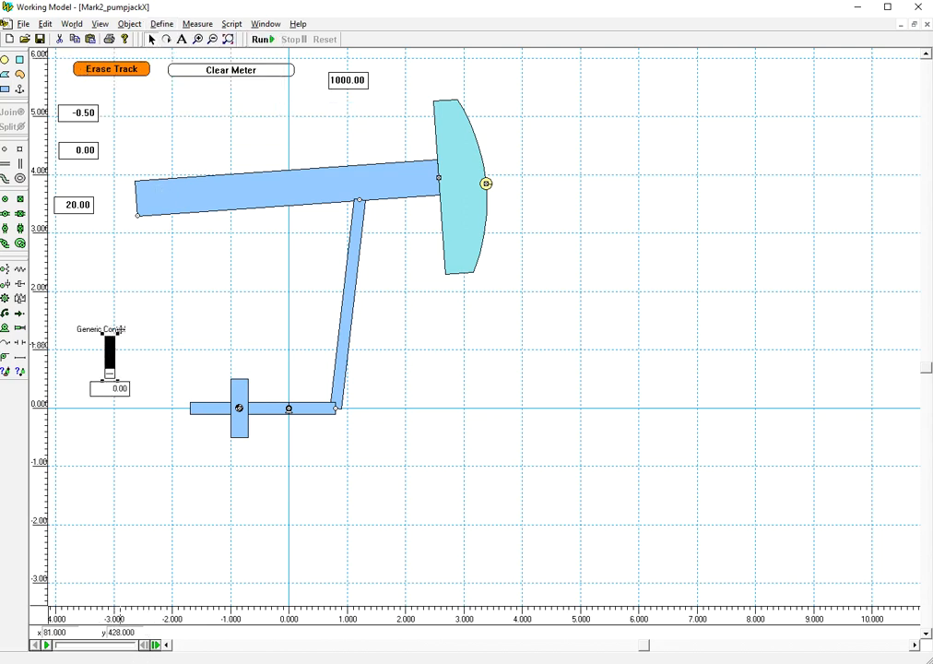
{"action": "double_click", "coordinate": [110, 355]}
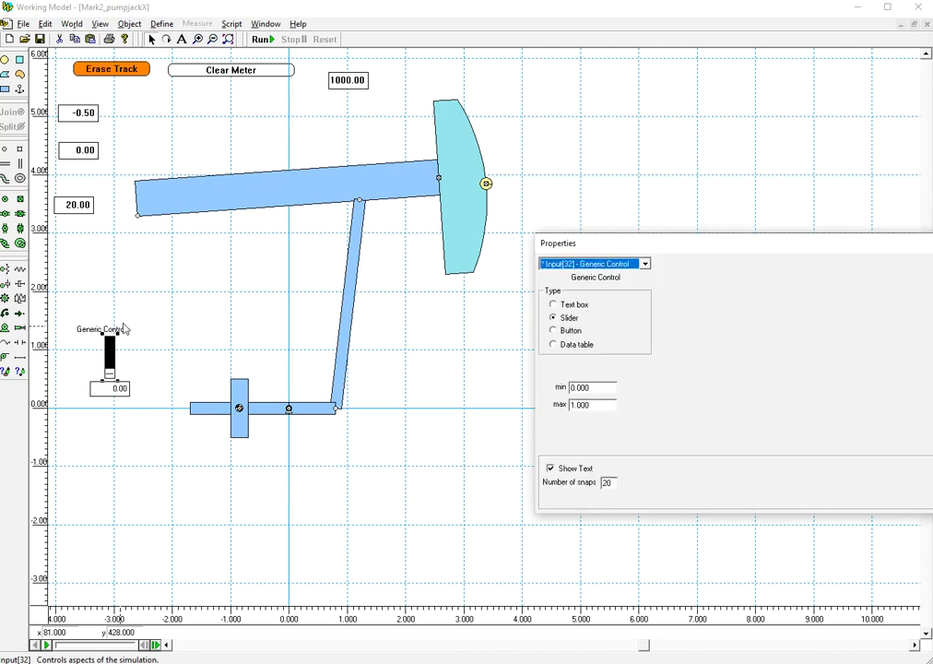
{"action": "left_click", "coordinate": [572, 304]}
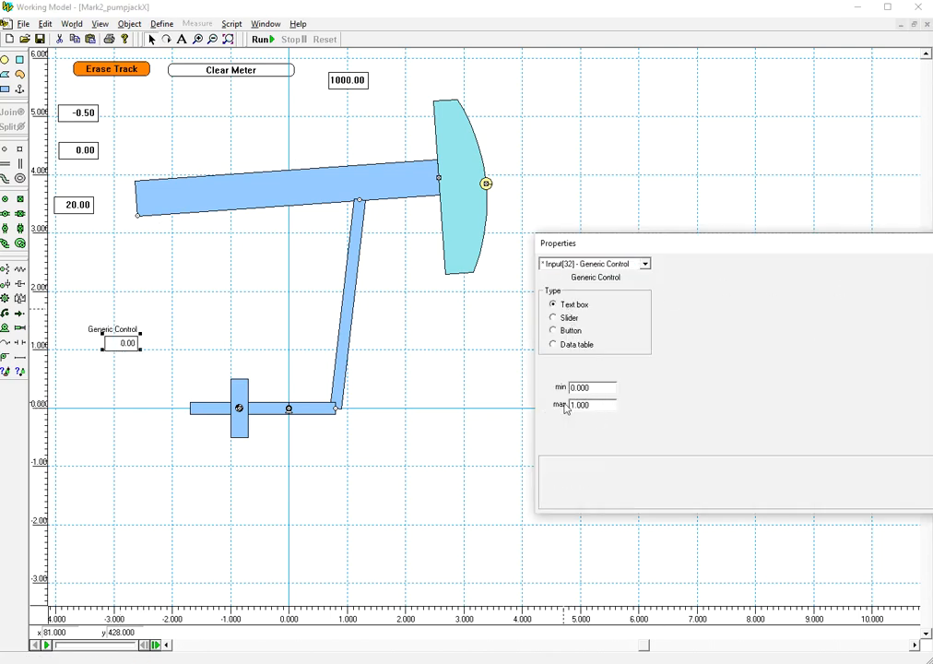
{"action": "left_click", "coordinate": [932, 244]}
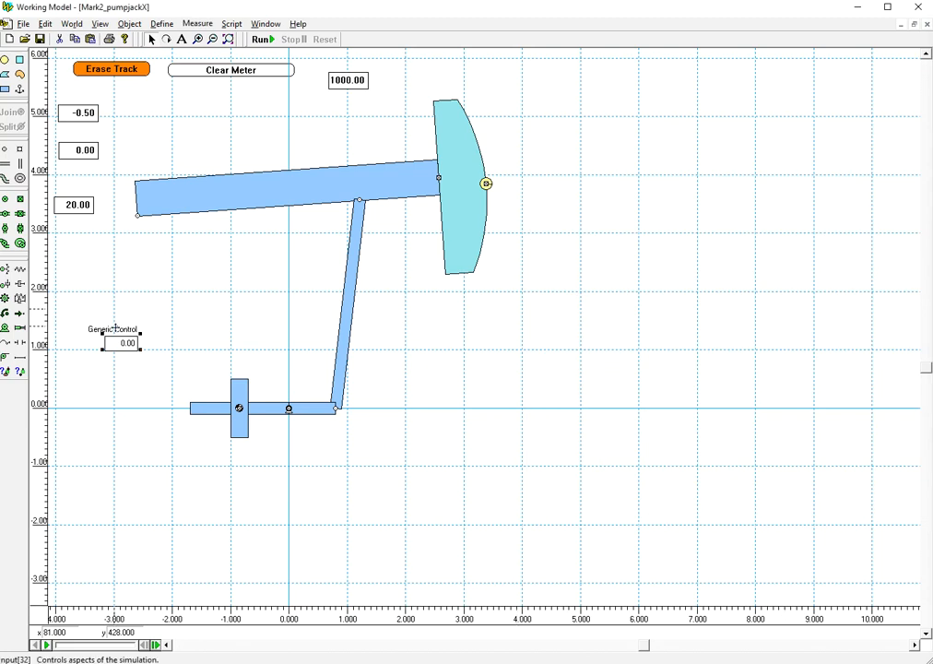
{"action": "key", "text": "Delete"}
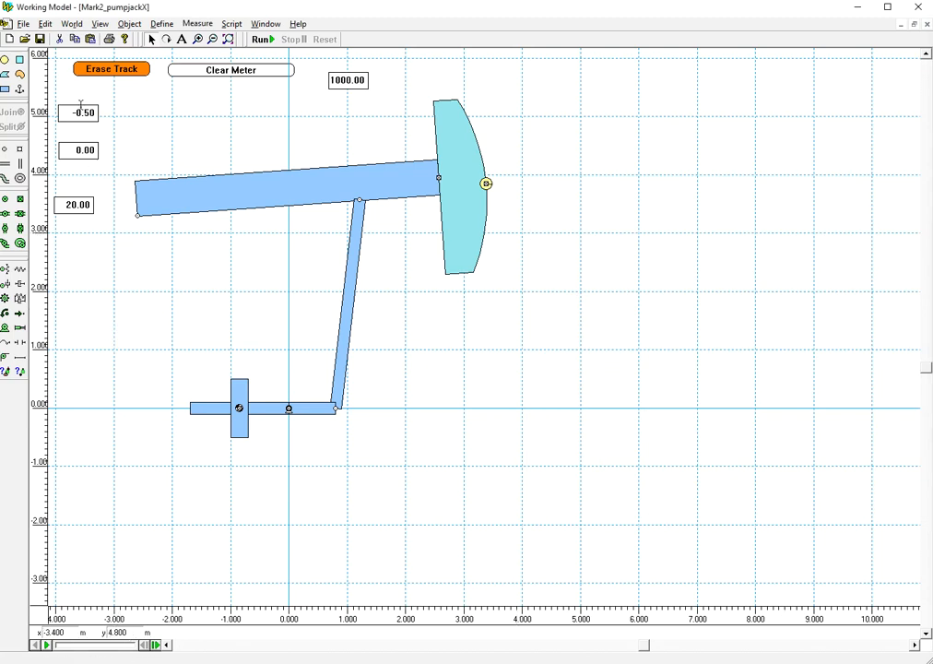
- Review the type and the minimum and maximum limits of the counterweight's x and y position controls
{"action": "left_click", "coordinate": [61, 111]}
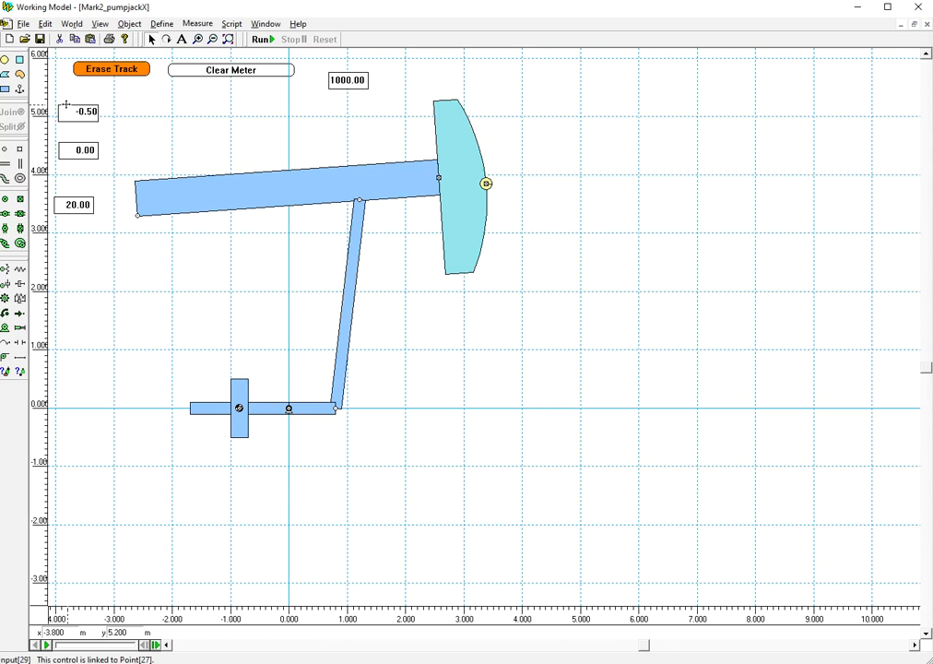
{"action": "double_click", "coordinate": [63, 108]}
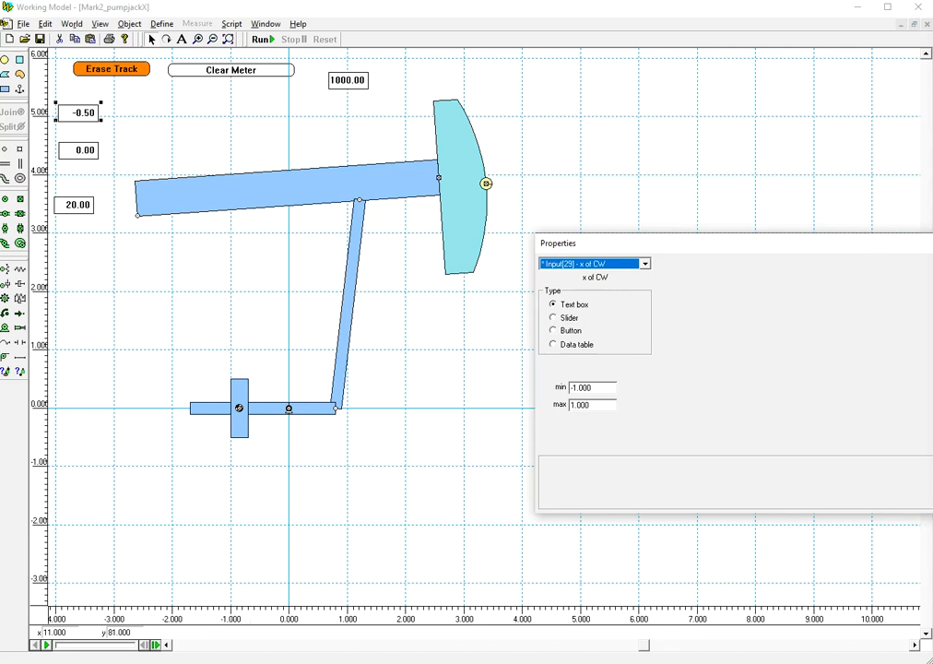
{"action": "left_click", "coordinate": [931, 243]}
{"action": "left_click", "coordinate": [428, 501]}
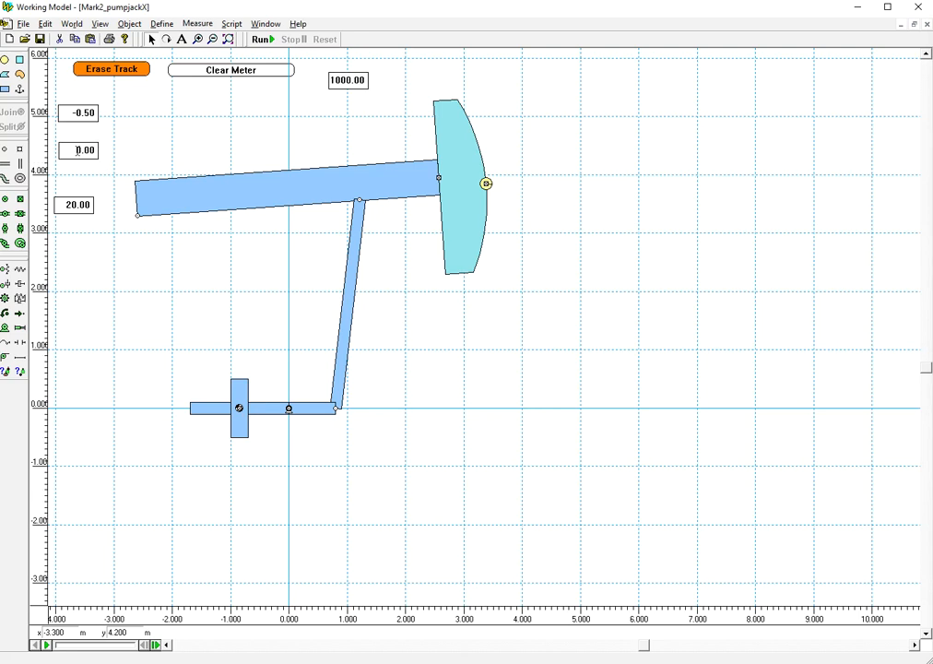
{"action": "left_click", "coordinate": [66, 145]}
{"action": "key", "text": "ctrl+i"}
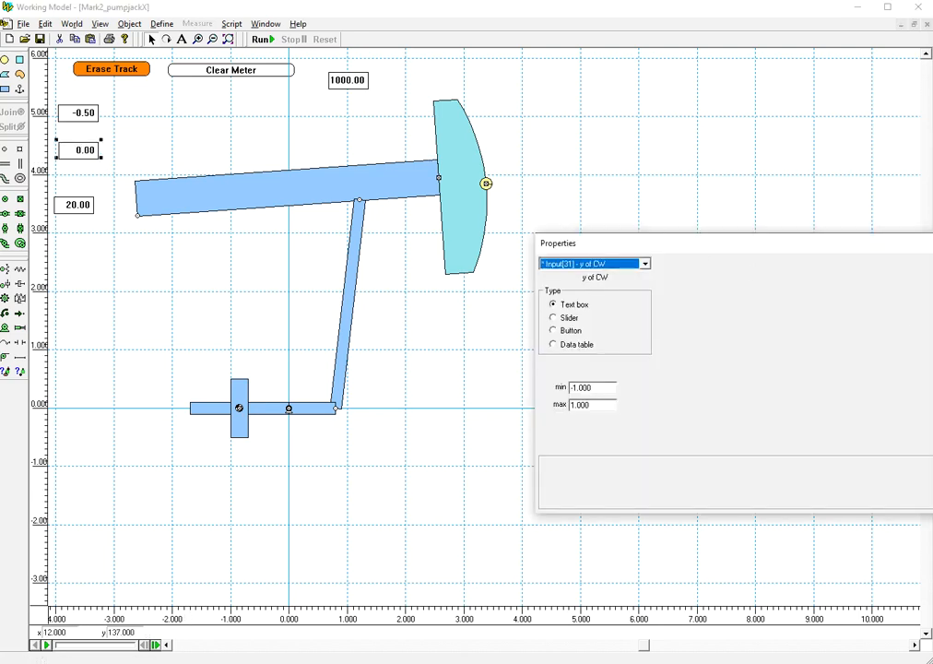
{"action": "left_click", "coordinate": [929, 243]}
- Split the counterweight from its arm and move it clear of the arm's free end, to about x -3.14 m
{"action": "left_click", "coordinate": [237, 429]}
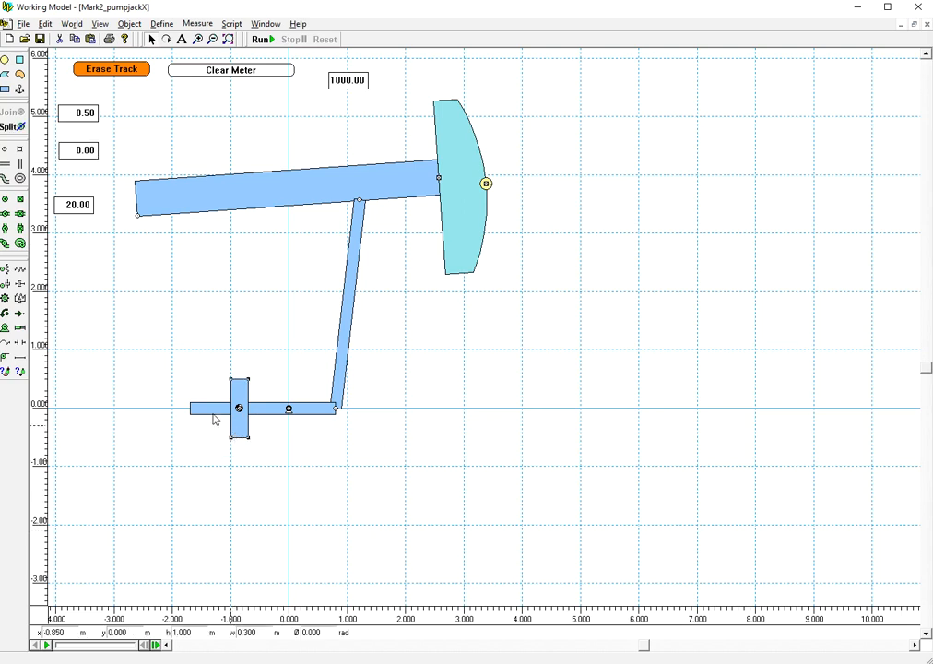
{"action": "left_click", "coordinate": [12, 126]}
{"action": "left_click_drag", "start_coordinate": [247, 432], "coordinate": [104, 416]}
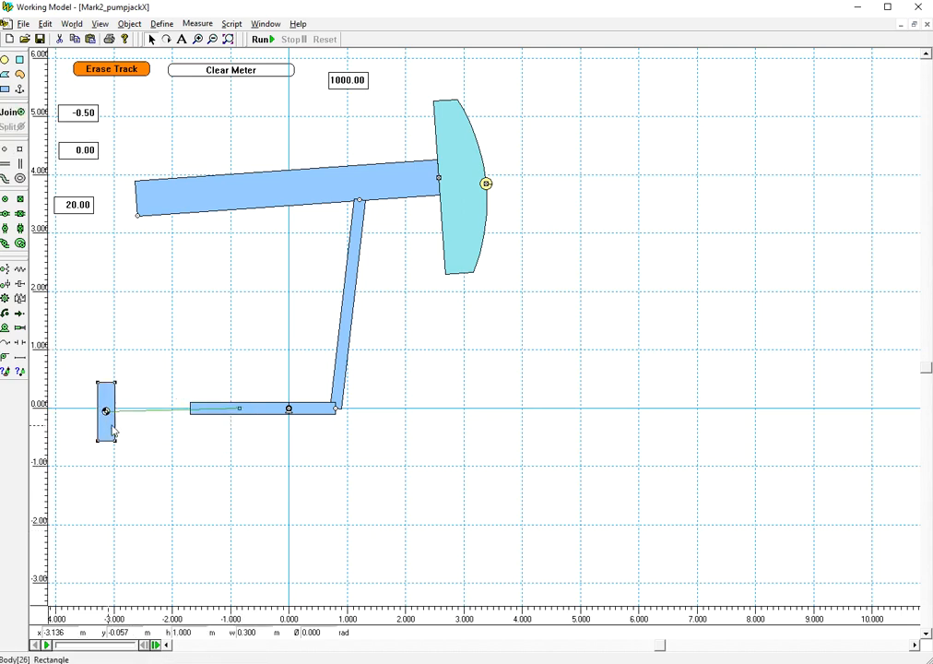
- Link the x coordinate of the square point on the counterweight arm to Input[29]
{"action": "double_click", "coordinate": [240, 408]}
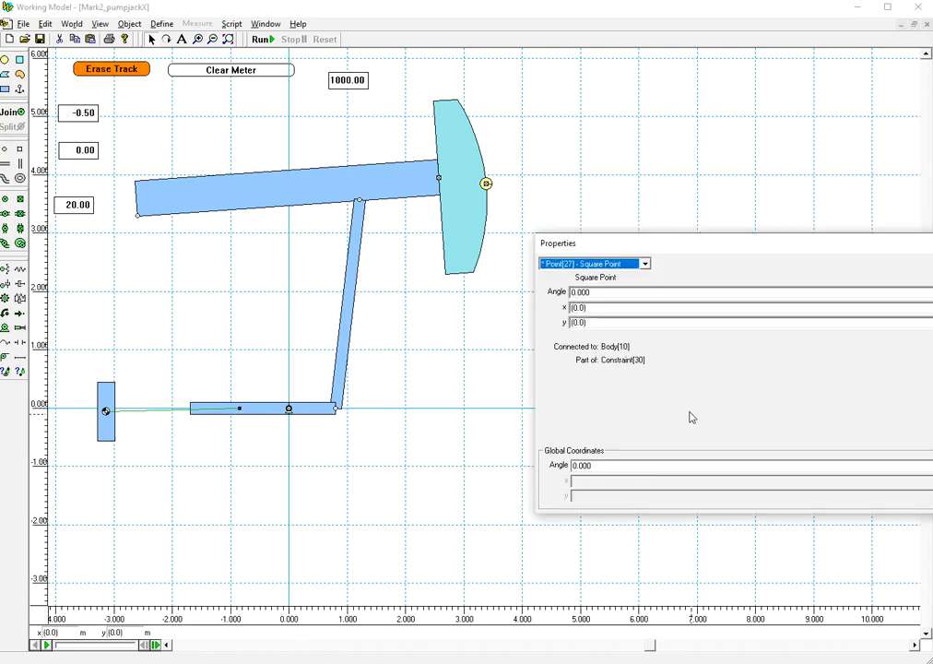
{"action": "left_click", "coordinate": [608, 307]}
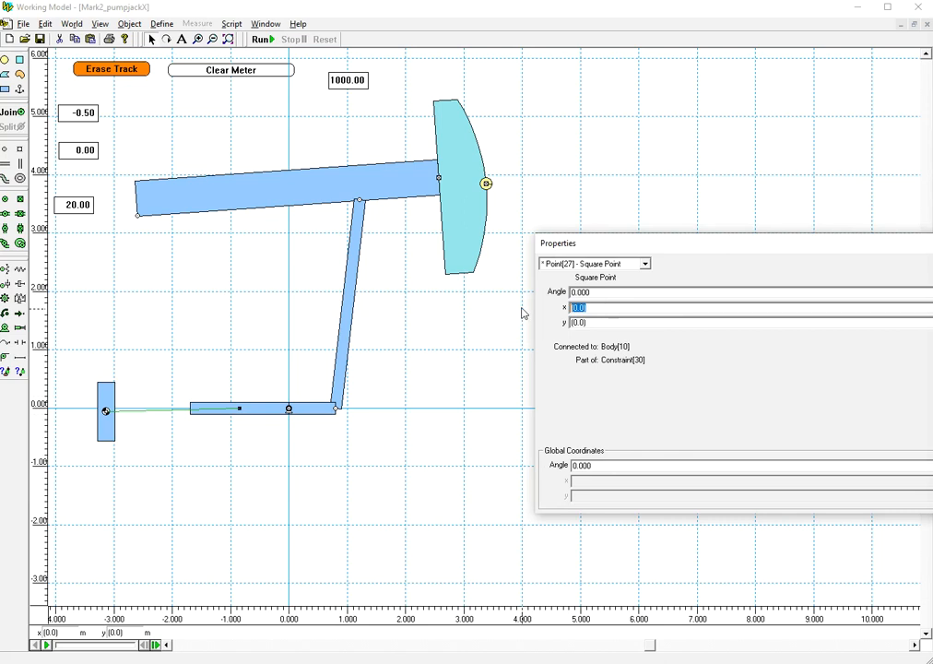
{"action": "type", "text": "Input[29"}
{"action": "key", "text": "Return"}
{"action": "key", "text": "alt+F4"}
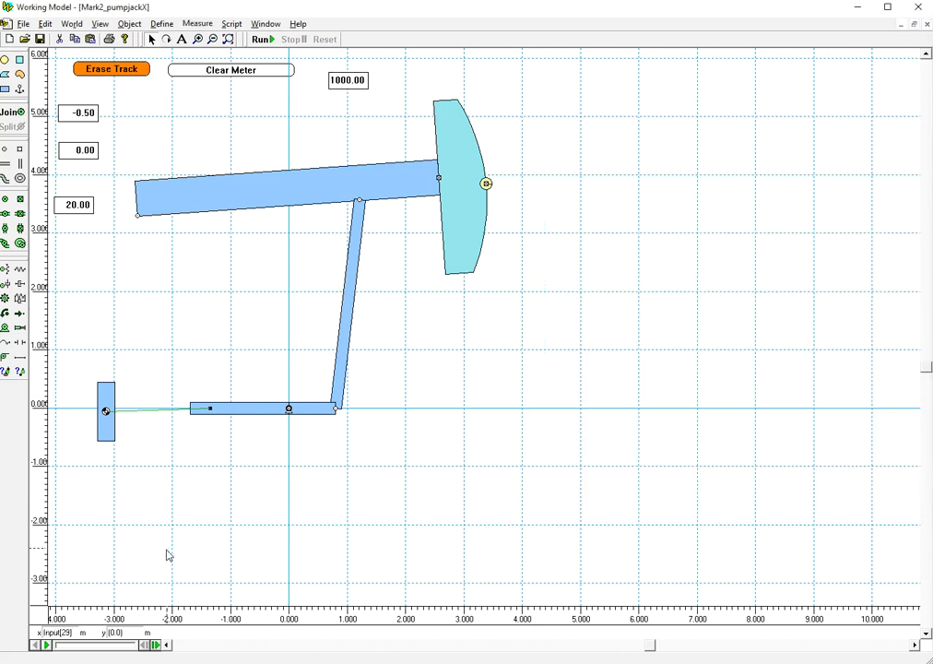
- Link the y coordinate of the counterweight's square point to Input[38]
{"action": "double_click", "coordinate": [106, 412]}
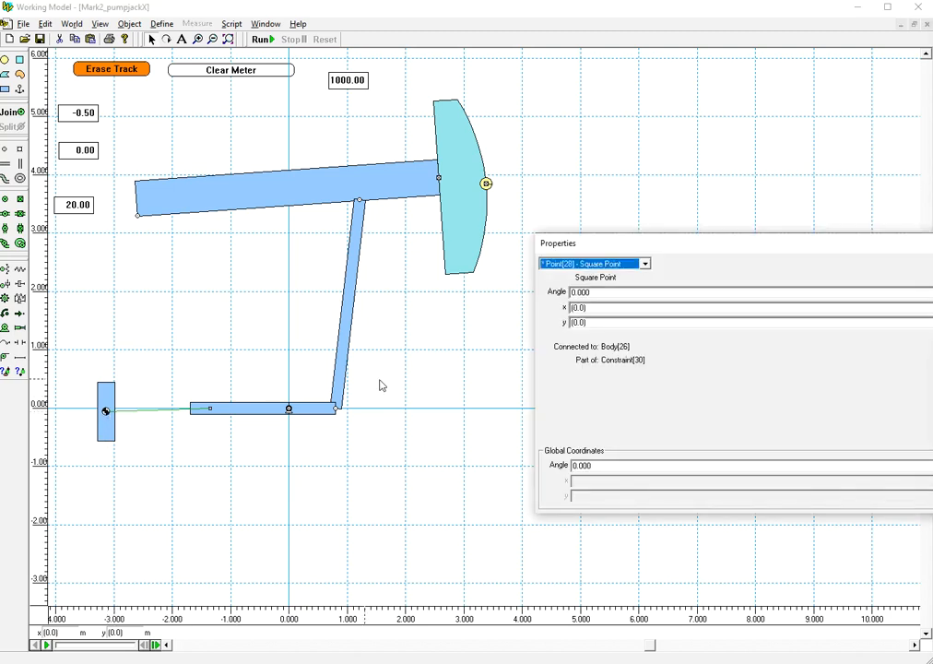
{"action": "double_click", "coordinate": [588, 323]}
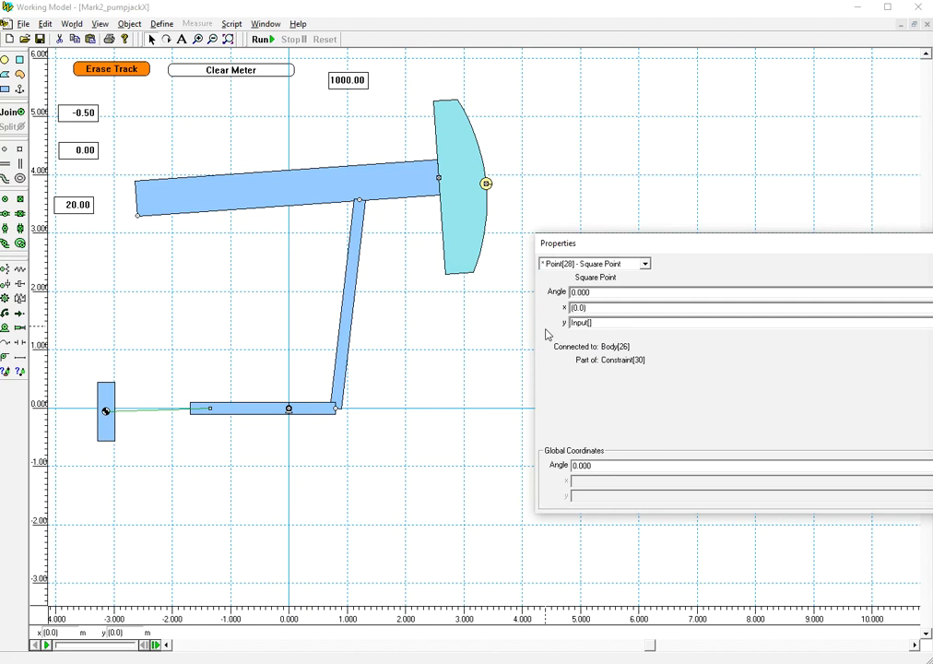
{"action": "type", "text": "Input[38]"}
{"action": "key", "text": "alt+F4"}
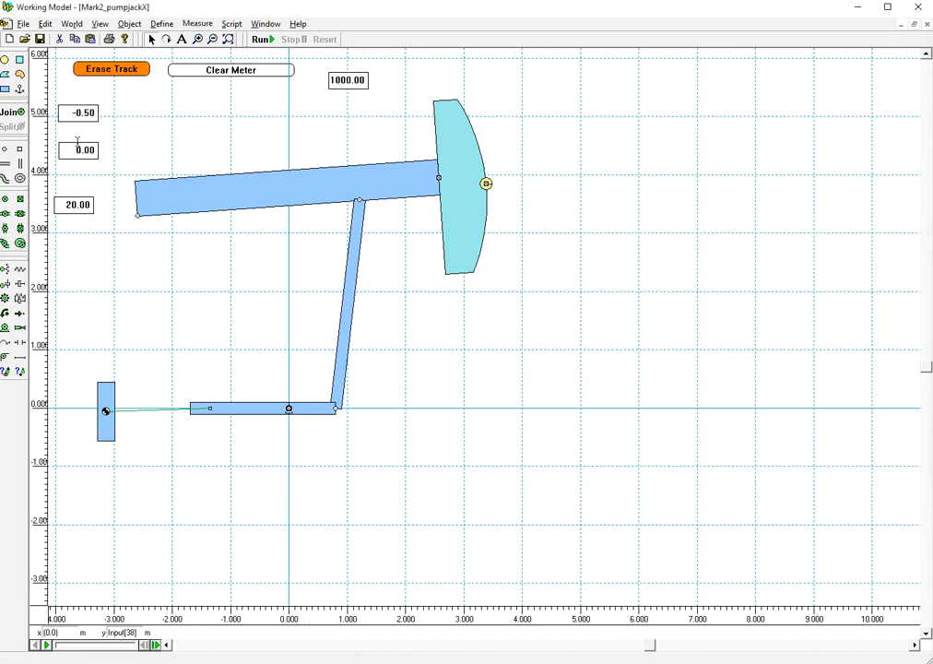
- Look up the input number of the counterweight's y control and link the y coordinate of the counterweight's square point to Input[31]
{"action": "left_click", "coordinate": [77, 146]}
{"action": "key", "text": "ctrl+i"}
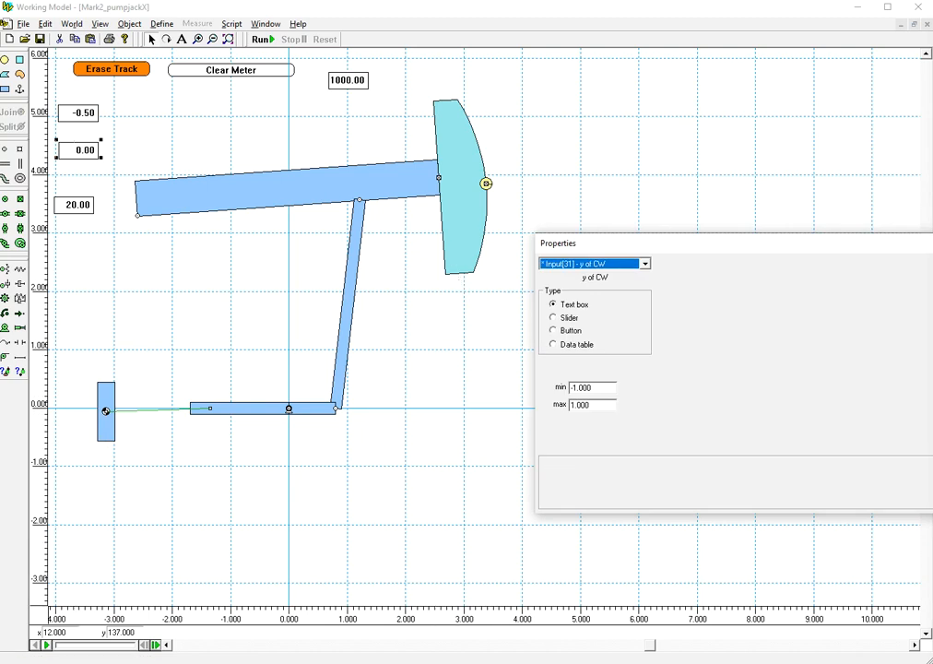
{"action": "key", "text": "alt+F4"}
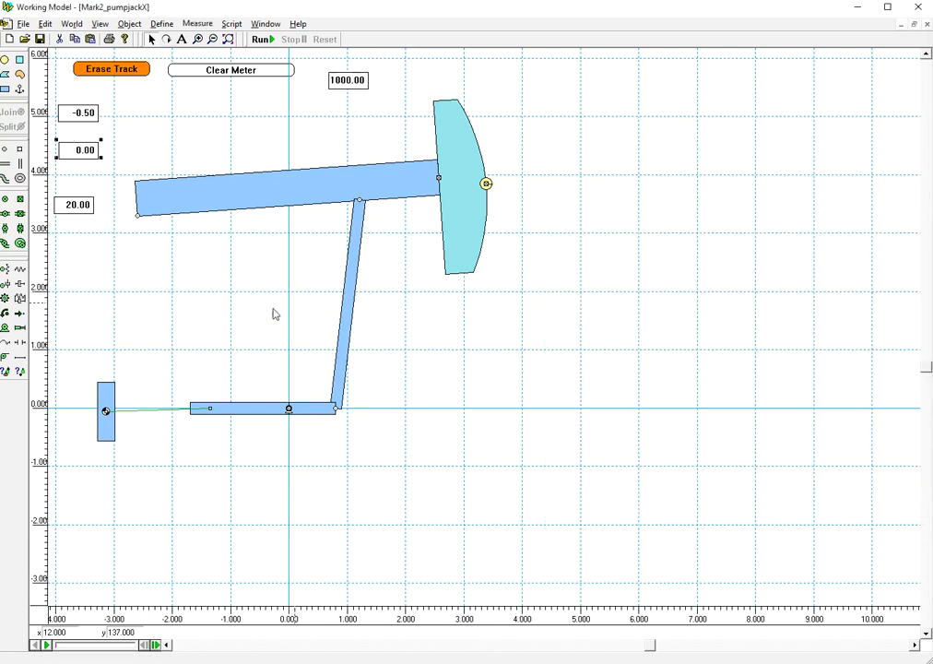
{"action": "double_click", "coordinate": [106, 412]}
{"action": "left_click", "coordinate": [594, 322]}
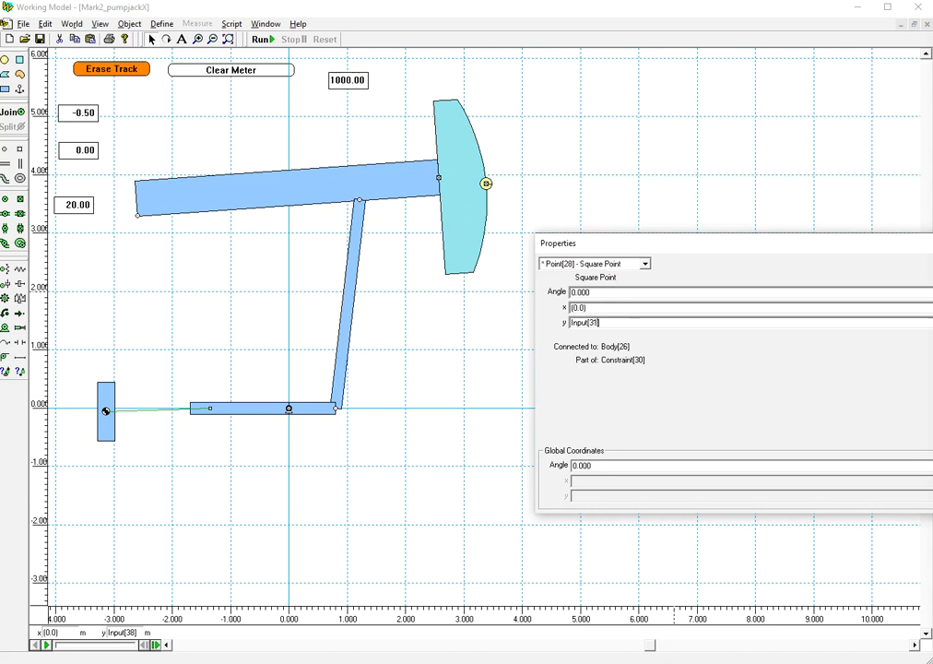
{"action": "key", "text": "alt+F4"}
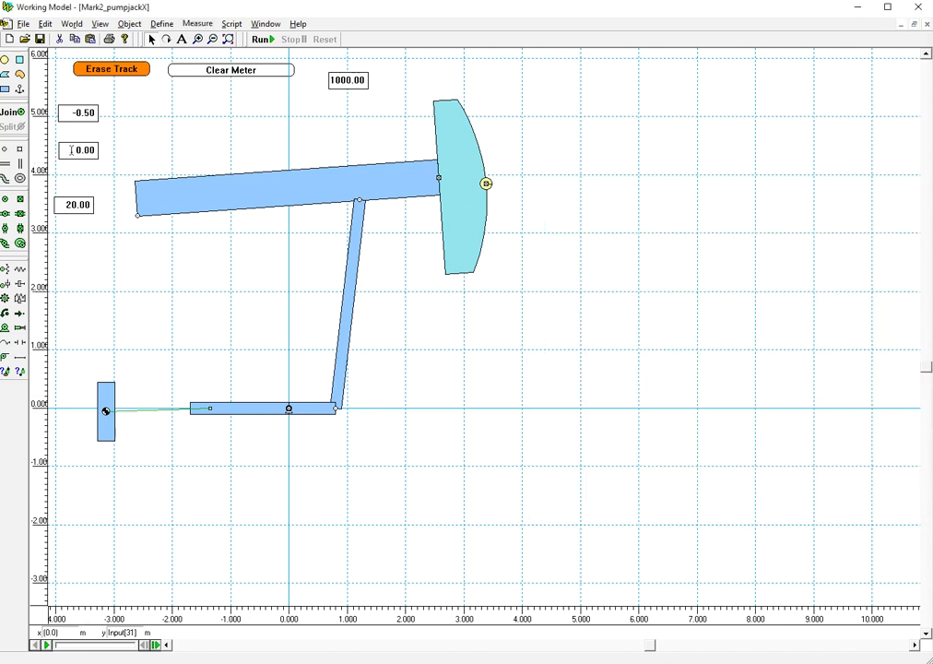
- Set the counterweight's x position control to 0
{"action": "double_click", "coordinate": [73, 110]}
{"action": "type", "text": "0"}
{"action": "key", "text": "Return"}
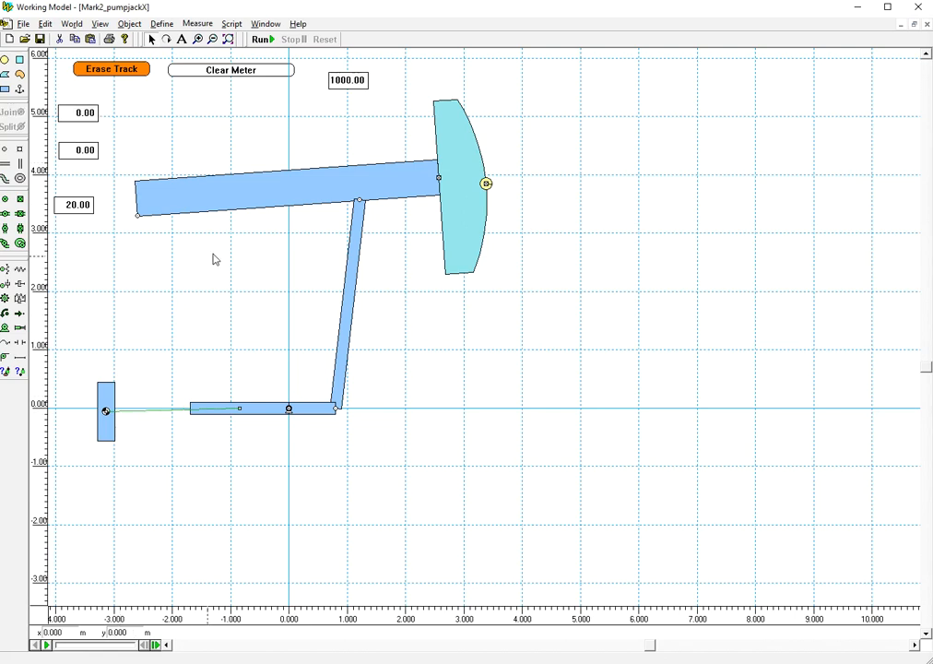
- Change the fill colour of the counterweight arm to light grey
{"action": "left_click", "coordinate": [262, 414]}
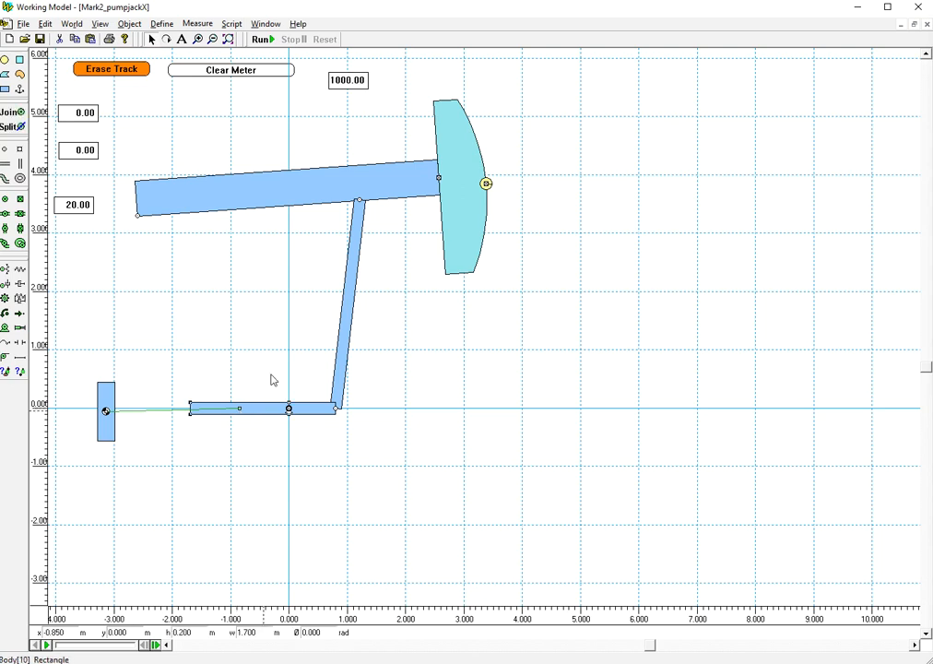
{"action": "left_click", "coordinate": [267, 24]}
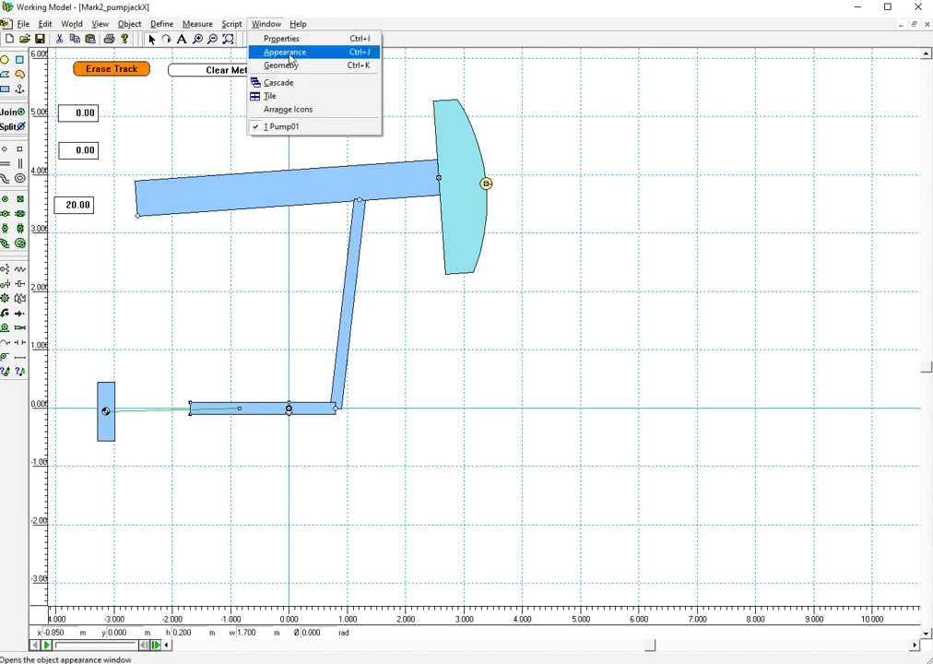
{"action": "left_click", "coordinate": [289, 54]}
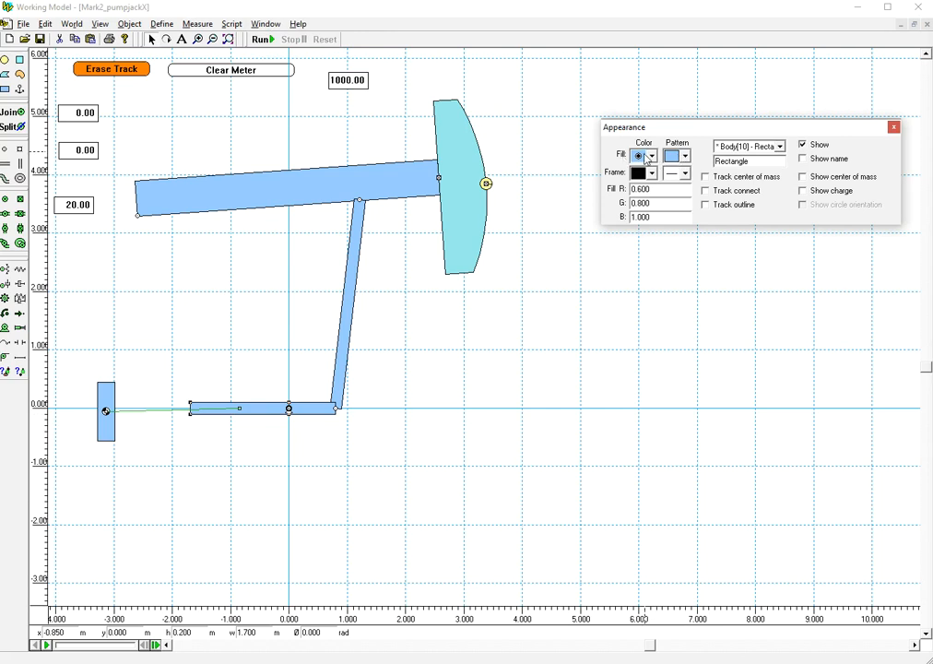
{"action": "left_click", "coordinate": [645, 158]}
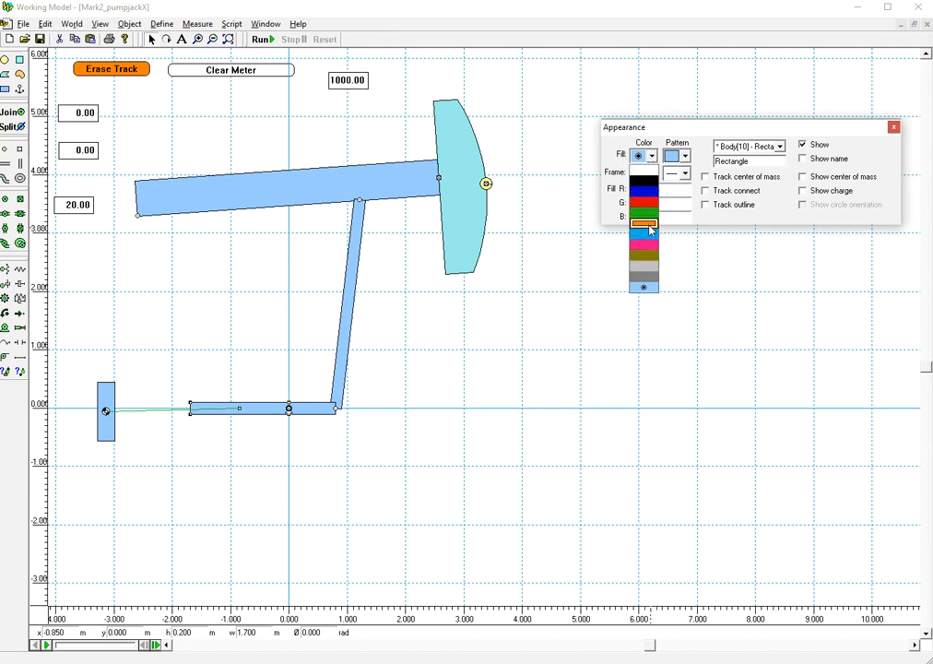
{"action": "left_click", "coordinate": [644, 266]}
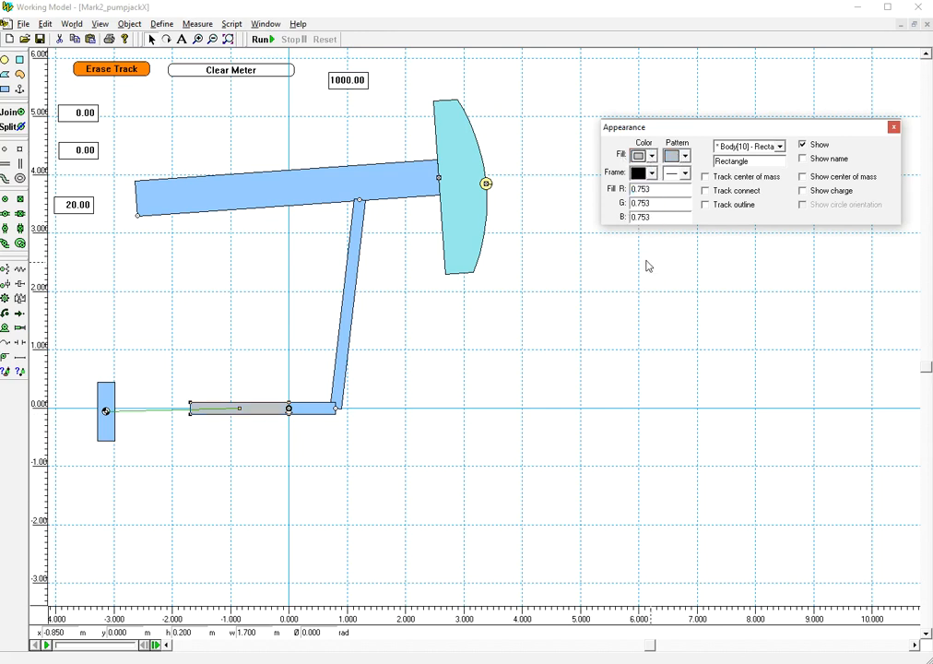
{"action": "left_click", "coordinate": [893, 128]}
{"action": "left_click", "coordinate": [360, 423]}
- Review the counterweight body's properties, including its position and mass
{"action": "double_click", "coordinate": [107, 438]}
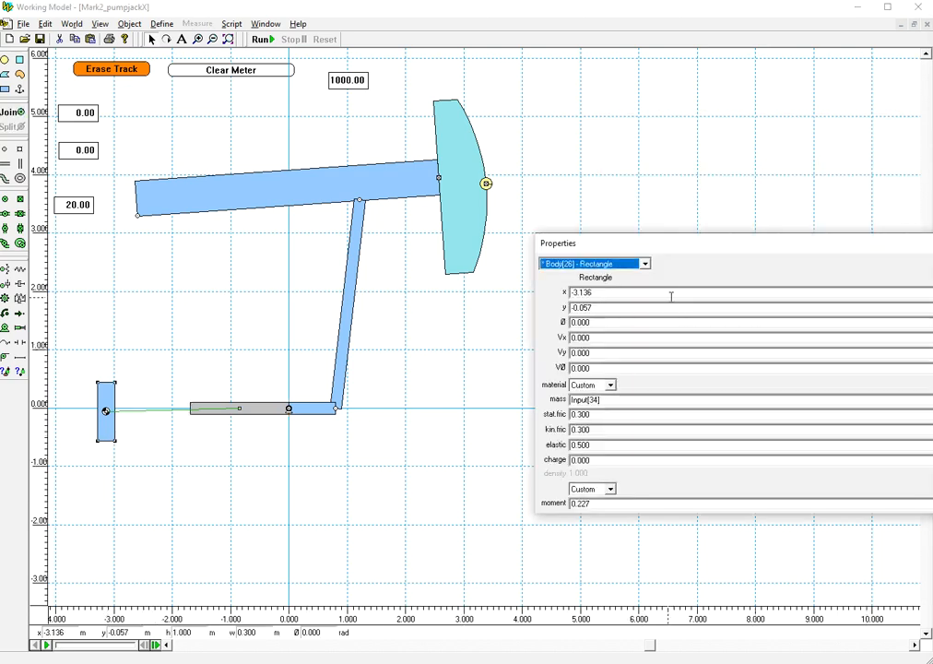
{"action": "left_click", "coordinate": [931, 243]}
{"action": "left_click", "coordinate": [292, 468]}
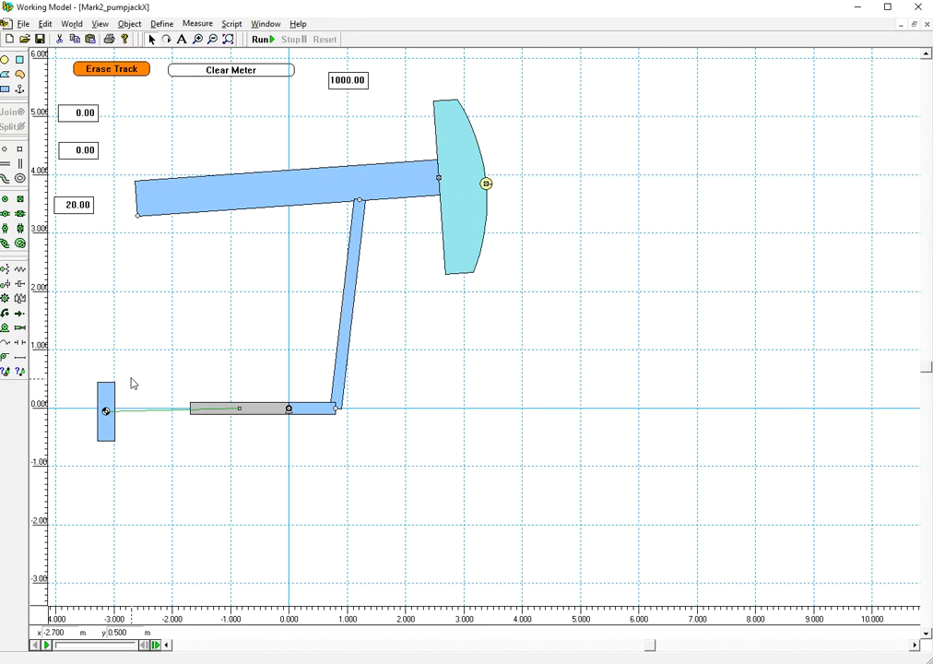
- Set the grey counterweight arm's width to 1.6 m
{"action": "left_click", "coordinate": [261, 409]}
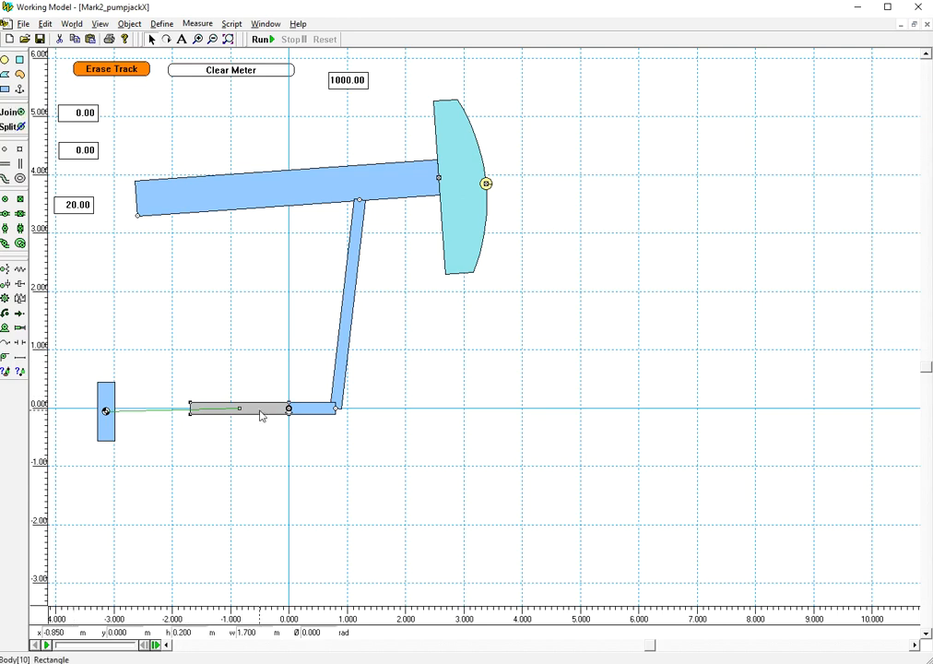
{"action": "double_click", "coordinate": [264, 632]}
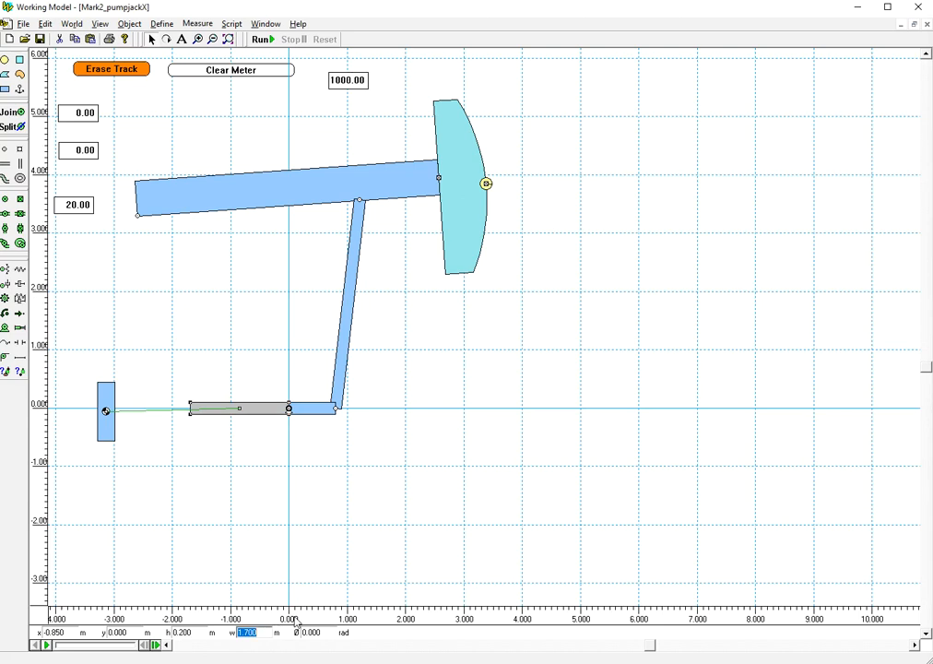
{"action": "type", "text": "1.6"}
{"action": "left_click", "coordinate": [299, 561]}
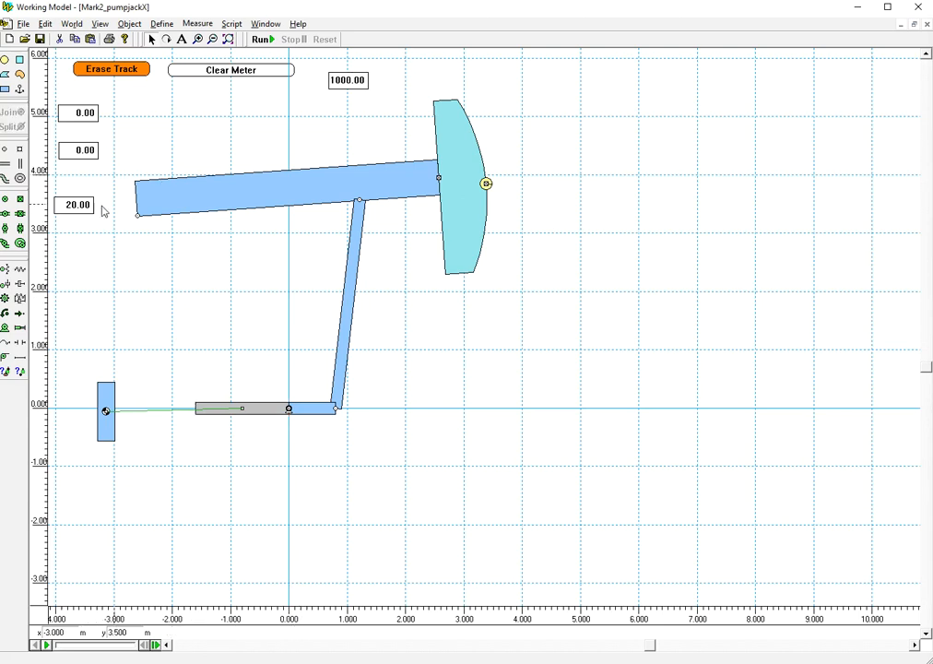
- Check the type and limits of the counterweight's x position control
{"action": "double_click", "coordinate": [60, 110]}
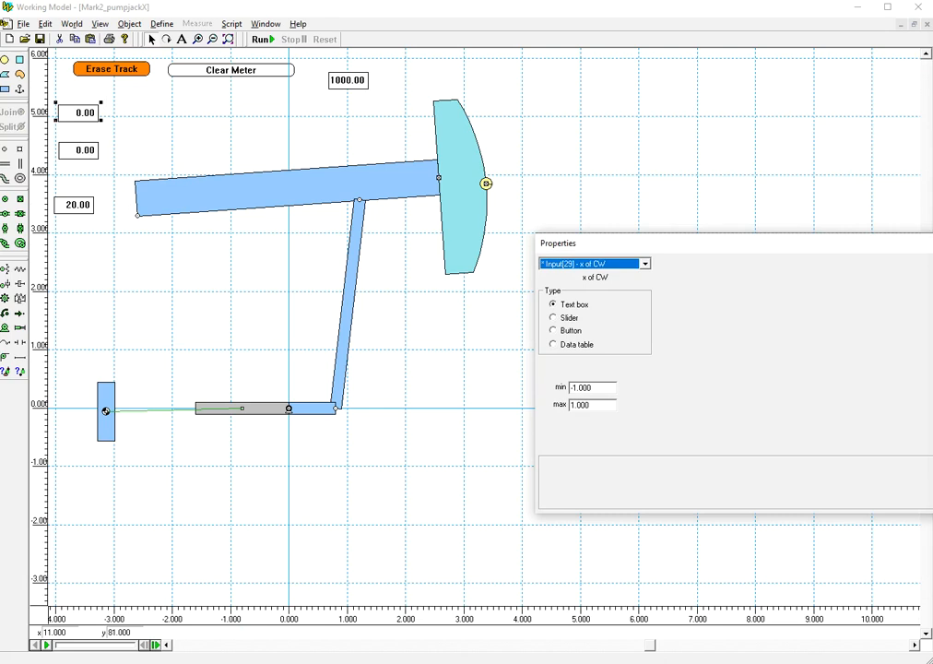
{"action": "left_click", "coordinate": [242, 147]}
{"action": "left_click", "coordinate": [932, 244]}
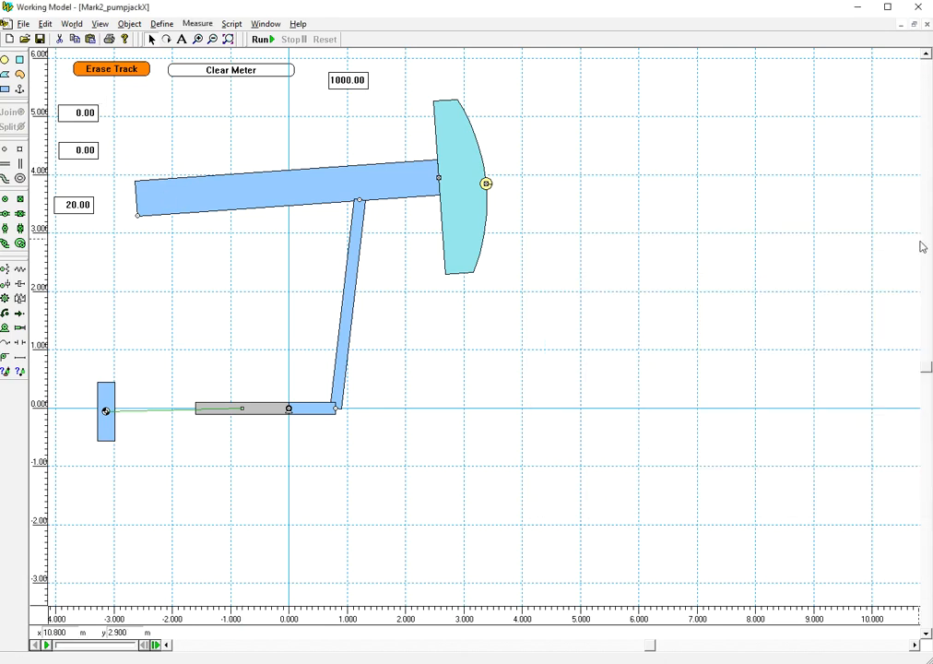
- Show the names of the counterweight's x and y position controls
{"action": "left_click_drag", "start_coordinate": [111, 231], "coordinate": [52, 97]}
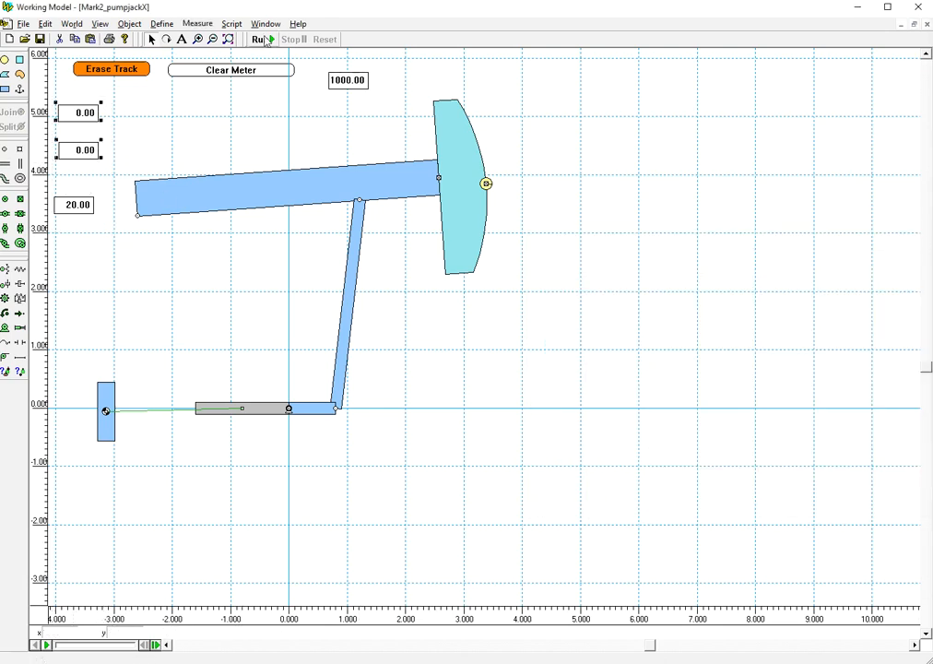
{"action": "left_click", "coordinate": [265, 24]}
{"action": "left_click", "coordinate": [313, 53]}
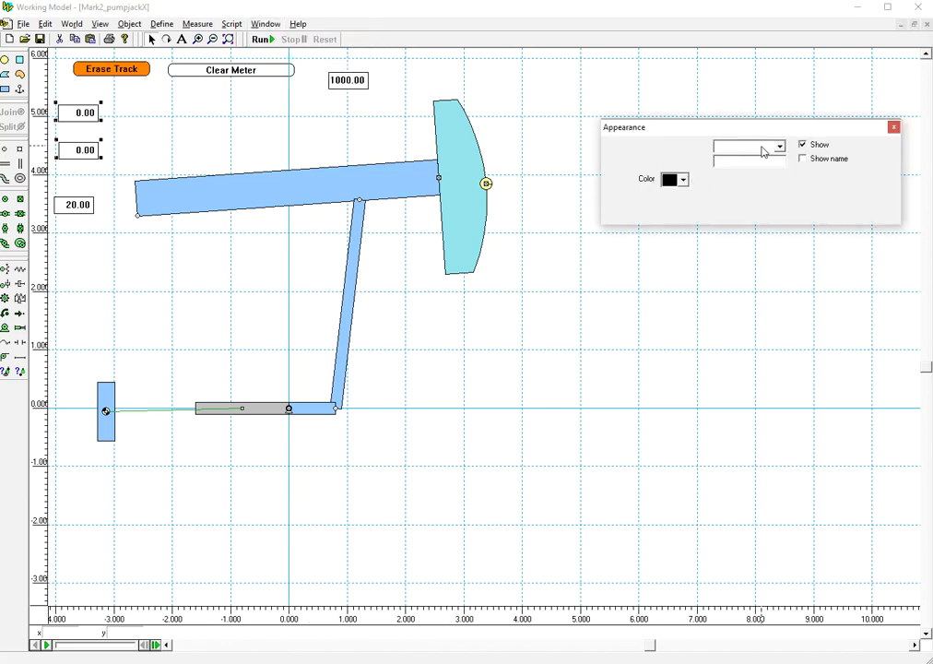
{"action": "left_click", "coordinate": [802, 159]}
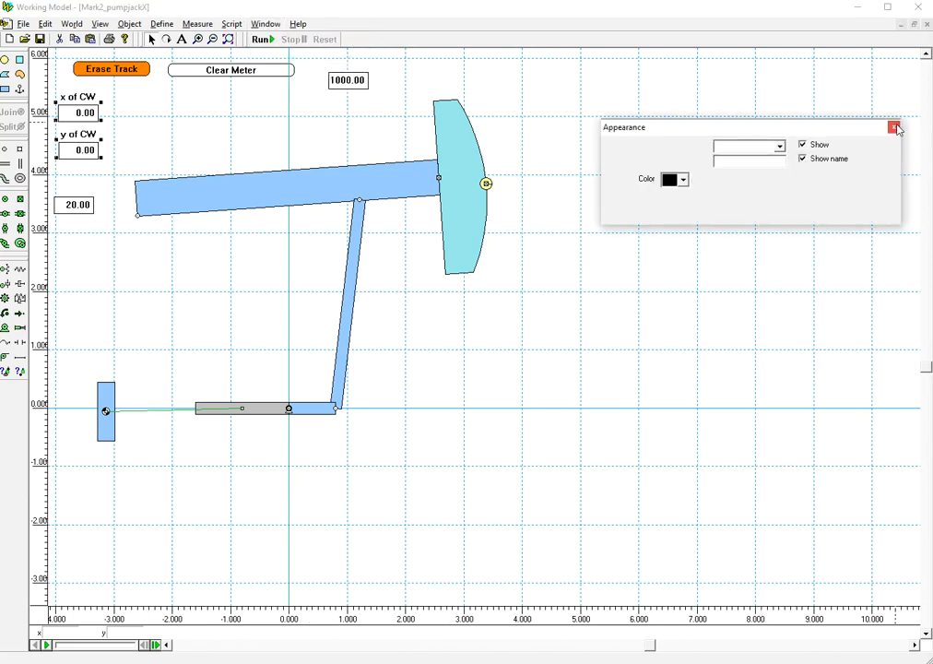
{"action": "left_click", "coordinate": [894, 127]}
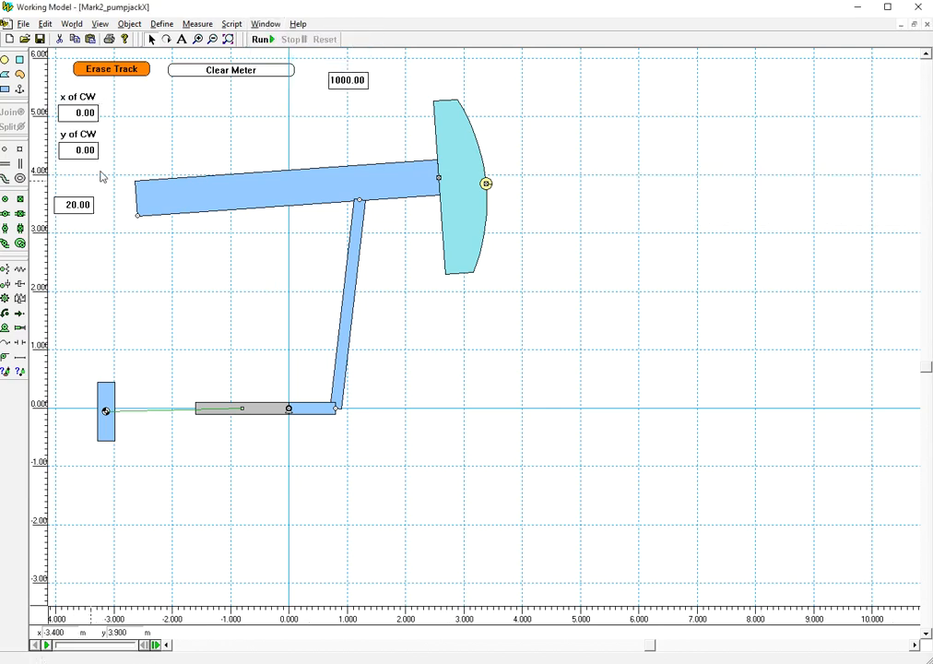
- Show the name of the CW [kg] mass control and align it beneath the y of CW control
{"action": "left_click_drag", "start_coordinate": [96, 236], "coordinate": [51, 173]}
{"action": "left_click_drag", "start_coordinate": [111, 247], "coordinate": [50, 184]}
{"action": "left_click", "coordinate": [265, 24]}
{"action": "left_click", "coordinate": [283, 49]}
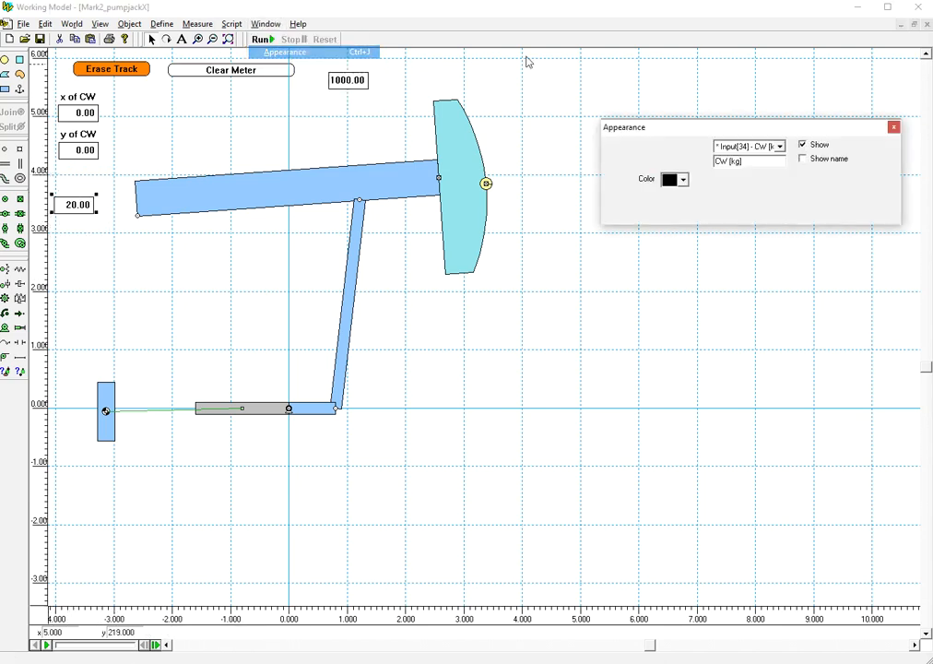
{"action": "left_click", "coordinate": [802, 159]}
{"action": "left_click", "coordinate": [777, 293]}
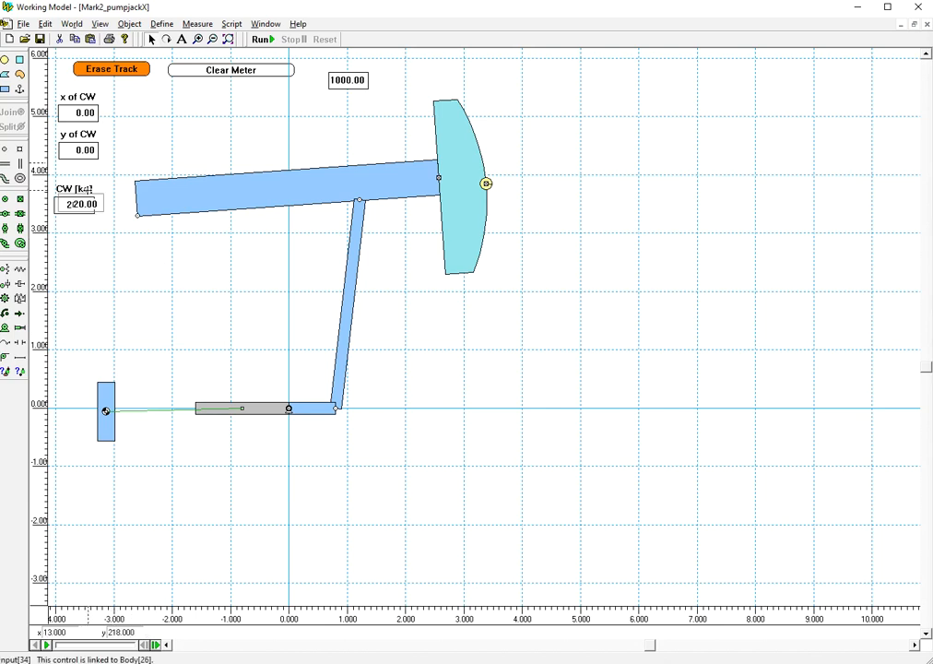
{"action": "left_click_drag", "start_coordinate": [82, 188], "coordinate": [89, 183]}
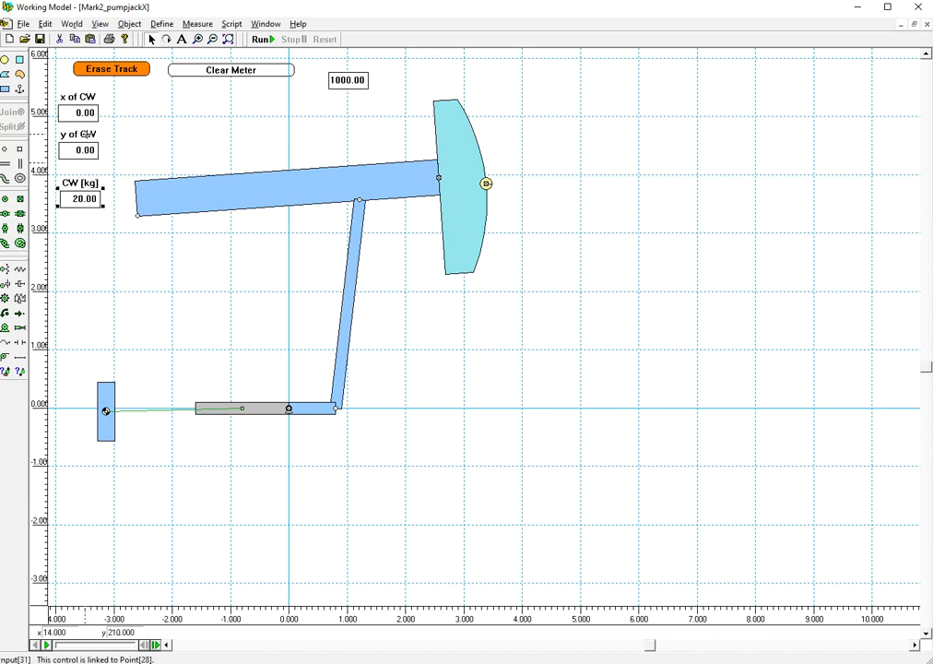
- Test the x of CW control at the arm's free end and with 0.8, and return it to 0
{"action": "left_click", "coordinate": [85, 112]}
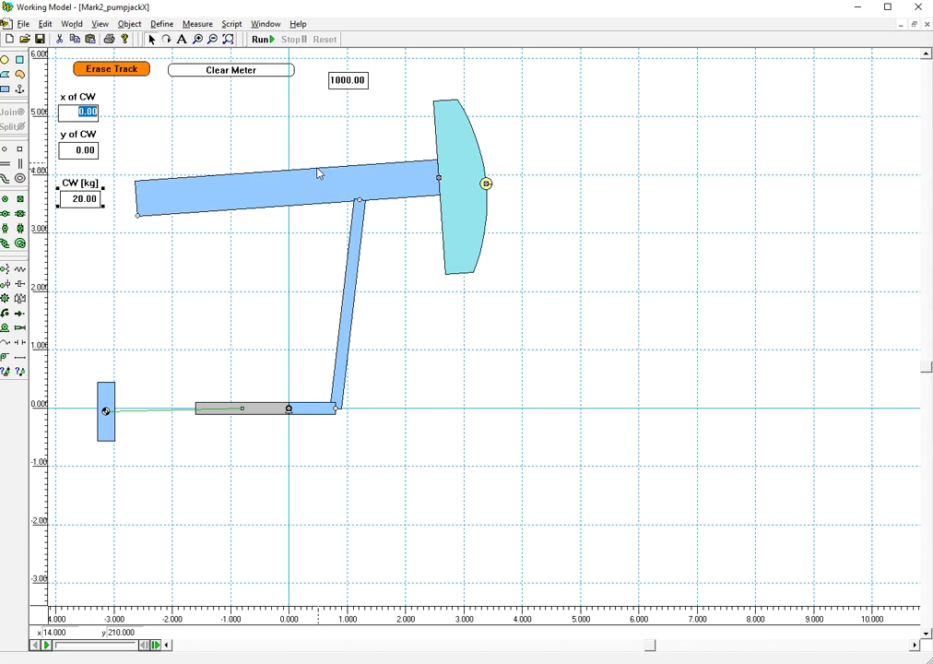
{"action": "key", "text": "BackSpace"}
{"action": "key", "text": "Return"}
{"action": "key", "text": "BackSpace"}
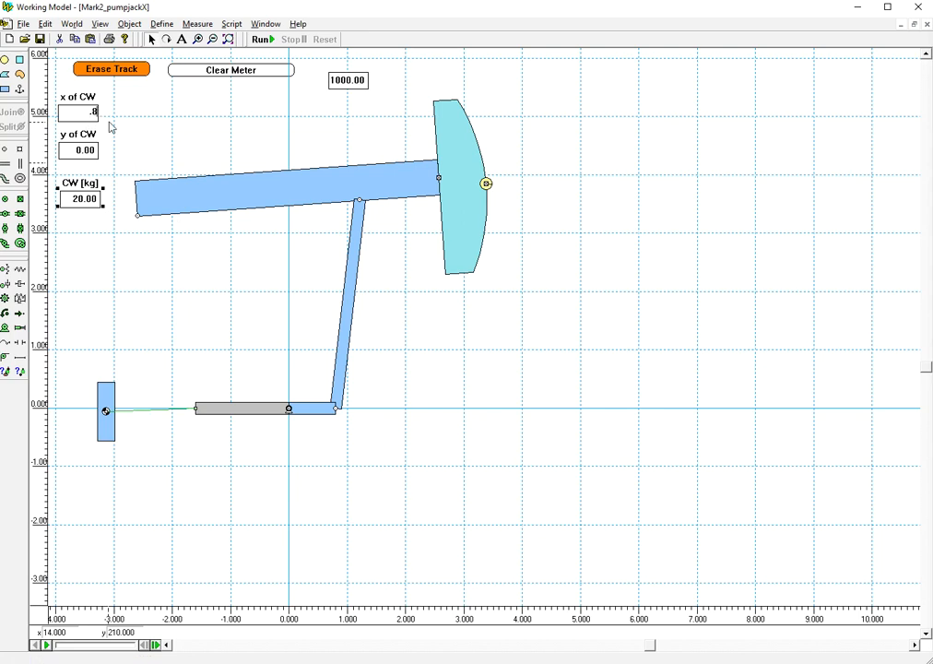
{"action": "type", "text": ".8"}
{"action": "key", "text": "Return"}
{"action": "type", "text": "0"}
{"action": "key", "text": "Return"}
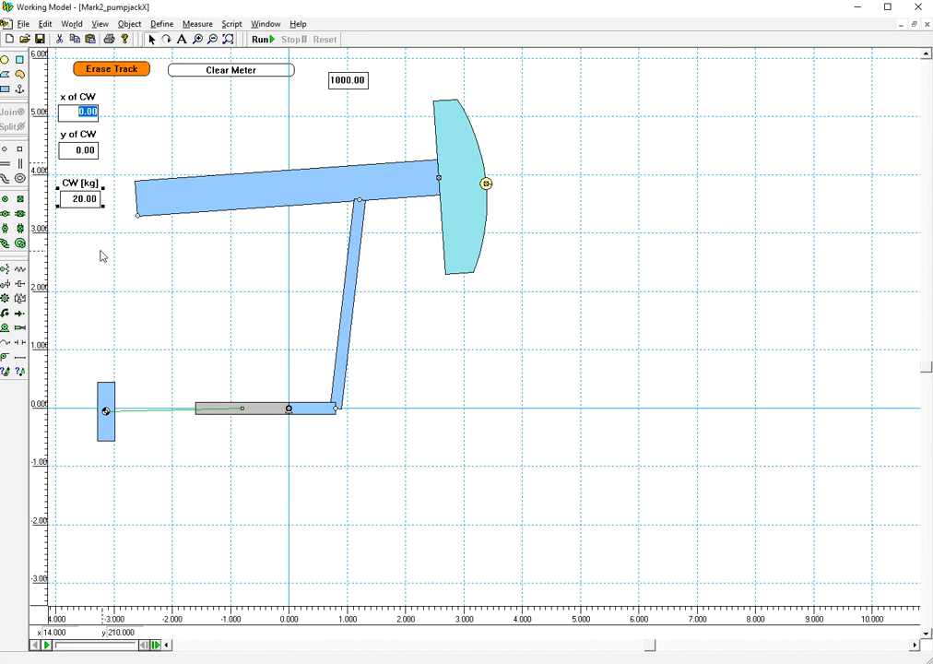
- Set the minimum of the x of CW control to -0.8 and replace its maximum
{"action": "left_click", "coordinate": [104, 399]}
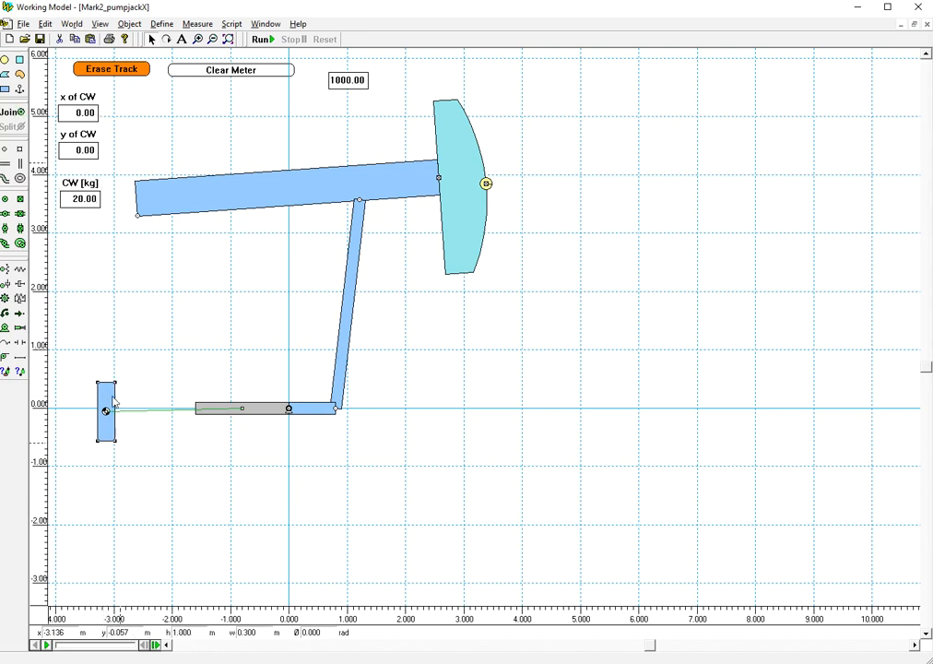
{"action": "double_click", "coordinate": [82, 96]}
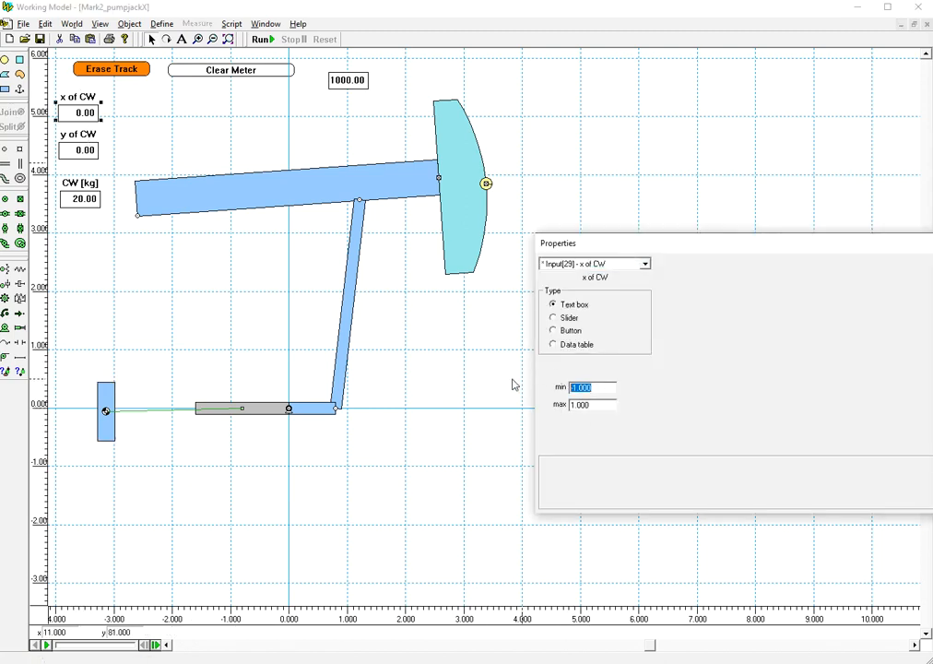
{"action": "type", "text": "-0.8"}
{"action": "double_click", "coordinate": [599, 406]}
{"action": "key", "text": "BackSpace"}
{"action": "key", "text": "Return"}
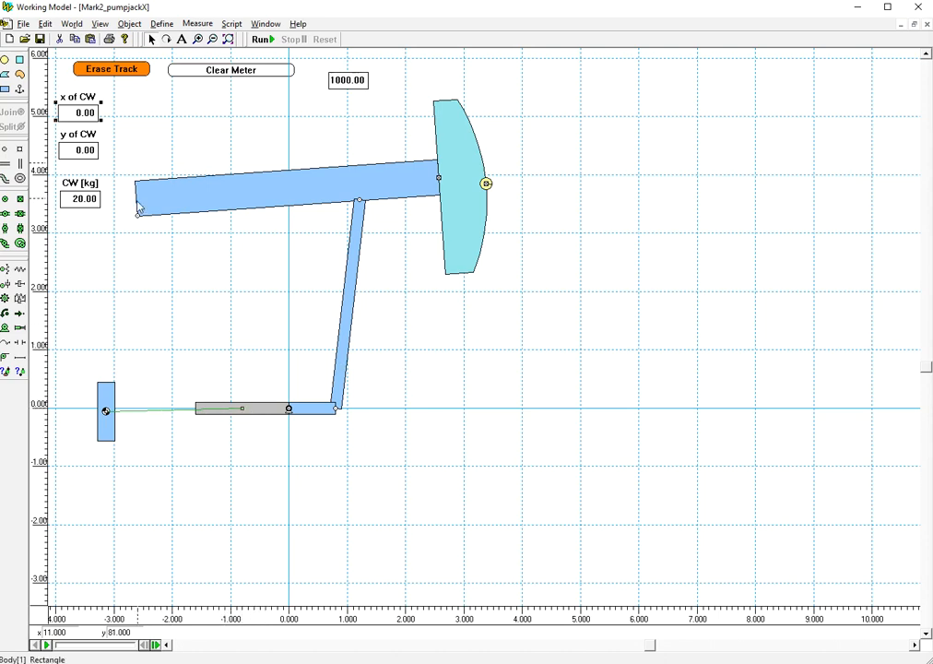
- Limit the y of CW control to a minimum of -0.5 and a maximum of 0.5
{"action": "double_click", "coordinate": [85, 134]}
{"action": "double_click", "coordinate": [590, 387]}
{"action": "type", "text": "-5"}
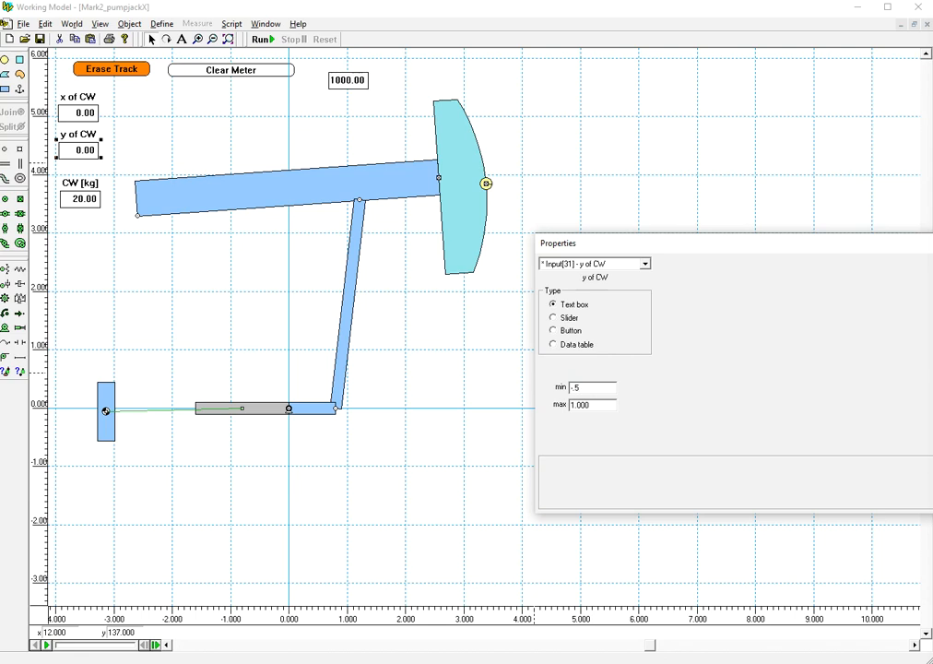
{"action": "double_click", "coordinate": [602, 410]}
{"action": "key", "text": "BackSpace"}
{"action": "type", "text": ".5"}
{"action": "left_click", "coordinate": [931, 243]}
{"action": "left_click", "coordinate": [355, 515]}
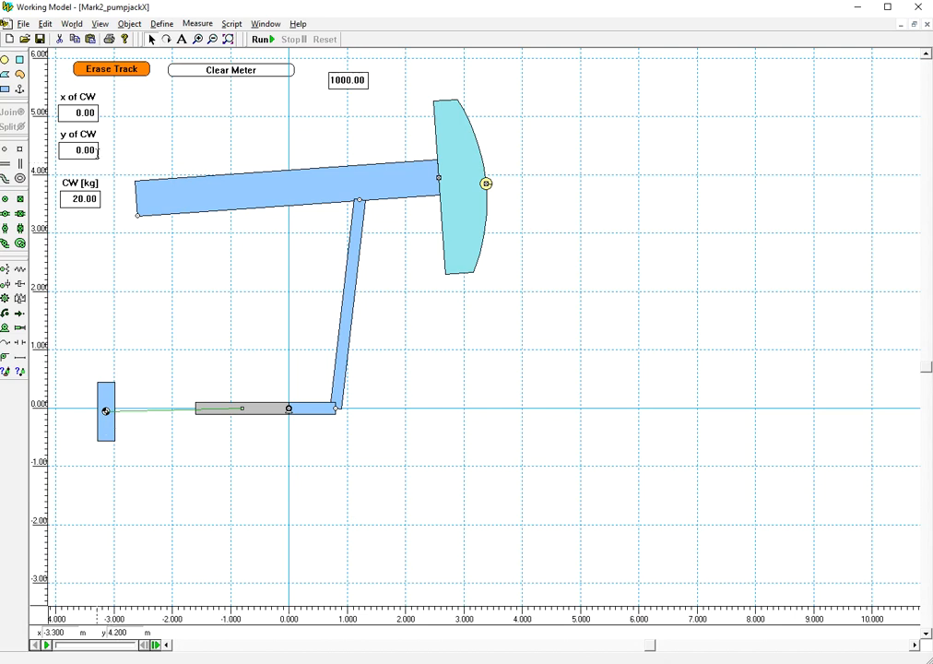
- Test the y of CW control with 0.5 and -0.5, and return it to 0
{"action": "double_click", "coordinate": [78, 148]}
{"action": "key", "text": "BackSpace"}
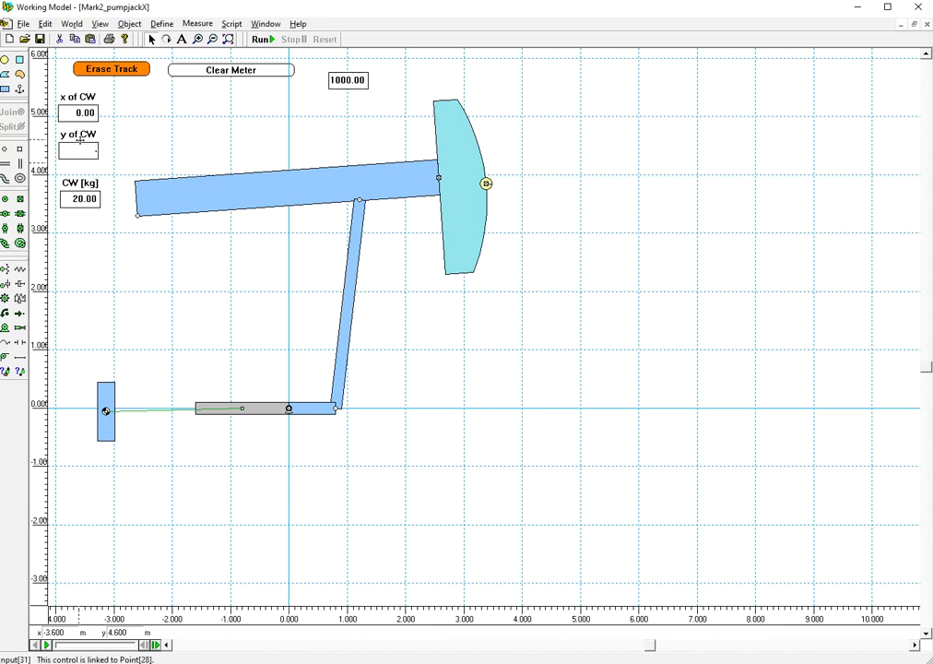
{"action": "key", "text": "Return"}
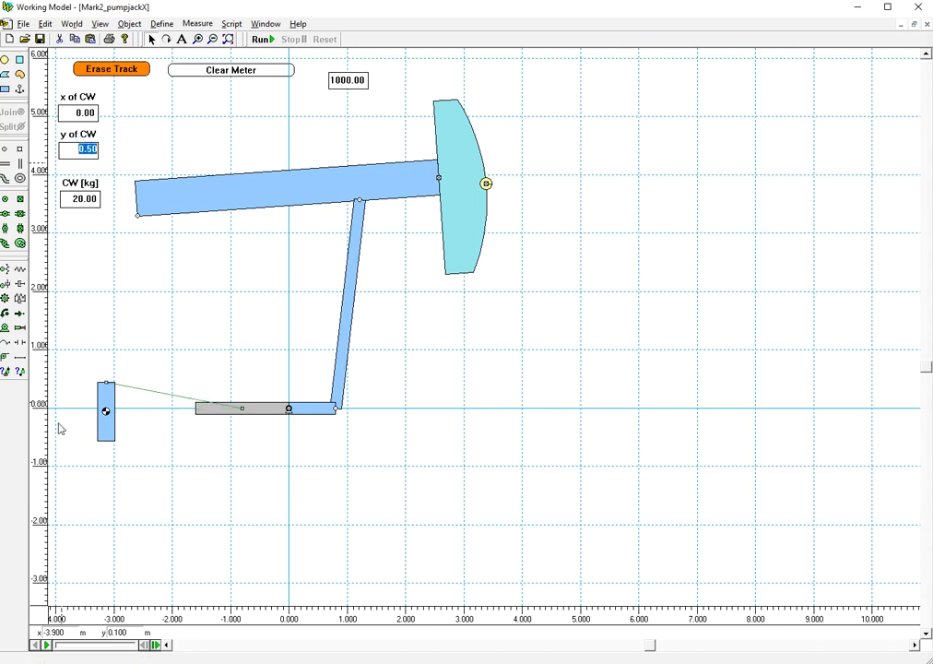
{"action": "left_click", "coordinate": [90, 133]}
{"action": "key", "text": "BackSpace"}
{"action": "type", "text": "-.5"}
{"action": "key", "text": "Return"}
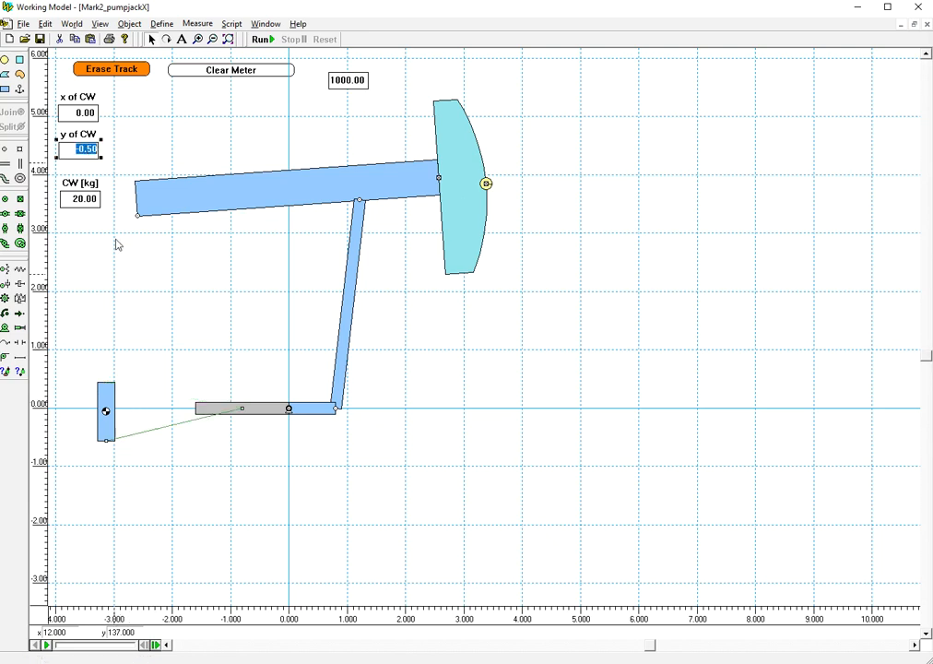
{"action": "type", "text": "0"}
{"action": "key", "text": "Return"}
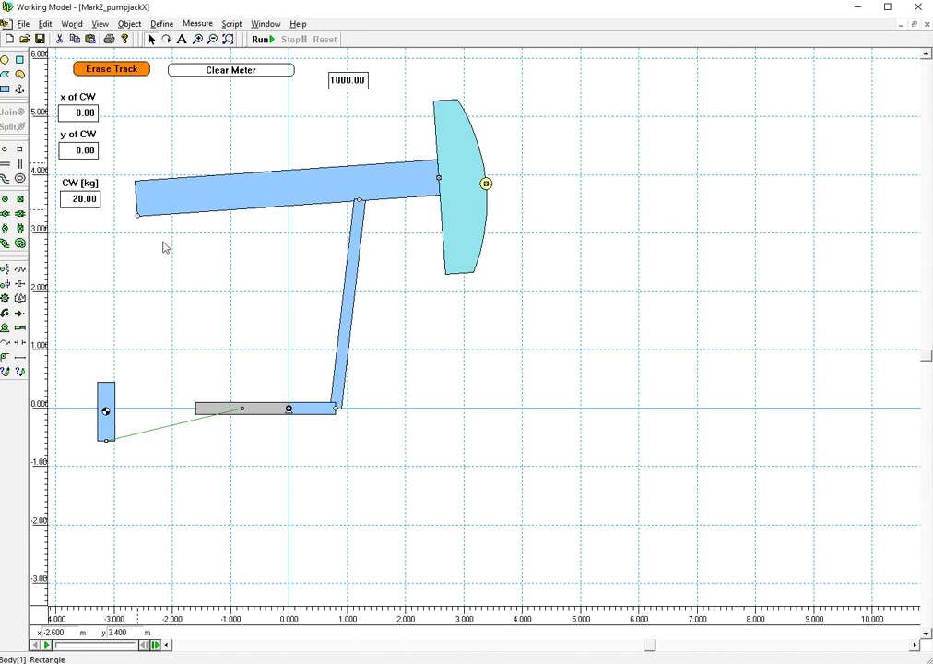
- Check the limits of the y of CW control and the coordinate settings of the counterweight's attachment point
{"action": "left_click", "coordinate": [80, 112]}
{"action": "left_click", "coordinate": [80, 150]}
{"action": "left_click", "coordinate": [163, 232]}
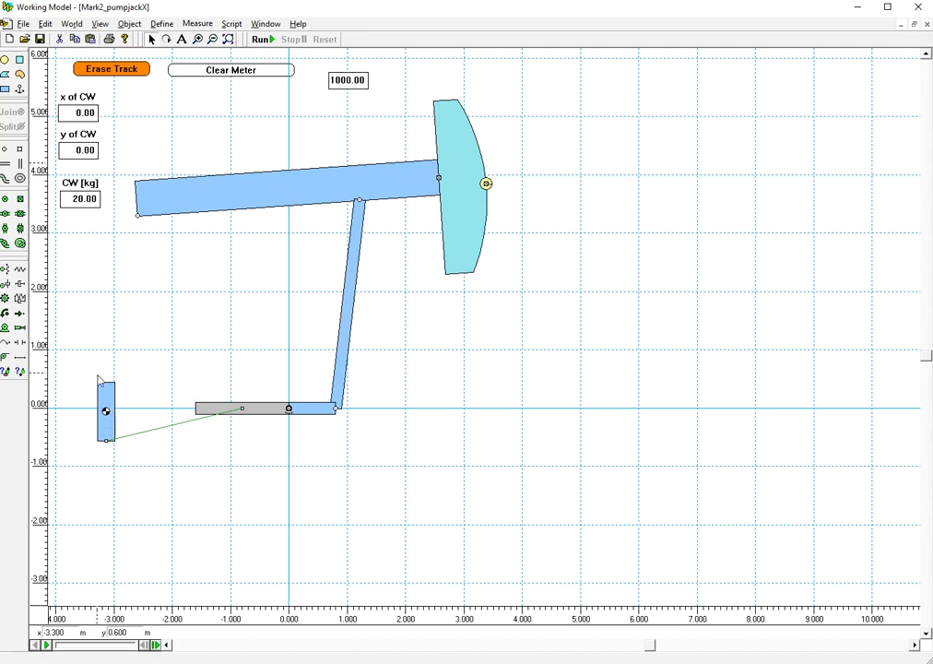
{"action": "double_click", "coordinate": [83, 137]}
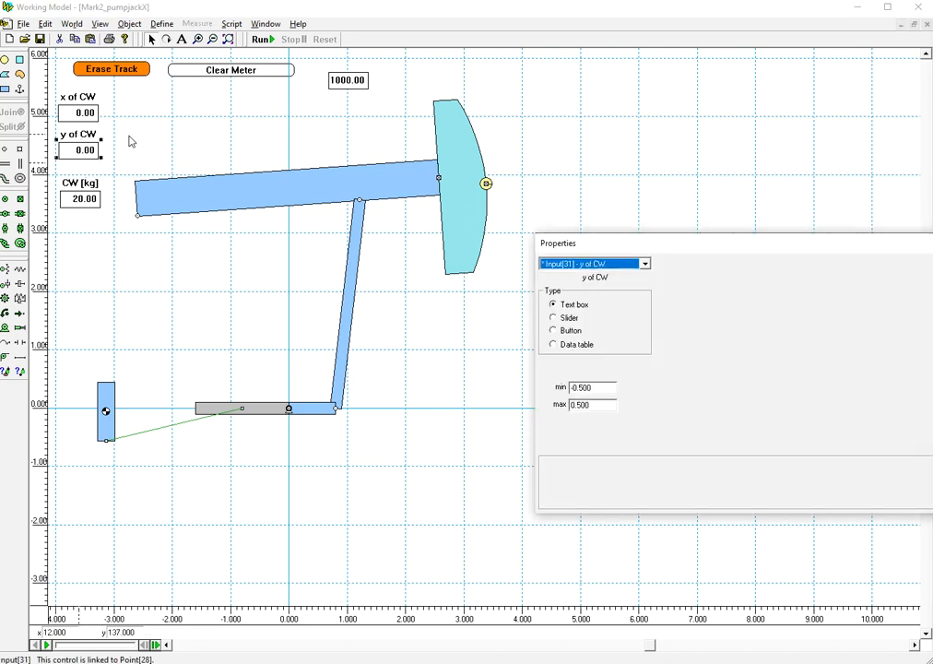
{"action": "left_click", "coordinate": [197, 350]}
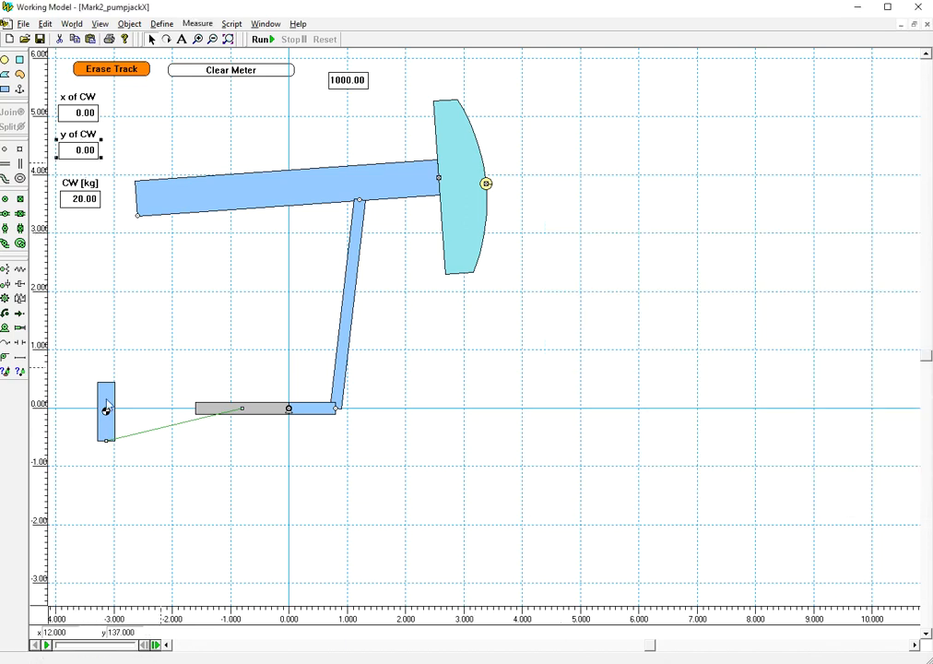
{"action": "left_click", "coordinate": [108, 442]}
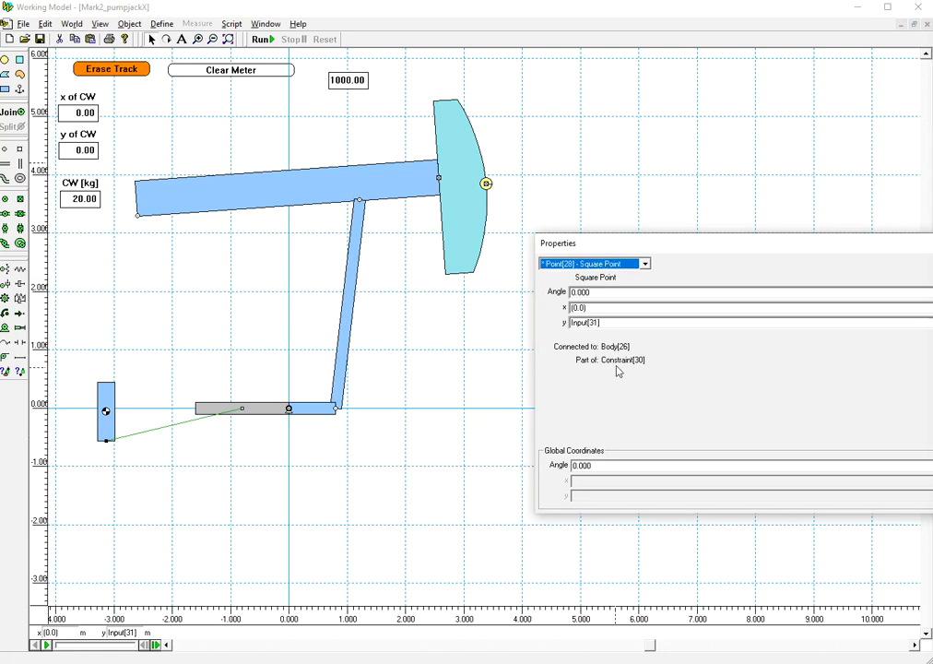
{"action": "left_click", "coordinate": [425, 276]}
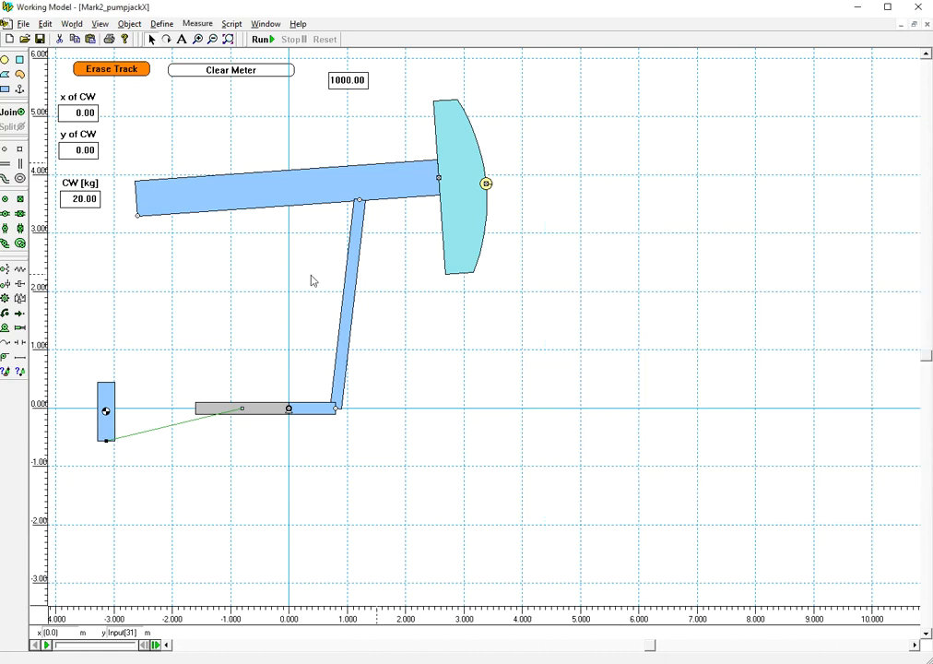
- Move the separated counterweight closer to the grey arm and join it to the arm's midpoint
{"action": "left_click_drag", "start_coordinate": [107, 392], "coordinate": [139, 414]}
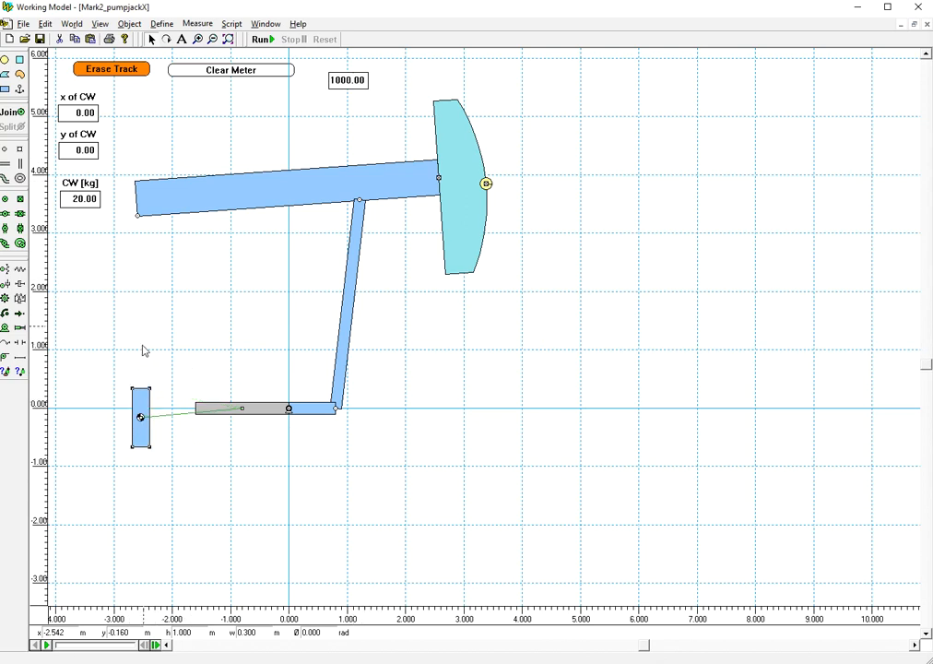
{"action": "left_click_drag", "start_coordinate": [152, 408], "coordinate": [142, 353]}
{"action": "left_click", "coordinate": [13, 111]}
- Test the joined counterweight's position with x of CW at -0.8 and y of CW at 0.5
{"action": "left_click", "coordinate": [81, 112]}
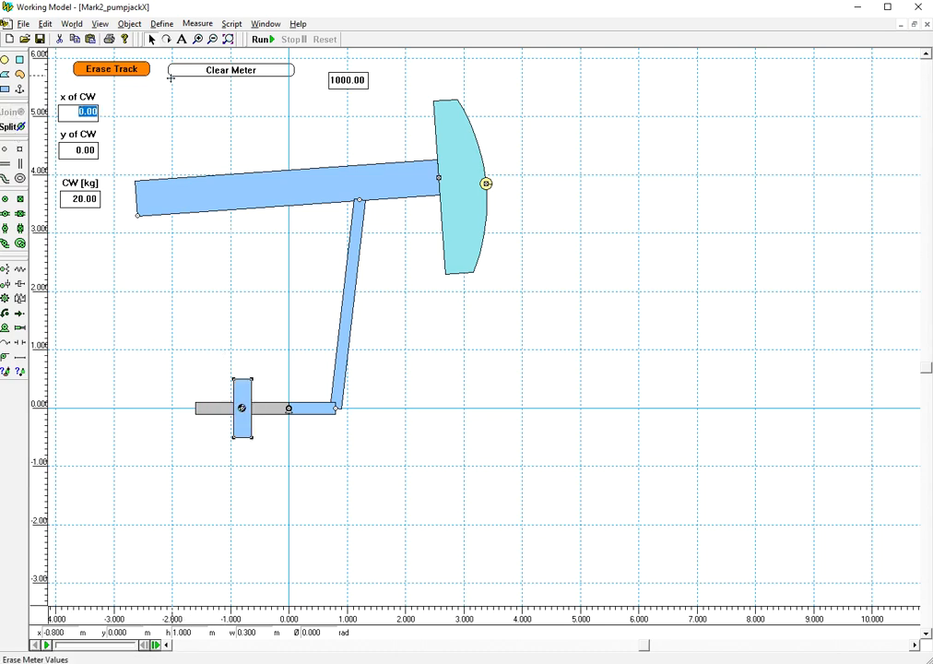
{"action": "key", "text": "BackSpace"}
{"action": "type", "text": "-.8"}
{"action": "key", "text": "Return"}
{"action": "key", "text": "Tab"}
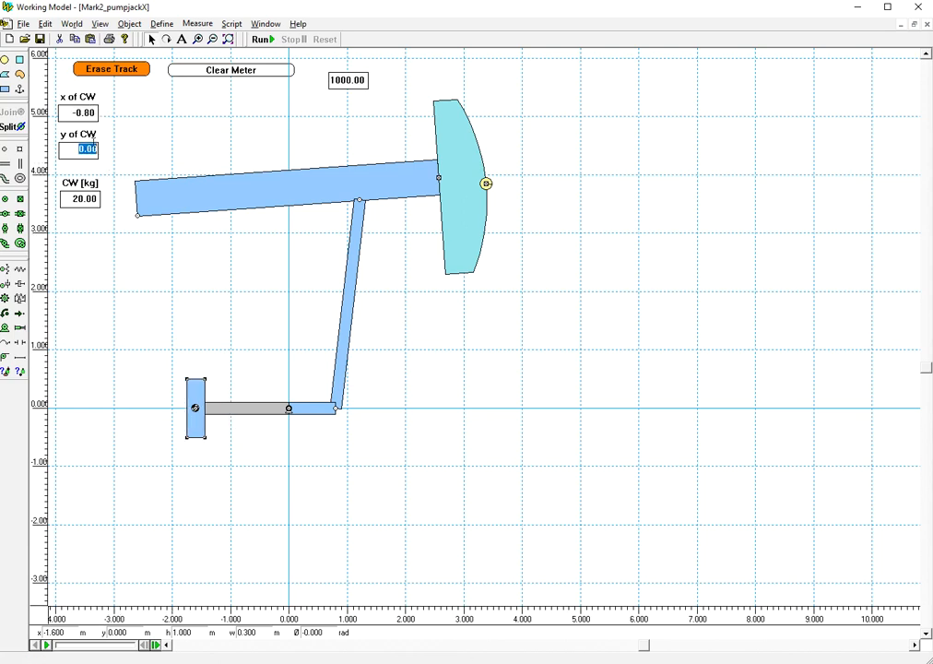
{"action": "key", "text": "BackSpace"}
{"action": "type", "text": ".5"}
{"action": "key", "text": "Return"}
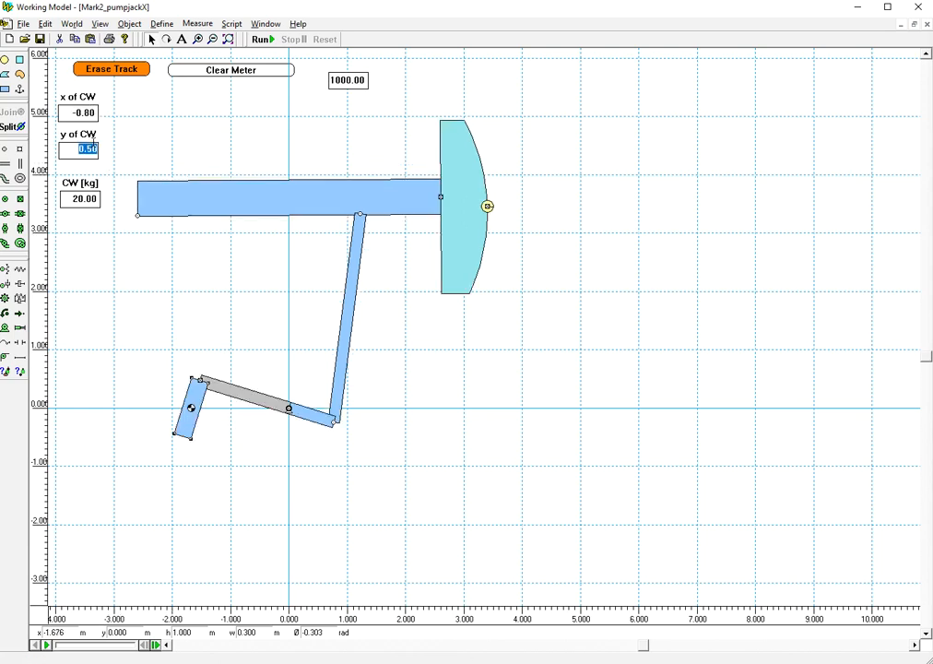
- Level the blue crank by setting its rotation angle to 0
{"action": "double_click", "coordinate": [307, 421]}
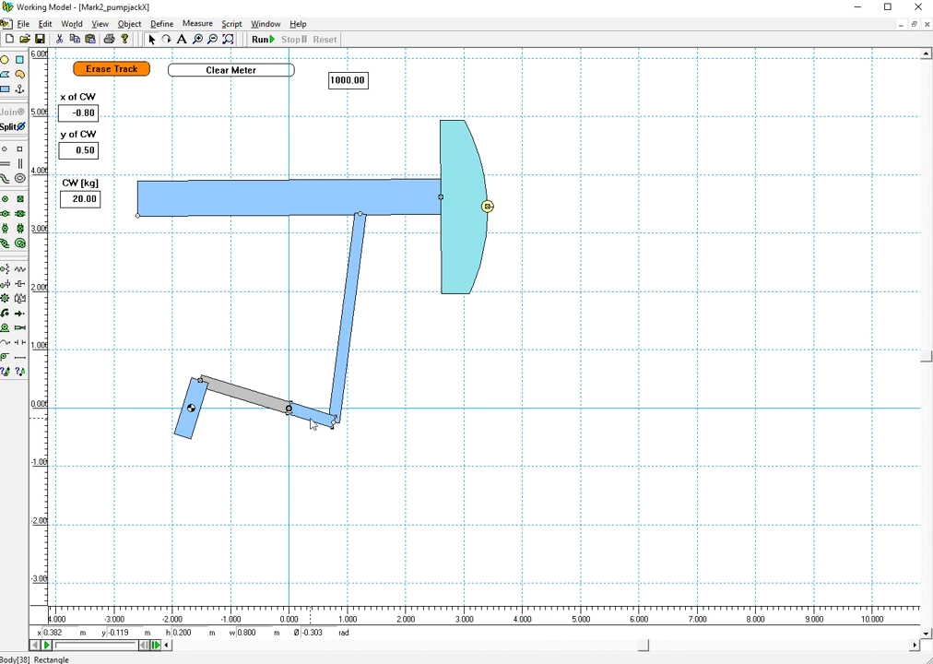
{"action": "left_click_drag", "start_coordinate": [613, 324], "coordinate": [521, 332]}
{"action": "type", "text": "0"}
{"action": "left_click", "coordinate": [931, 243]}
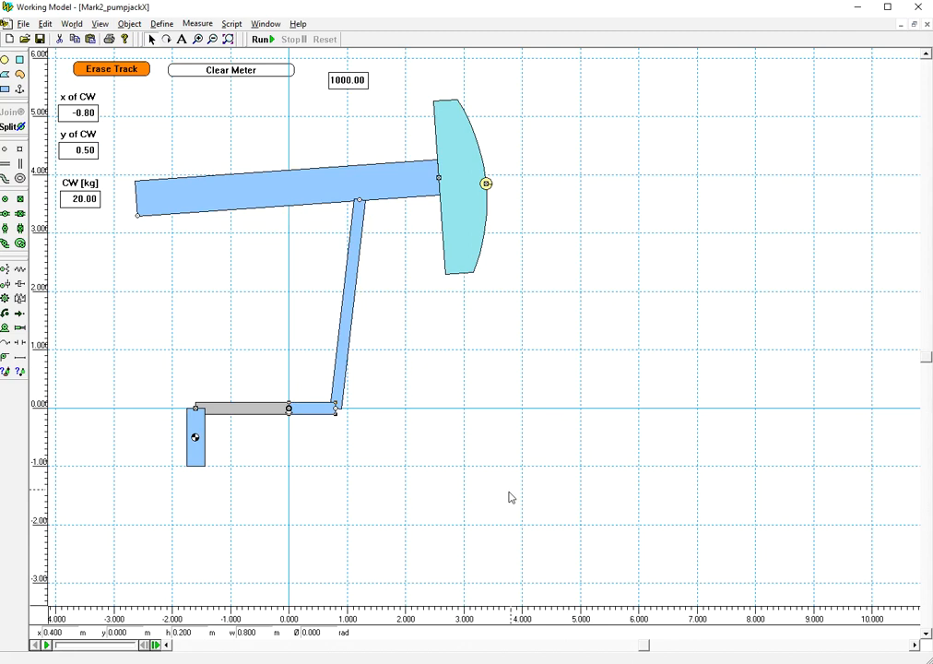
{"action": "left_click", "coordinate": [510, 497]}
- Return the y of CW and x of CW controls to 0
{"action": "left_click", "coordinate": [81, 150]}
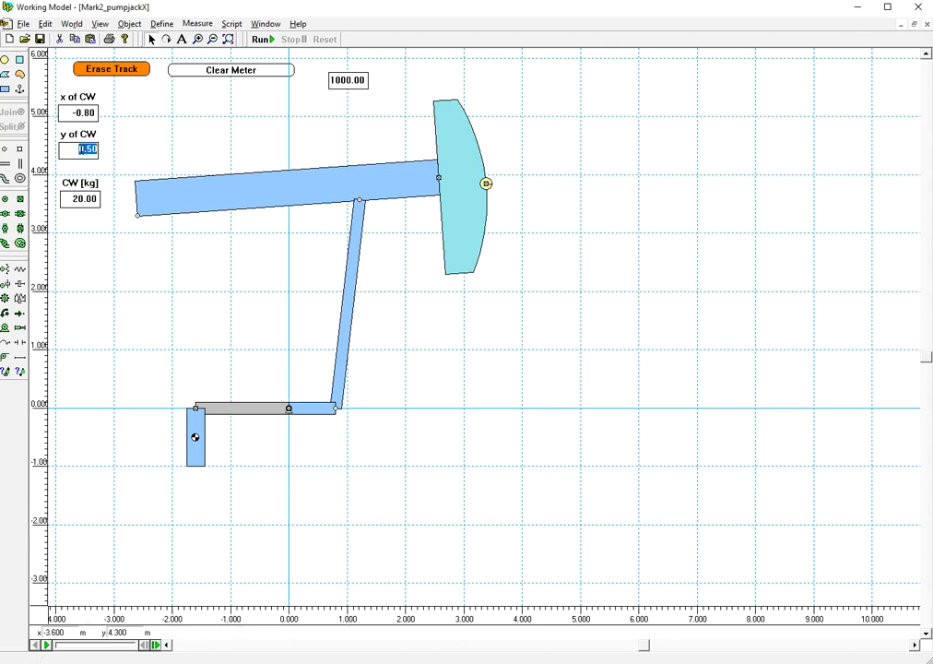
{"action": "type", "text": "0"}
{"action": "key", "text": "Return"}
{"action": "type", "text": "0"}
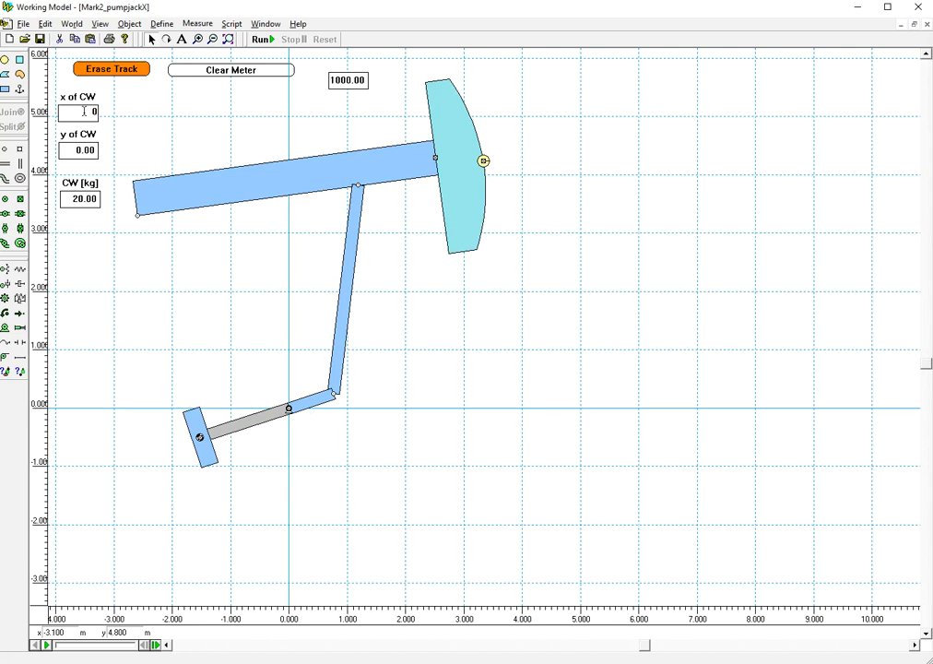
{"action": "key", "text": "Return"}
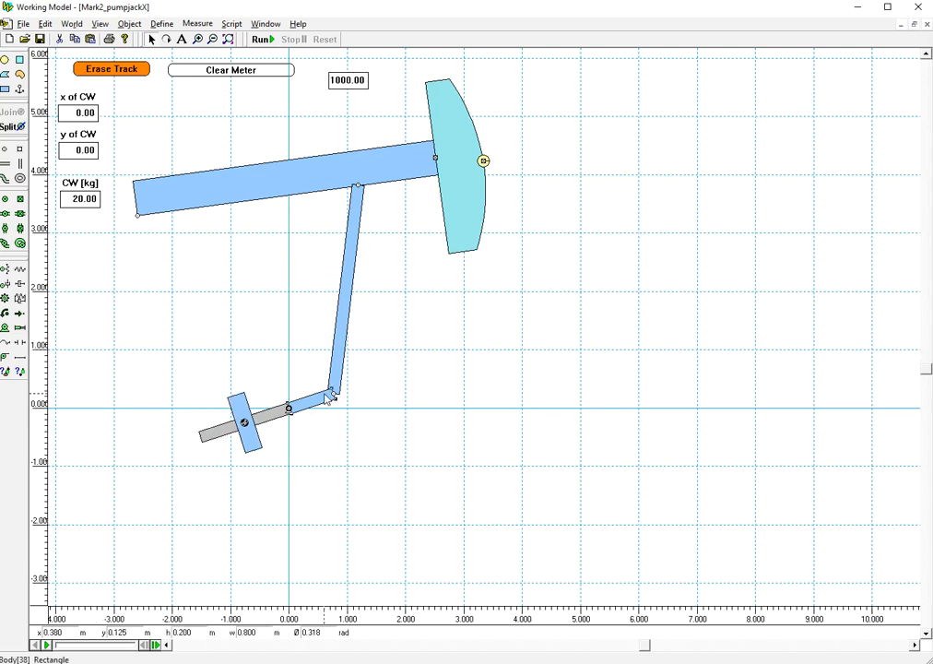
- Reset the blue crank's rotation angle to 0 so the crank and arm lie horizontal
{"action": "double_click", "coordinate": [330, 392]}
{"action": "double_click", "coordinate": [608, 308]}
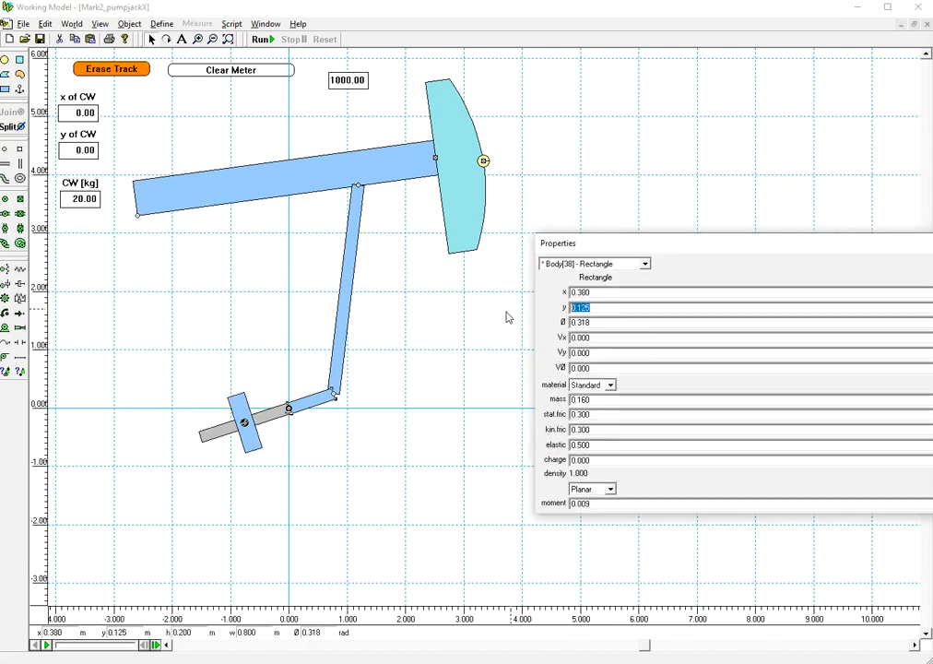
{"action": "double_click", "coordinate": [611, 323]}
{"action": "type", "text": "0"}
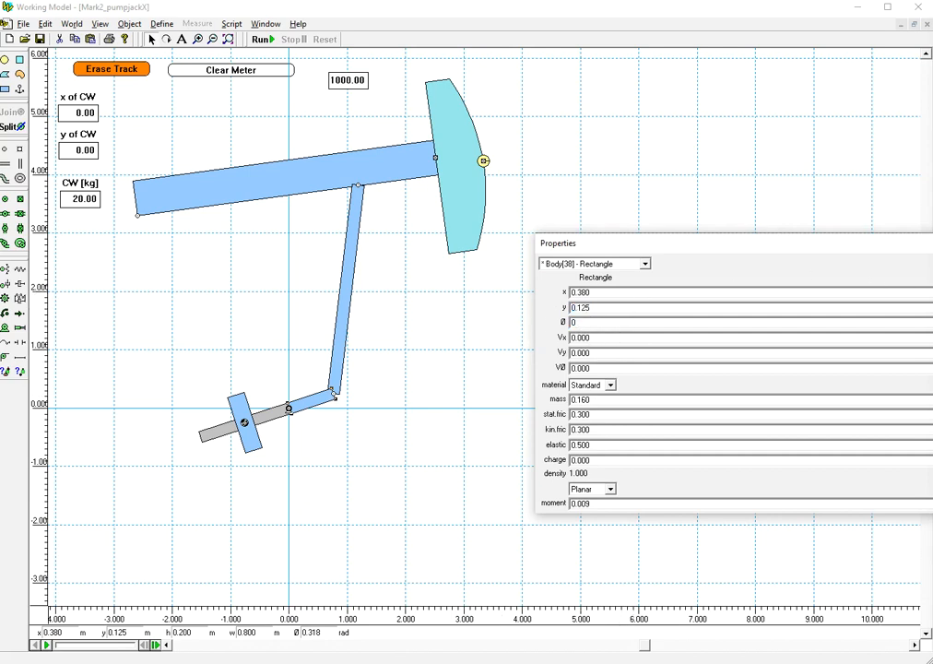
{"action": "left_click", "coordinate": [930, 243]}
{"action": "left_click", "coordinate": [345, 472]}
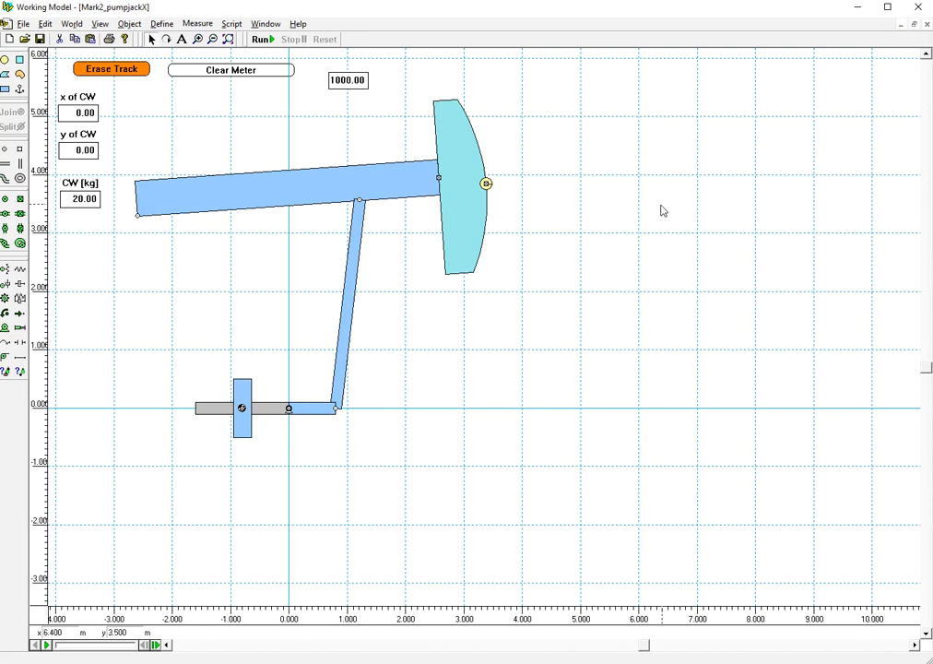
- Show the name of the Drag Coef. control above its value box
{"action": "left_click", "coordinate": [378, 86]}
{"action": "left_click", "coordinate": [265, 25]}
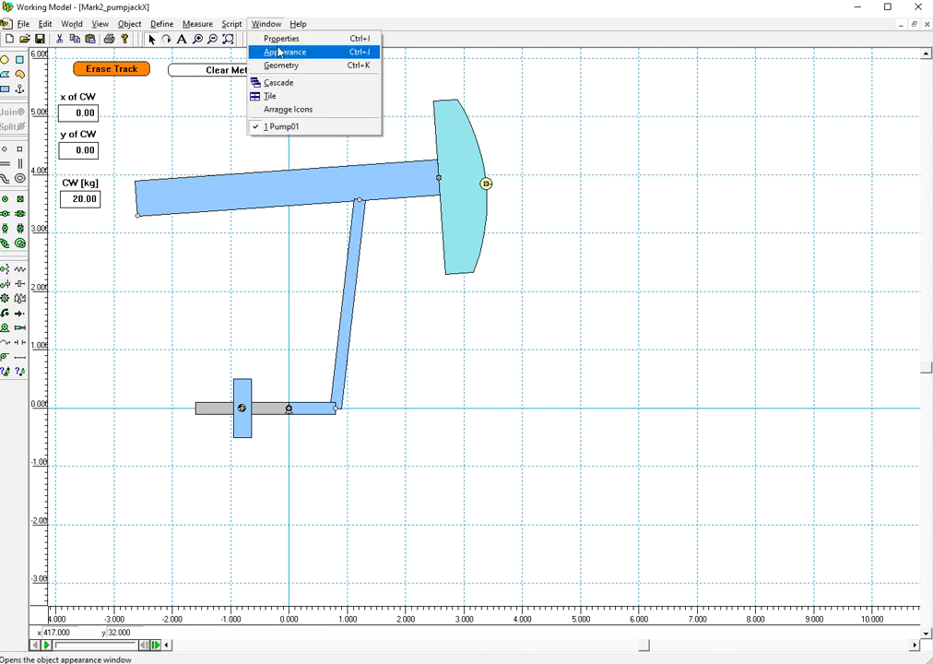
{"action": "left_click", "coordinate": [285, 50]}
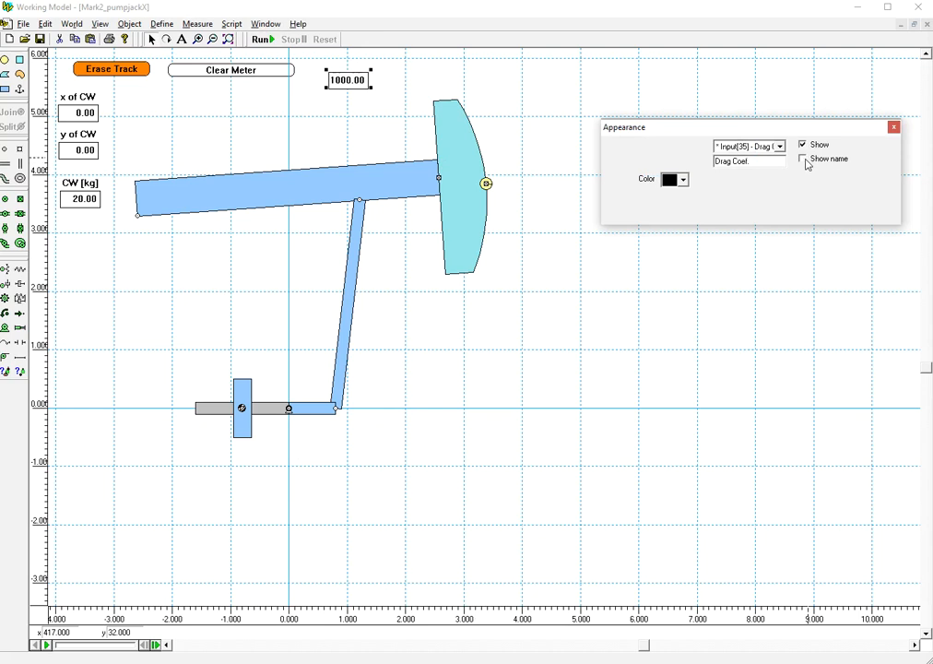
{"action": "left_click", "coordinate": [804, 160]}
{"action": "left_click", "coordinate": [893, 128]}
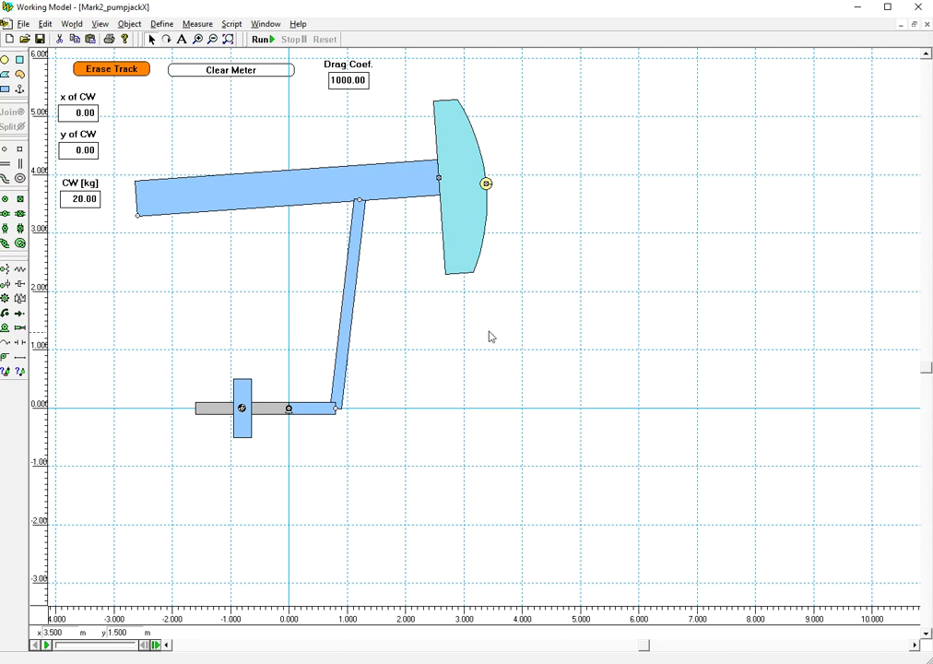
- Split the small circle from the pumpjack's head, move it to about x 6.6 m, y 2.7 m, and inspect its properties
{"action": "left_click", "coordinate": [486, 184]}
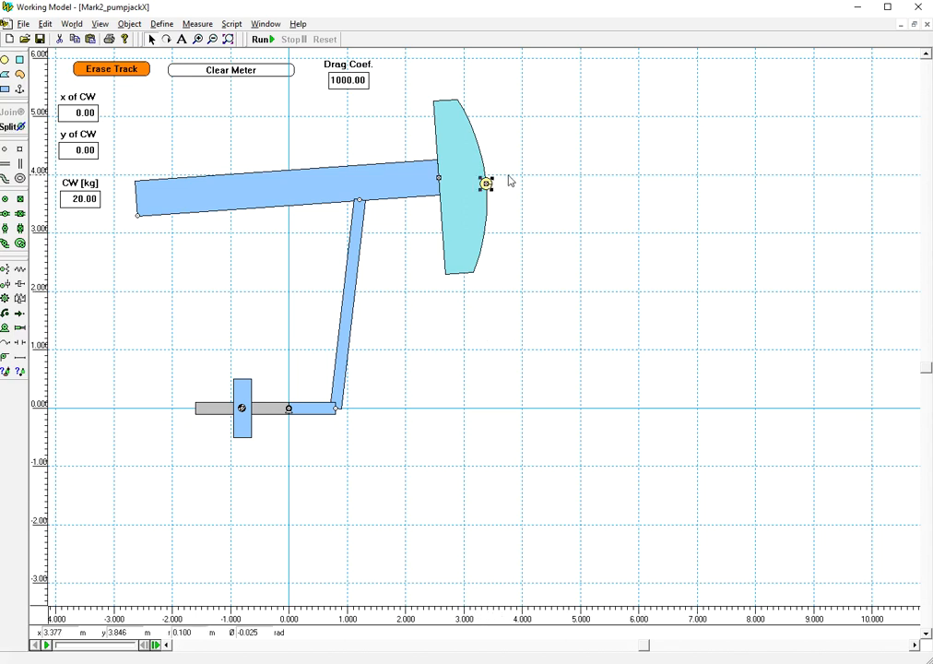
{"action": "left_click", "coordinate": [11, 131]}
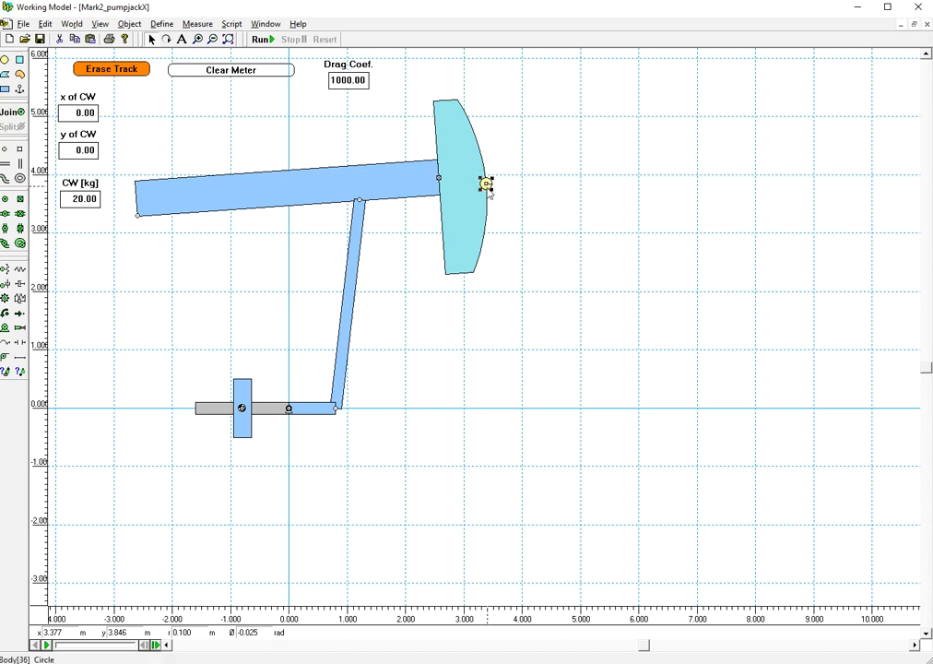
{"action": "left_click_drag", "start_coordinate": [487, 185], "coordinate": [674, 250]}
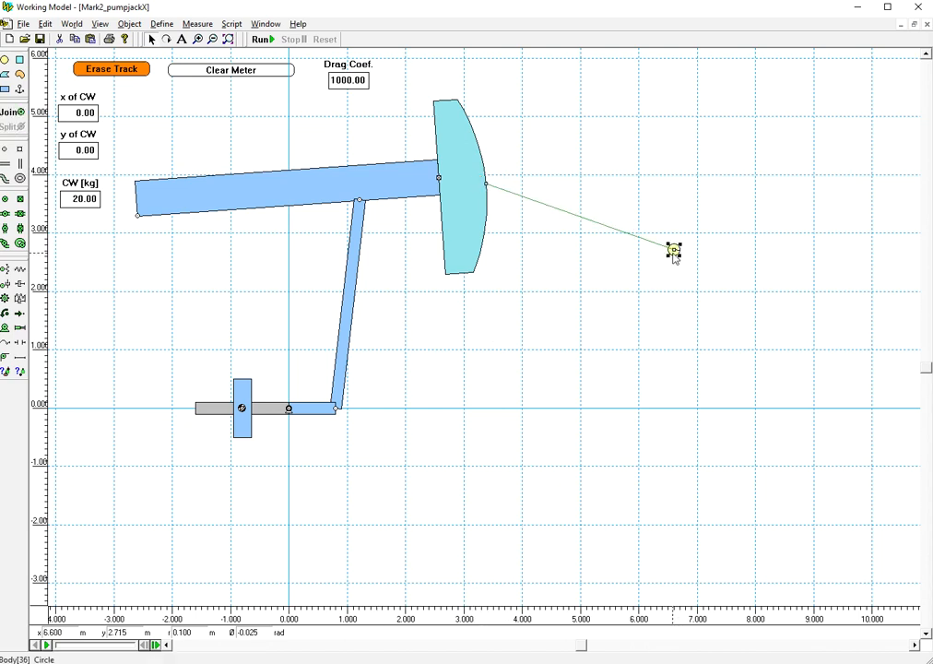
{"action": "double_click", "coordinate": [674, 251]}
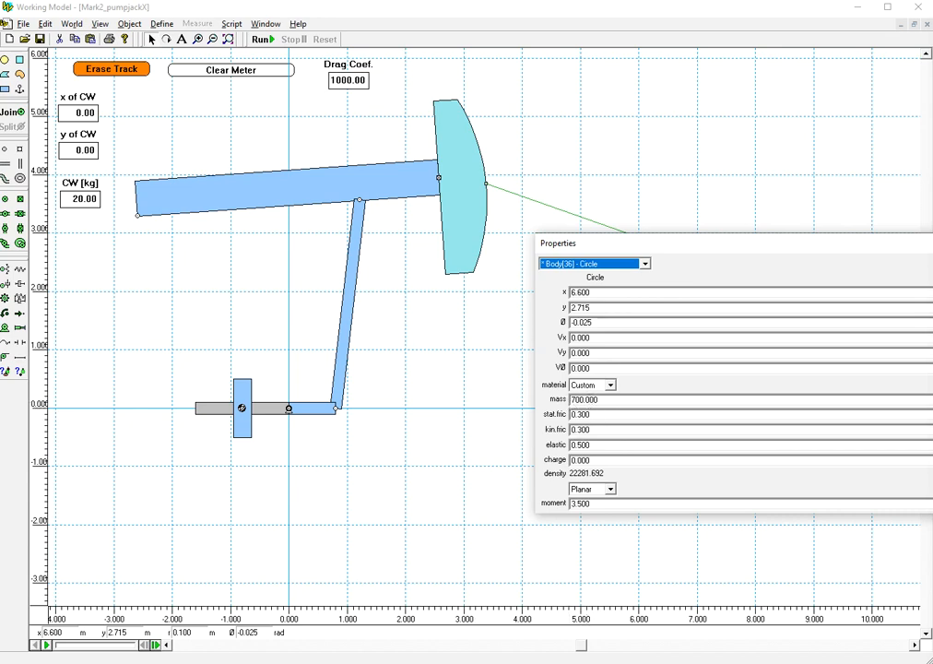
{"action": "left_click", "coordinate": [931, 244]}
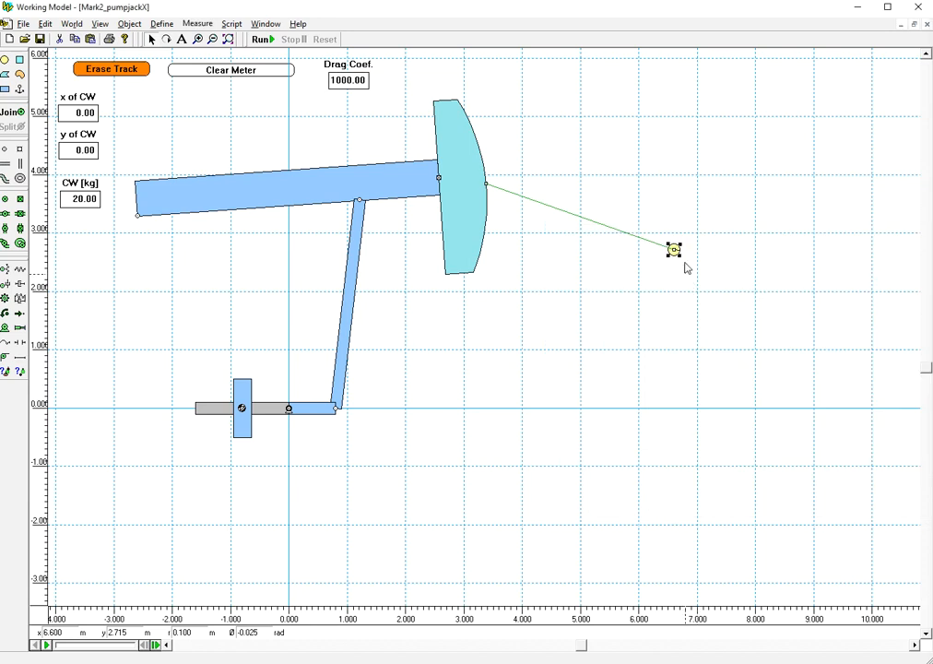
- Place a square point on the head's curved edge and draw a circle of about 0.3 m radius near x 4.7 m, y 4.7 m
{"action": "left_click", "coordinate": [20, 153]}
{"action": "left_click", "coordinate": [479, 154]}
{"action": "left_click", "coordinate": [5, 59]}
{"action": "left_click_drag", "start_coordinate": [544, 115], "coordinate": [581, 152]}
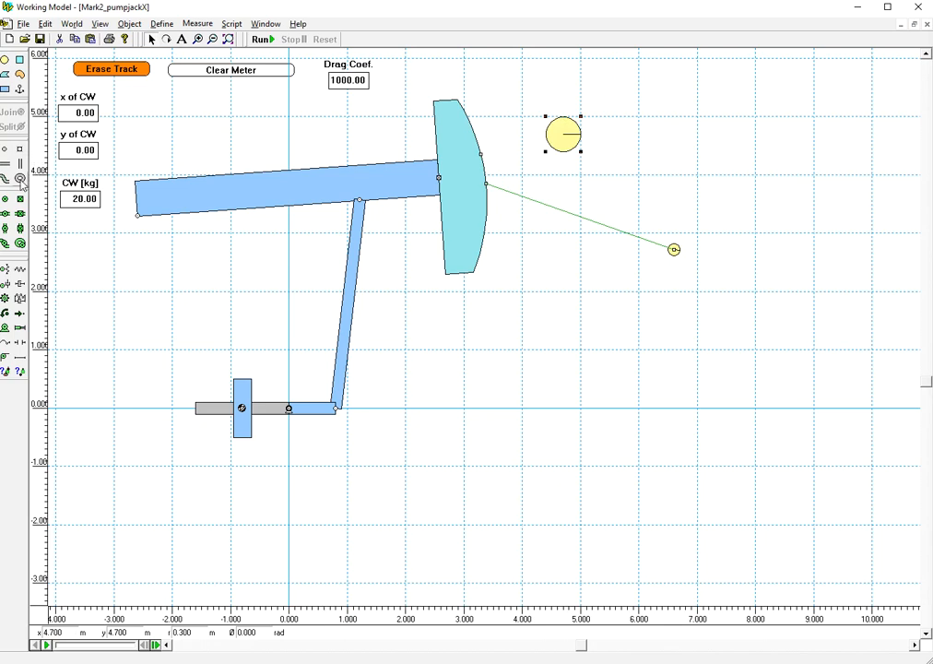
- Join a square point at the 0.3 m circle's centre to the square point on the head's edge, and delete the circle
{"action": "left_click", "coordinate": [20, 150]}
{"action": "left_click", "coordinate": [564, 135]}
{"action": "left_click", "coordinate": [480, 154], "text": "shift"}
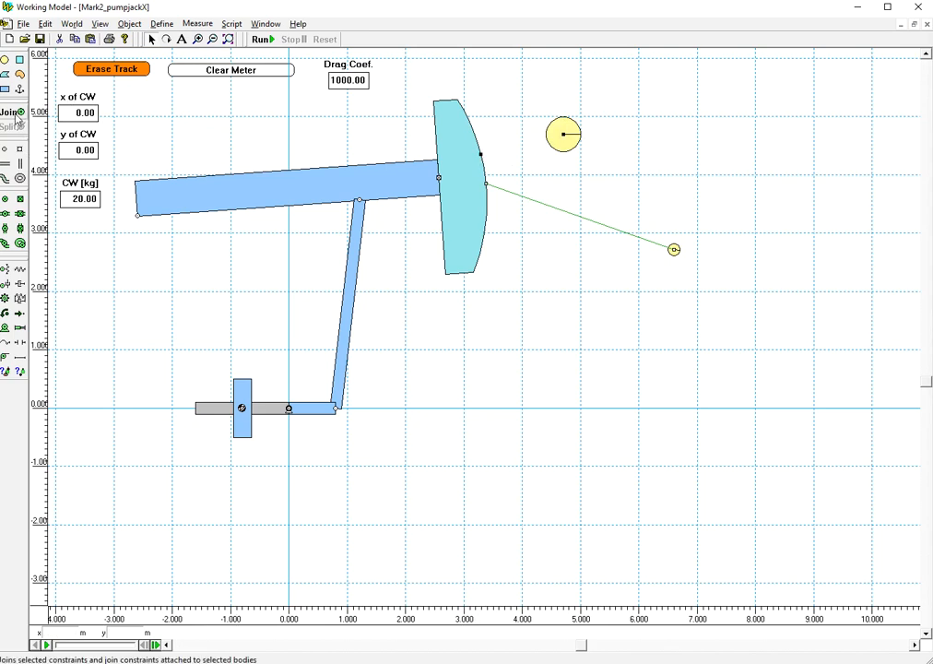
{"action": "left_click", "coordinate": [15, 118]}
{"action": "left_click", "coordinate": [490, 143]}
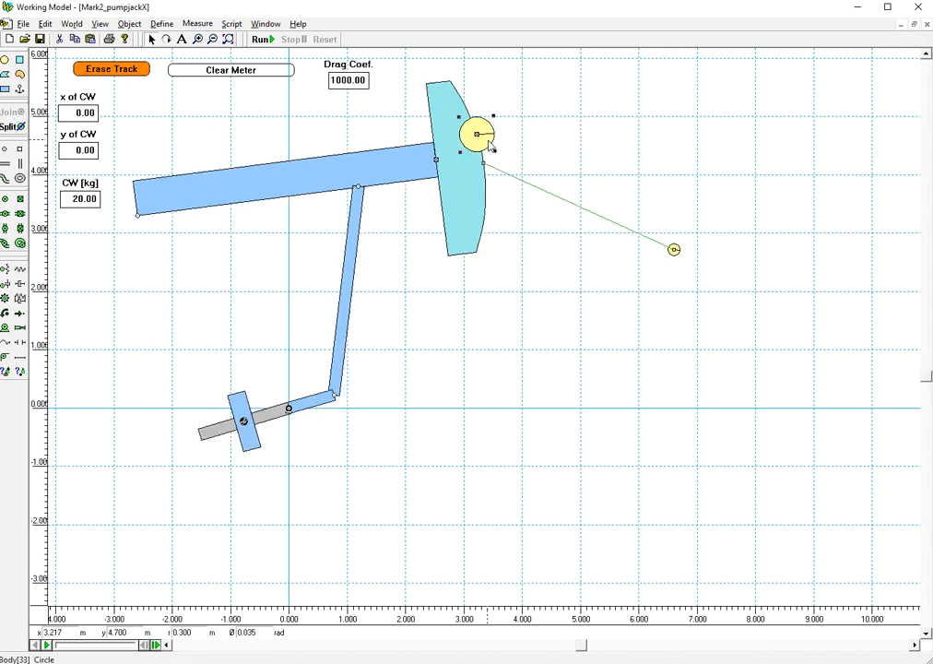
{"action": "key", "text": "Delete"}
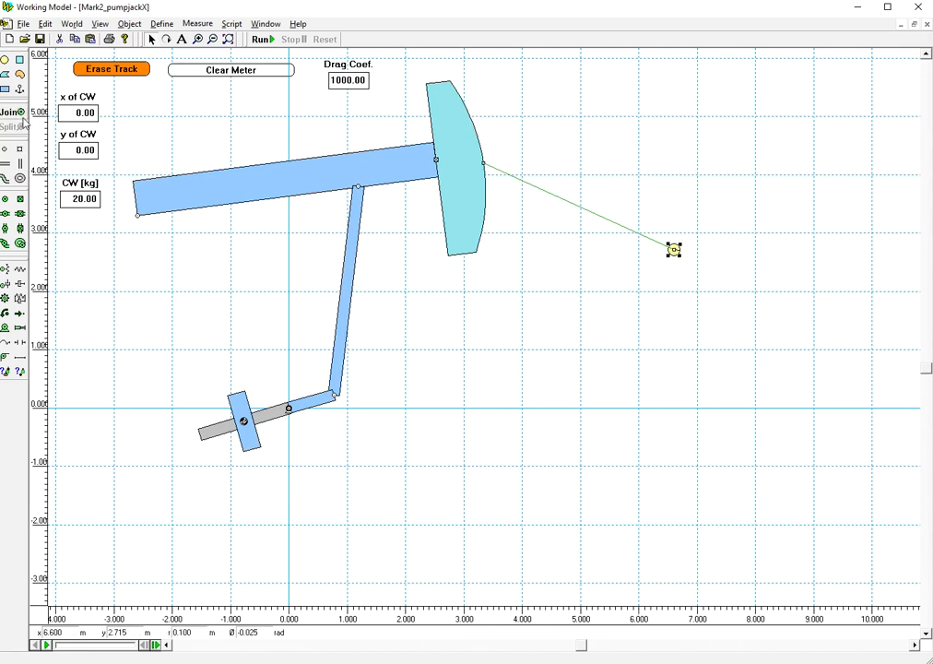
- Rejoin the small circle to the head and reset the blue crank's rotation angle to 0
{"action": "left_click", "coordinate": [11, 111]}
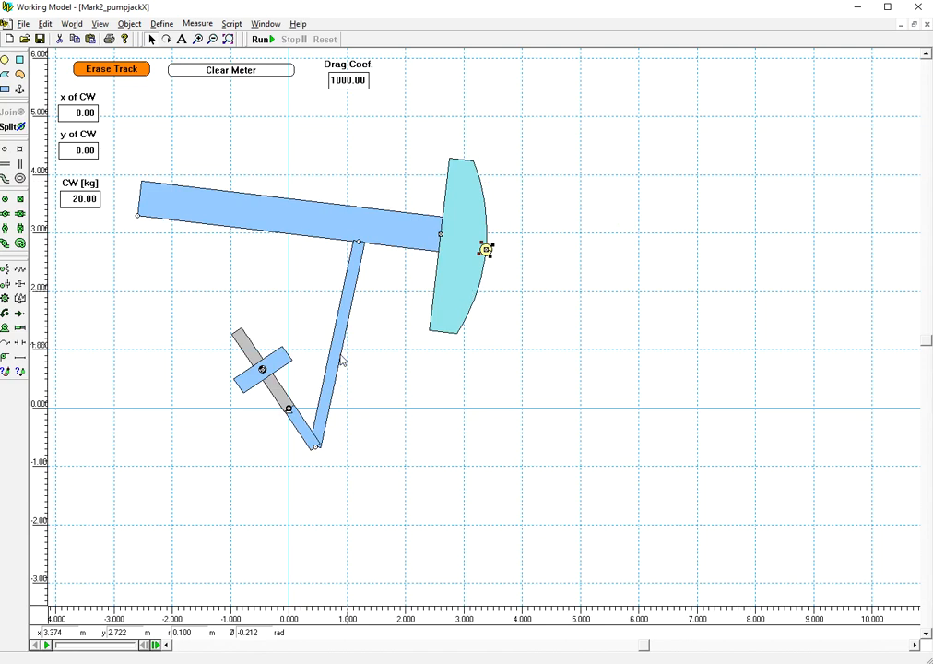
{"action": "left_click", "coordinate": [301, 424]}
{"action": "double_click", "coordinate": [301, 424]}
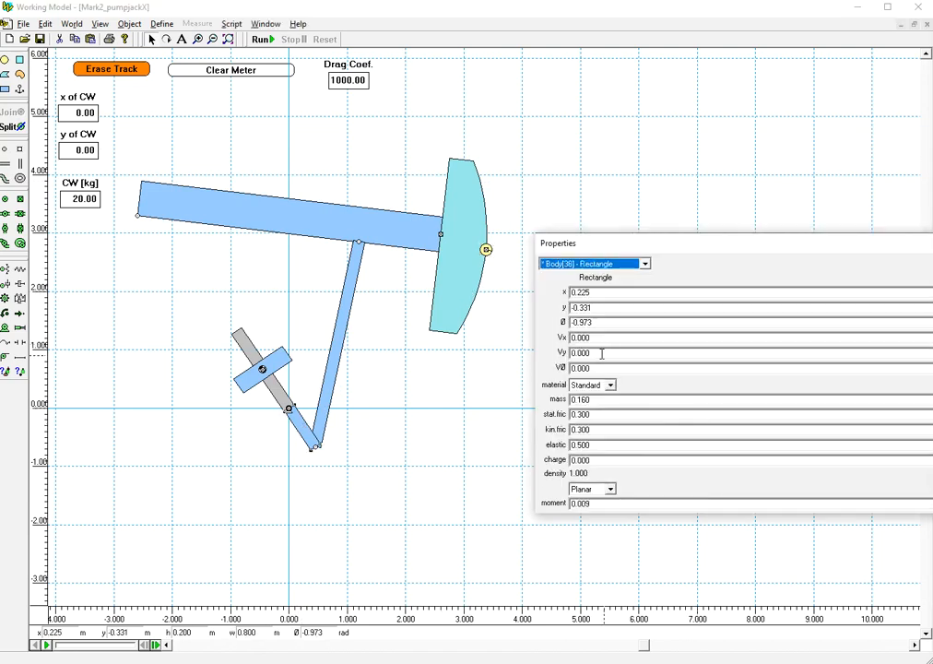
{"action": "left_click_drag", "start_coordinate": [609, 324], "coordinate": [557, 317]}
{"action": "type", "text": "0"}
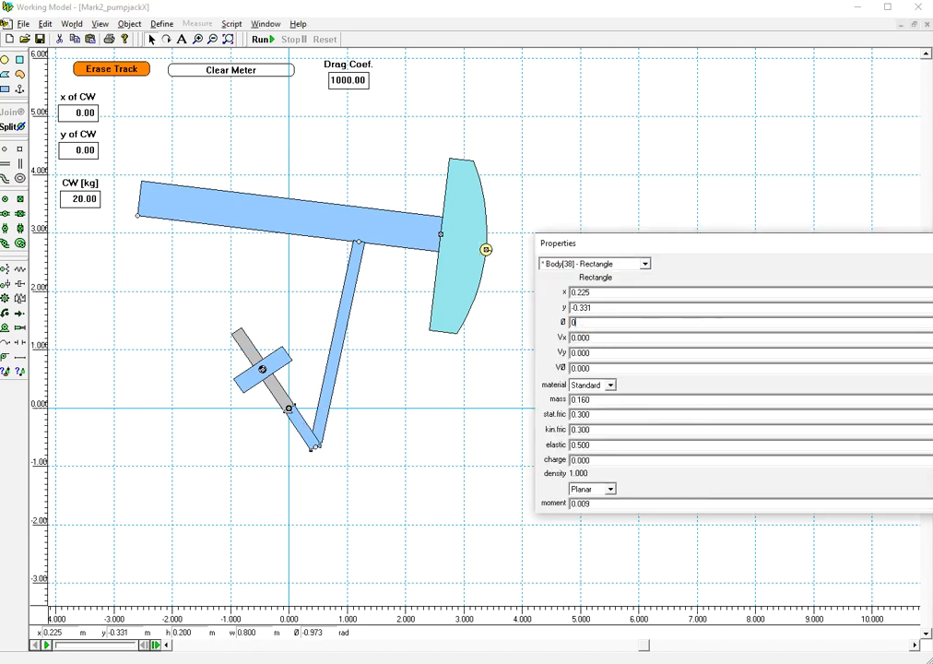
{"action": "key", "text": "Return"}
{"action": "left_click", "coordinate": [641, 171]}
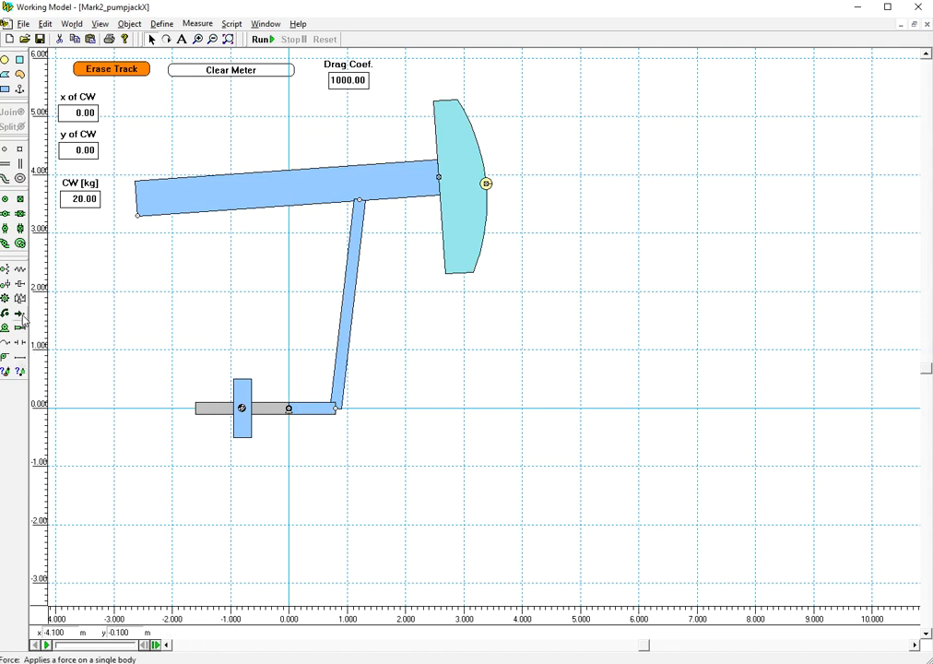
- Apply a force to the head's curved edge at about x 3.3 m, y 3.0 m, and set its Fx to 0
{"action": "left_click", "coordinate": [21, 314]}
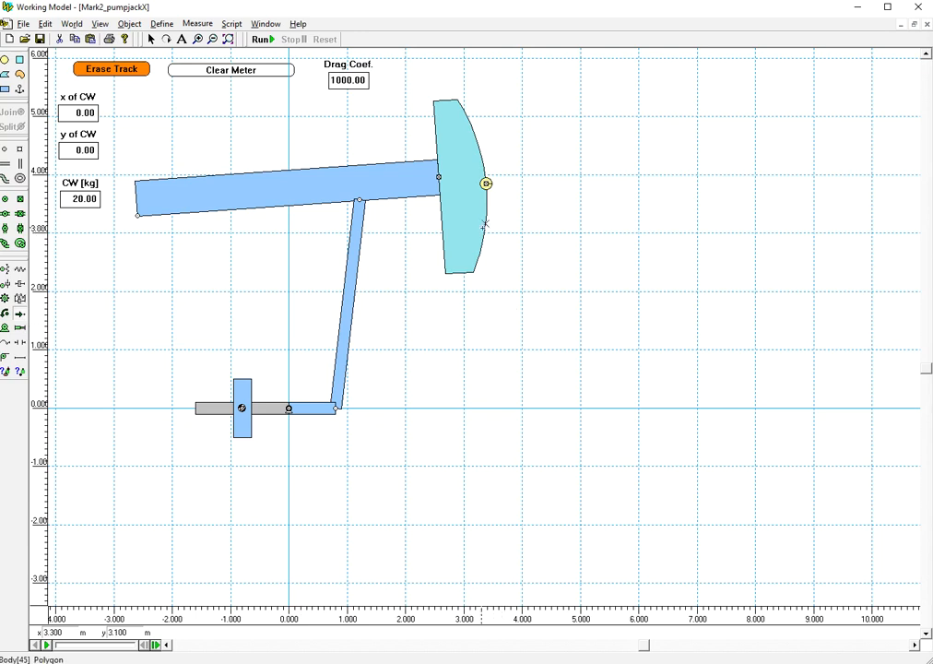
{"action": "mouse_move", "coordinate": [483, 233]}
{"action": "left_mouse_down"}
{"action": "mouse_move", "coordinate": [535, 244]}
{"action": "mouse_move", "coordinate": [540, 209]}
{"action": "left_mouse_up"}
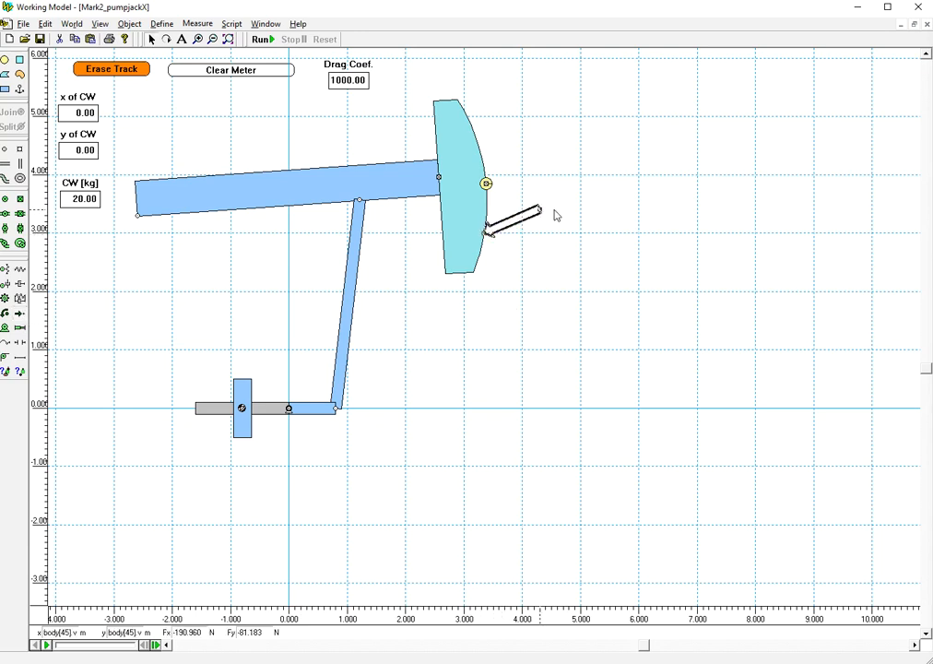
{"action": "double_click", "coordinate": [524, 226]}
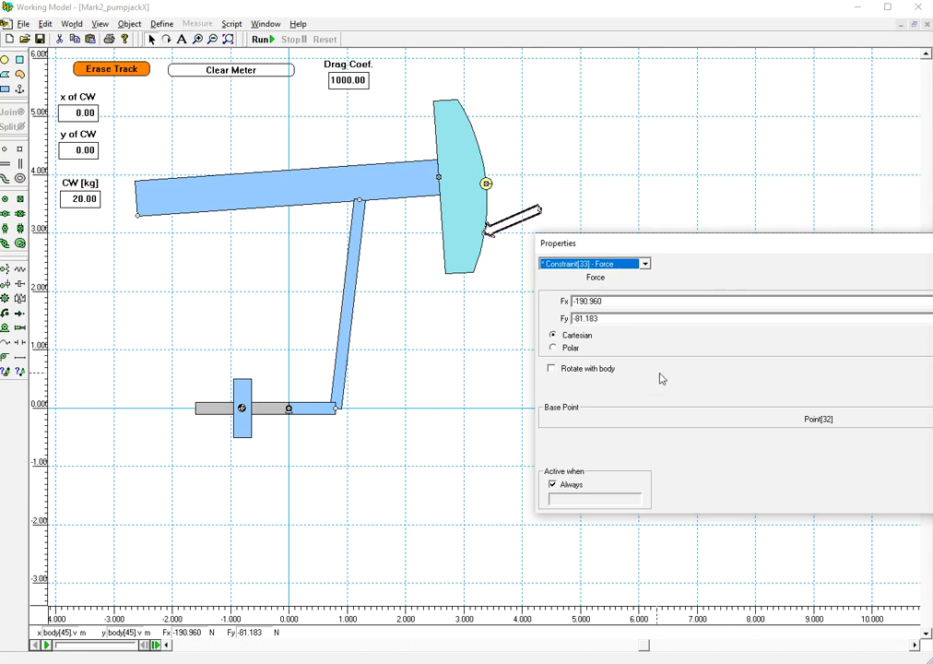
{"action": "type", "text": "0"}
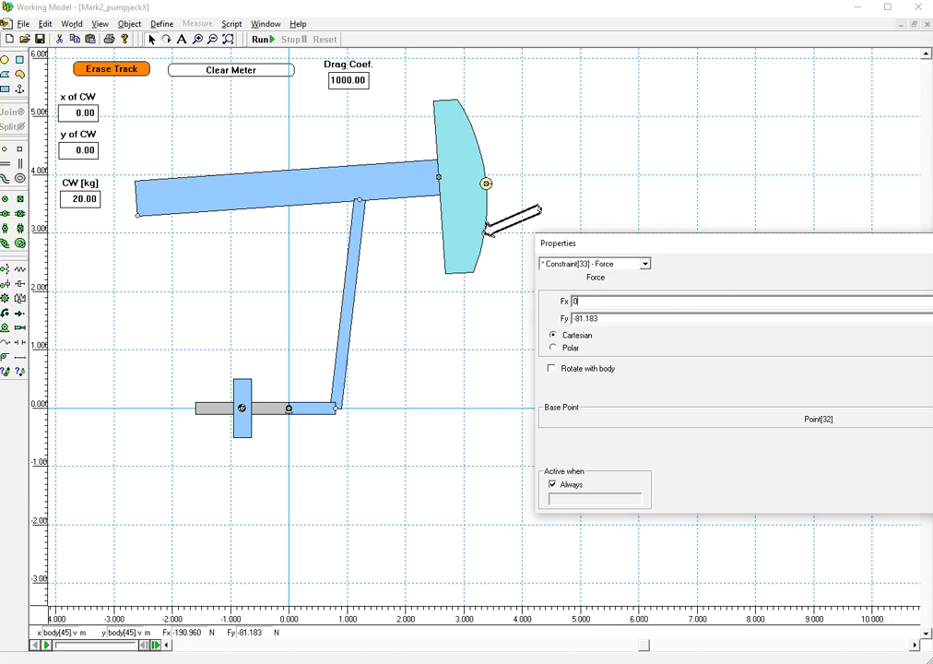
{"action": "key", "text": "Return"}
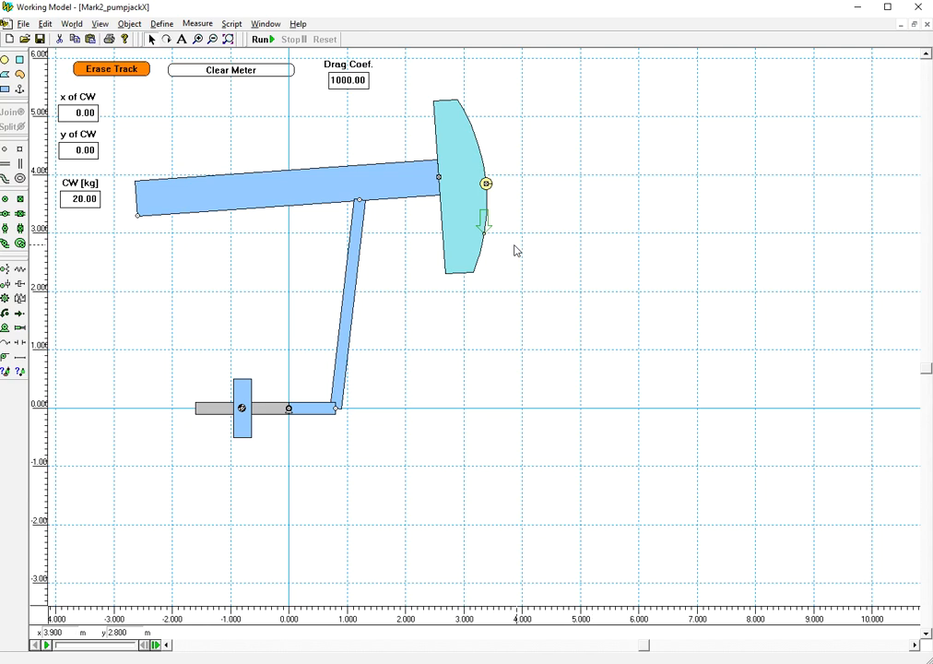
- Look up the Drag Coef. control's identifier and set the force's Fy to Input[35]
{"action": "left_click", "coordinate": [352, 66]}
{"action": "double_click", "coordinate": [352, 65]}
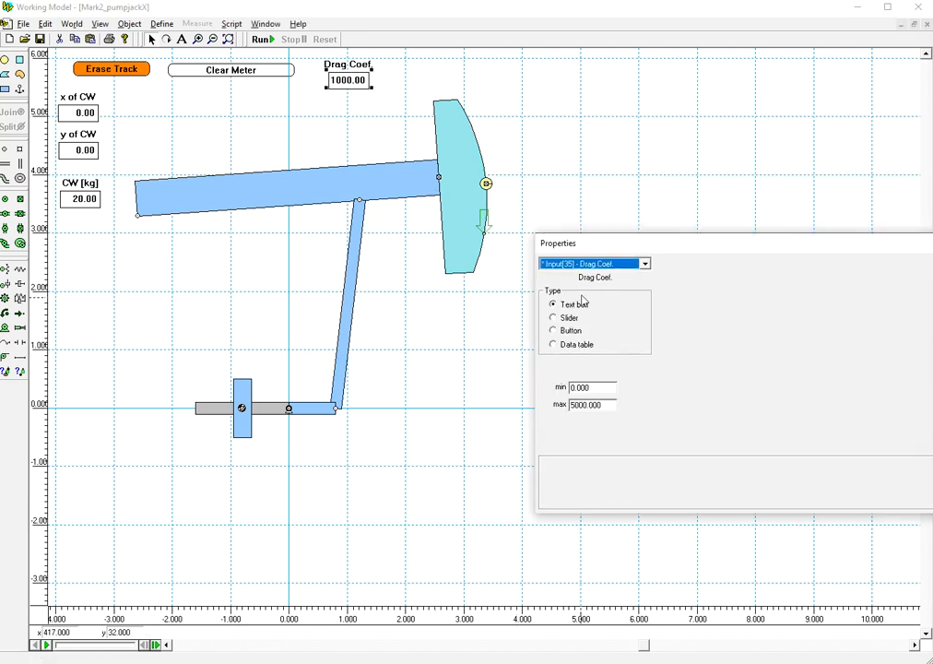
{"action": "left_click", "coordinate": [931, 243]}
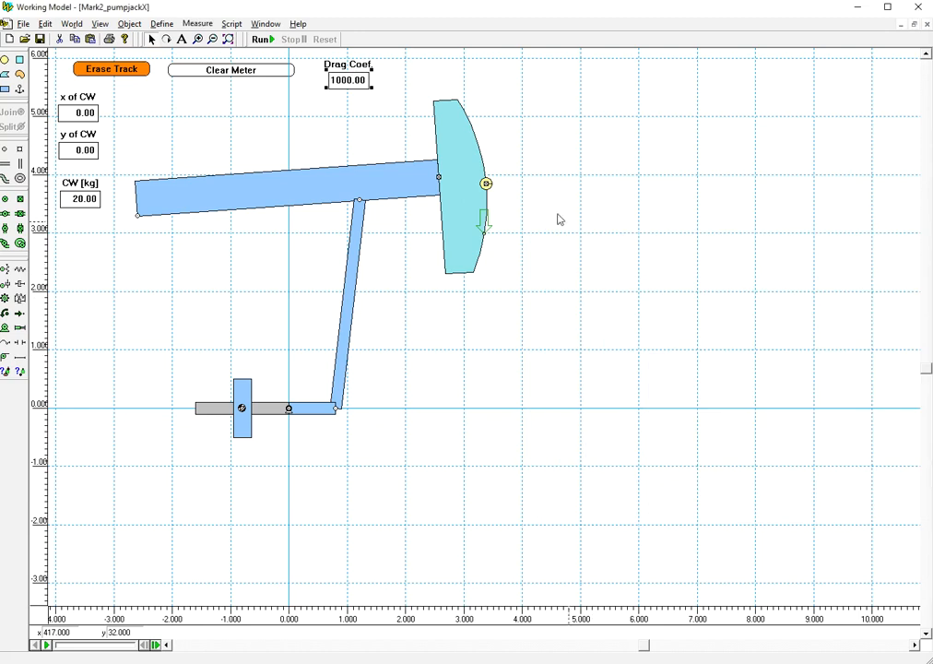
{"action": "double_click", "coordinate": [483, 221]}
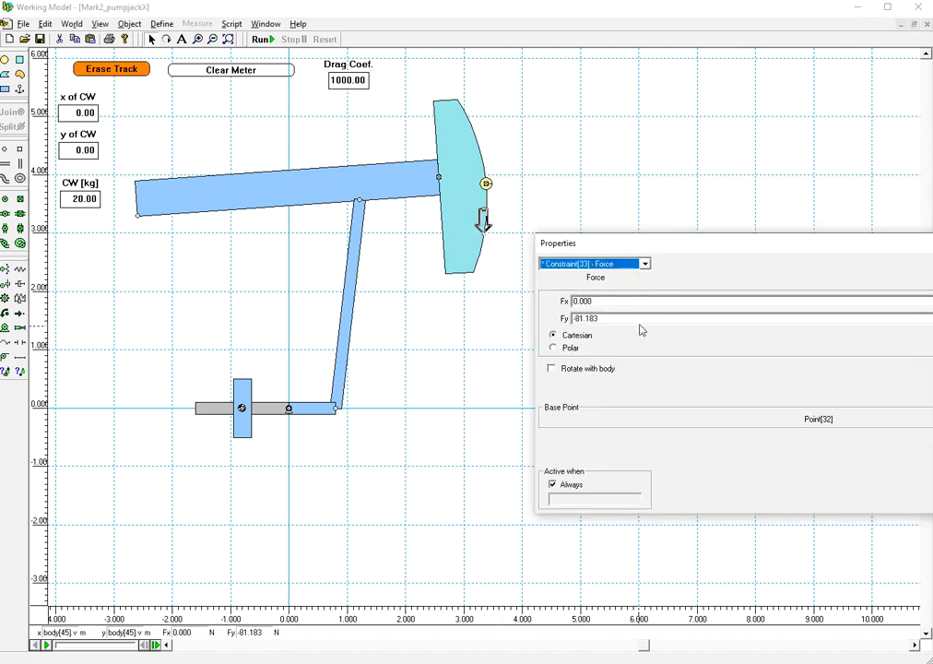
{"action": "left_click_drag", "start_coordinate": [642, 318], "coordinate": [514, 324]}
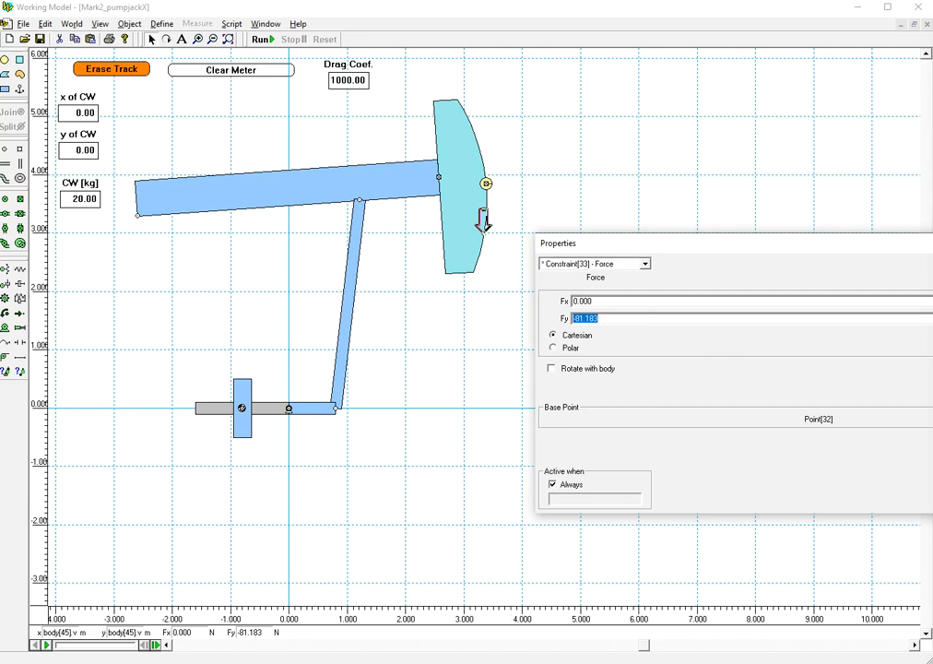
{"action": "type", "text": "Input[35"}
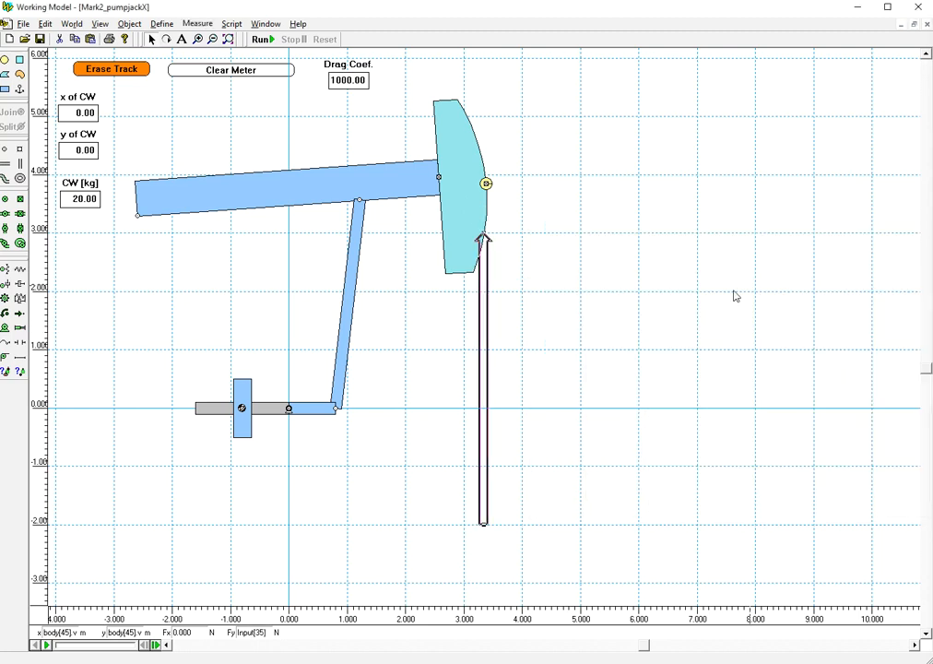
- Examine the properties of the Drag Coef. control and of the force's base point on the head
{"action": "left_click", "coordinate": [347, 80]}
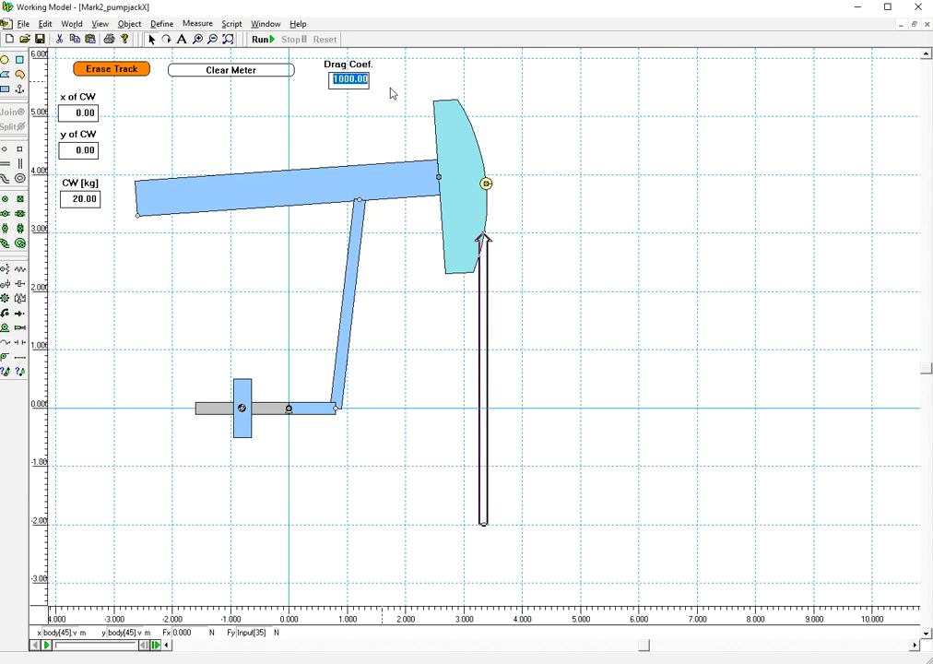
{"action": "double_click", "coordinate": [364, 68]}
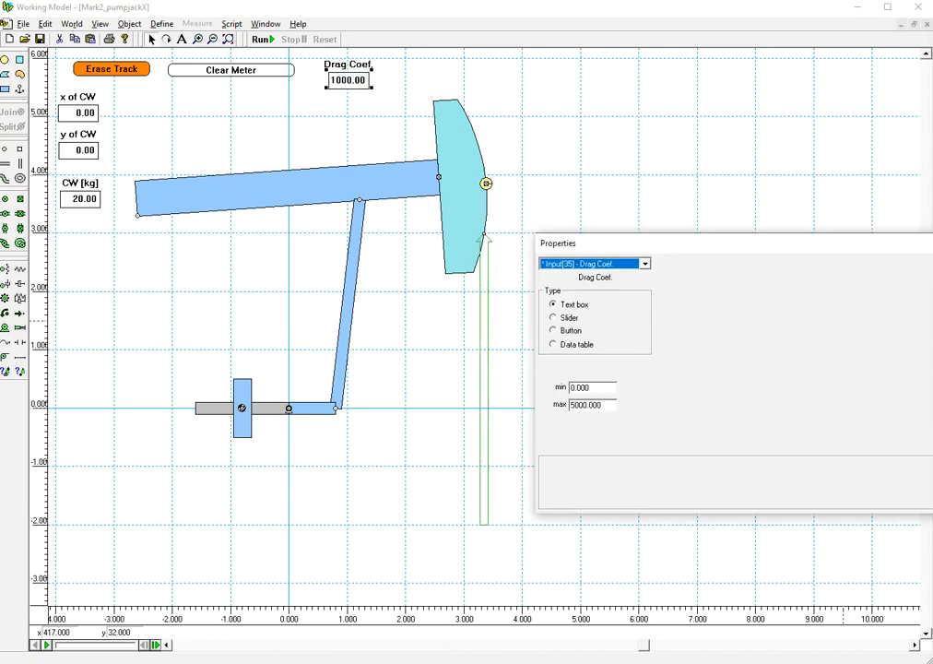
{"action": "left_click", "coordinate": [931, 244]}
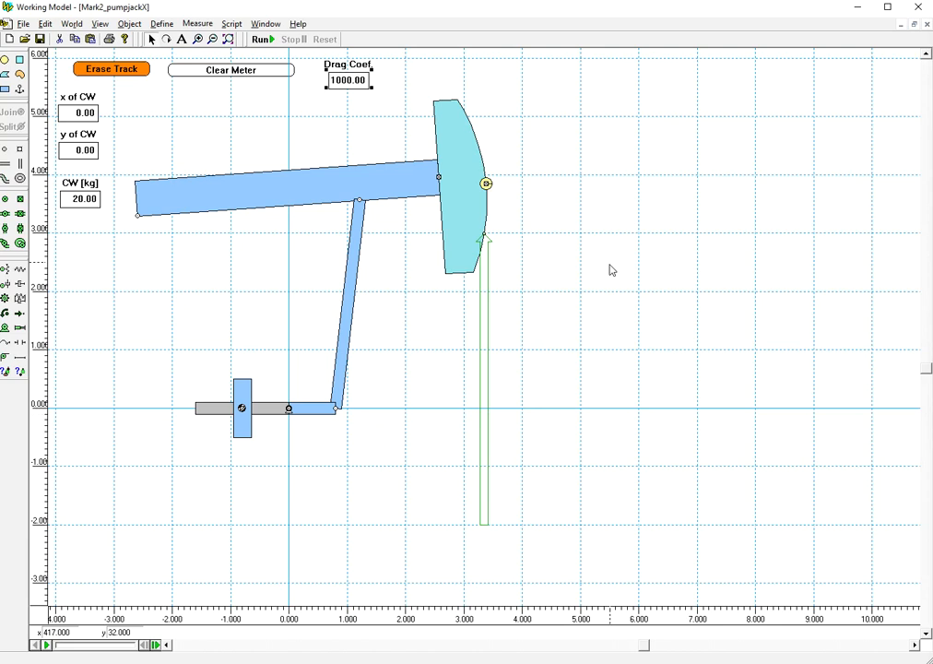
{"action": "double_click", "coordinate": [485, 236]}
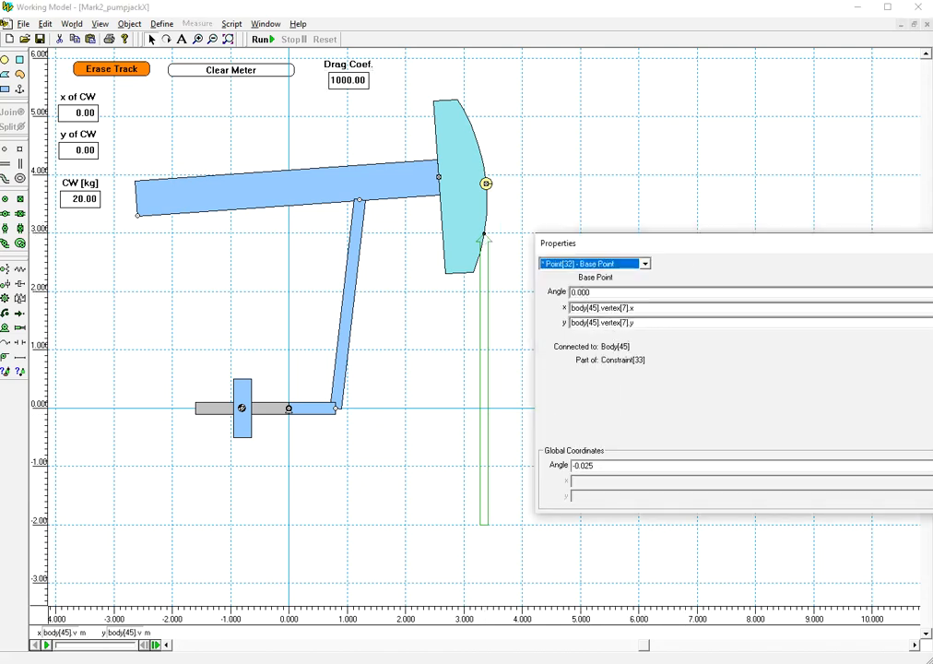
{"action": "left_click", "coordinate": [931, 244]}
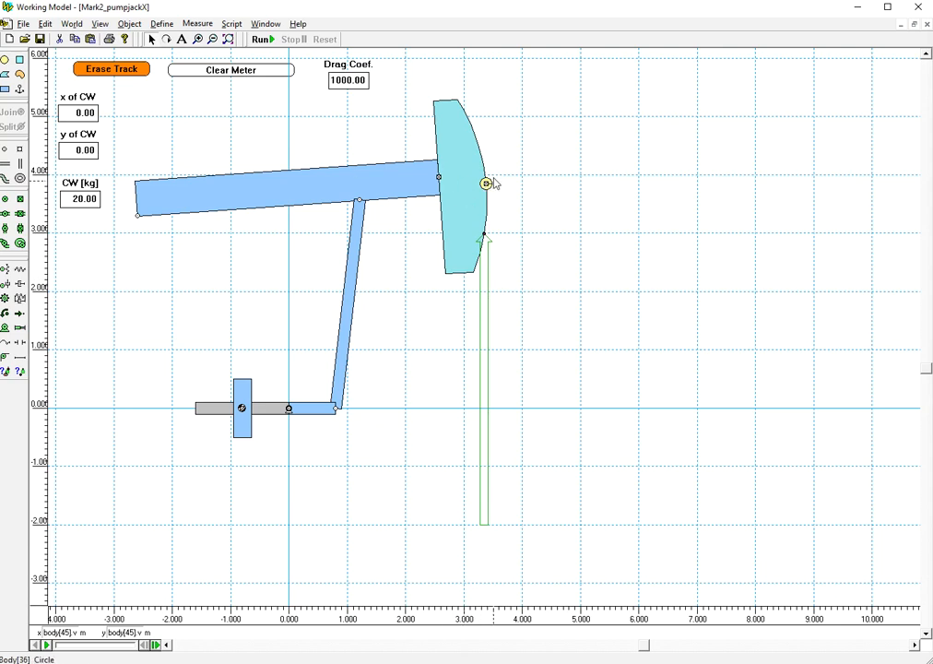
{"action": "double_click", "coordinate": [489, 238]}
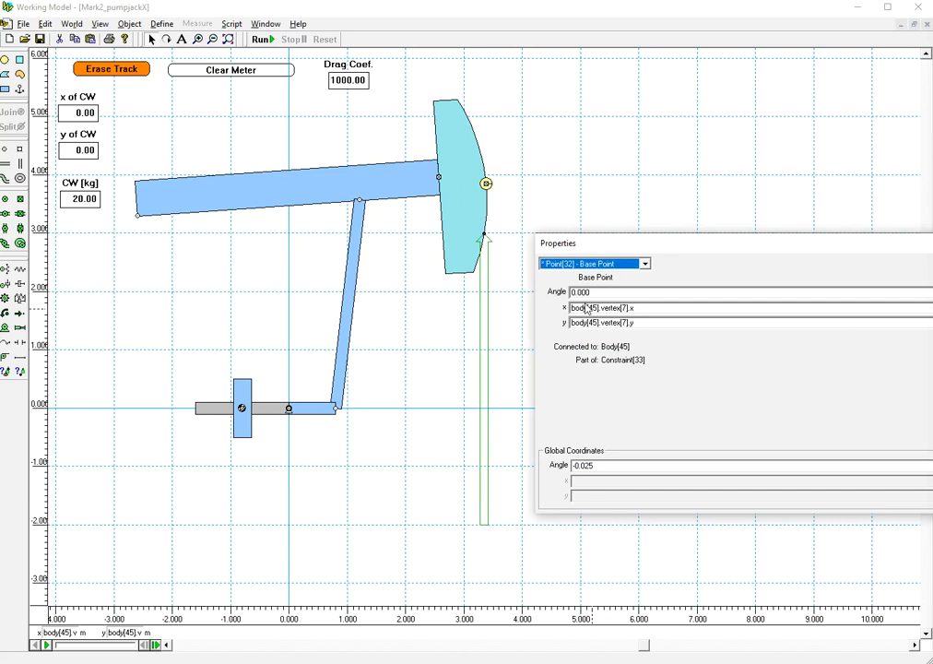
{"action": "left_click", "coordinate": [930, 244]}
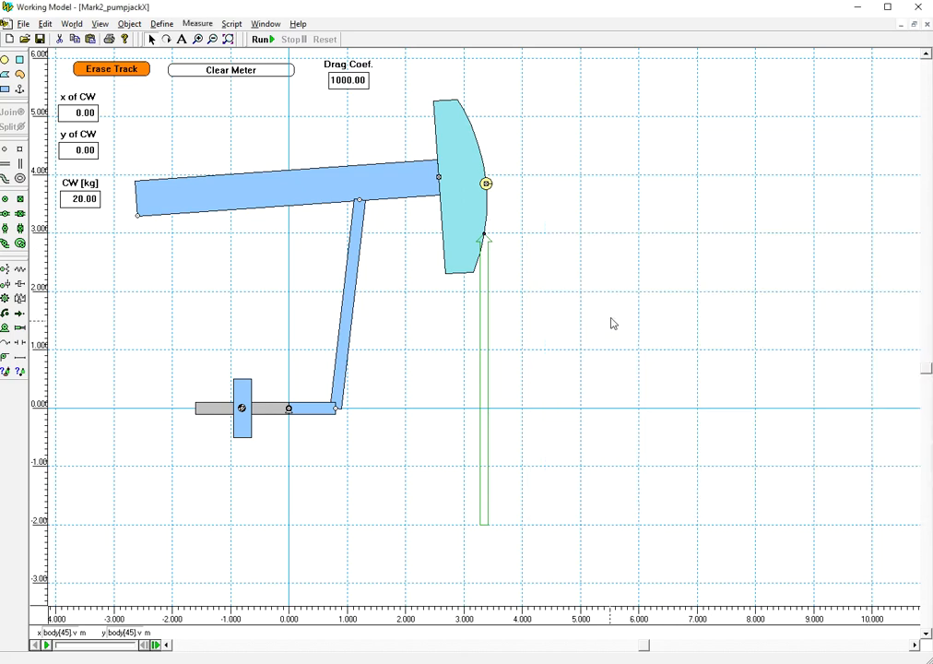
- Add a velocity meter for the force's base point, inspect its equations, and delete the meter
{"action": "left_click", "coordinate": [205, 25]}
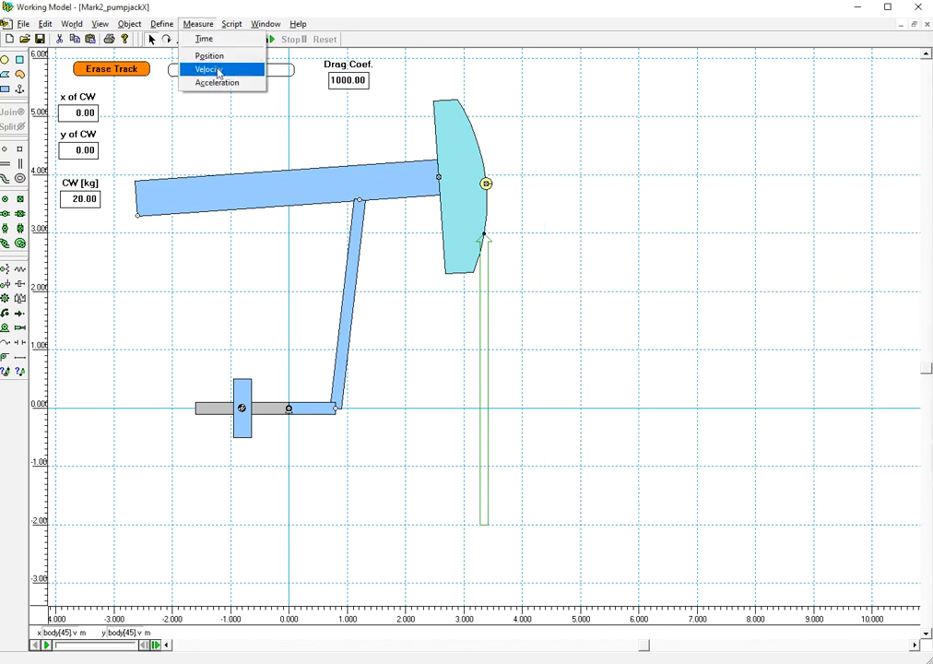
{"action": "left_click", "coordinate": [220, 68]}
{"action": "double_click", "coordinate": [146, 199]}
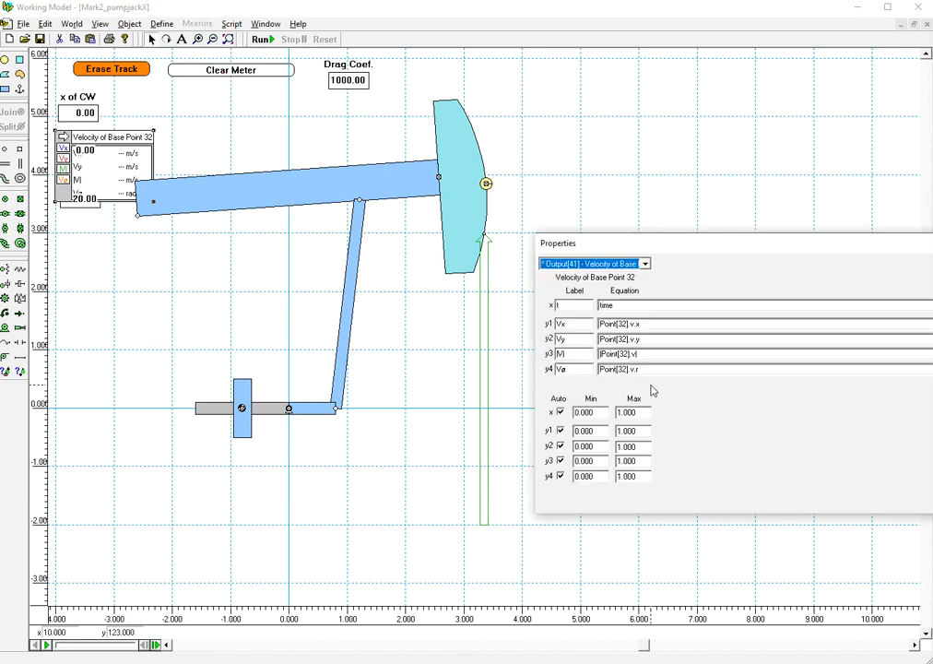
{"action": "left_click", "coordinate": [931, 243]}
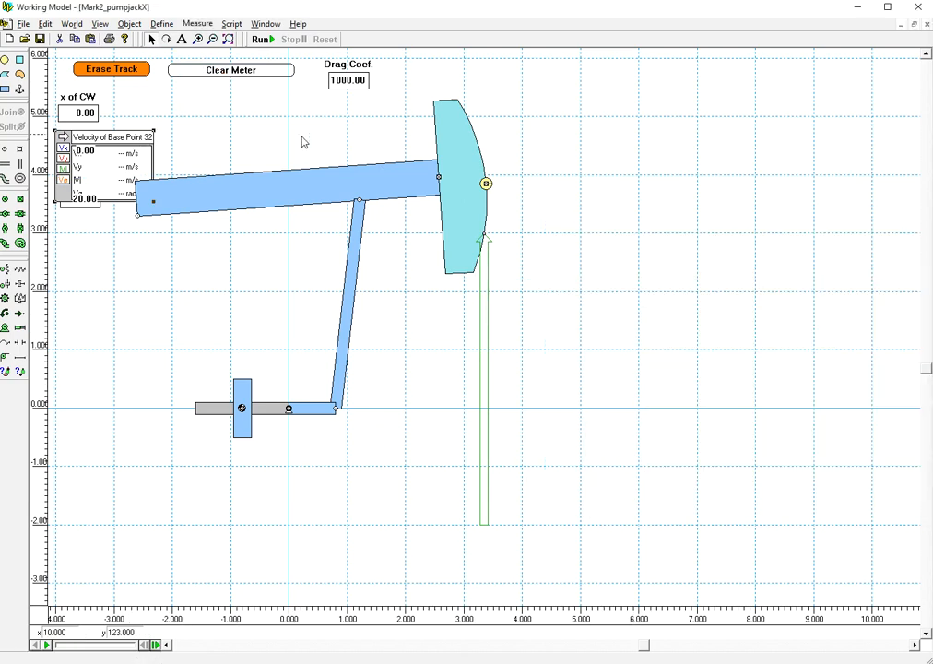
{"action": "key", "text": "Delete"}
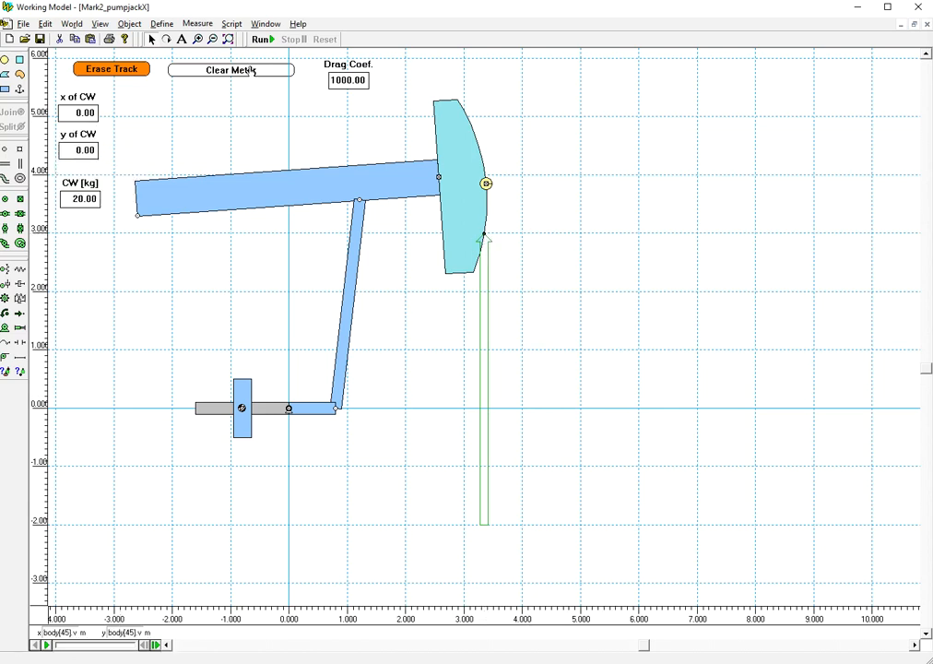
- Copy the Vy equation Point[32].v.y from a temporary velocity meter of the force's base point, and delete that meter
{"action": "left_click", "coordinate": [197, 23]}
{"action": "left_click", "coordinate": [222, 70]}
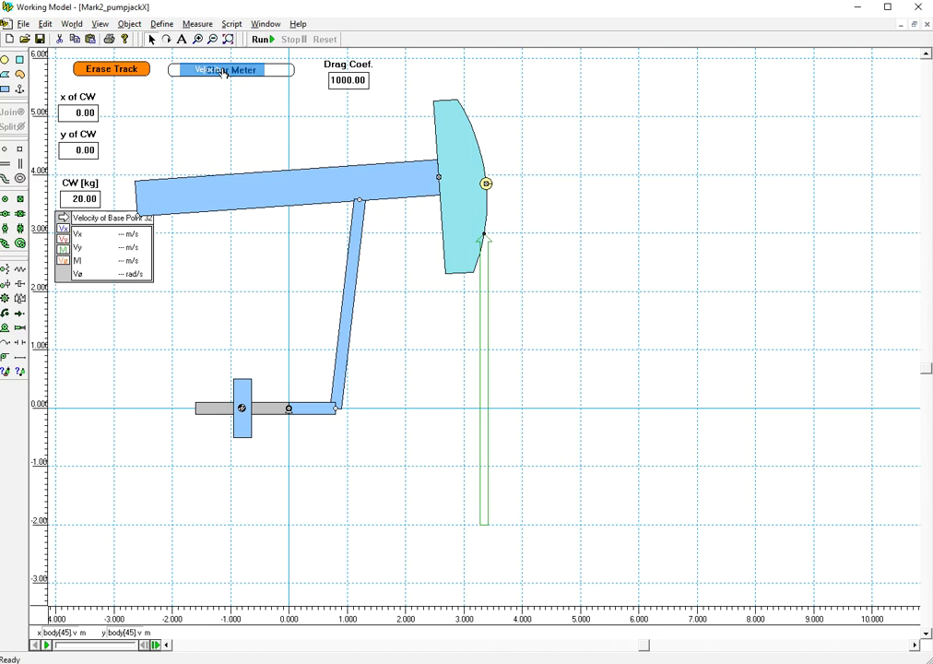
{"action": "left_click_drag", "start_coordinate": [122, 223], "coordinate": [798, 230]}
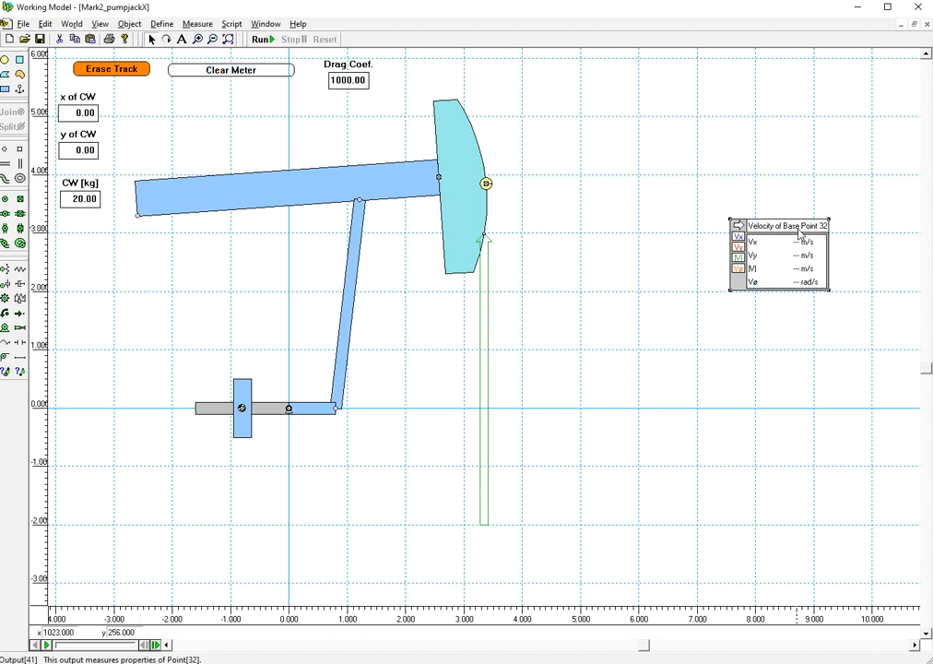
{"action": "double_click", "coordinate": [798, 229]}
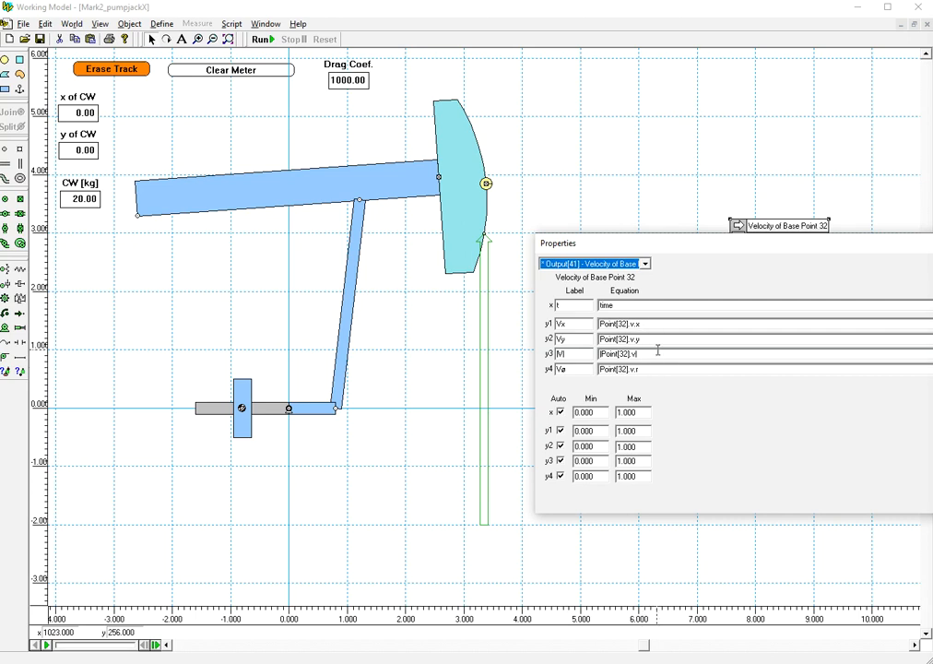
{"action": "left_click_drag", "start_coordinate": [654, 340], "coordinate": [609, 340]}
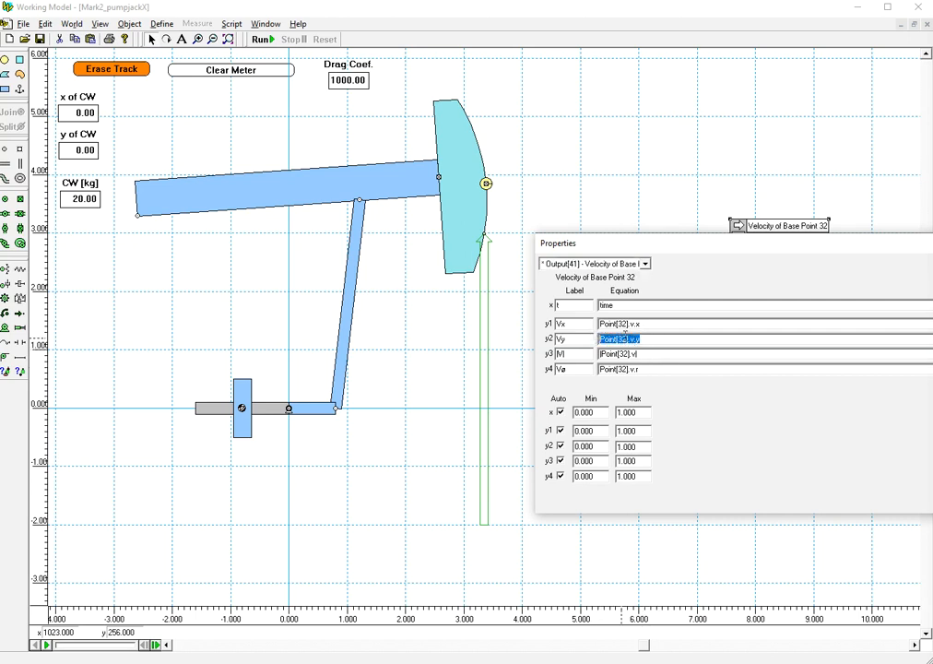
{"action": "right_click", "coordinate": [618, 338]}
{"action": "left_click", "coordinate": [659, 380]}
{"action": "left_click", "coordinate": [931, 244]}
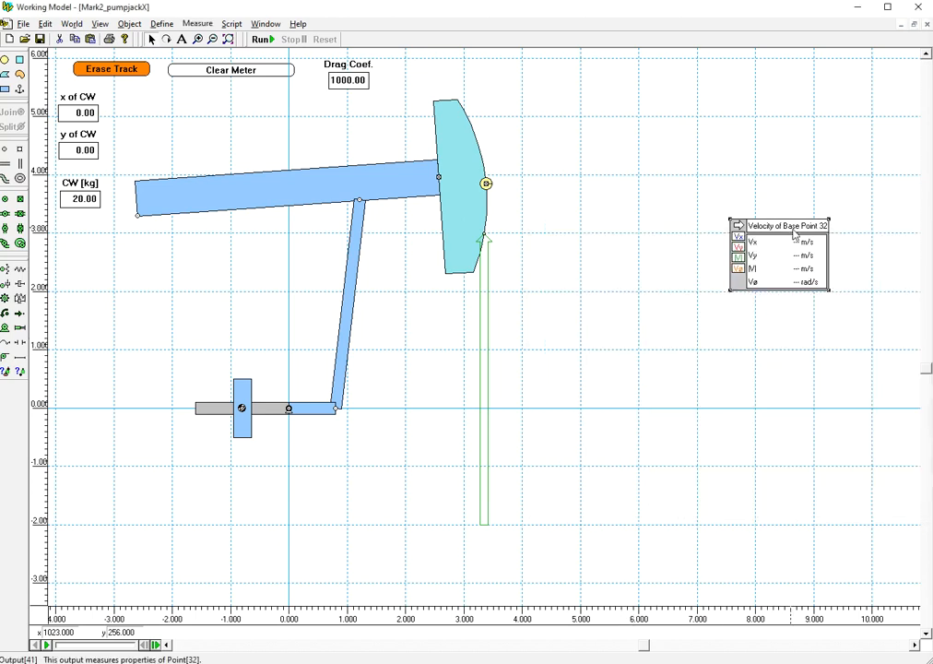
{"action": "key", "text": "Delete"}
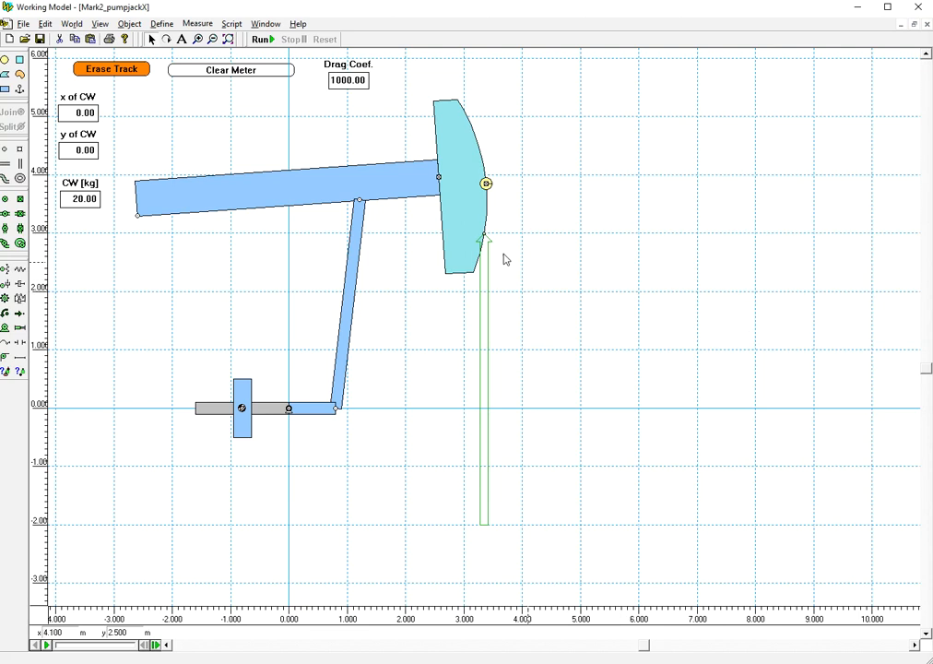
- Set the Fy of the force on the pumpjack's head to -Input[35]*Point[32].v.y
{"action": "double_click", "coordinate": [483, 244]}
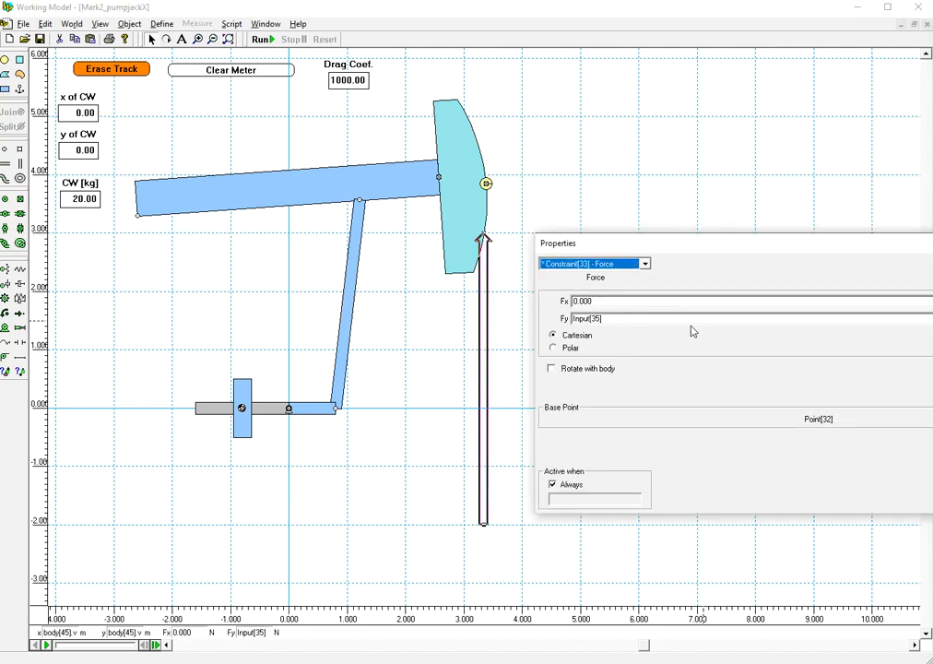
{"action": "left_click", "coordinate": [686, 322]}
{"action": "type", "text": "*Point[32].v.y"}
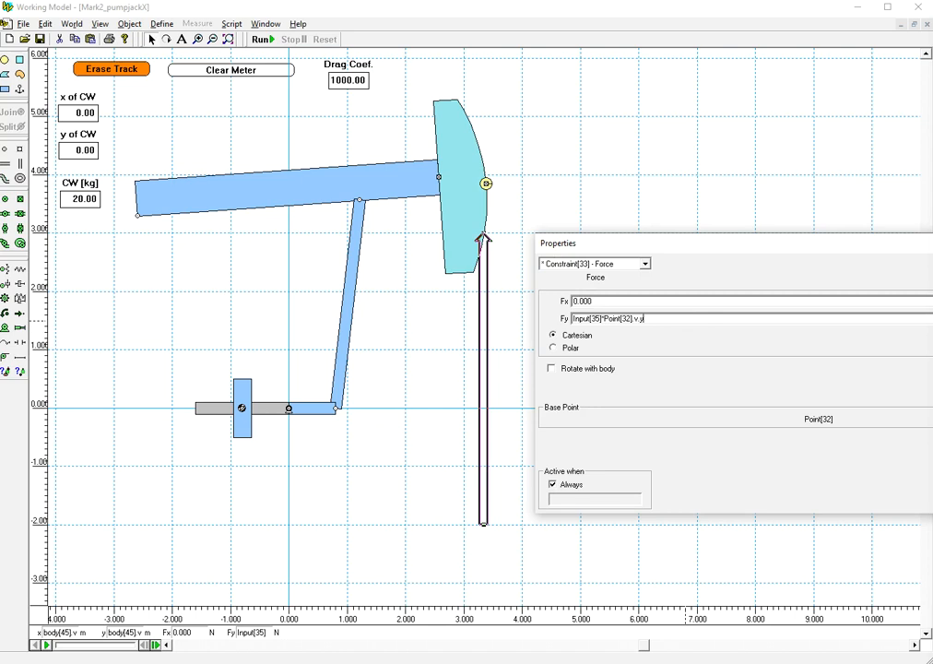
{"action": "type", "text": "-"}
{"action": "key", "text": "Return"}
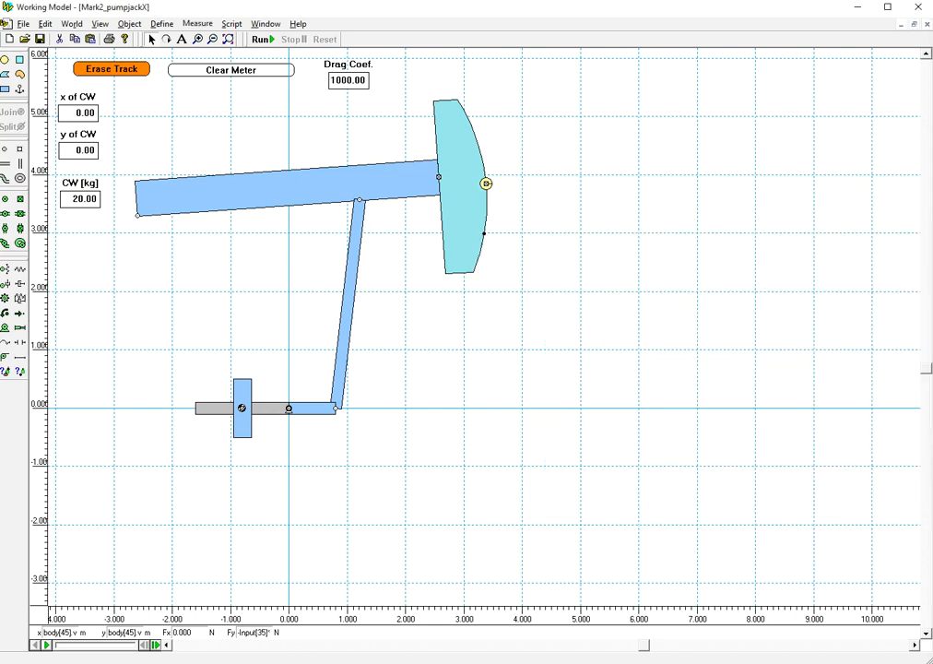
{"action": "left_click", "coordinate": [728, 285]}
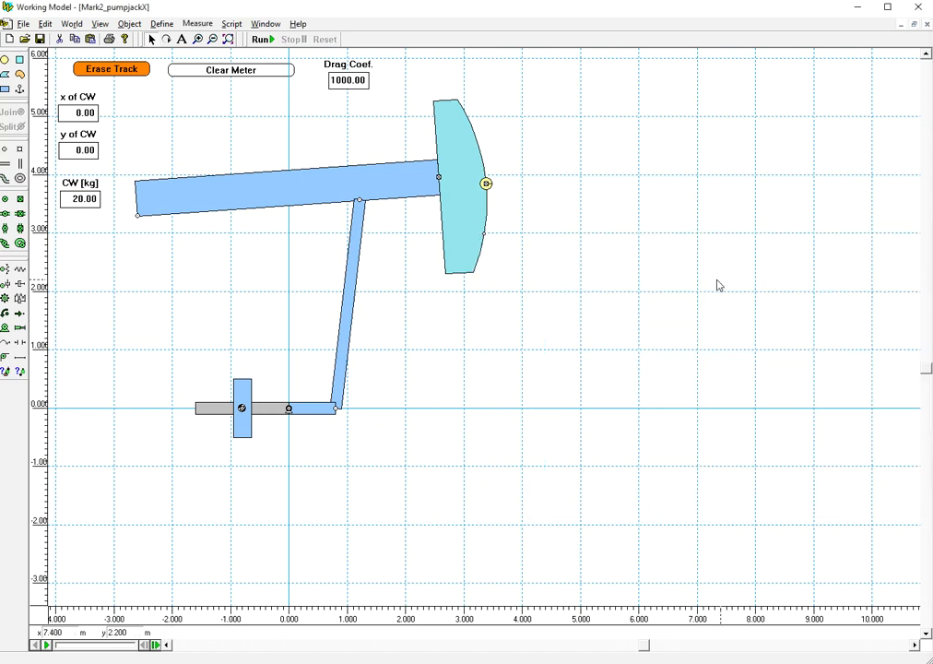
- Run and reset the simulation, and set the force vector length to 0.005
{"action": "left_click", "coordinate": [260, 41]}
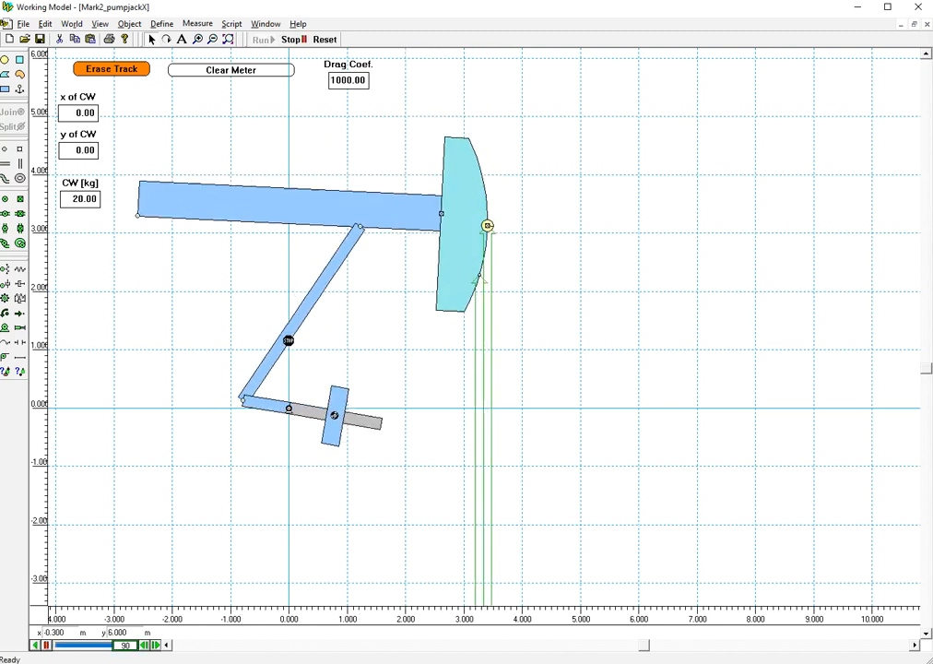
{"action": "left_click", "coordinate": [327, 40]}
{"action": "left_click", "coordinate": [197, 25]}
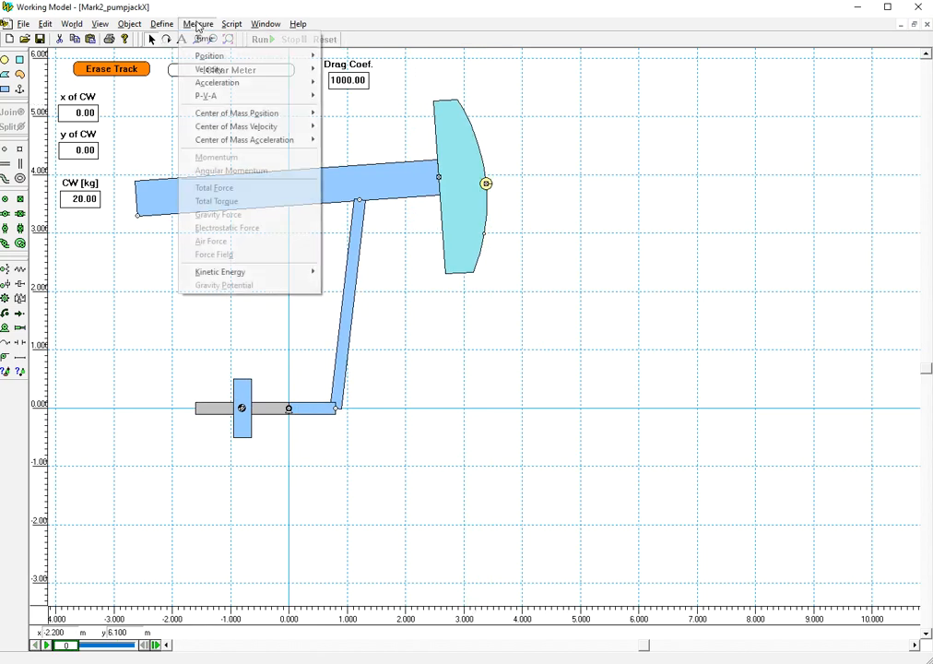
{"action": "mouse_move", "coordinate": [162, 24]}
{"action": "left_click", "coordinate": [198, 80]}
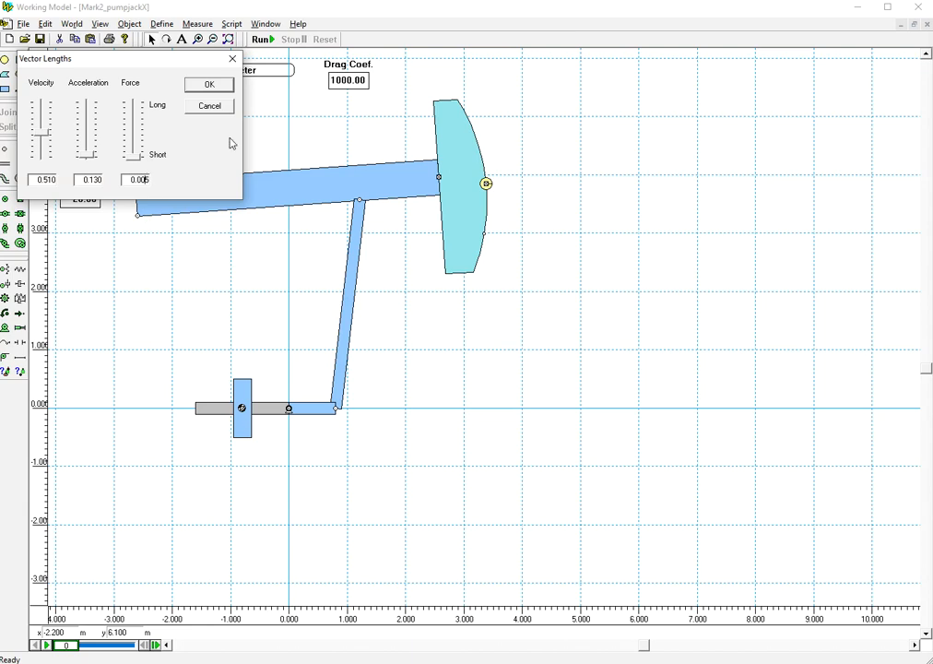
{"action": "left_click", "coordinate": [209, 85]}
- Run the simulation to watch the force vectors on the head through the stroke, and reset it
{"action": "left_click", "coordinate": [261, 40]}
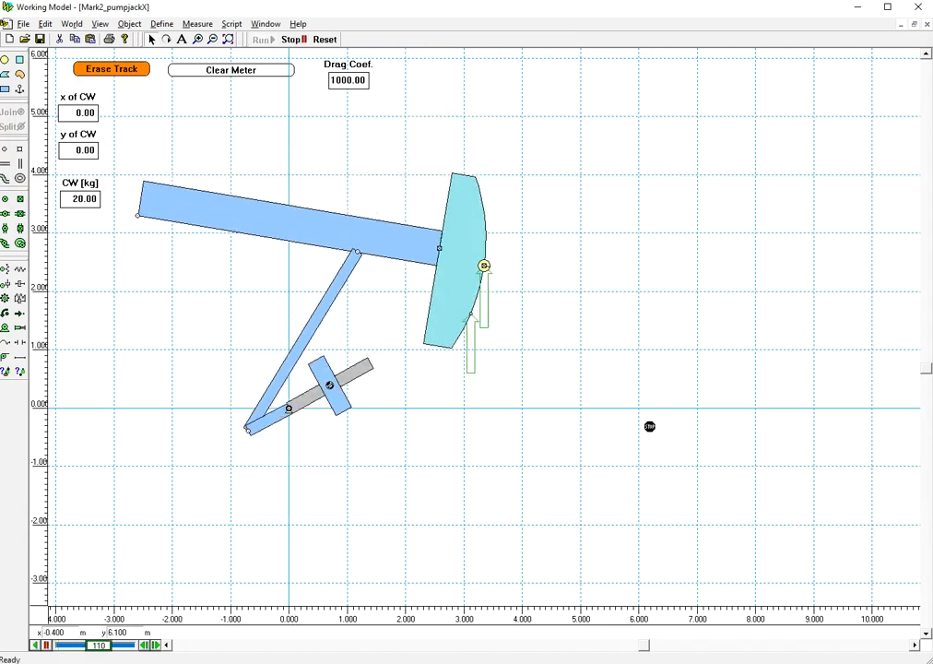
{"action": "left_click", "coordinate": [544, 198]}
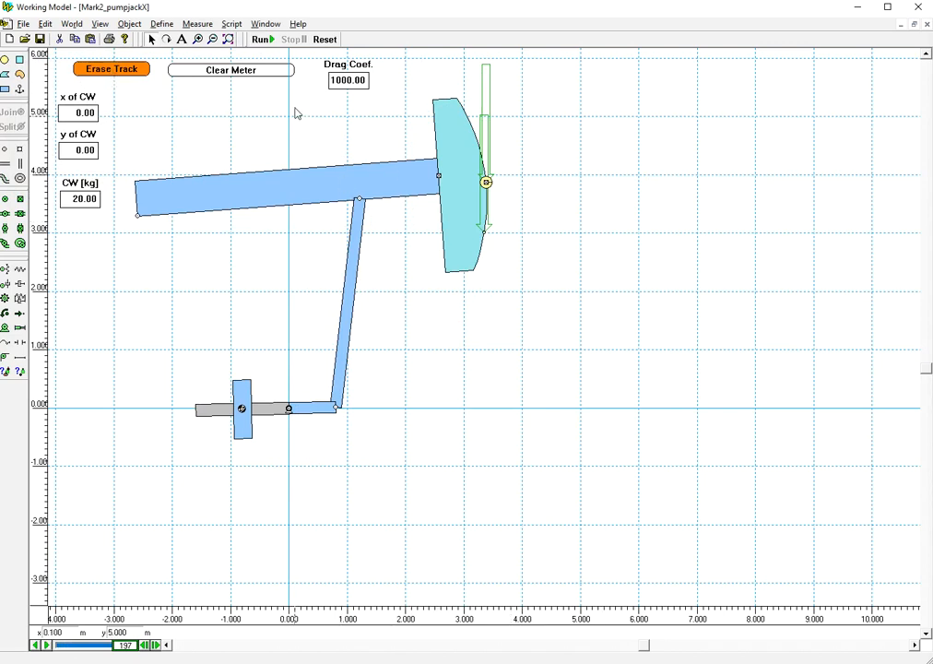
{"action": "left_click", "coordinate": [324, 38]}
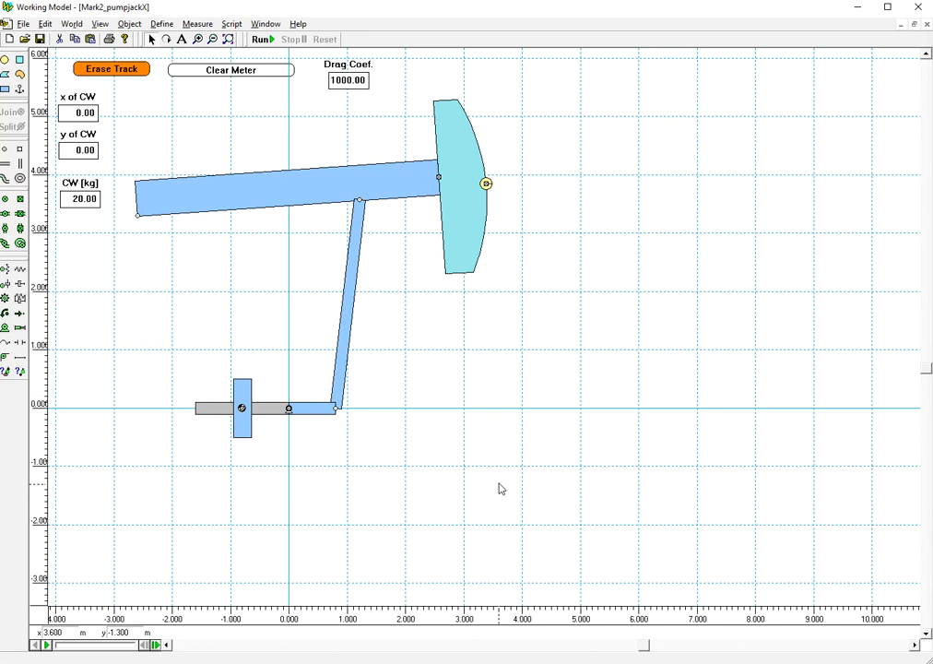
- Examine the properties of the Drag Coef. control and of the motor that drives the crank
{"action": "double_click", "coordinate": [349, 66]}
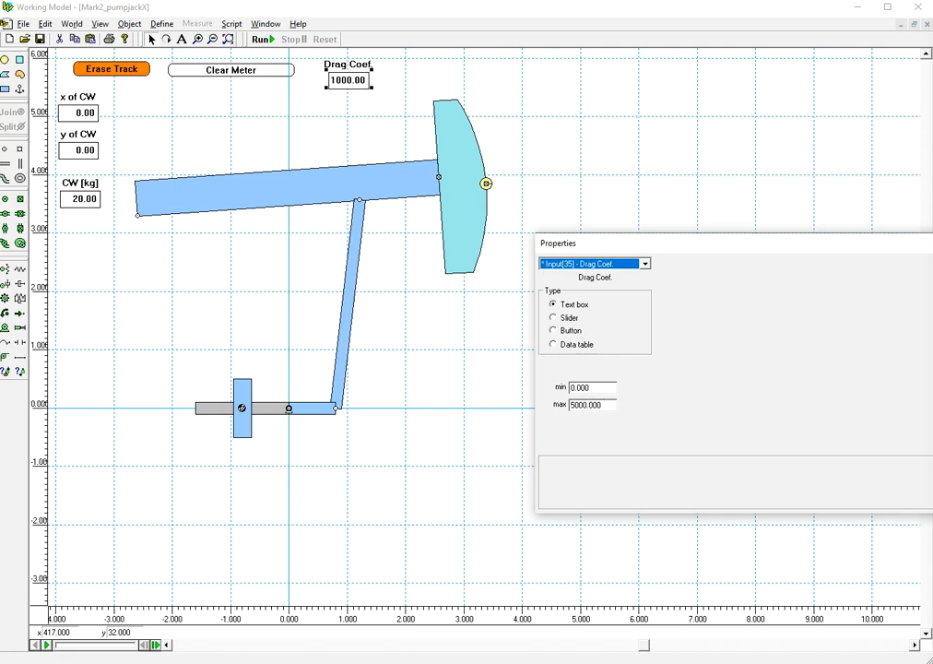
{"action": "left_click", "coordinate": [932, 243]}
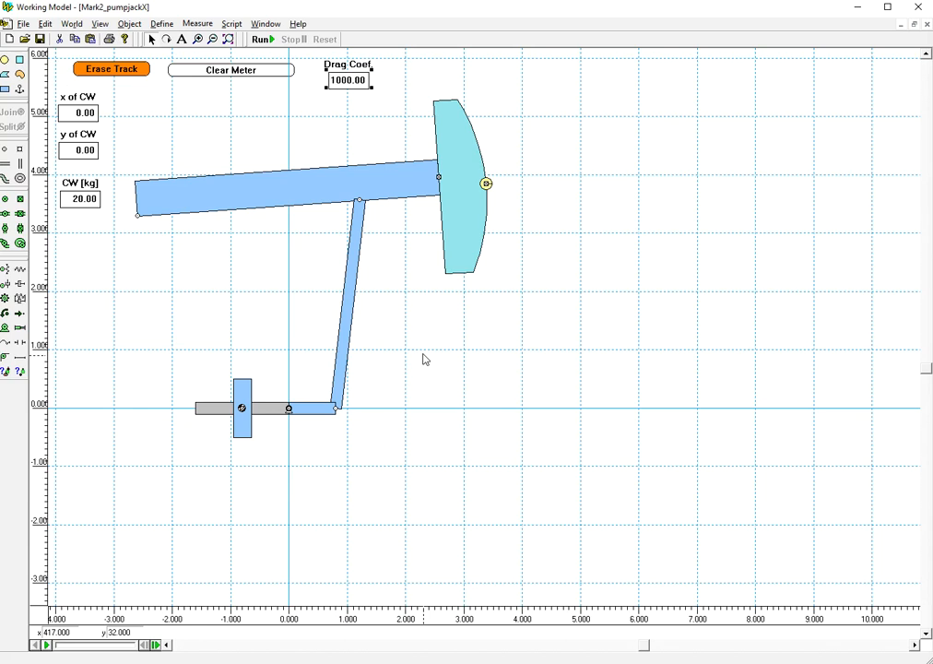
{"action": "double_click", "coordinate": [288, 408]}
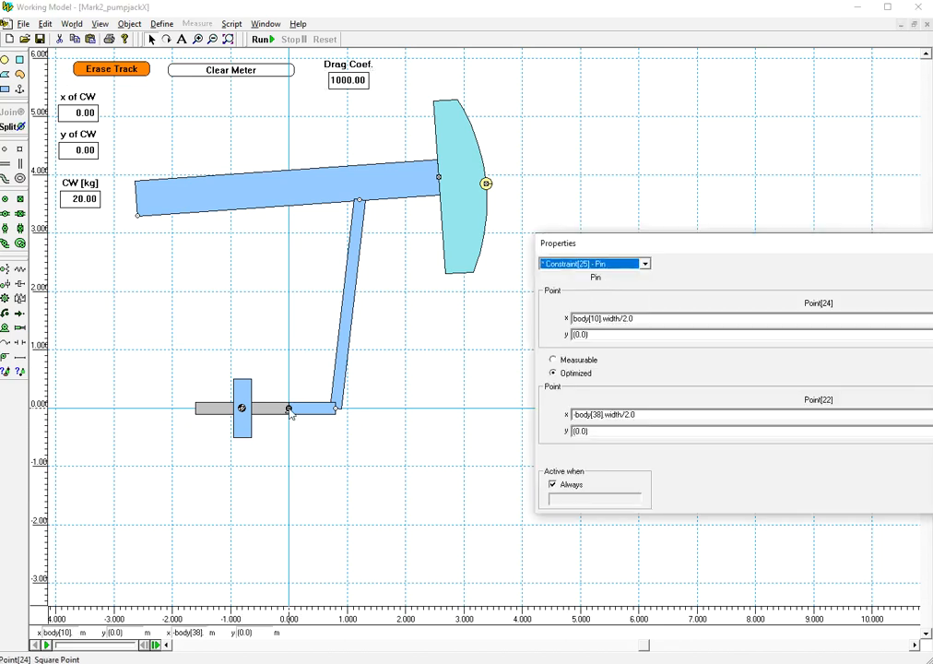
{"action": "left_click", "coordinate": [645, 264]}
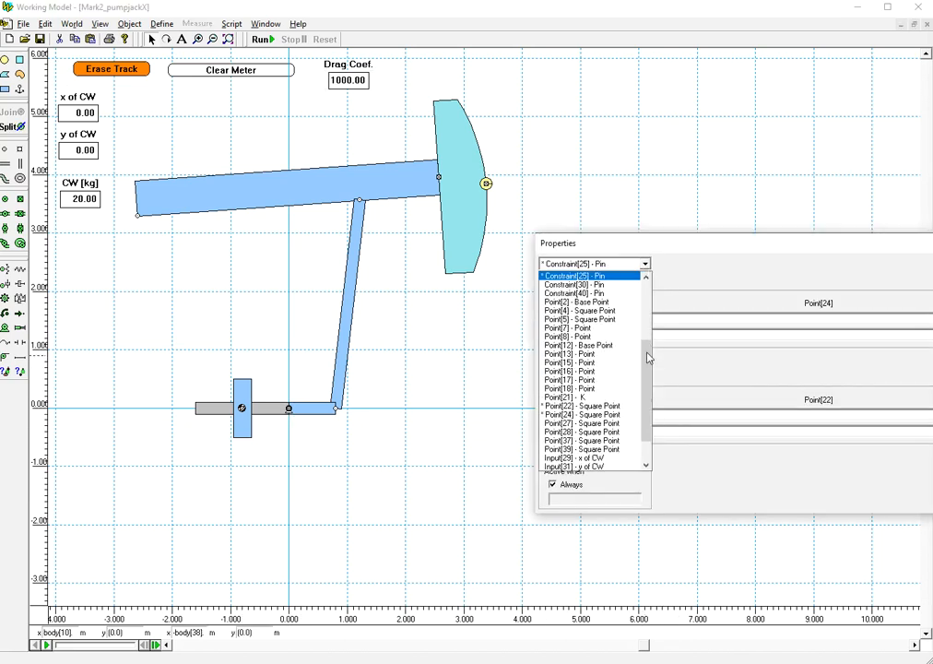
{"action": "scroll", "coordinate": [659, 282], "scroll_direction": "up", "scroll_amount": 4}
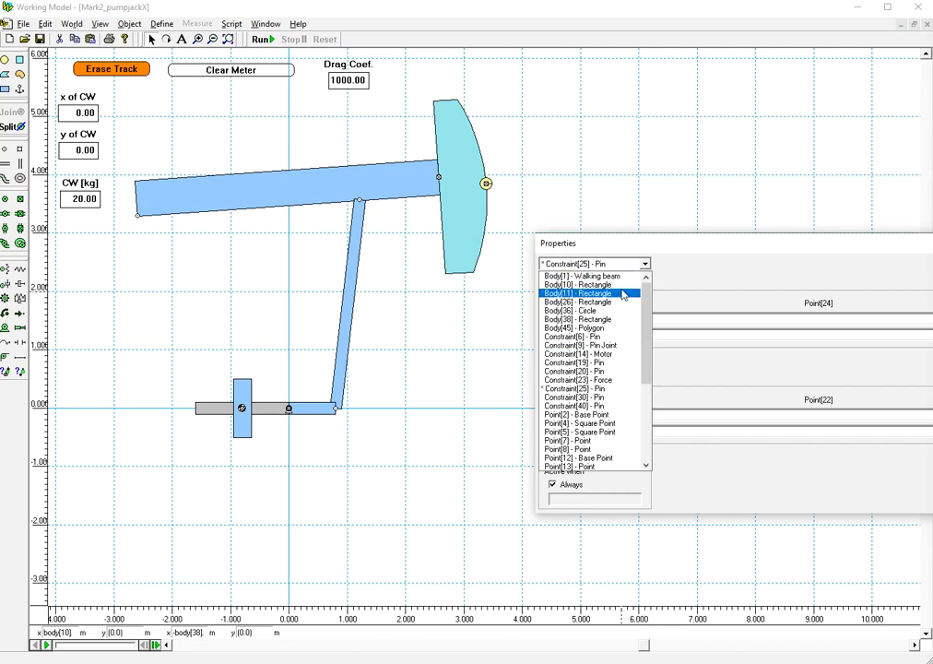
{"action": "left_click", "coordinate": [634, 354]}
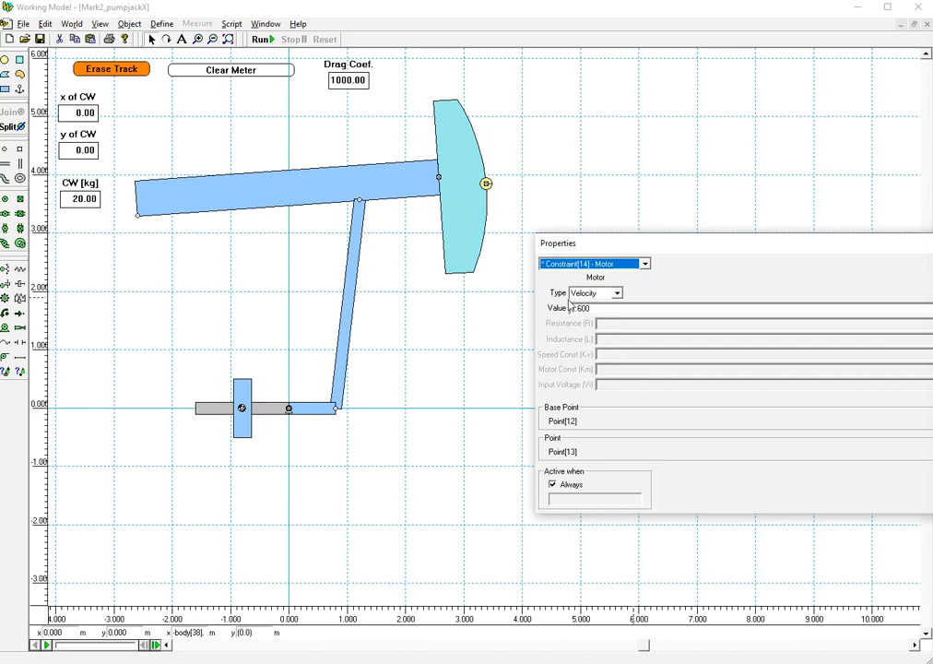
{"action": "left_click_drag", "start_coordinate": [845, 242], "coordinate": [533, 319]}
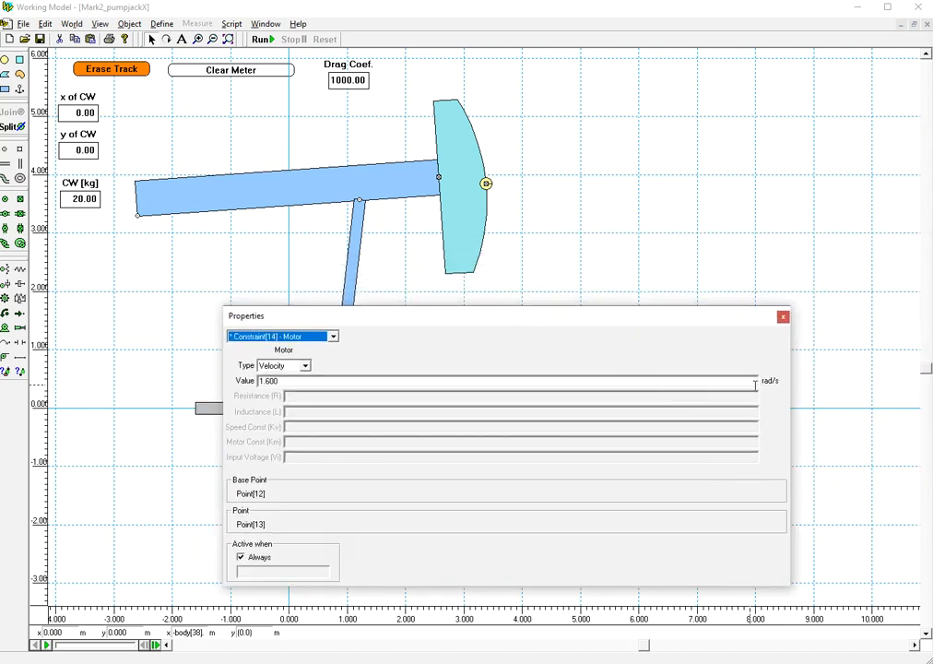
{"action": "left_click", "coordinate": [783, 318]}
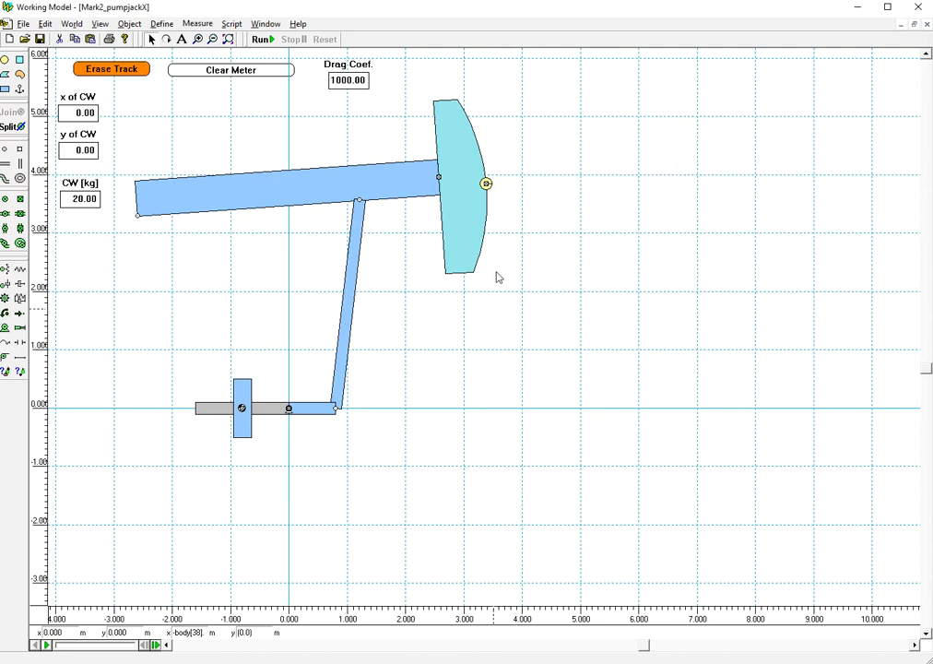
- Examine the properties of the small circle on the head's curved edge
{"action": "double_click", "coordinate": [485, 183]}
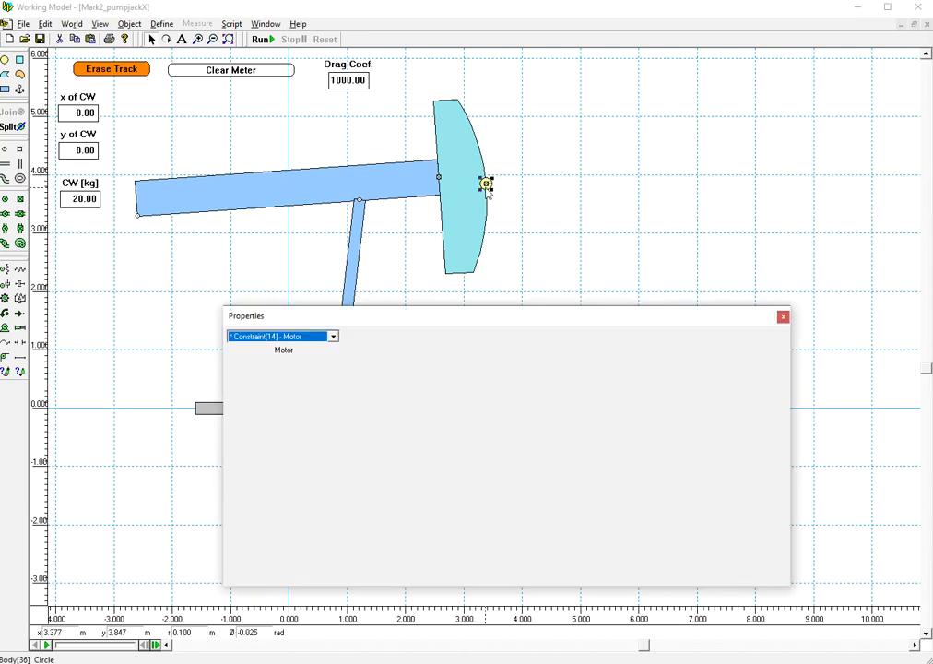
{"action": "left_click", "coordinate": [783, 318]}
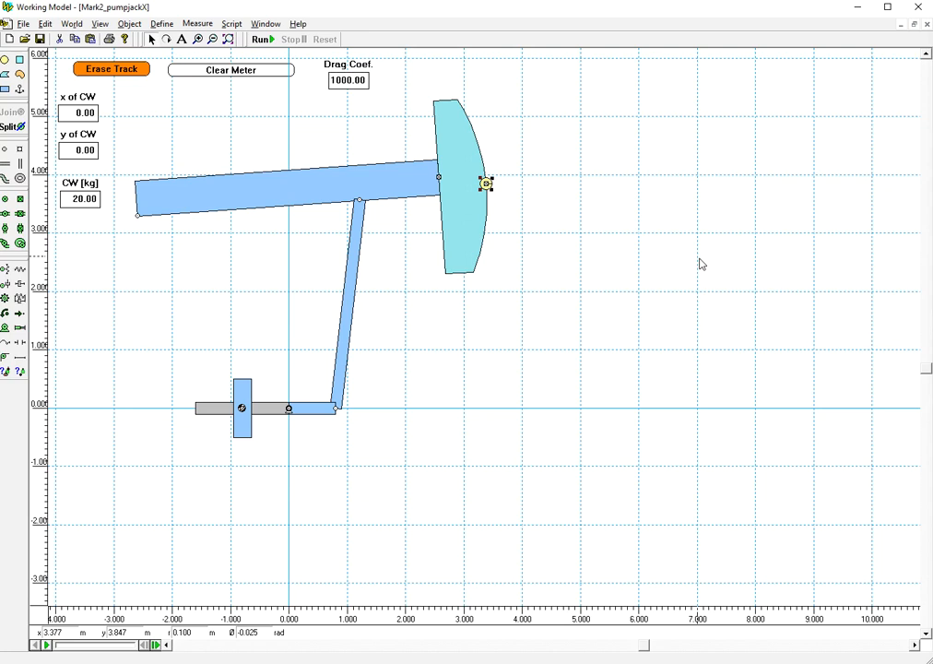
{"action": "left_click", "coordinate": [513, 192]}
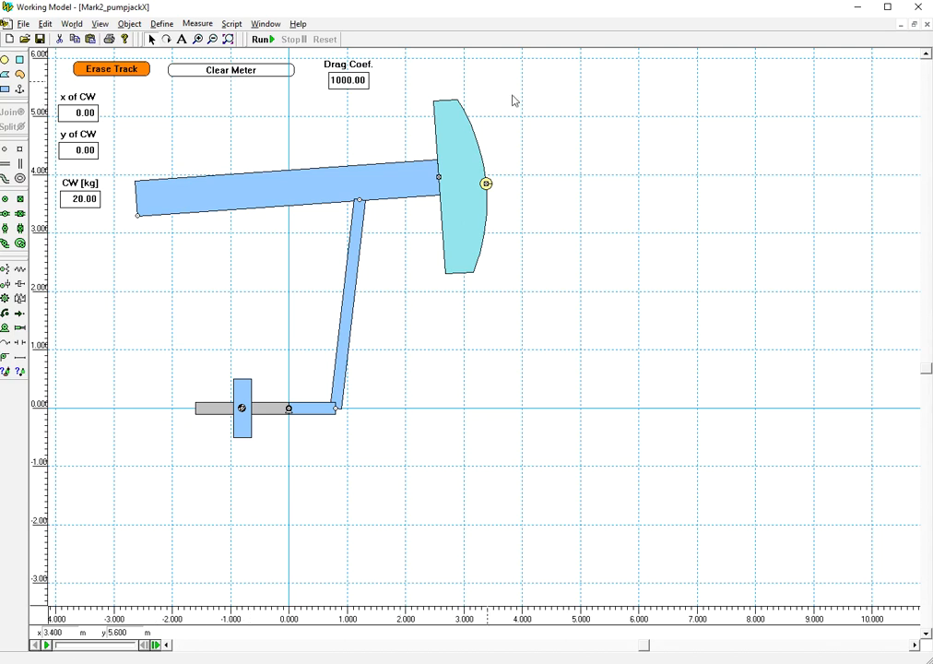
- Create a menu button for the Erase Track command, and delete that new button
{"action": "left_click", "coordinate": [175, 28]}
{"action": "mouse_move", "coordinate": [199, 112]}
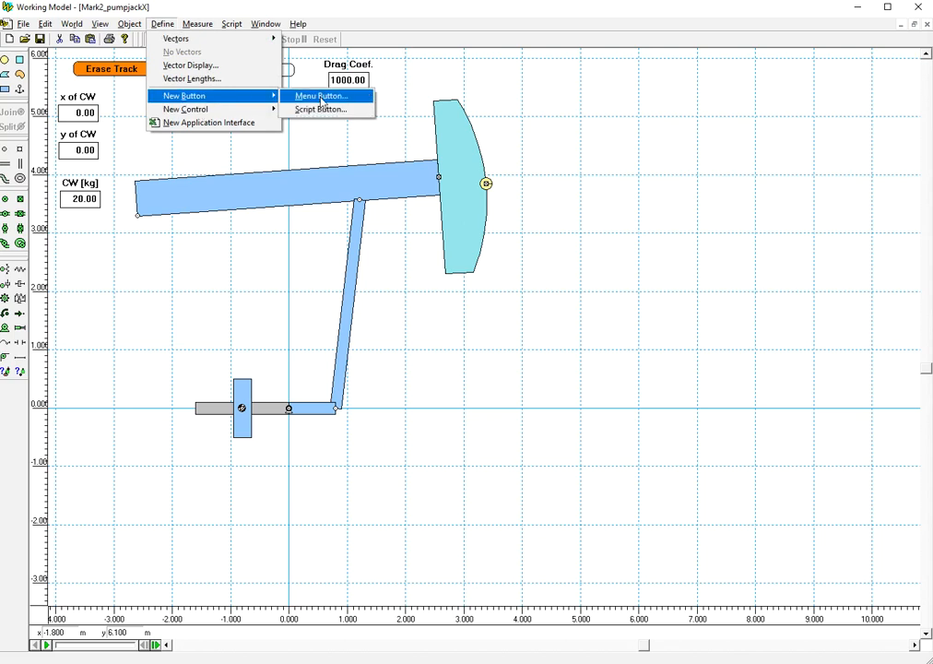
{"action": "left_click", "coordinate": [318, 95]}
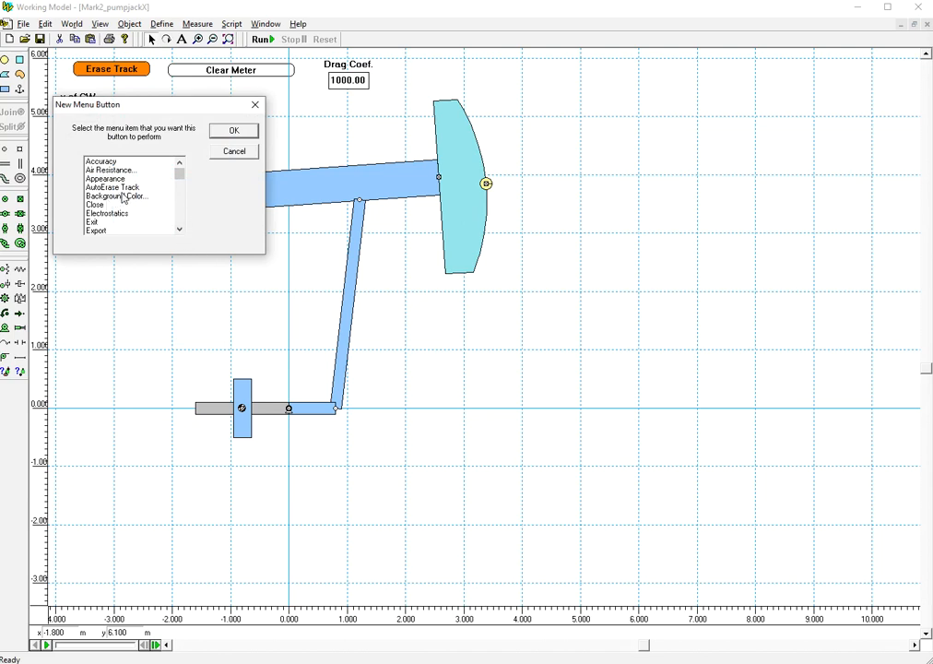
{"action": "left_click", "coordinate": [180, 230]}
{"action": "left_click", "coordinate": [179, 229]}
{"action": "left_click", "coordinate": [180, 230]}
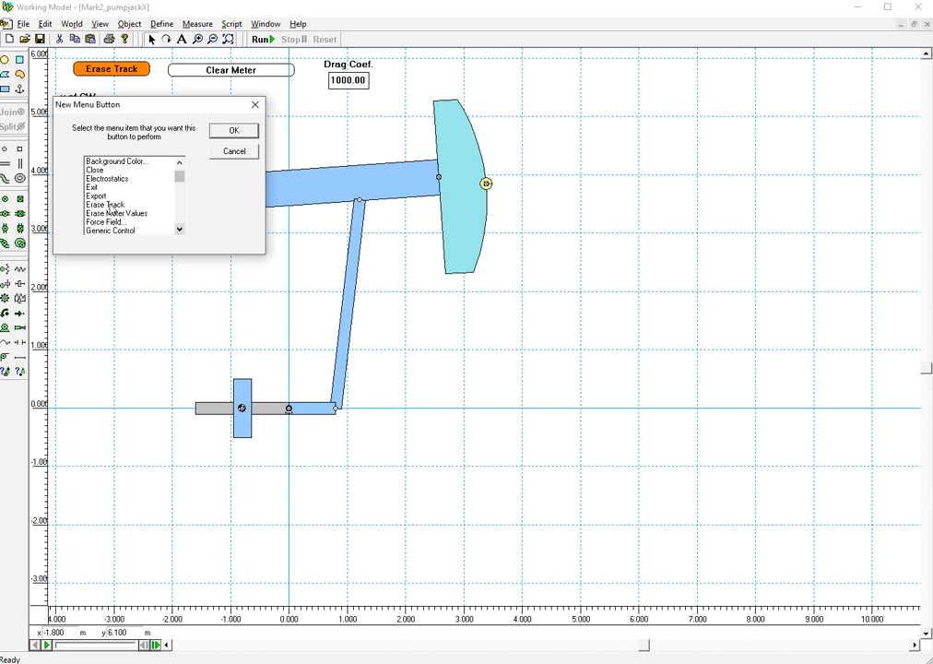
{"action": "left_click", "coordinate": [112, 204]}
{"action": "left_click", "coordinate": [234, 134]}
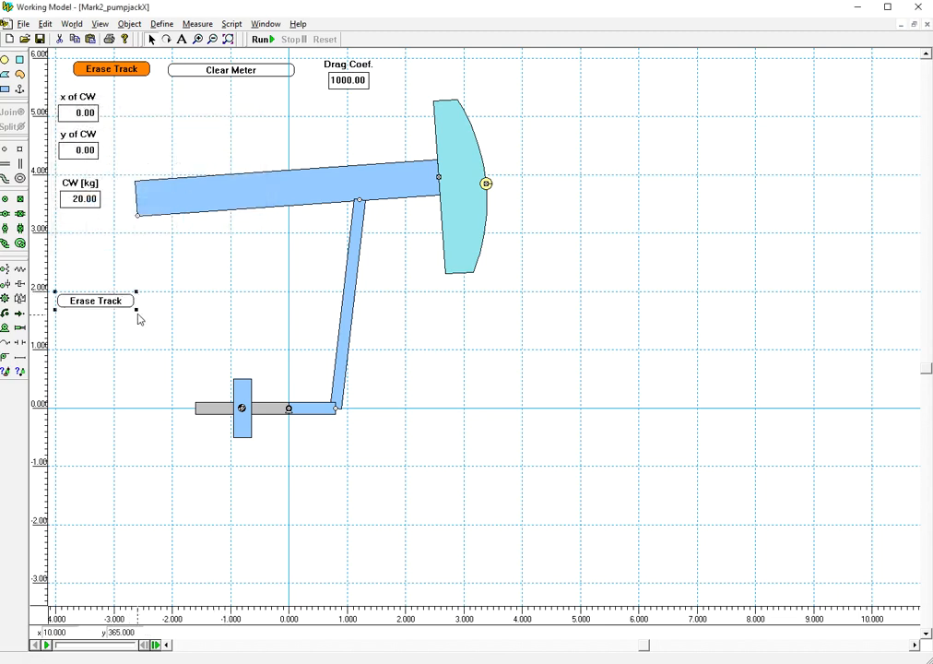
{"action": "key", "text": "Delete"}
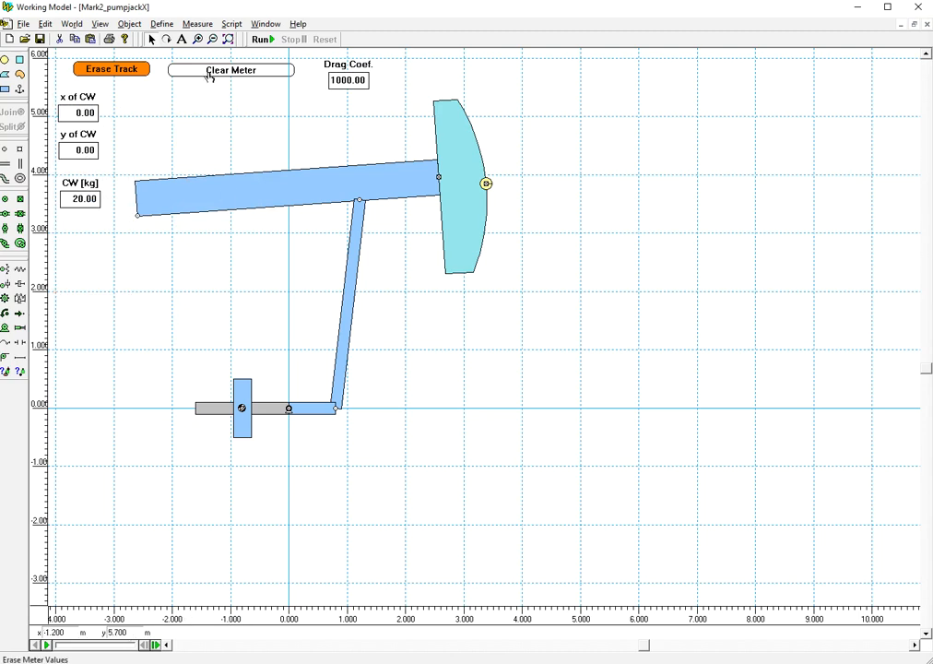
- Create a menu button that performs the Erase Meter Values command
{"action": "left_click", "coordinate": [161, 24]}
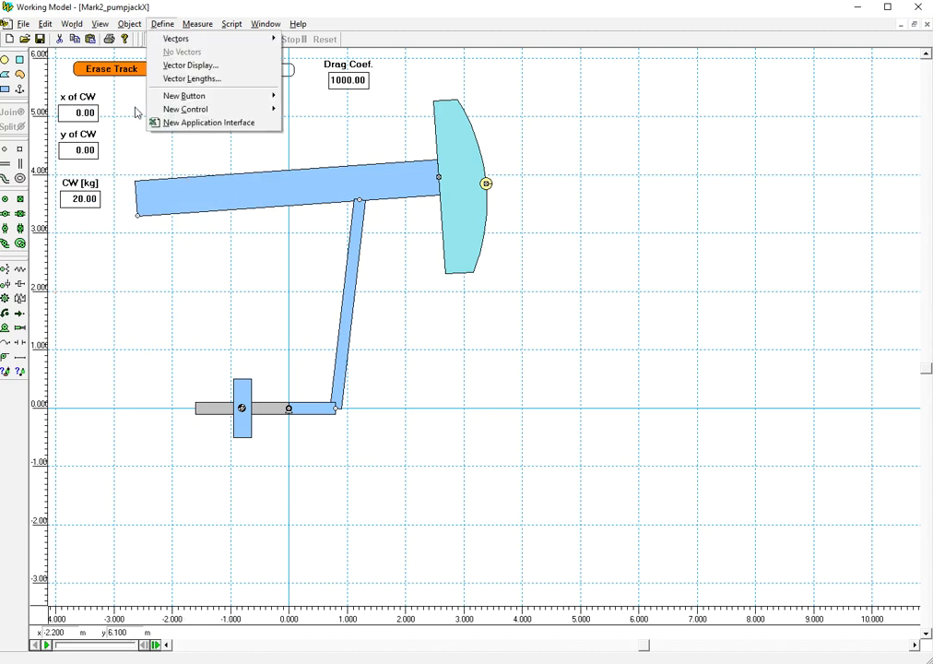
{"action": "mouse_move", "coordinate": [223, 97]}
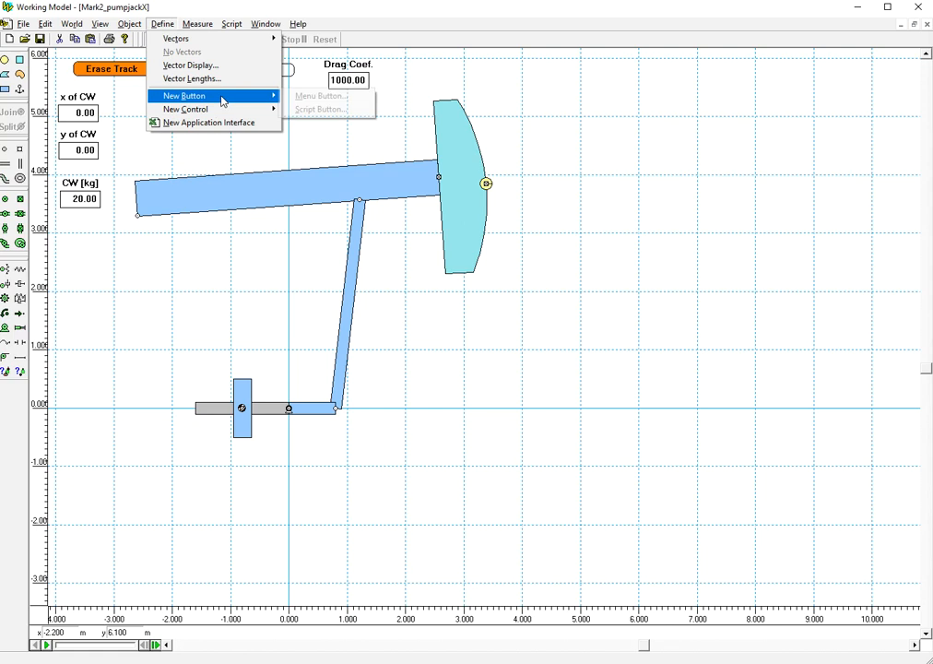
{"action": "left_click", "coordinate": [310, 95]}
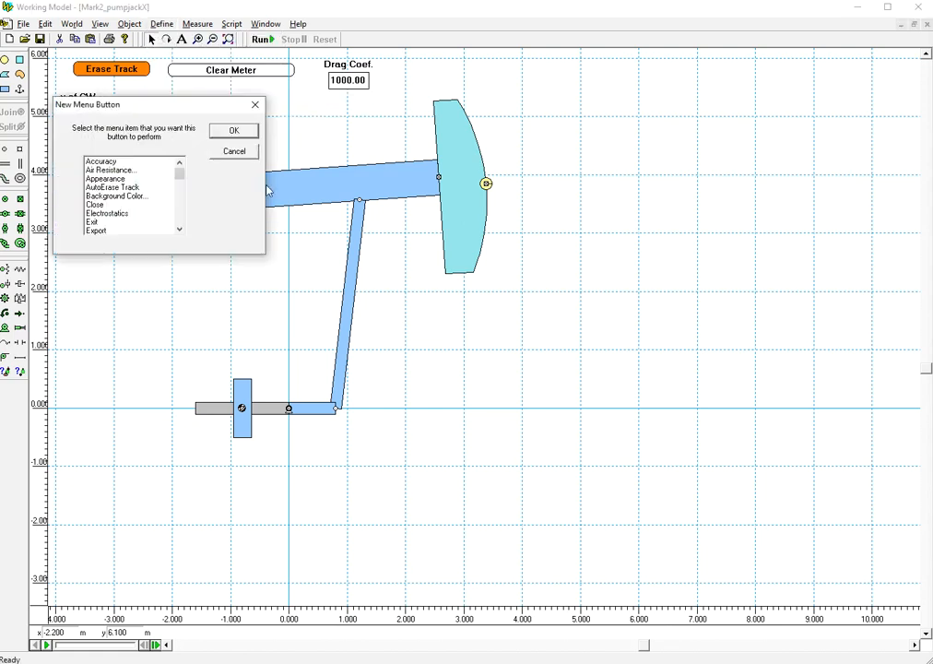
{"action": "left_click", "coordinate": [179, 230]}
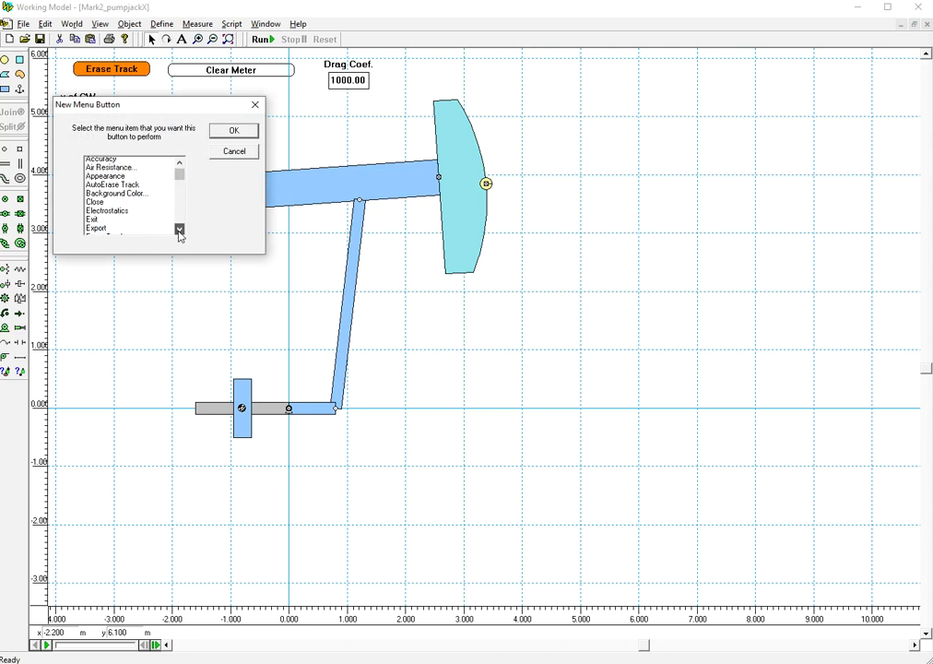
{"action": "left_click", "coordinate": [179, 230]}
{"action": "left_click", "coordinate": [179, 230]}
{"action": "left_click", "coordinate": [179, 230]}
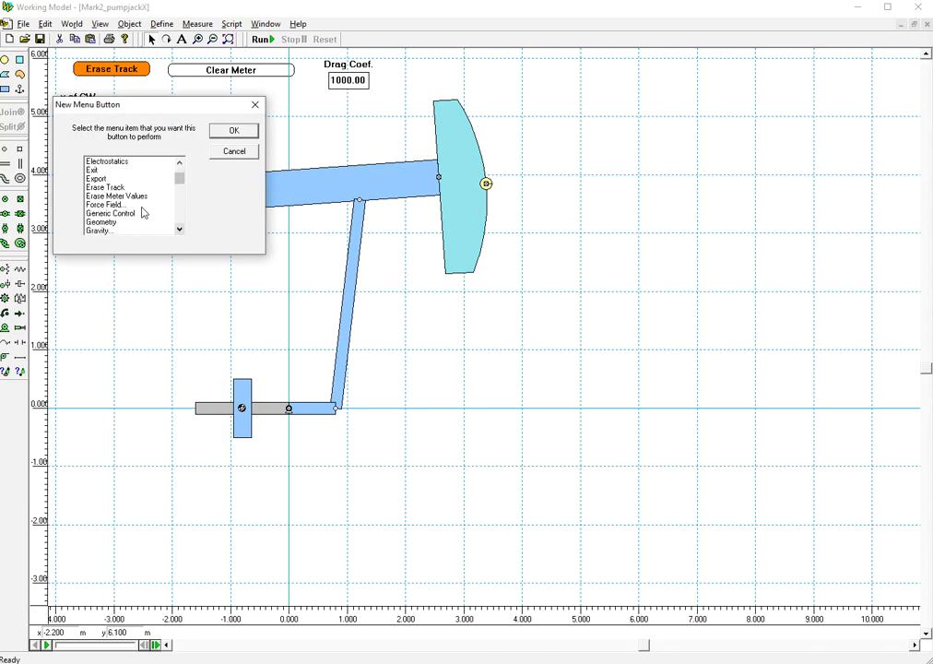
{"action": "left_click", "coordinate": [138, 196]}
{"action": "left_click", "coordinate": [233, 131]}
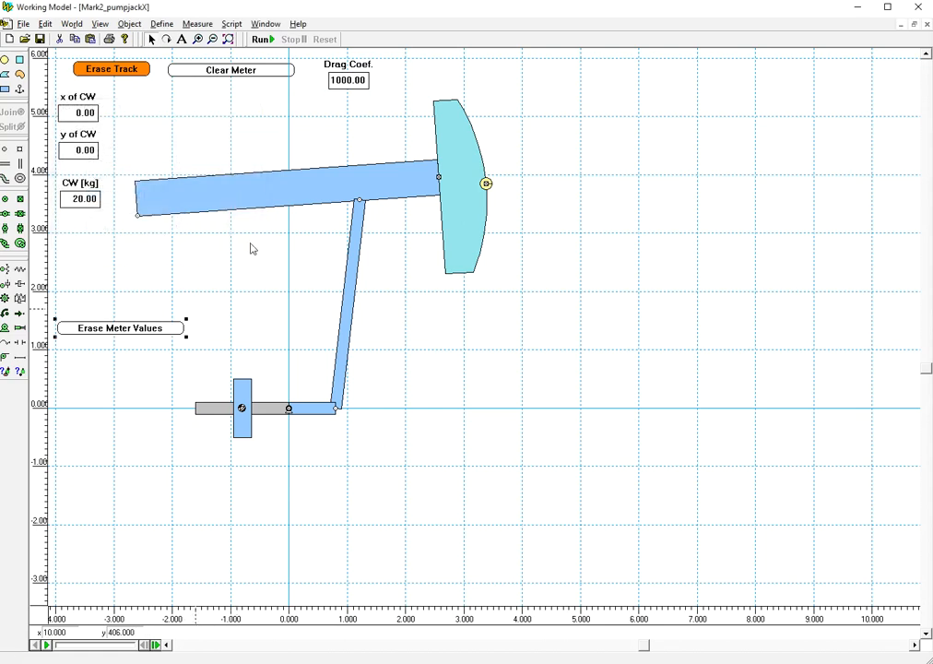
- Turn off automatic naming for the new Erase Meter Values button and name it Clear Meter
{"action": "left_click", "coordinate": [267, 24]}
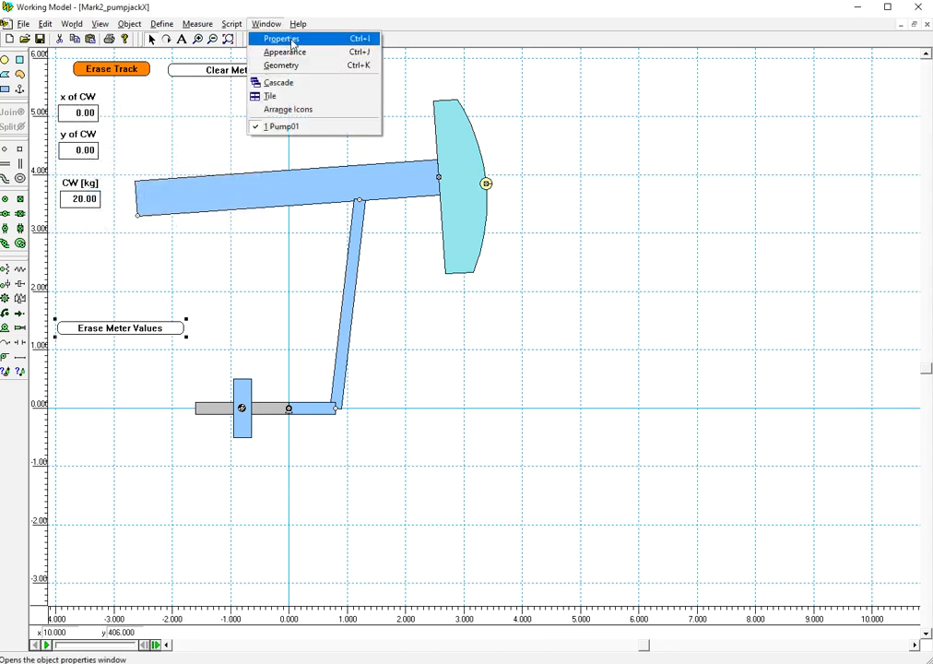
{"action": "left_click", "coordinate": [291, 50]}
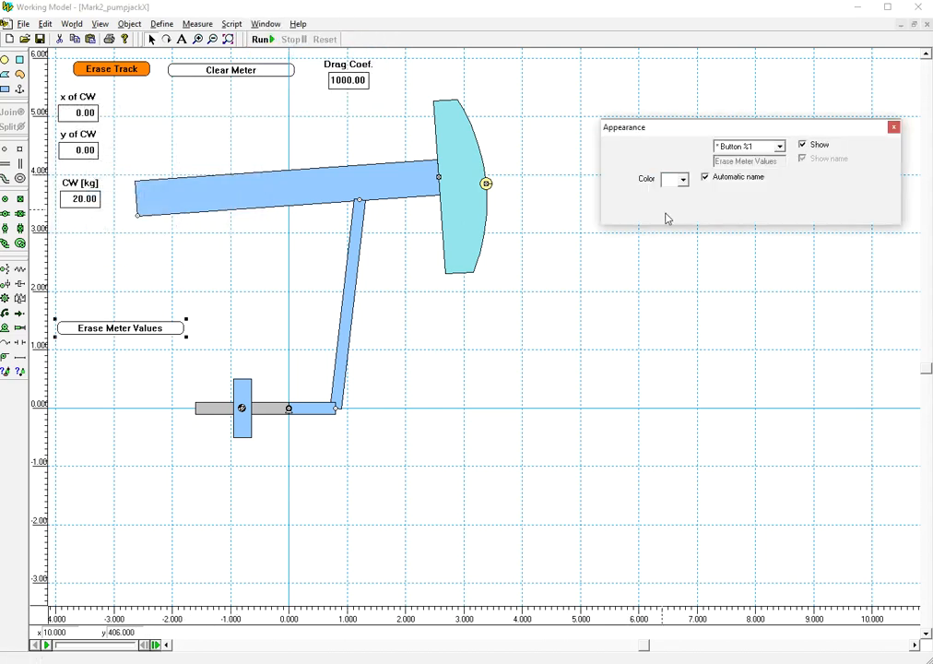
{"action": "left_click", "coordinate": [705, 177]}
{"action": "left_click_drag", "start_coordinate": [759, 161], "coordinate": [657, 160]}
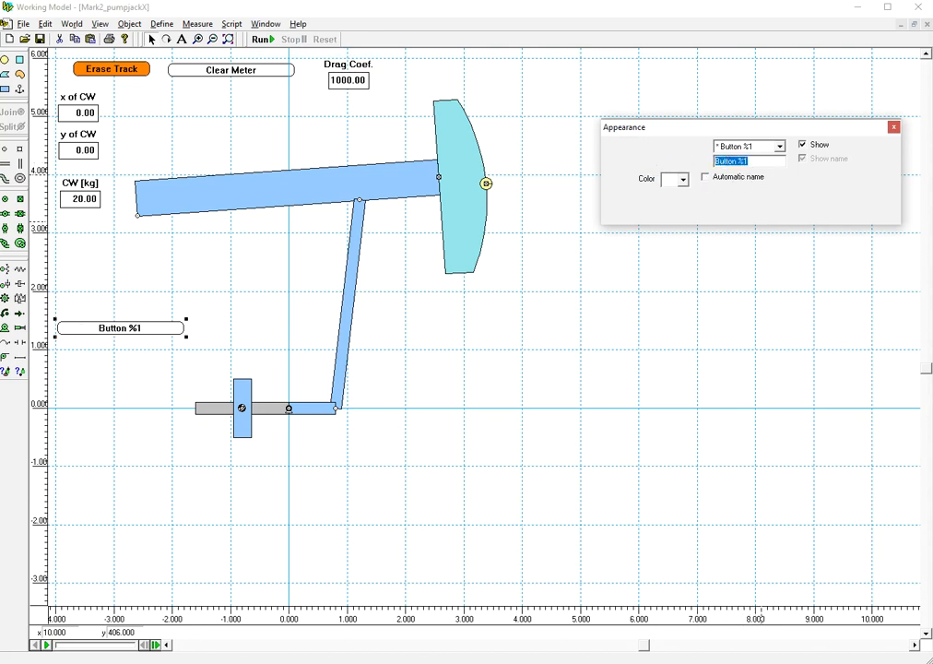
{"action": "type", "text": "Clear Meter"}
{"action": "left_click", "coordinate": [894, 127]}
{"action": "left_click", "coordinate": [162, 363]}
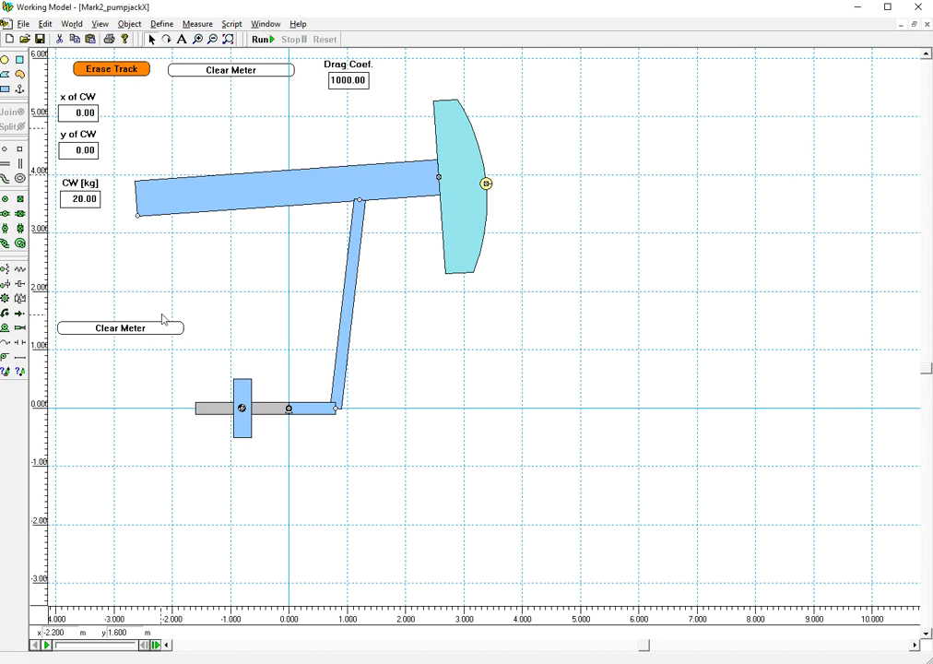
- Change the colour of the new, lower Clear Meter button to olive
{"action": "left_click", "coordinate": [171, 323]}
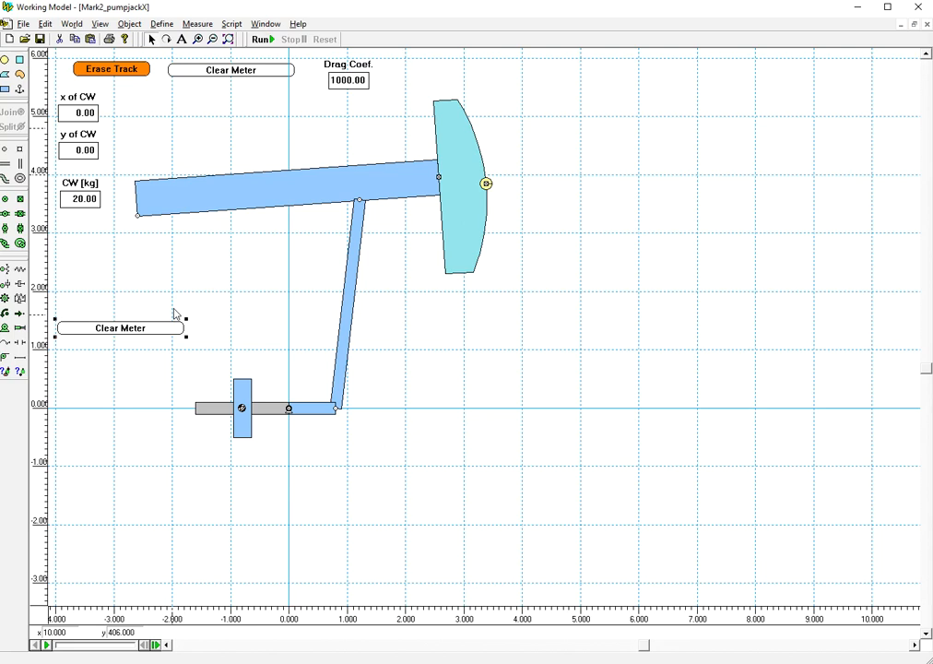
{"action": "left_click", "coordinate": [266, 24]}
{"action": "left_click", "coordinate": [279, 54]}
{"action": "left_click", "coordinate": [683, 179]}
{"action": "left_click", "coordinate": [680, 216]}
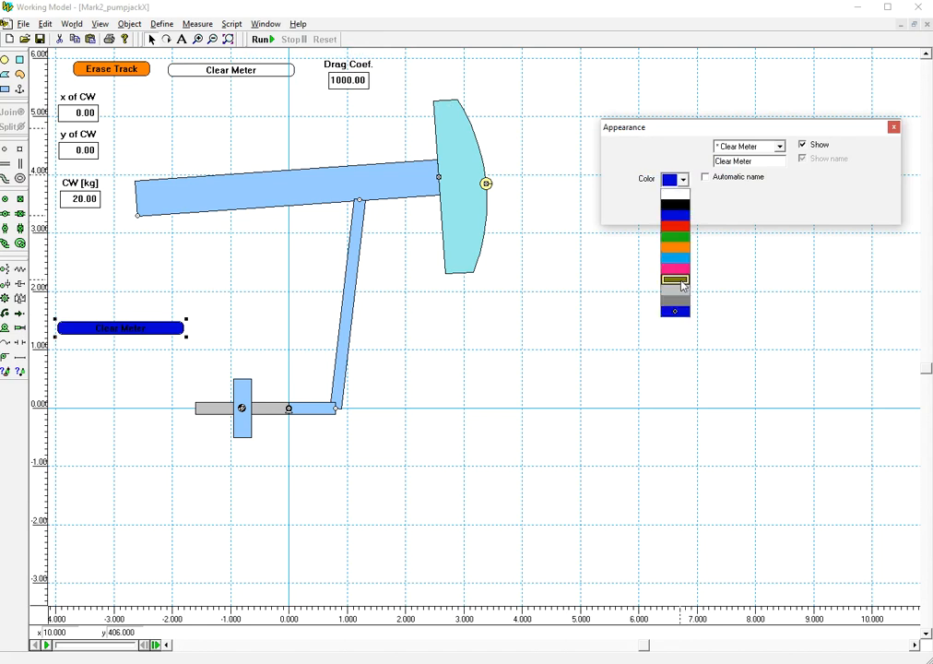
{"action": "left_click", "coordinate": [682, 278]}
{"action": "left_click", "coordinate": [893, 129]}
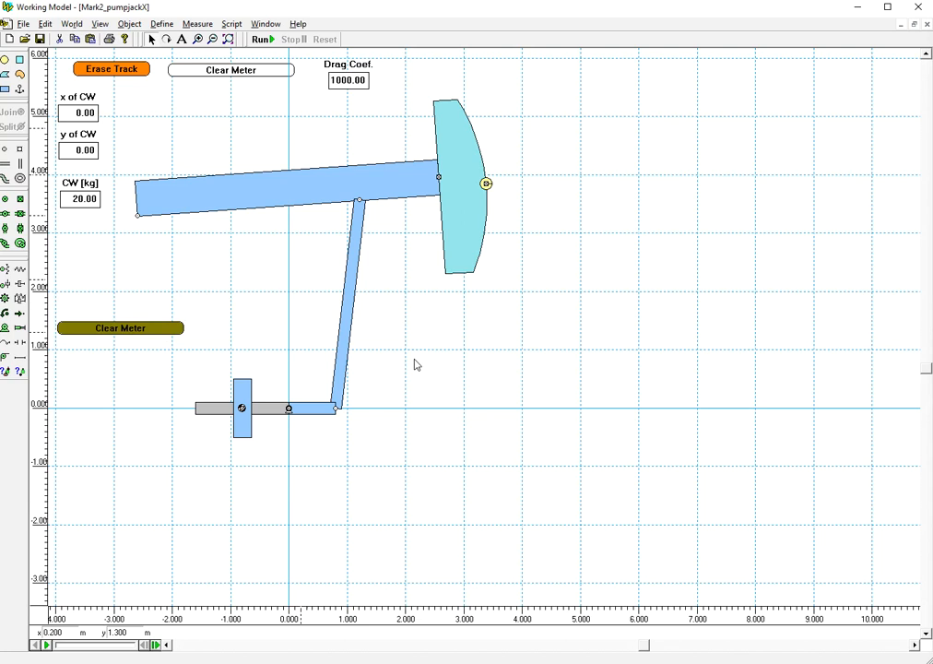
- Delete the olive duplicate Clear Meter button
{"action": "left_click_drag", "start_coordinate": [188, 349], "coordinate": [66, 274]}
{"action": "left_click", "coordinate": [158, 323]}
{"action": "key", "text": "Delete"}
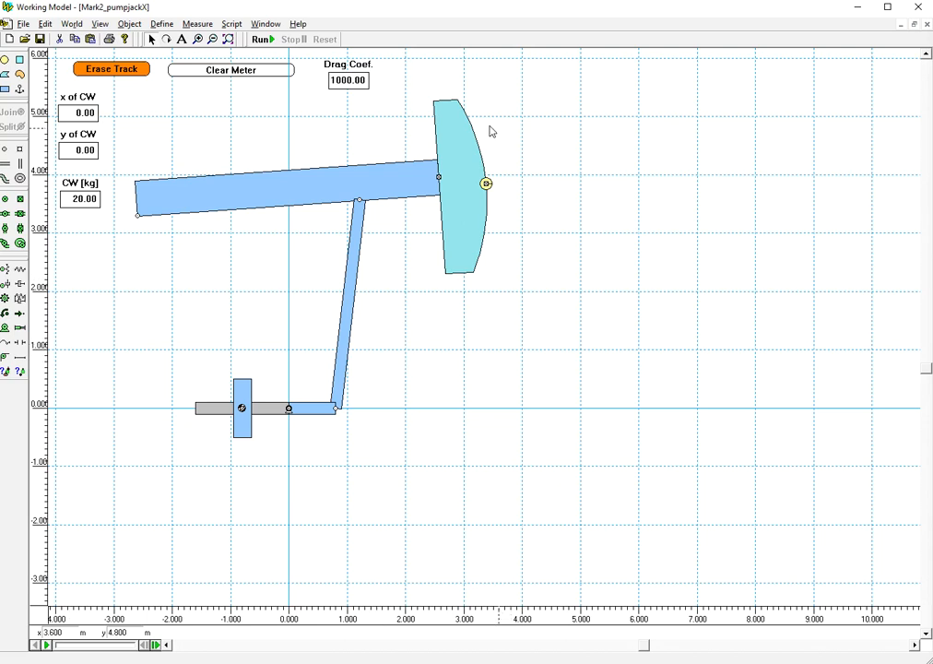
- Narrow the remaining Clear Meter button to the Erase Track button's width and align both buttons in a row above the x of CW control
{"action": "left_click", "coordinate": [295, 71]}
{"action": "left_click_drag", "start_coordinate": [295, 77], "coordinate": [247, 77]}
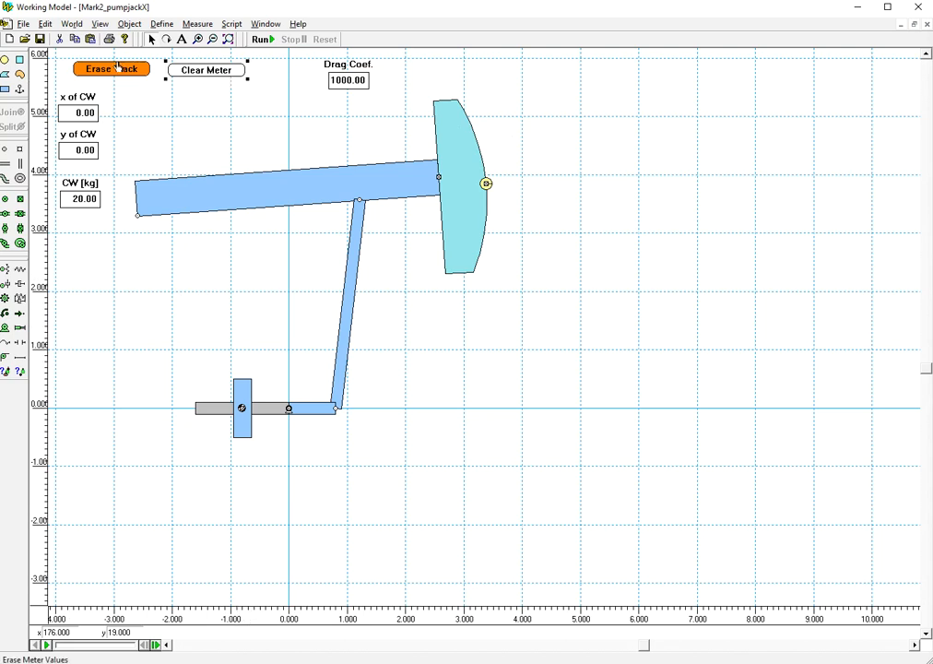
{"action": "left_click_drag", "start_coordinate": [112, 59], "coordinate": [95, 57]}
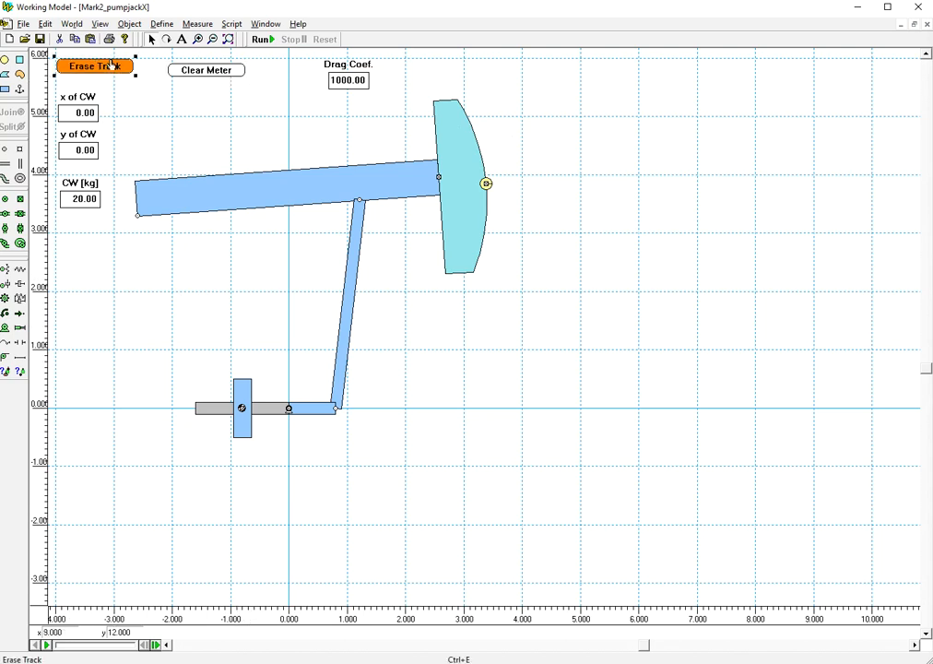
{"action": "left_click_drag", "start_coordinate": [189, 62], "coordinate": [167, 56]}
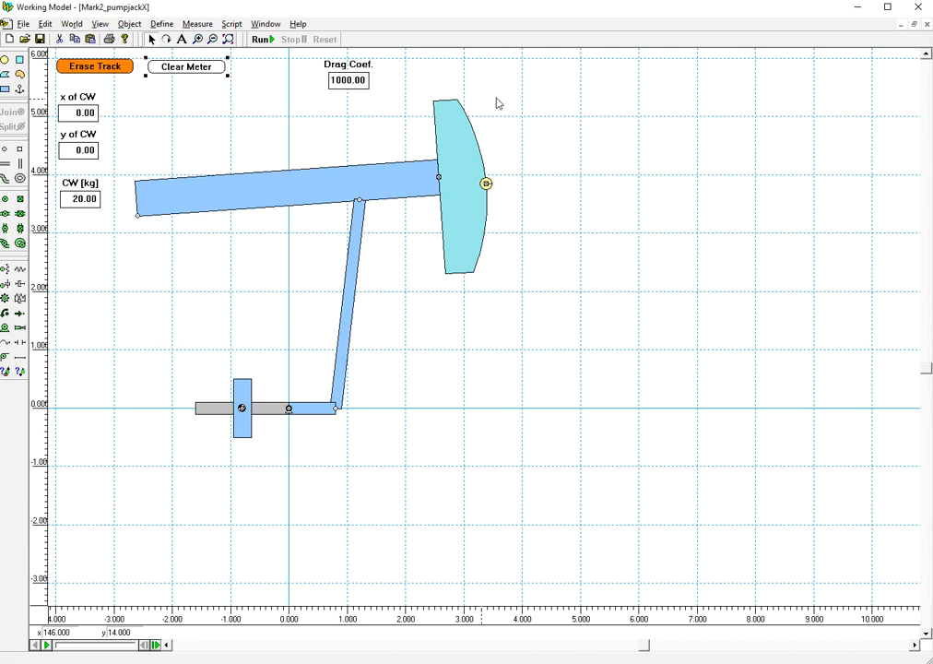
- Widen the Drag Coef. value box and check the control's properties
{"action": "left_click", "coordinate": [332, 70]}
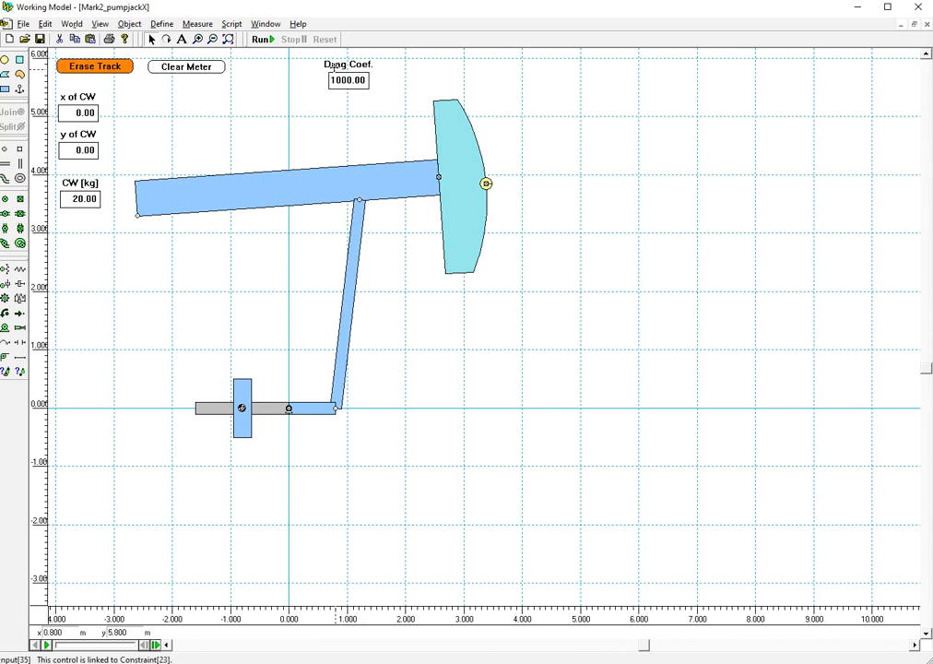
{"action": "left_click_drag", "start_coordinate": [327, 71], "coordinate": [304, 71]}
{"action": "left_click", "coordinate": [437, 75]}
{"action": "double_click", "coordinate": [360, 65]}
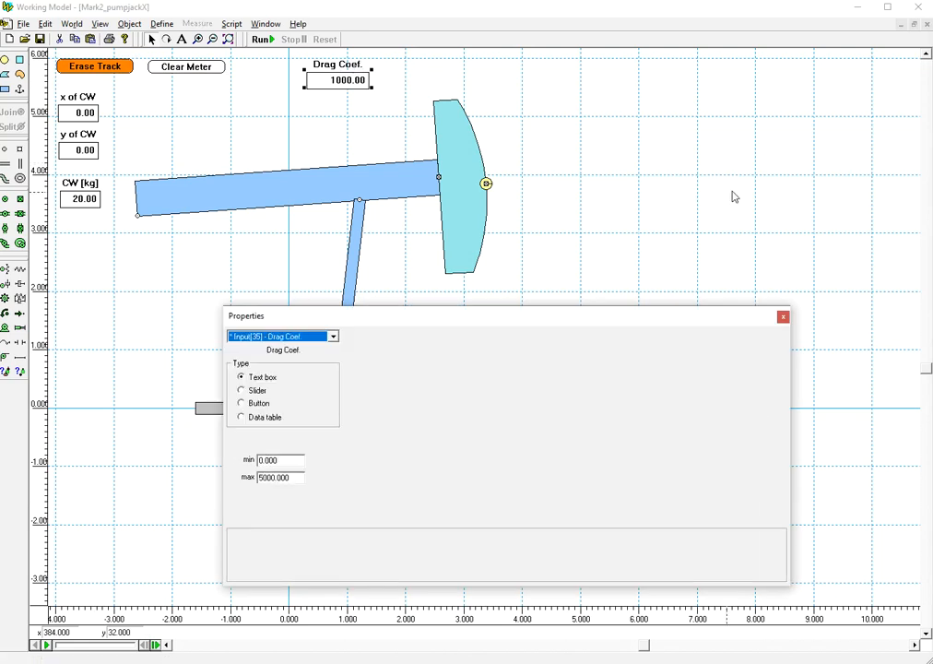
{"action": "left_click", "coordinate": [783, 317]}
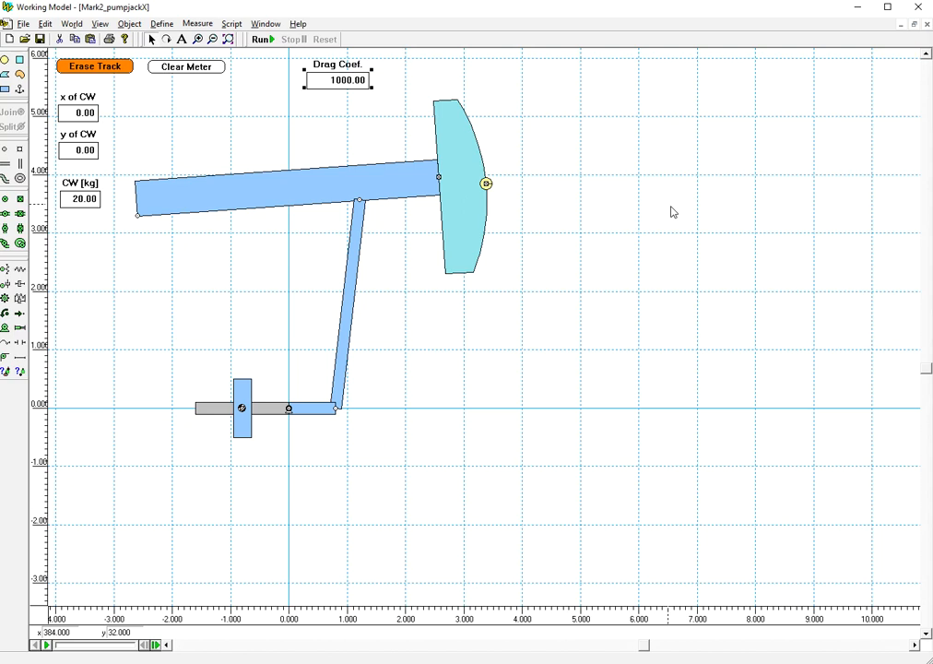
- Rename the drag control to Drag Coef. [N-s/m] and move it below the CW [kg] control
{"action": "left_click", "coordinate": [267, 24]}
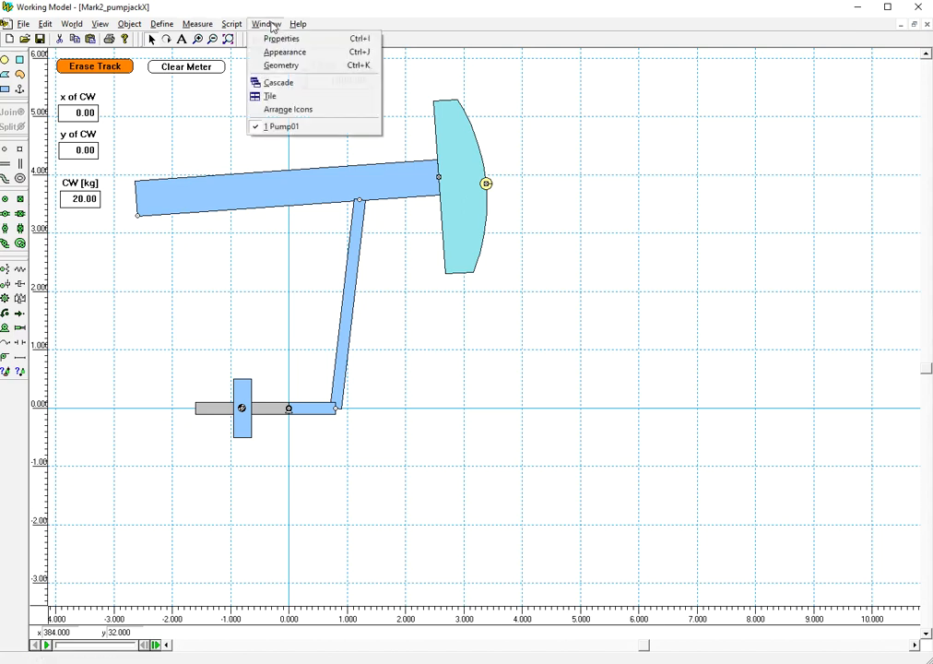
{"action": "left_click", "coordinate": [285, 51]}
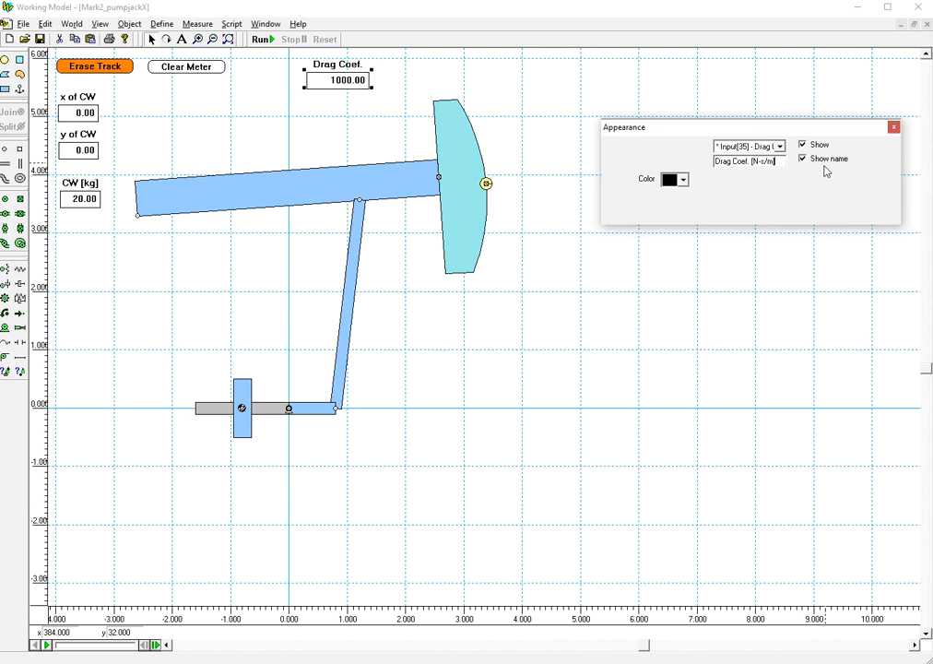
{"action": "left_click", "coordinate": [894, 127]}
{"action": "left_click", "coordinate": [441, 73]}
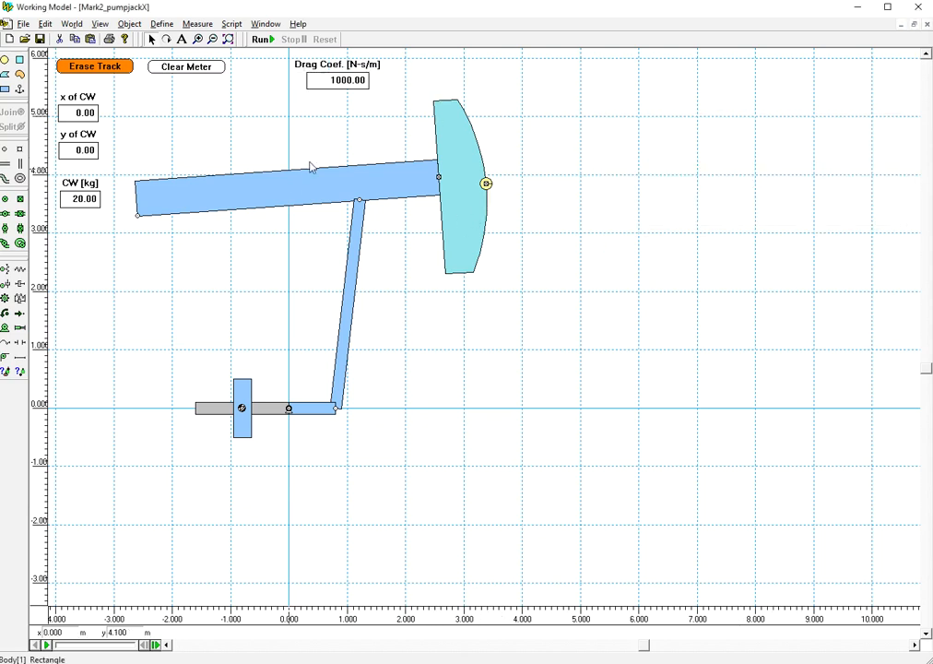
{"action": "left_click_drag", "start_coordinate": [312, 66], "coordinate": [58, 259]}
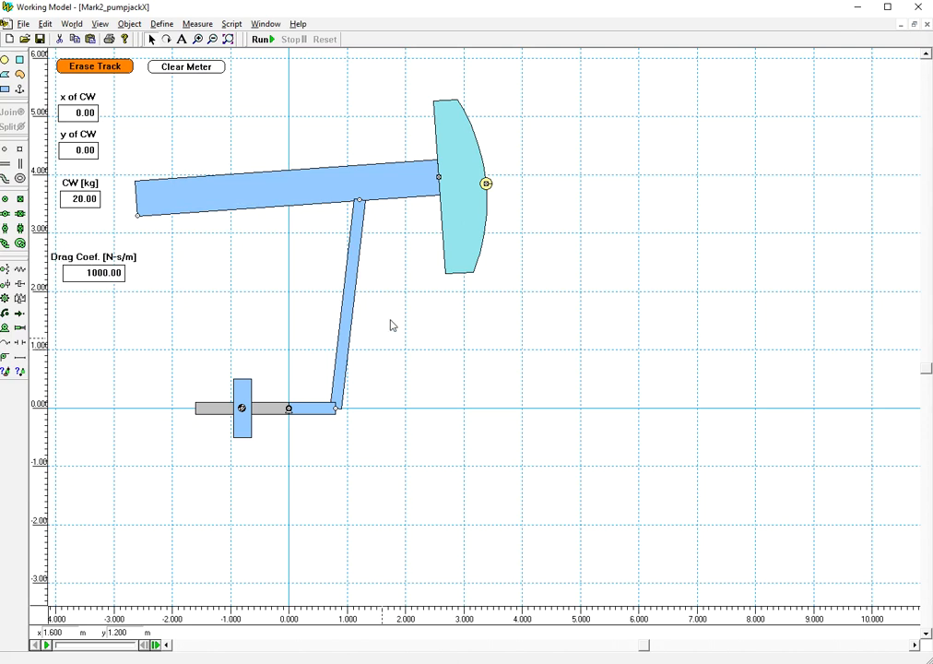
- Add a rotation graph for the walking beam, then place it in the empty area beyond the pumpjack head and widen it
{"action": "left_click", "coordinate": [273, 196]}
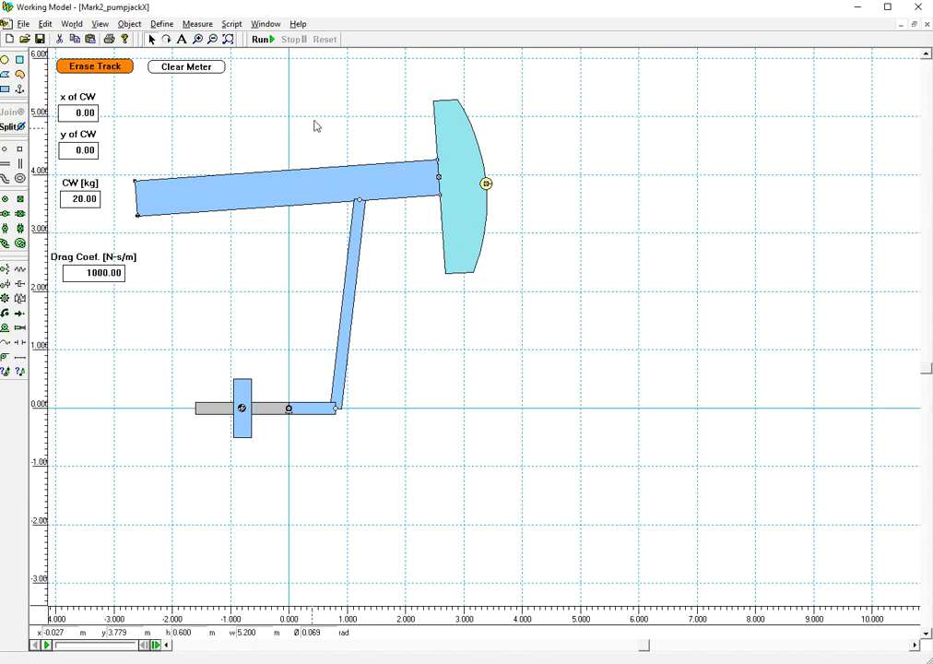
{"action": "left_click", "coordinate": [198, 24]}
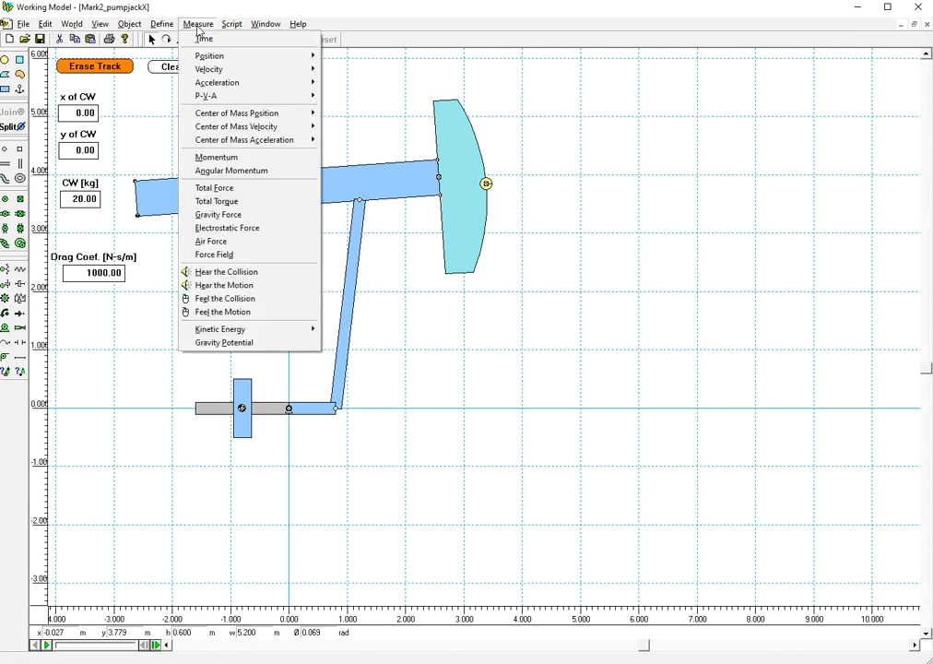
{"action": "mouse_move", "coordinate": [249, 58]}
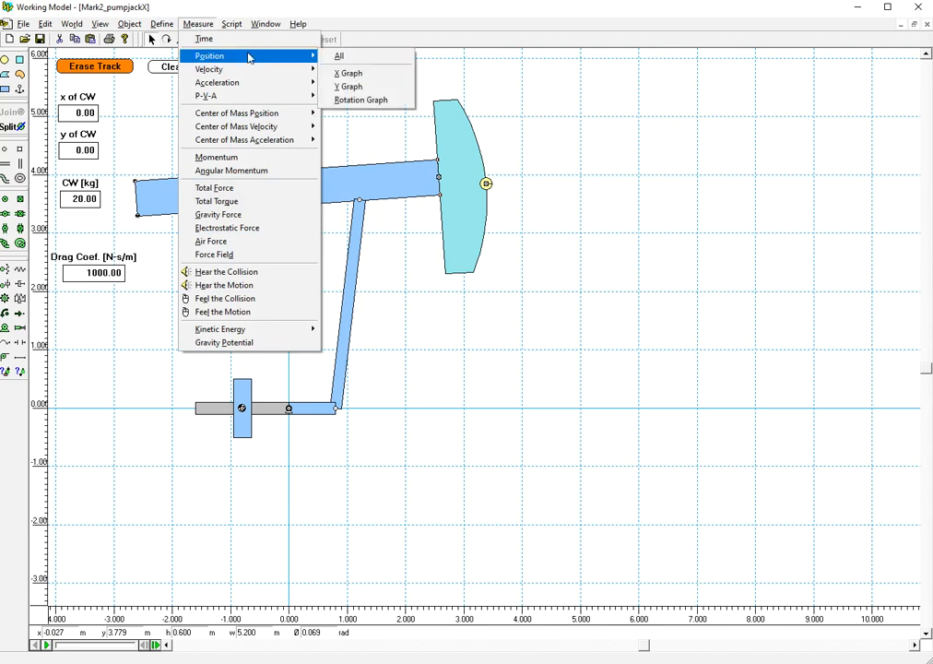
{"action": "left_click", "coordinate": [363, 101]}
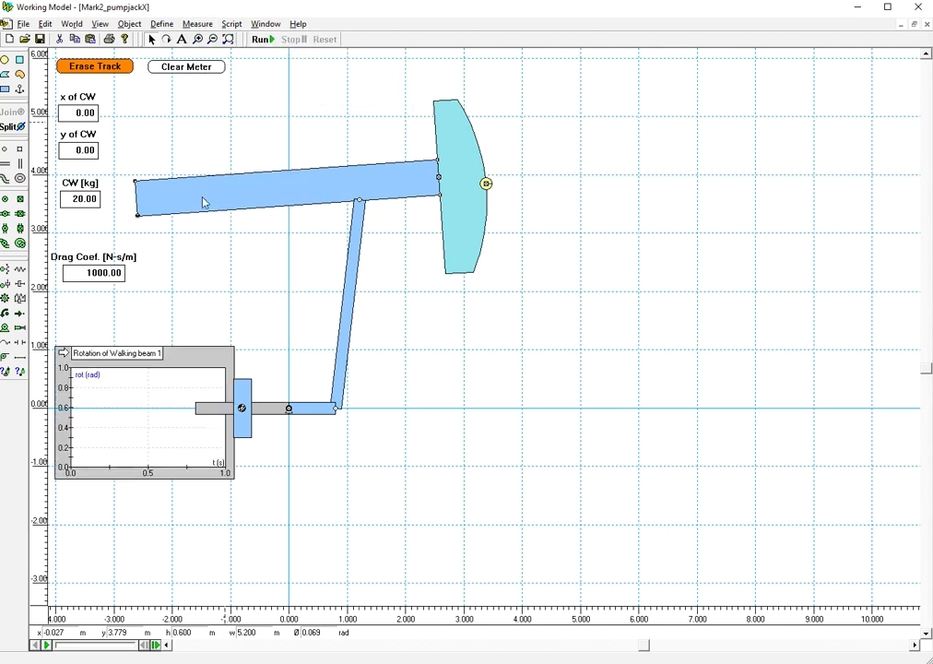
{"action": "left_click_drag", "start_coordinate": [200, 356], "coordinate": [694, 76]}
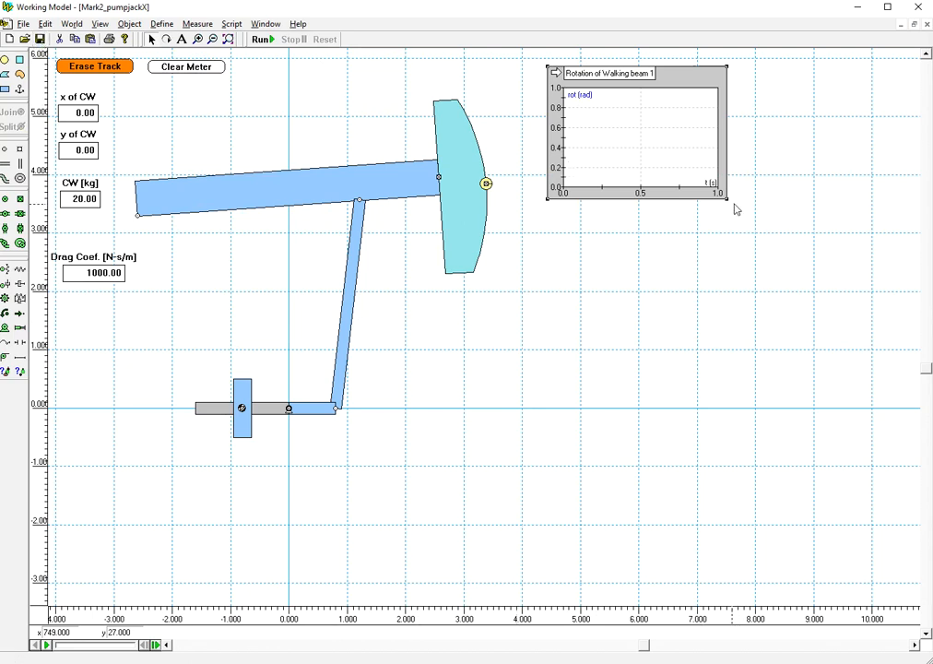
{"action": "left_click_drag", "start_coordinate": [727, 197], "coordinate": [835, 196]}
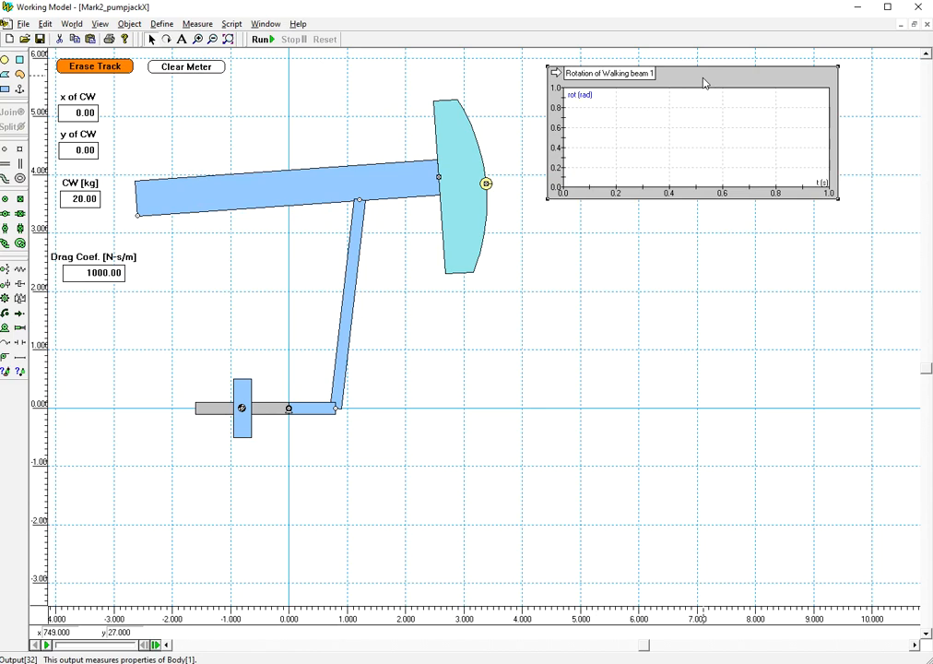
{"action": "double_click", "coordinate": [703, 83]}
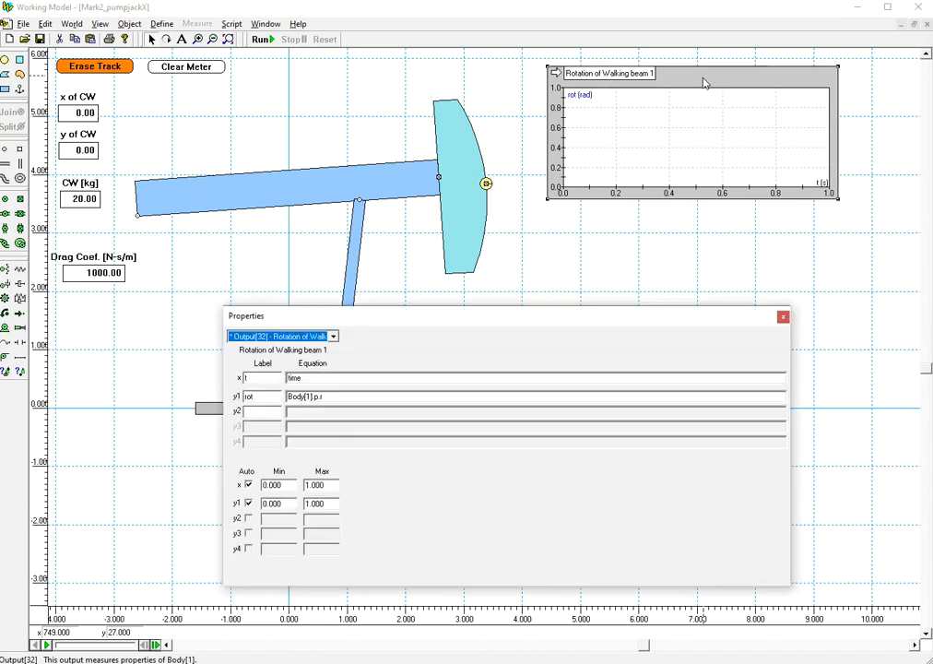
{"action": "left_click", "coordinate": [782, 318]}
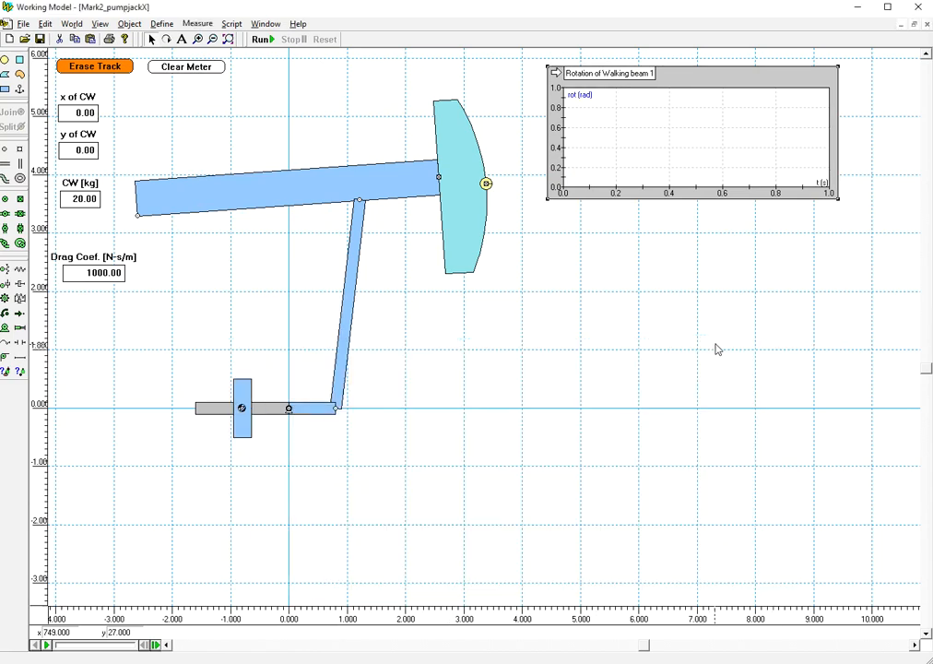
- Add a rotation graph for the blue crank and place it below the walking beam graph
{"action": "left_click", "coordinate": [311, 411]}
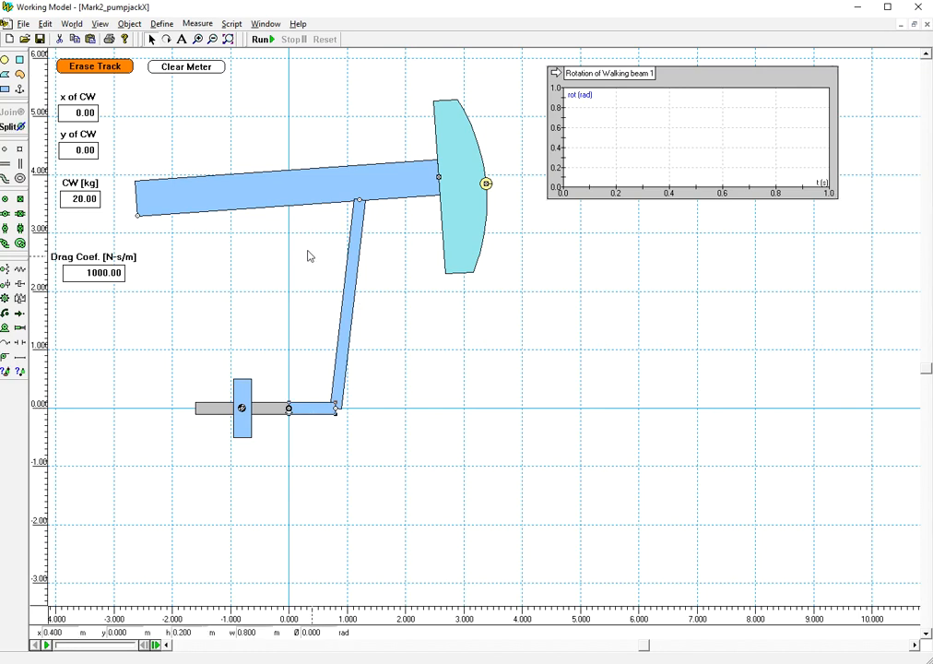
{"action": "left_click", "coordinate": [209, 28]}
{"action": "mouse_move", "coordinate": [267, 57]}
{"action": "left_click", "coordinate": [363, 108]}
{"action": "left_click_drag", "start_coordinate": [364, 74], "coordinate": [724, 314]}
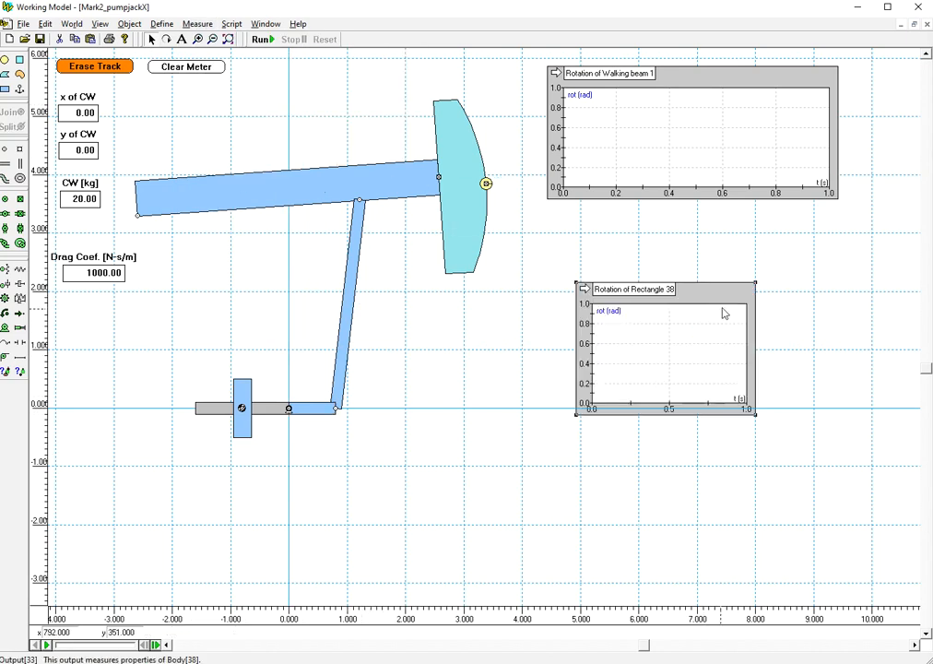
- Copy the crank graph's y1 equation Body[38].p.r and delete that graph
{"action": "double_click", "coordinate": [735, 291]}
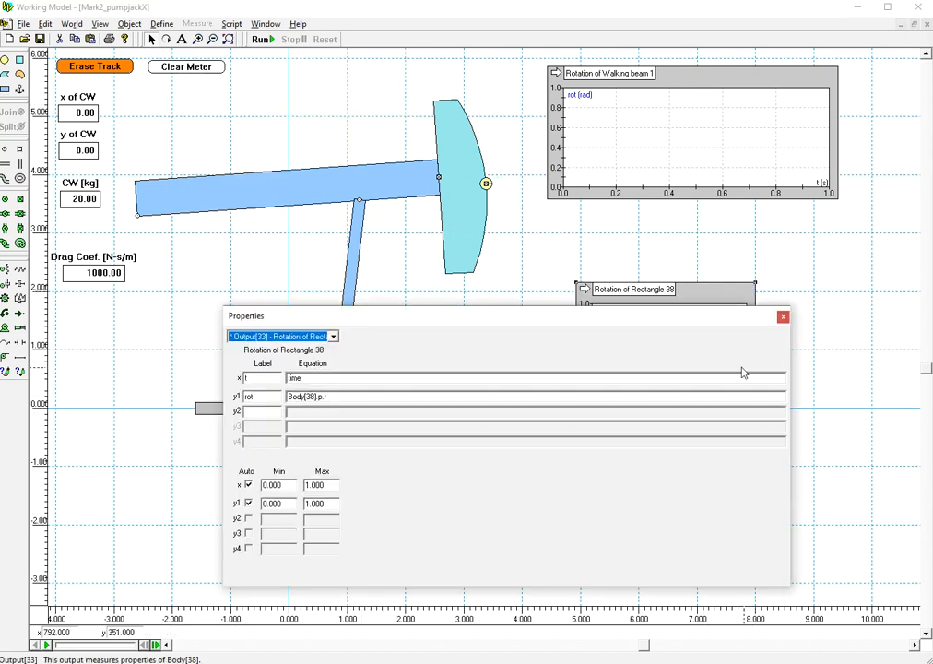
{"action": "double_click", "coordinate": [353, 395]}
{"action": "key", "text": "ctrl+c"}
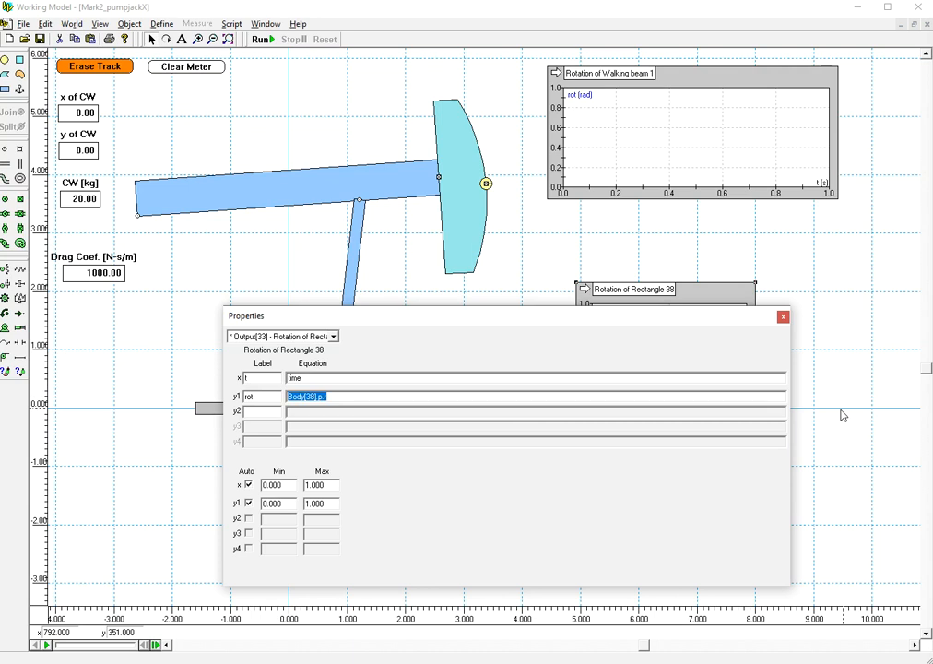
{"action": "left_click", "coordinate": [783, 317]}
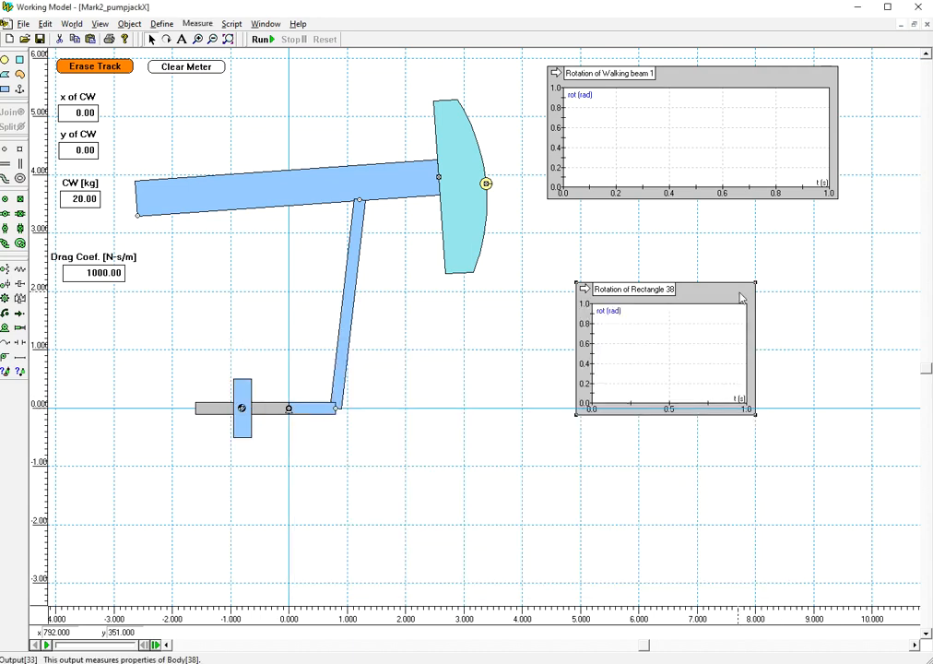
{"action": "key", "text": "Delete"}
- Plot the walking beam graph against Body[38].p.r with x label Theta_2 and y1 label Theta_4, and enlarge the graph
{"action": "double_click", "coordinate": [734, 87]}
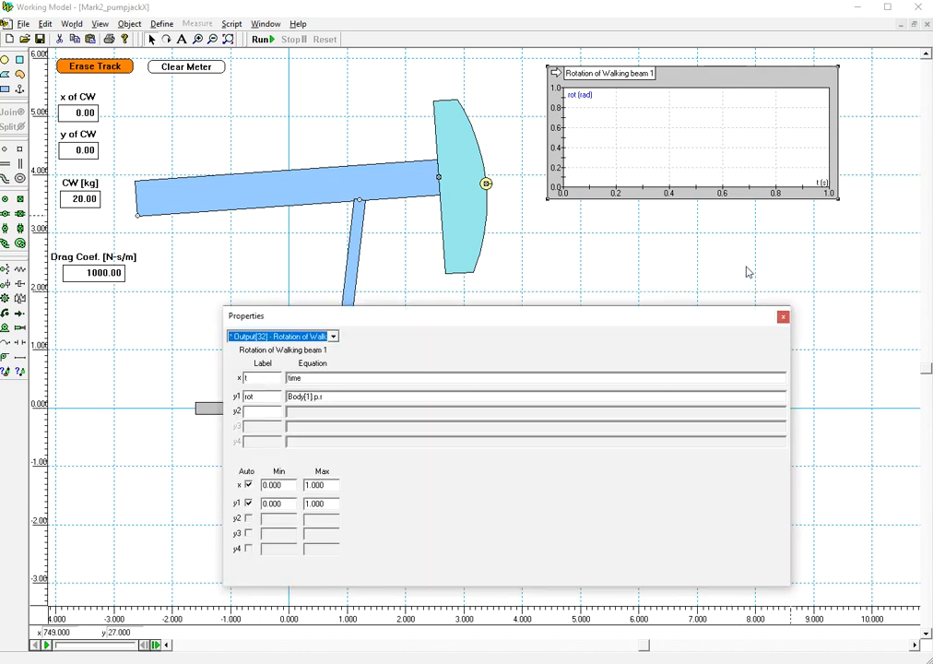
{"action": "left_click_drag", "start_coordinate": [324, 380], "coordinate": [263, 370]}
{"action": "key", "text": "ctrl+v"}
{"action": "double_click", "coordinate": [265, 376]}
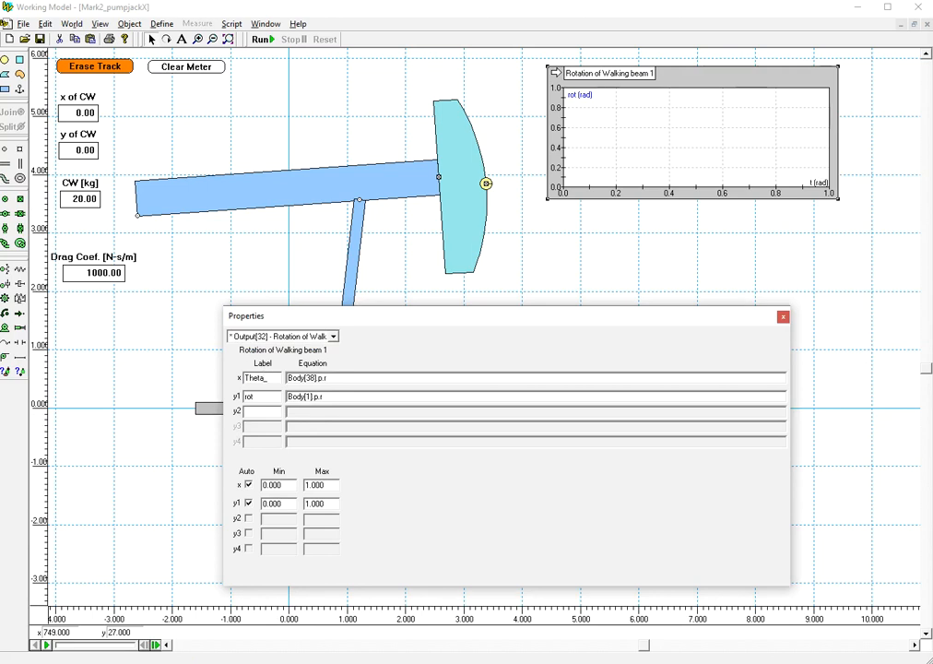
{"action": "double_click", "coordinate": [270, 397]}
{"action": "left_click", "coordinate": [783, 316]}
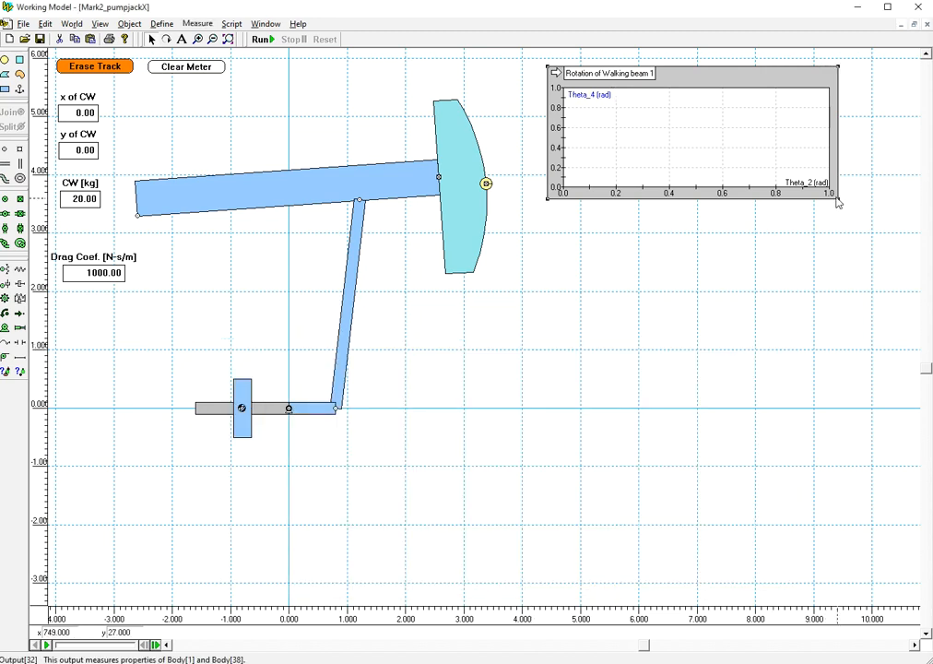
{"action": "left_click_drag", "start_coordinate": [838, 205], "coordinate": [882, 221]}
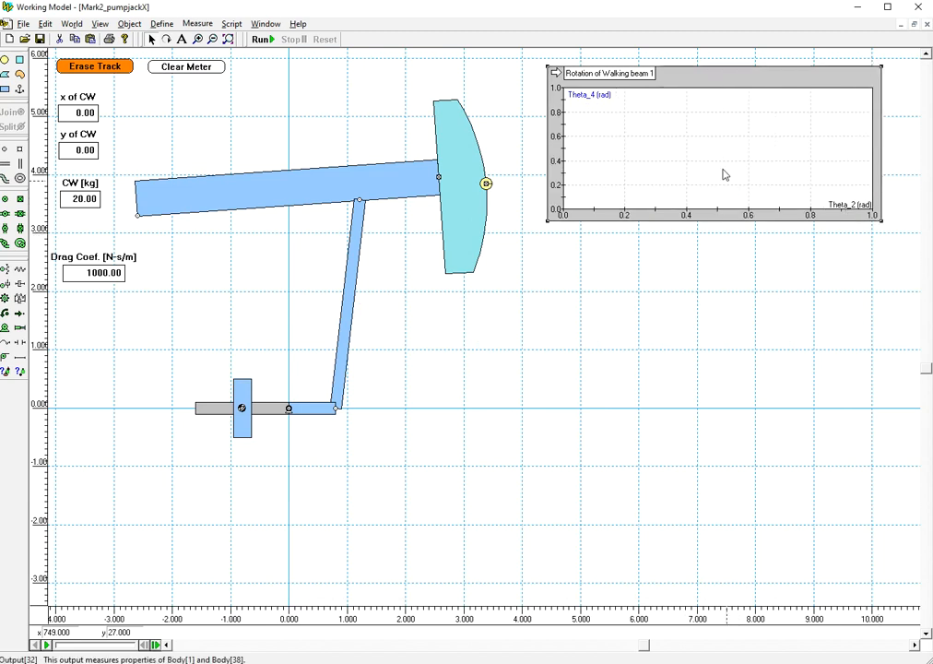
- Convert the walking beam graph's equations to degrees: x to Body[38].p.r*180/pi and y1 to Body[1].p.r*180/pi
{"action": "double_click", "coordinate": [703, 79]}
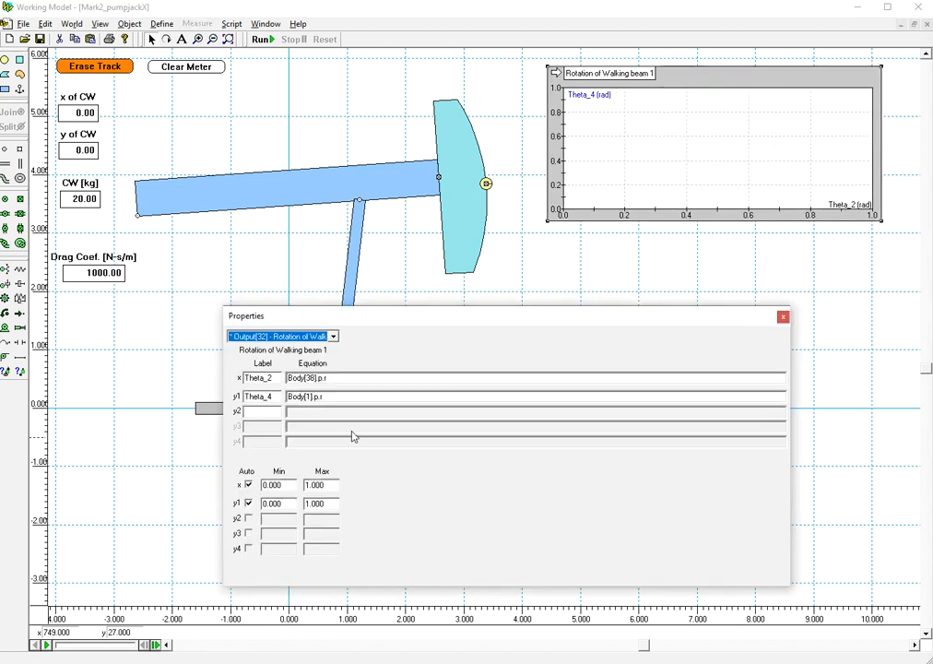
{"action": "left_click", "coordinate": [398, 378]}
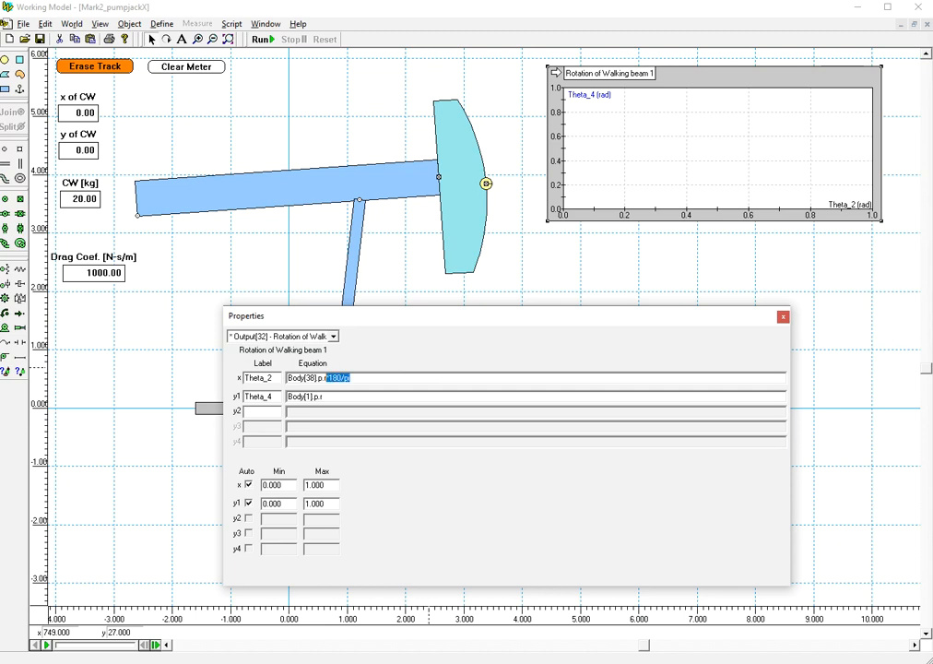
{"action": "left_click", "coordinate": [362, 396]}
{"action": "left_click", "coordinate": [363, 396]}
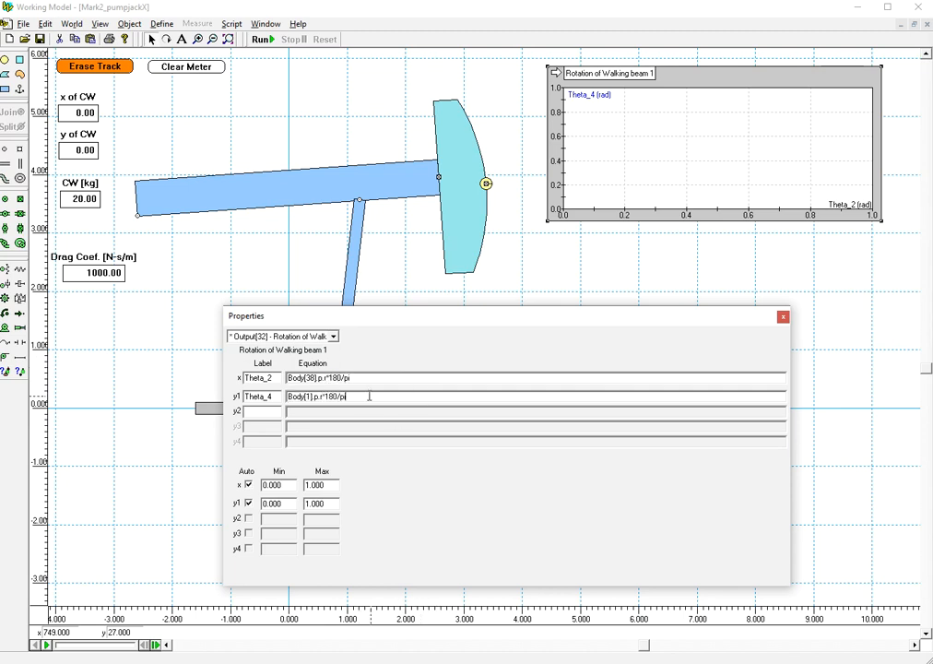
{"action": "left_click", "coordinate": [783, 316]}
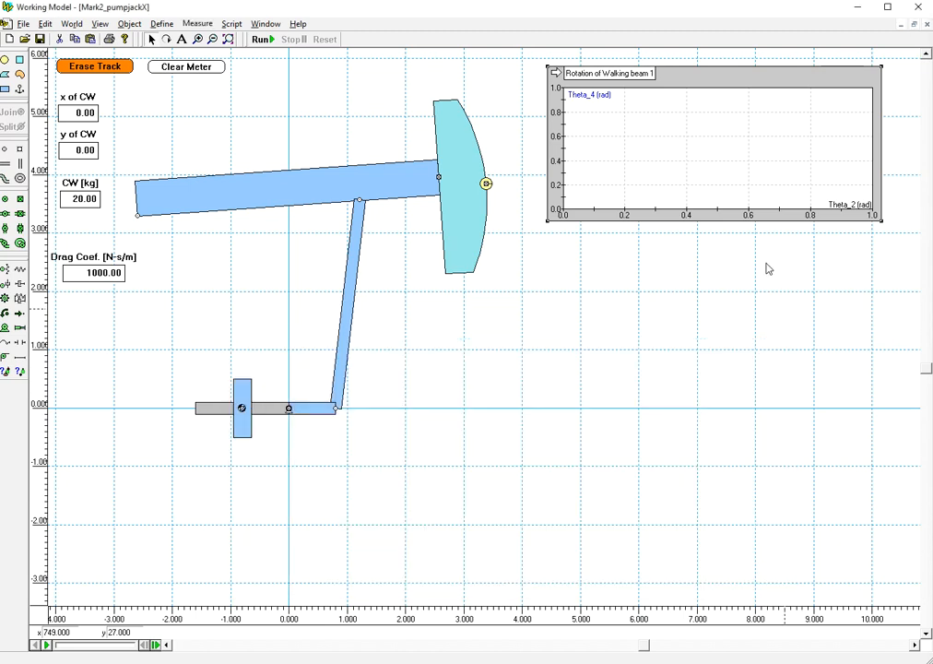
- Hide the automatic units on the walking beam rotation graph in its appearance settings
{"action": "double_click", "coordinate": [728, 86]}
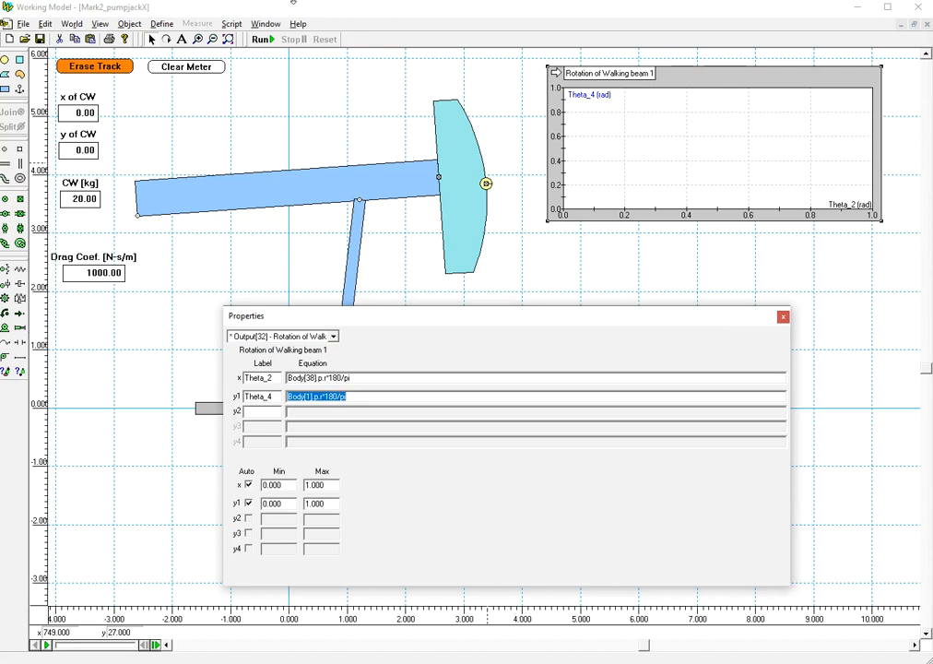
{"action": "left_click", "coordinate": [265, 26]}
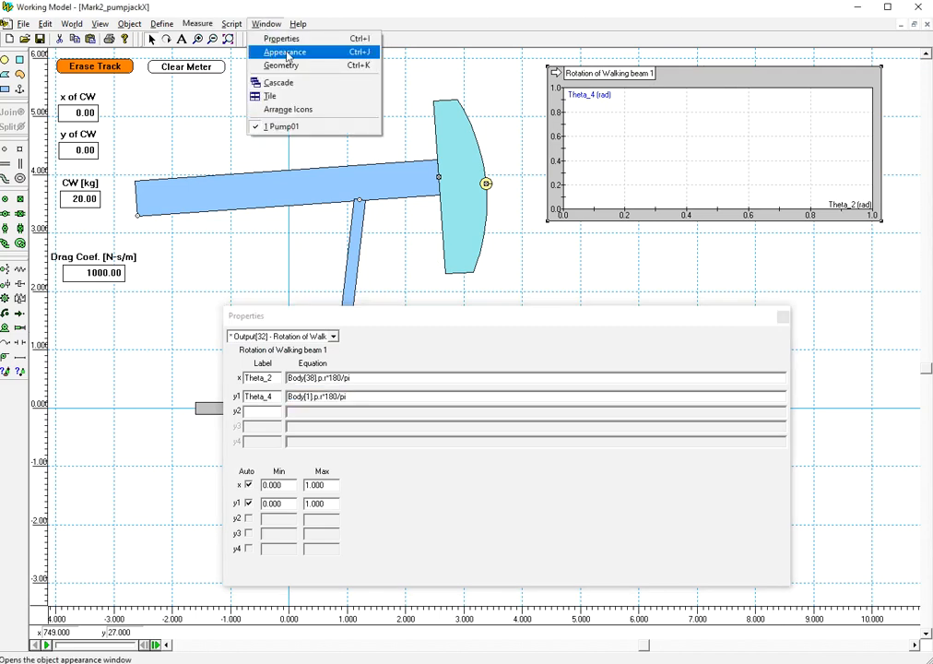
{"action": "left_click", "coordinate": [285, 53]}
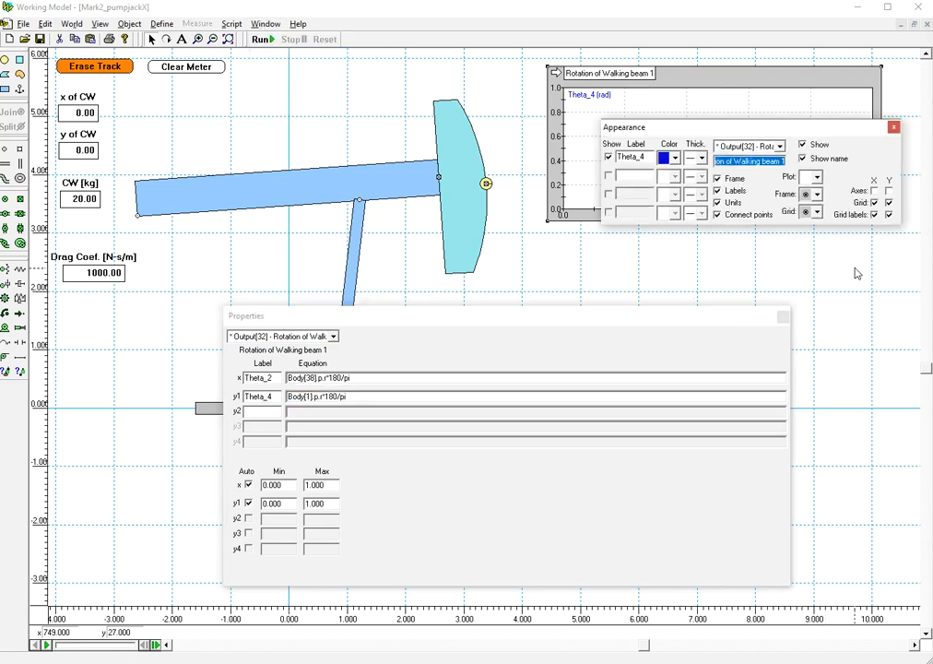
{"action": "left_click", "coordinate": [718, 202]}
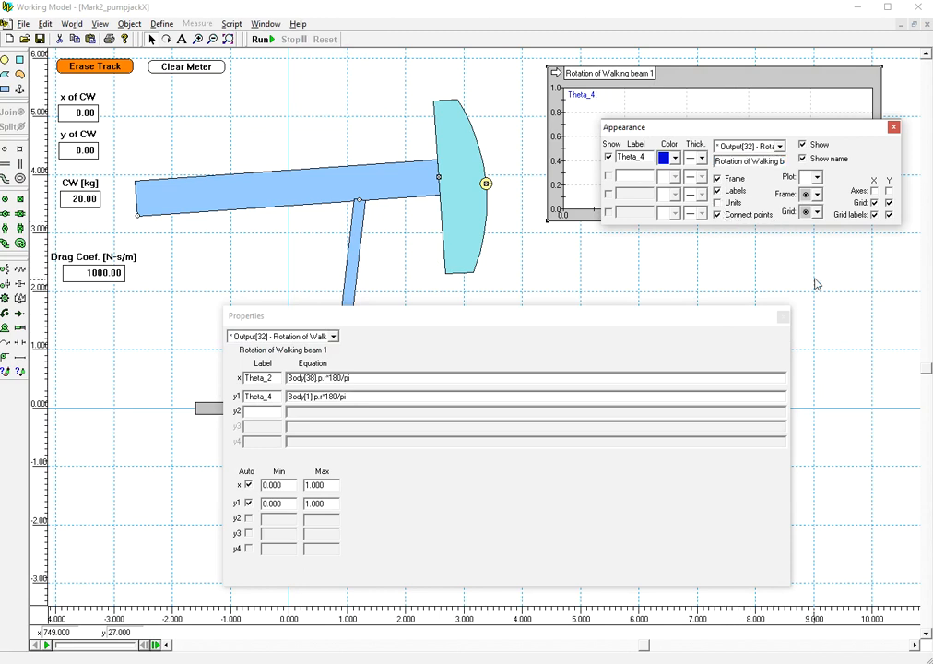
{"action": "left_click", "coordinate": [894, 129]}
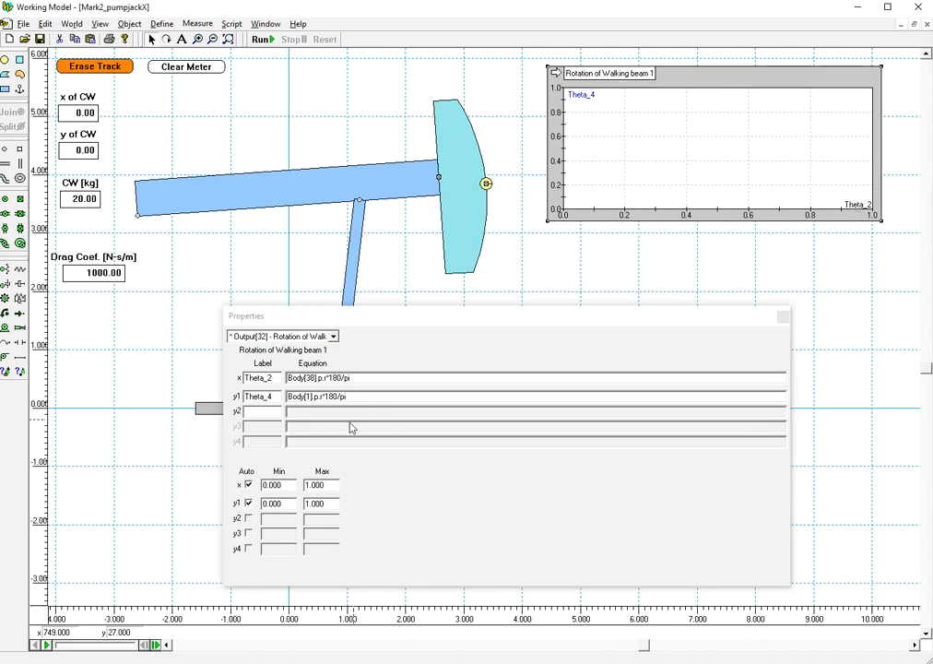
- Label the graph's x axis Theta_2 [deg] and its y1 axis Theta_4 [deg]
{"action": "left_click", "coordinate": [292, 378]}
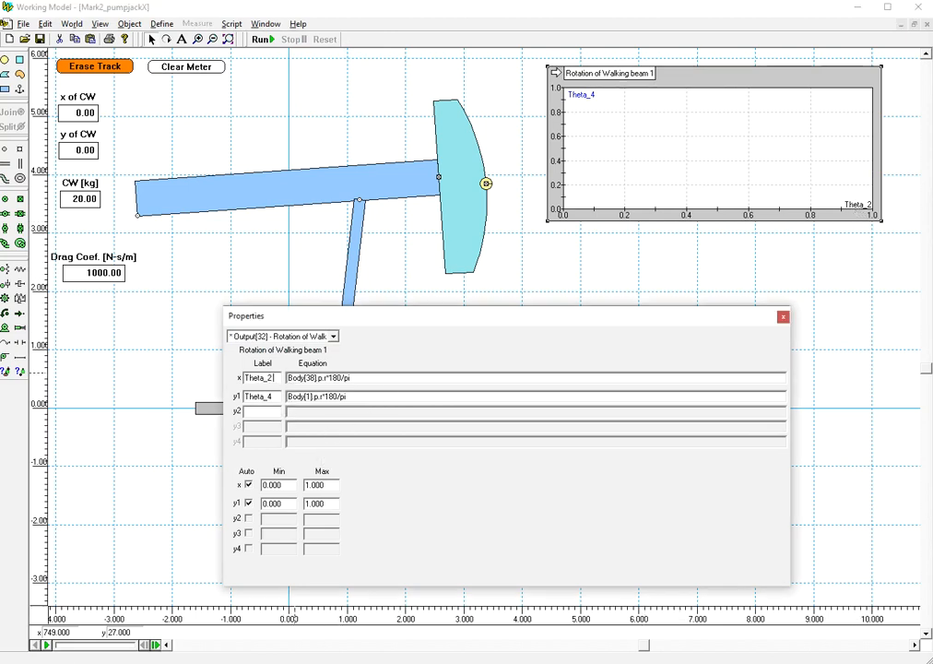
{"action": "type", "text": "deg"}
{"action": "left_click", "coordinate": [279, 394]}
{"action": "key", "text": "Right"}
{"action": "type", "text": "[deg"}
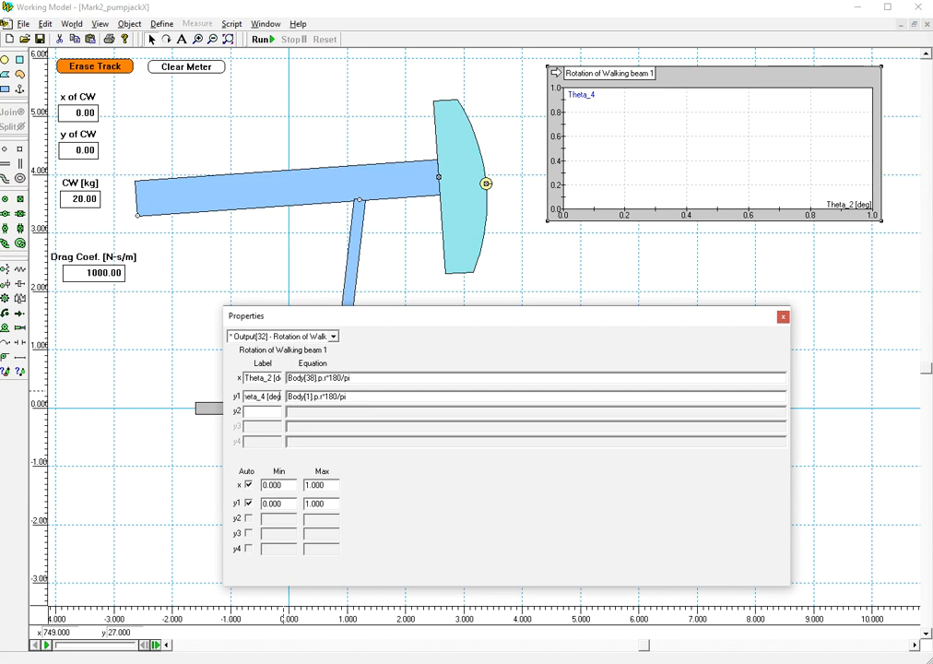
{"action": "left_click", "coordinate": [782, 316]}
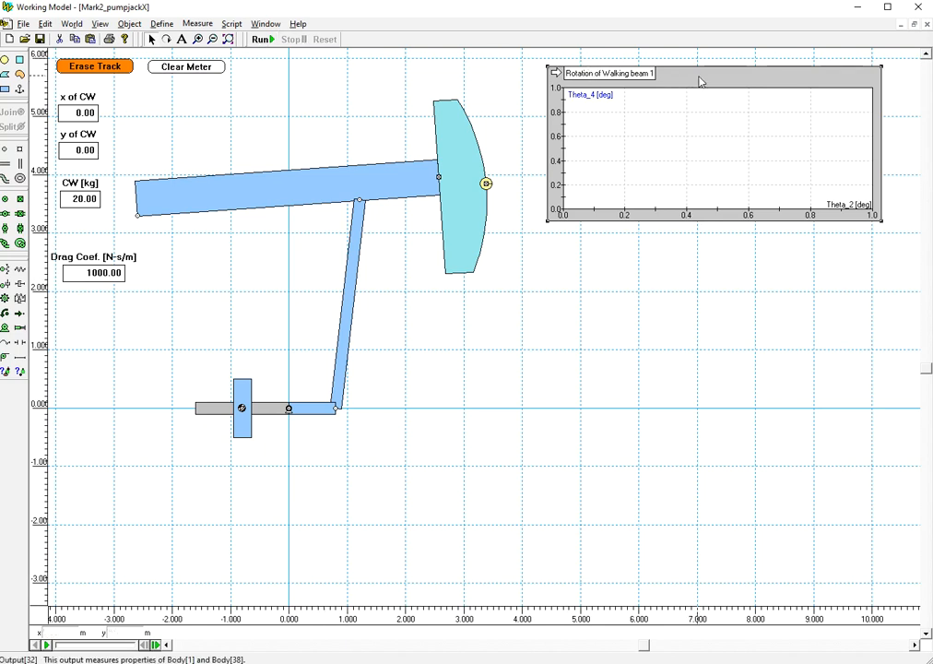
- Rename the rotation graph as "Rotation of walking beam"
{"action": "left_click", "coordinate": [265, 24]}
{"action": "left_click", "coordinate": [285, 51]}
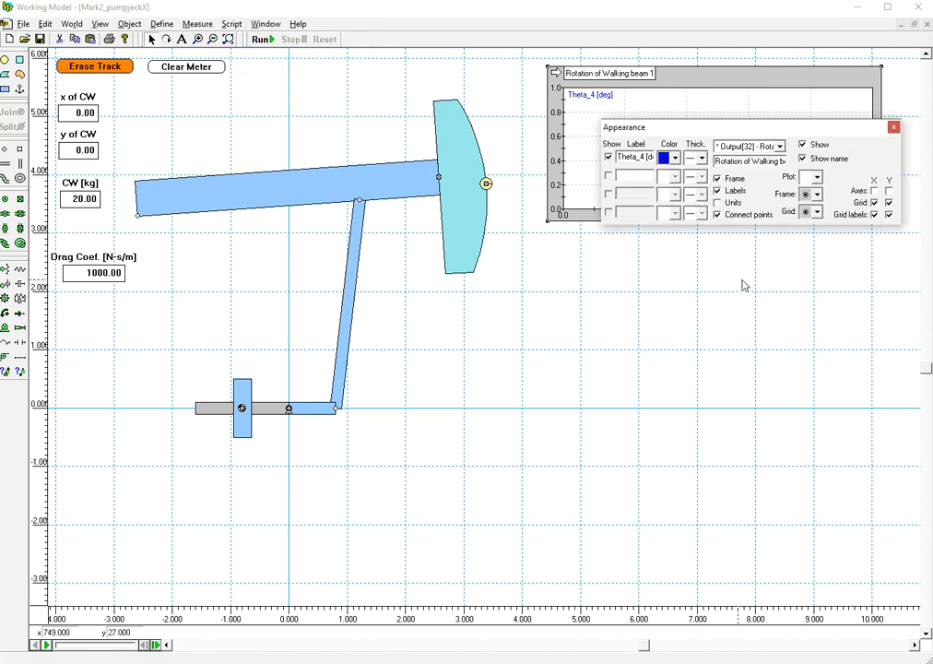
{"action": "left_click", "coordinate": [891, 131]}
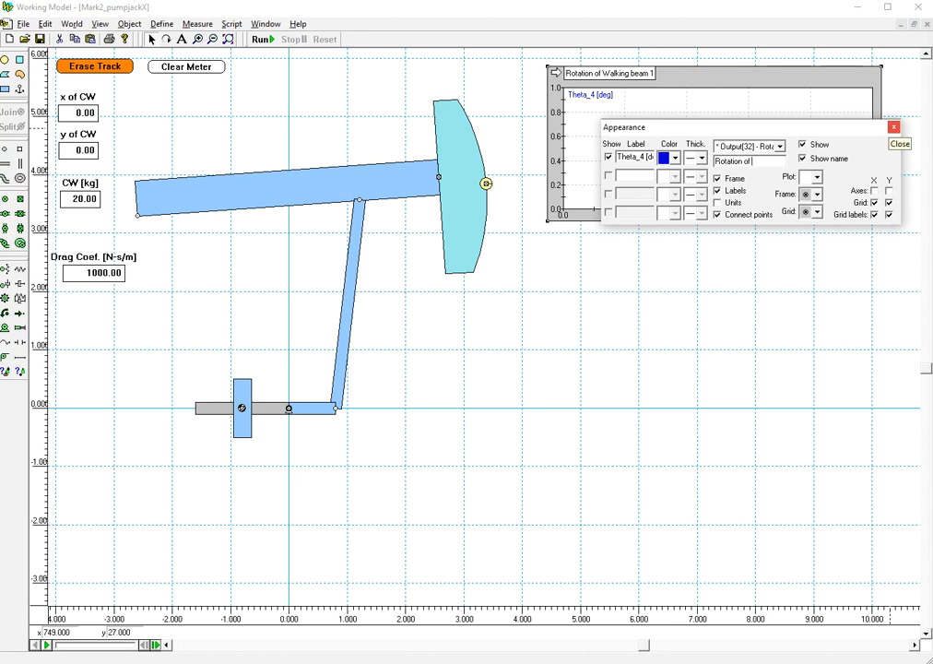
{"action": "type", "text": "a"}
{"action": "type", "text": "lking beam"}
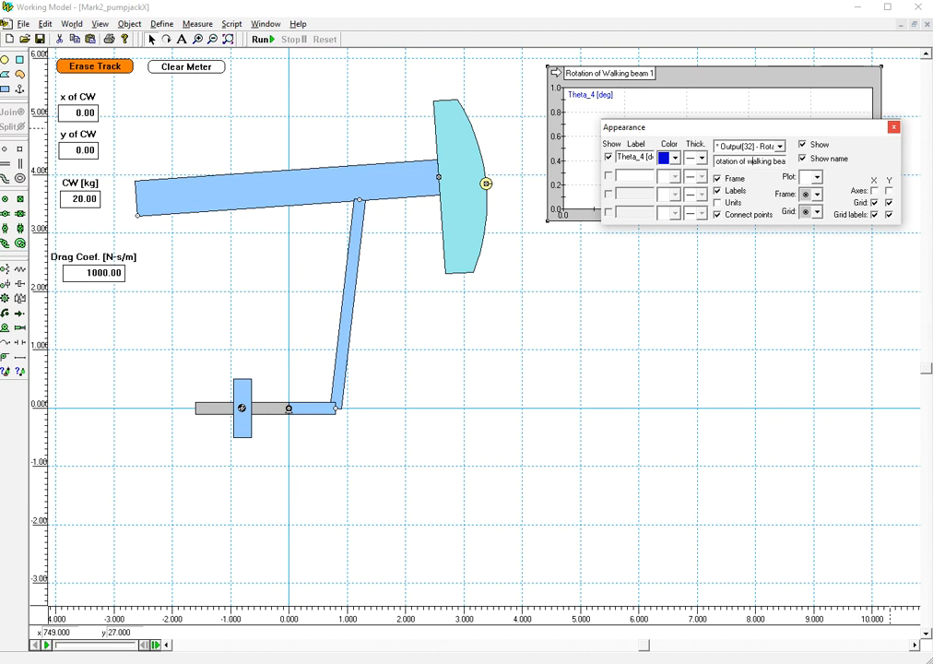
{"action": "left_click_drag", "start_coordinate": [832, 130], "coordinate": [601, 292]}
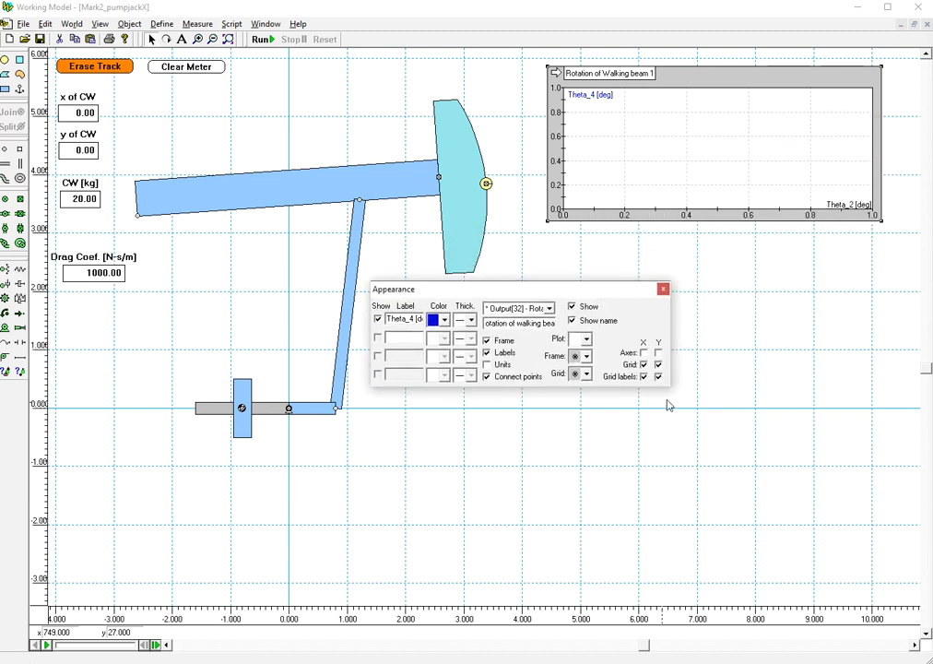
{"action": "left_click", "coordinate": [663, 289]}
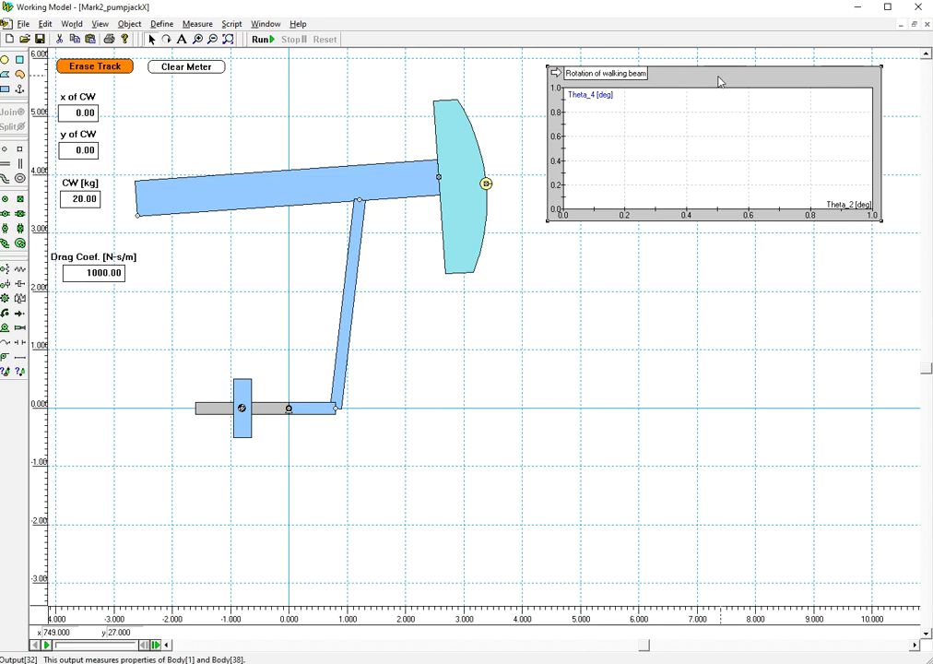
- Run the pumpjack simulation for part of a crank revolution, then stop and reset it
{"action": "left_click", "coordinate": [261, 39]}
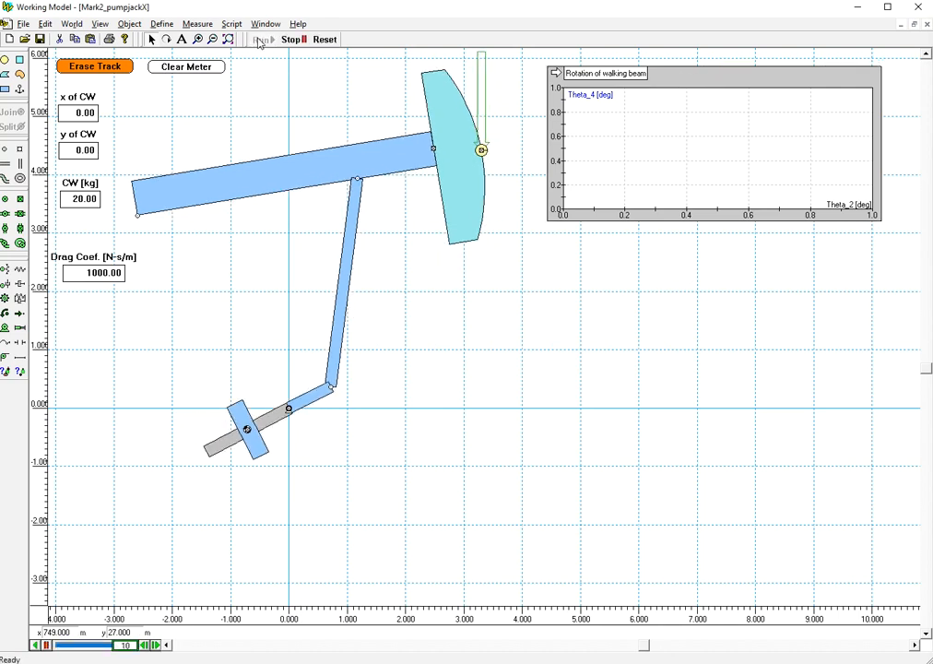
{"action": "left_click", "coordinate": [291, 39]}
{"action": "left_click", "coordinate": [324, 38]}
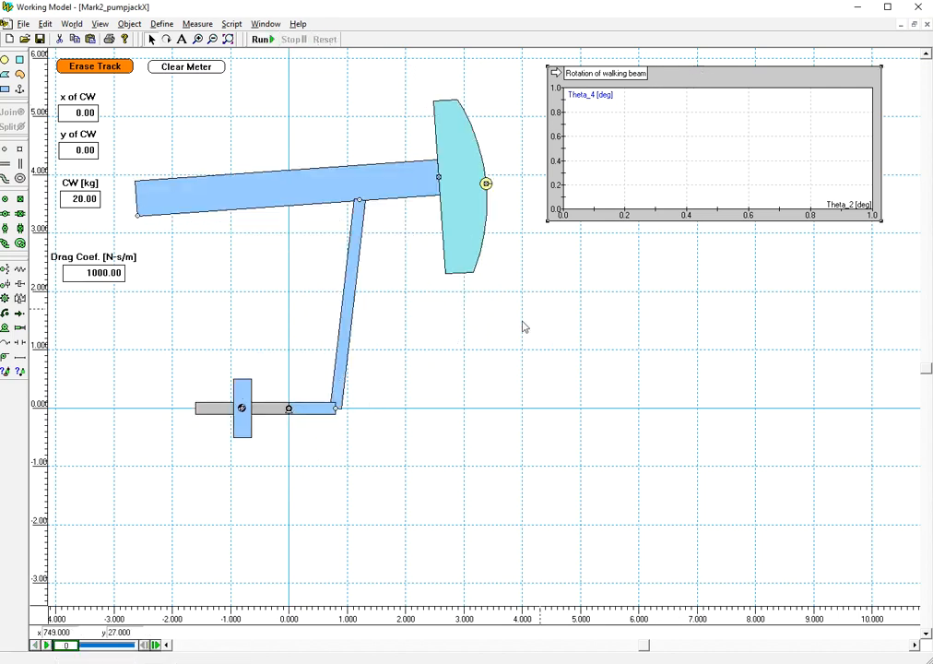
- Turn off automatic scaling for both graph axes and set x from 0 to 360 and y1 from -20 to 20
{"action": "double_click", "coordinate": [754, 89]}
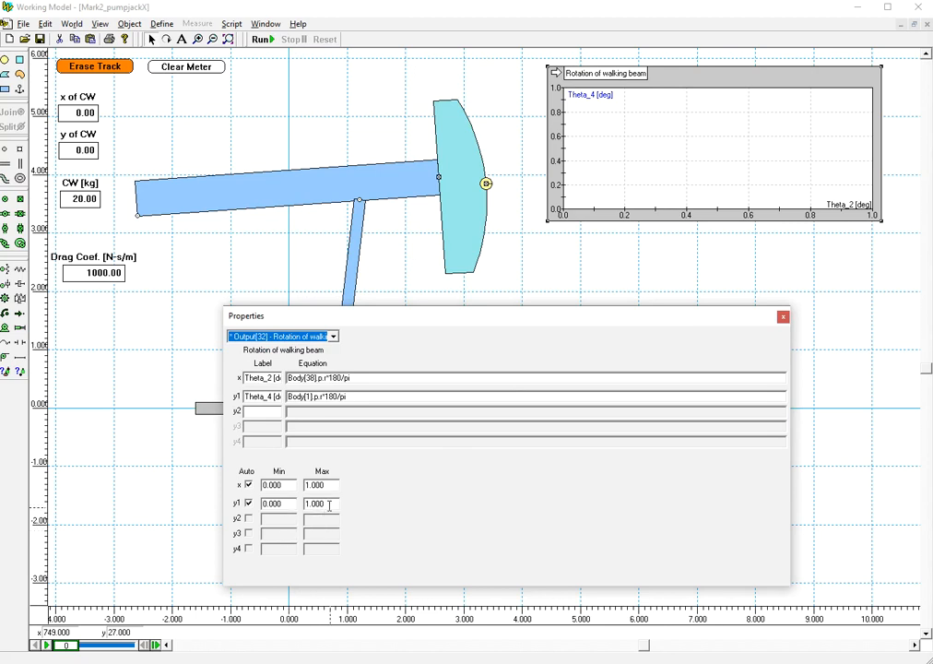
{"action": "left_click_drag", "start_coordinate": [335, 485], "coordinate": [297, 483]}
{"action": "type", "text": "360"}
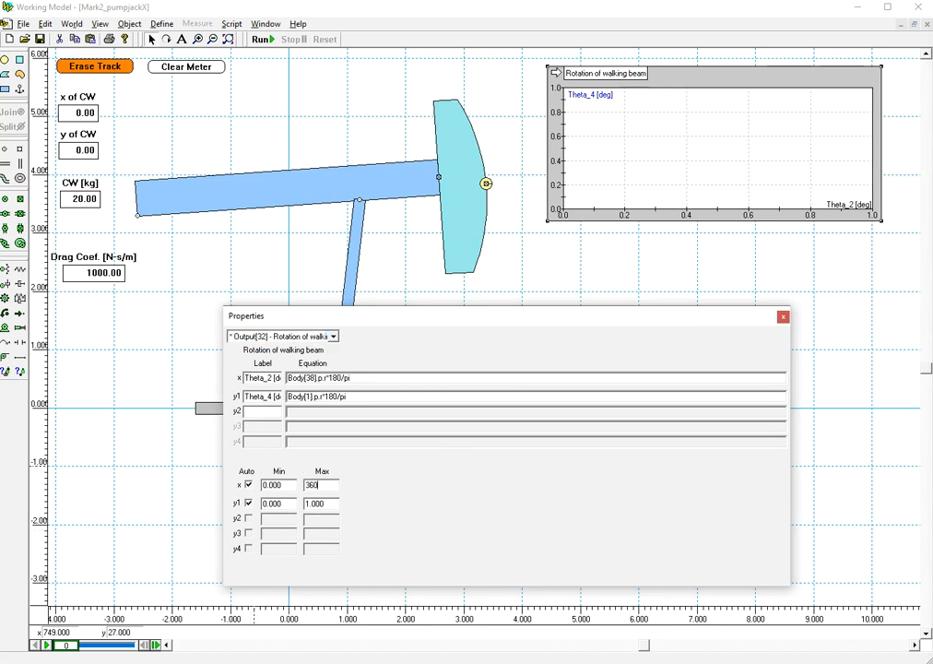
{"action": "left_click", "coordinate": [248, 485]}
{"action": "left_click", "coordinate": [248, 502]}
{"action": "key", "text": "Tab"}
{"action": "type", "text": "-"}
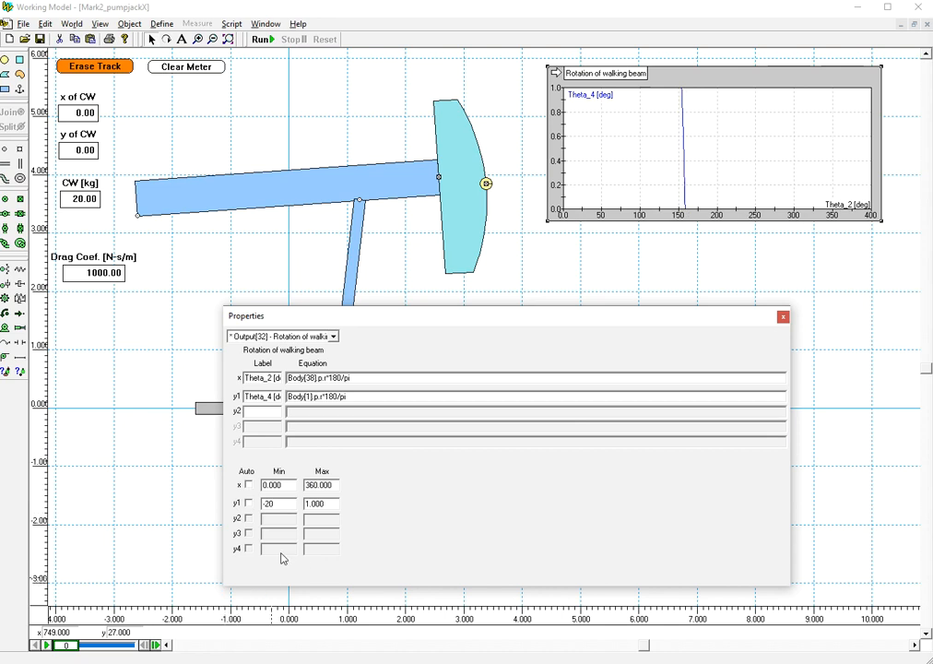
{"action": "left_click", "coordinate": [332, 502]}
{"action": "type", "text": "20"}
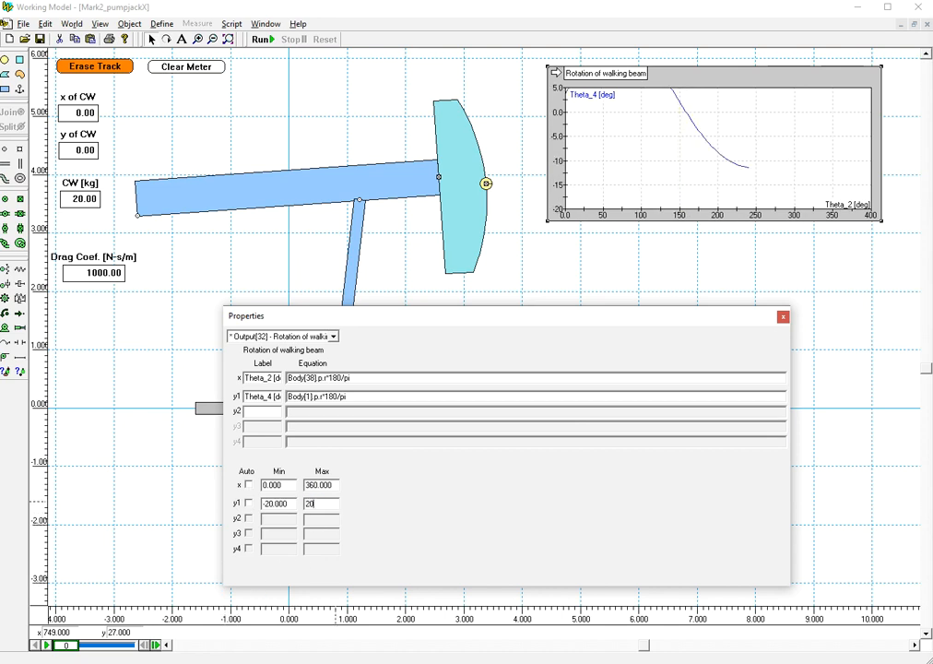
{"action": "left_click", "coordinate": [337, 486]}
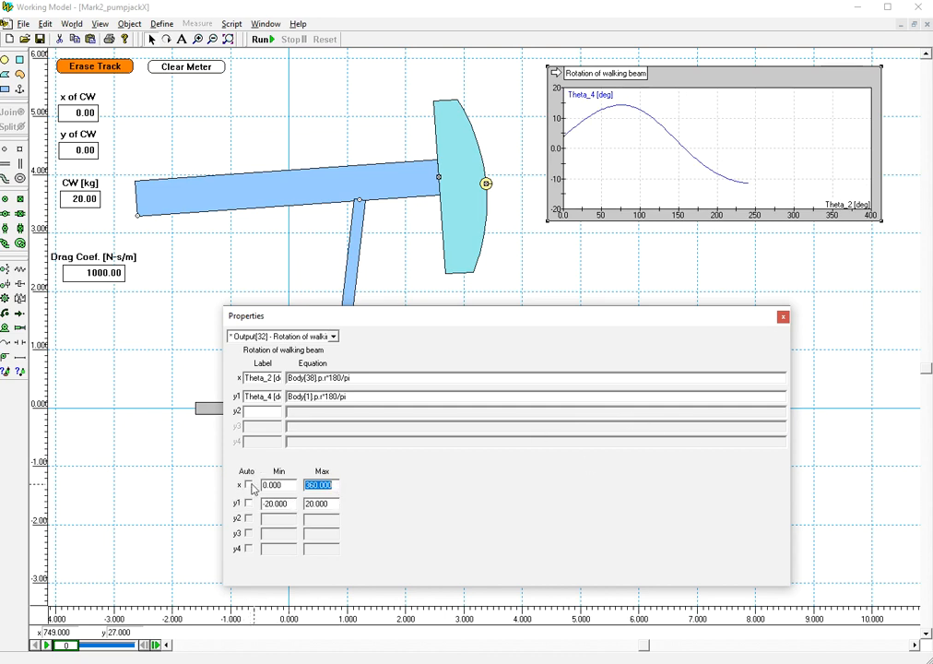
{"action": "left_click", "coordinate": [783, 317]}
- Run the simulation through one full crank revolution, reset it, and check the pause control condition
{"action": "left_click", "coordinate": [262, 40]}
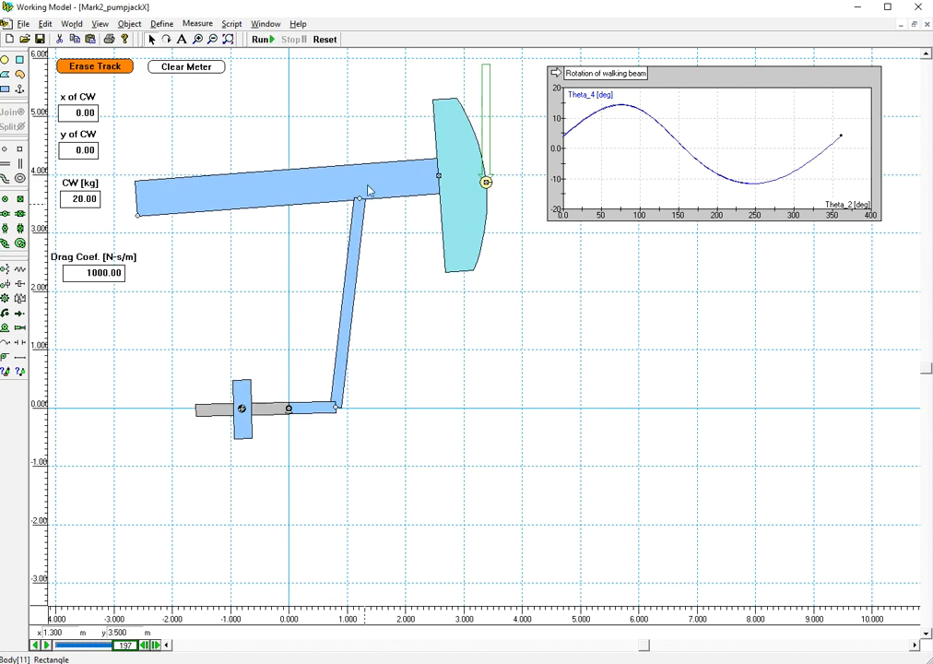
{"action": "left_click", "coordinate": [328, 40]}
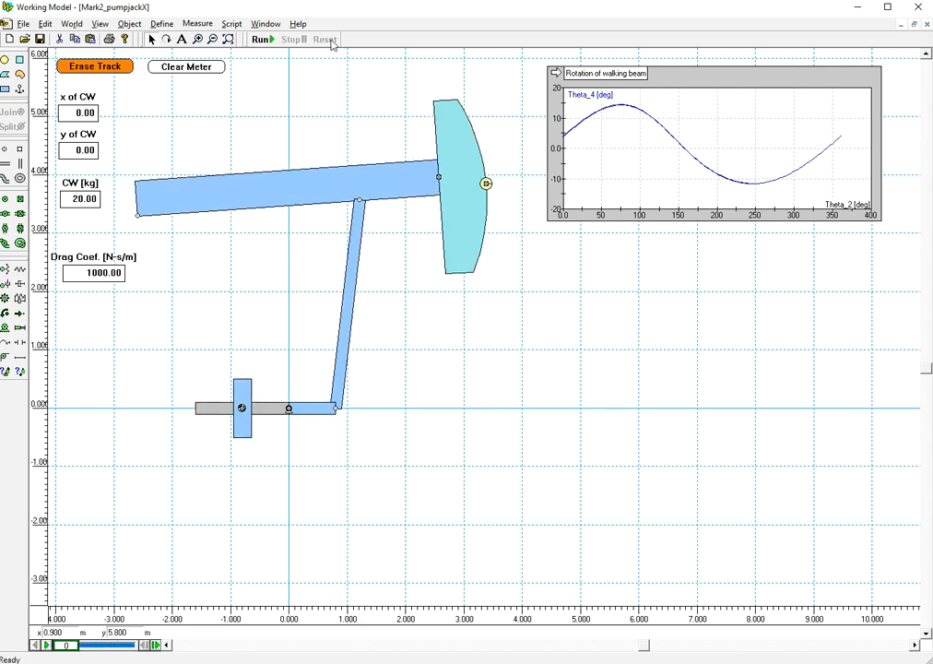
{"action": "left_click", "coordinate": [70, 24]}
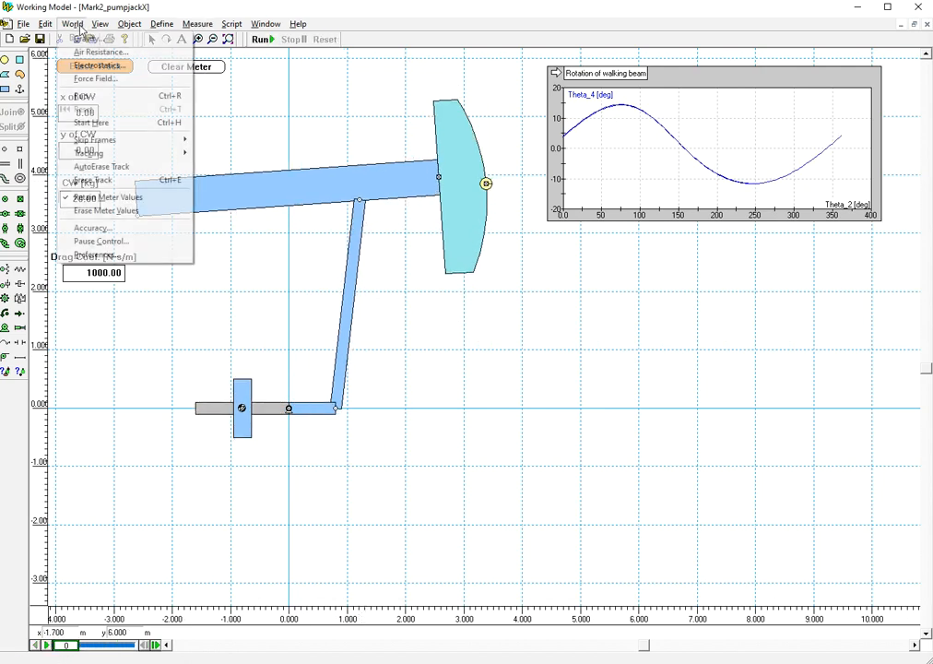
{"action": "left_click", "coordinate": [107, 242]}
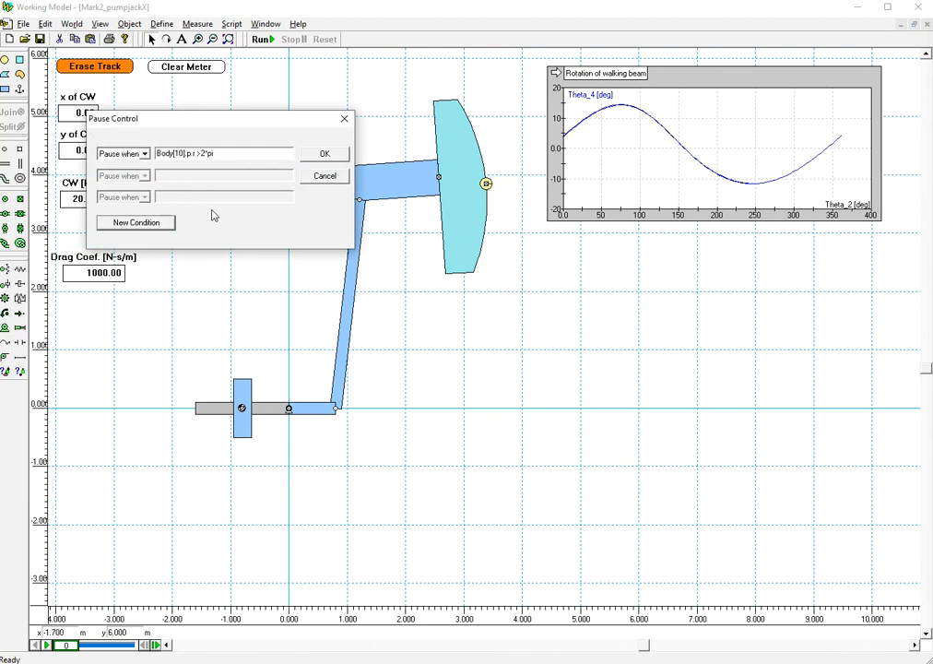
{"action": "left_click", "coordinate": [344, 119]}
- Check the body numbers of the blue crank and the grey counterweight arm against the body used in the pause condition
{"action": "double_click", "coordinate": [322, 408]}
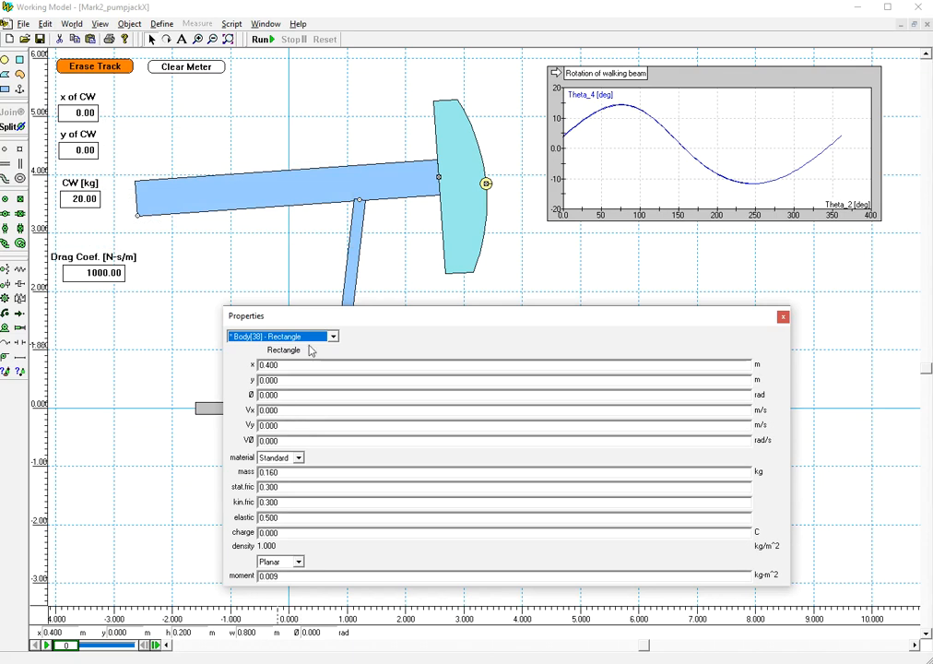
{"action": "left_click", "coordinate": [786, 317]}
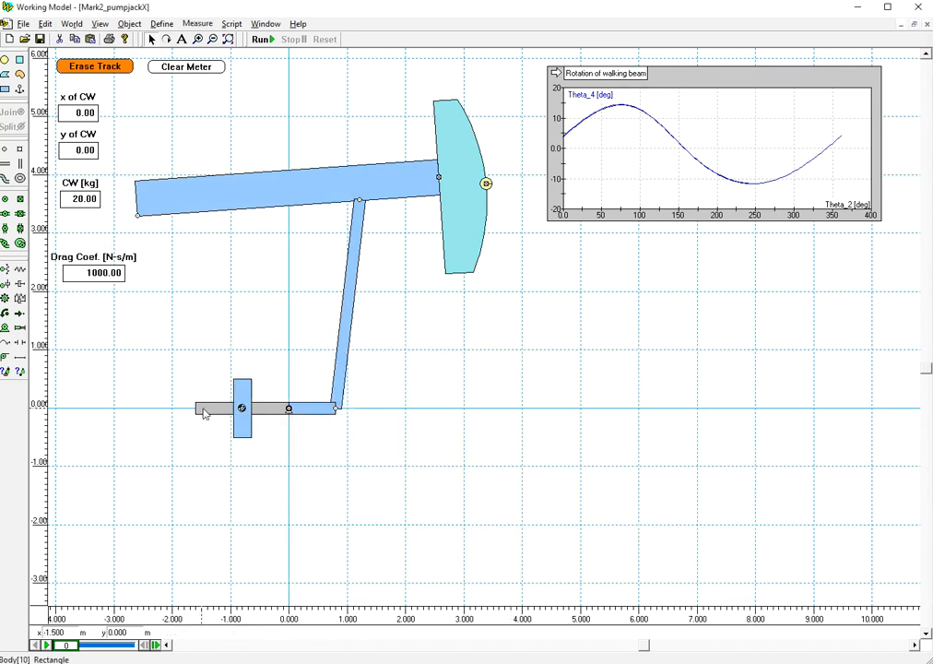
{"action": "double_click", "coordinate": [202, 412]}
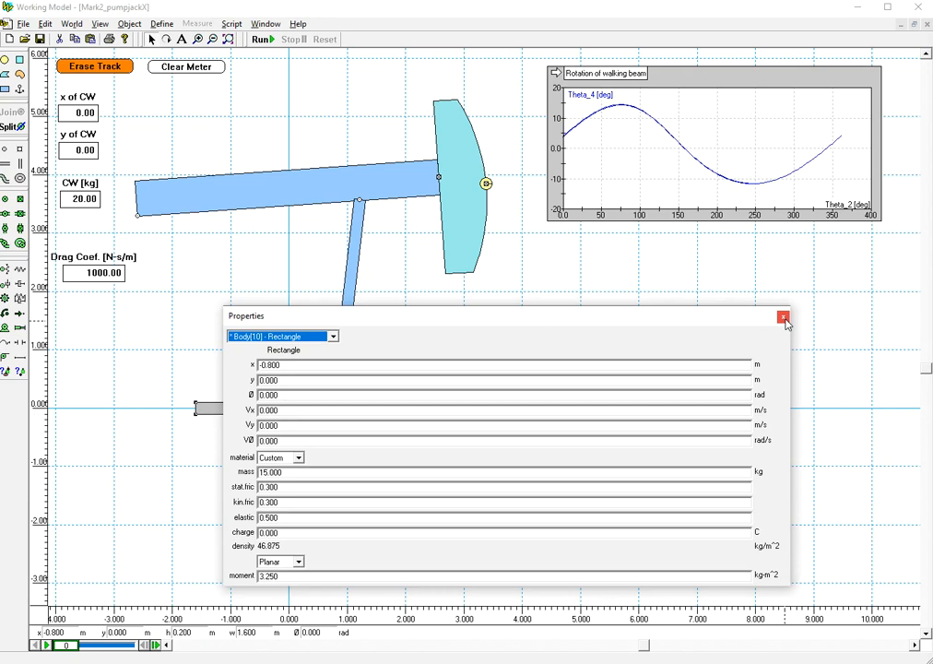
{"action": "left_click", "coordinate": [783, 317]}
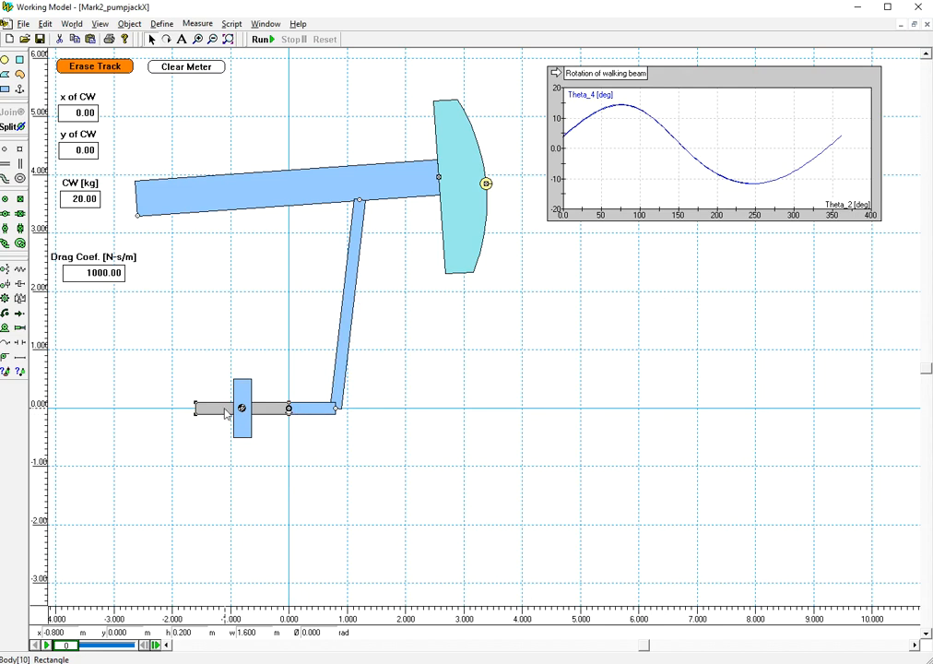
{"action": "double_click", "coordinate": [311, 416]}
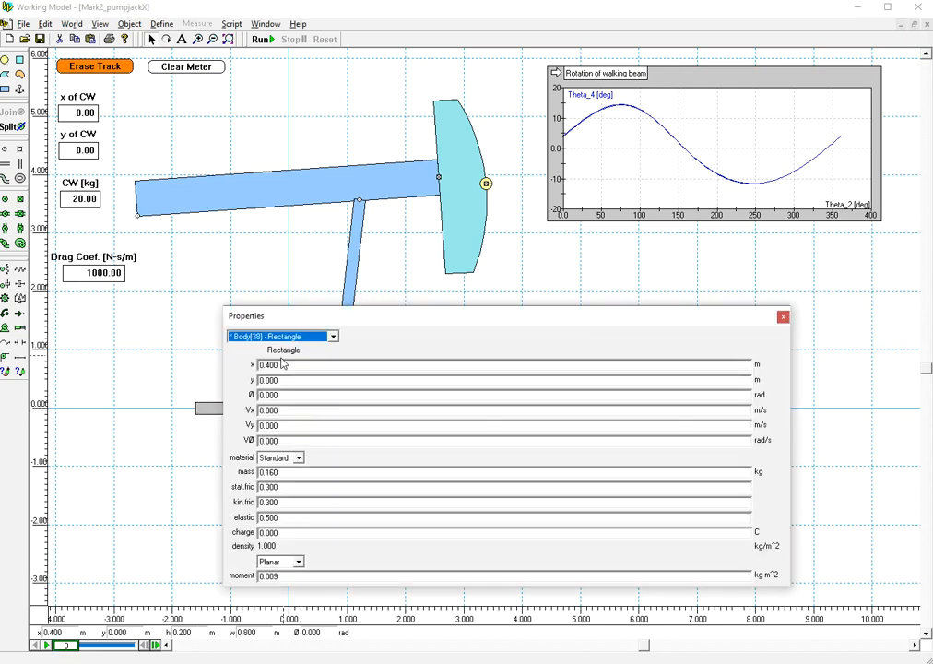
{"action": "left_click", "coordinate": [783, 316]}
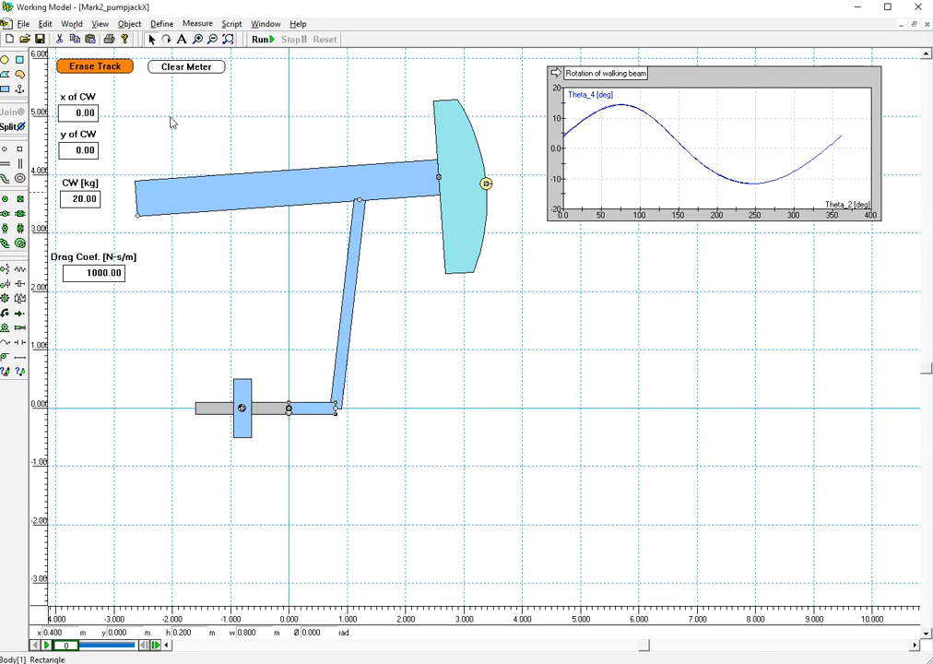
{"action": "left_click", "coordinate": [263, 410]}
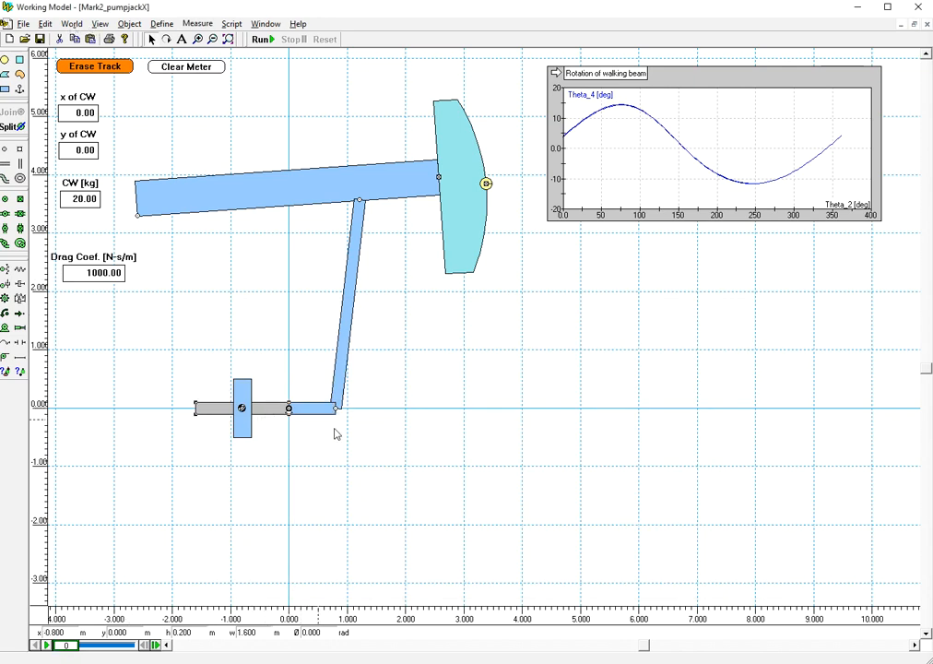
{"action": "left_click", "coordinate": [346, 440]}
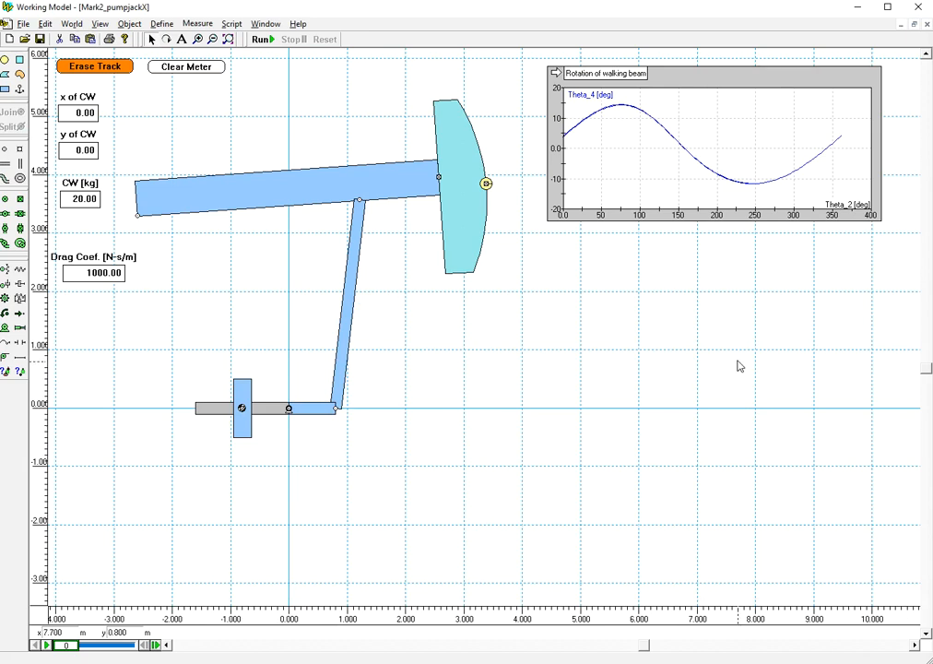
- Move the walking beam graph slightly closer to the pumpjack head, make it a little wider and shorter, and open its properties
{"action": "left_click_drag", "start_coordinate": [703, 83], "coordinate": [682, 74]}
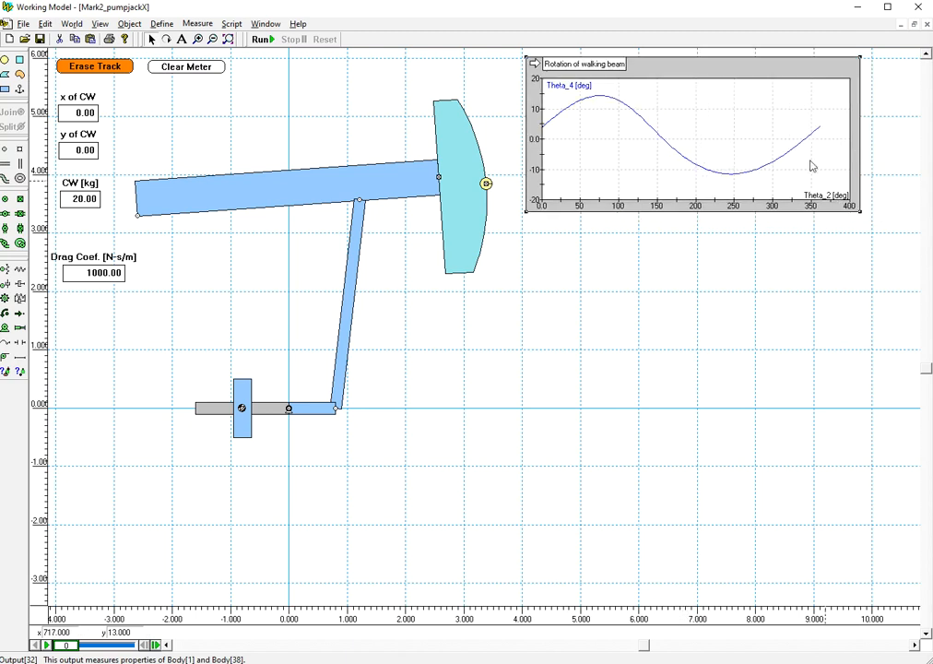
{"action": "left_click_drag", "start_coordinate": [860, 210], "coordinate": [866, 199]}
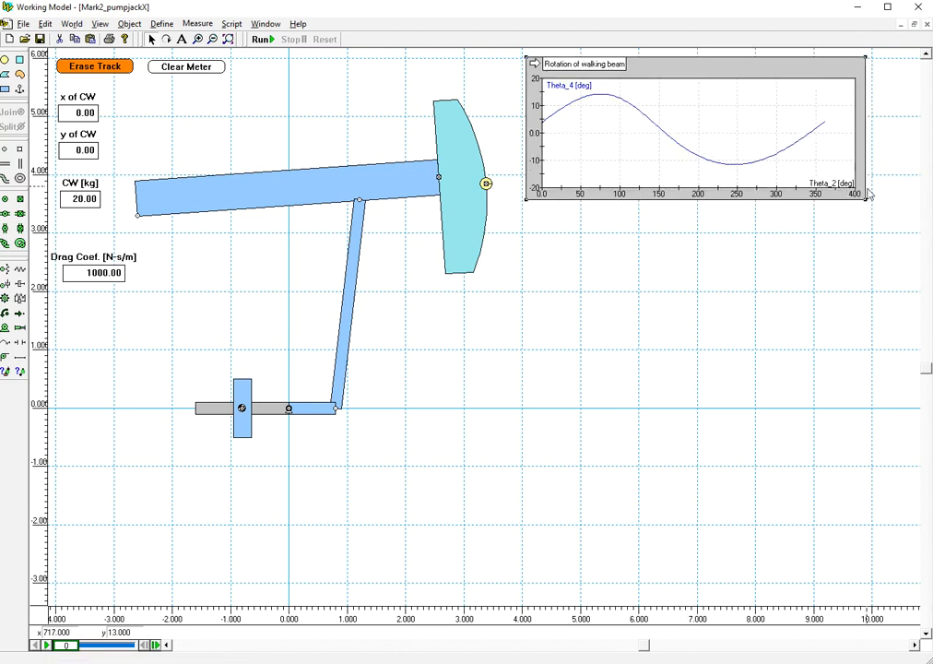
{"action": "double_click", "coordinate": [726, 83]}
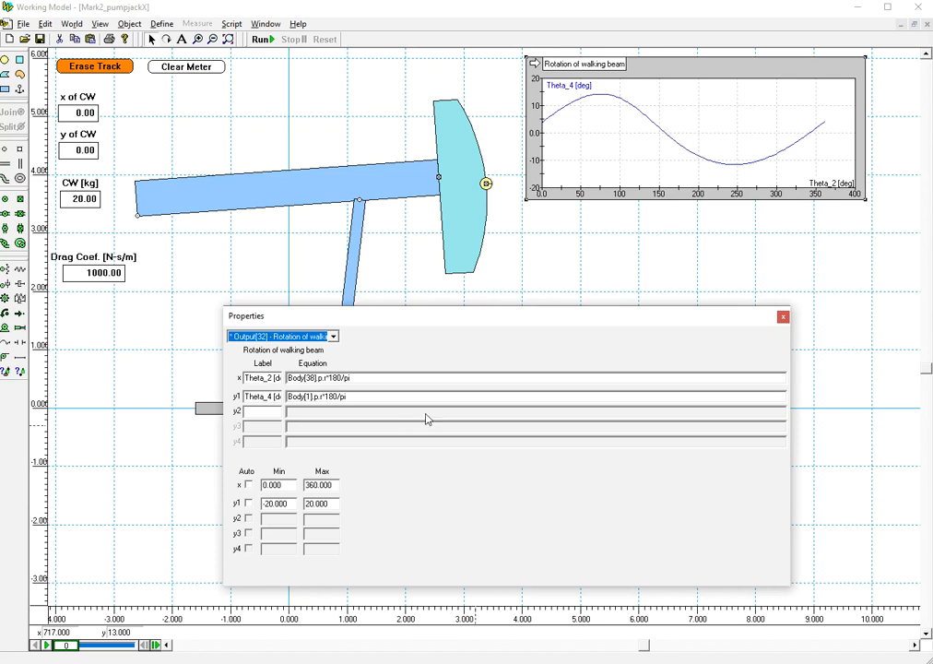
- Copy the y1 label of the Rotation of walking beam graph into its y2 label
{"action": "left_click", "coordinate": [453, 396]}
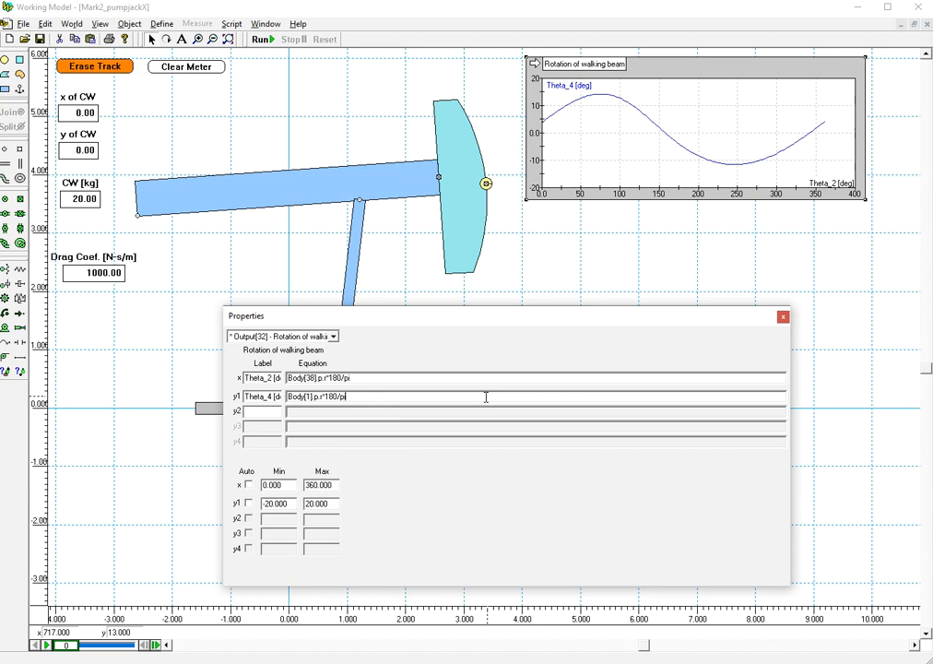
{"action": "key", "text": "Tab"}
{"action": "key", "text": "ctrl+c"}
{"action": "left_click", "coordinate": [268, 412]}
{"action": "key", "text": "ctrl+v"}
{"action": "left_click", "coordinate": [424, 397]}
{"action": "left_click", "coordinate": [324, 413]}
- Change the y2 label of the Rotation of walking beam graph to "dTheta_4/dt [rad/s]"
{"action": "left_click", "coordinate": [259, 413]}
{"action": "key", "text": "Right"}
{"action": "key", "text": "Left"}
{"action": "key", "text": "Right"}
{"action": "key", "text": "Left"}
{"action": "key", "text": "Right"}
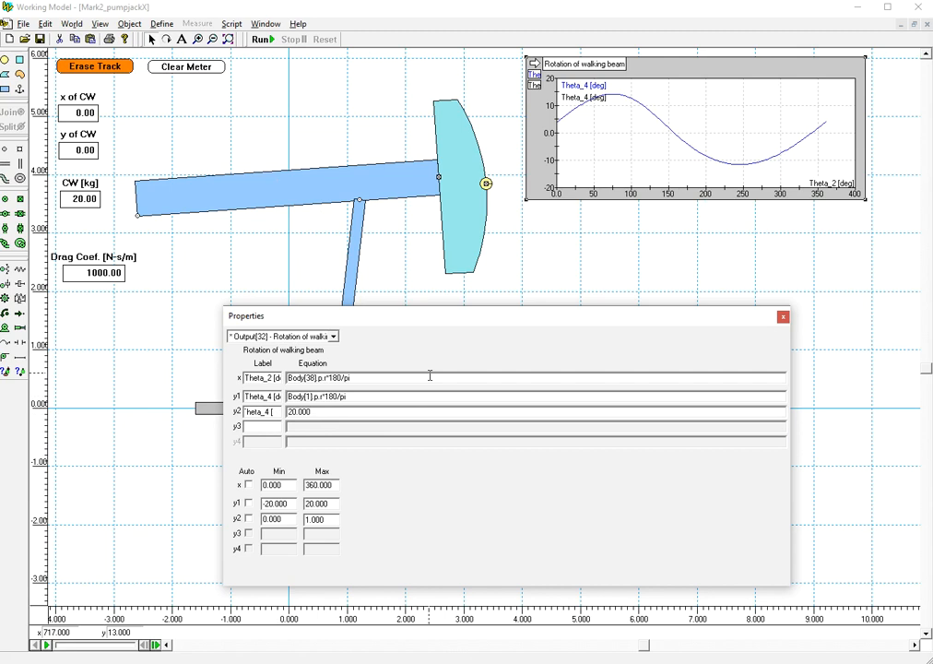
{"action": "type", "text": "rad/s]"}
{"action": "key", "text": "Home"}
{"action": "key", "text": "End"}
{"action": "type", "text": "/dt"}
{"action": "key", "text": "Home"}
{"action": "type", "text": "d"}
{"action": "key", "text": "Return"}
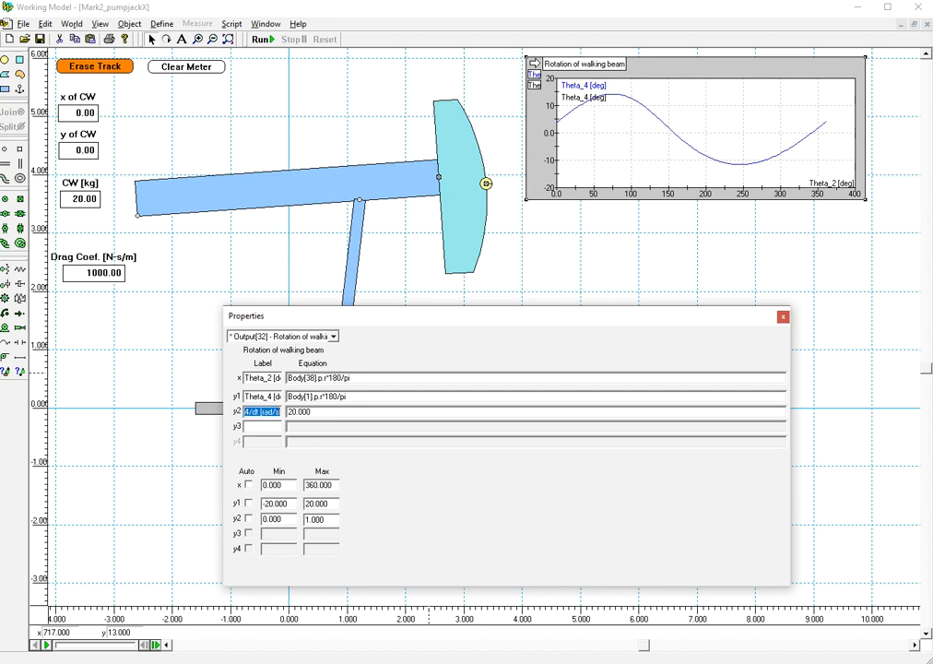
- Set the y2 equation of the Rotation of walking beam graph to Body[1].v.r
{"action": "left_click", "coordinate": [400, 395]}
{"action": "left_click", "coordinate": [400, 395]}
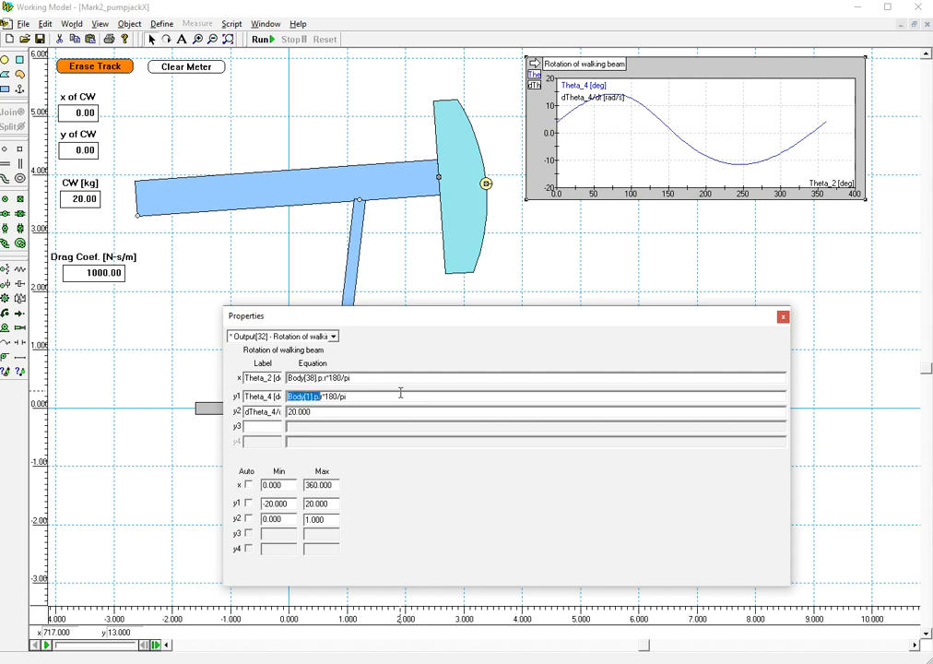
{"action": "left_click", "coordinate": [341, 411]}
{"action": "type", "text": "Body[1].p.r"}
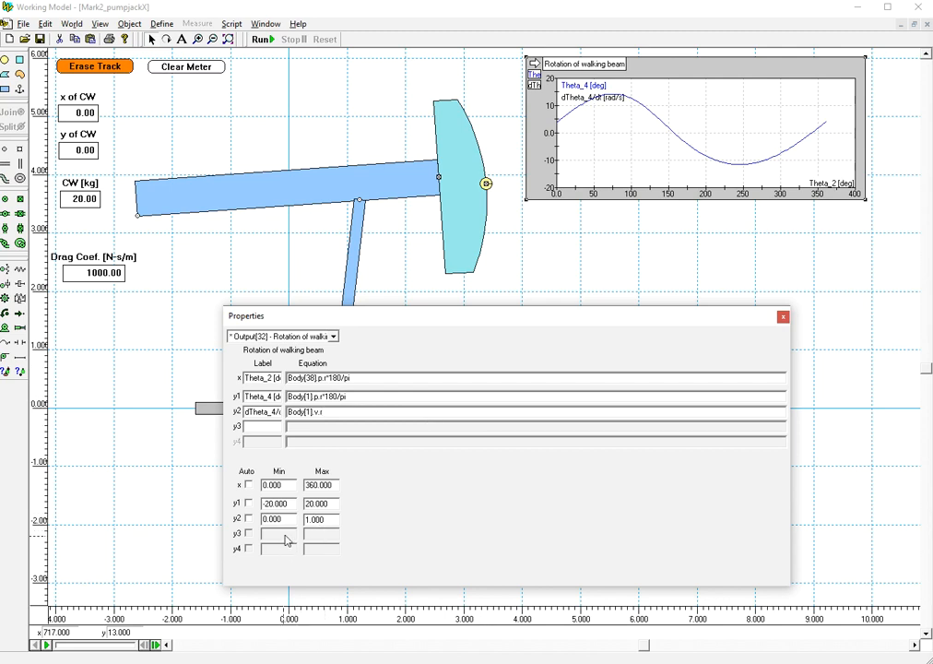
- Enable automatic scaling for y2, then run and reset the simulation to check the graph
{"action": "left_click", "coordinate": [248, 518]}
{"action": "left_click", "coordinate": [782, 317]}
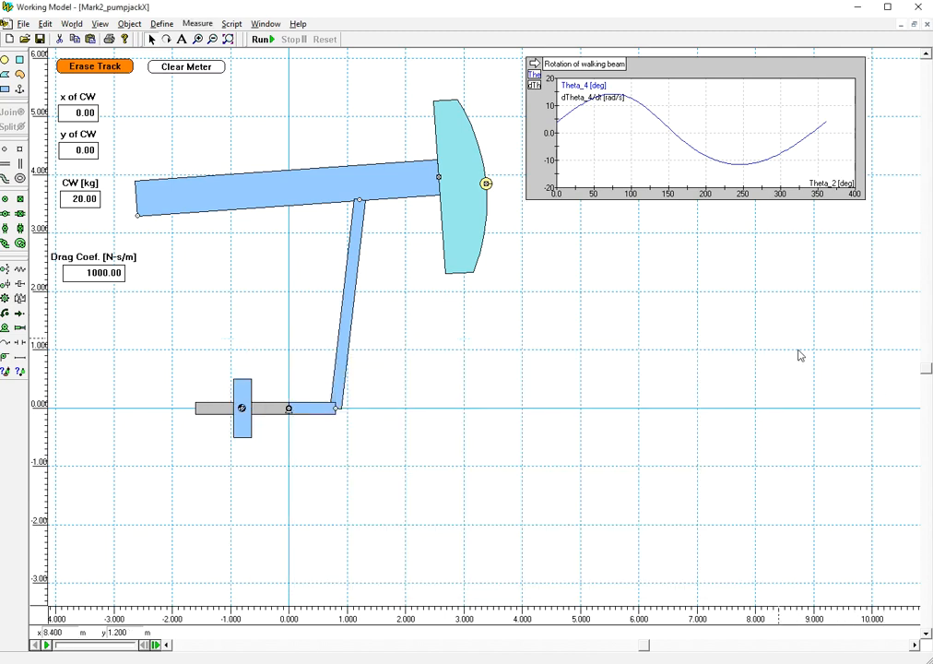
{"action": "left_click", "coordinate": [261, 38]}
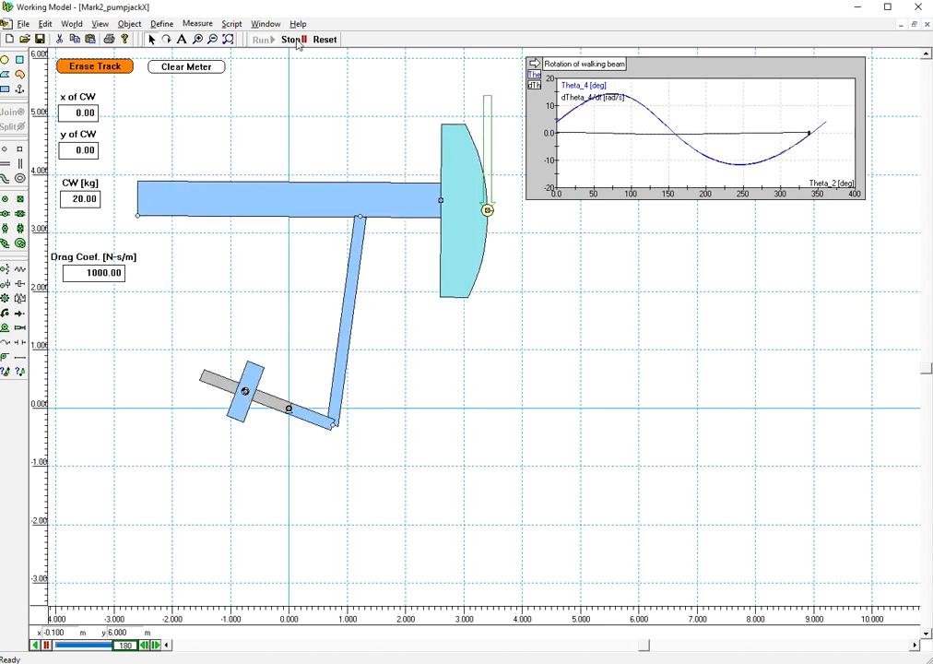
{"action": "left_click", "coordinate": [332, 40]}
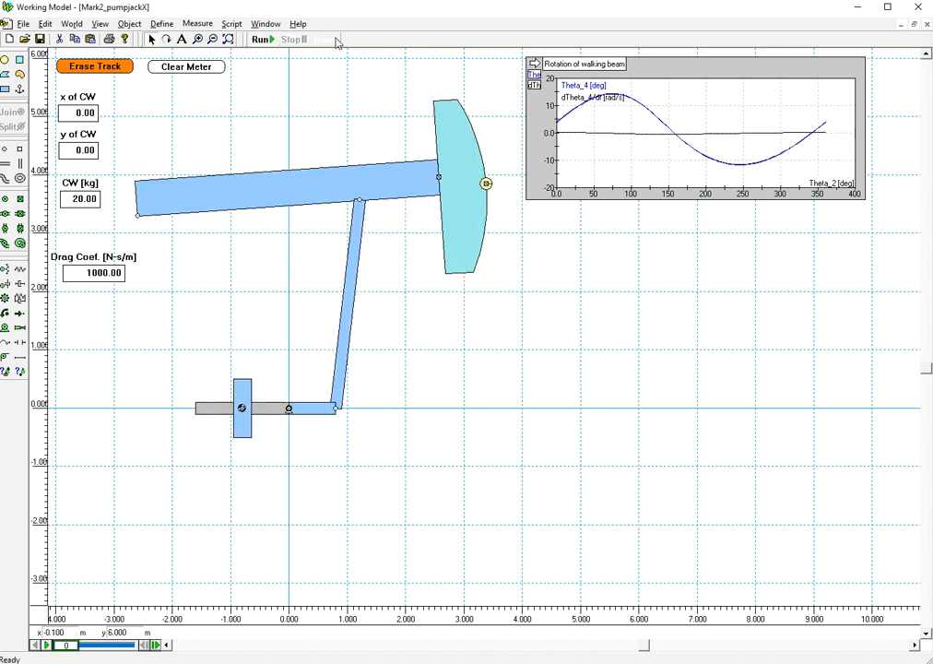
- Disable automatic scaling for y2 and set its range from -0.1 to 0.1
{"action": "double_click", "coordinate": [689, 71]}
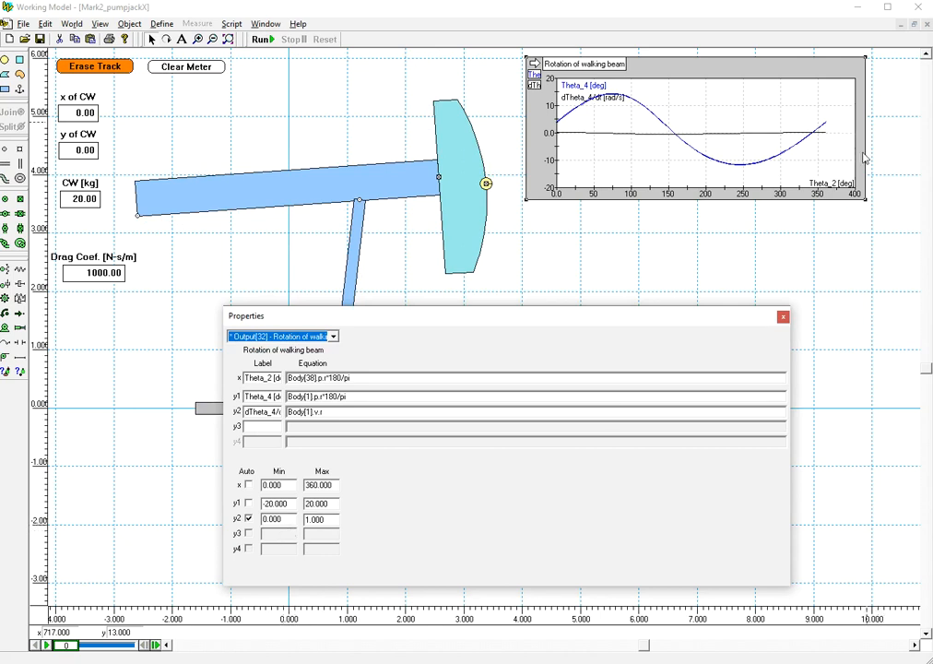
{"action": "left_click", "coordinate": [248, 518]}
{"action": "left_click_drag", "start_coordinate": [295, 518], "coordinate": [248, 516]}
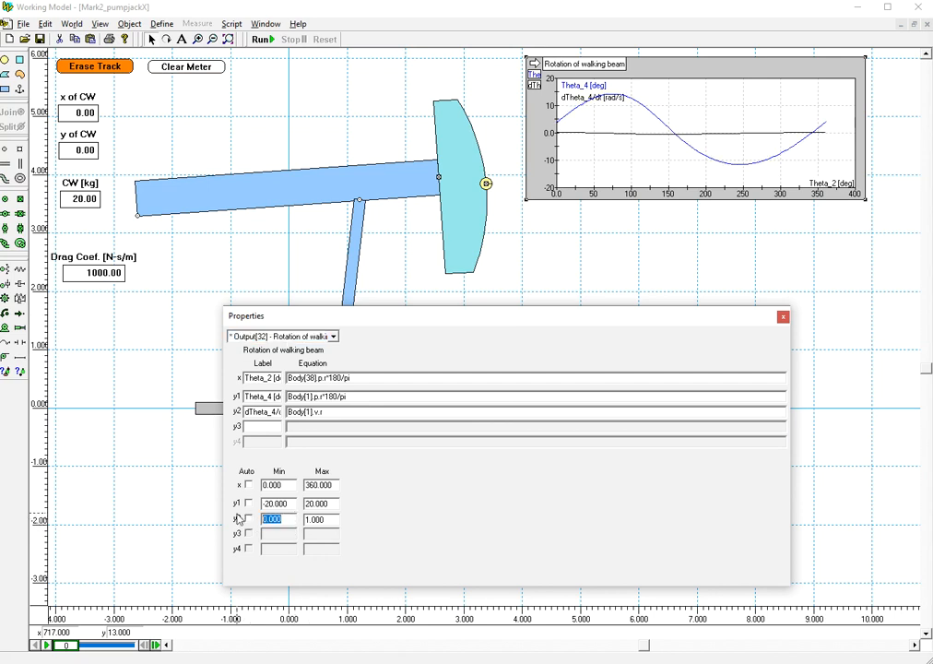
{"action": "type", "text": "-"}
{"action": "key", "text": "Tab"}
{"action": "type", "text": ".1"}
{"action": "left_click", "coordinate": [783, 317]}
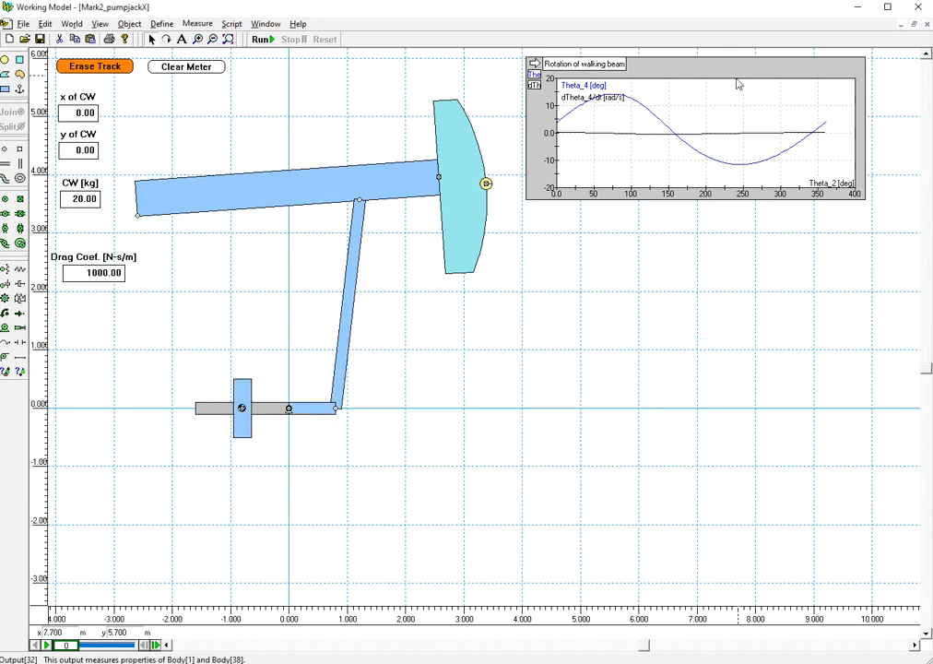
- Duplicate the Rotation of walking beam graph and place the copy below the original
{"action": "left_click", "coordinate": [44, 23]}
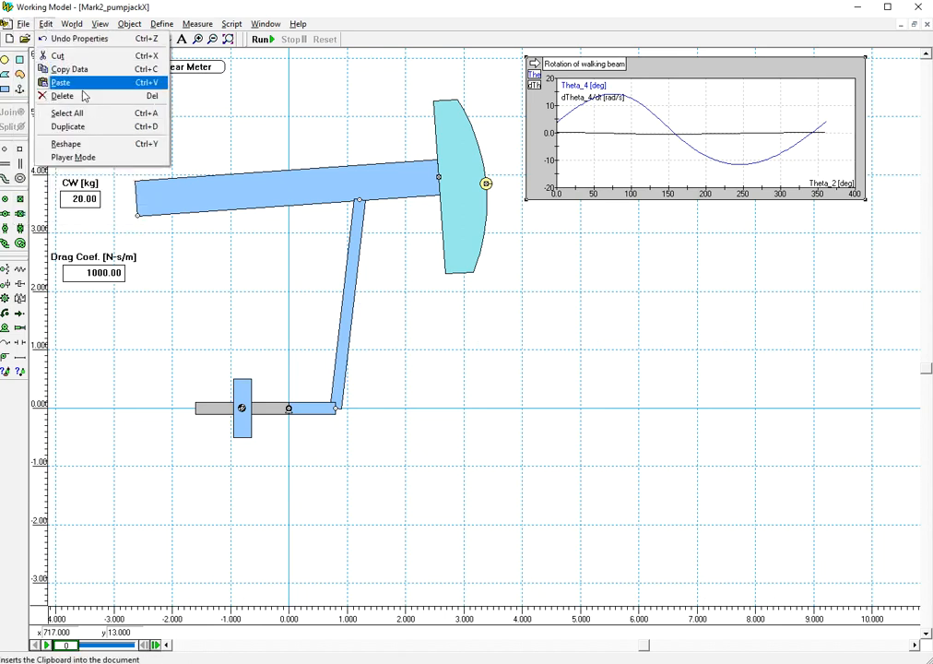
{"action": "left_click", "coordinate": [767, 334]}
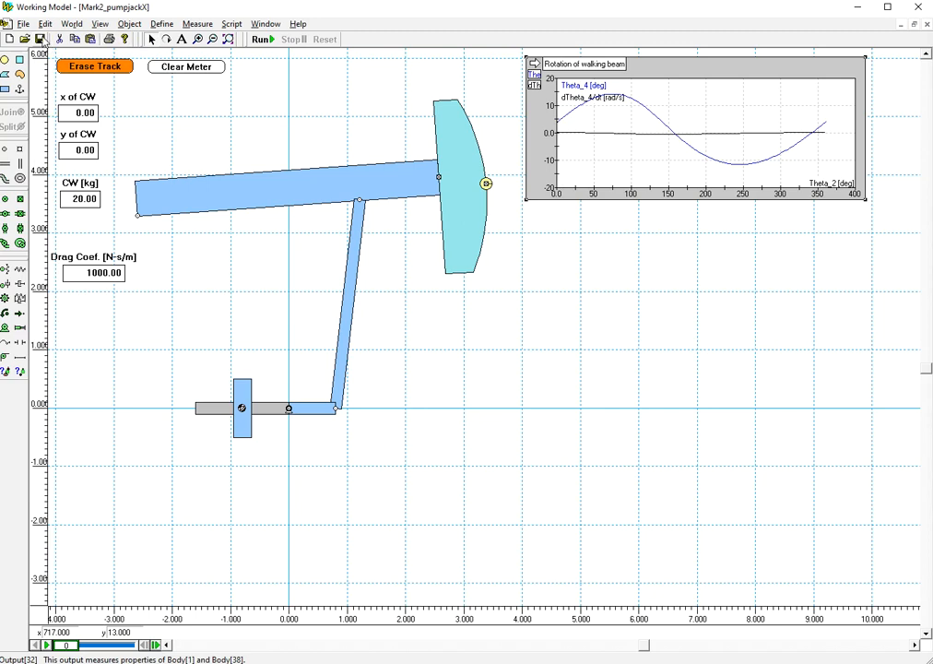
{"action": "left_click", "coordinate": [44, 24]}
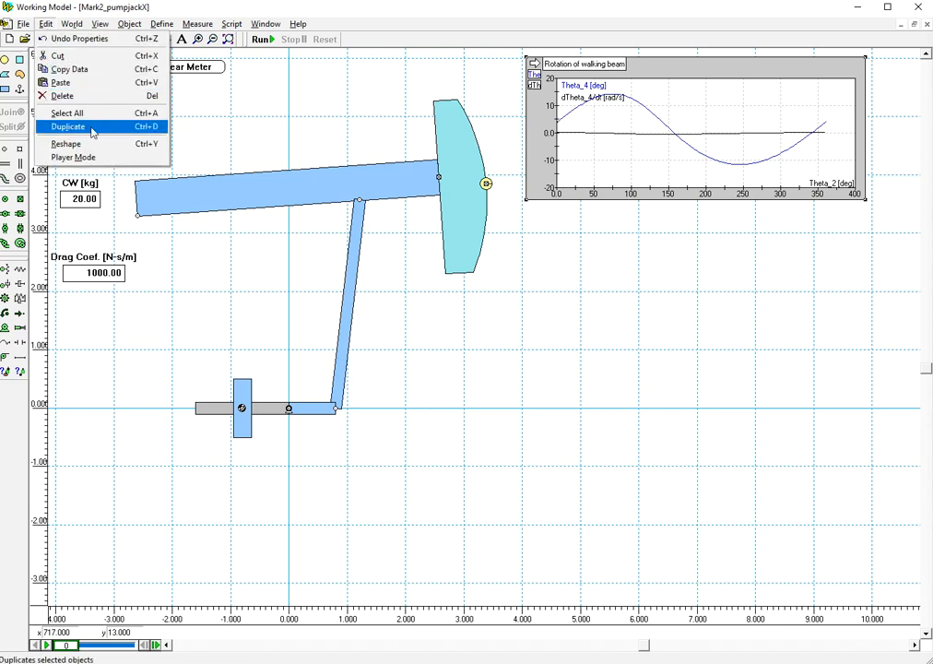
{"action": "left_click", "coordinate": [93, 132]}
{"action": "left_click_drag", "start_coordinate": [727, 81], "coordinate": [722, 238]}
- Remove the y2 angular velocity series from the original Rotation of walking beam graph
{"action": "double_click", "coordinate": [729, 74]}
{"action": "double_click", "coordinate": [264, 412]}
{"action": "left_click", "coordinate": [265, 412]}
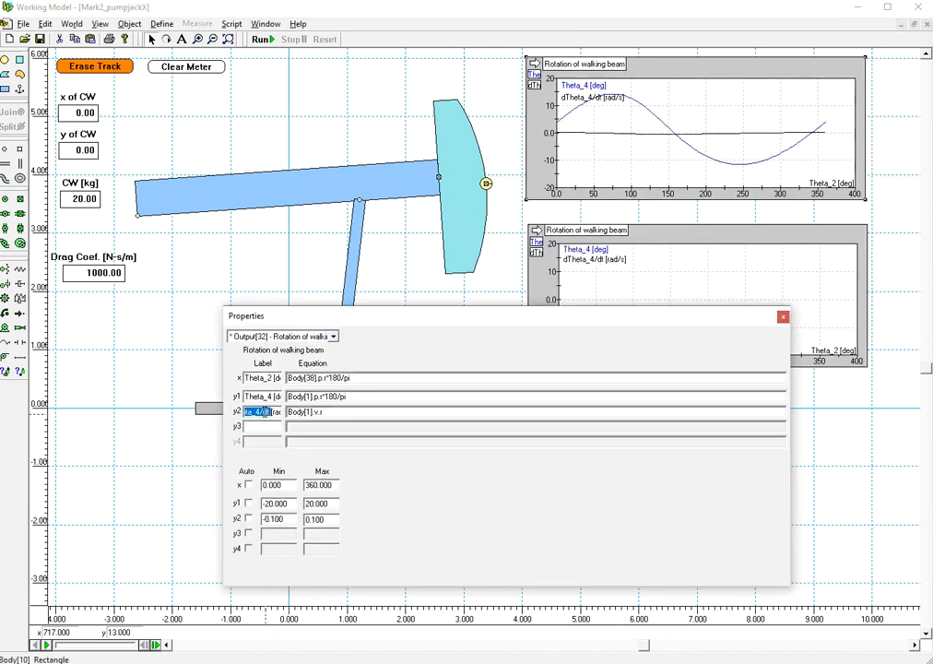
{"action": "key", "text": "Home"}
{"action": "key", "text": "shift+End"}
{"action": "key", "text": "Delete"}
{"action": "left_click_drag", "start_coordinate": [390, 399], "coordinate": [288, 401]}
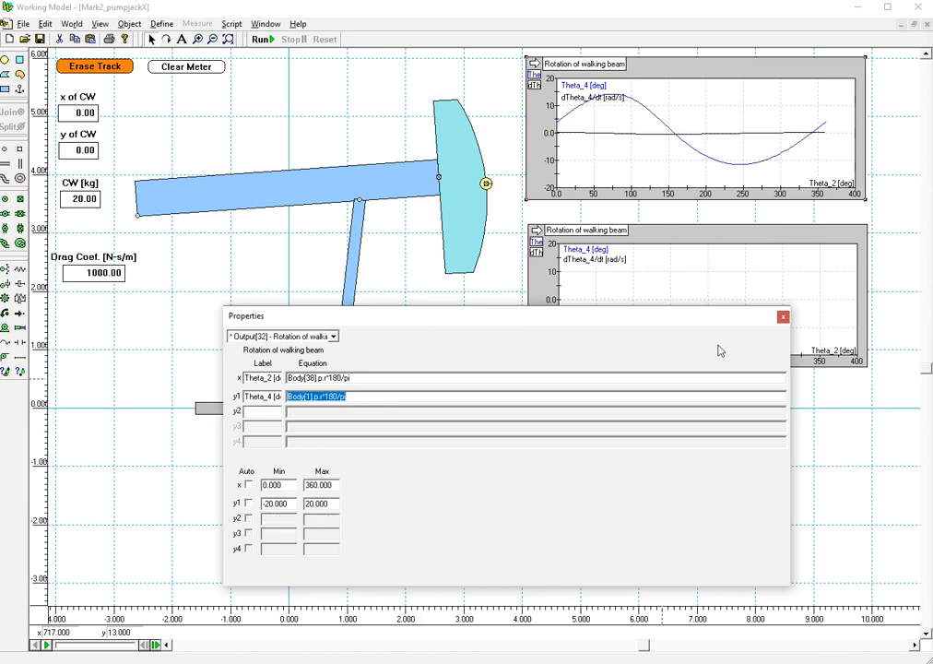
{"action": "left_click", "coordinate": [783, 316]}
- Remove the Theta_4 [deg] series from the duplicated graph, leaving only dTheta_4/dt [rad/s]
{"action": "double_click", "coordinate": [762, 238]}
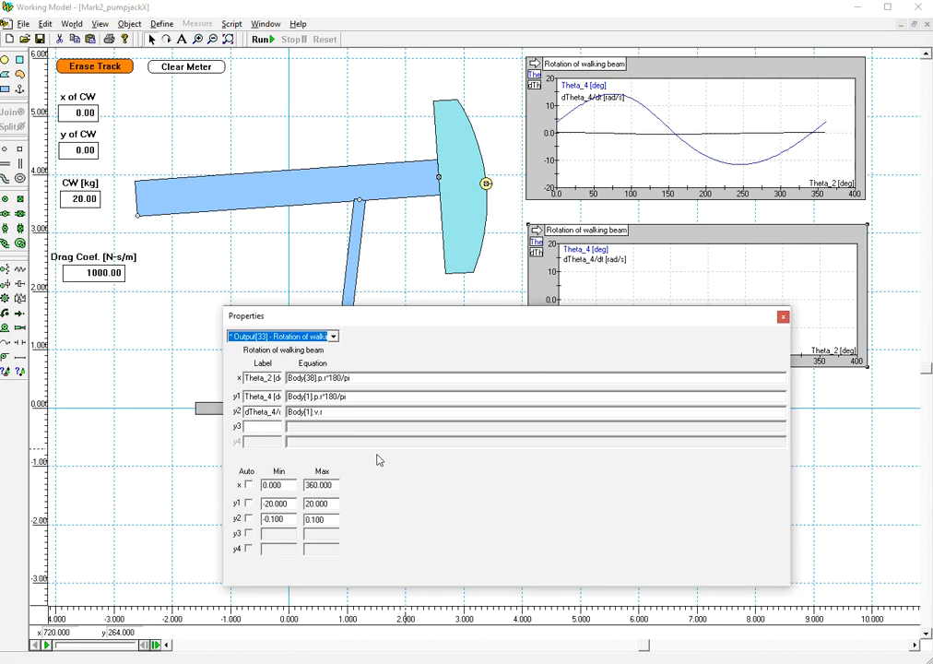
{"action": "double_click", "coordinate": [262, 397]}
{"action": "key", "text": "Delete"}
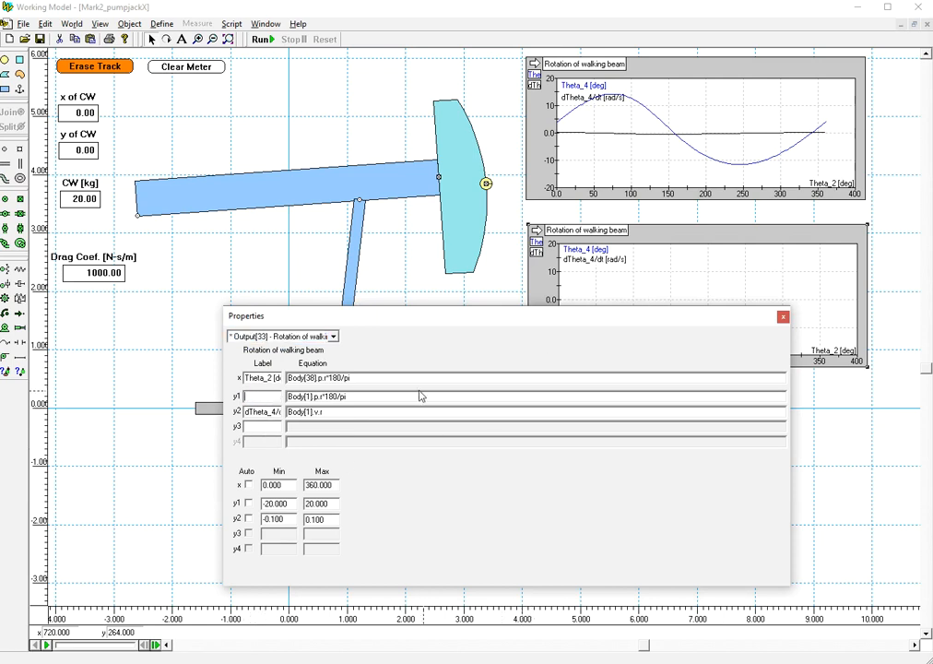
{"action": "left_click", "coordinate": [375, 397]}
{"action": "left_click", "coordinate": [270, 413]}
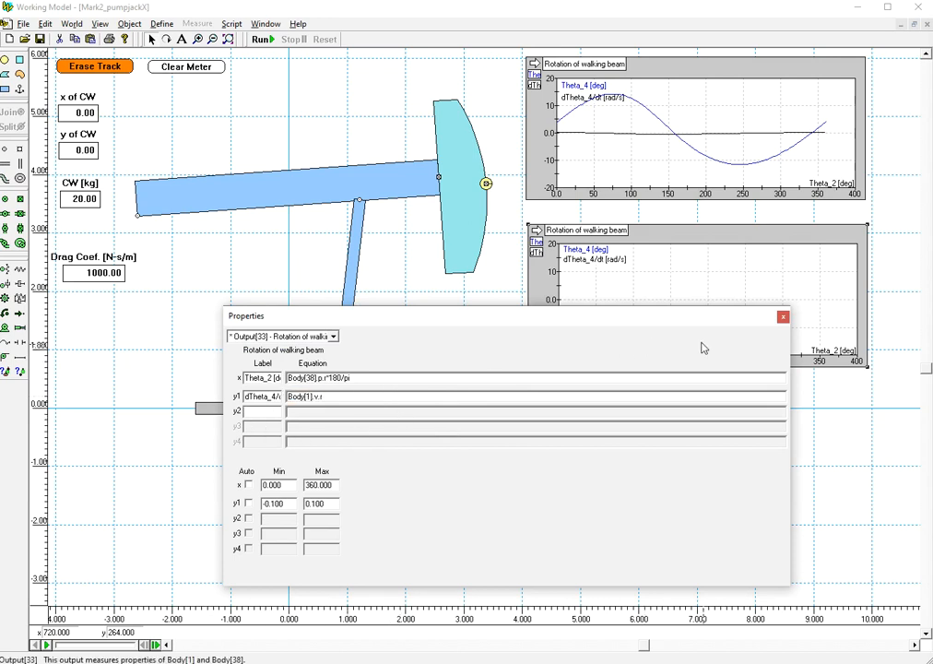
{"action": "left_click", "coordinate": [783, 316]}
- Refresh both graphs by cycling each meter's display type back to graph
{"action": "double_click", "coordinate": [733, 246]}
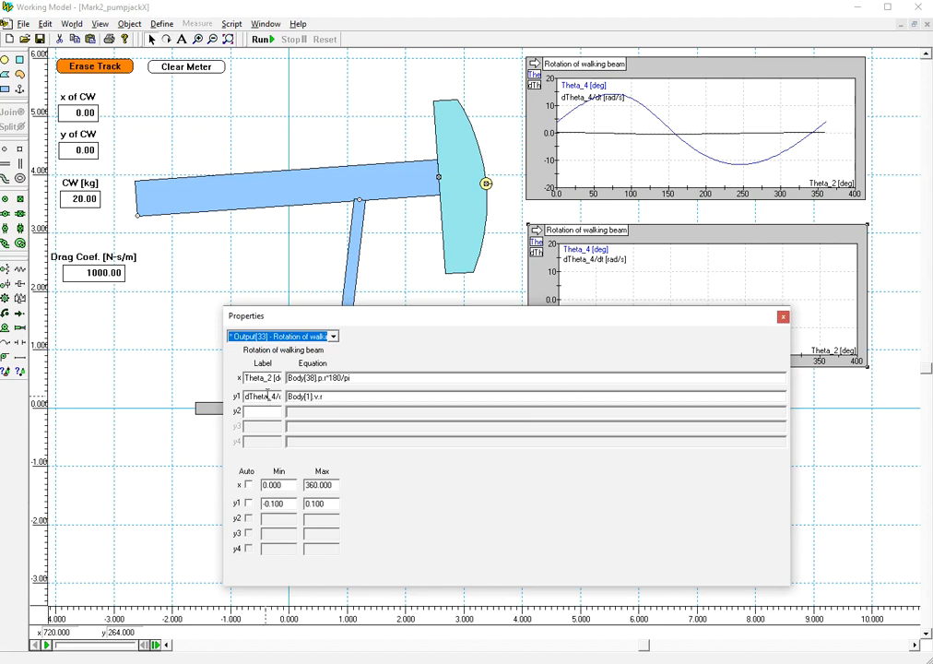
{"action": "left_click", "coordinate": [783, 316]}
{"action": "left_click", "coordinate": [673, 81]}
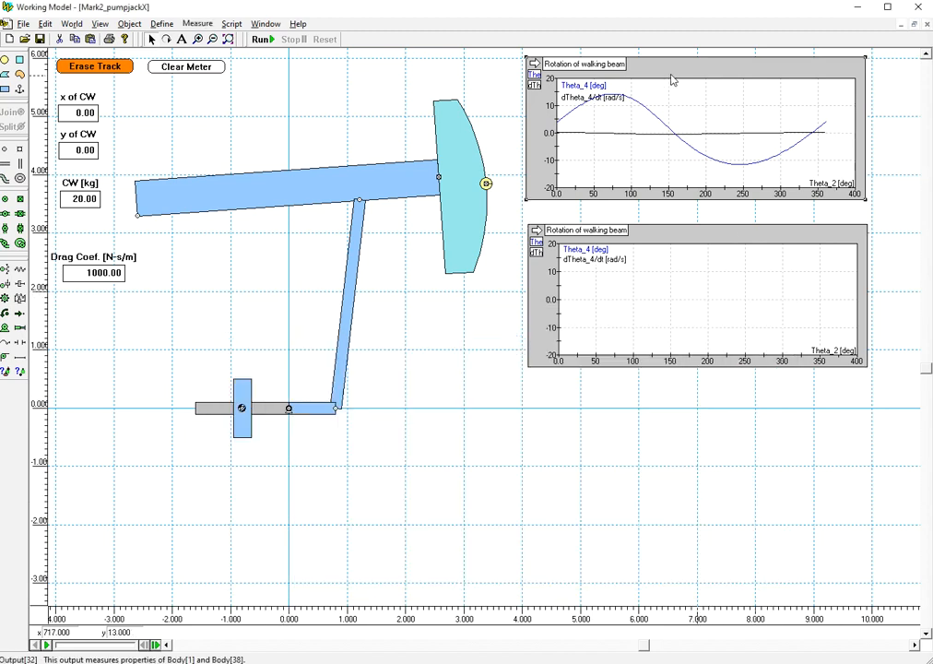
{"action": "left_click", "coordinate": [532, 62]}
{"action": "left_click", "coordinate": [533, 62]}
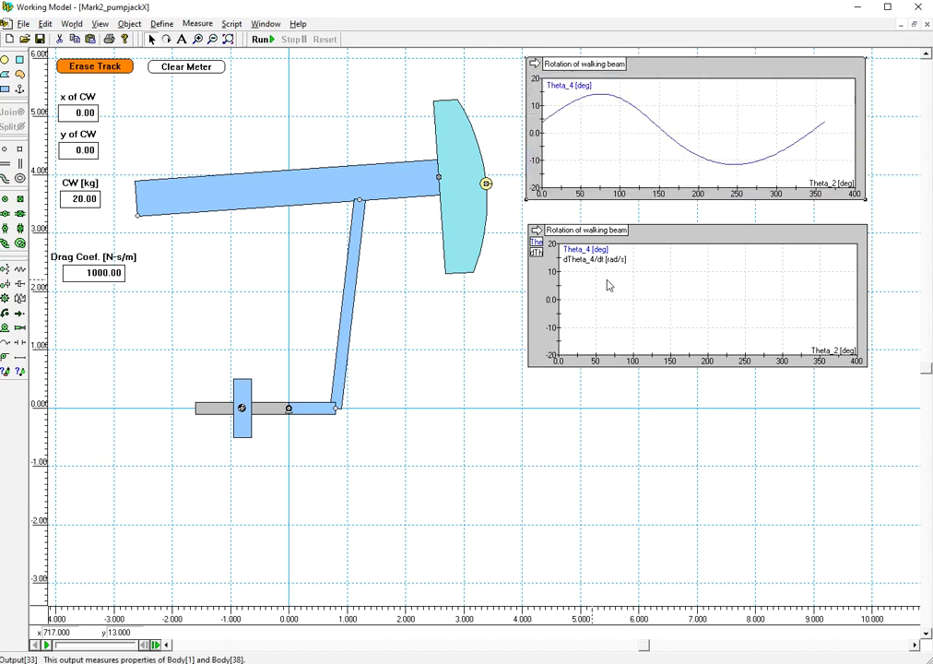
{"action": "left_click", "coordinate": [534, 229]}
{"action": "left_click", "coordinate": [534, 229]}
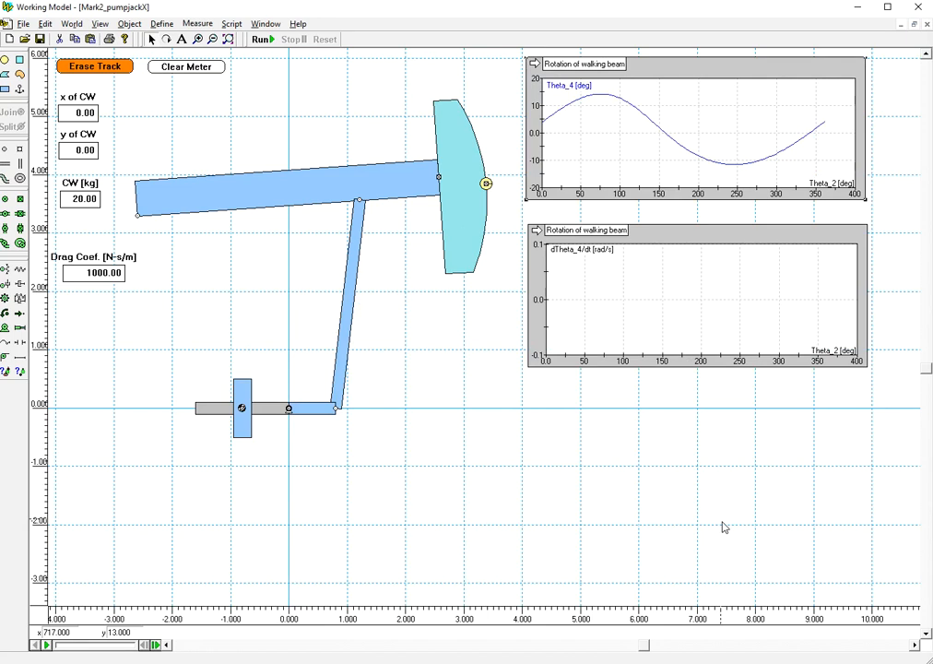
- Rename the duplicated graph "Angular velocity of walking beam"
{"action": "double_click", "coordinate": [671, 244]}
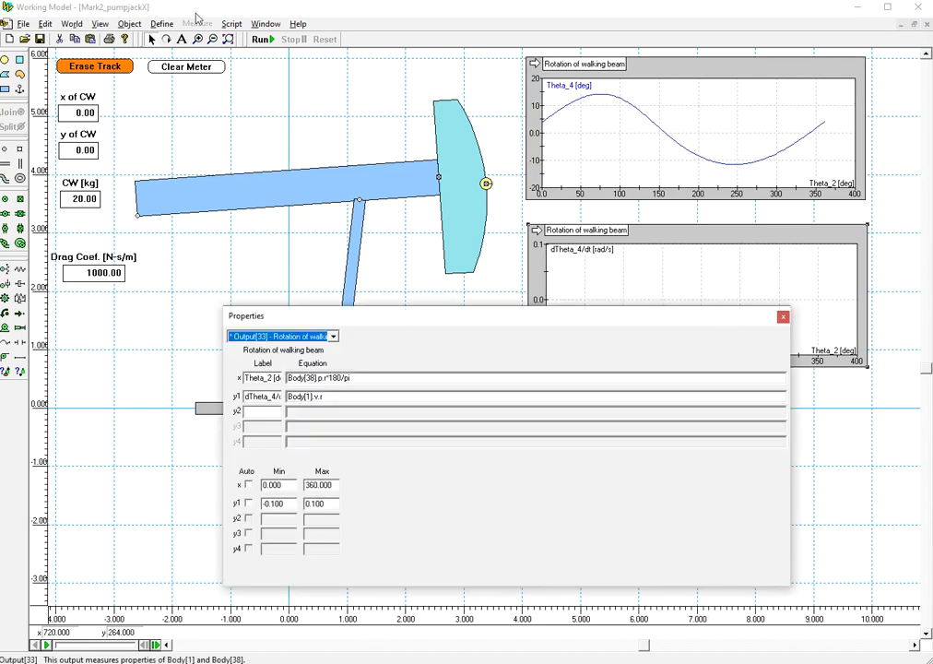
{"action": "left_click", "coordinate": [263, 32]}
{"action": "left_click", "coordinate": [262, 31]}
{"action": "left_click", "coordinate": [221, 51]}
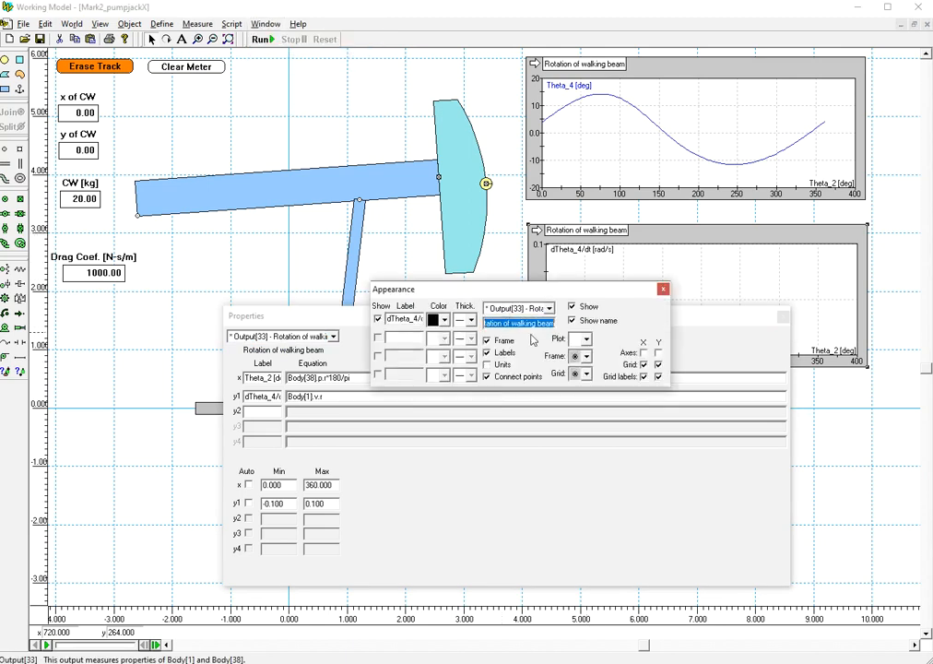
{"action": "key", "text": "Home"}
{"action": "type", "text": "Ang"}
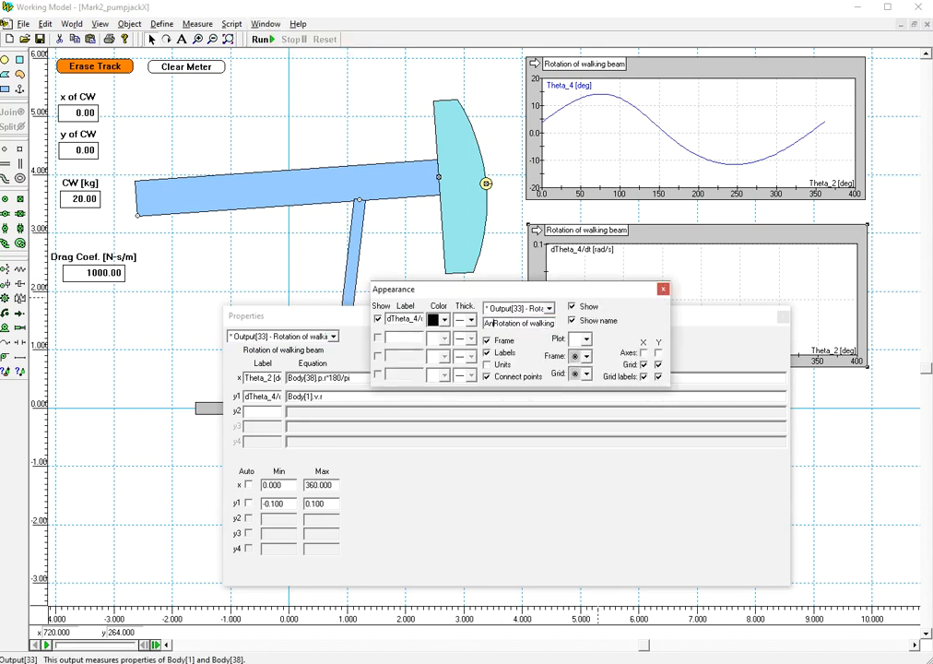
{"action": "type", "text": "ular velocity of wa"}
{"action": "left_click", "coordinate": [662, 289]}
{"action": "left_click", "coordinate": [782, 317]}
- Save the model and move the angular velocity graph closer beneath the rotation graph
{"action": "left_click", "coordinate": [40, 39]}
{"action": "left_click_drag", "start_coordinate": [743, 234], "coordinate": [741, 222]}
- Enable automatic y1 scaling on the angular velocity graph and set its minimum and maximum to 0
{"action": "double_click", "coordinate": [741, 221]}
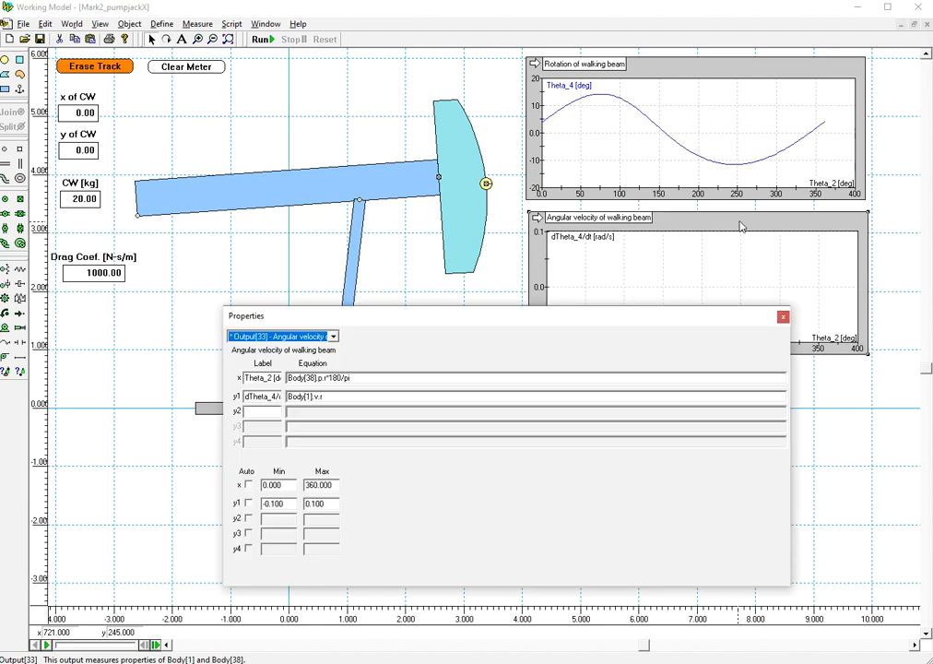
{"action": "left_click", "coordinate": [247, 504]}
{"action": "type", "text": "0"}
{"action": "key", "text": "Tab"}
{"action": "type", "text": "0"}
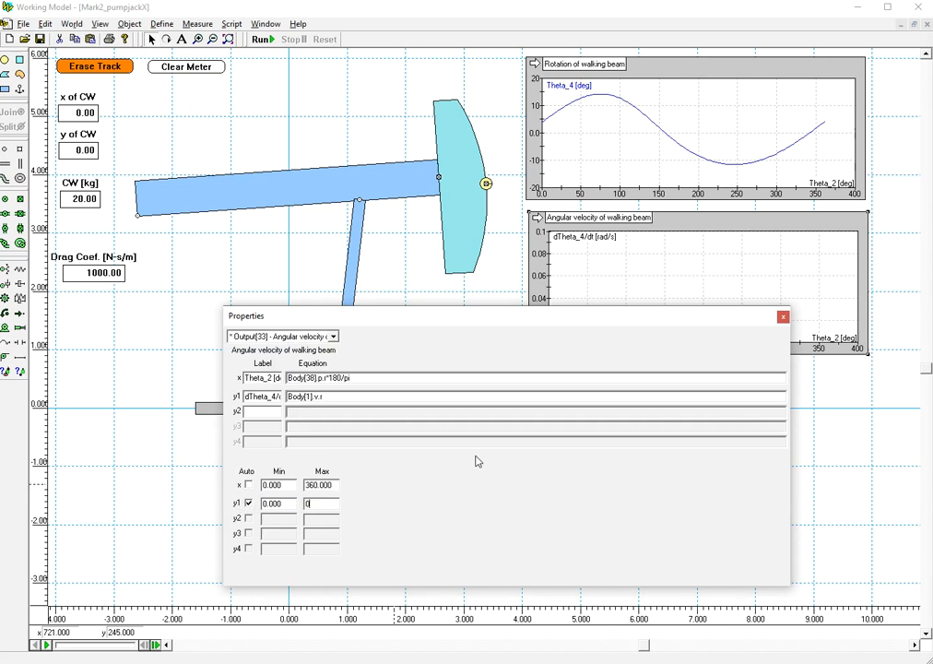
{"action": "left_click", "coordinate": [783, 316]}
- Run and reset the simulation, and check the angular velocity graph's curve and its axis settings
{"action": "left_click", "coordinate": [262, 42]}
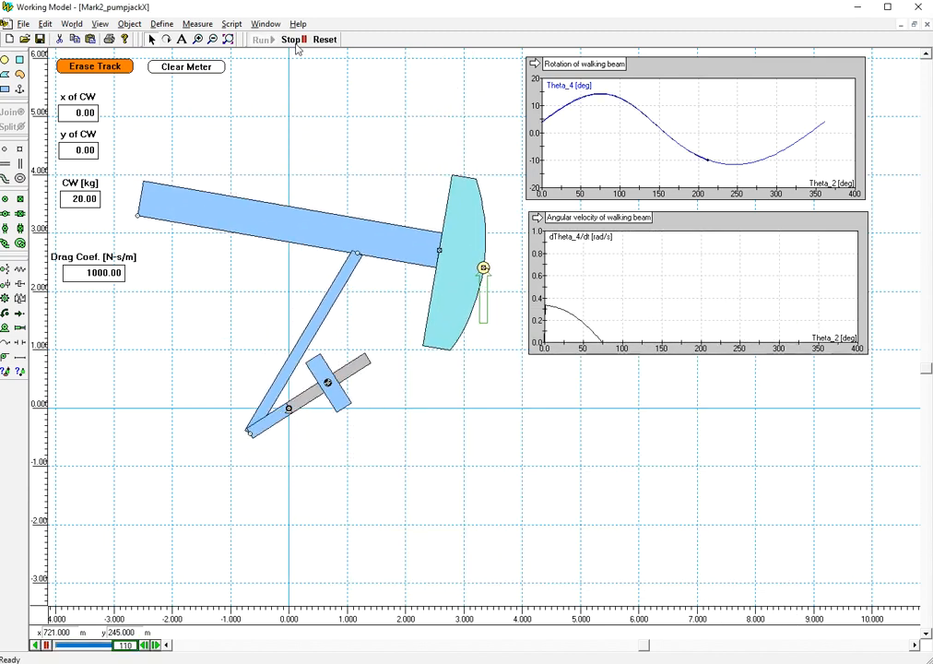
{"action": "left_click", "coordinate": [323, 39]}
{"action": "double_click", "coordinate": [667, 235]}
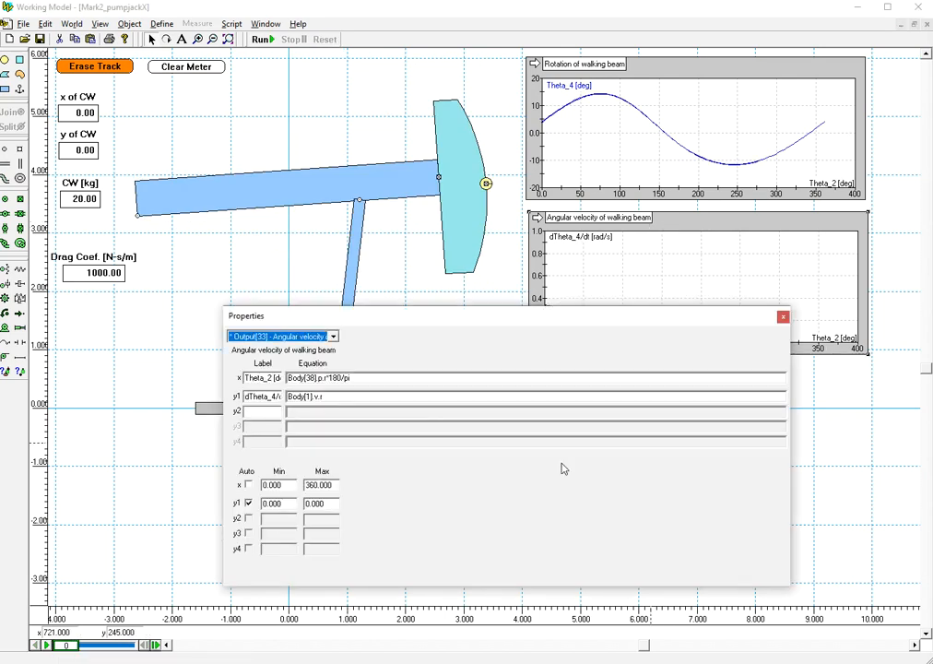
{"action": "left_click", "coordinate": [781, 319]}
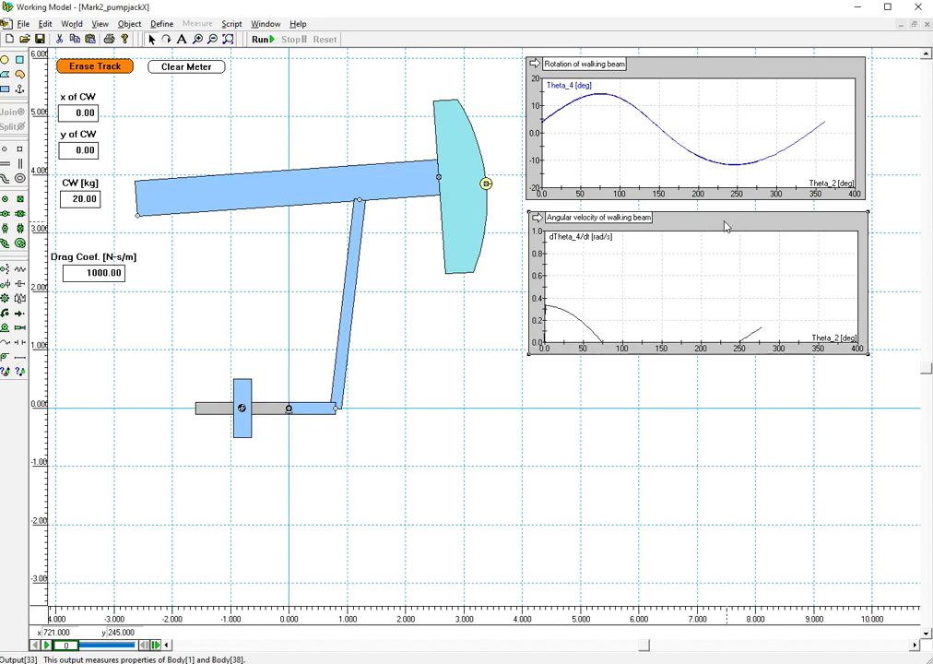
- Set the angular velocity graph's y1 range from -0.4 to 0.4
{"action": "double_click", "coordinate": [721, 223]}
{"action": "double_click", "coordinate": [295, 503]}
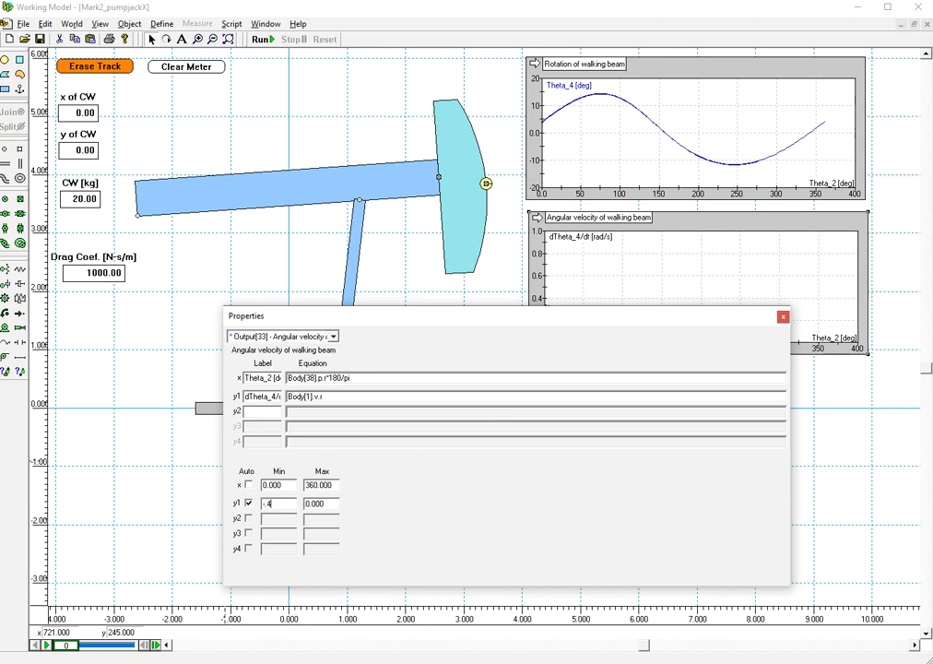
{"action": "double_click", "coordinate": [331, 504]}
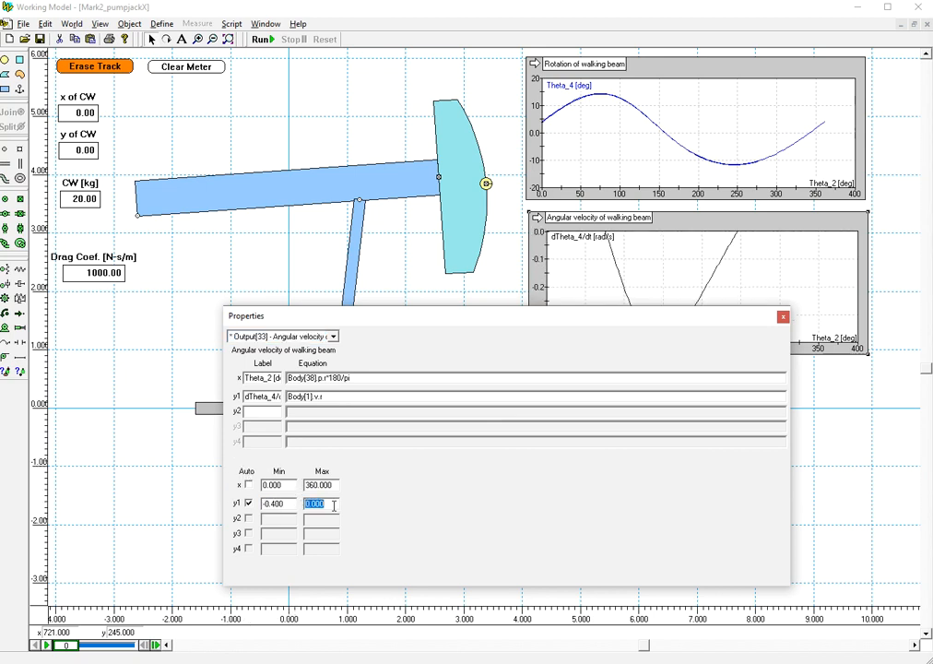
{"action": "left_click", "coordinate": [783, 316]}
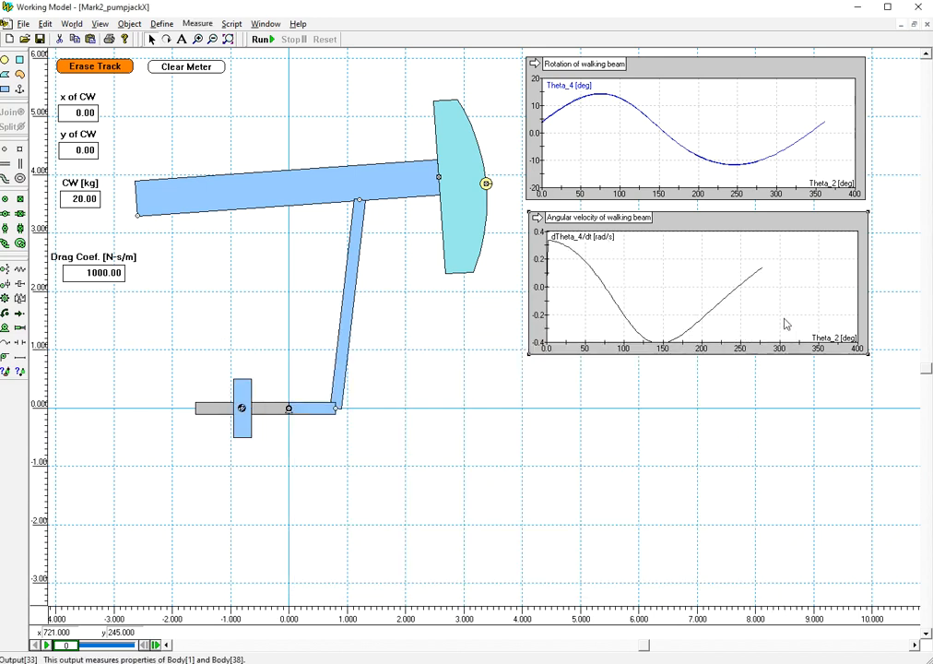
- Set the angular velocity graph's y1 range from -0.5 to 0.5
{"action": "double_click", "coordinate": [722, 237]}
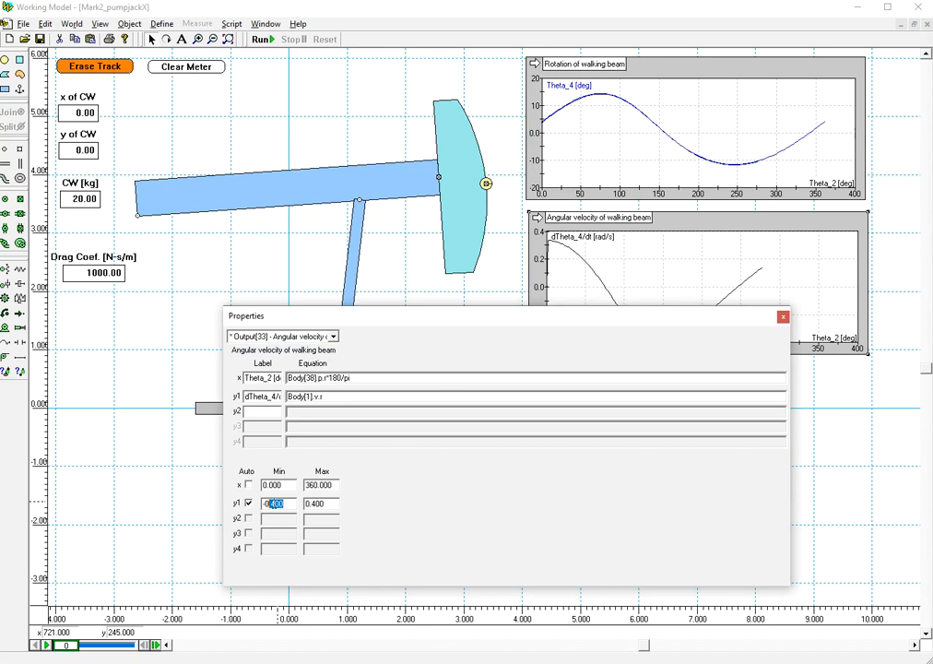
{"action": "left_click", "coordinate": [248, 502]}
{"action": "double_click", "coordinate": [324, 504]}
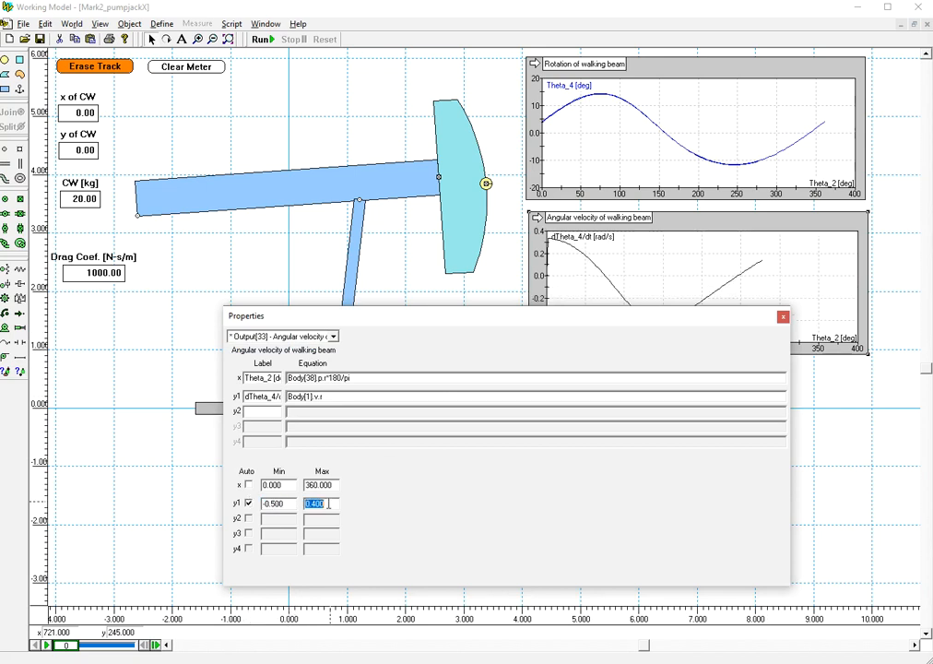
{"action": "left_click", "coordinate": [782, 317]}
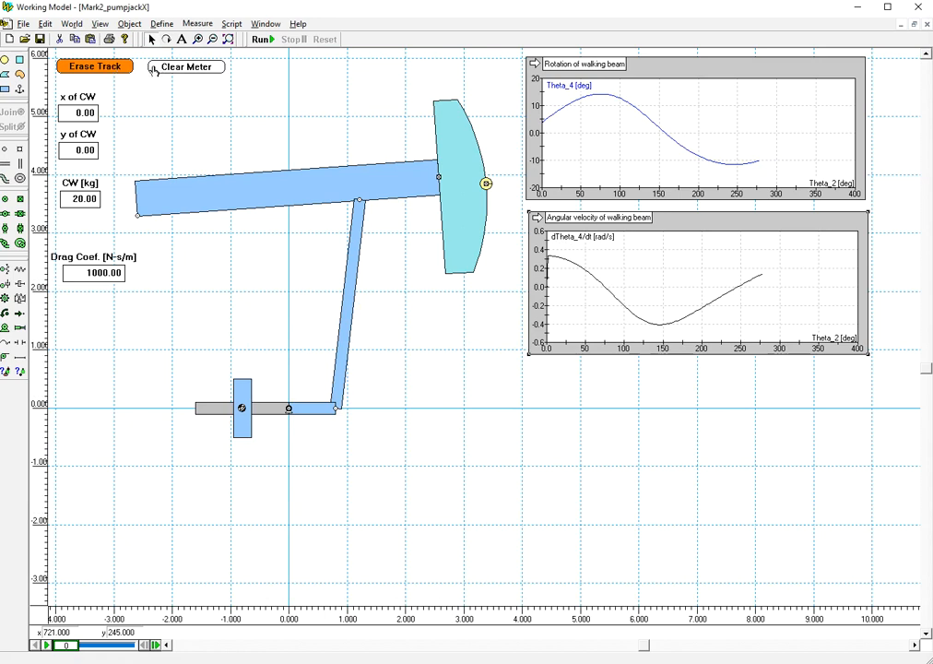
- Run the simulation through a full crank revolution to check the angular velocity curve, and reset it
{"action": "left_click", "coordinate": [258, 39]}
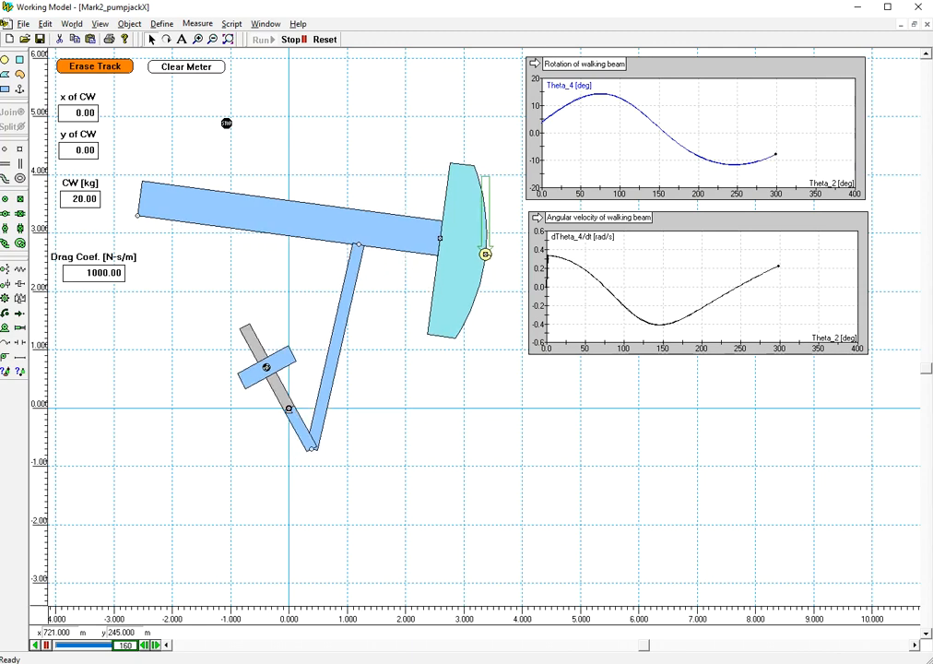
{"action": "left_click", "coordinate": [228, 127]}
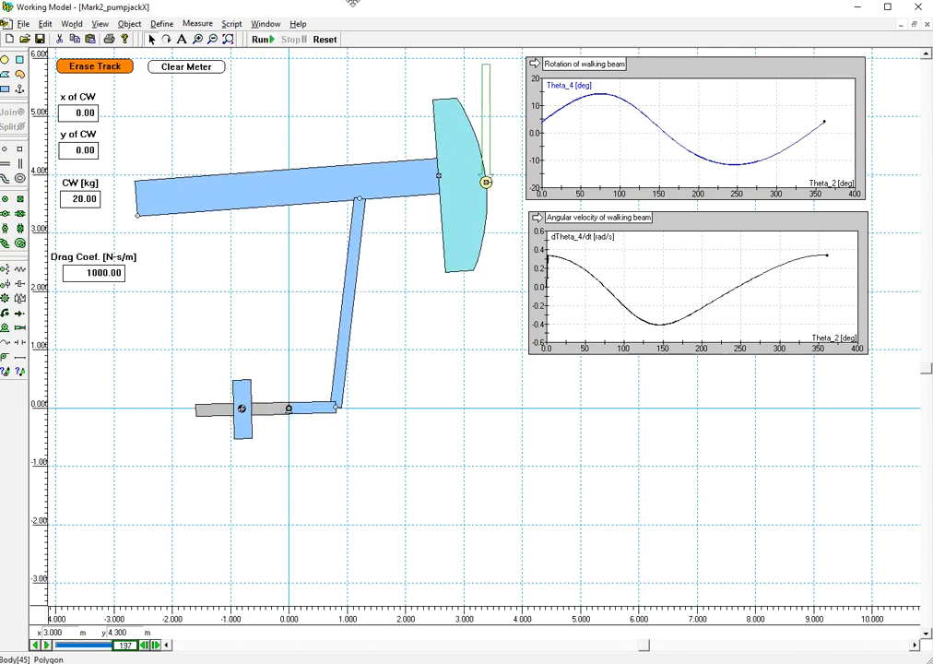
{"action": "left_click", "coordinate": [325, 38]}
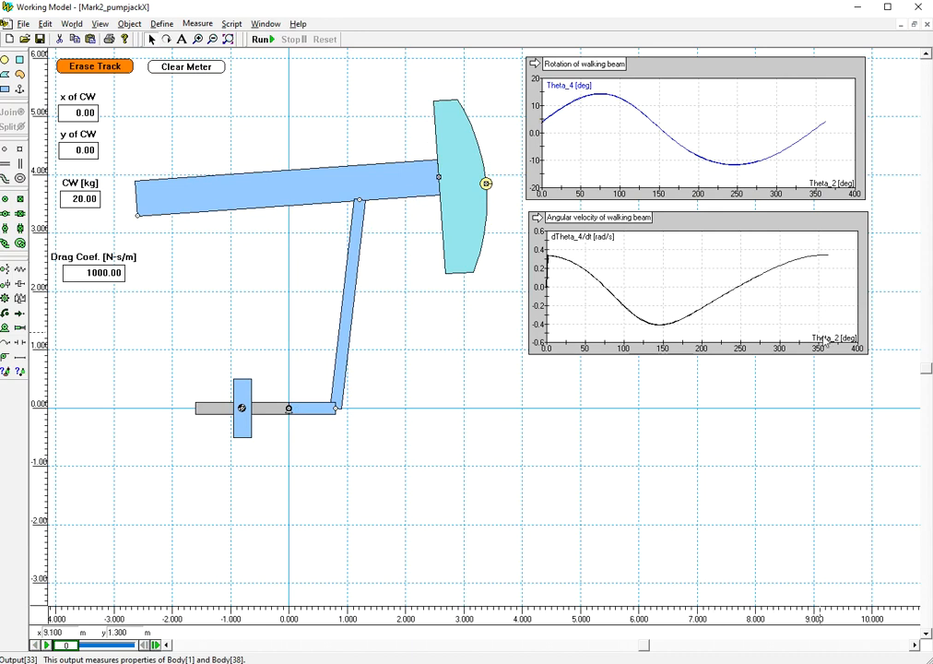
- Reduce the heights of the rotation and angular velocity graphs and stack them closely, matching their widths
{"action": "left_click", "coordinate": [861, 193]}
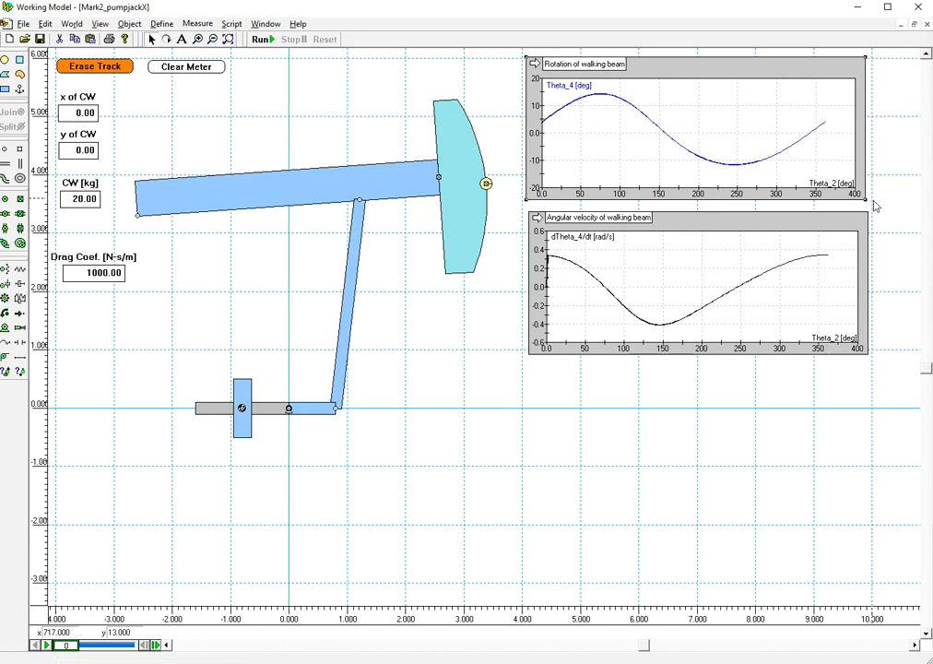
{"action": "left_click_drag", "start_coordinate": [867, 201], "coordinate": [868, 139]}
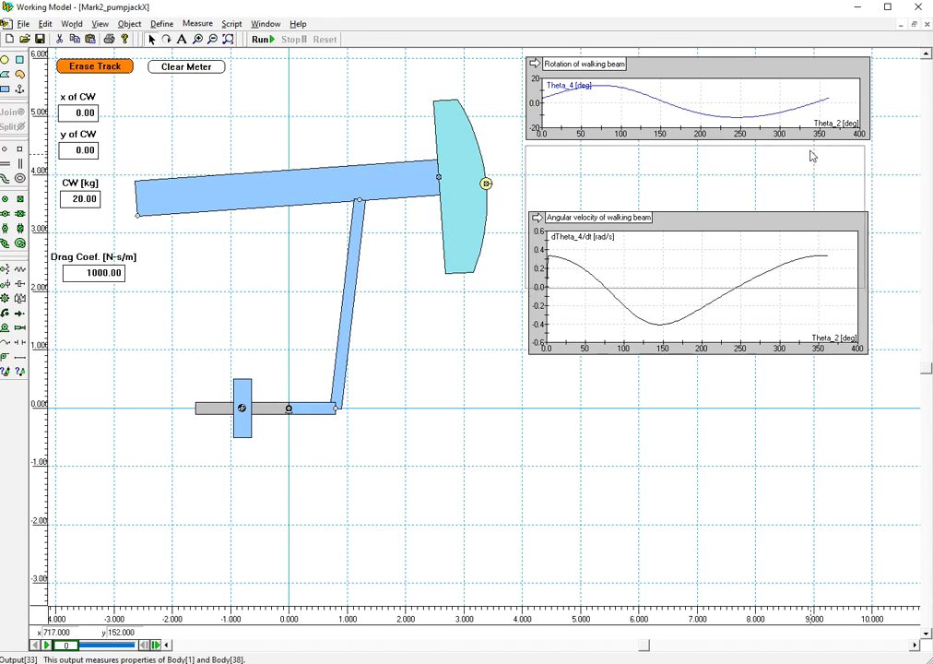
{"action": "left_click_drag", "start_coordinate": [865, 353], "coordinate": [869, 219]}
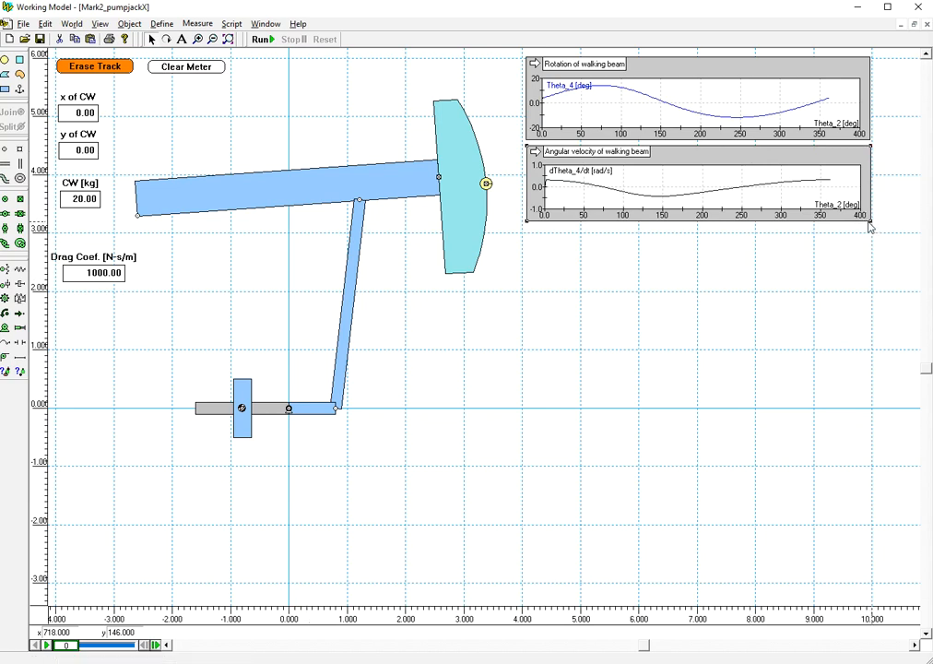
{"action": "left_click_drag", "start_coordinate": [869, 227], "coordinate": [869, 244]}
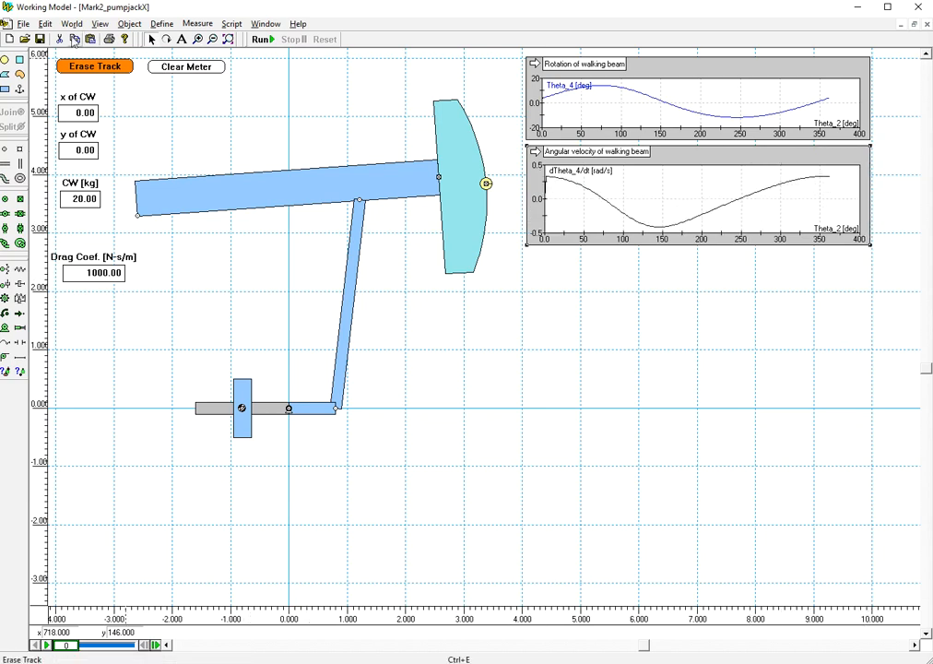
- Duplicate the angular velocity graph and place the copy directly beneath the original
{"action": "left_click", "coordinate": [53, 26]}
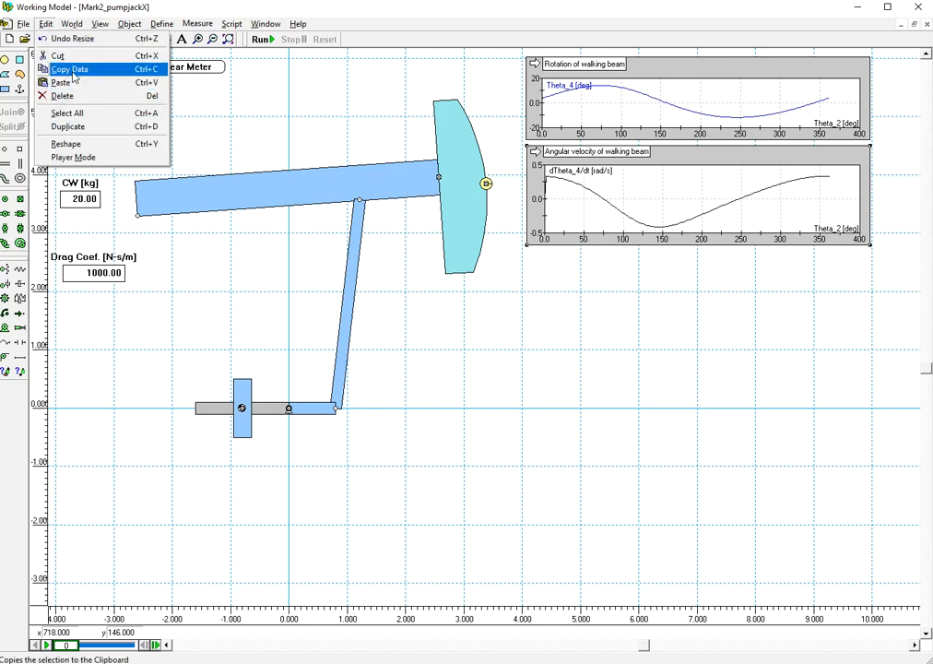
{"action": "left_click", "coordinate": [74, 126]}
{"action": "left_click_drag", "start_coordinate": [733, 157], "coordinate": [722, 268]}
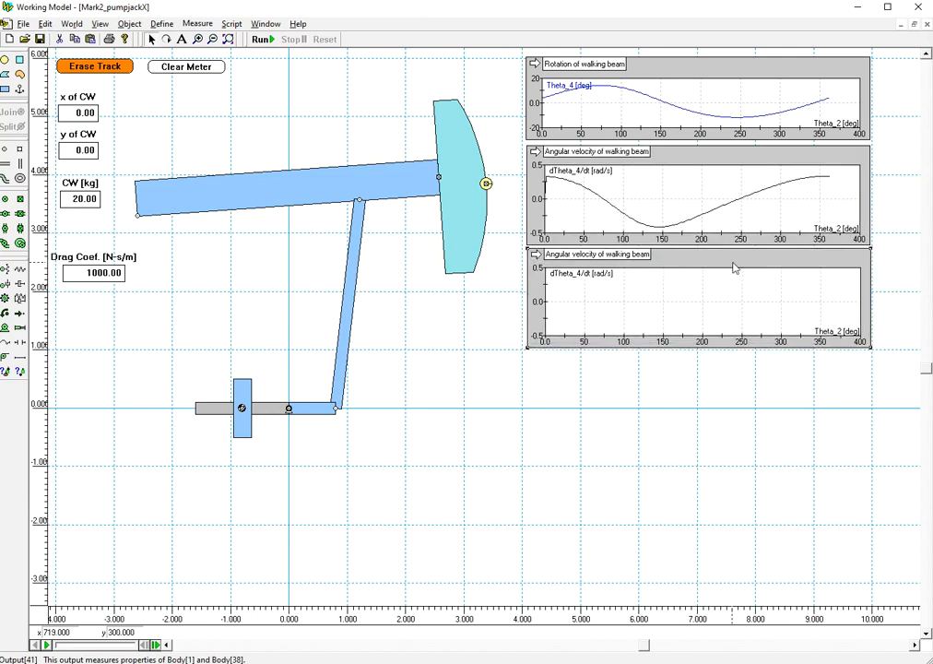
- Set the duplicated graph's y1 equation to Body[1].a.r and its label to d2Theta_4/dt2 [rad/s]
{"action": "double_click", "coordinate": [734, 267]}
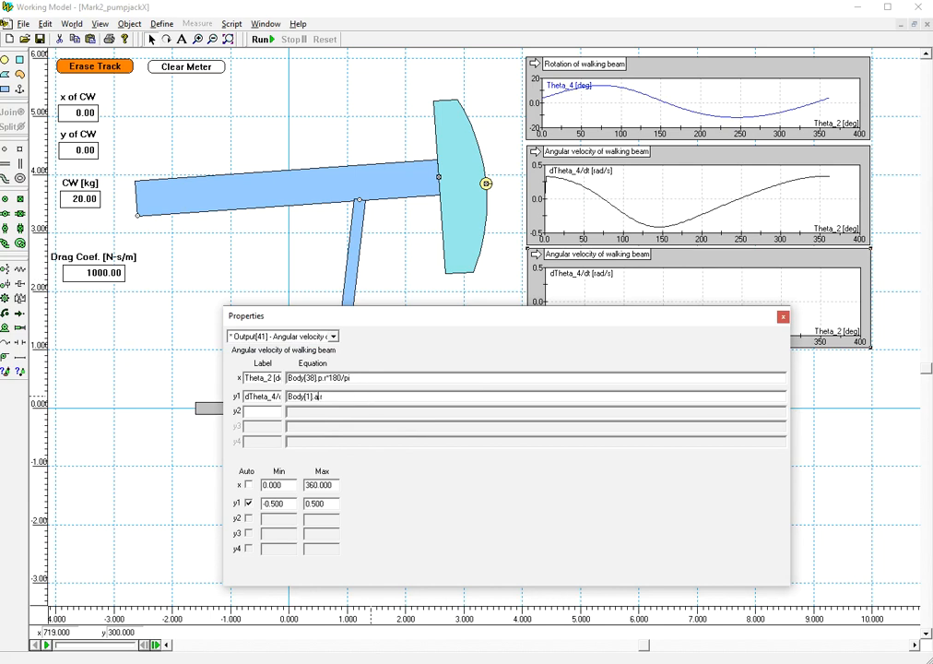
{"action": "left_click", "coordinate": [781, 318]}
{"action": "double_click", "coordinate": [697, 265]}
{"action": "left_click", "coordinate": [246, 396]}
{"action": "left_click", "coordinate": [783, 316]}
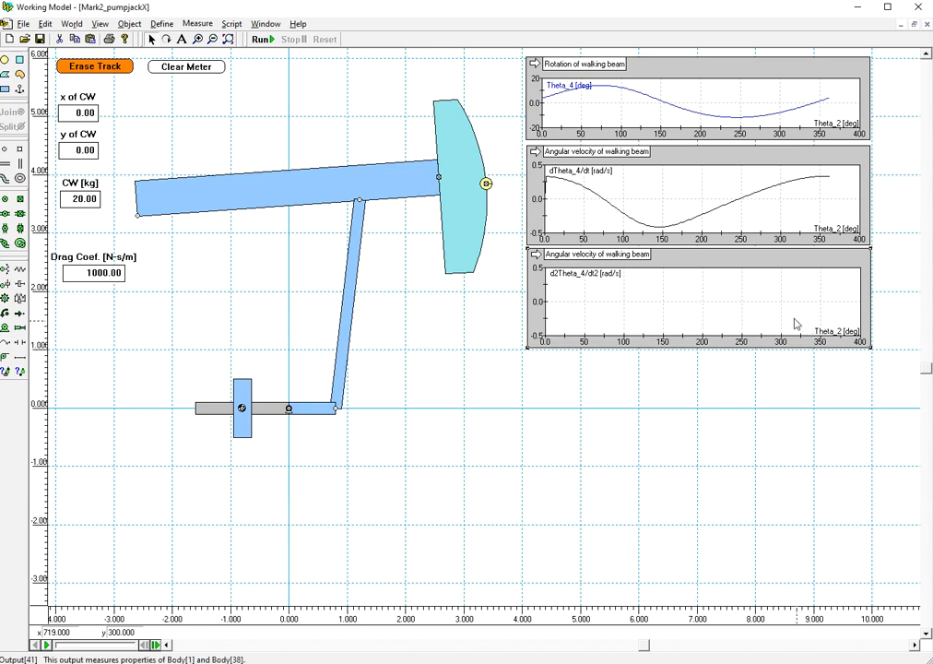
- Run the simulation briefly to plot the angular acceleration, and set that graph's y1 range from -1 to 1
{"action": "left_click", "coordinate": [262, 40]}
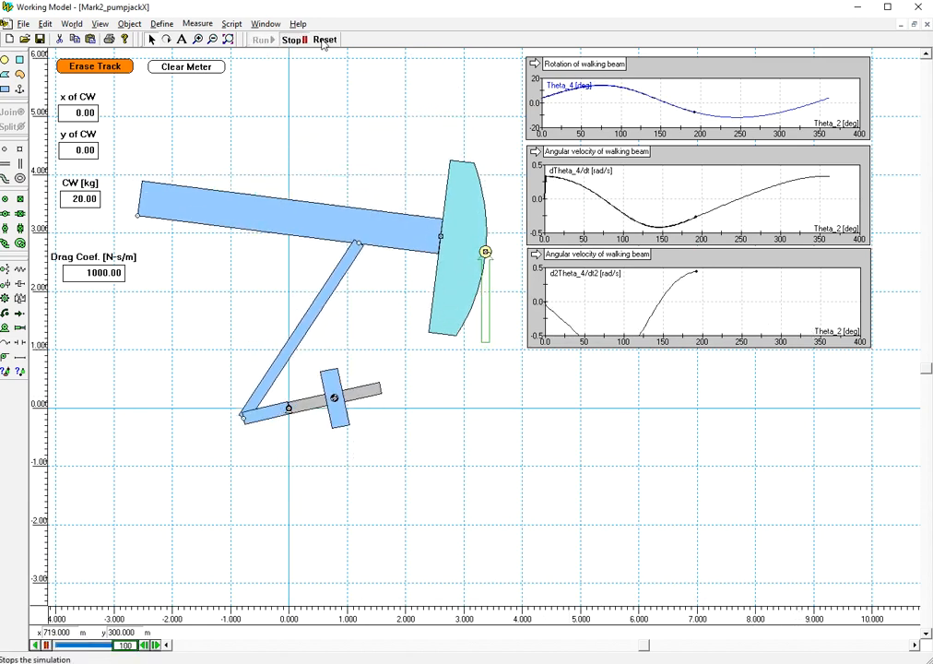
{"action": "left_click", "coordinate": [295, 40]}
{"action": "double_click", "coordinate": [735, 269]}
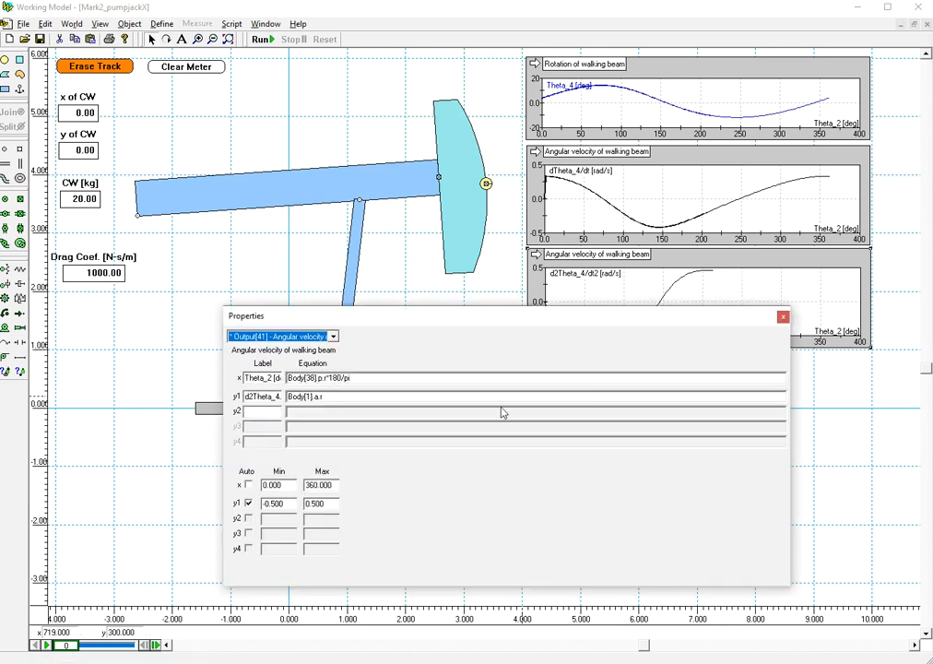
{"action": "left_click_drag", "start_coordinate": [293, 504], "coordinate": [256, 522]}
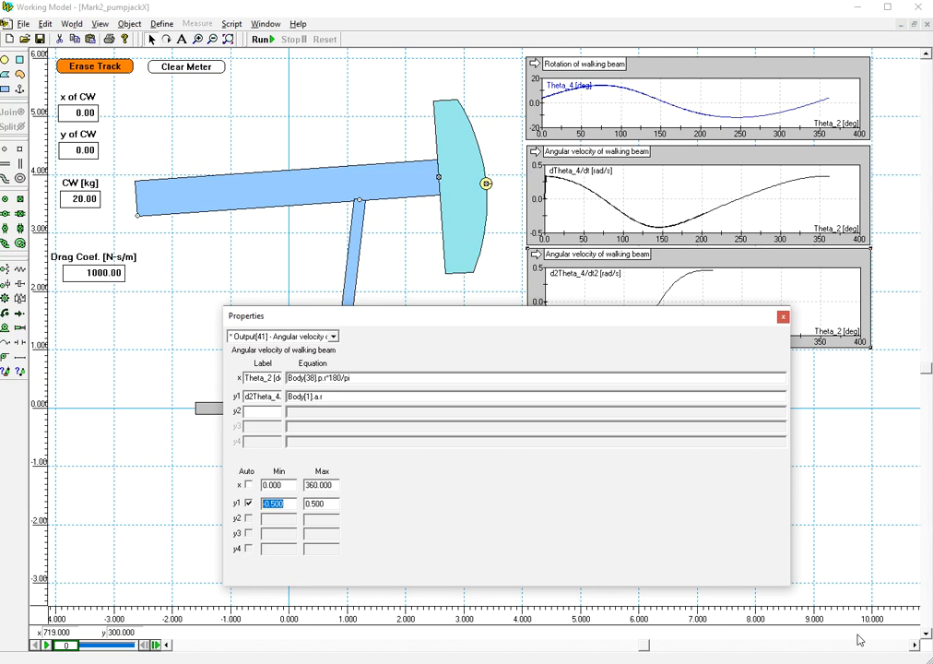
{"action": "type", "text": "-1"}
{"action": "double_click", "coordinate": [327, 502]}
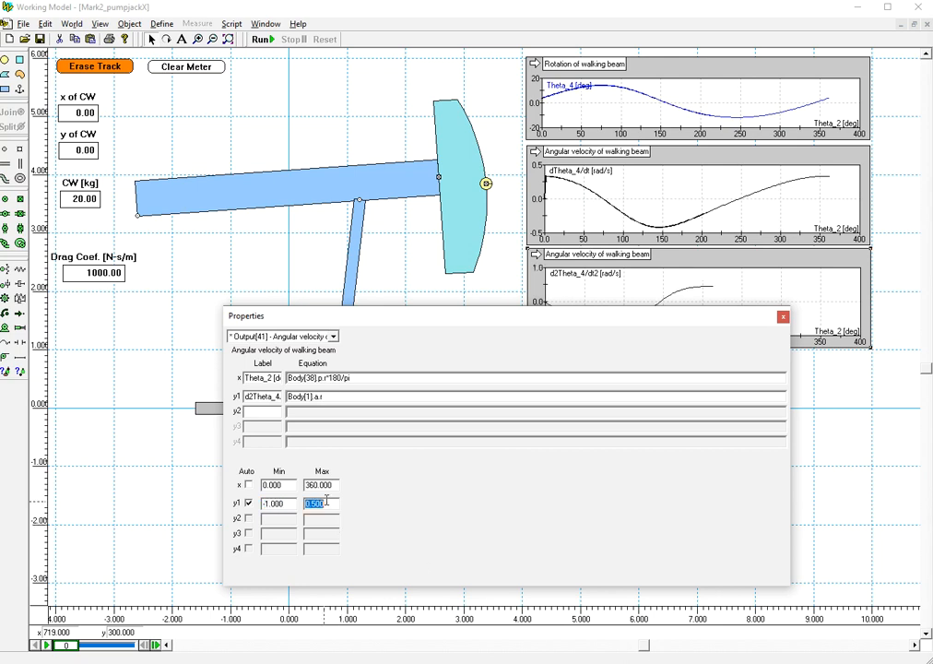
{"action": "type", "text": "1"}
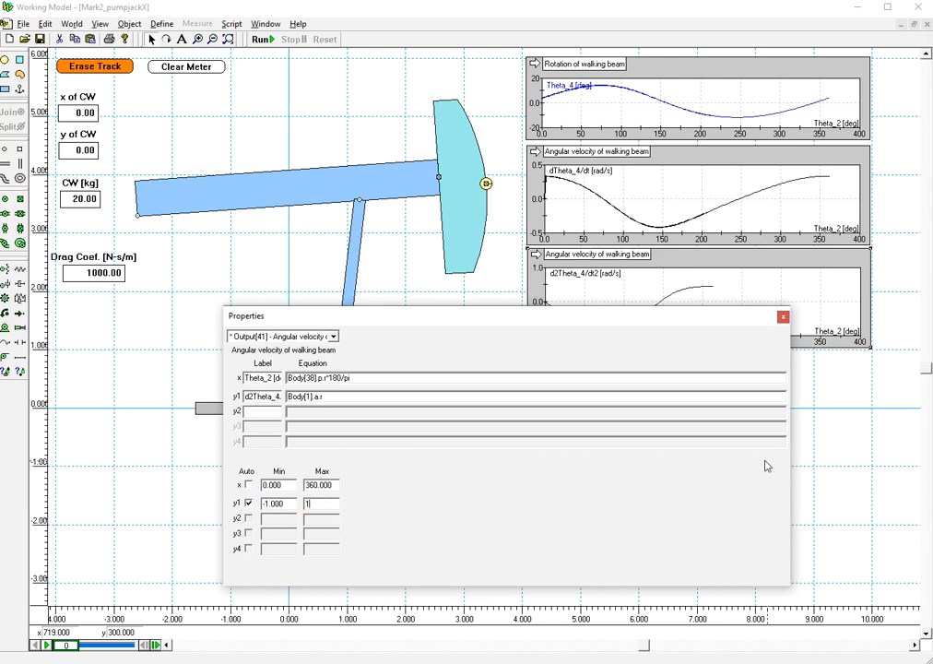
{"action": "left_click", "coordinate": [784, 316]}
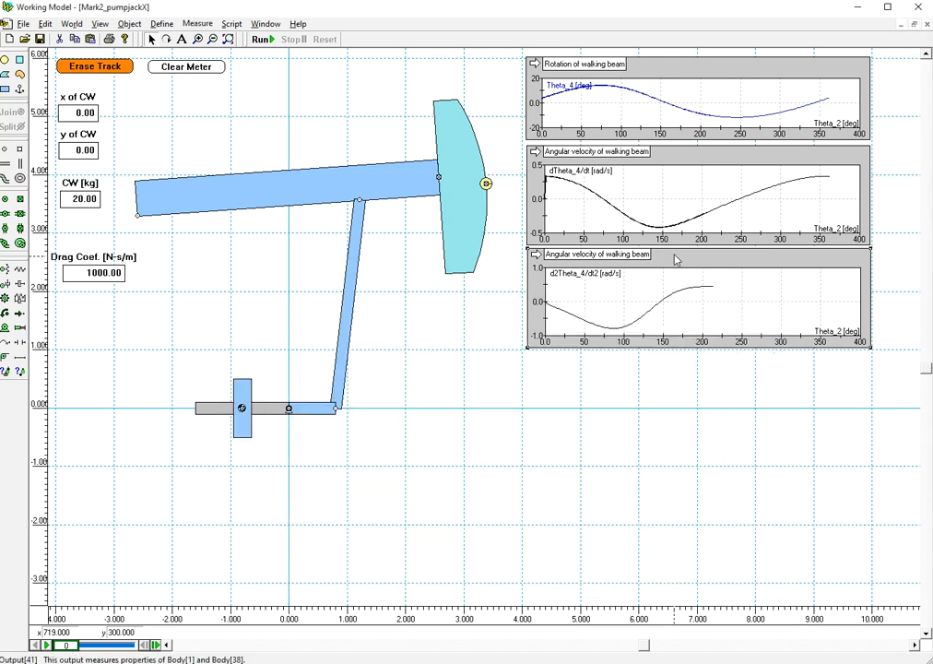
{"action": "left_click", "coordinate": [265, 23]}
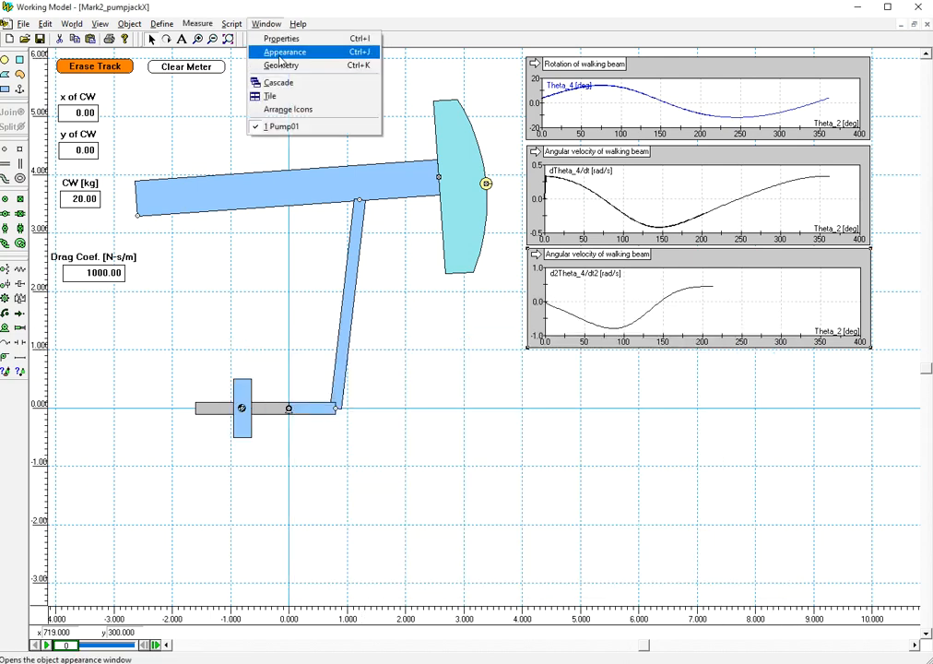
{"action": "left_click", "coordinate": [278, 50]}
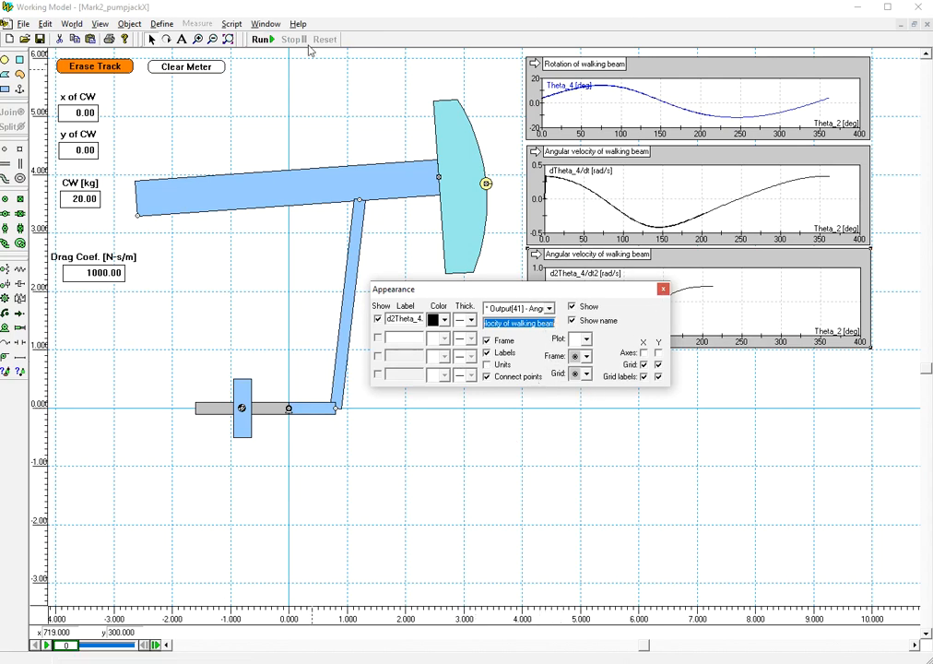
{"action": "left_click", "coordinate": [266, 23]}
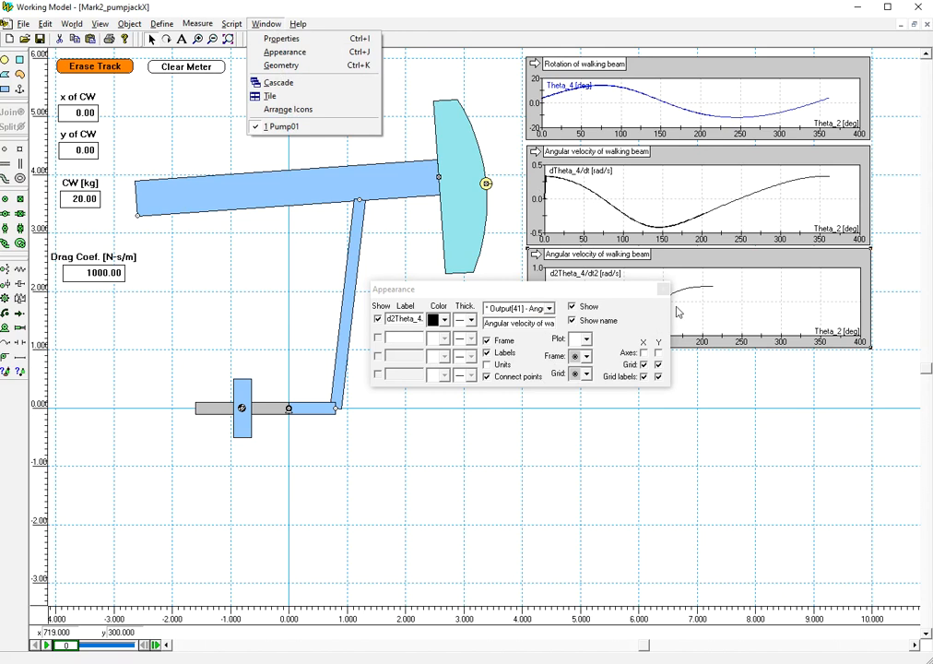
{"action": "left_click", "coordinate": [663, 293]}
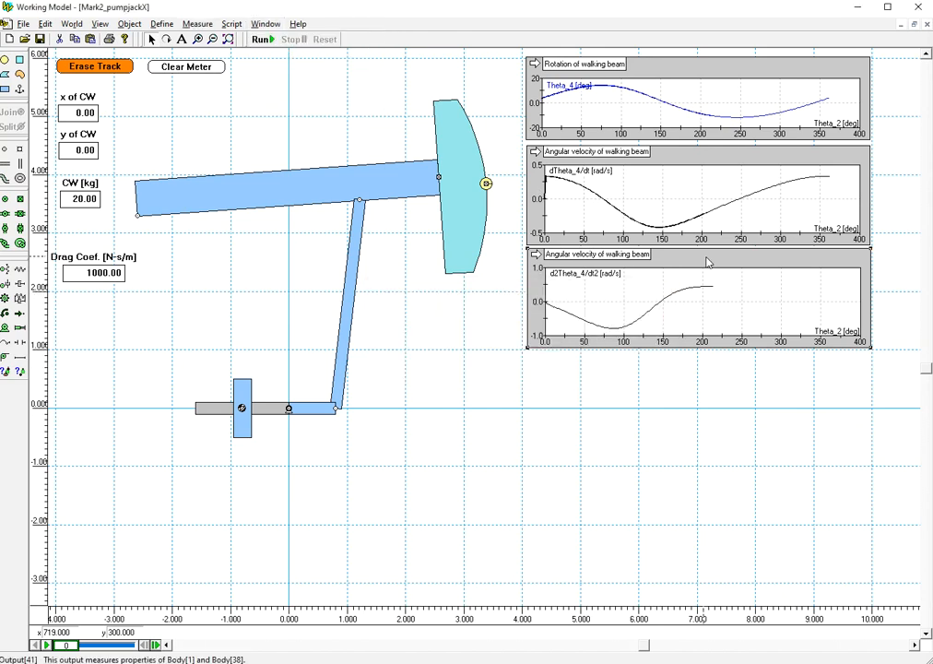
- Correct the angular acceleration graph's y1 label to d2Theta_4/dt2 [rad/s^2]
{"action": "double_click", "coordinate": [705, 257]}
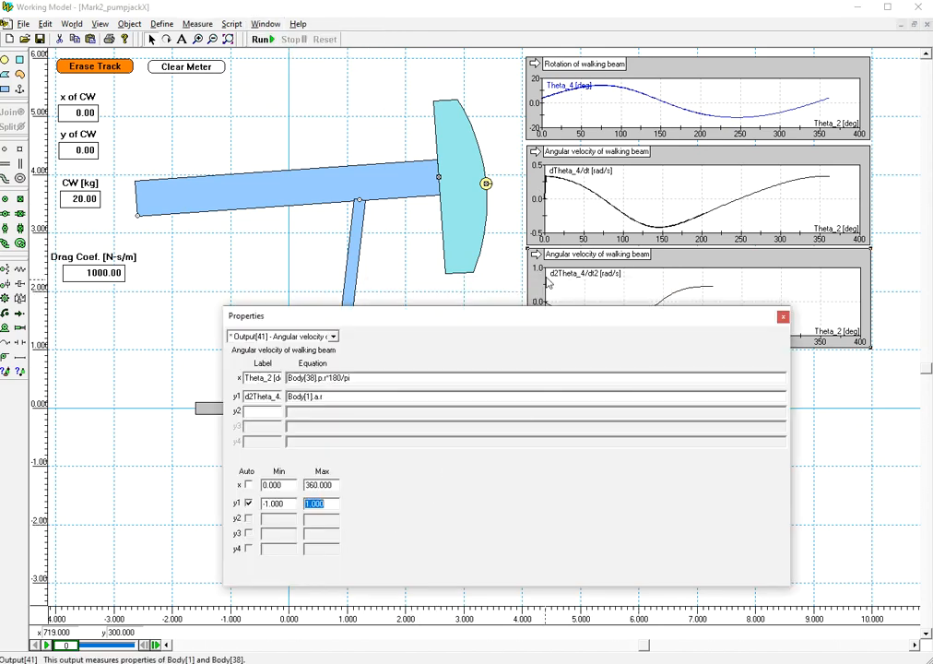
{"action": "left_click", "coordinate": [269, 27]}
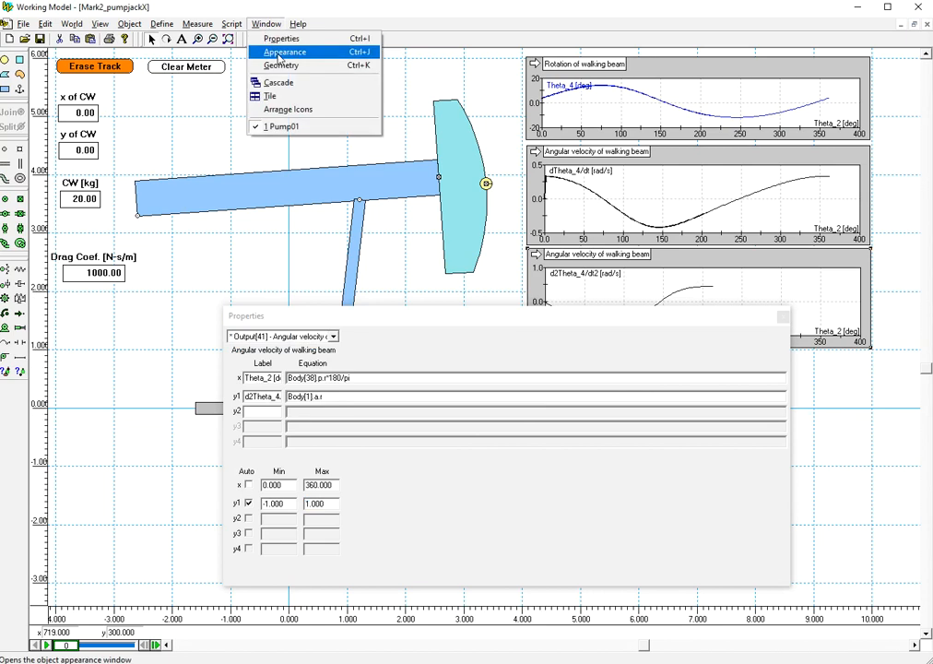
{"action": "left_click", "coordinate": [279, 54]}
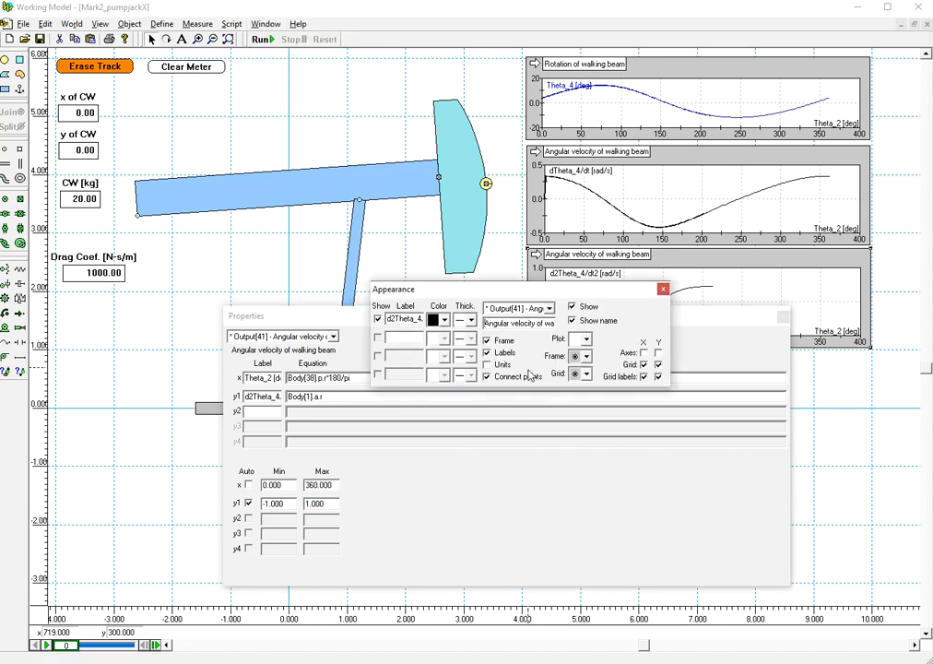
{"action": "left_click", "coordinate": [267, 395]}
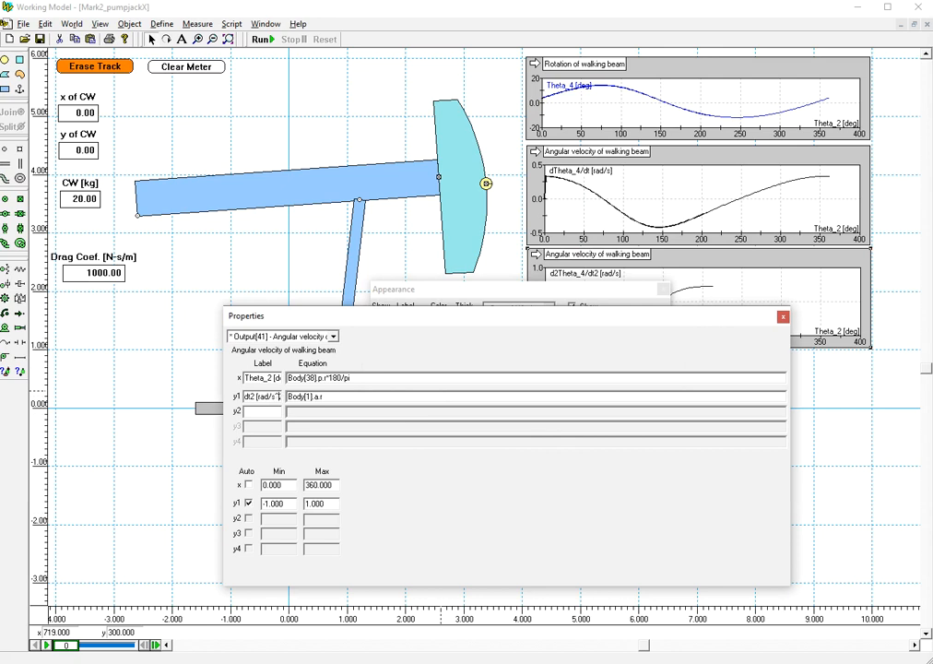
{"action": "left_click", "coordinate": [782, 316]}
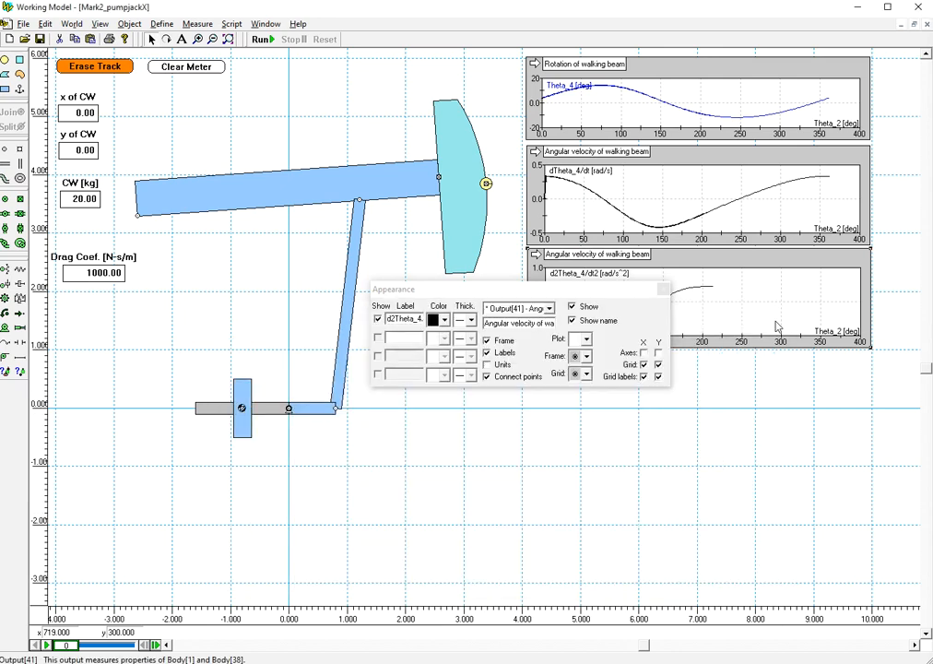
{"action": "left_click", "coordinate": [662, 290]}
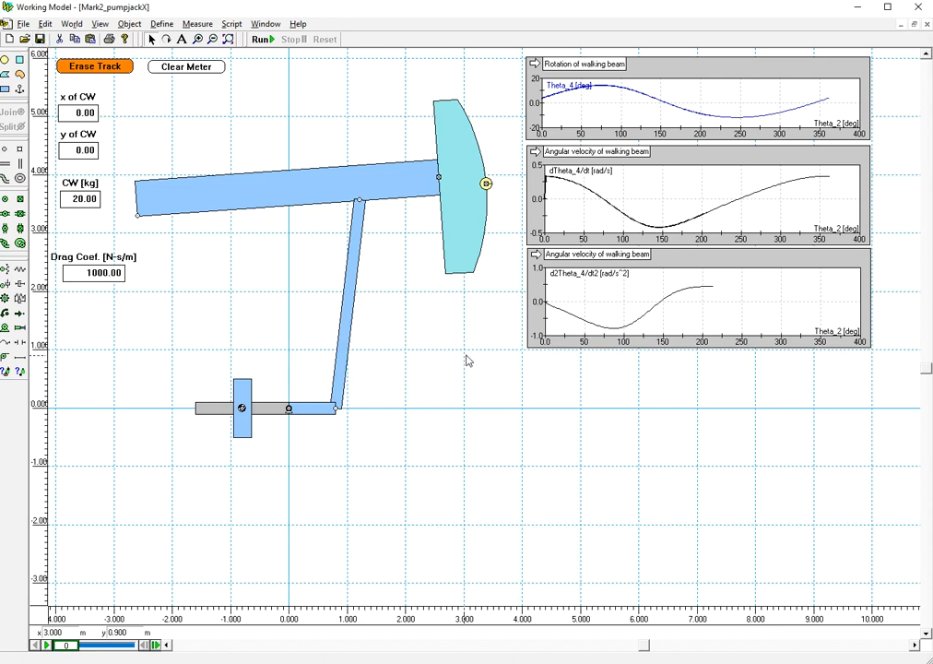
- Run the simulation for a full revolution, reset it, and check the rotation graph's equations and axis ranges
{"action": "left_click", "coordinate": [260, 39]}
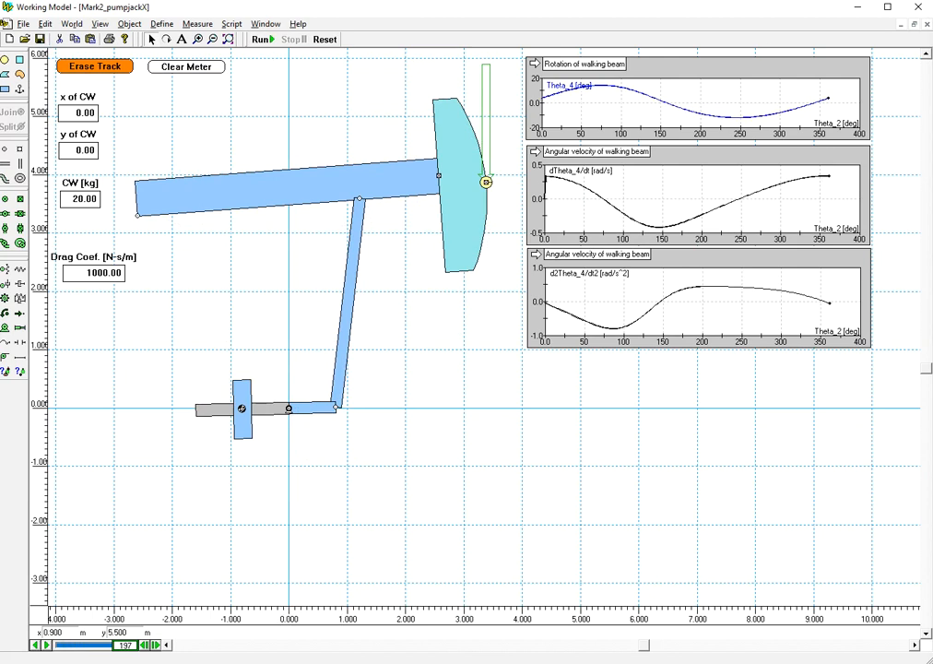
{"action": "left_click", "coordinate": [756, 177]}
{"action": "left_click", "coordinate": [506, 369]}
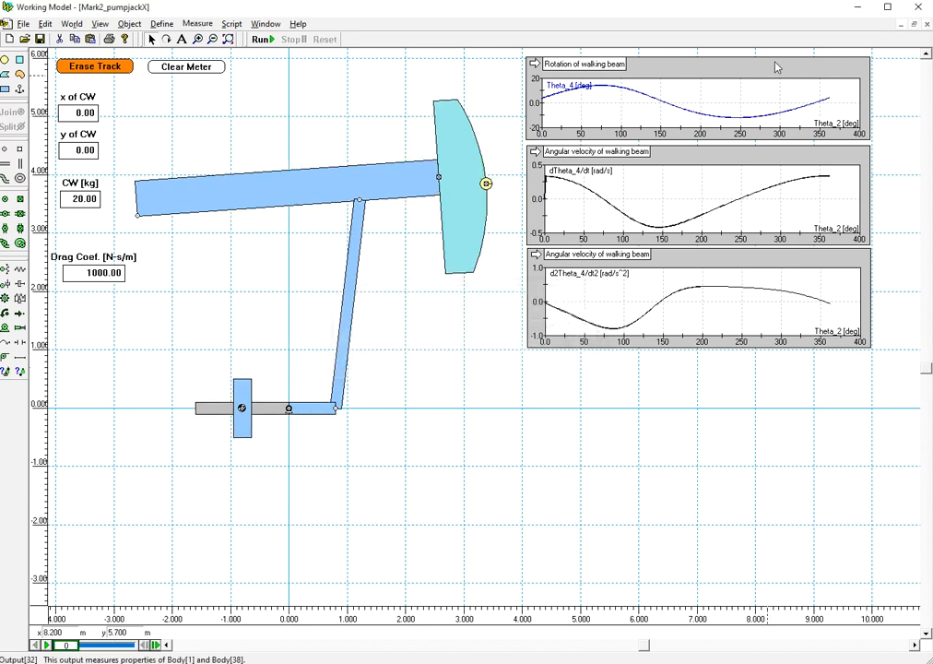
{"action": "double_click", "coordinate": [791, 64]}
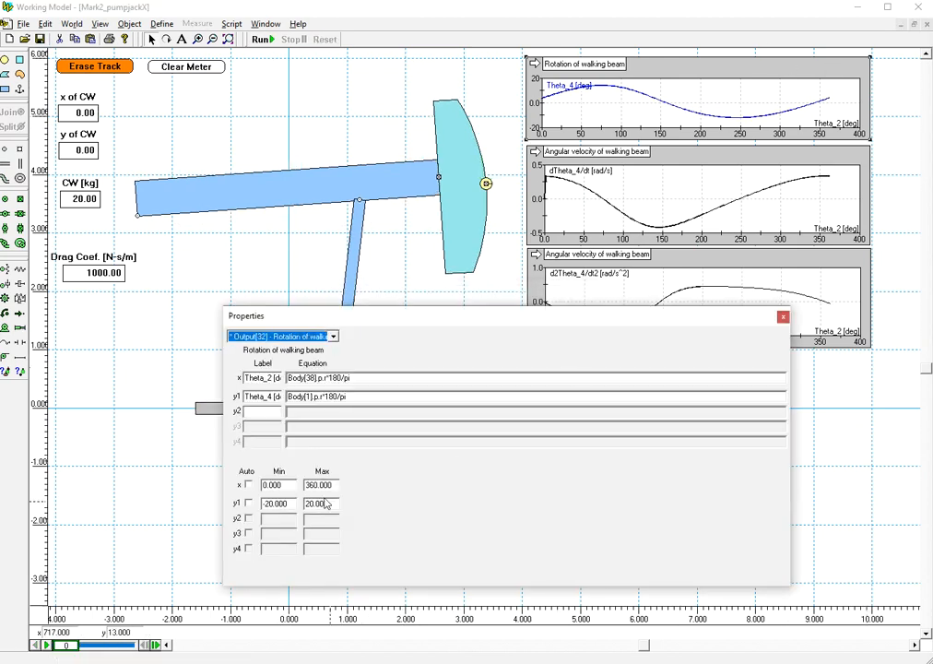
{"action": "left_click", "coordinate": [783, 317]}
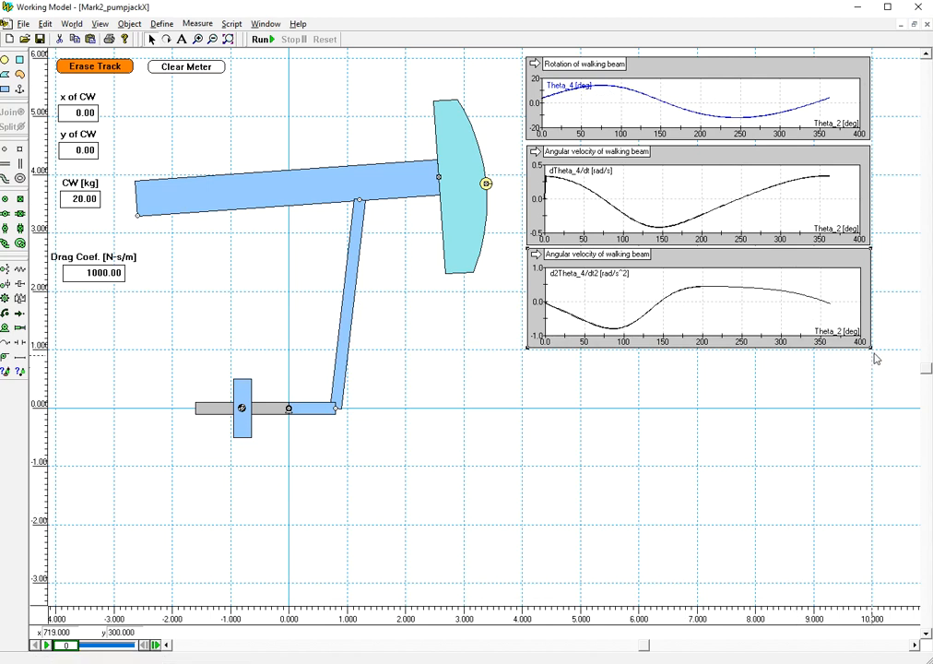
- Enlarge the angular acceleration graph to about twice its height by extending it downward
{"action": "left_click_drag", "start_coordinate": [871, 351], "coordinate": [872, 447]}
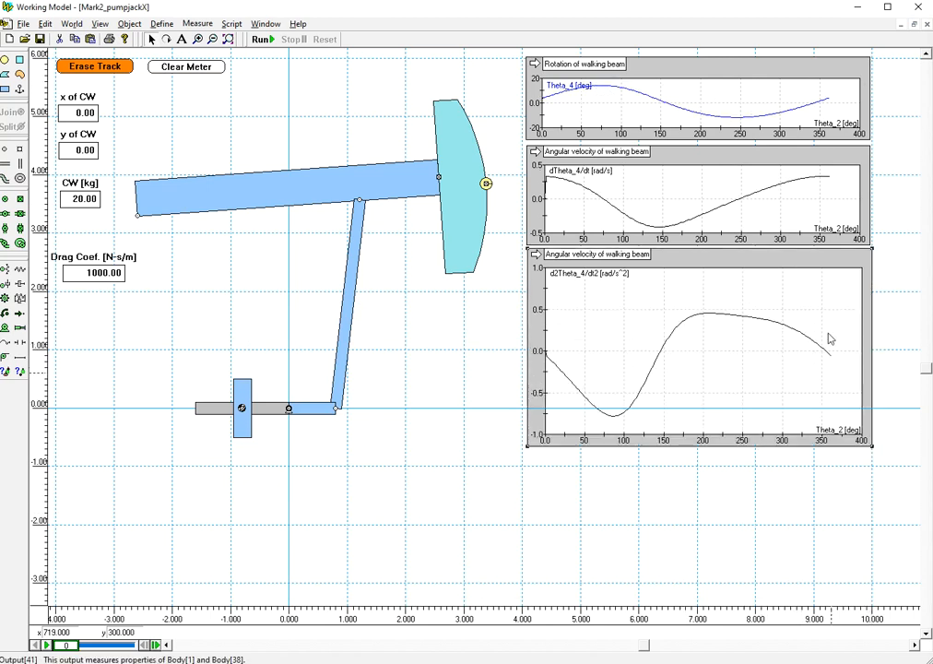
- Move the angular acceleration graph below the others, and enlarge the angular velocity and rotation graphs to about twice their heights
{"action": "left_click_drag", "start_coordinate": [819, 273], "coordinate": [810, 426]}
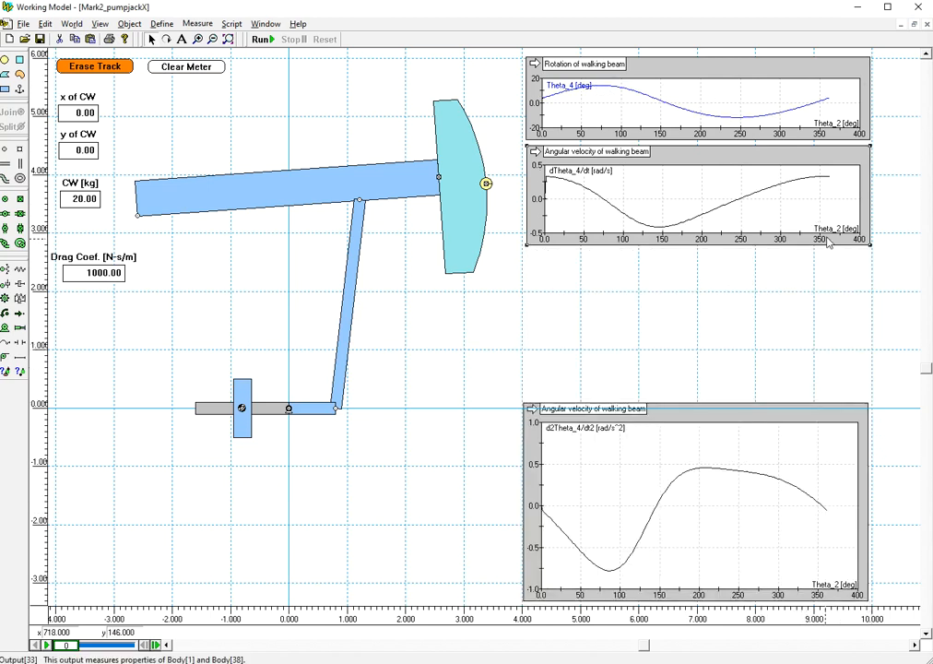
{"action": "left_click_drag", "start_coordinate": [870, 244], "coordinate": [850, 357]}
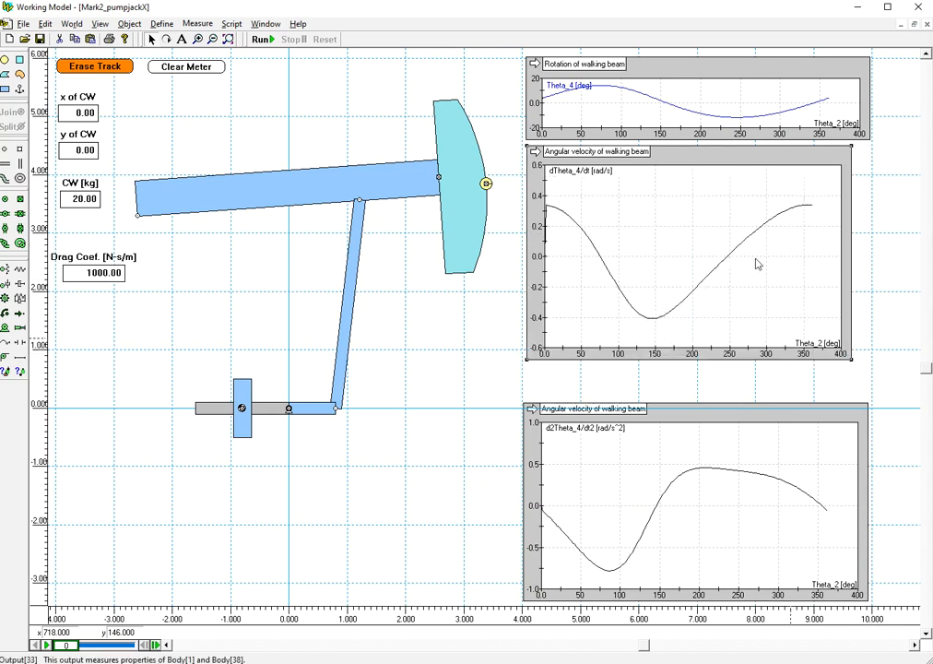
{"action": "left_click_drag", "start_coordinate": [844, 164], "coordinate": [860, 204]}
{"action": "left_click", "coordinate": [851, 135]}
{"action": "left_click_drag", "start_coordinate": [869, 140], "coordinate": [873, 240]}
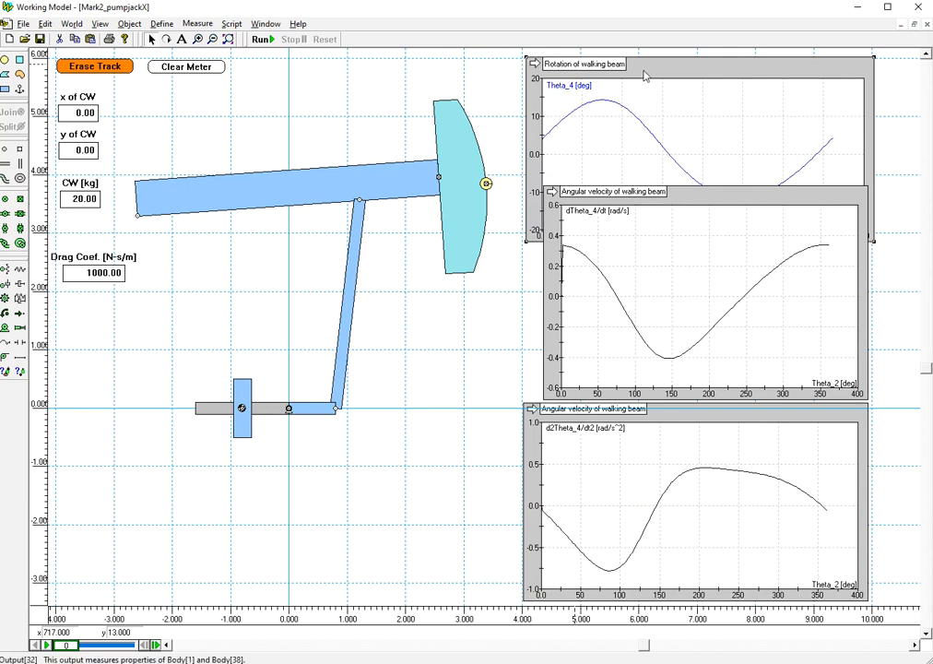
- Collapse the angular velocity and acceleration graphs to digital meters side by side below the rotation graph, and shorten the rotation graph slightly
{"action": "left_click", "coordinate": [551, 191]}
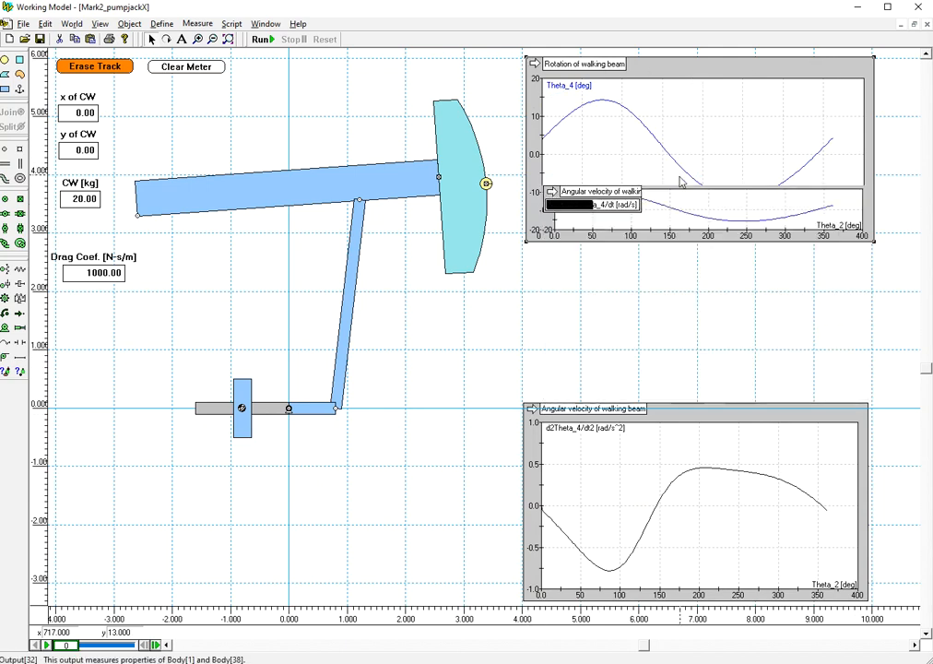
{"action": "left_click", "coordinate": [551, 190]}
{"action": "left_click_drag", "start_coordinate": [693, 196], "coordinate": [679, 258]}
{"action": "left_click", "coordinate": [536, 251]}
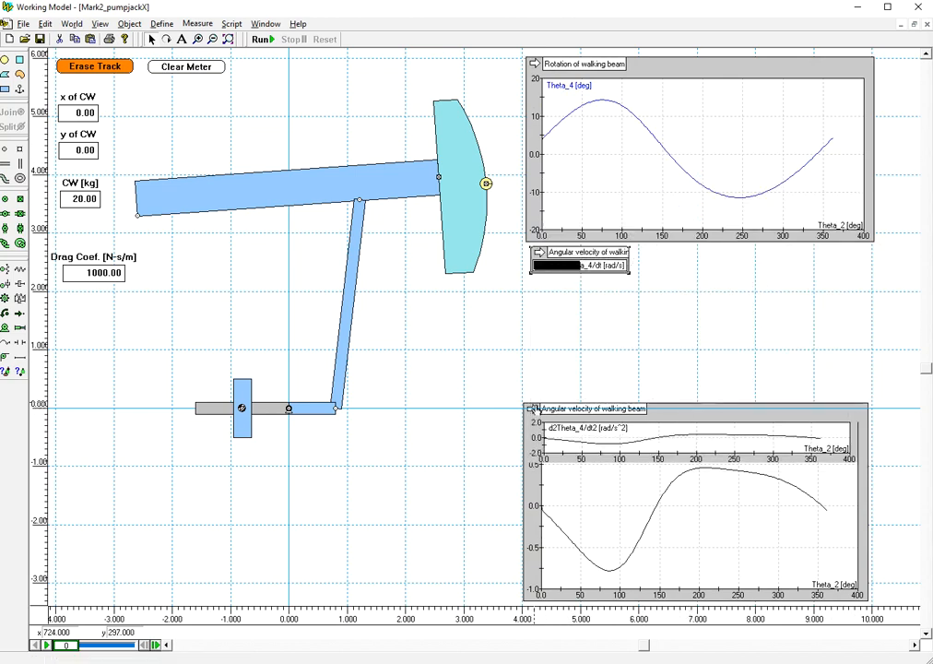
{"action": "left_click", "coordinate": [532, 409]}
{"action": "left_click_drag", "start_coordinate": [595, 411], "coordinate": [709, 258]}
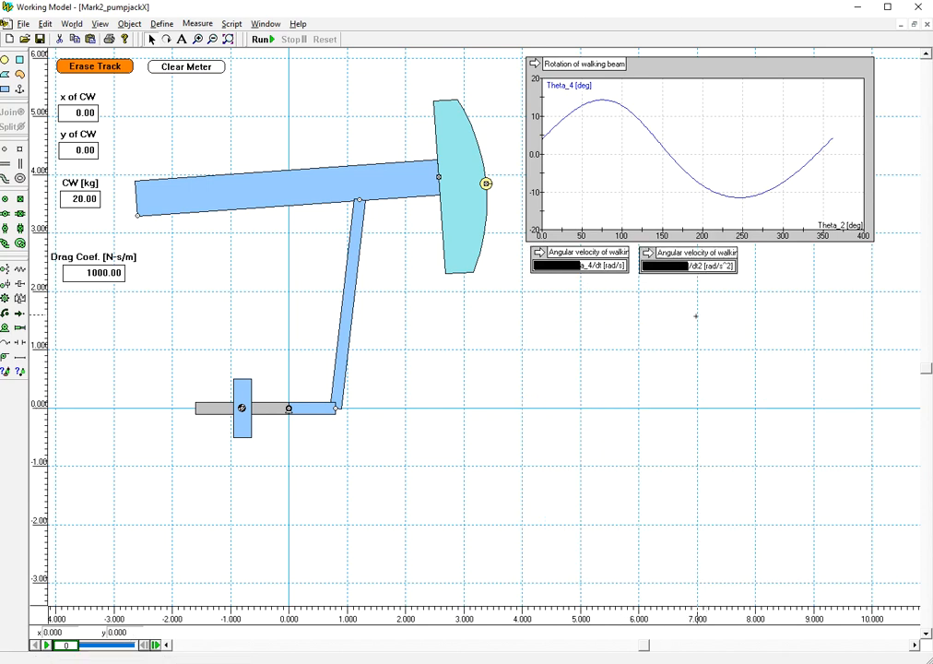
{"action": "left_click_drag", "start_coordinate": [875, 242], "coordinate": [876, 212]}
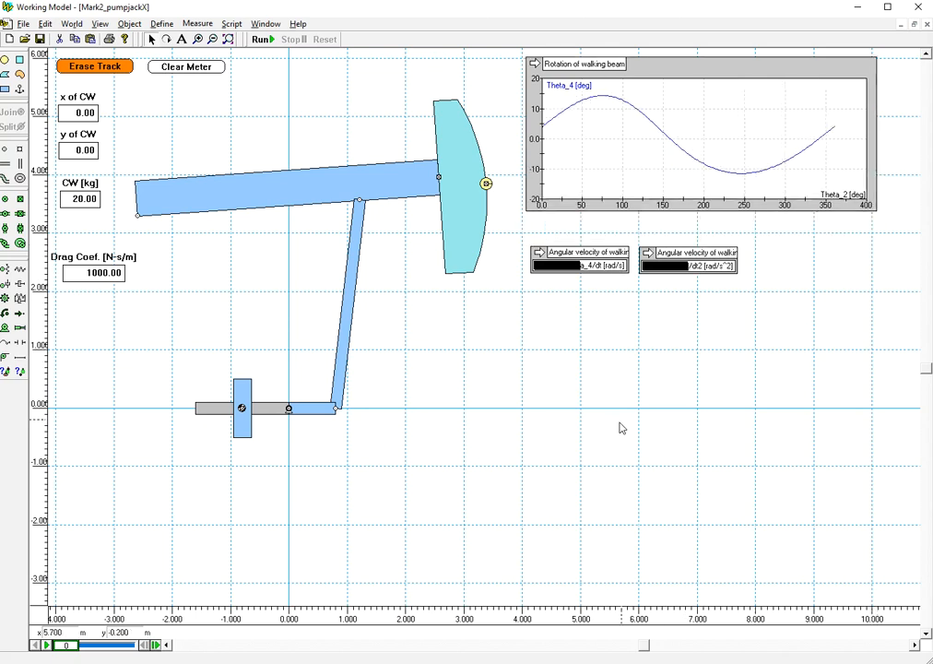
- Split the connecting rod from its joints, move it clear of the mechanism, and set its rotation to 0 rad
{"action": "left_click", "coordinate": [346, 319]}
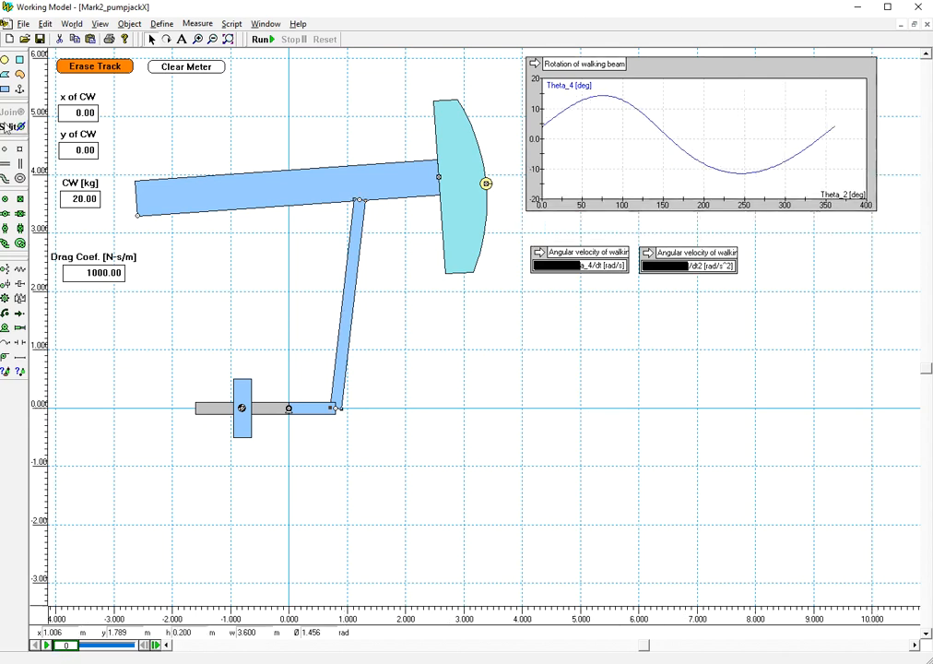
{"action": "left_click_drag", "start_coordinate": [354, 281], "coordinate": [558, 485]}
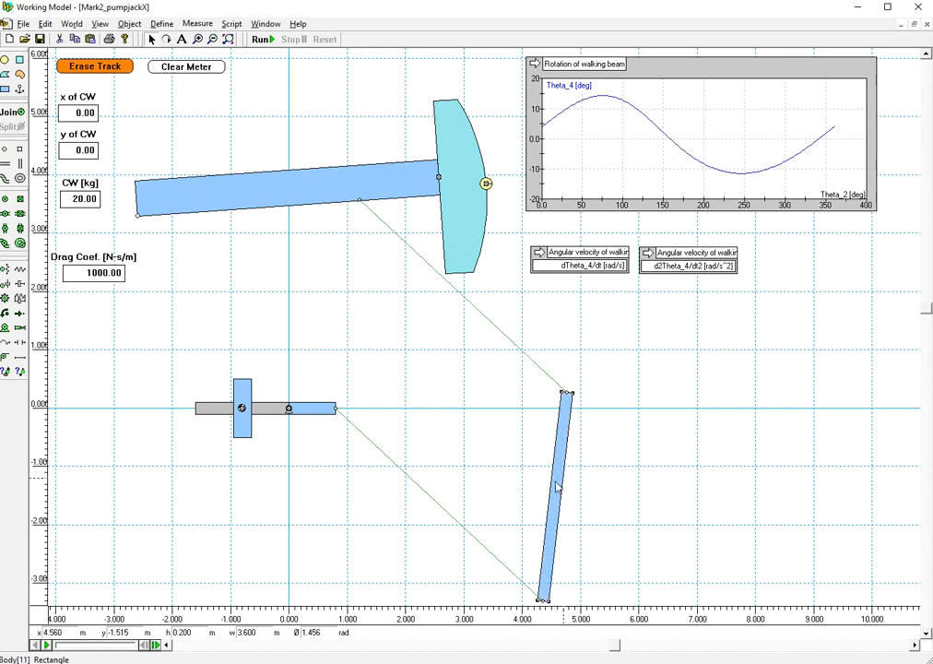
{"action": "double_click", "coordinate": [557, 487]}
{"action": "double_click", "coordinate": [270, 395]}
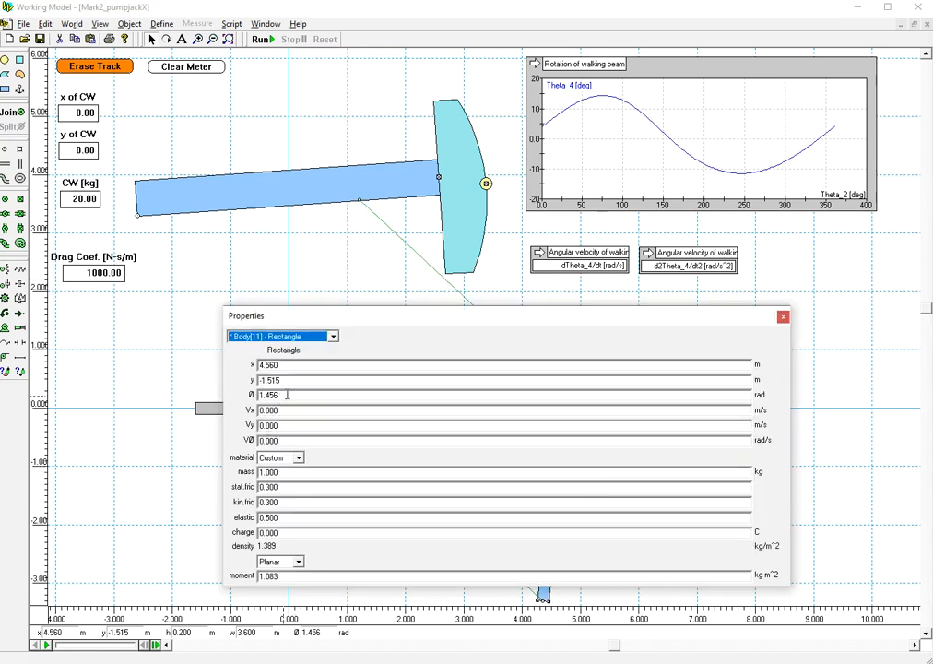
{"action": "type", "text": "0"}
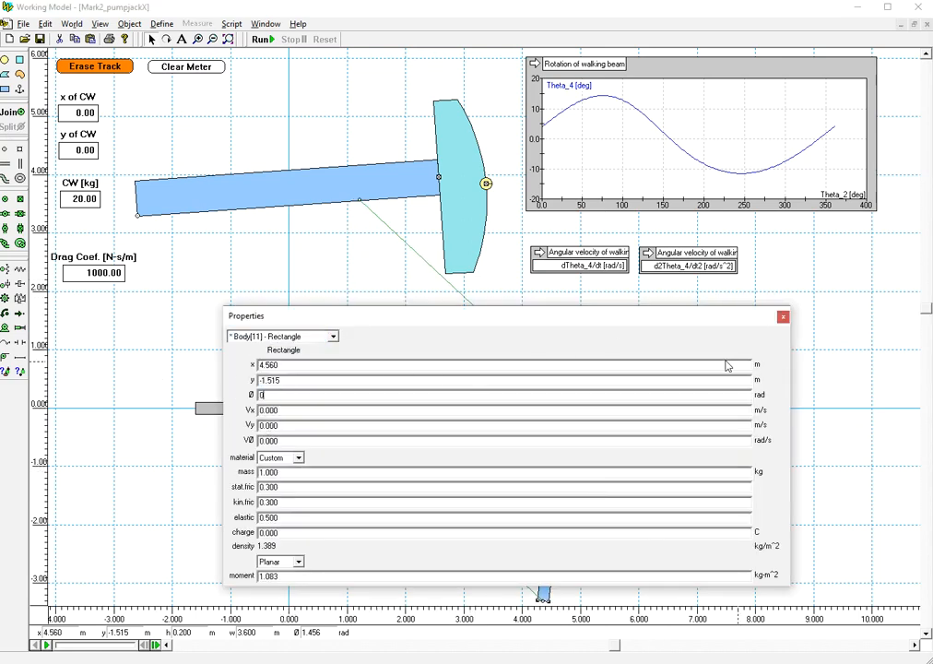
{"action": "left_click", "coordinate": [783, 317]}
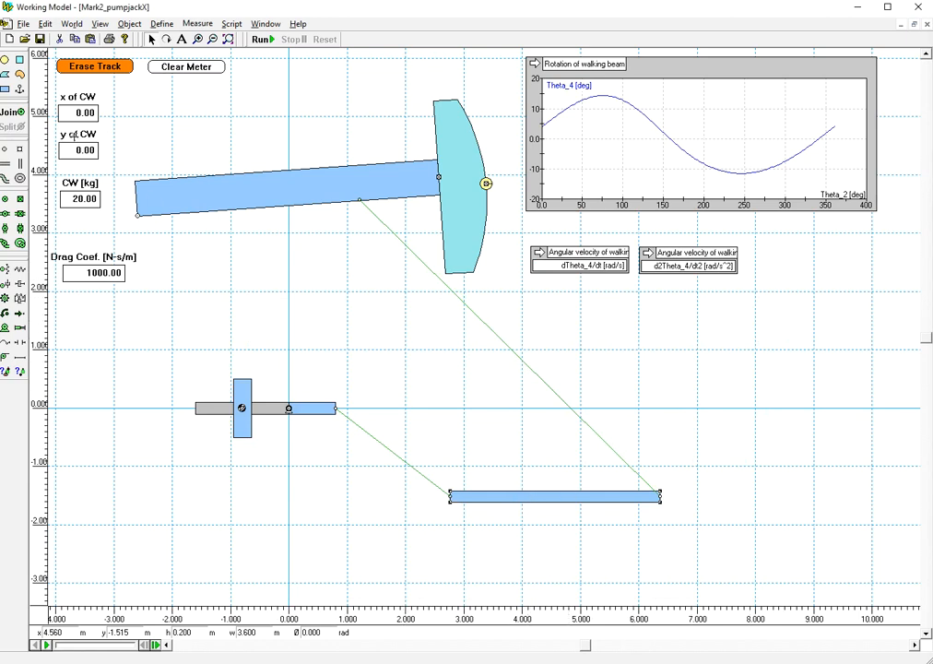
{"action": "left_click", "coordinate": [7, 90]}
{"action": "mouse_move", "coordinate": [732, 430]}
{"action": "left_mouse_down"}
{"action": "mouse_move", "coordinate": [761, 444]}
{"action": "mouse_move", "coordinate": [888, 440]}
{"action": "mouse_move", "coordinate": [902, 455]}
{"action": "left_mouse_up"}
{"action": "left_click", "coordinate": [166, 41]}
{"action": "left_click_drag", "start_coordinate": [834, 444], "coordinate": [820, 363]}
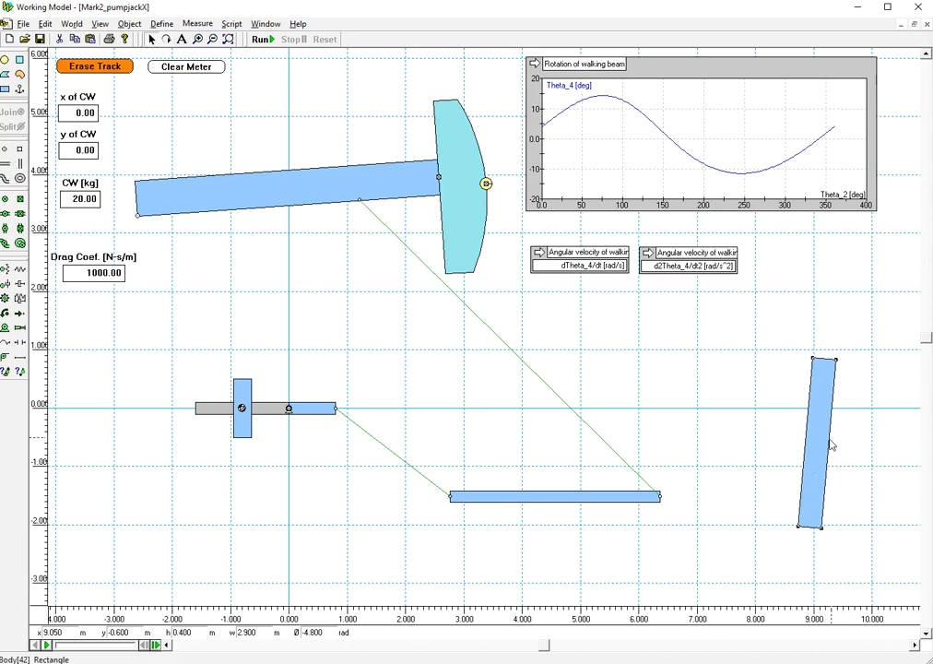
{"action": "key", "text": "Delete"}
- Rejoin the connecting rod to the crank and walking beam, and set the crank's rotation to 0 rad
{"action": "left_click", "coordinate": [636, 497]}
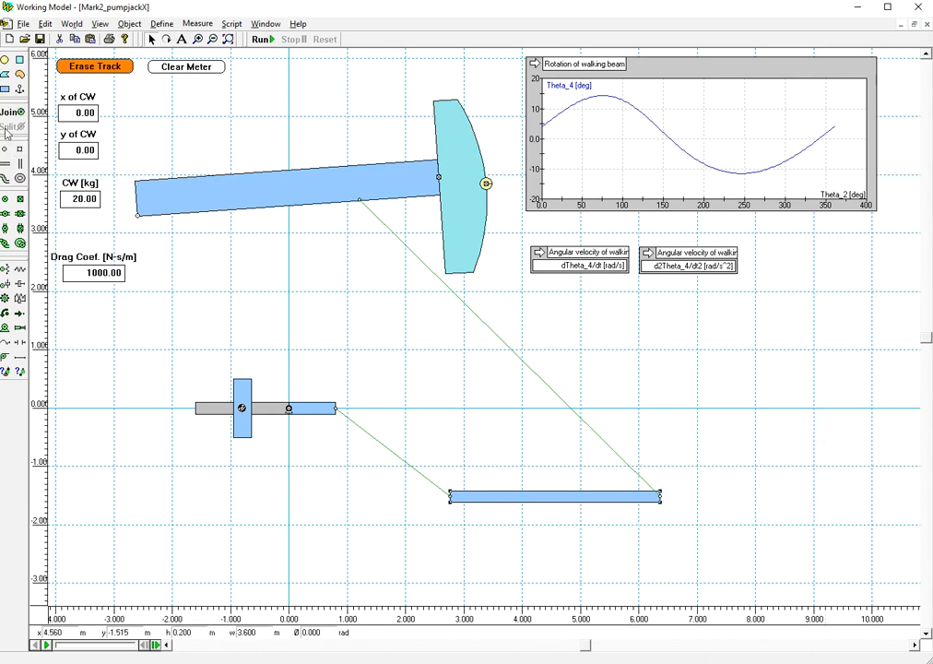
{"action": "left_click", "coordinate": [11, 113]}
{"action": "double_click", "coordinate": [307, 400]}
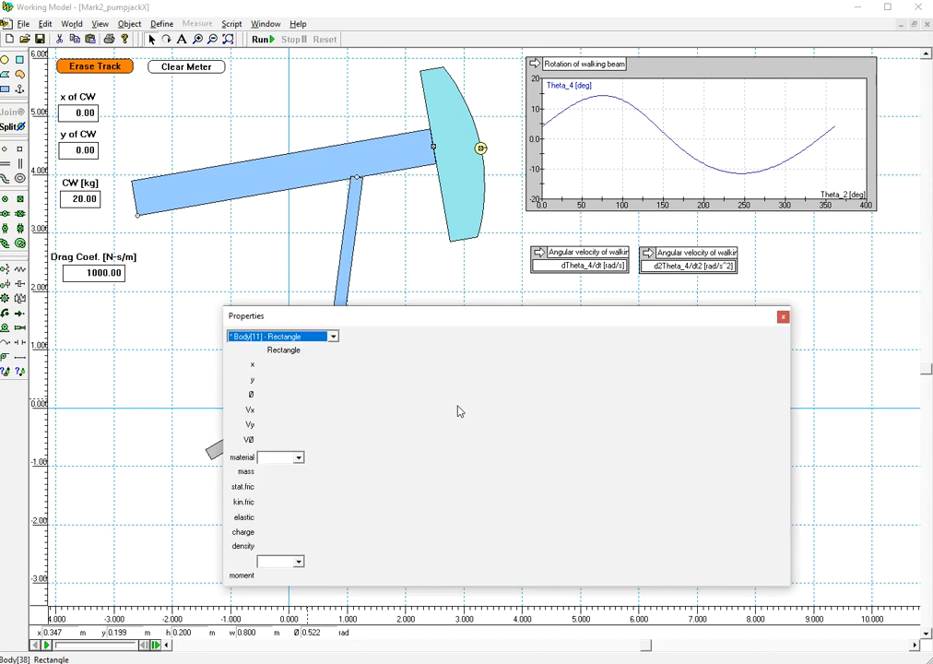
{"action": "left_click", "coordinate": [294, 395]}
{"action": "type", "text": "0"}
{"action": "left_click", "coordinate": [783, 316]}
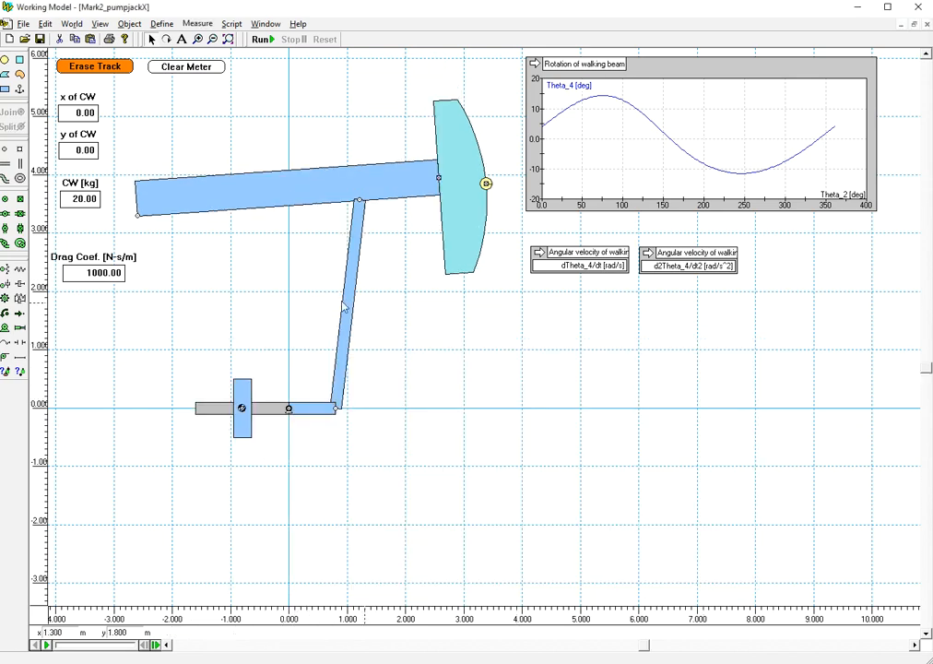
{"action": "double_click", "coordinate": [347, 332]}
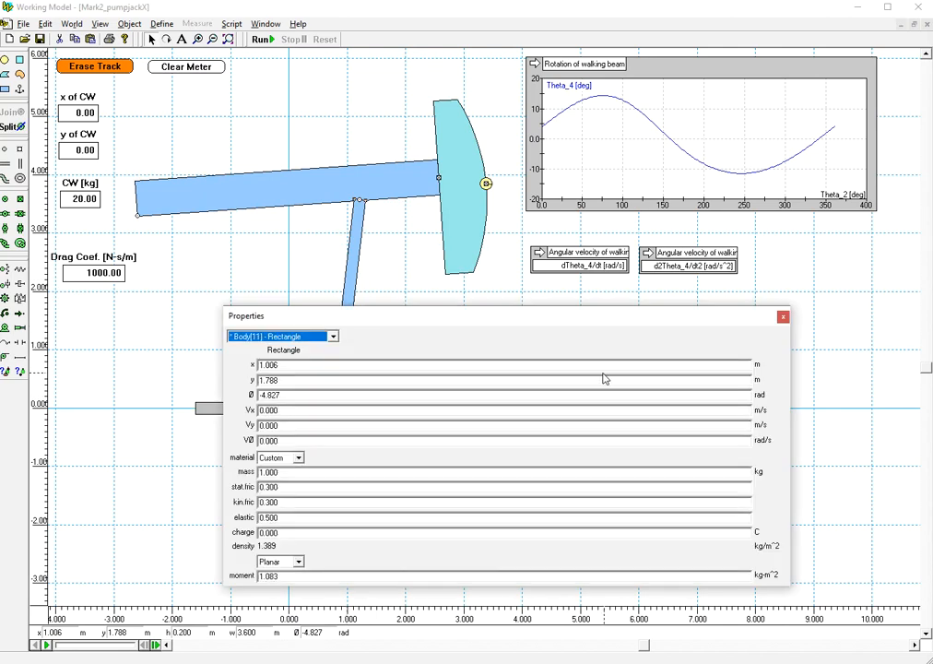
{"action": "left_click", "coordinate": [783, 317]}
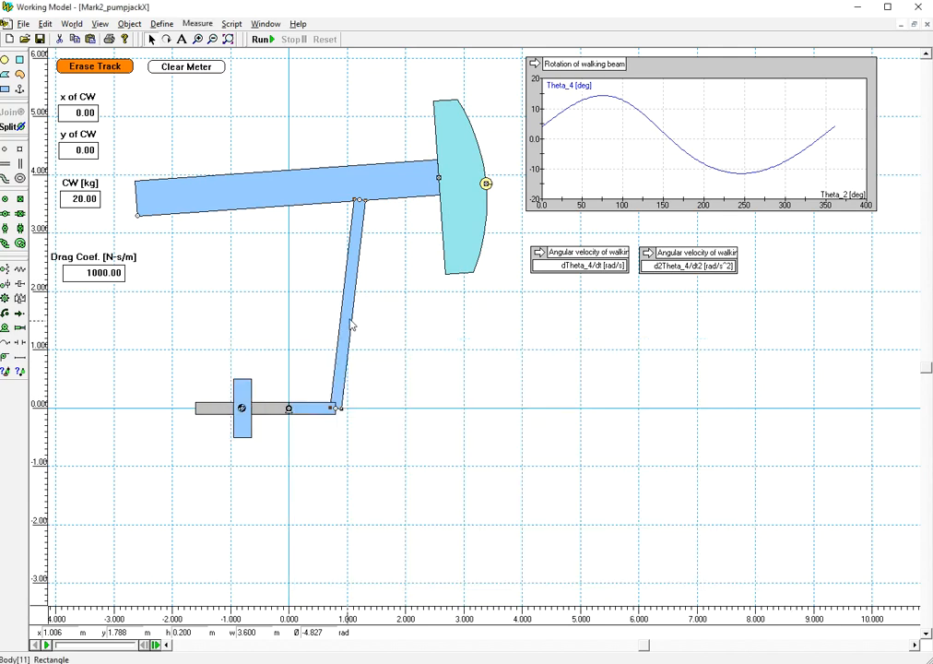
- Try a separate rotation graph for the connecting rod, check its y1 equation, widen it below the meters, and delete it
{"action": "left_click", "coordinate": [197, 23]}
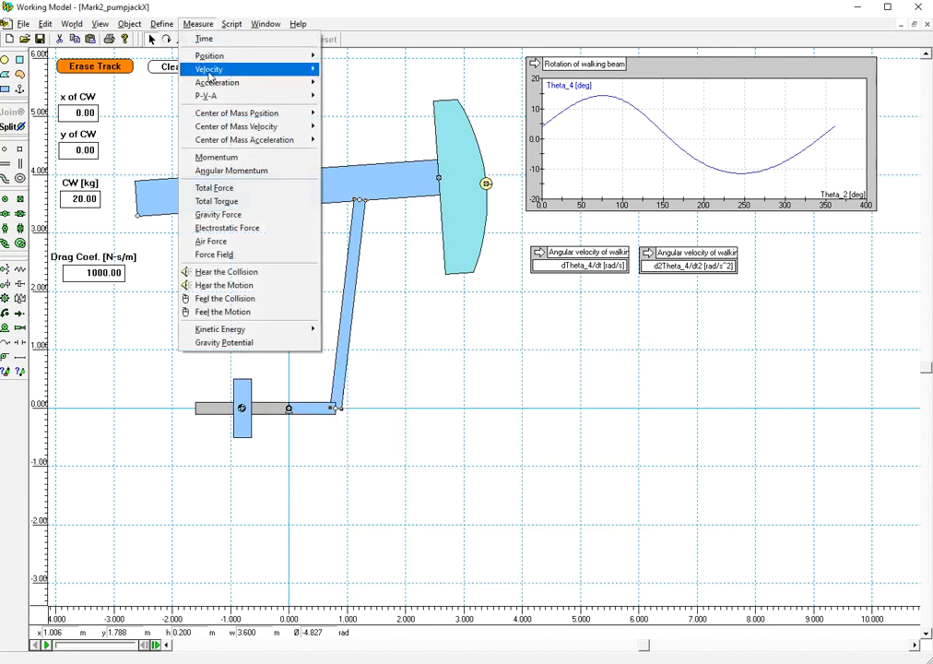
{"action": "mouse_move", "coordinate": [212, 58]}
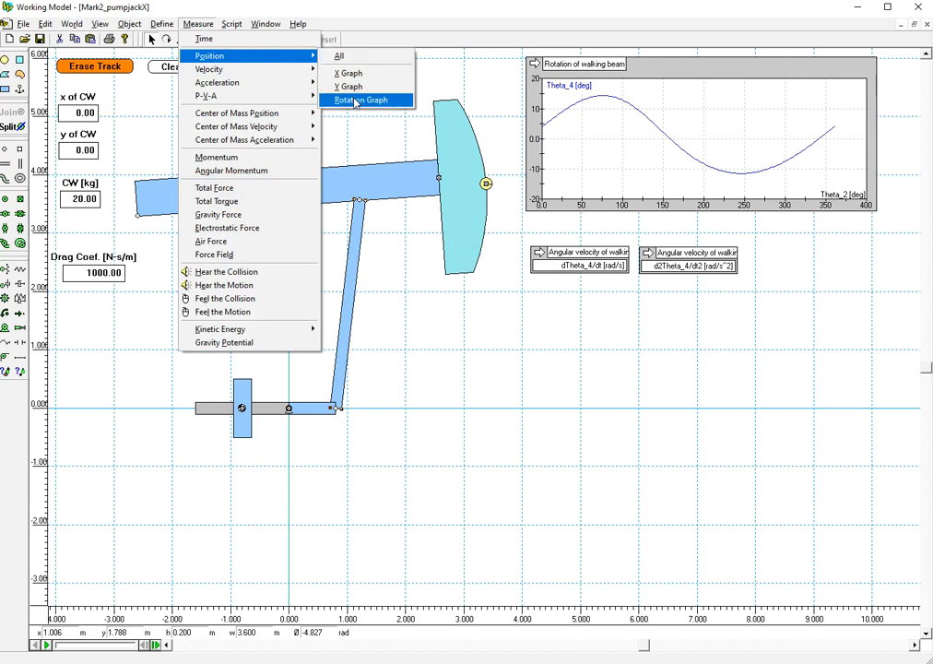
{"action": "left_click", "coordinate": [360, 126]}
{"action": "double_click", "coordinate": [410, 213]}
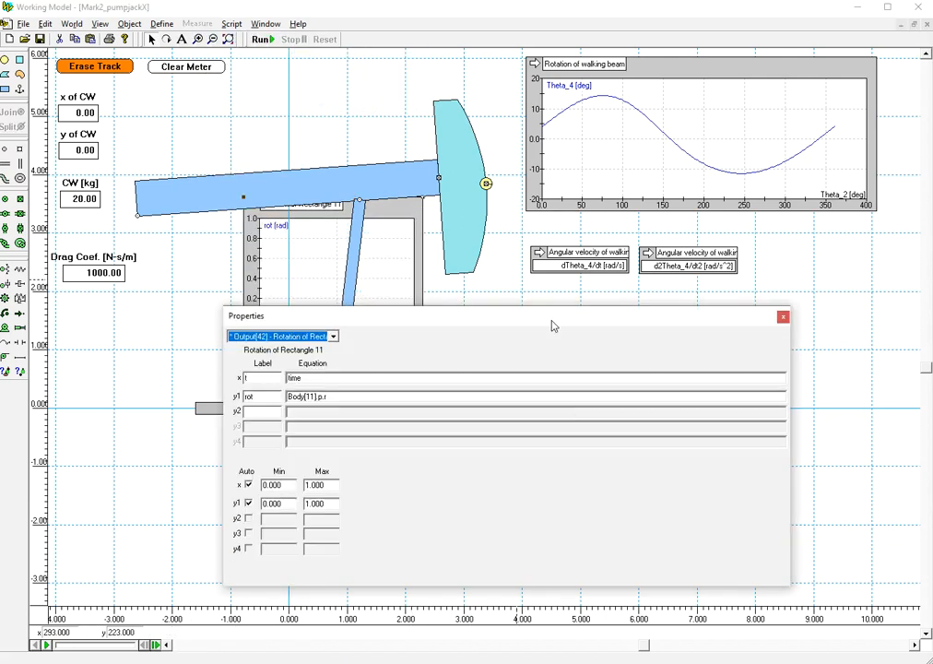
{"action": "double_click", "coordinate": [353, 397]}
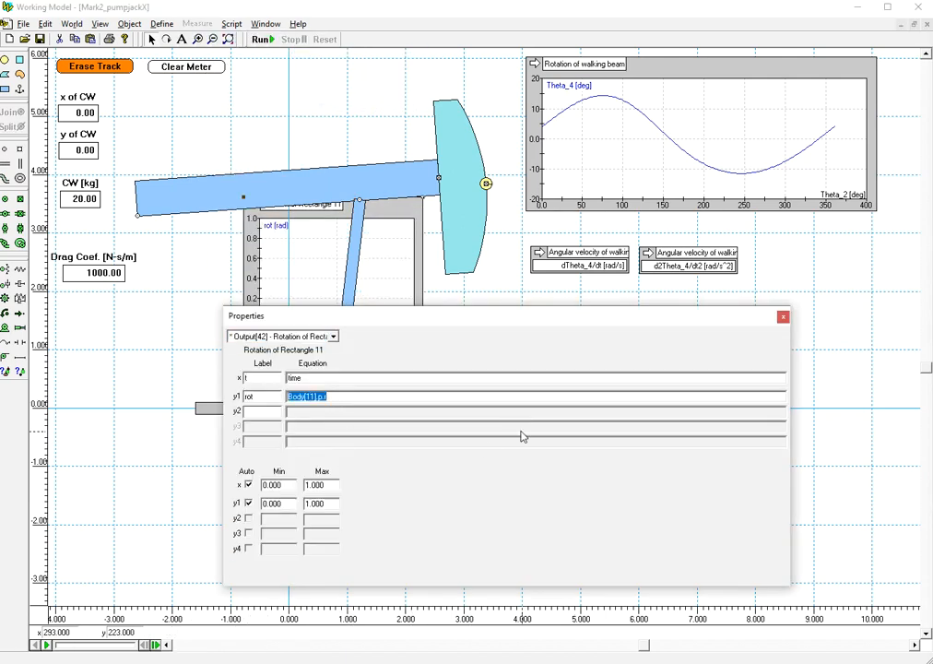
{"action": "left_click", "coordinate": [782, 317]}
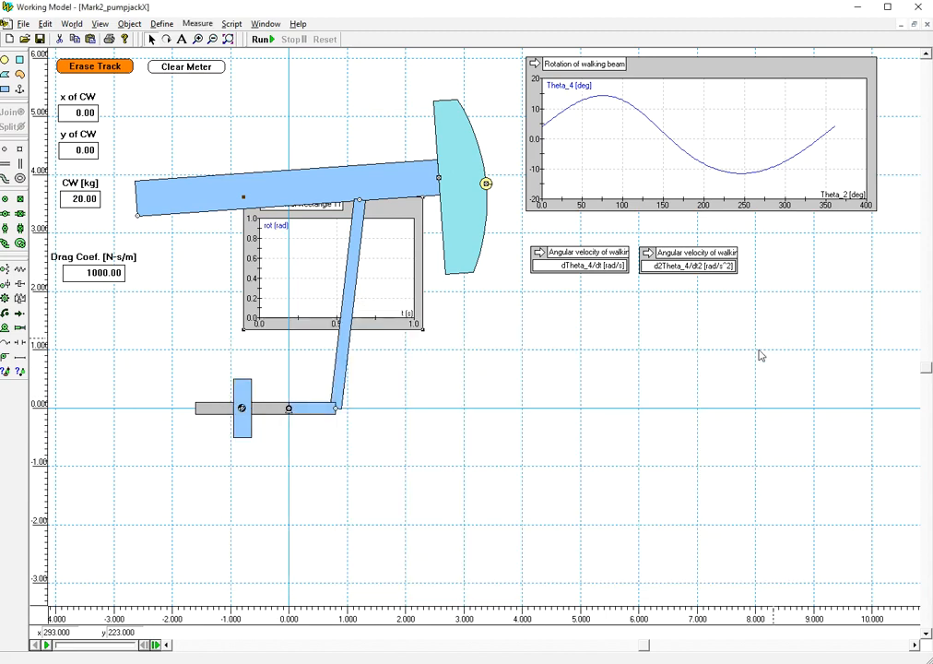
{"action": "left_click_drag", "start_coordinate": [392, 209], "coordinate": [675, 307]}
{"action": "left_click_drag", "start_coordinate": [711, 426], "coordinate": [873, 446]}
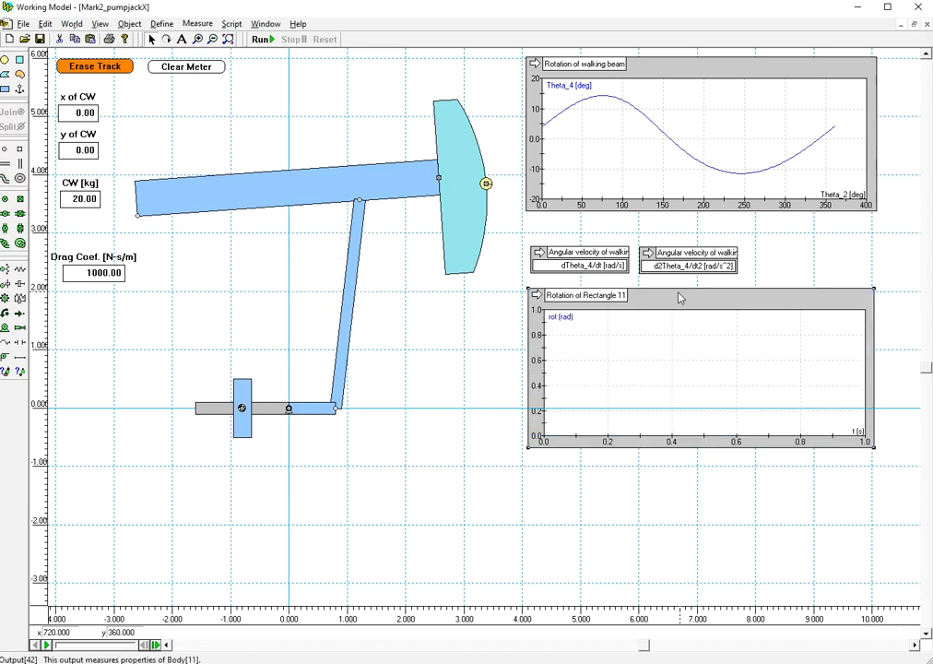
{"action": "key", "text": "Delete"}
- Duplicate the walking beam's rotation graph and place the copy below the two collapsed meters
{"action": "left_click", "coordinate": [708, 106]}
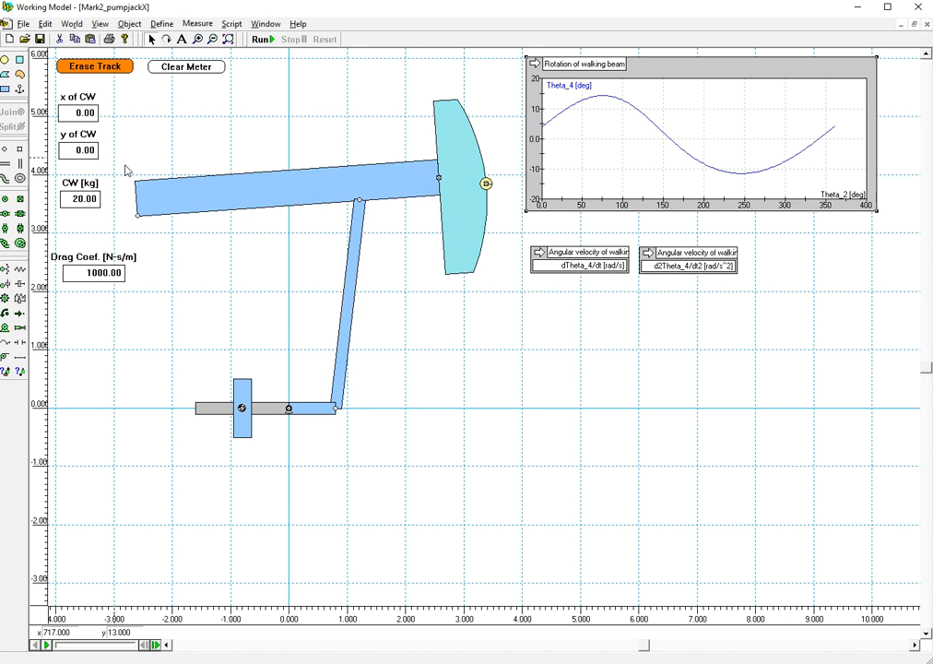
{"action": "left_click", "coordinate": [45, 23]}
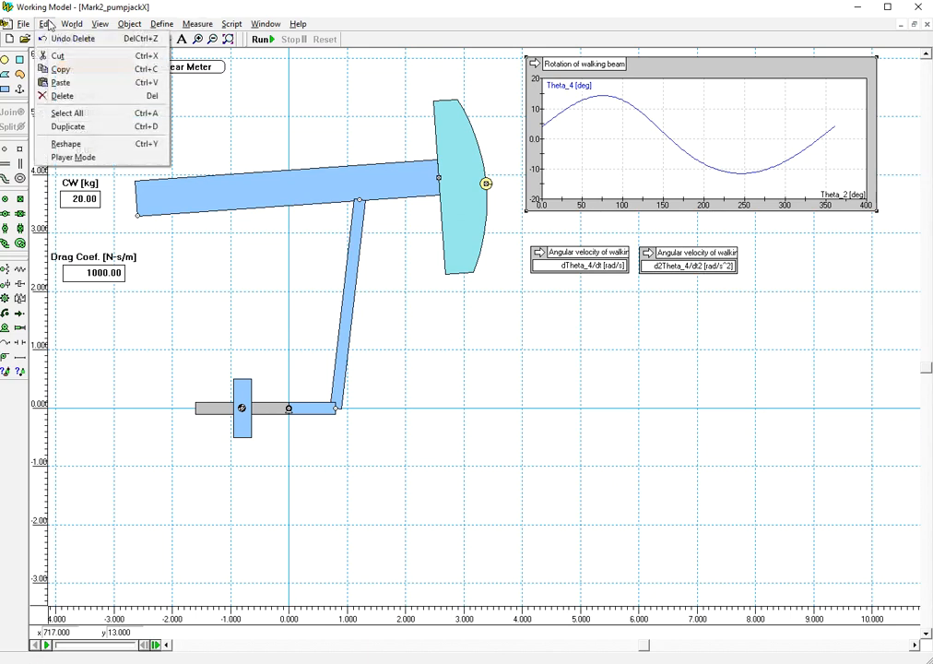
{"action": "left_click", "coordinate": [79, 134]}
{"action": "left_click_drag", "start_coordinate": [715, 83], "coordinate": [711, 310]}
- Set the duplicated graph's y1 label to Transm Angle
{"action": "double_click", "coordinate": [730, 309]}
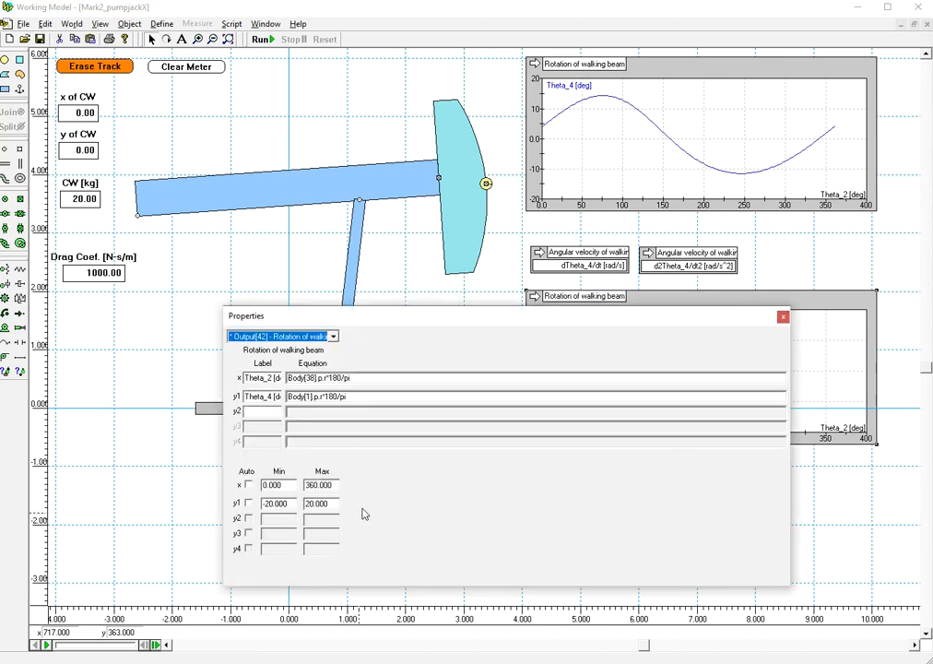
{"action": "left_click", "coordinate": [265, 396]}
{"action": "key", "text": "shift+End"}
{"action": "key", "text": "Delete"}
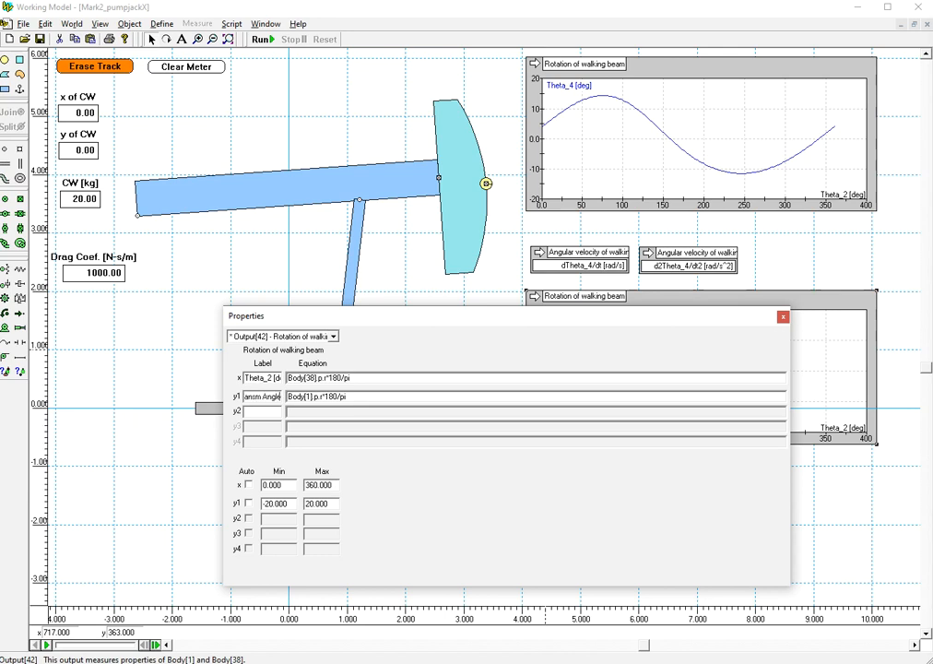
{"action": "left_click", "coordinate": [783, 316]}
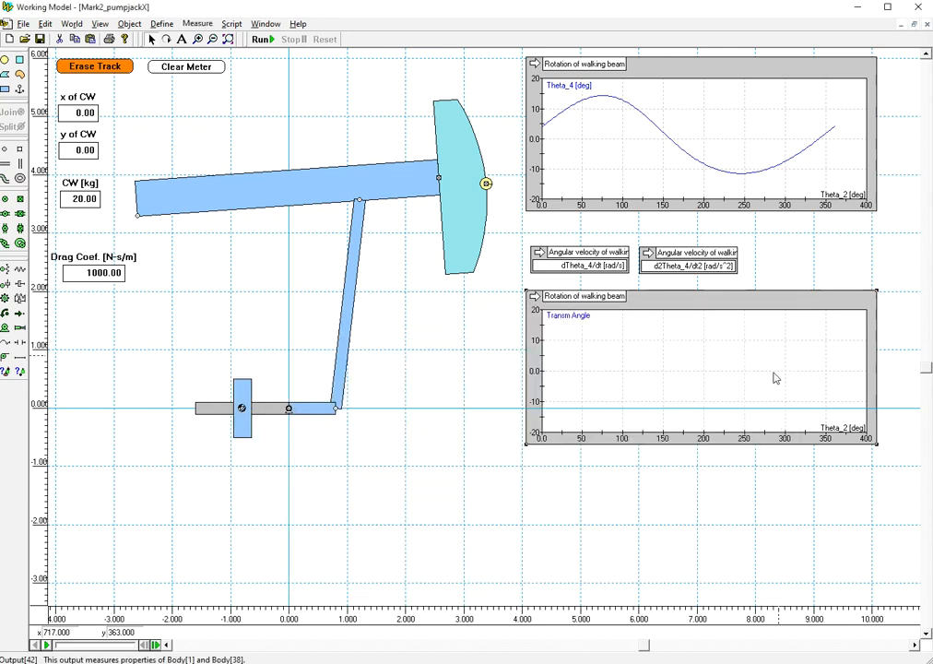
- Move the two collapsed meters up slightly, and set the Transm Angle graph's y1 equation to Body[11].p.r
{"action": "left_click_drag", "start_coordinate": [598, 256], "coordinate": [595, 235]}
{"action": "left_click_drag", "start_coordinate": [692, 259], "coordinate": [685, 235]}
{"action": "double_click", "coordinate": [660, 308]}
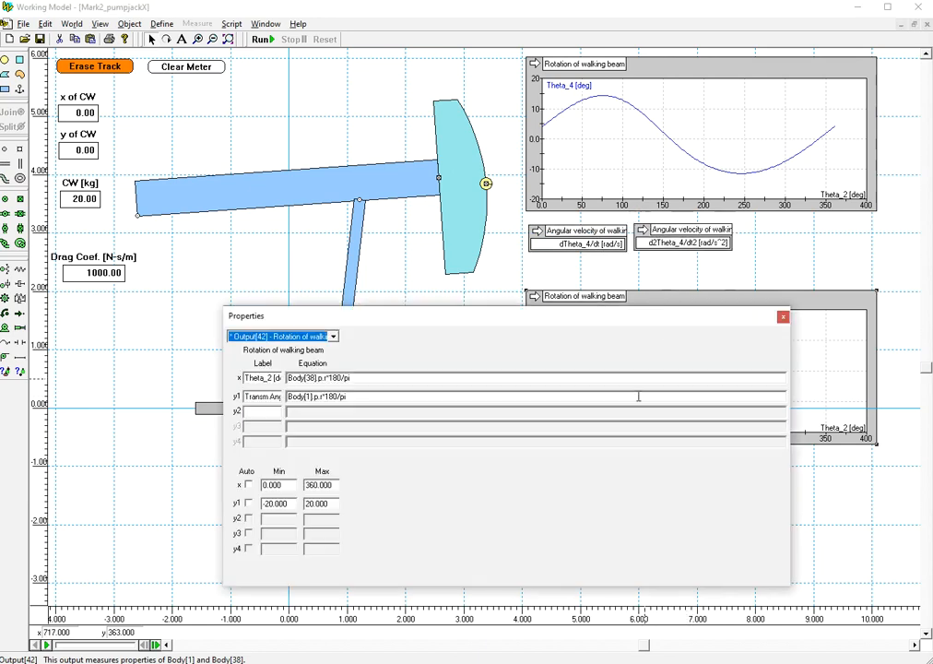
{"action": "left_click", "coordinate": [386, 396]}
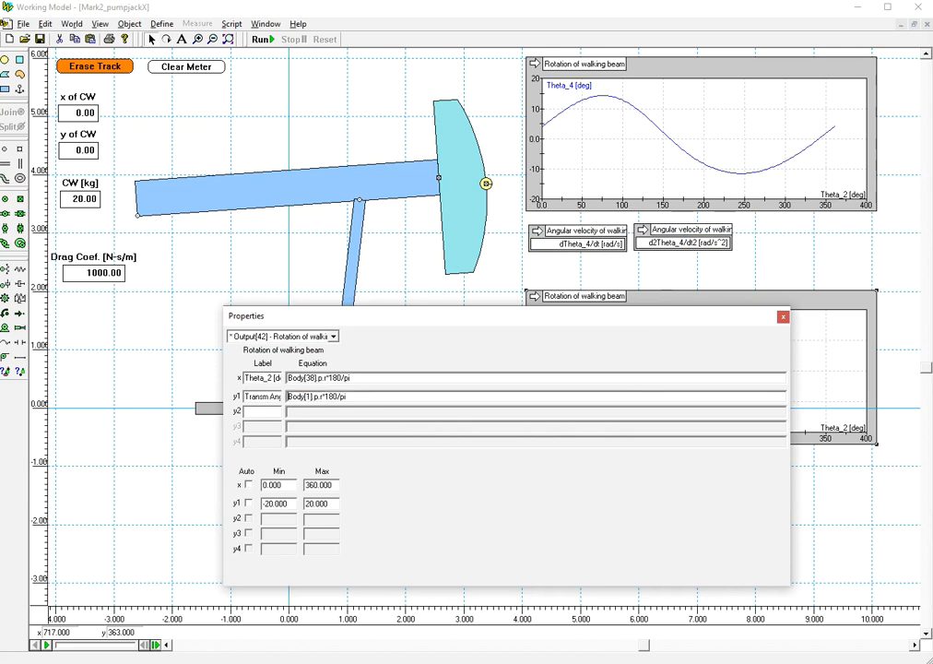
{"action": "key", "text": "BackSpace"}
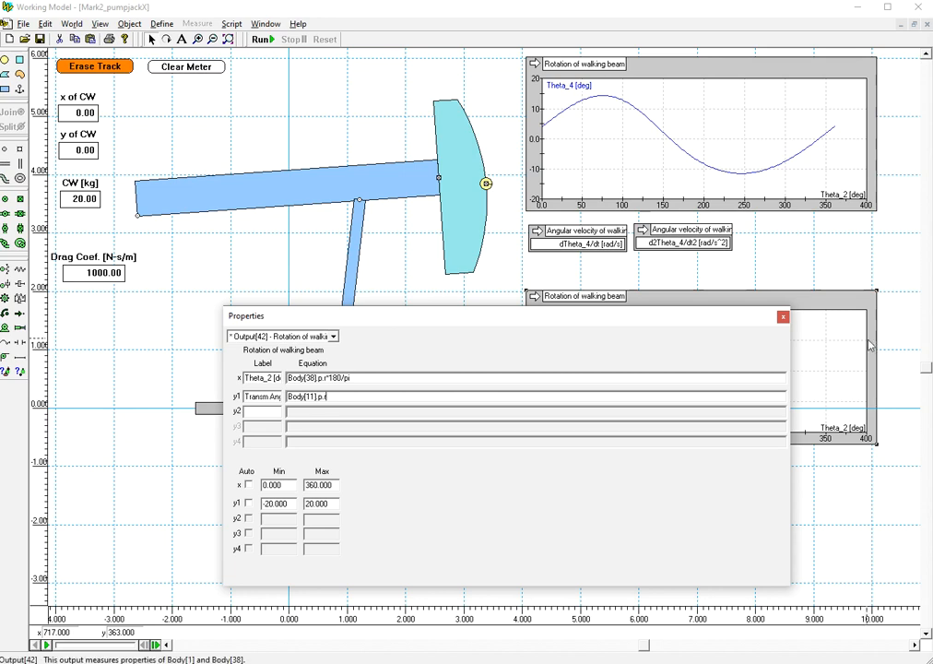
{"action": "left_click", "coordinate": [783, 316]}
- Check the walking beam's body number, and set the Transm Angle graph's y1 equation to (Body[11].p.r - Body[11].p.r)*180/pi
{"action": "double_click", "coordinate": [273, 184]}
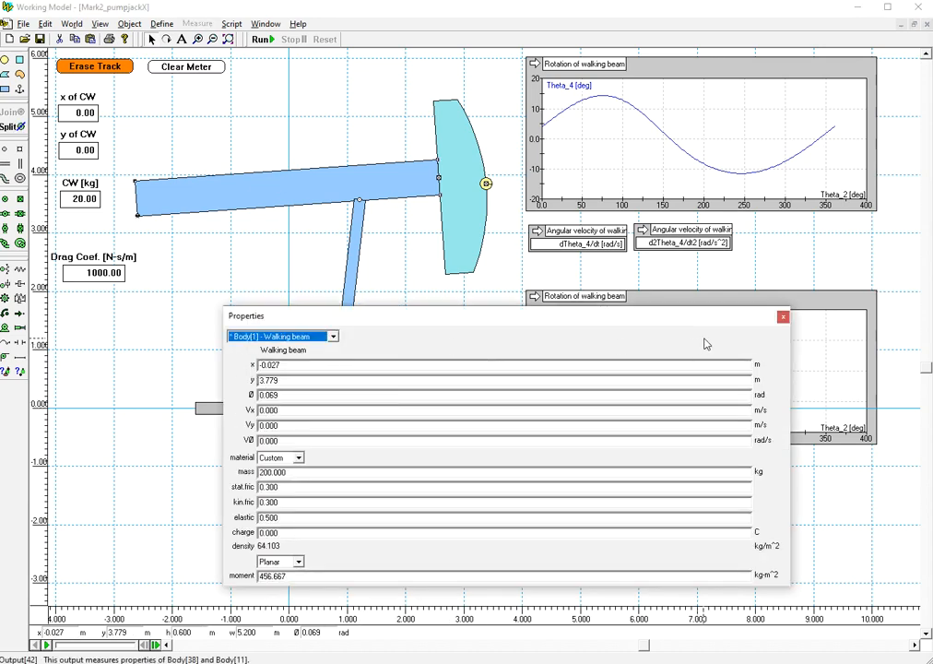
{"action": "left_click", "coordinate": [783, 316]}
{"action": "double_click", "coordinate": [693, 307]}
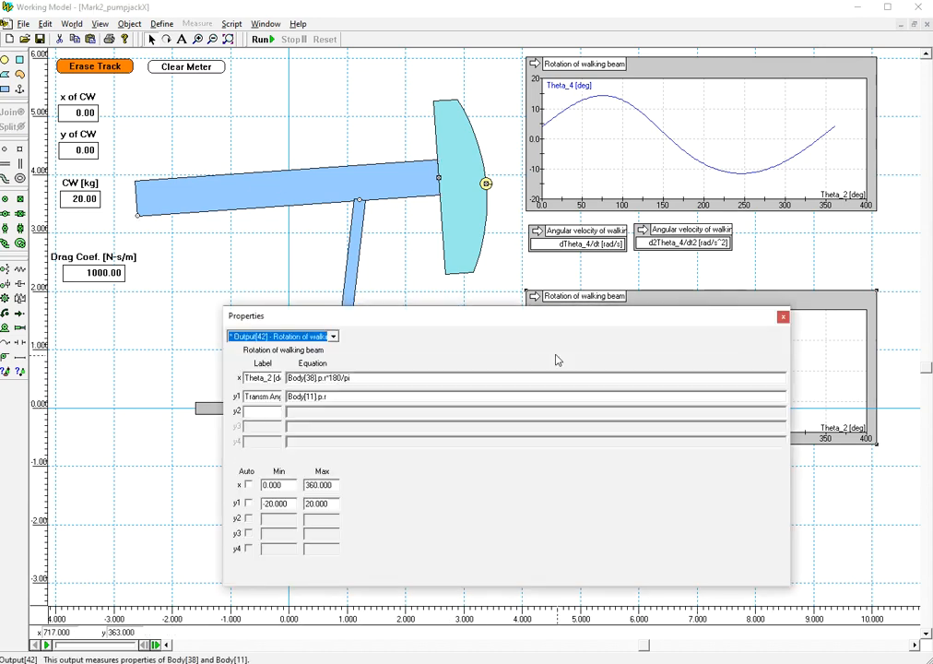
{"action": "left_click", "coordinate": [388, 395]}
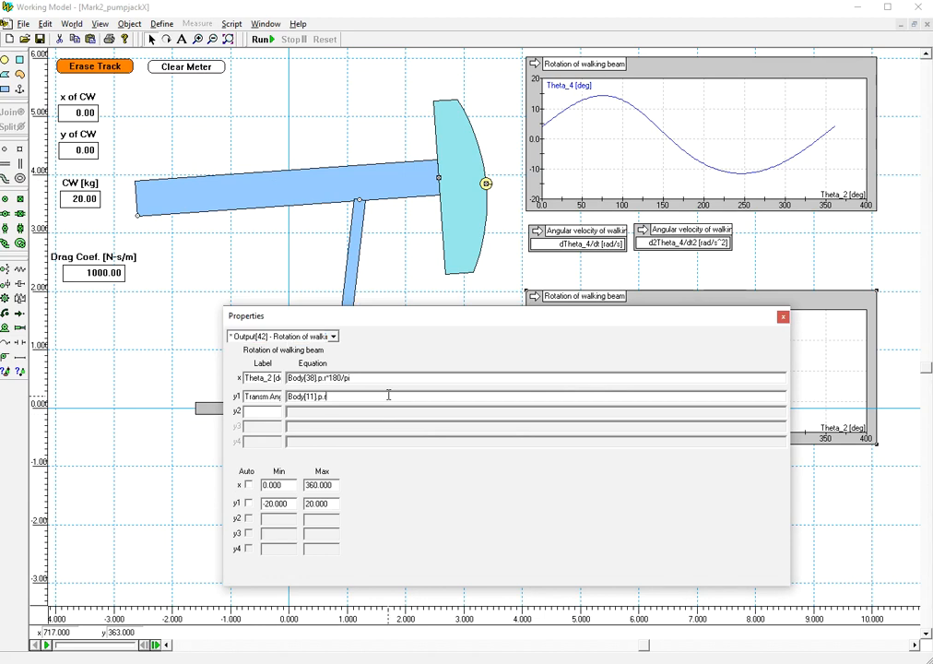
{"action": "double_click", "coordinate": [412, 395]}
{"action": "key", "text": "ctrl+c"}
{"action": "left_click", "coordinate": [411, 395]}
{"action": "type", "text": "-"}
{"action": "key", "text": "ctrl+v"}
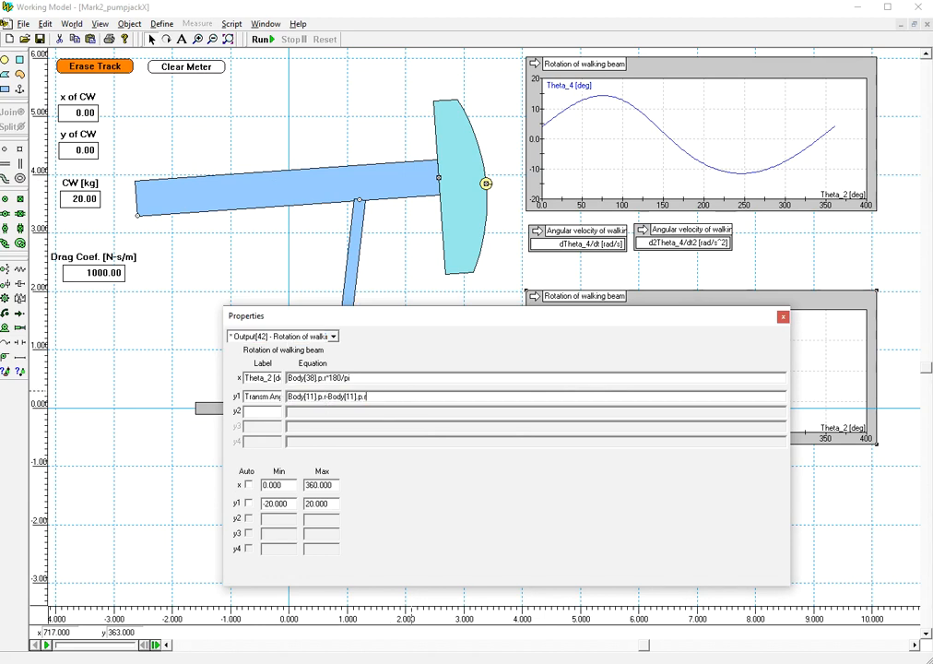
{"action": "key", "text": "Home"}
{"action": "key", "text": "Right"}
{"action": "key", "text": "End"}
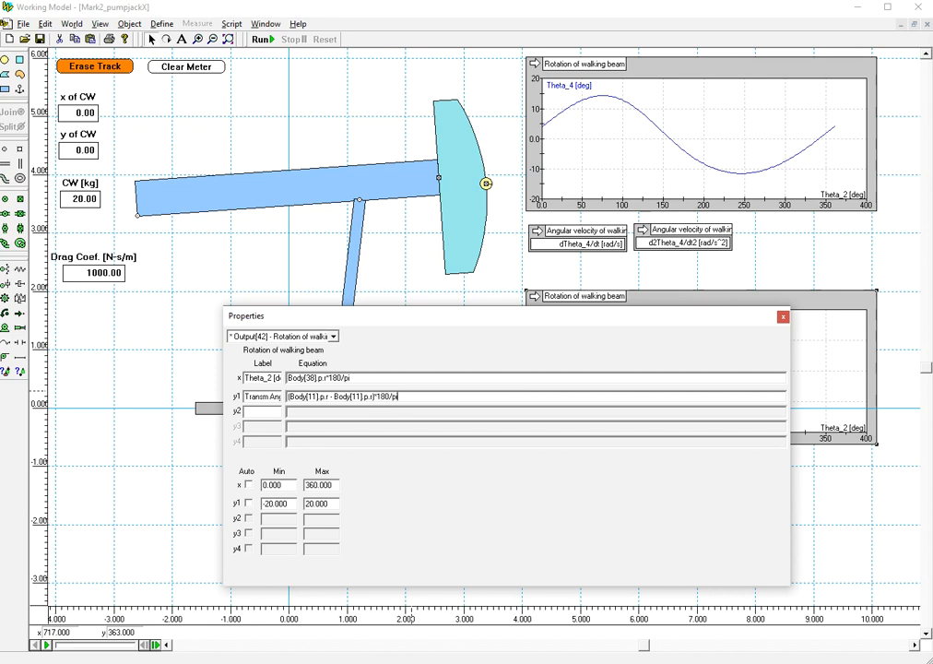
{"action": "left_click", "coordinate": [782, 317]}
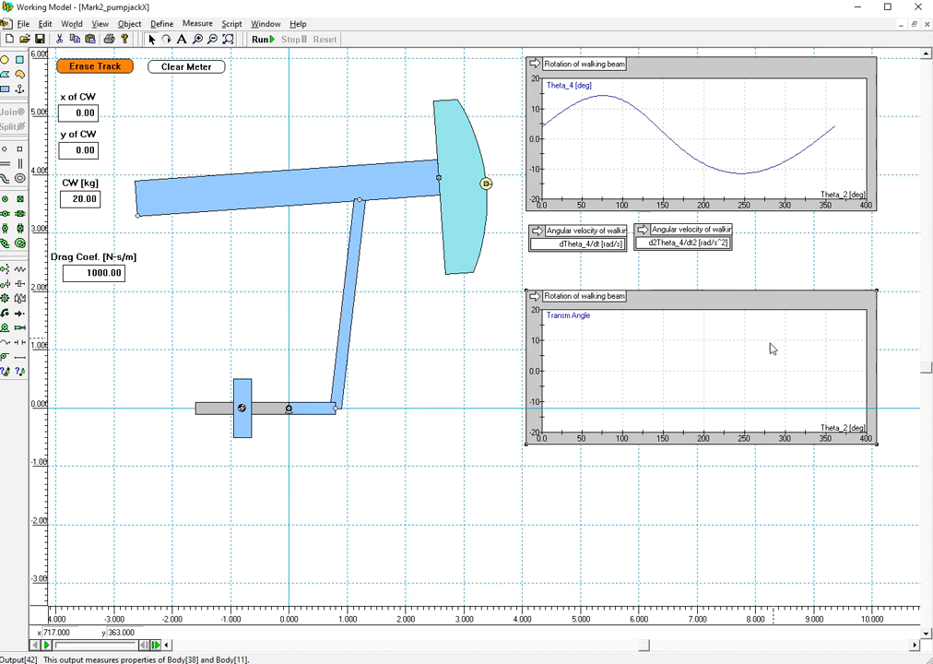
- Move the Transm Angle graph up to just below the collapsed meters, and check the rotation unit in the Numbers and Units settings
{"action": "left_click_drag", "start_coordinate": [699, 297], "coordinate": [703, 272]}
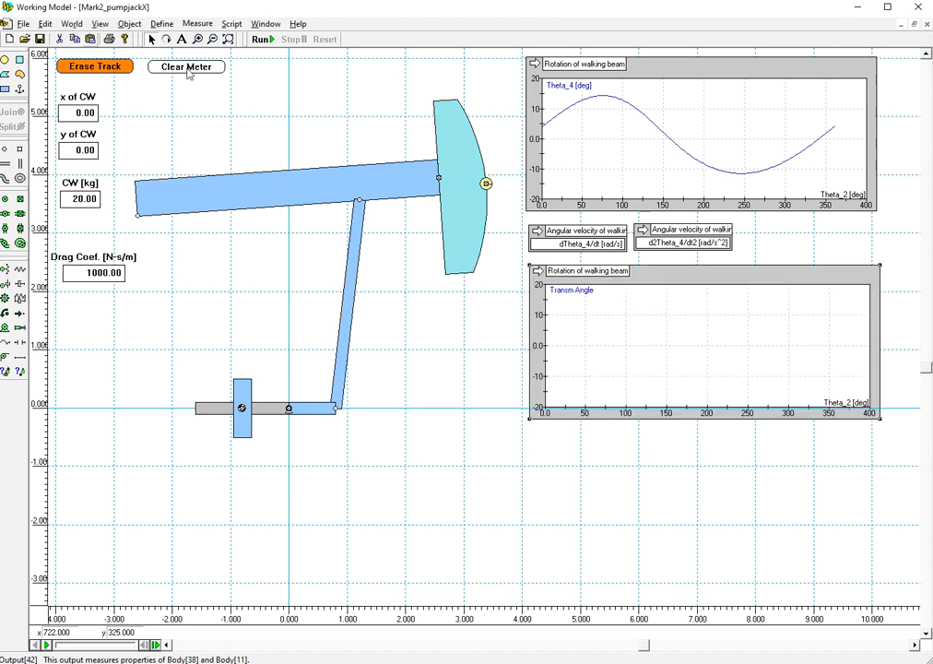
{"action": "left_click", "coordinate": [72, 25]}
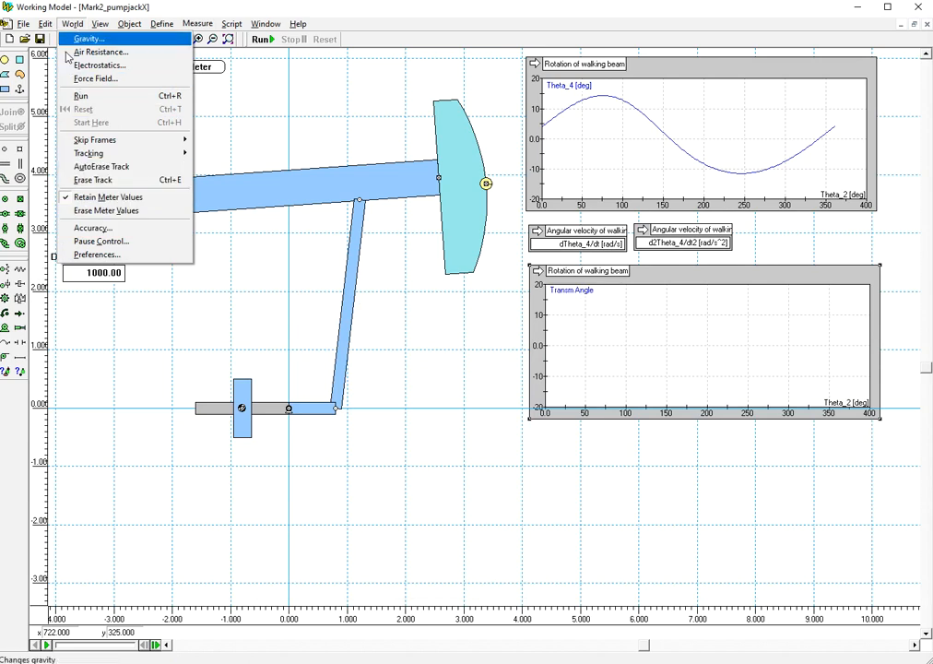
{"action": "mouse_move", "coordinate": [101, 28]}
{"action": "left_click", "coordinate": [153, 122]}
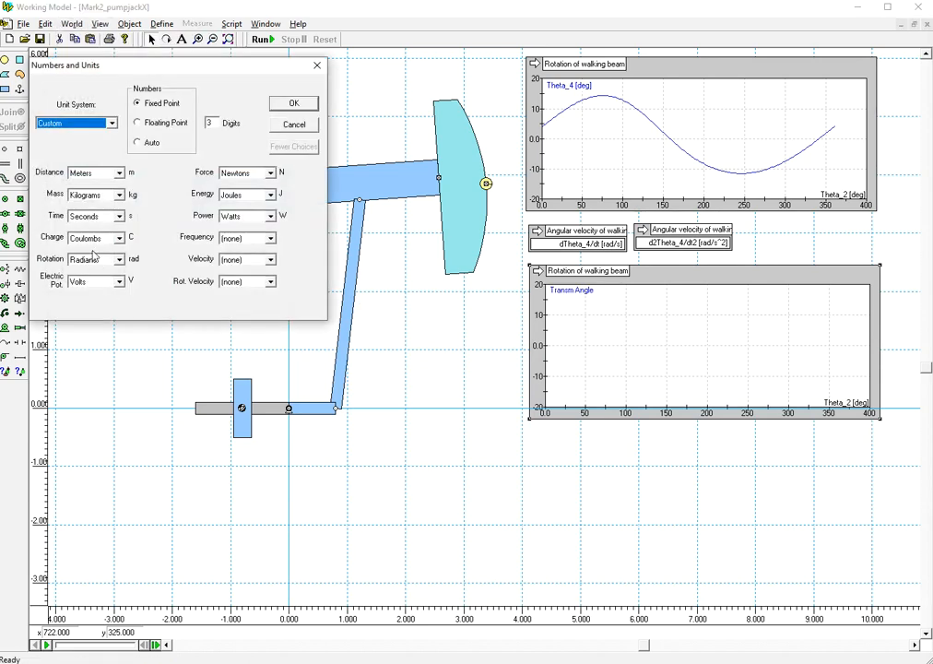
{"action": "left_click", "coordinate": [317, 66]}
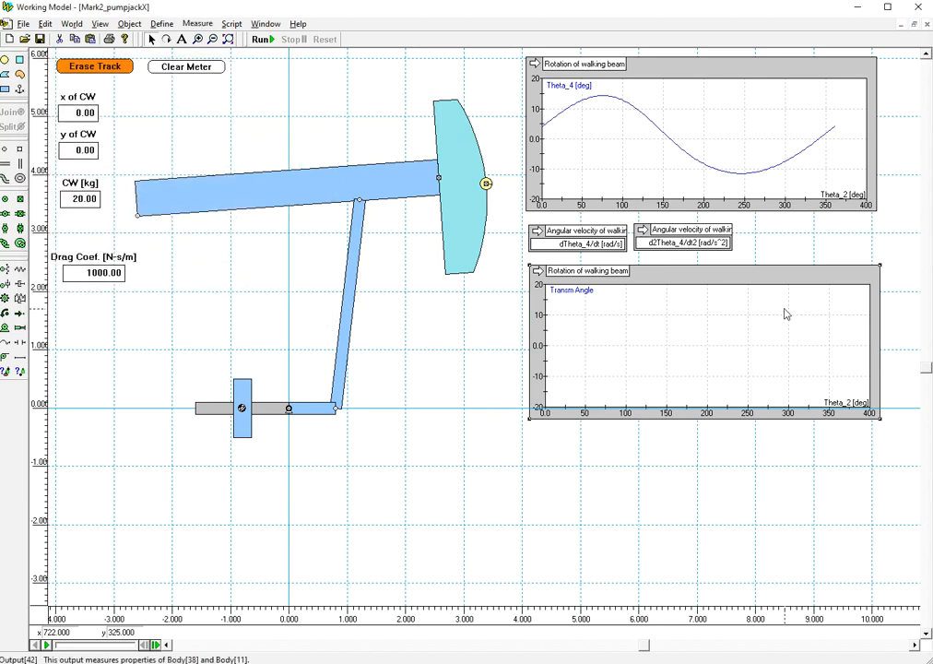
- Run the simulation to test the Transm Angle graph, and reset it
{"action": "left_click", "coordinate": [261, 39]}
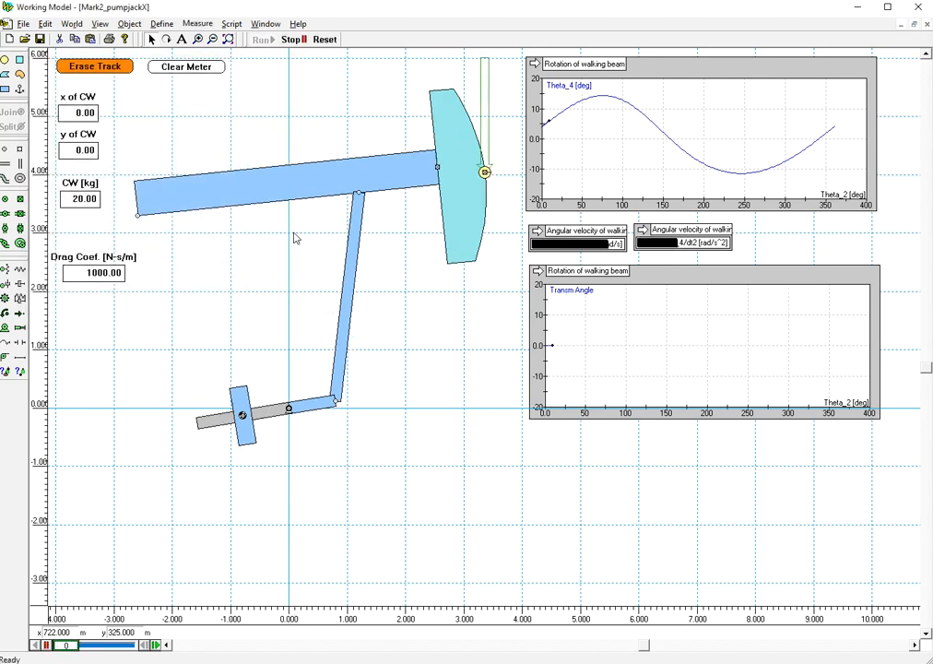
{"action": "left_click", "coordinate": [292, 39]}
{"action": "left_click", "coordinate": [325, 39]}
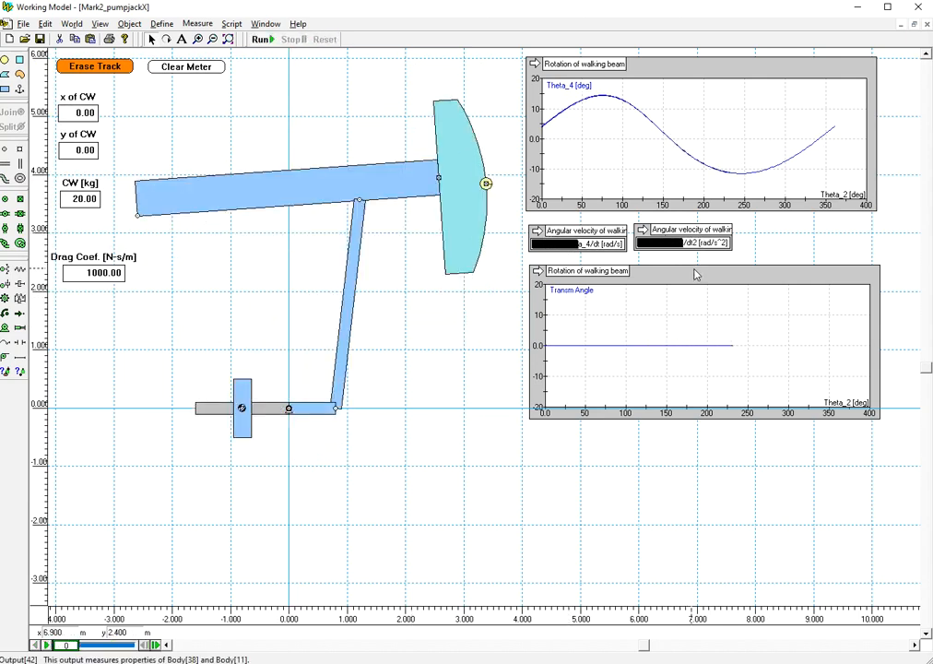
- Correct the Transm Angle graph's y1 equation to (Body[11].p.r - Body[1].p.r)*180/pi
{"action": "double_click", "coordinate": [695, 271]}
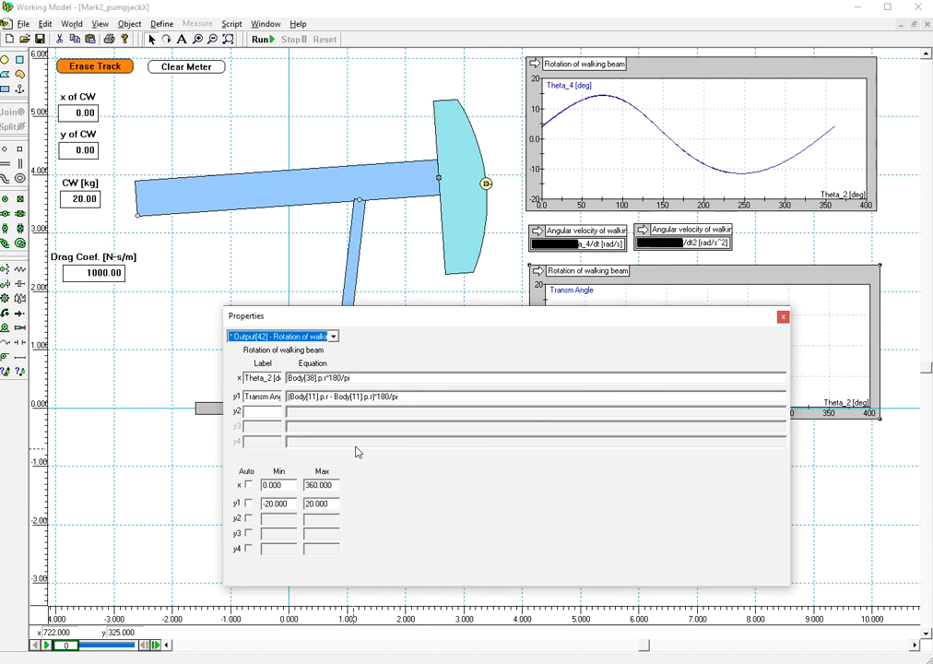
{"action": "left_click", "coordinate": [358, 397]}
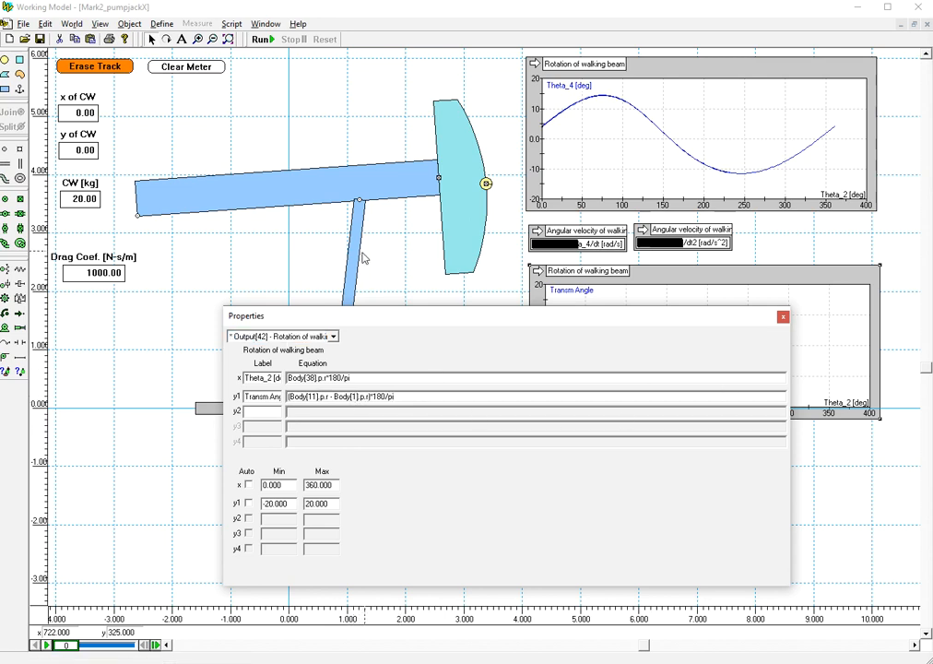
{"action": "left_click", "coordinate": [783, 316]}
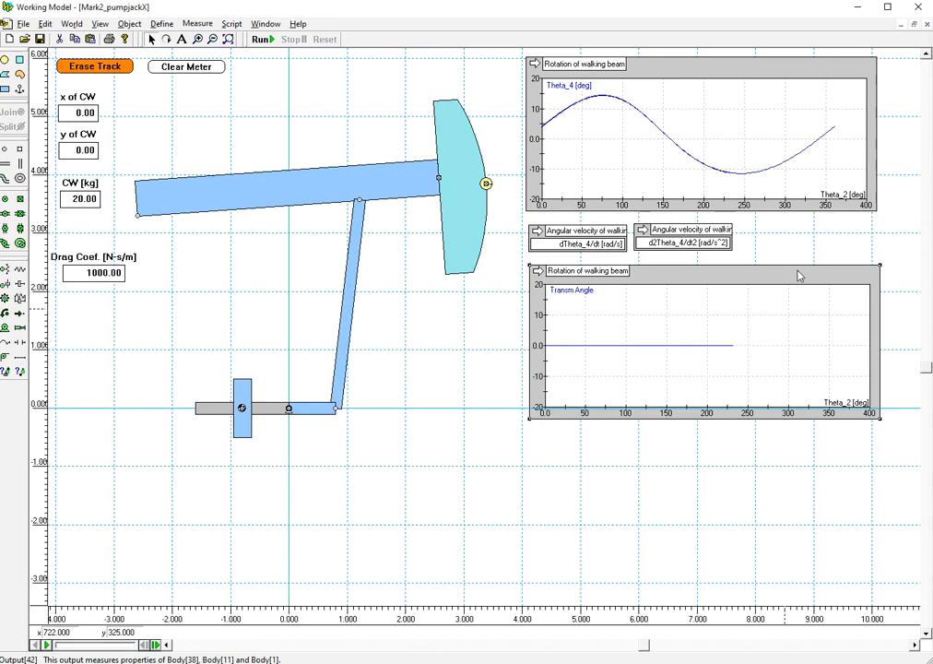
- Clear the tracks and meter values, and rerun the simulation through one crank revolution before resetting it
{"action": "left_click", "coordinate": [95, 68]}
{"action": "left_click", "coordinate": [171, 67]}
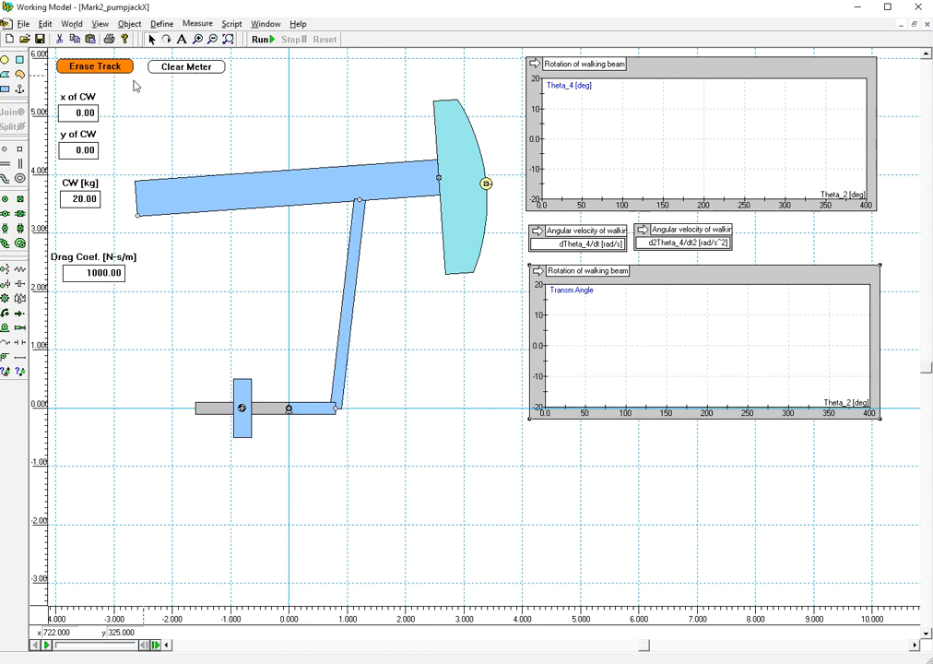
{"action": "left_click", "coordinate": [261, 39]}
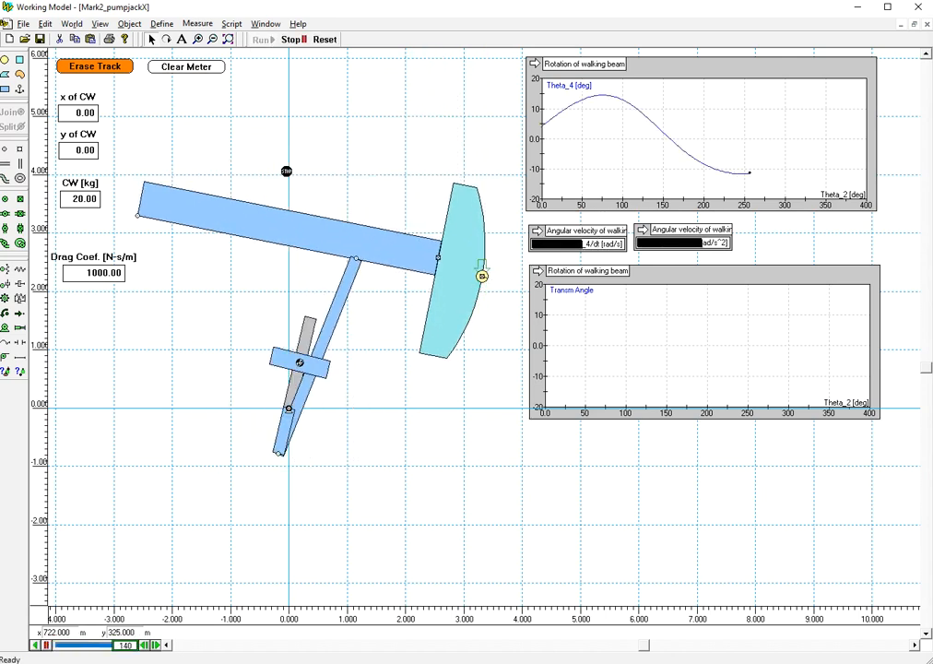
{"action": "left_click", "coordinate": [292, 39]}
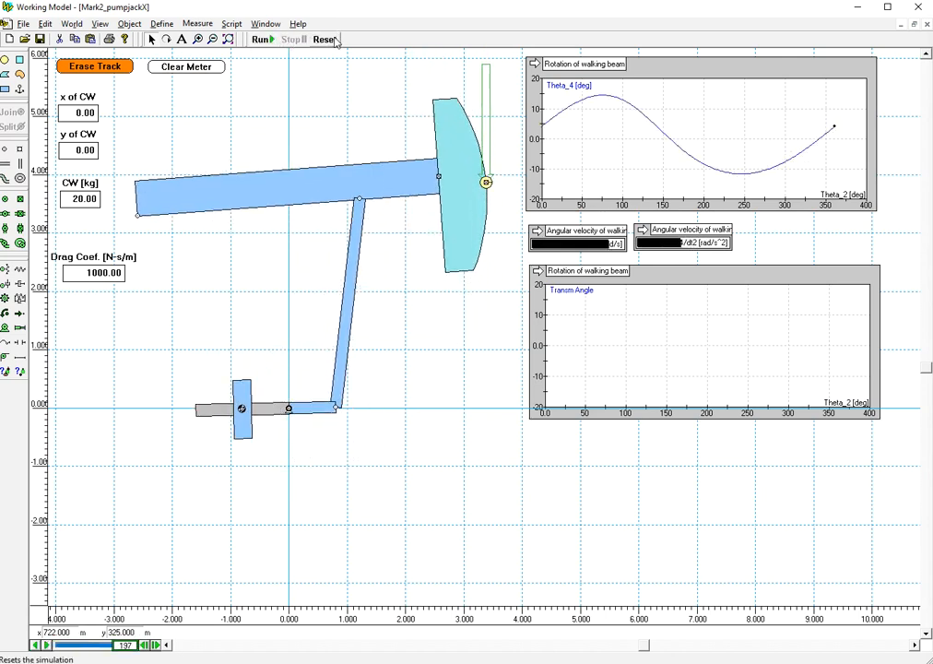
{"action": "left_click", "coordinate": [324, 39]}
- Set the Transm Angle graph's y1 axis range to a minimum of 0 and a maximum of 90
{"action": "double_click", "coordinate": [673, 283]}
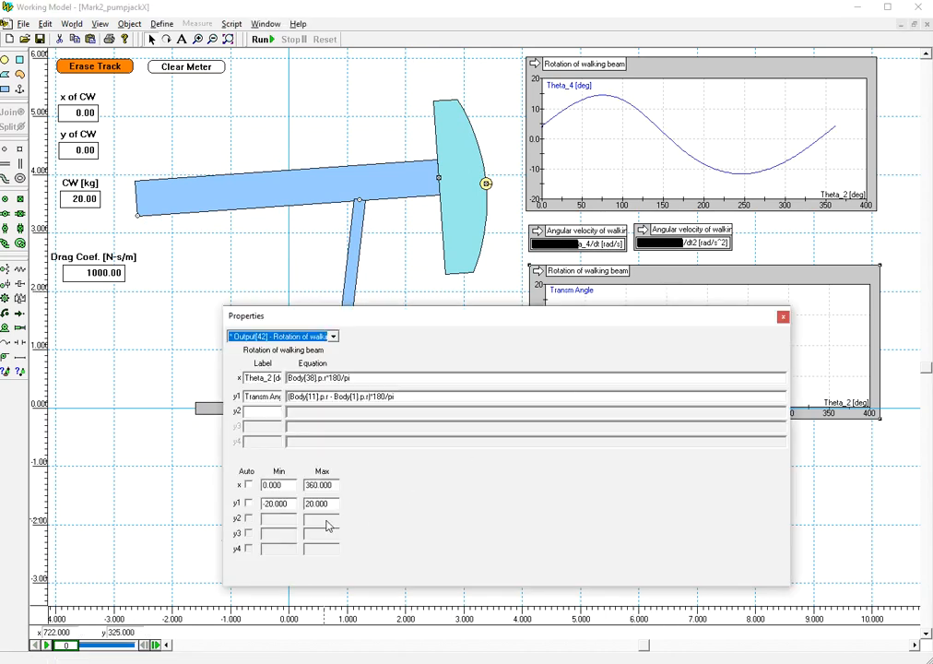
{"action": "left_click_drag", "start_coordinate": [291, 504], "coordinate": [234, 499]}
{"action": "type", "text": "0"}
{"action": "left_click_drag", "start_coordinate": [305, 503], "coordinate": [336, 504]}
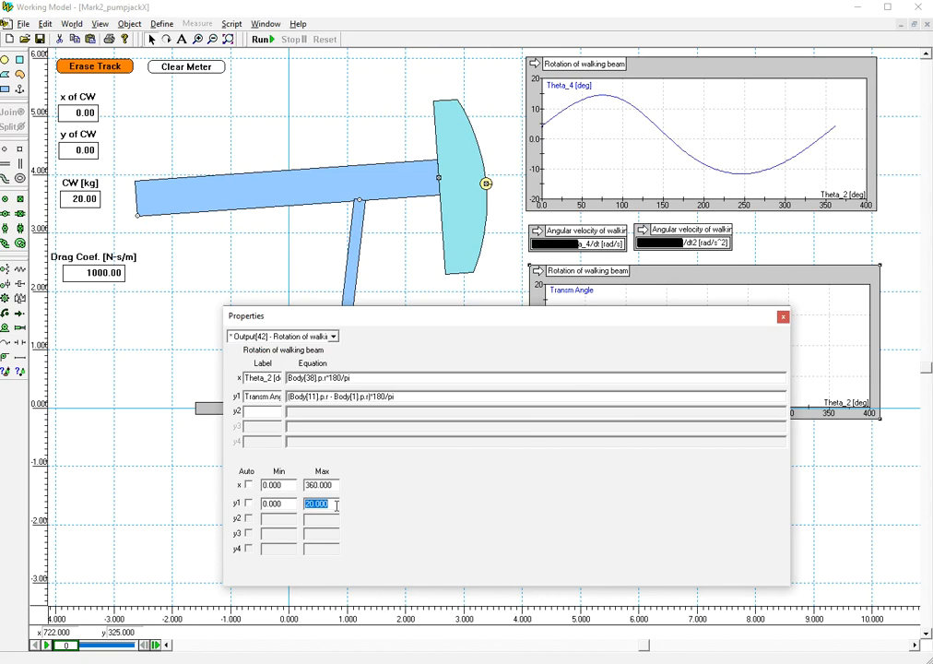
{"action": "left_click", "coordinate": [783, 316]}
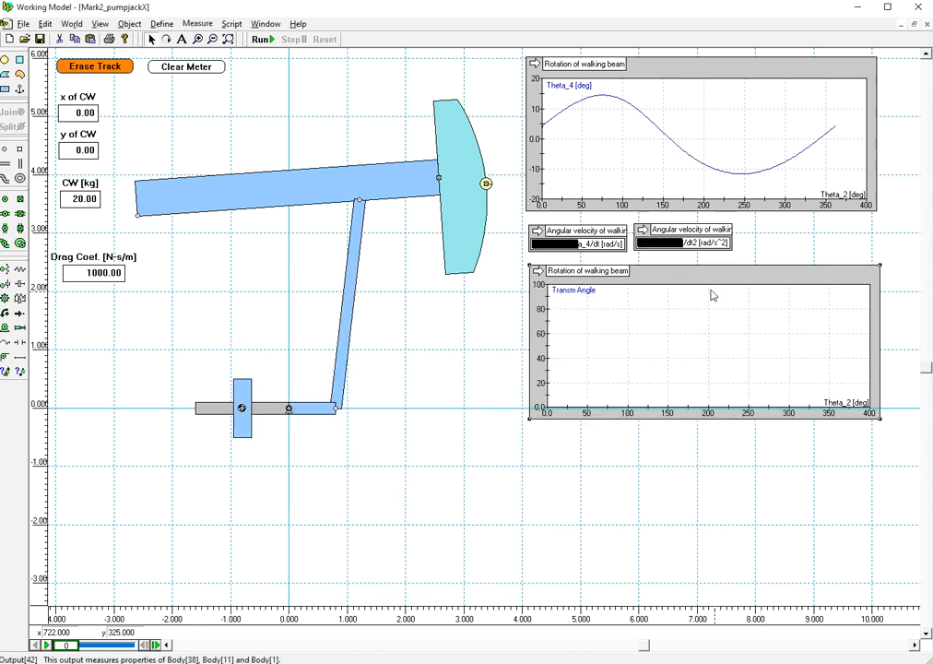
- Run the simulation again to check the transmission angle curve on the rescaled axis, and reset it
{"action": "left_click", "coordinate": [260, 40]}
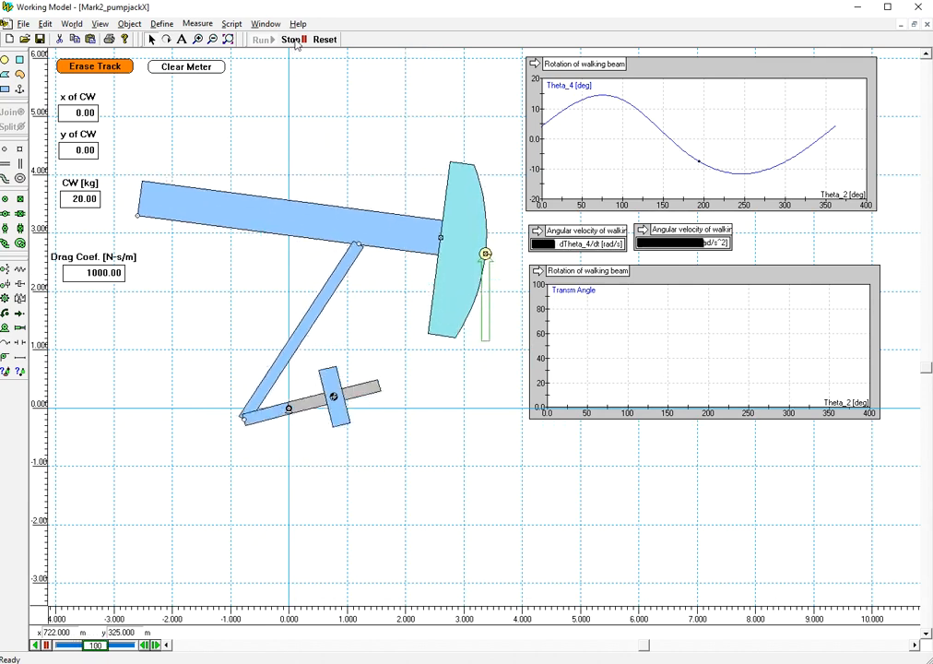
{"action": "left_click", "coordinate": [293, 39]}
{"action": "left_click", "coordinate": [325, 39]}
- Compare the graph's y1 equation with the body numbers and rotation values of the connecting rod and walking beam
{"action": "double_click", "coordinate": [668, 278]}
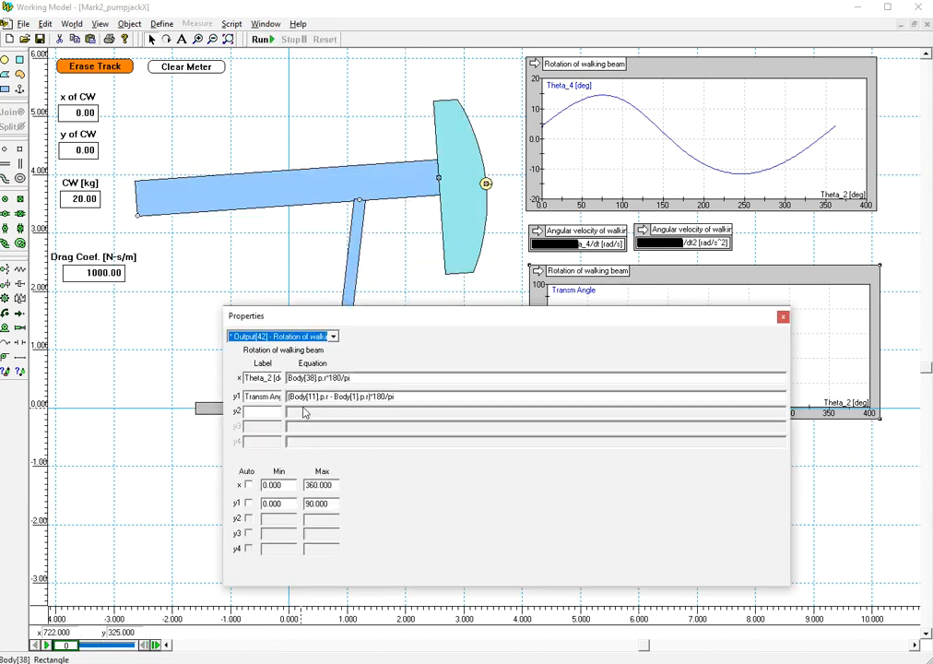
{"action": "left_click", "coordinate": [349, 277]}
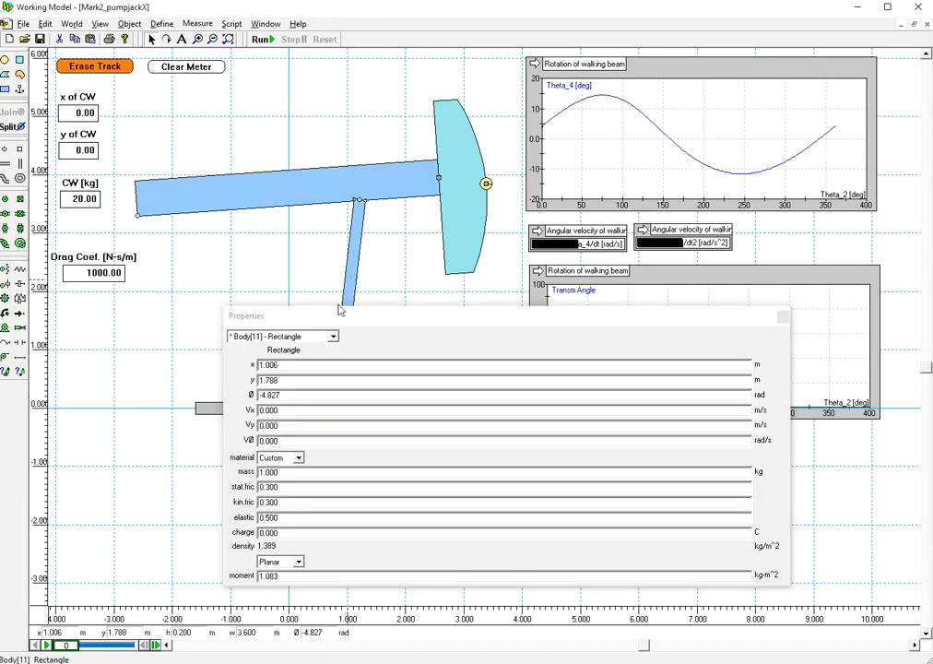
{"action": "left_click", "coordinate": [383, 199]}
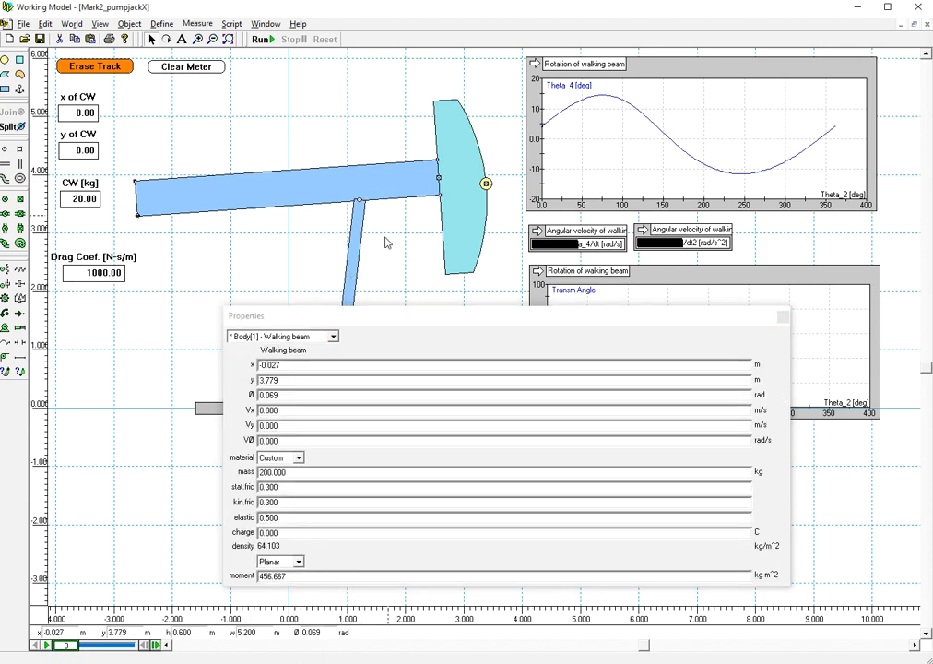
{"action": "left_click", "coordinate": [783, 316]}
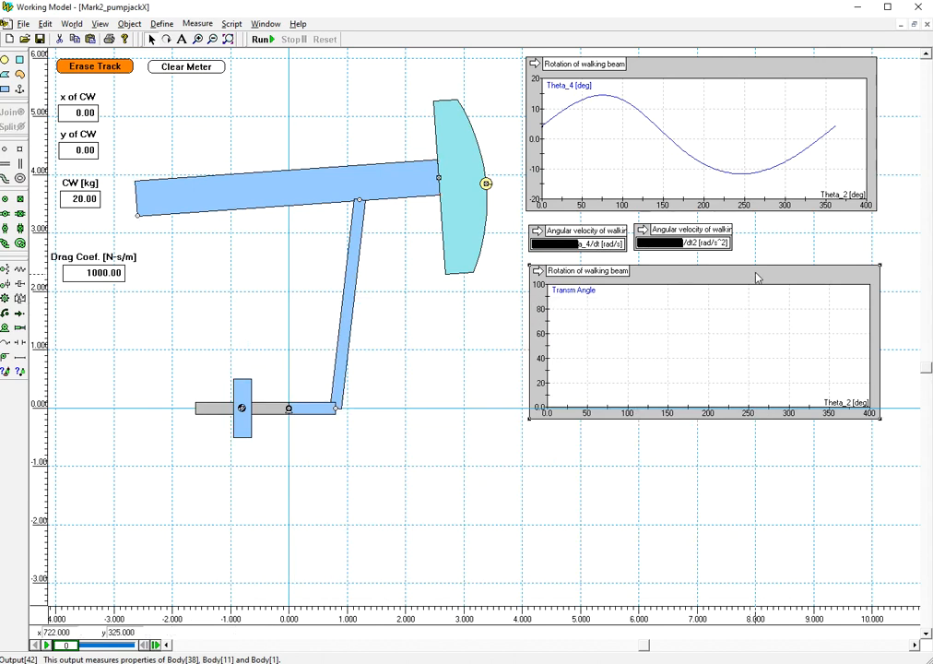
- Turn on automatic y1 scaling for the Transm Angle graph, and enter a y1 range of 0 to 1
{"action": "double_click", "coordinate": [756, 273]}
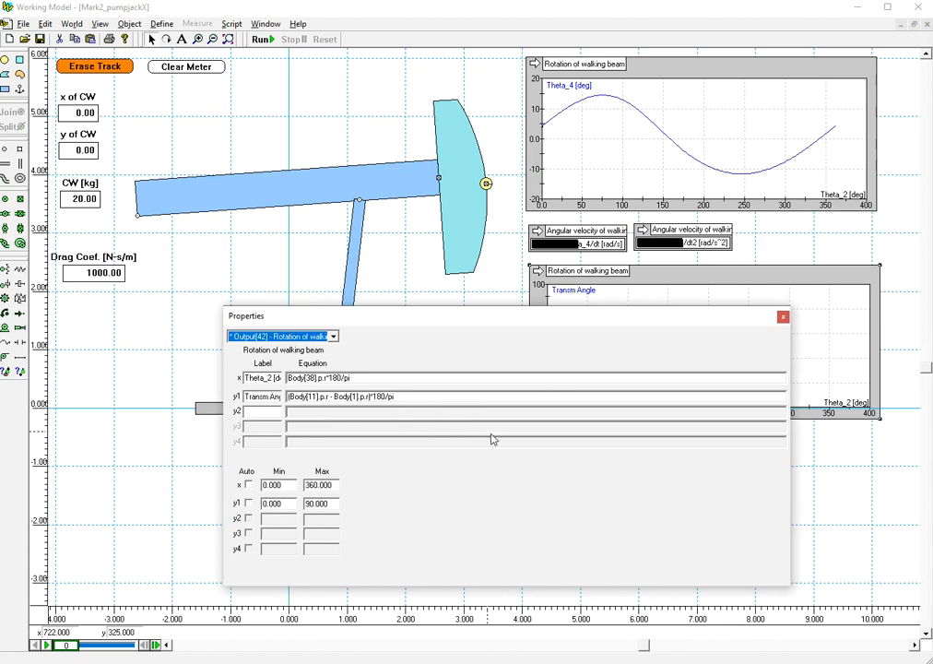
{"action": "left_click", "coordinate": [248, 503]}
{"action": "left_click_drag", "start_coordinate": [286, 501], "coordinate": [213, 504]}
{"action": "type", "text": "0"}
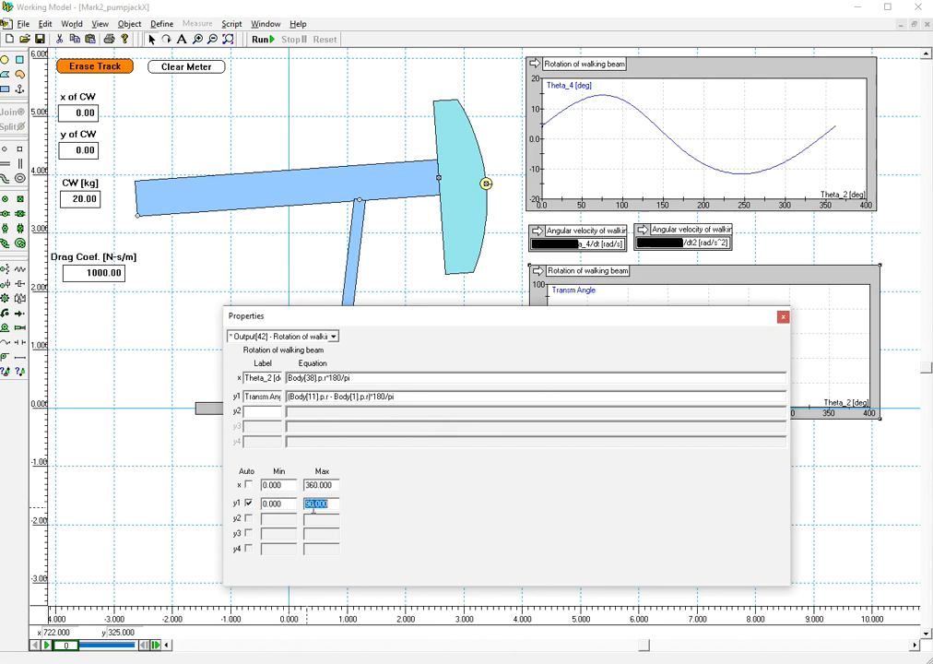
{"action": "type", "text": "1"}
{"action": "left_click", "coordinate": [783, 316]}
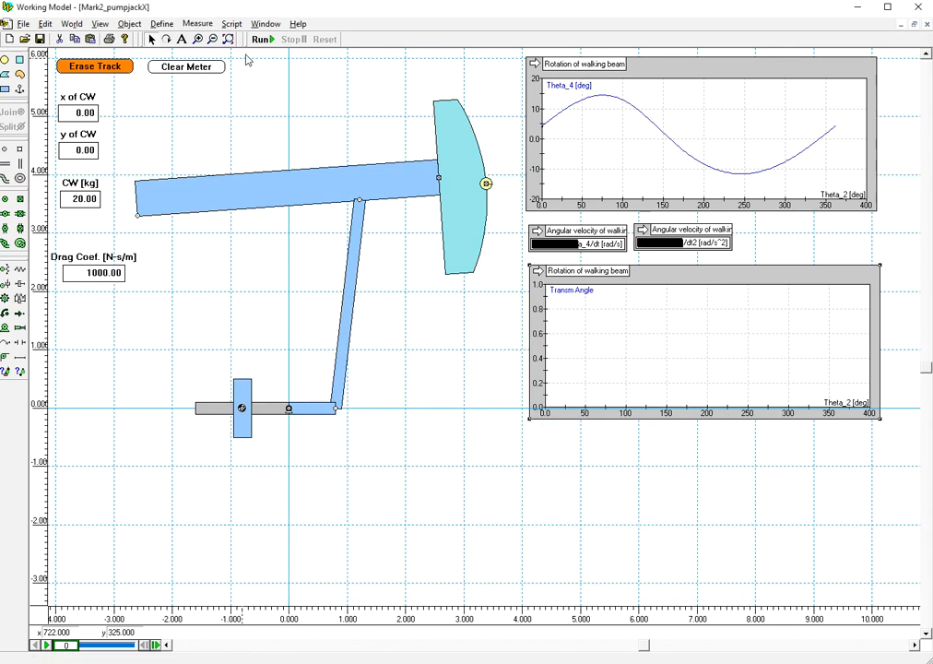
- Run the simulation to check the transmission angle curve with automatic scaling, and reset it
{"action": "left_click", "coordinate": [261, 38]}
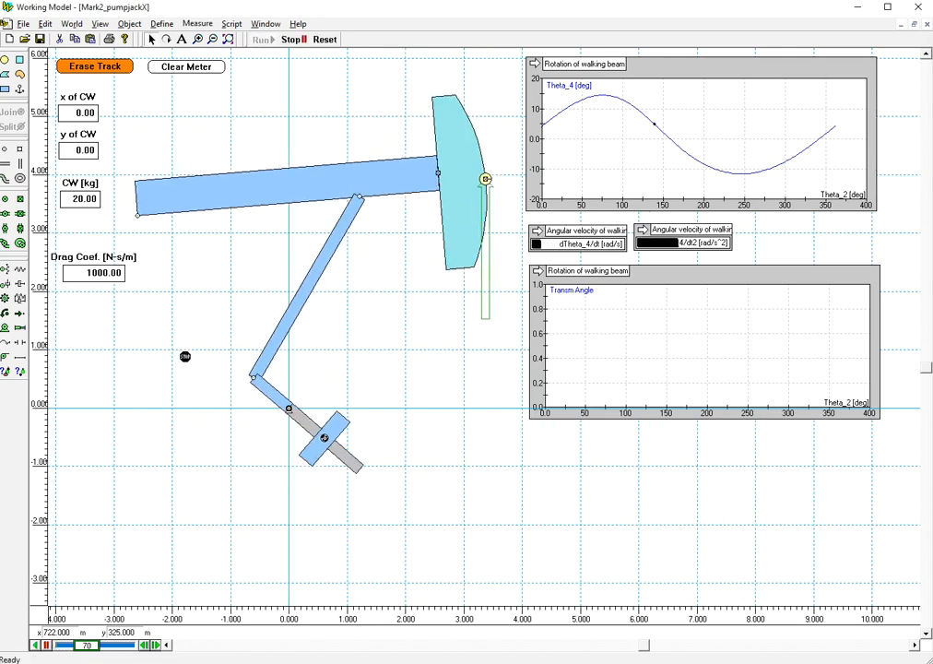
{"action": "left_click", "coordinate": [291, 39]}
{"action": "left_click", "coordinate": [318, 41]}
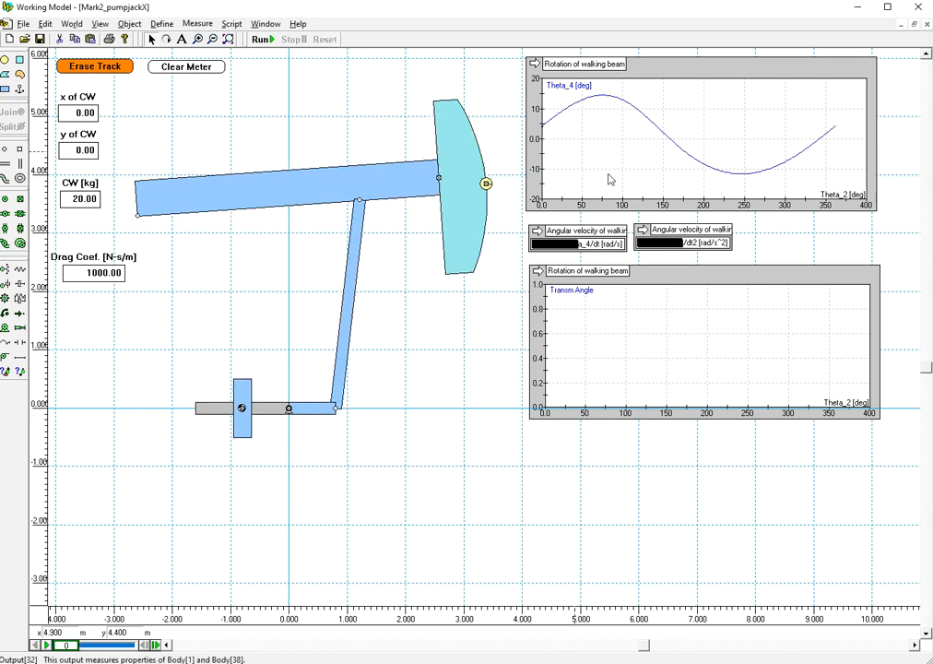
- Turn off automatic y1 scaling for the Transm Angle graph, and set its y1 range from -90 to 90
{"action": "double_click", "coordinate": [687, 277]}
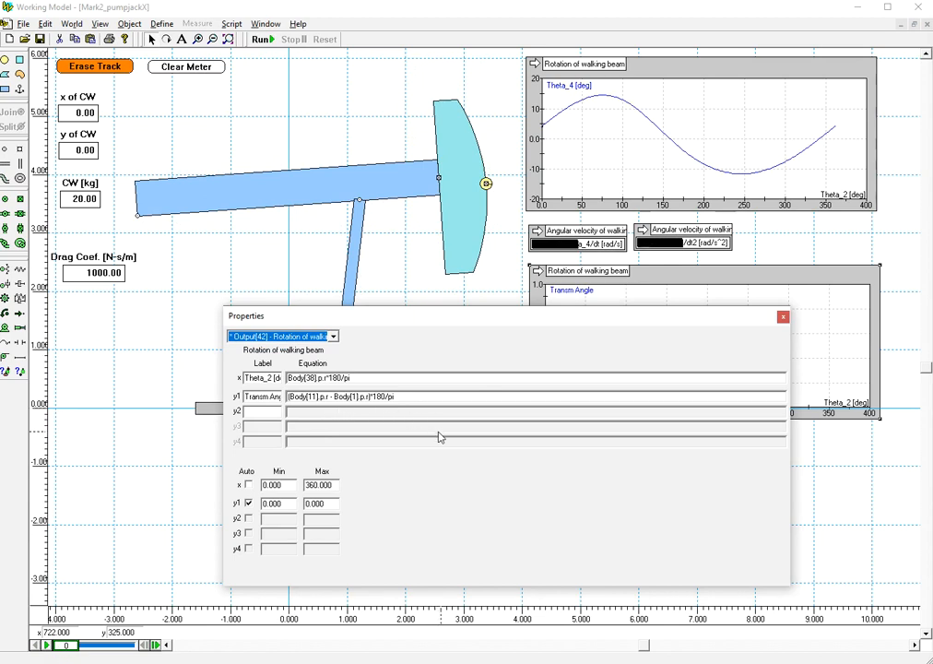
{"action": "left_click", "coordinate": [248, 504]}
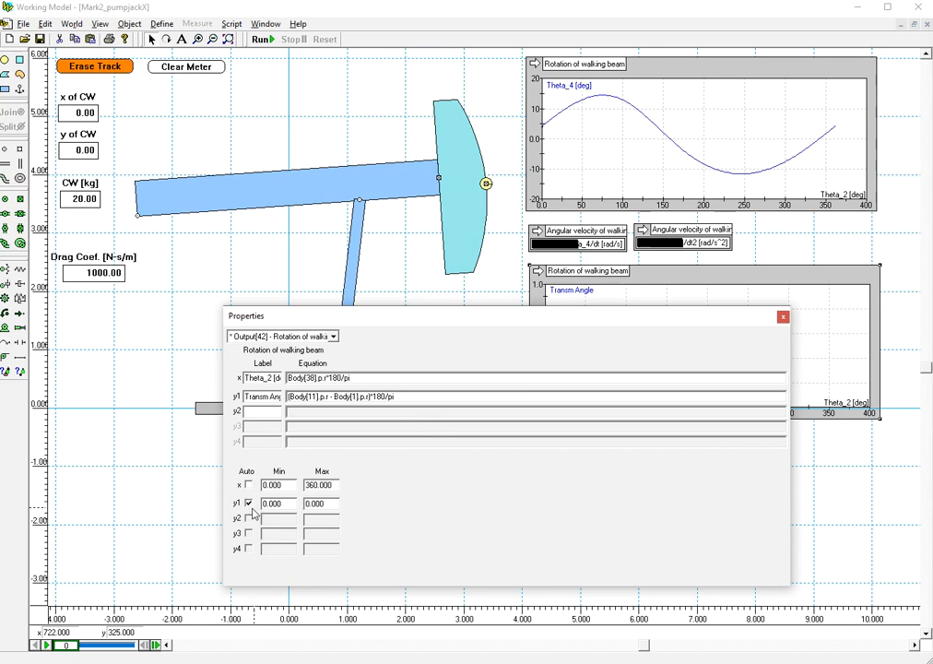
{"action": "left_click_drag", "start_coordinate": [288, 505], "coordinate": [225, 503]}
{"action": "key", "text": "Tab"}
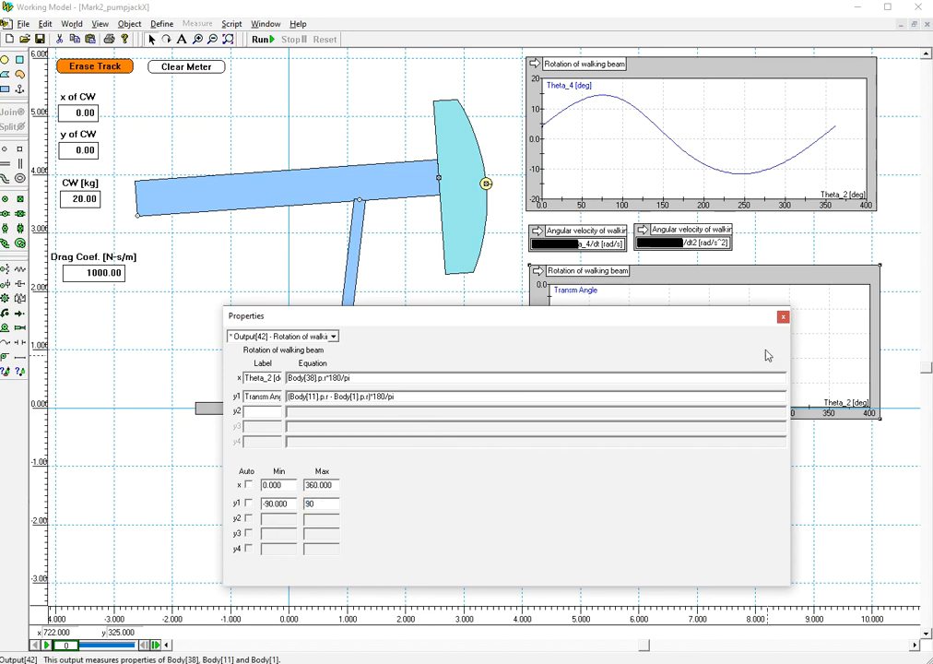
{"action": "left_click", "coordinate": [782, 317]}
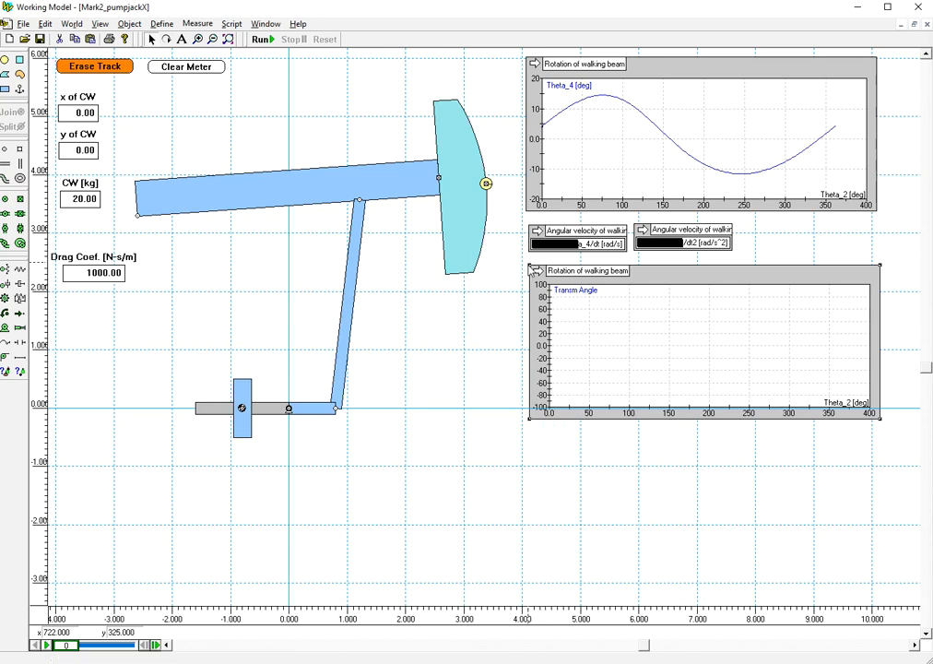
- Cycle the Transm Angle graph's display, and run and reset the simulation to check its curve within the -90 to 90 range
{"action": "left_click", "coordinate": [536, 272]}
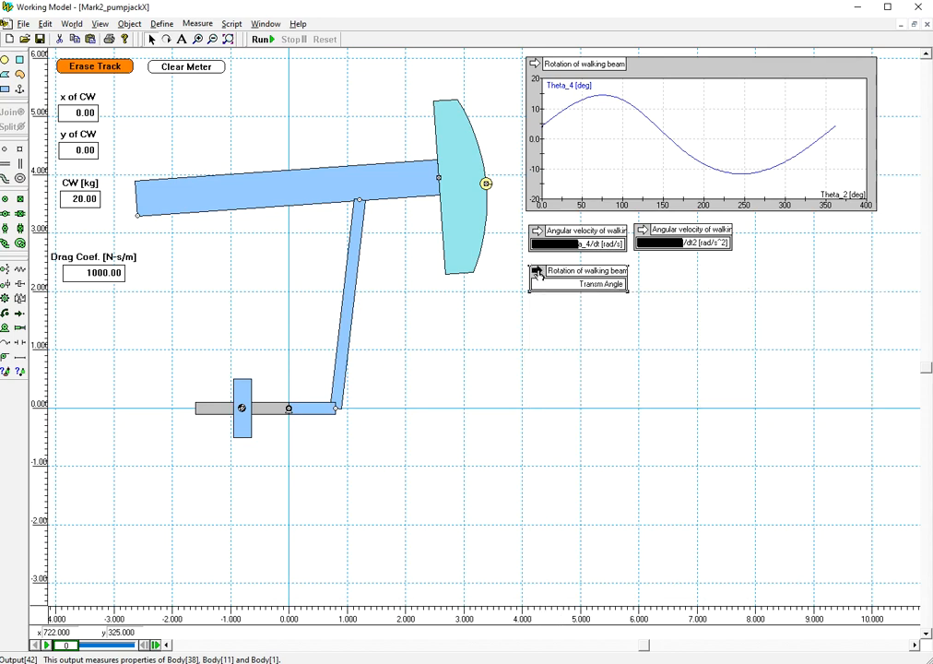
{"action": "left_click", "coordinate": [537, 272]}
{"action": "left_click", "coordinate": [261, 39]}
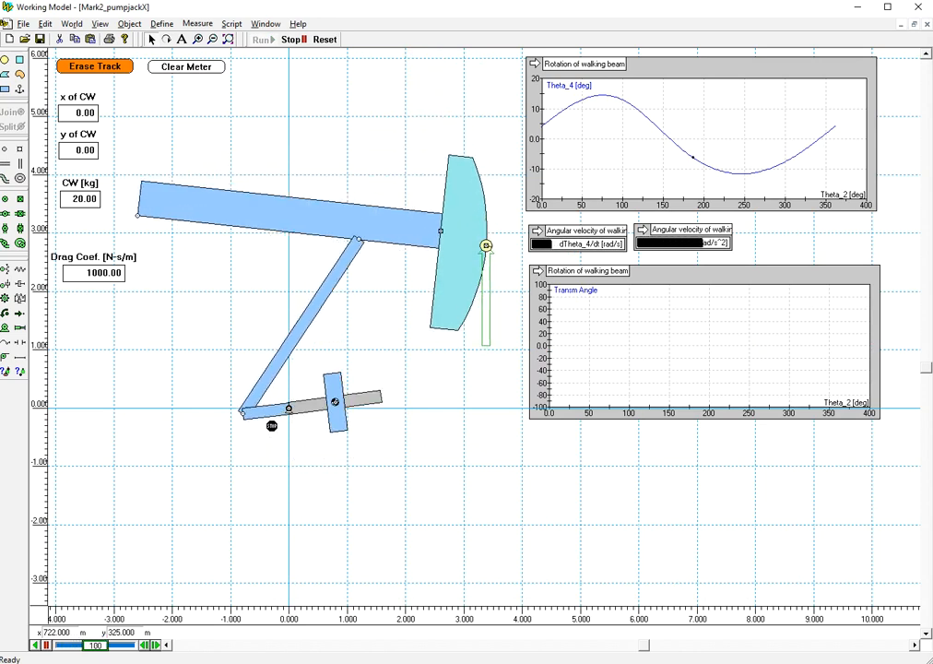
{"action": "left_click", "coordinate": [296, 41]}
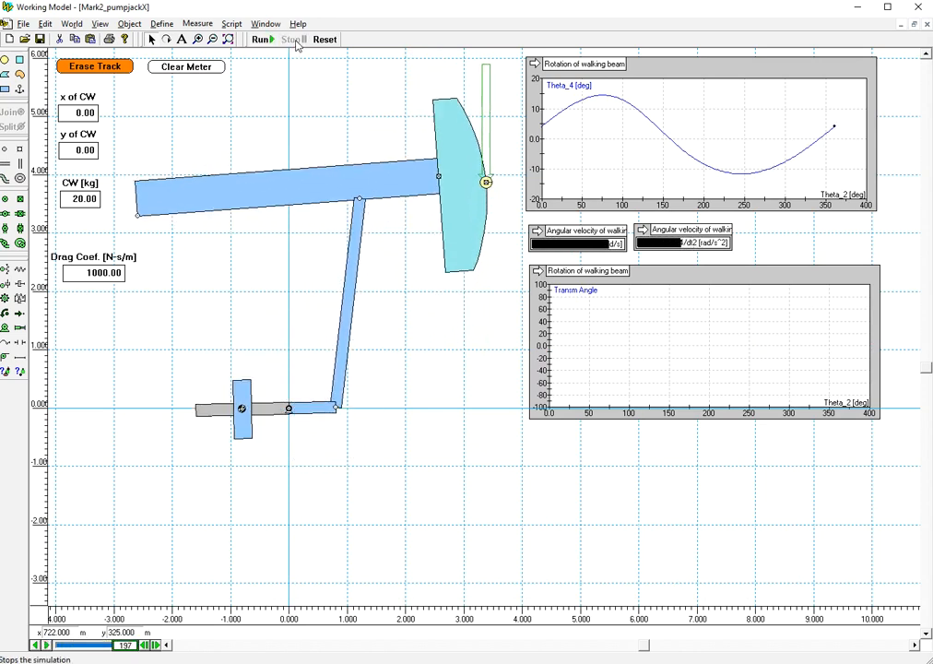
{"action": "left_click", "coordinate": [322, 40]}
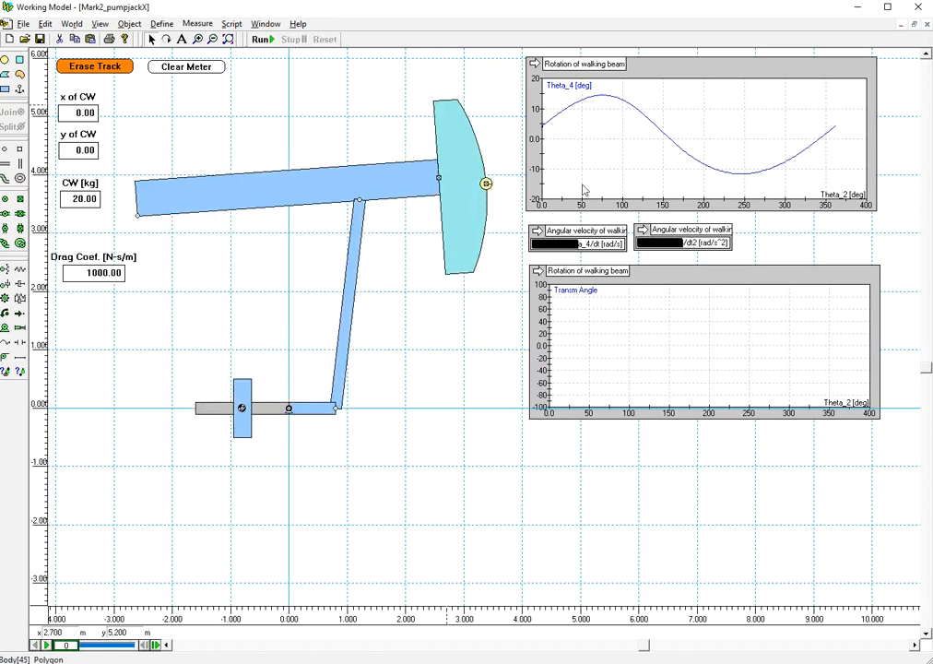
- Copy the Transm Angle graph's y1 equation, (Body[11].p.r - Body[1].p.r)*180/pi, into an empty Notepad document
{"action": "double_click", "coordinate": [664, 273]}
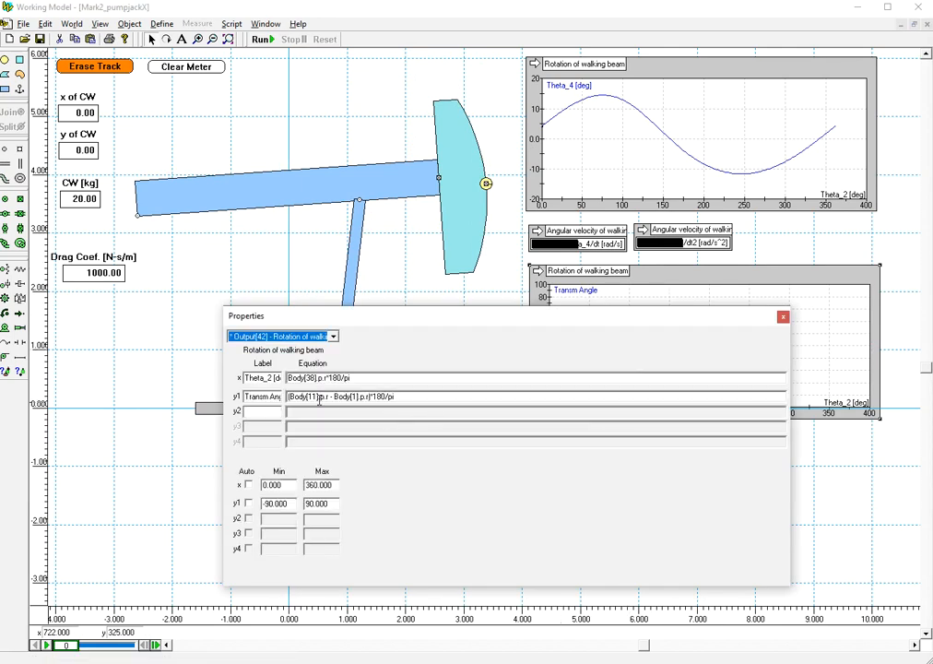
{"action": "left_click_drag", "start_coordinate": [424, 395], "coordinate": [205, 395]}
{"action": "key", "text": "ctrl+c"}
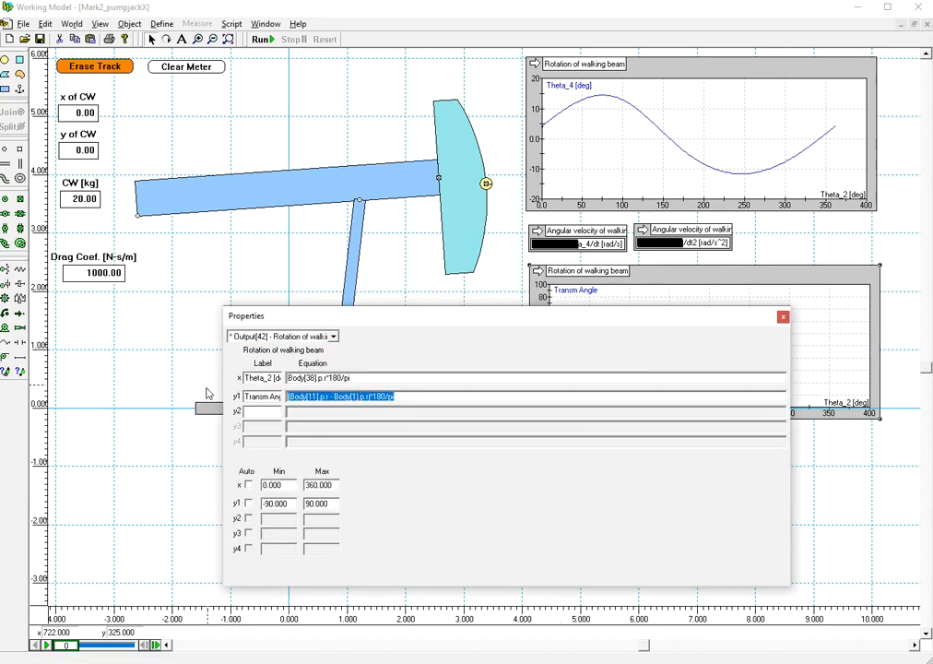
{"action": "key", "text": "alt+Tab"}
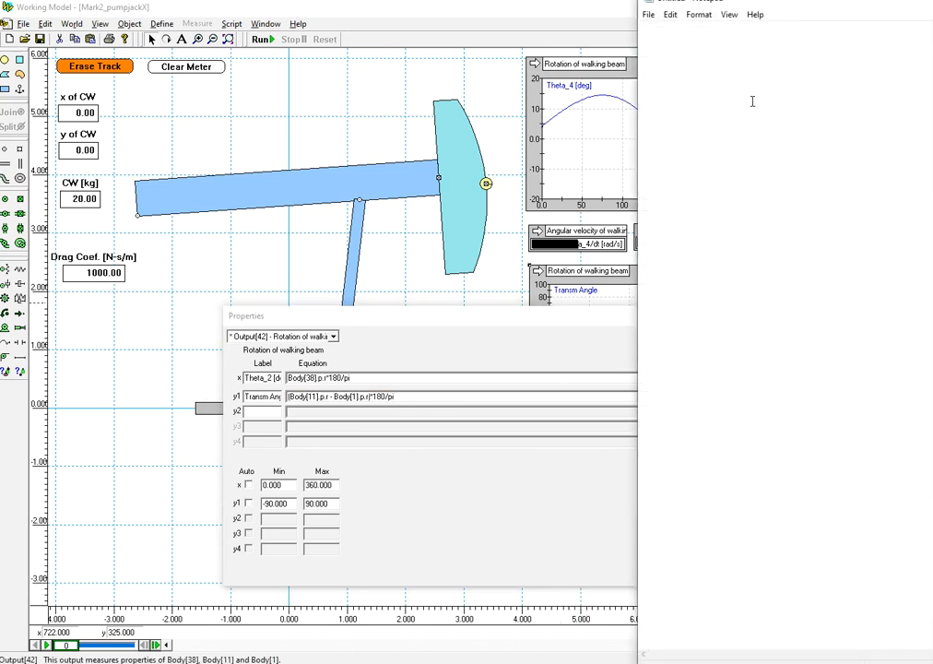
{"action": "left_click_drag", "start_coordinate": [931, 2], "coordinate": [627, 237]}
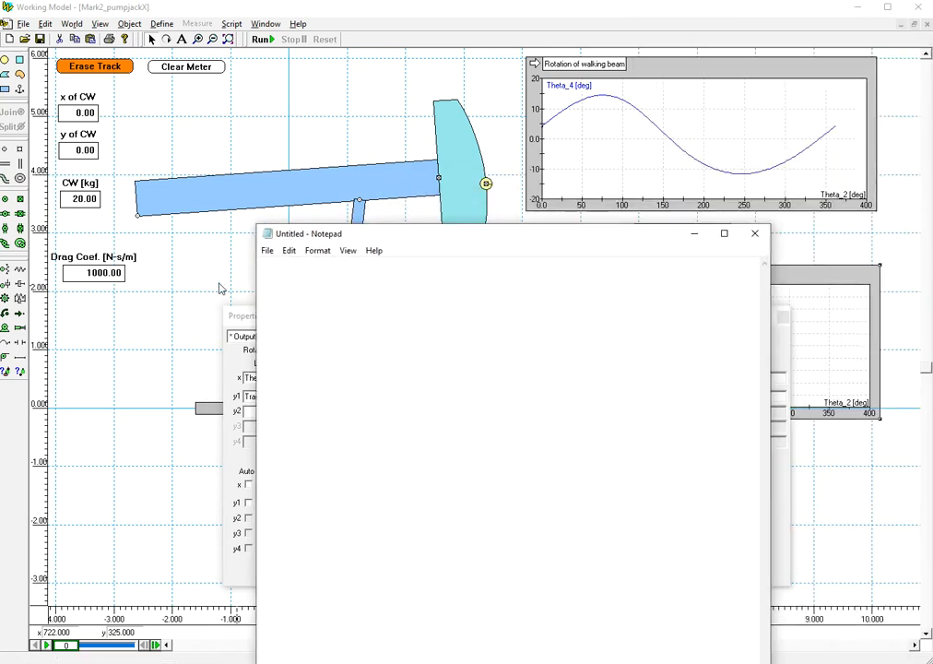
{"action": "key", "text": "ctrl+v"}
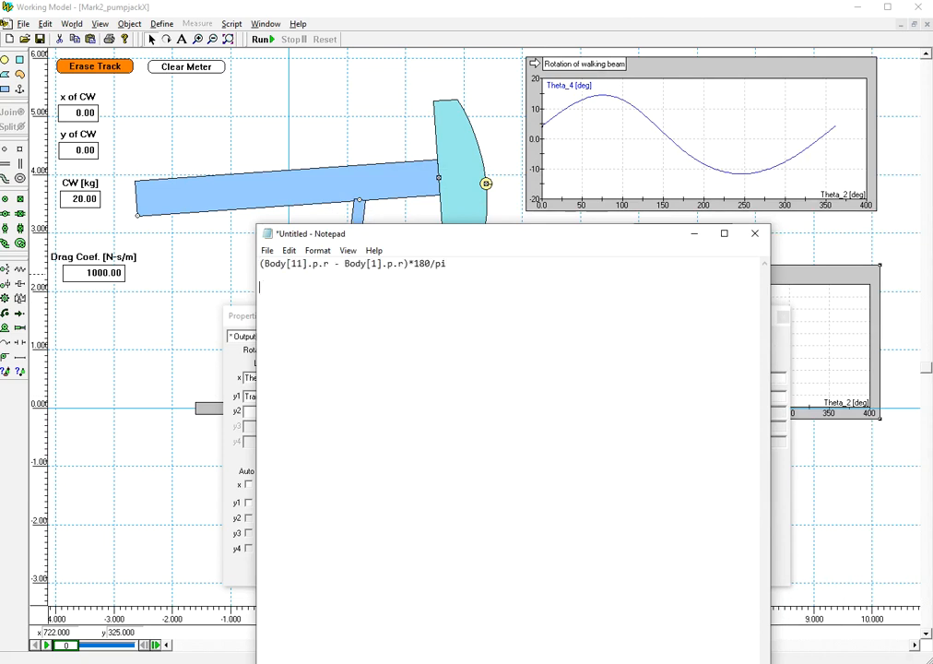
{"action": "left_click_drag", "start_coordinate": [544, 225], "coordinate": [777, 275]}
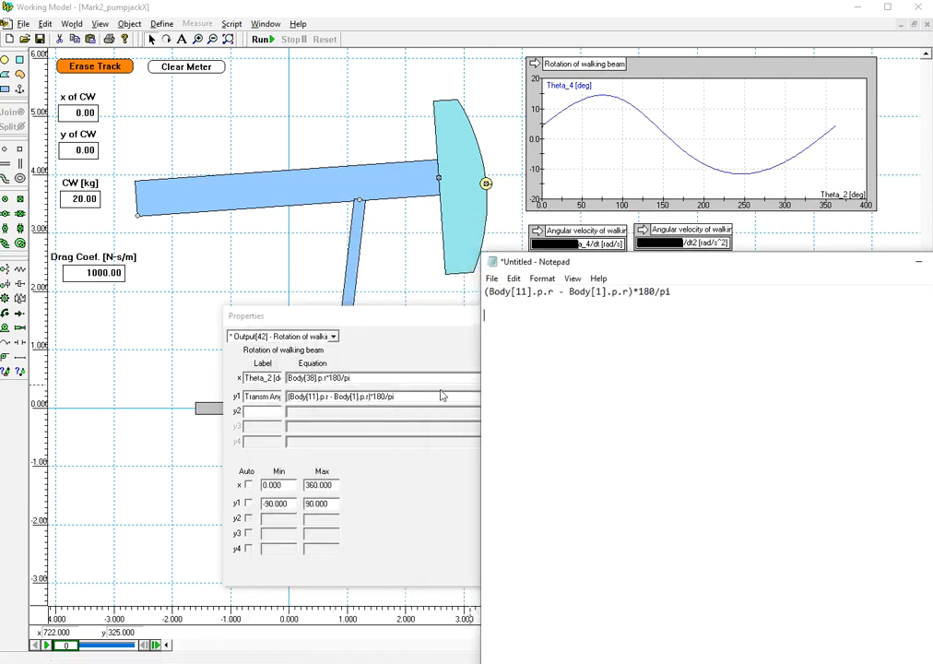
- Add the graph's x equation, Body[38].p.r*180/pi, below the y1 equation in Notepad, and move the Notepad window clear of the graphs
{"action": "left_click", "coordinate": [378, 379]}
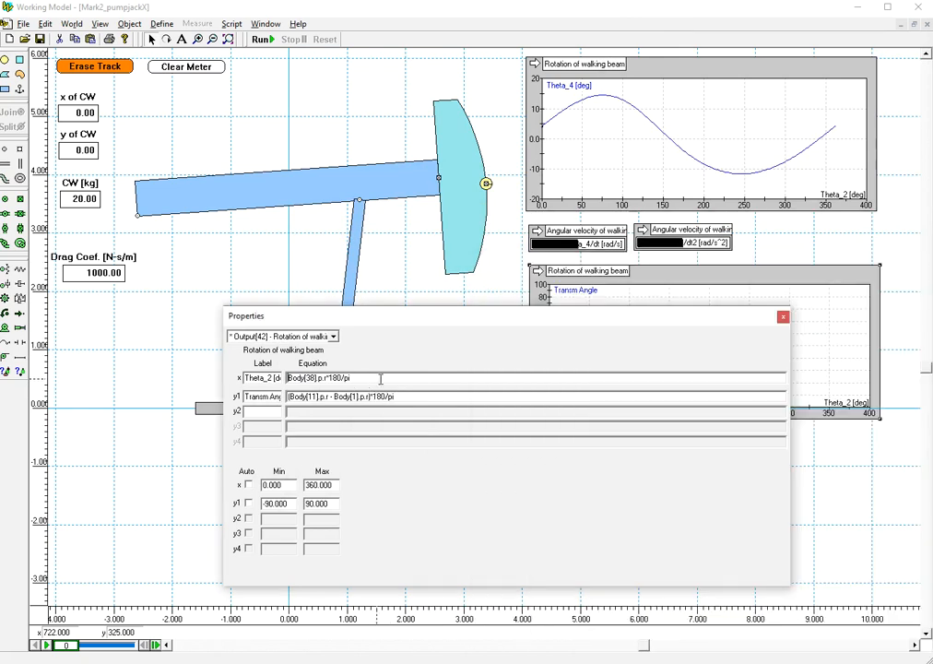
{"action": "double_click", "coordinate": [379, 379]}
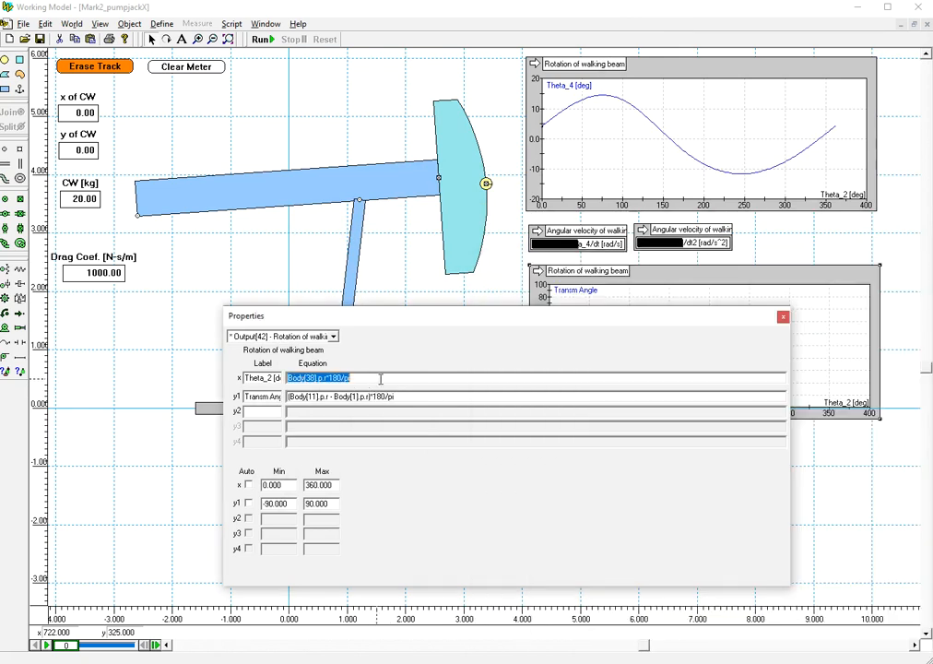
{"action": "left_click", "coordinate": [782, 317]}
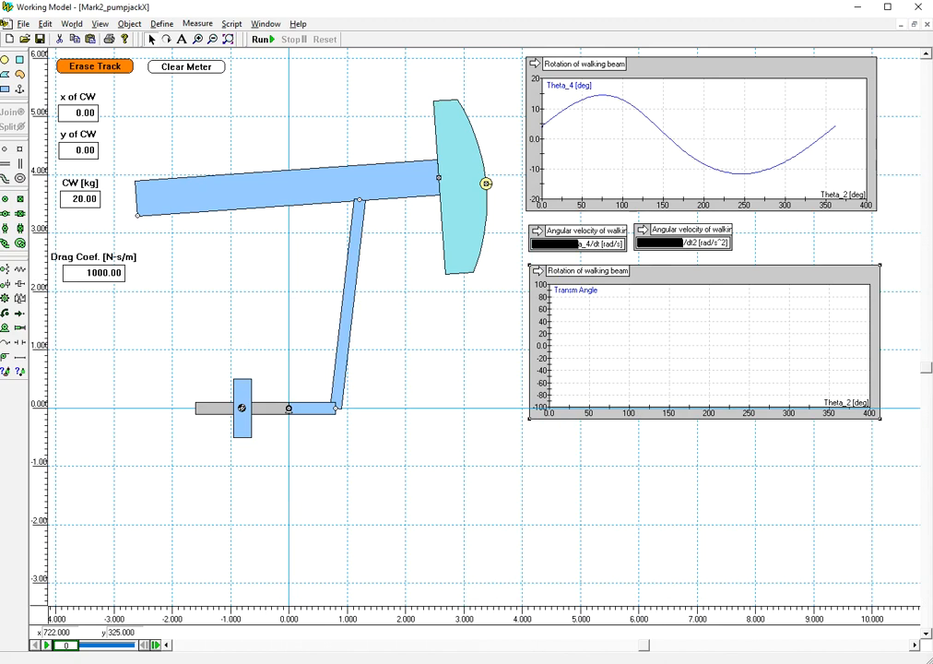
{"action": "key", "text": "alt+Tab"}
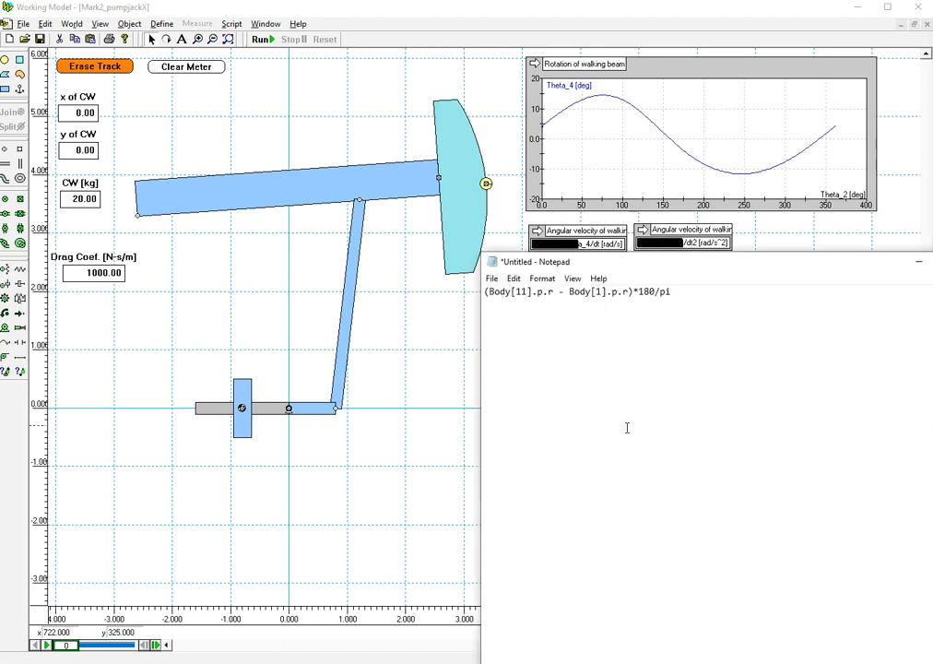
{"action": "type", "text": "Body[38].p.r*180/pi"}
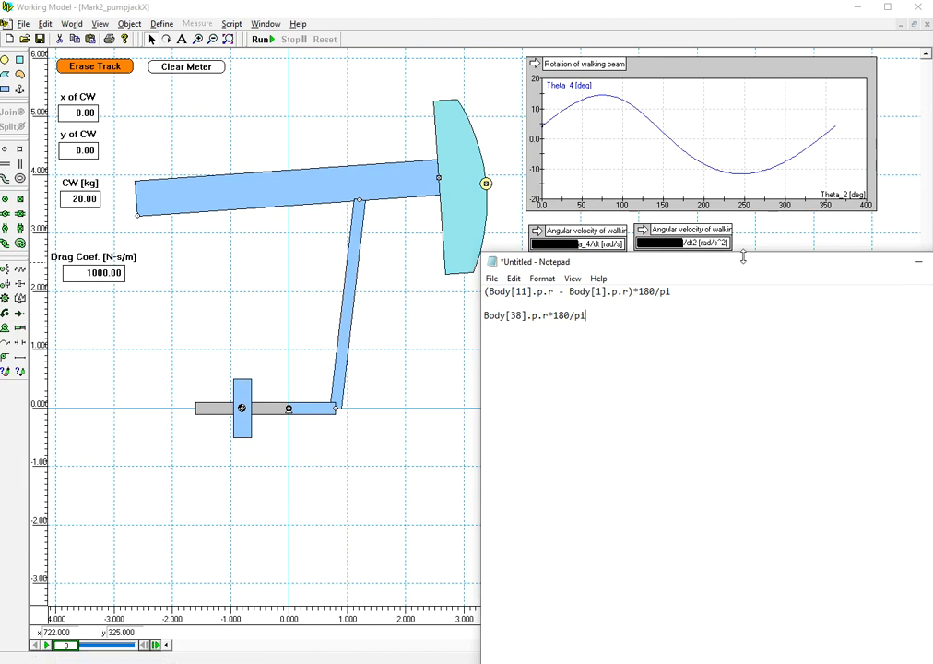
{"action": "left_click_drag", "start_coordinate": [721, 265], "coordinate": [932, 265]}
{"action": "left_click_drag", "start_coordinate": [932, 319], "coordinate": [932, 298]}
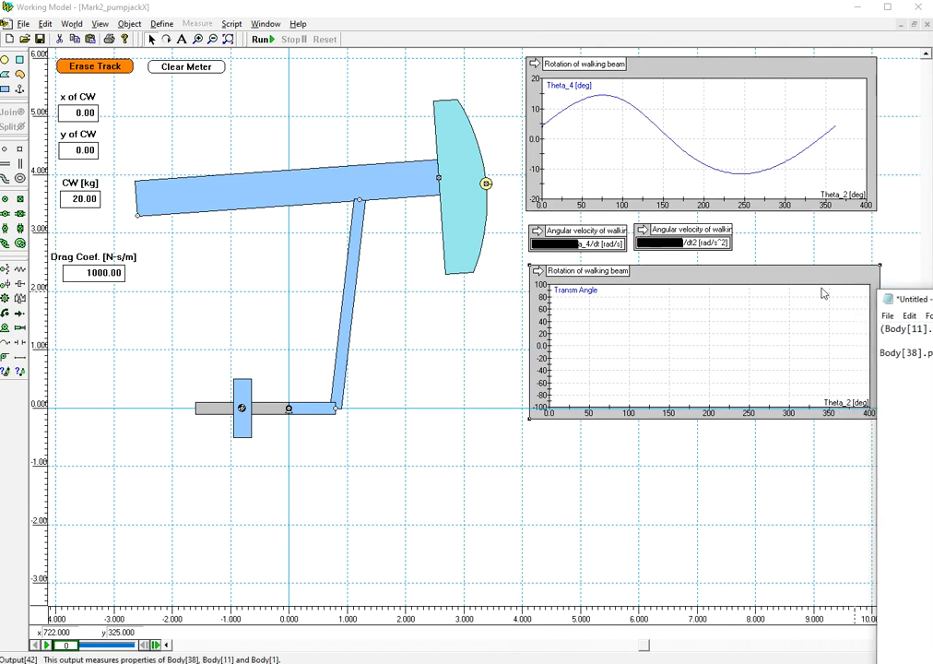
- Delete the Transm Angle graph in Working Model
{"action": "left_click", "coordinate": [538, 273]}
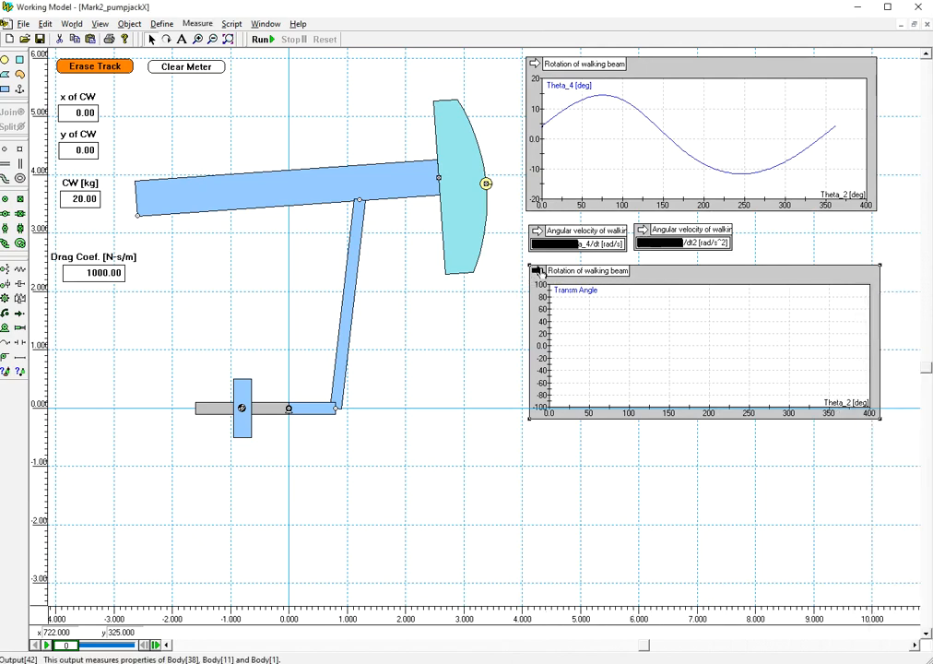
{"action": "left_click", "coordinate": [539, 273]}
{"action": "key", "text": "Delete"}
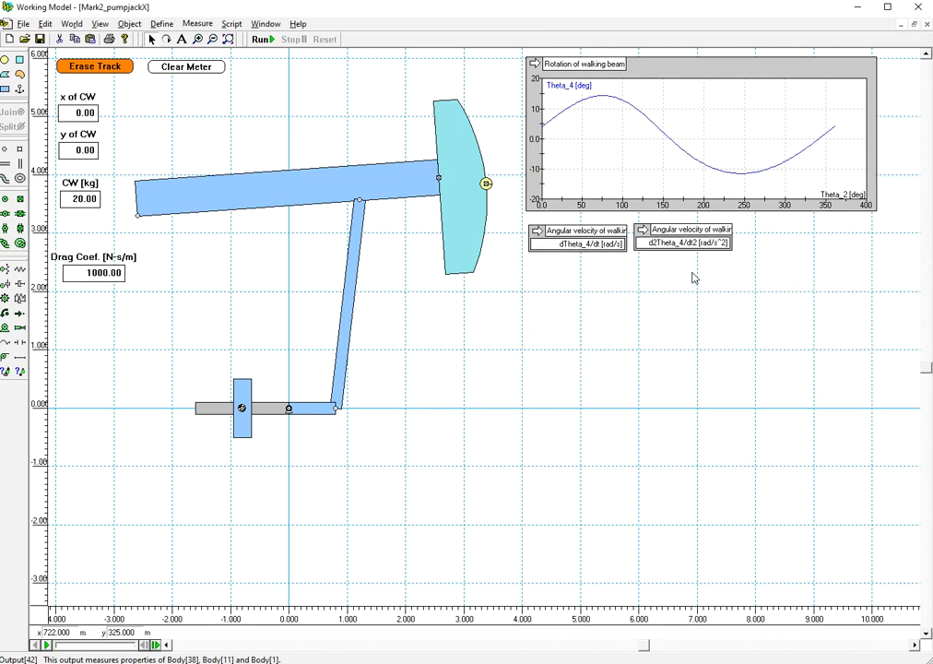
- Duplicate the Theta_4 rotation graph of the walking beam, and place the copy below the angular velocity and acceleration meters
{"action": "left_click", "coordinate": [358, 261]}
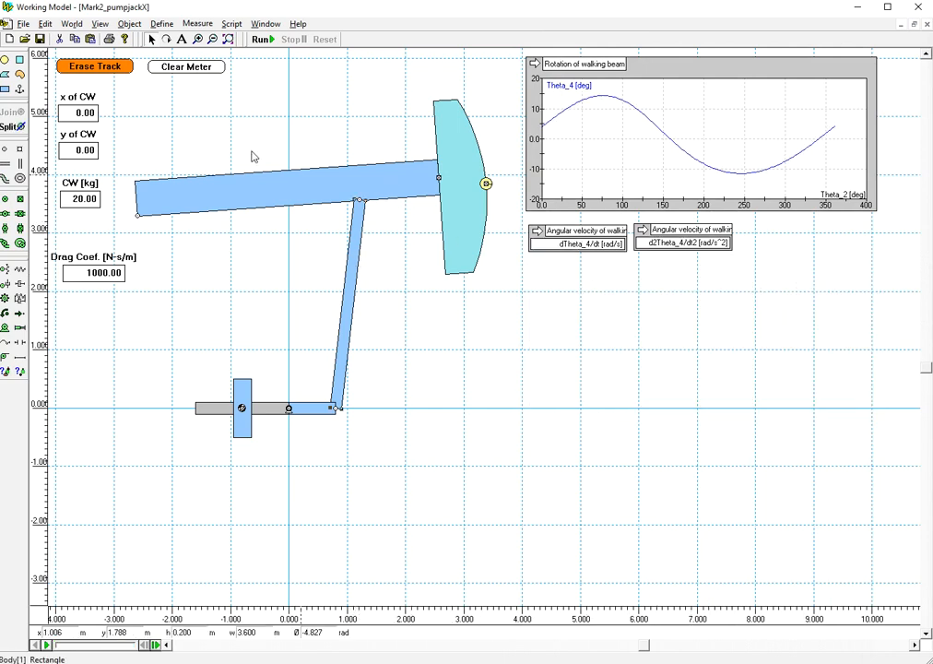
{"action": "left_click", "coordinate": [723, 65]}
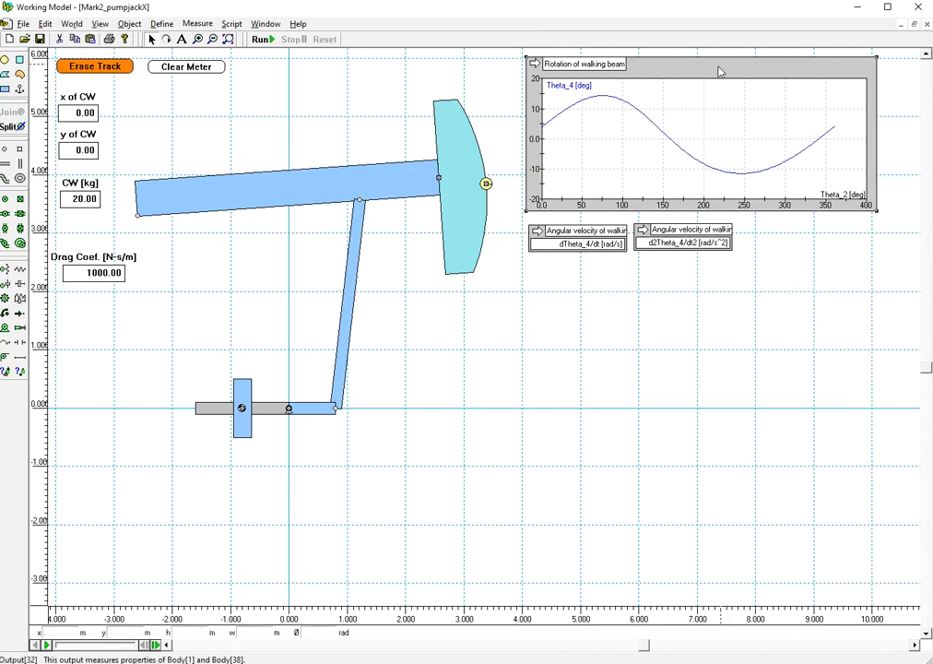
{"action": "left_click", "coordinate": [45, 24]}
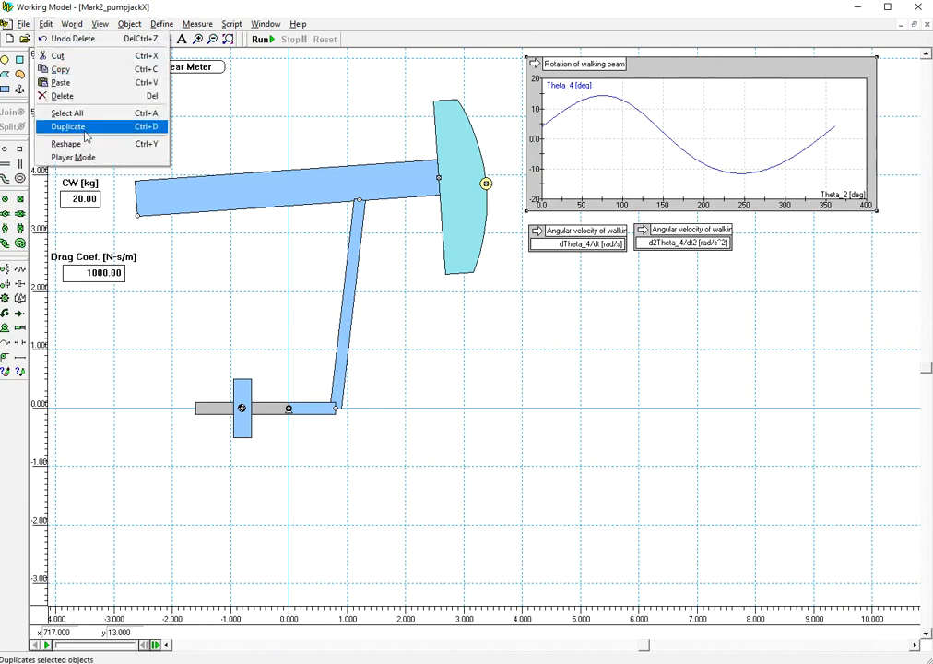
{"action": "left_click", "coordinate": [159, 128]}
{"action": "left_click_drag", "start_coordinate": [709, 79], "coordinate": [698, 293]}
- Replace the duplicate graph's y1 equation with the (Body[11].p.r - Body[1].p.r)*180/pi expression saved in Notepad
{"action": "key", "text": "alt+Tab"}
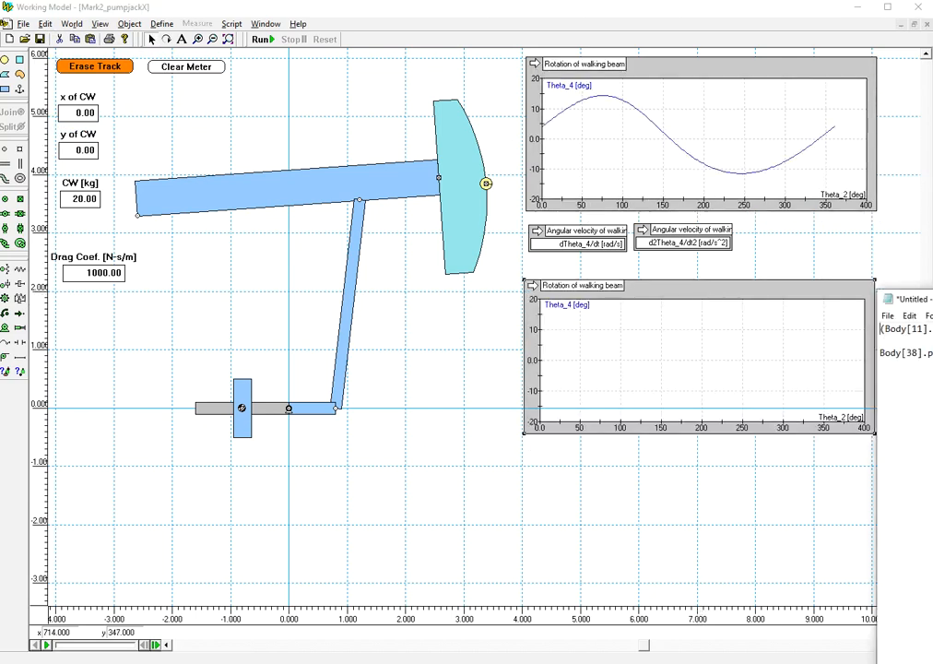
{"action": "key", "text": "shift+End"}
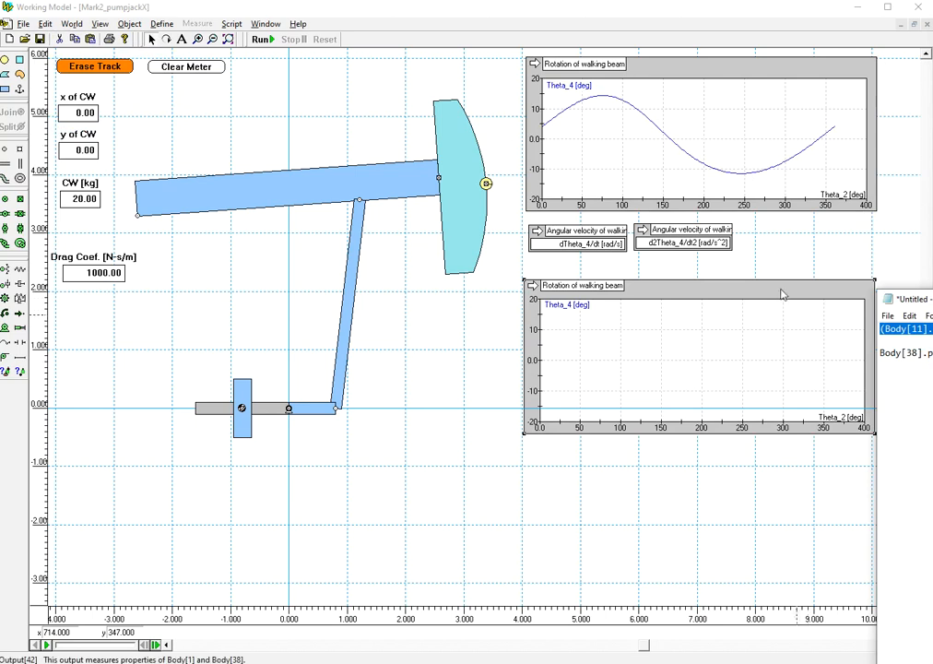
{"action": "double_click", "coordinate": [714, 302]}
{"action": "left_click_drag", "start_coordinate": [377, 396], "coordinate": [268, 396]}
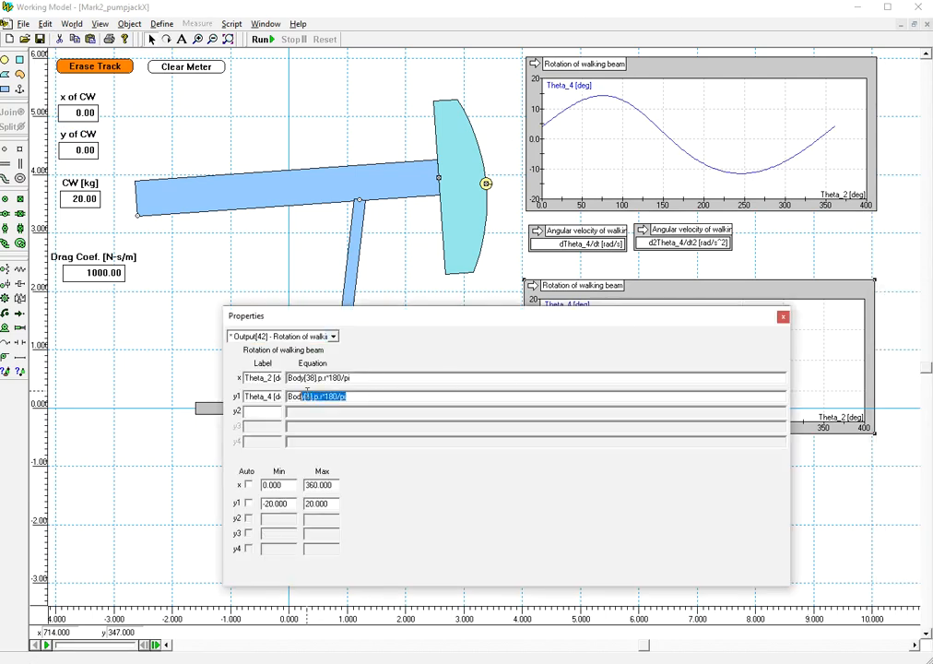
{"action": "key", "text": "BackSpace"}
{"action": "key", "text": "ctrl+v"}
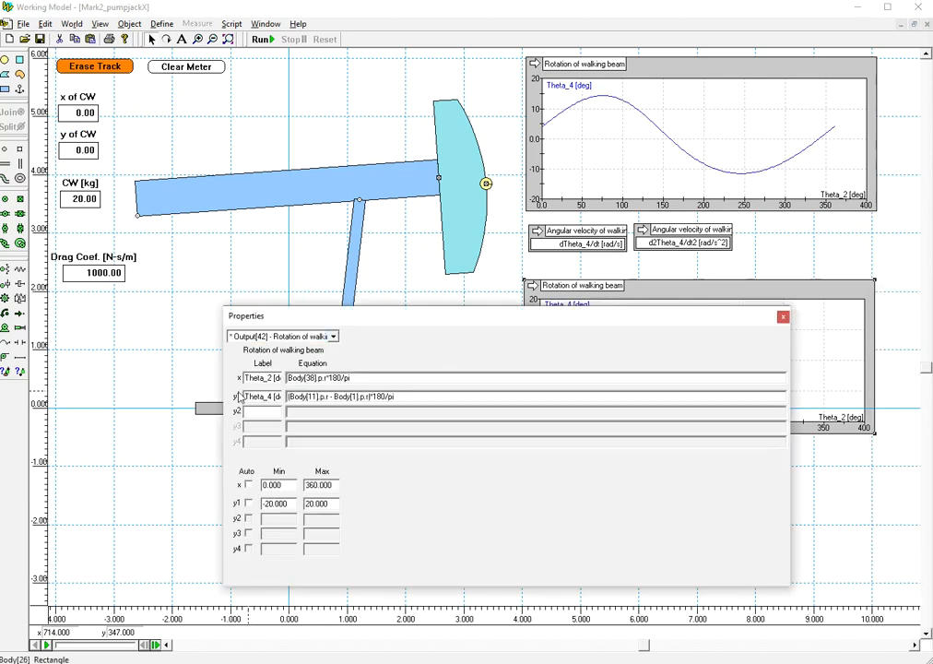
{"action": "left_click", "coordinate": [783, 318]}
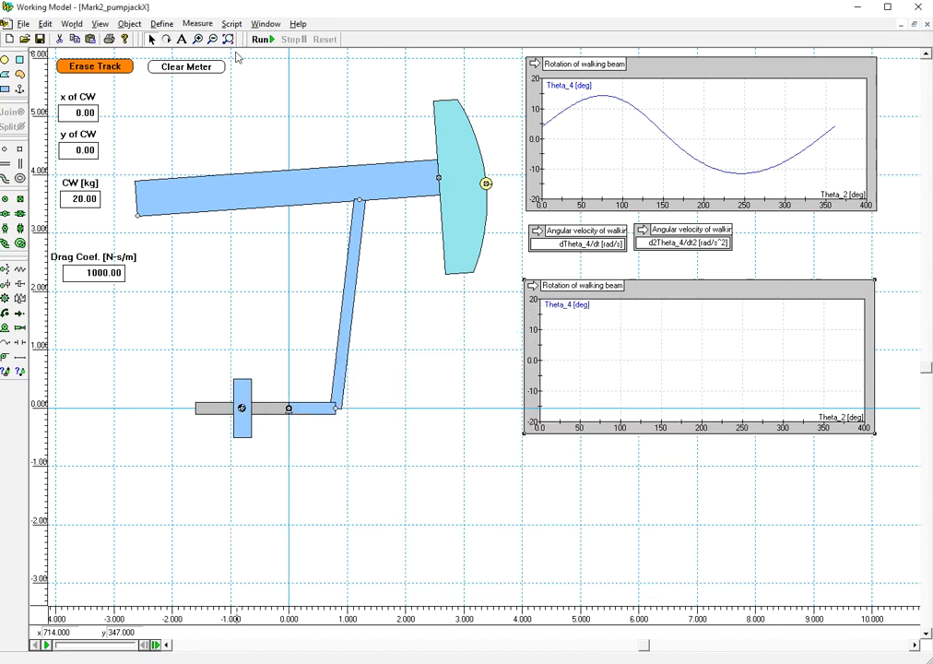
- Run and reset the simulation to check the duplicate graph's curve, and cycle that graph's display
{"action": "left_click", "coordinate": [260, 41]}
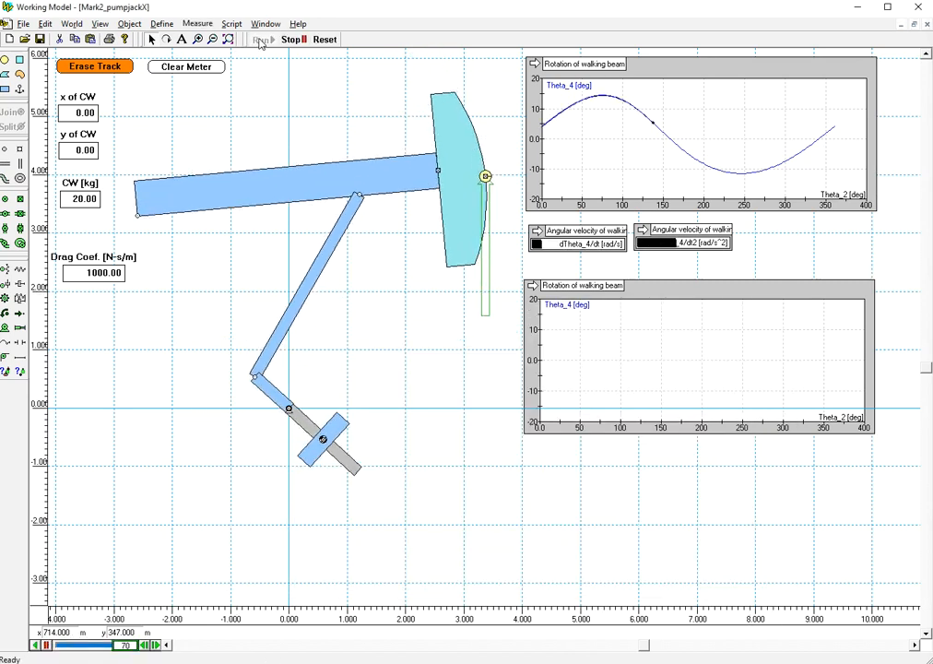
{"action": "left_click", "coordinate": [324, 40]}
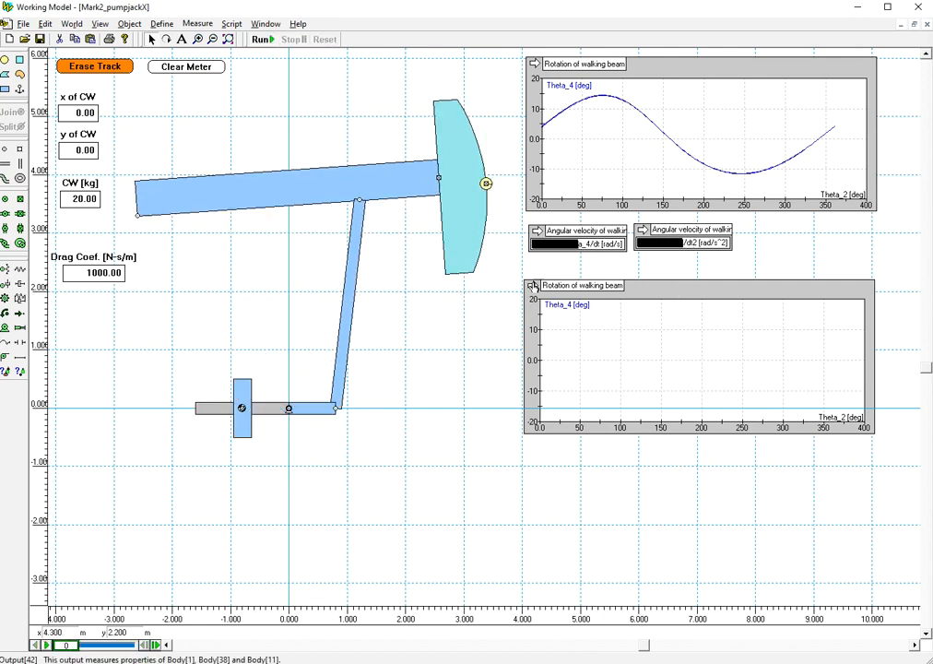
{"action": "left_click", "coordinate": [533, 286]}
{"action": "left_click", "coordinate": [533, 286]}
- Turn on automatic y1 scaling for the duplicate graph, and enter 0 for both its y1 minimum and maximum
{"action": "double_click", "coordinate": [677, 299]}
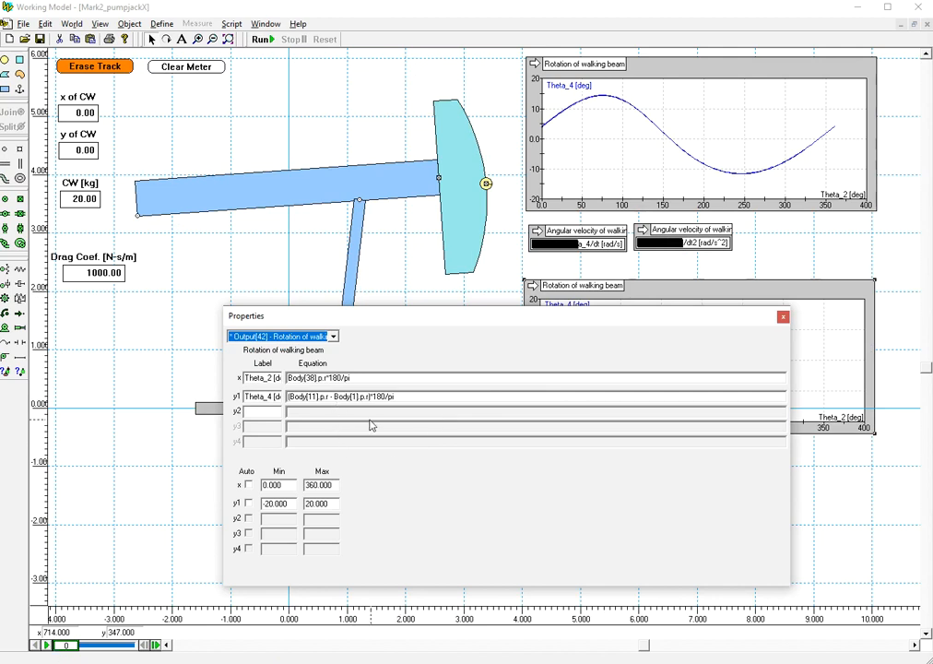
{"action": "left_click", "coordinate": [248, 503]}
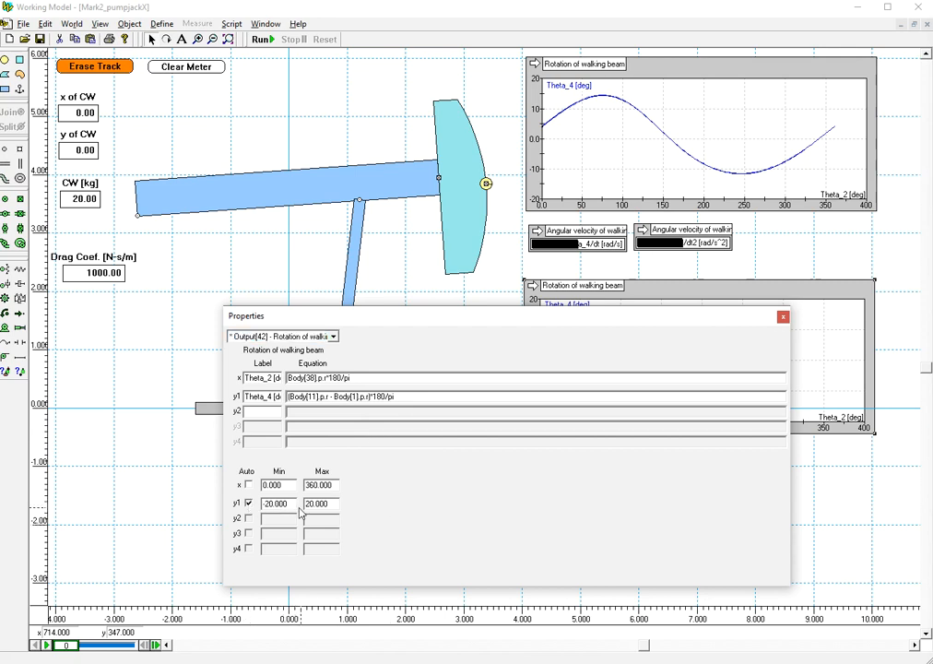
{"action": "double_click", "coordinate": [273, 503]}
{"action": "key", "text": "Tab"}
{"action": "type", "text": "0"}
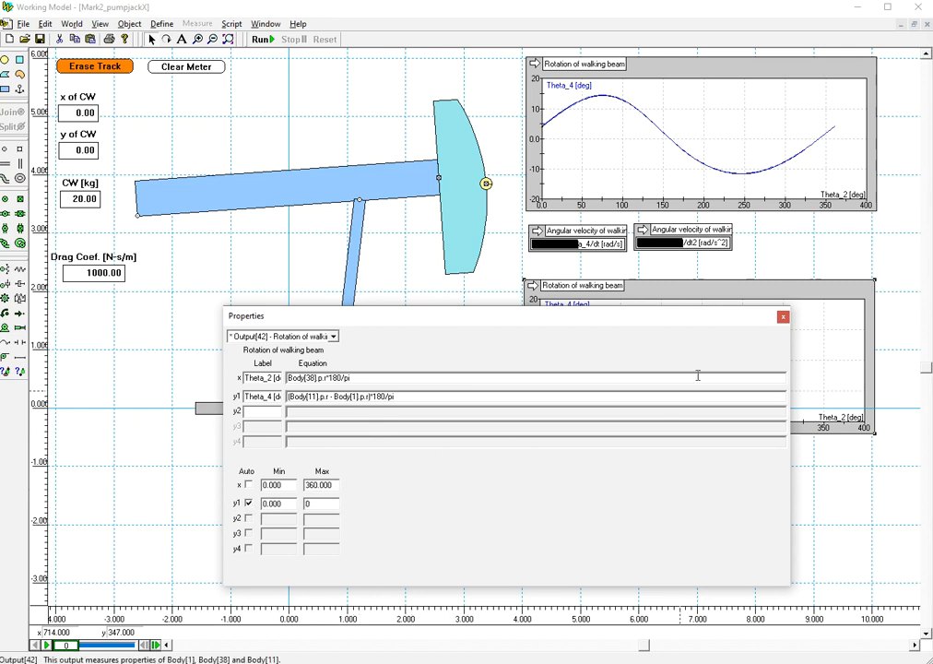
{"action": "left_click", "coordinate": [782, 317]}
- Run the simulation for a full crank turn to check the duplicate graph under automatic y1 scaling, and reset it
{"action": "left_click", "coordinate": [262, 40]}
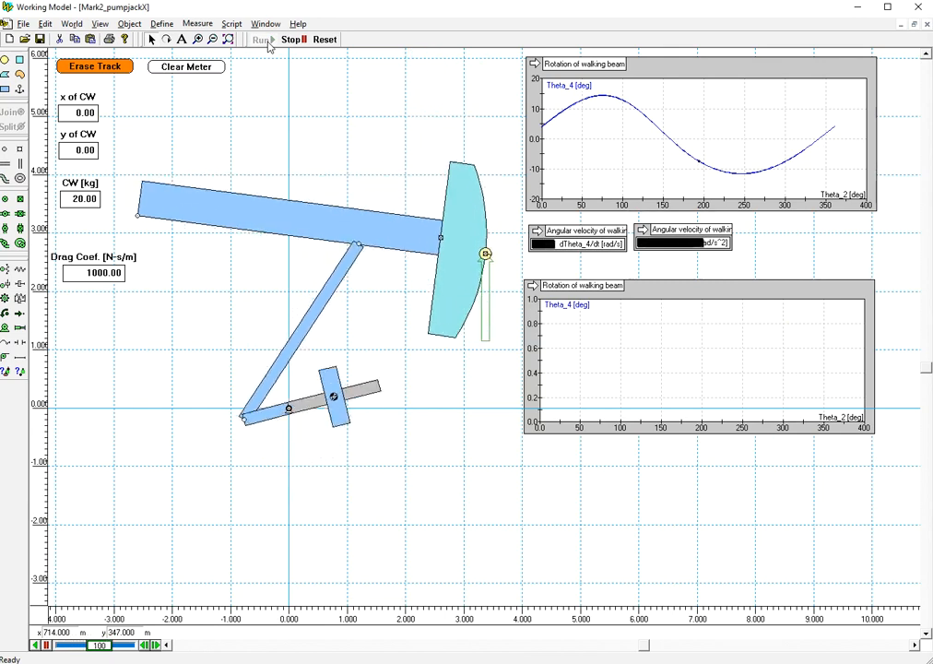
{"action": "left_click", "coordinate": [291, 40]}
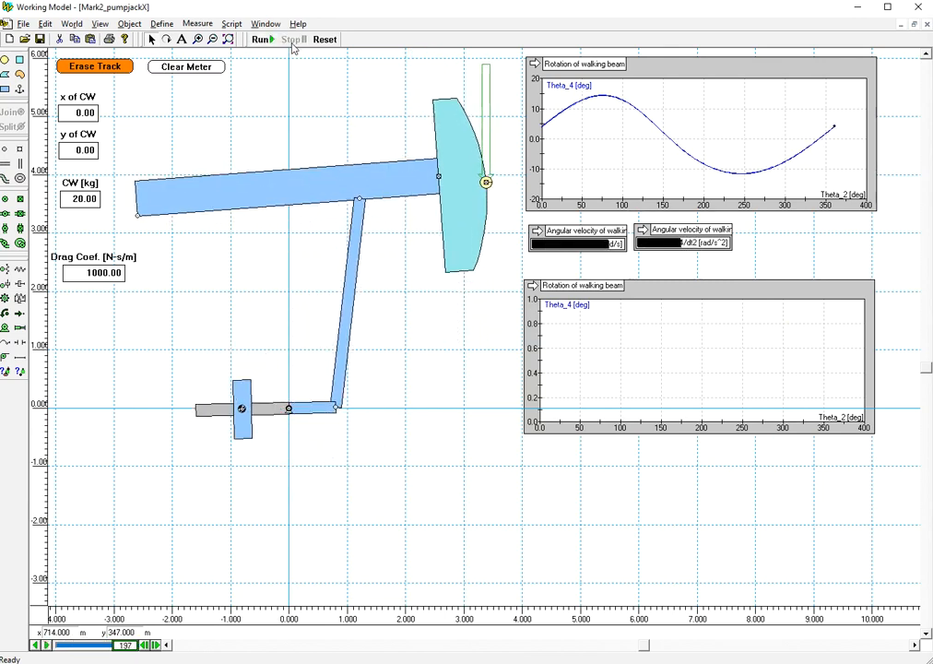
{"action": "left_click", "coordinate": [324, 40]}
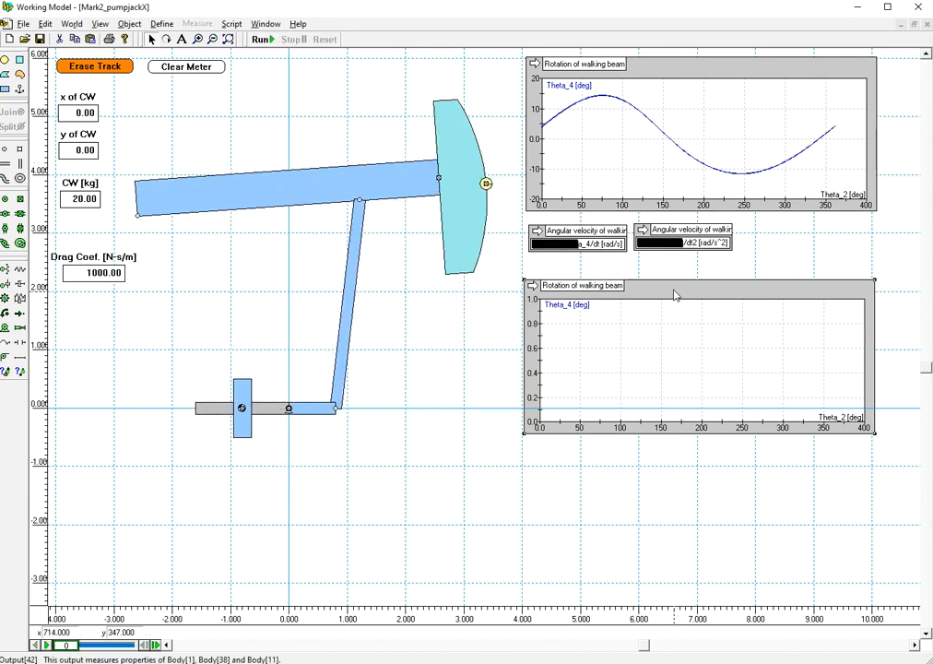
- Set the duplicate graph's y1 range to -180 minimum and 180 maximum, and turn off automatic y1 scaling
{"action": "double_click", "coordinate": [574, 426]}
{"action": "left_click", "coordinate": [293, 507]}
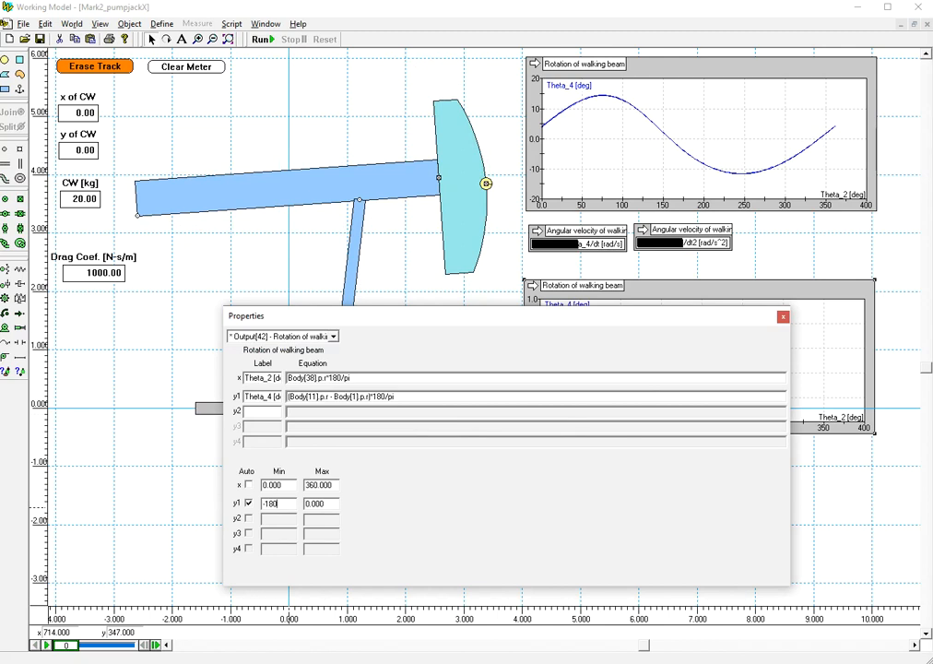
{"action": "double_click", "coordinate": [331, 503]}
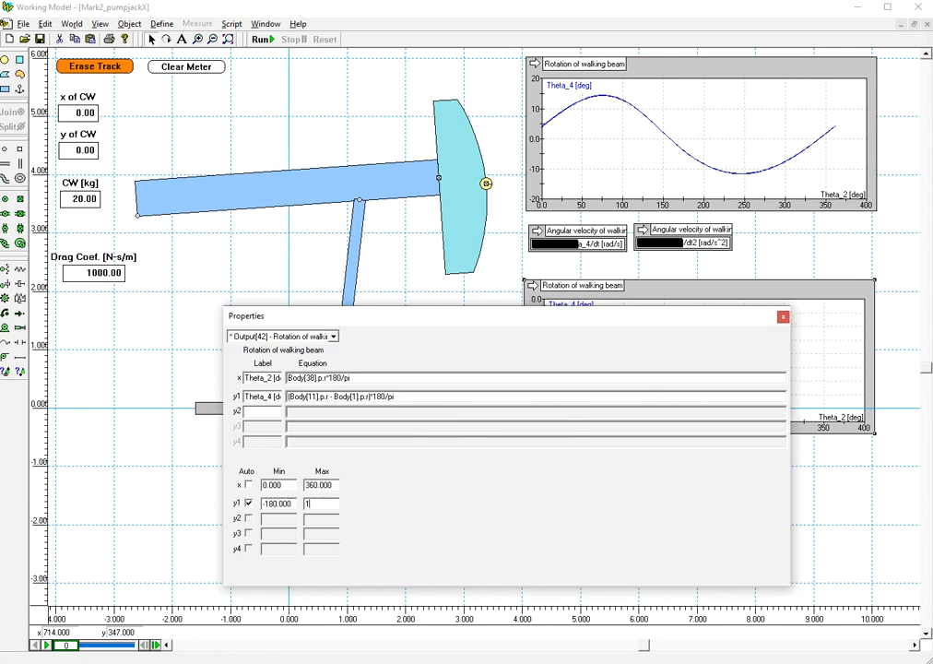
{"action": "type", "text": "180"}
{"action": "left_click", "coordinate": [248, 502]}
{"action": "left_click", "coordinate": [783, 317]}
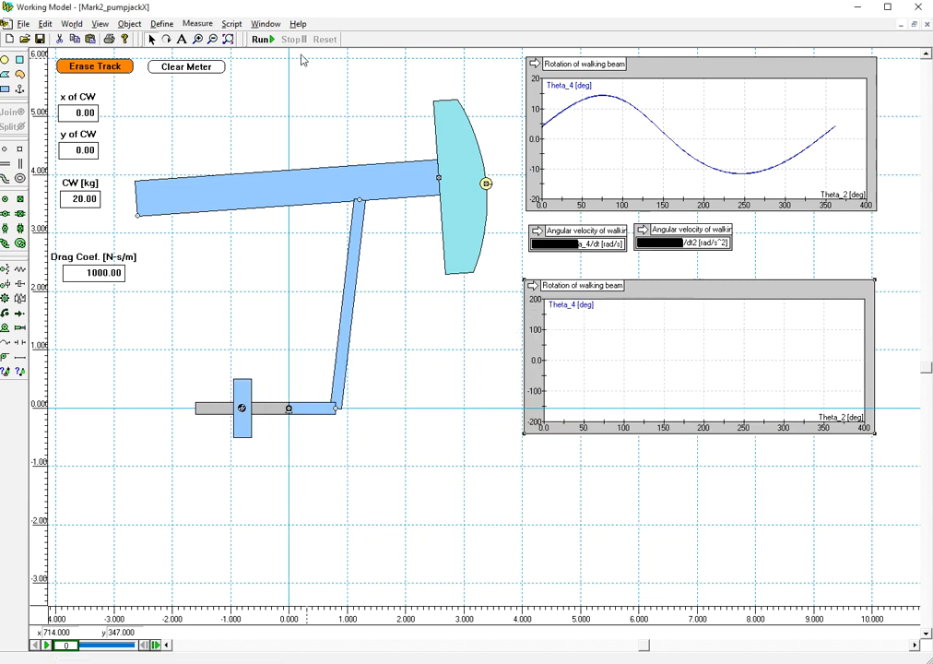
- Run and reset the simulation to check the duplicate graph's curve, and switch that graph to a numeric readout
{"action": "left_click", "coordinate": [262, 38]}
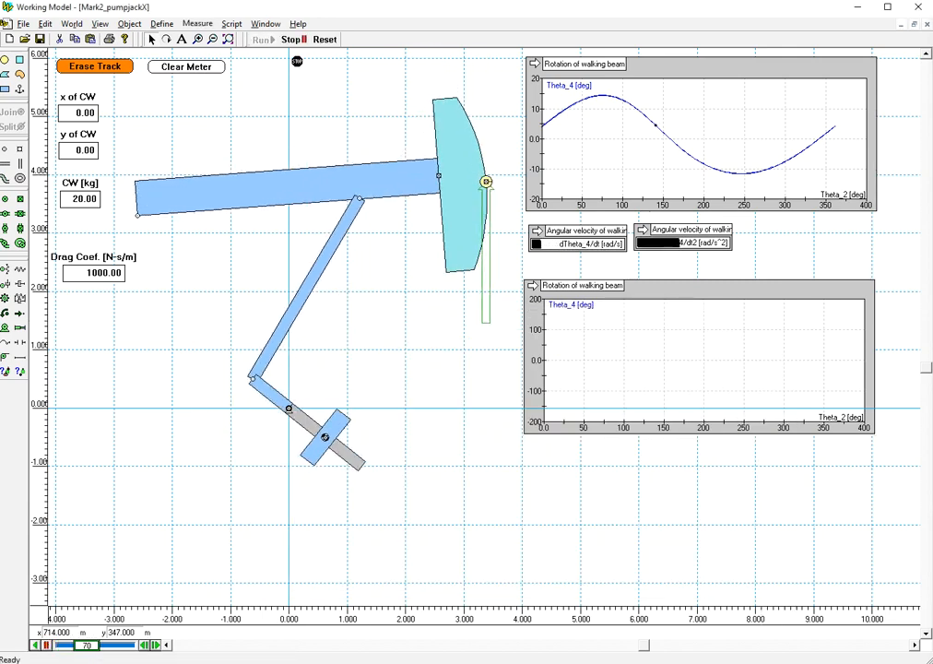
{"action": "left_click", "coordinate": [325, 40]}
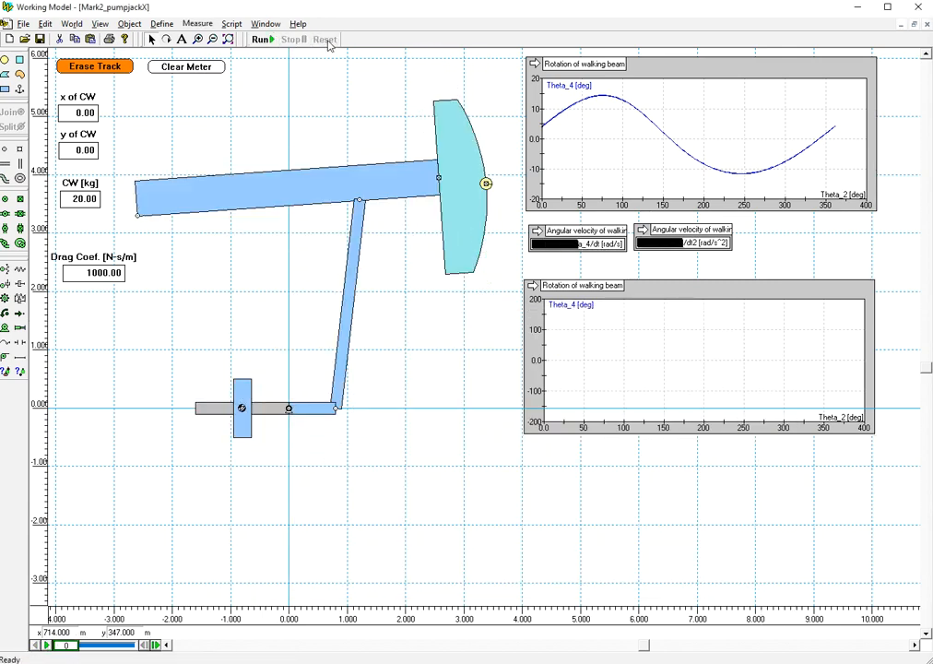
{"action": "left_click", "coordinate": [533, 287]}
{"action": "left_click", "coordinate": [532, 287]}
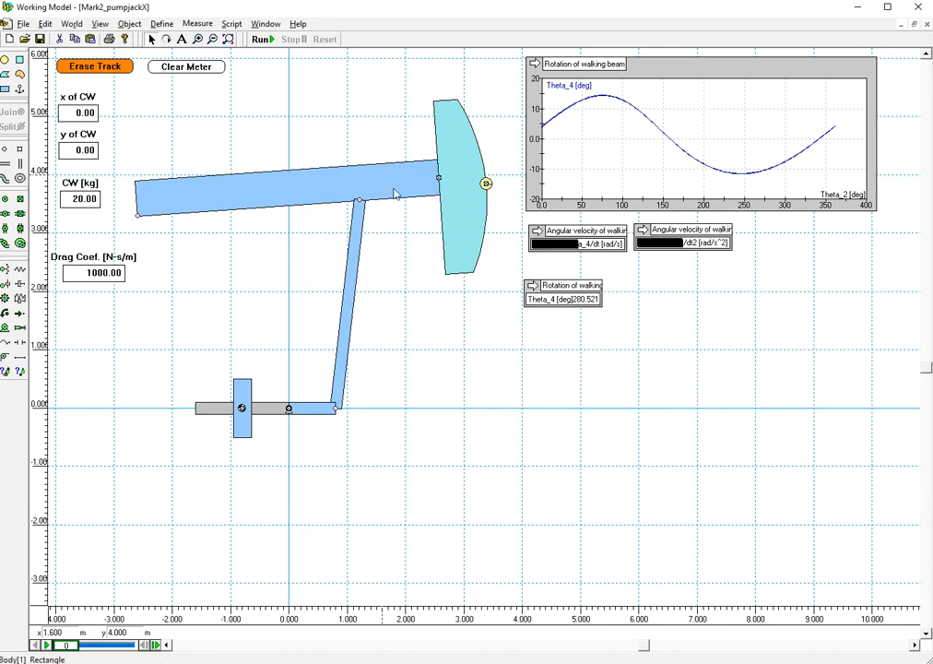
- Widen the duplicate output's numeric readout, run the simulation for about half a crank turn to read the angle, and reset it
{"action": "left_click_drag", "start_coordinate": [603, 307], "coordinate": [728, 307]}
{"action": "left_click", "coordinate": [271, 40]}
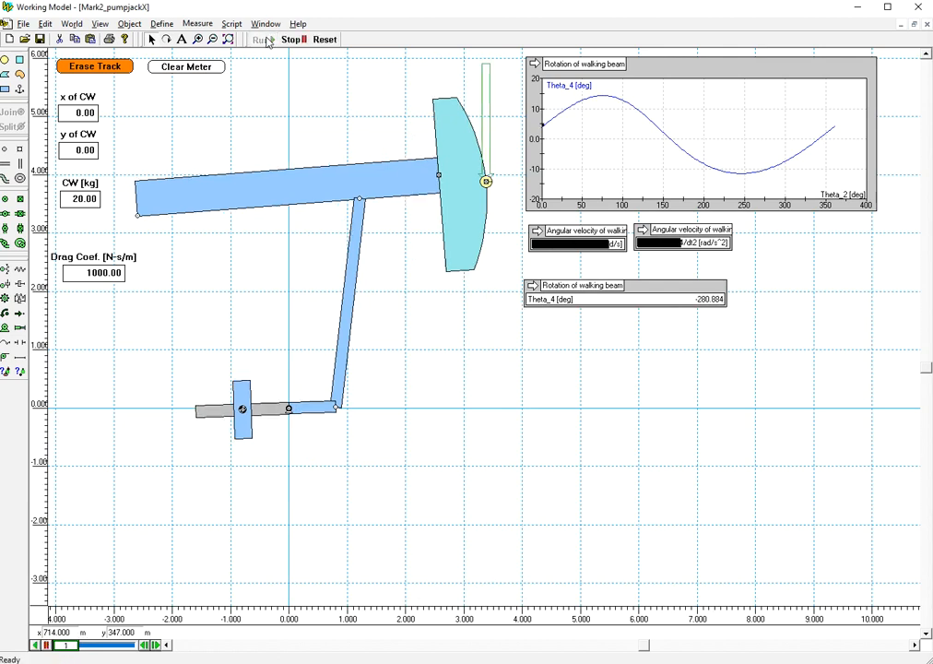
{"action": "left_click", "coordinate": [292, 40]}
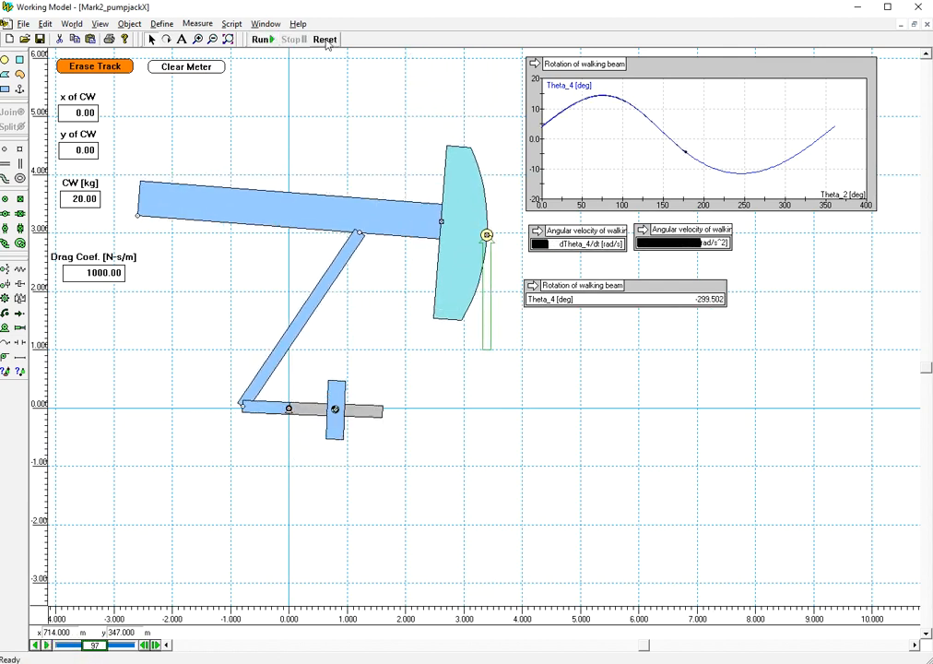
{"action": "left_click", "coordinate": [324, 40]}
- Split the connecting rod from its joints, move it aside into the empty area, and set its rotation to 0 rad
{"action": "left_click", "coordinate": [354, 314]}
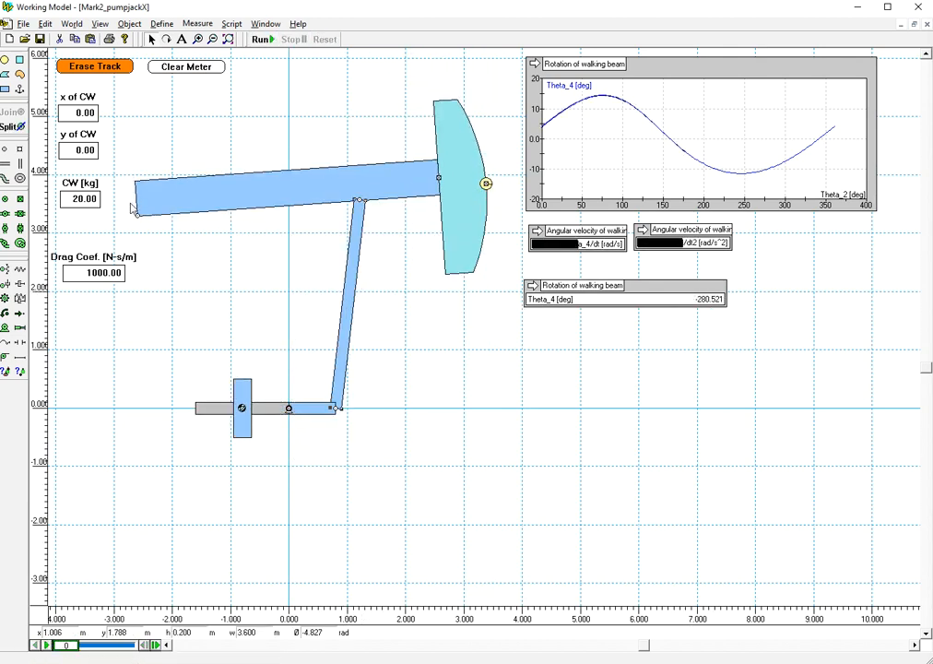
{"action": "left_click", "coordinate": [8, 127]}
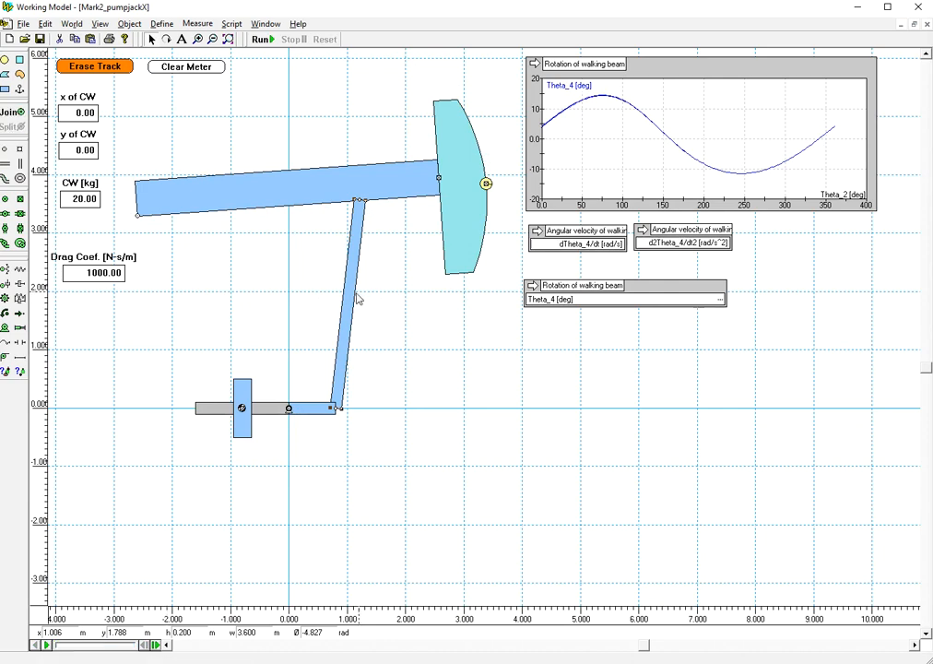
{"action": "left_click_drag", "start_coordinate": [353, 296], "coordinate": [495, 437]}
{"action": "double_click", "coordinate": [495, 437]}
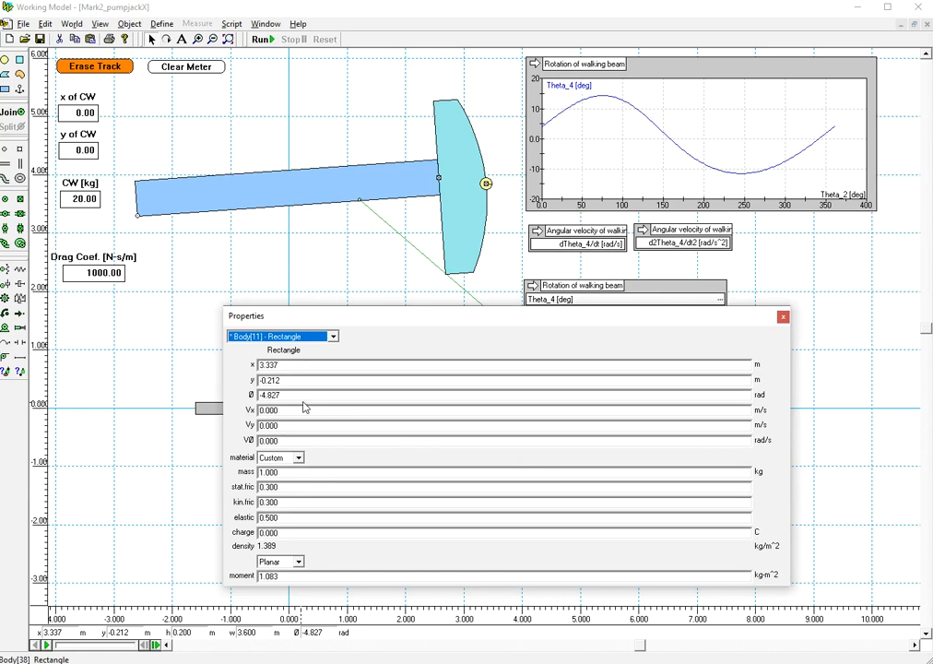
{"action": "left_click_drag", "start_coordinate": [304, 395], "coordinate": [231, 387]}
{"action": "type", "text": "0"}
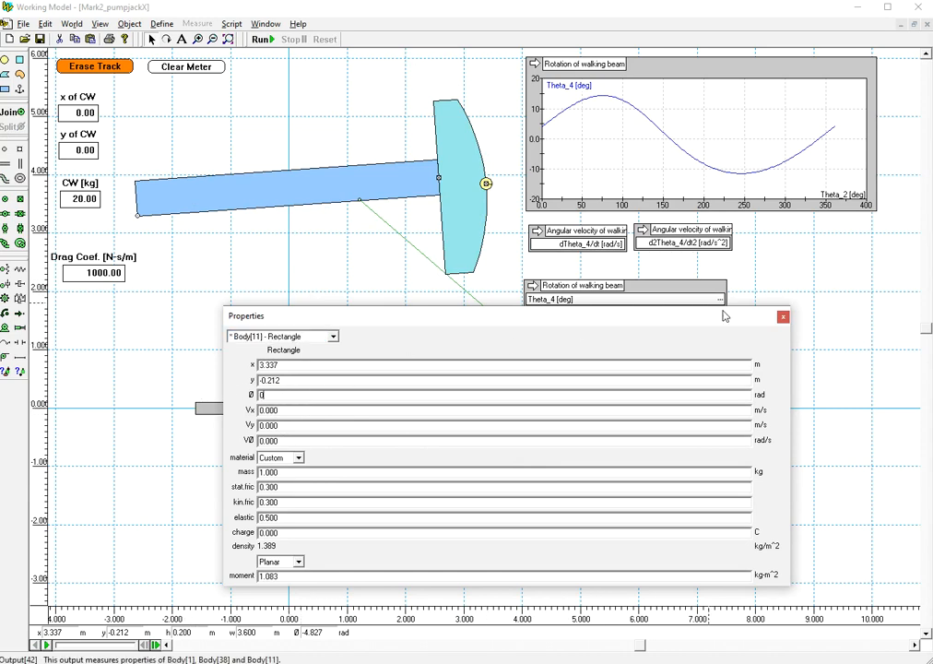
{"action": "left_click", "coordinate": [783, 317]}
- Set the walking beam's rotation to 0 rad
{"action": "double_click", "coordinate": [283, 198]}
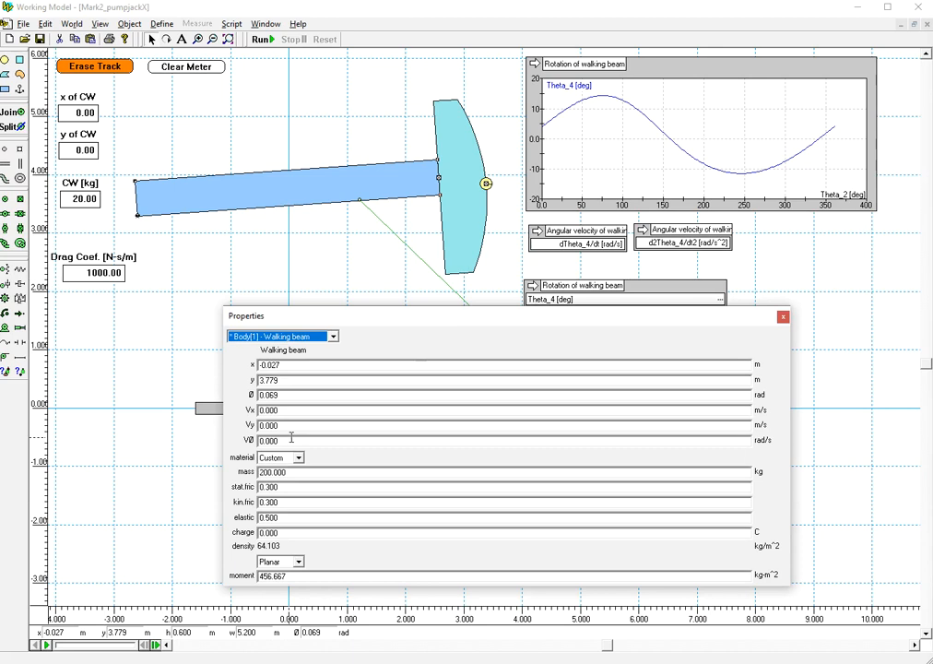
{"action": "left_click_drag", "start_coordinate": [298, 396], "coordinate": [160, 396]}
{"action": "type", "text": "0"}
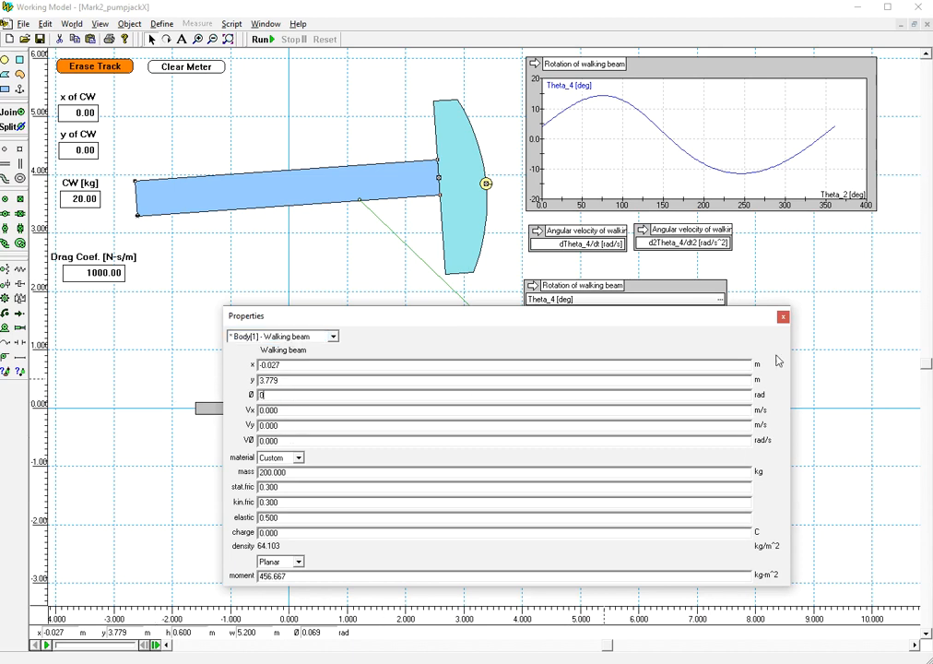
{"action": "left_click", "coordinate": [782, 317]}
{"action": "left_click", "coordinate": [700, 418]}
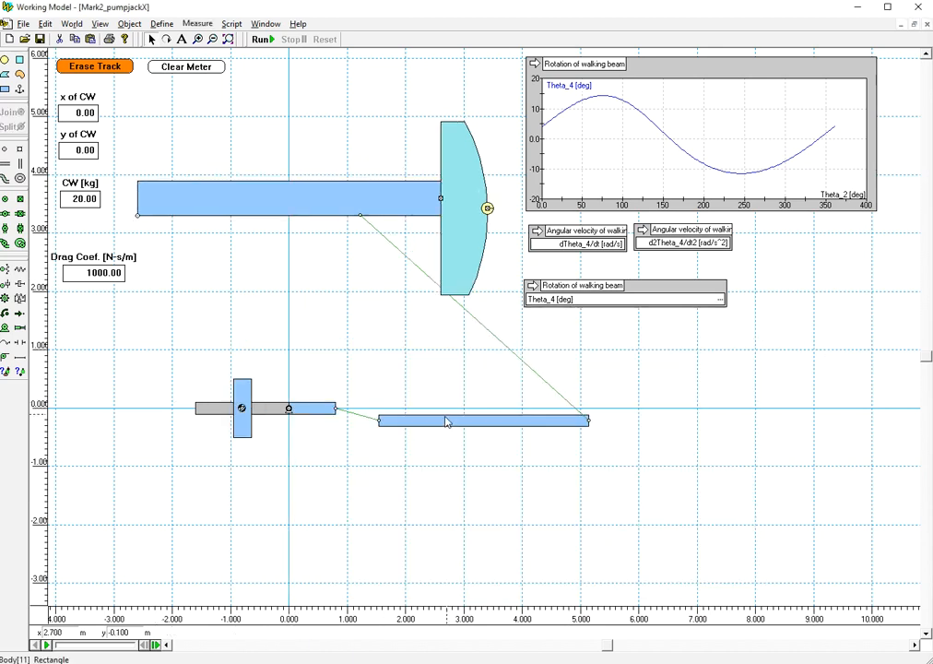
- Rotate the detached connecting rod upright to about 1.496 rad and rejoin it to the crank and walking beam
{"action": "left_click", "coordinate": [446, 423]}
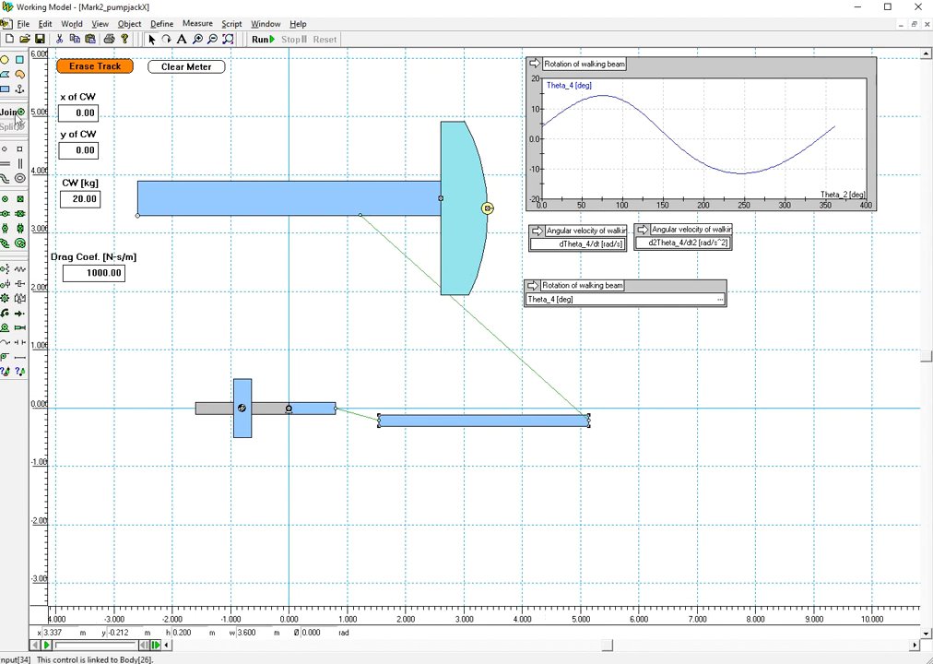
{"action": "left_click", "coordinate": [168, 40]}
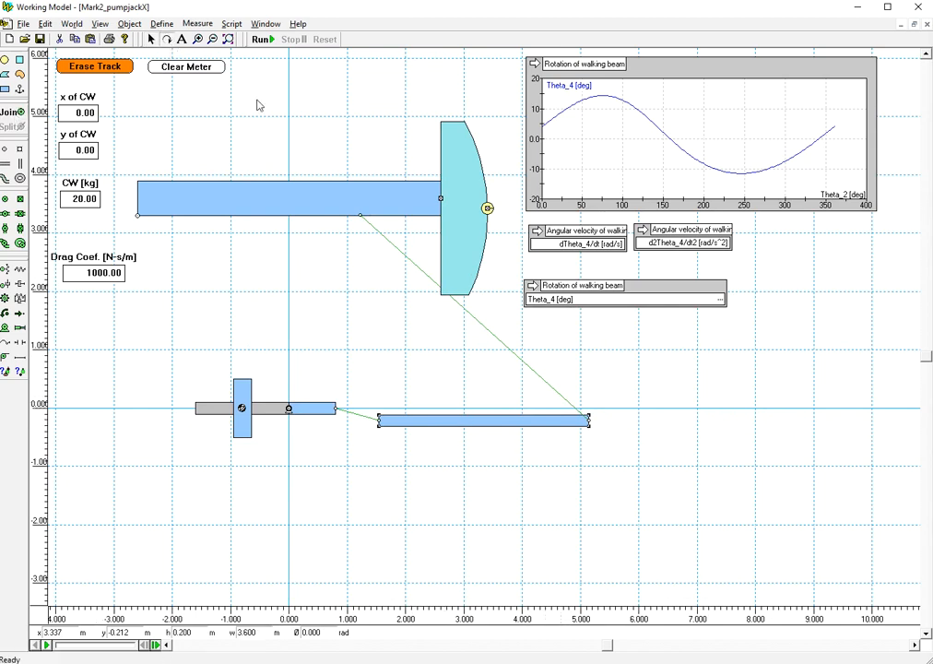
{"action": "left_click_drag", "start_coordinate": [500, 418], "coordinate": [425, 329]}
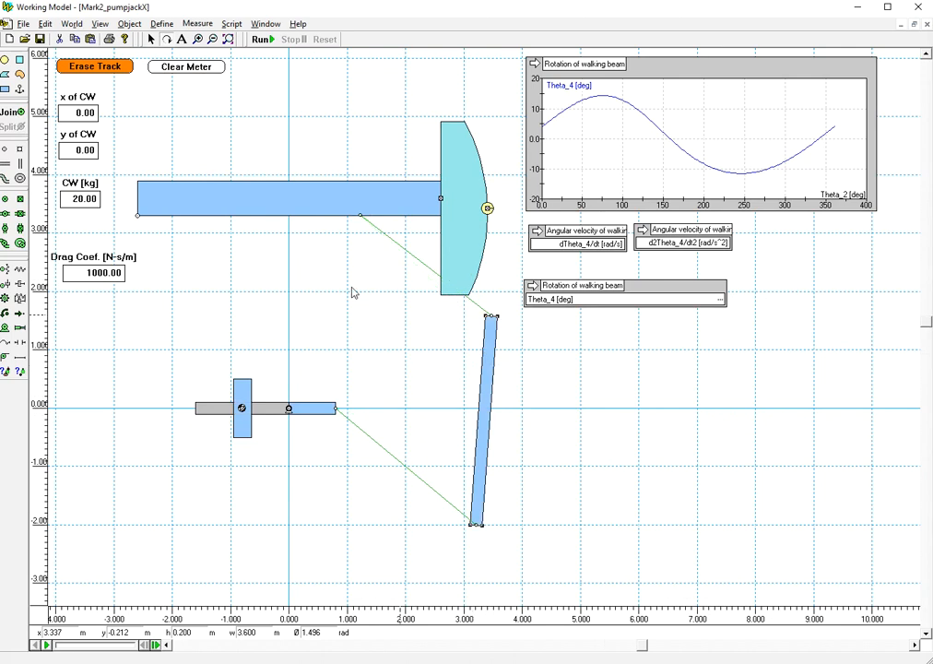
{"action": "left_click", "coordinate": [11, 111]}
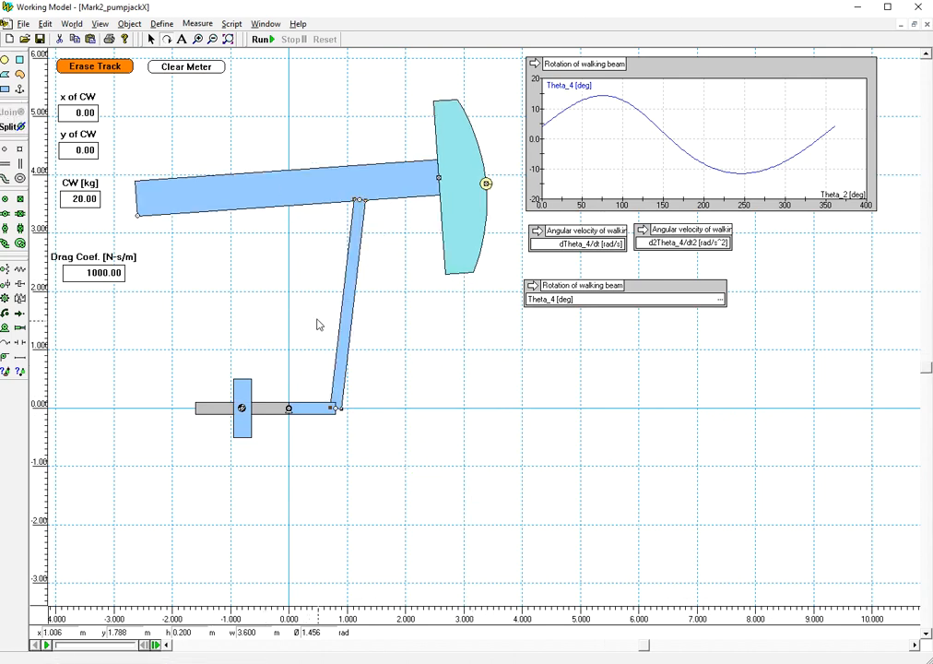
- Examine the rotation values in the properties of the rejoined connecting rod and the walking beam
{"action": "double_click", "coordinate": [354, 316]}
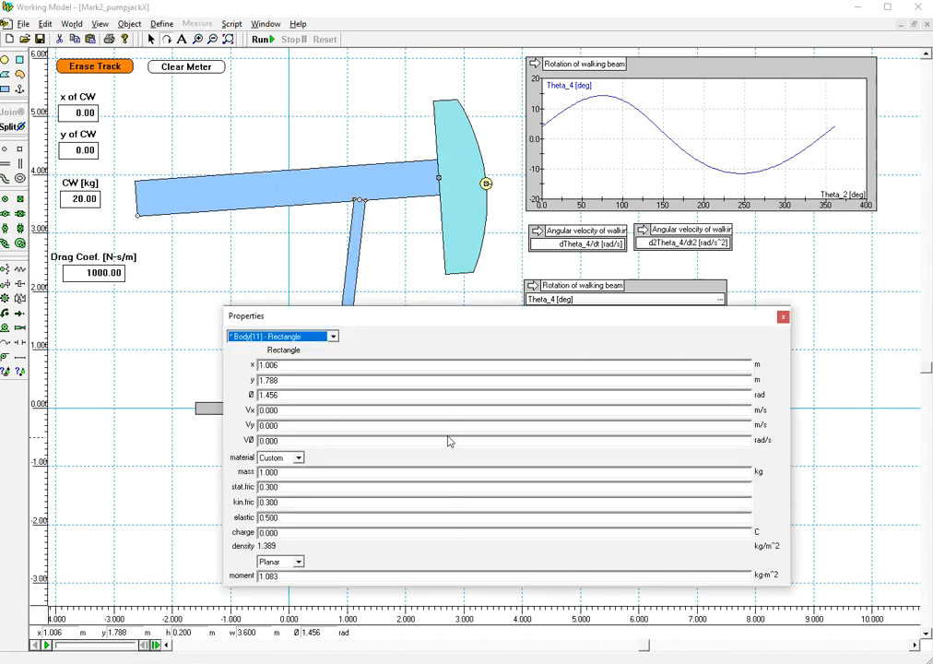
{"action": "left_click", "coordinate": [784, 317]}
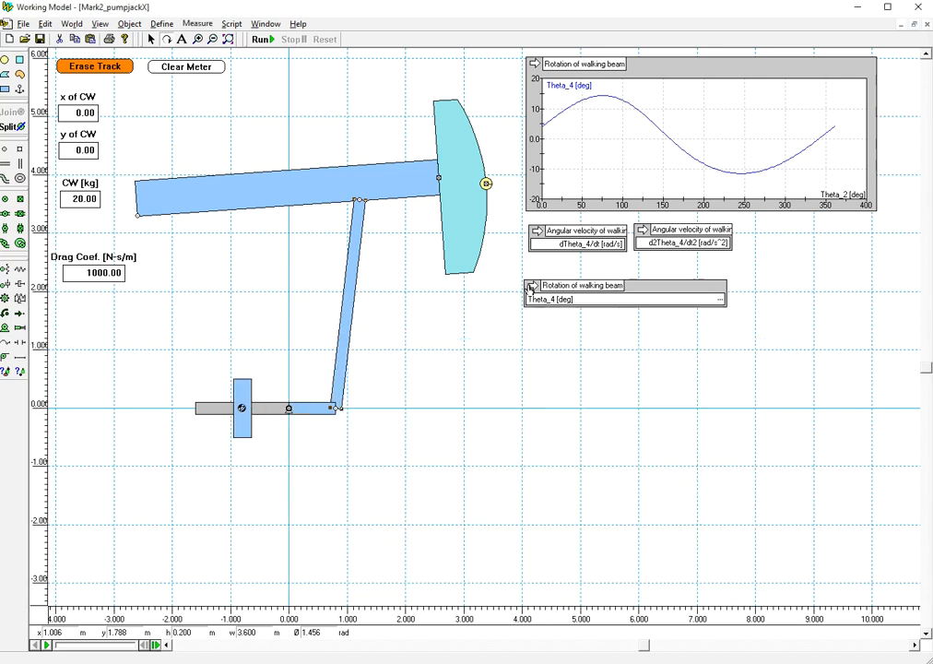
{"action": "double_click", "coordinate": [351, 265]}
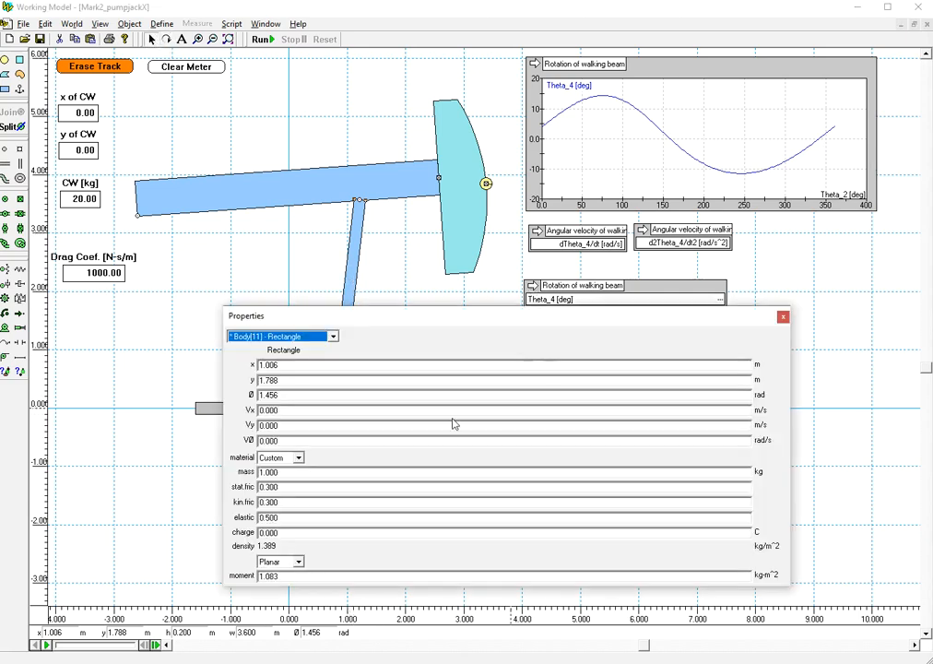
{"action": "left_click", "coordinate": [782, 318]}
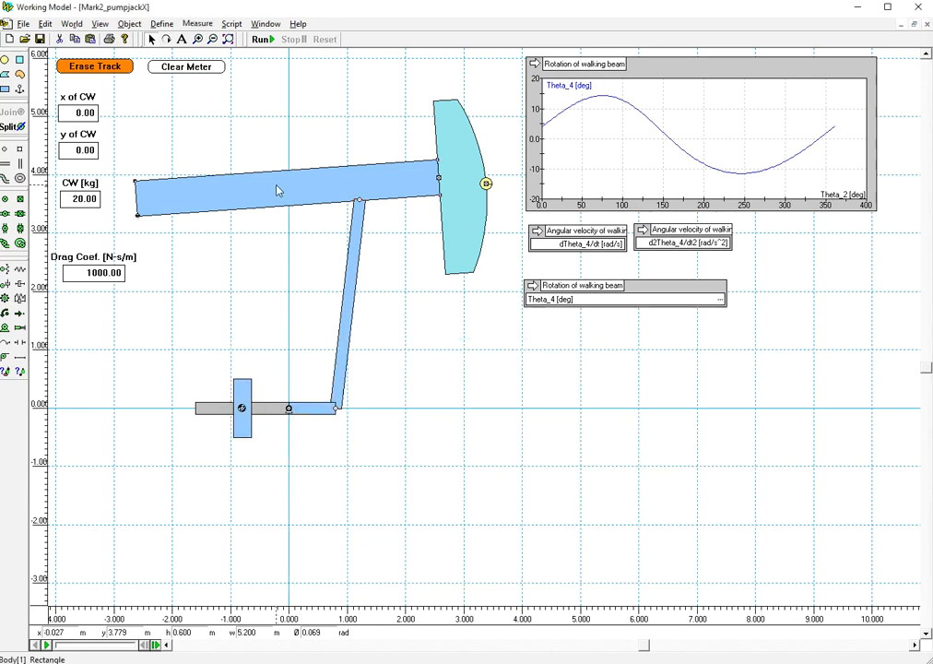
{"action": "double_click", "coordinate": [413, 194]}
{"action": "left_click", "coordinate": [782, 318]}
- Switch the duplicate output back to a graph and respace its y1 equation as ( Body[11].p.r - Body[1].p.r )*180/pi
{"action": "left_click", "coordinate": [533, 286]}
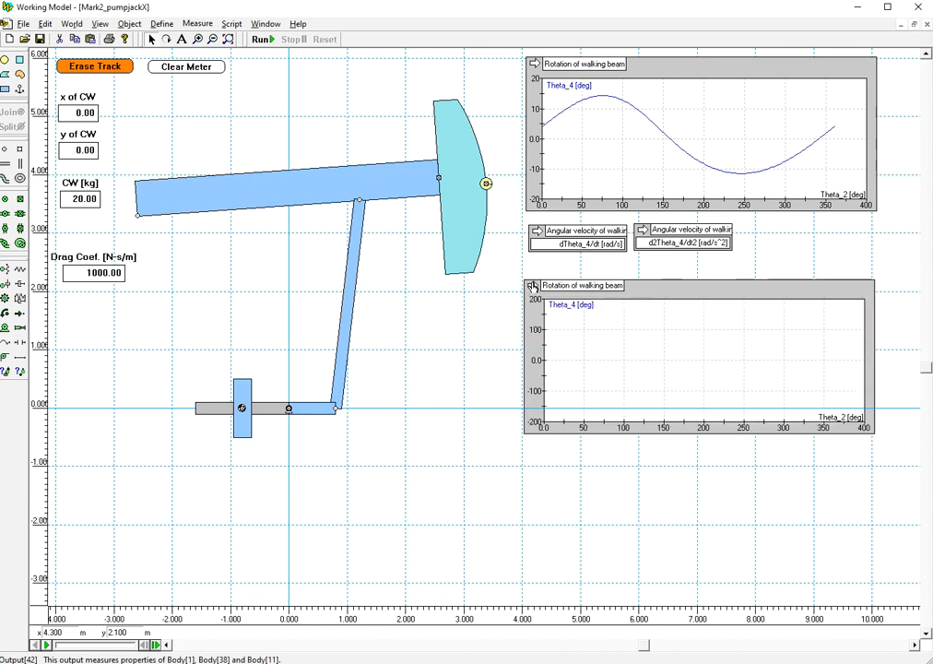
{"action": "double_click", "coordinate": [687, 298]}
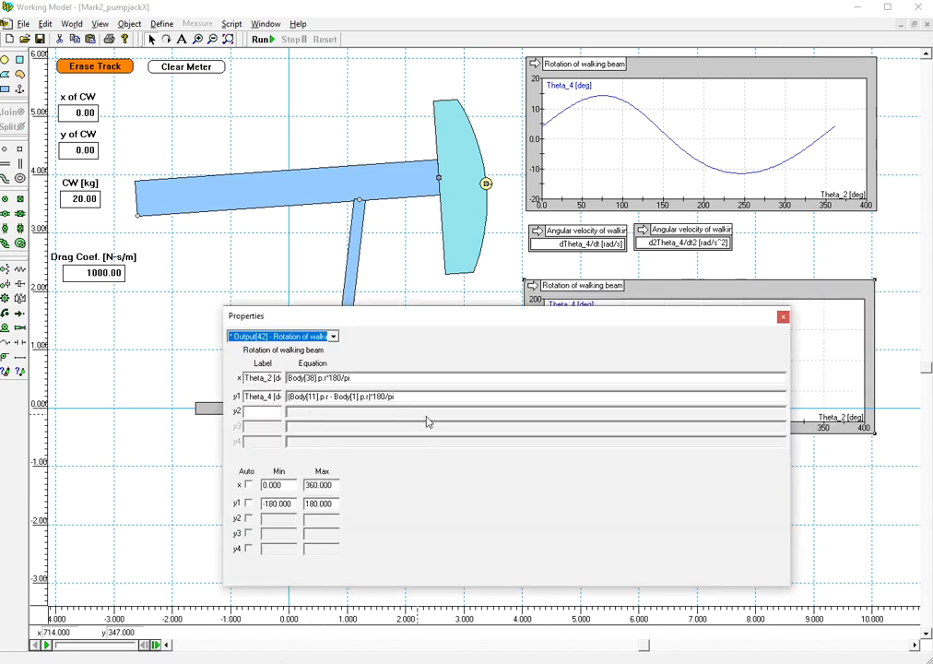
{"action": "left_click", "coordinate": [291, 396]}
{"action": "type", "text": "("}
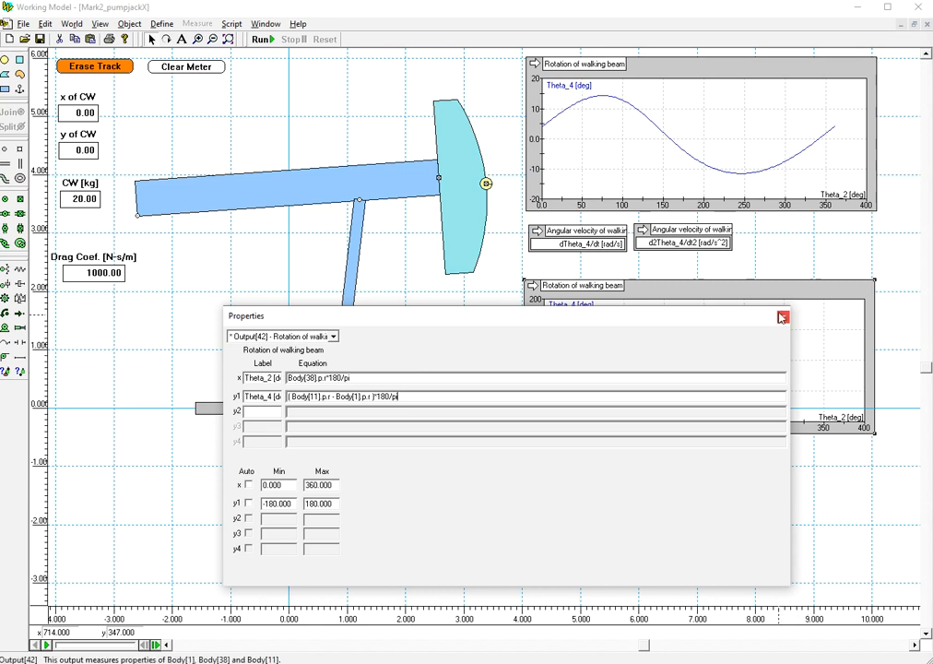
- Set the duplicate graph's y1 range to -360 minimum and 360 maximum
{"action": "double_click", "coordinate": [284, 504]}
{"action": "left_click", "coordinate": [284, 503]}
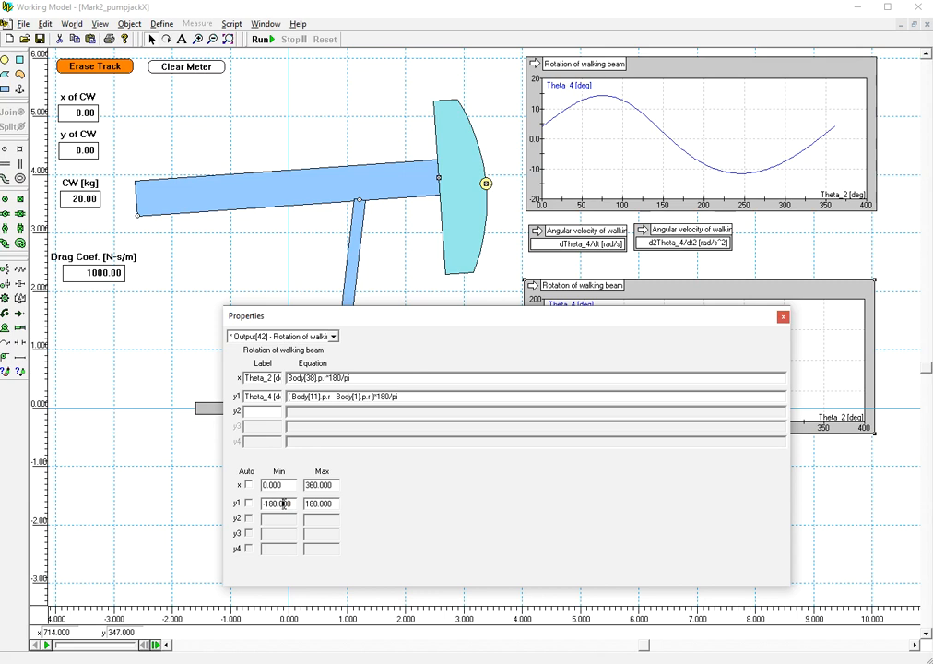
{"action": "left_click_drag", "start_coordinate": [295, 504], "coordinate": [221, 499]}
{"action": "type", "text": "-"}
{"action": "key", "text": "Tab"}
{"action": "type", "text": "36"}
{"action": "left_click", "coordinate": [783, 318]}
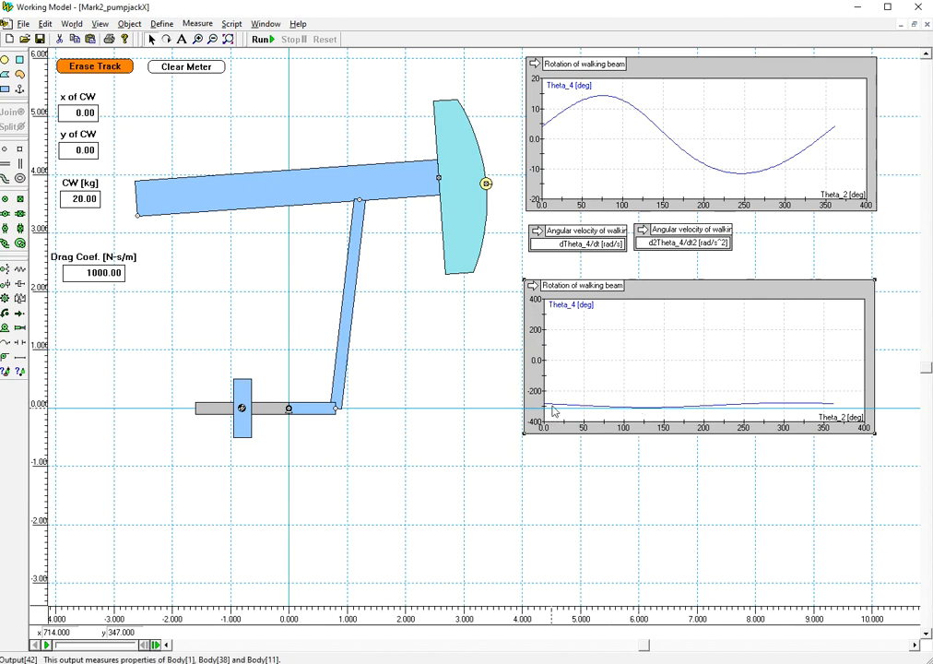
- Negate the duplicate graph's y1 equation to read -( Body[11].p.r - Body[1].p.r )*180/pi
{"action": "double_click", "coordinate": [672, 298]}
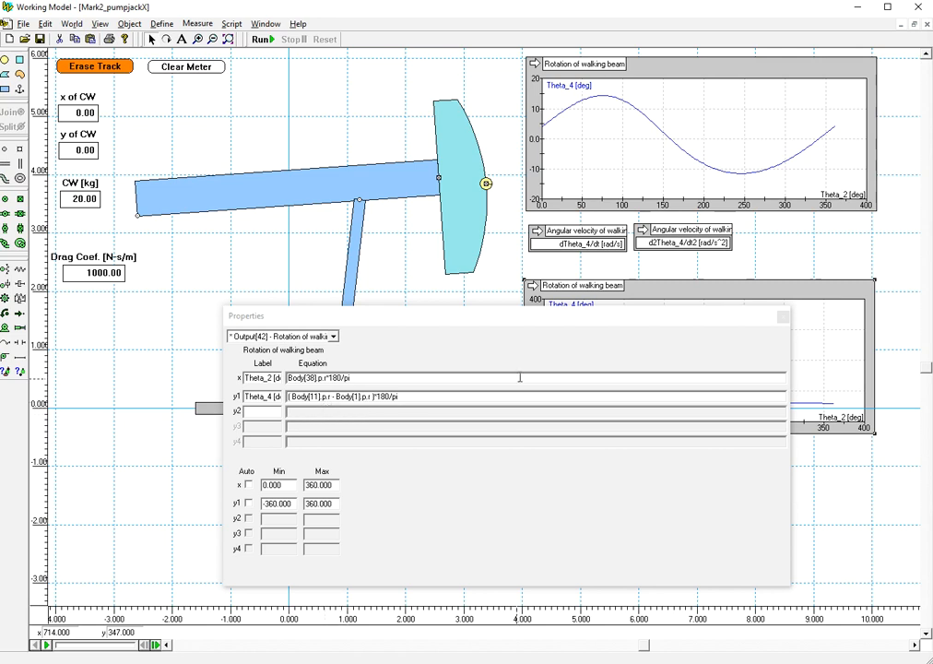
{"action": "left_click", "coordinate": [466, 314]}
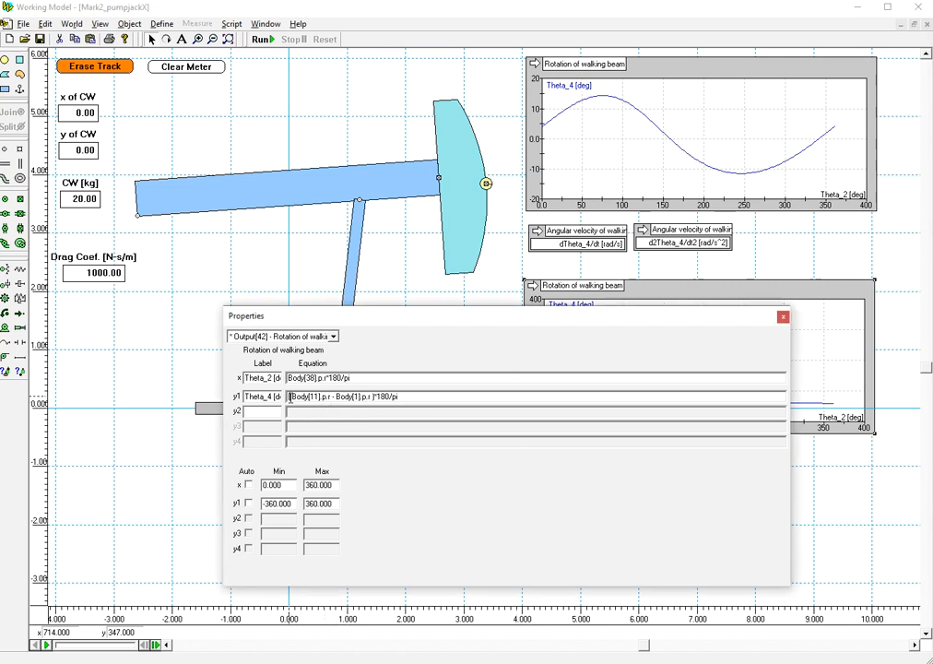
{"action": "type", "text": "-"}
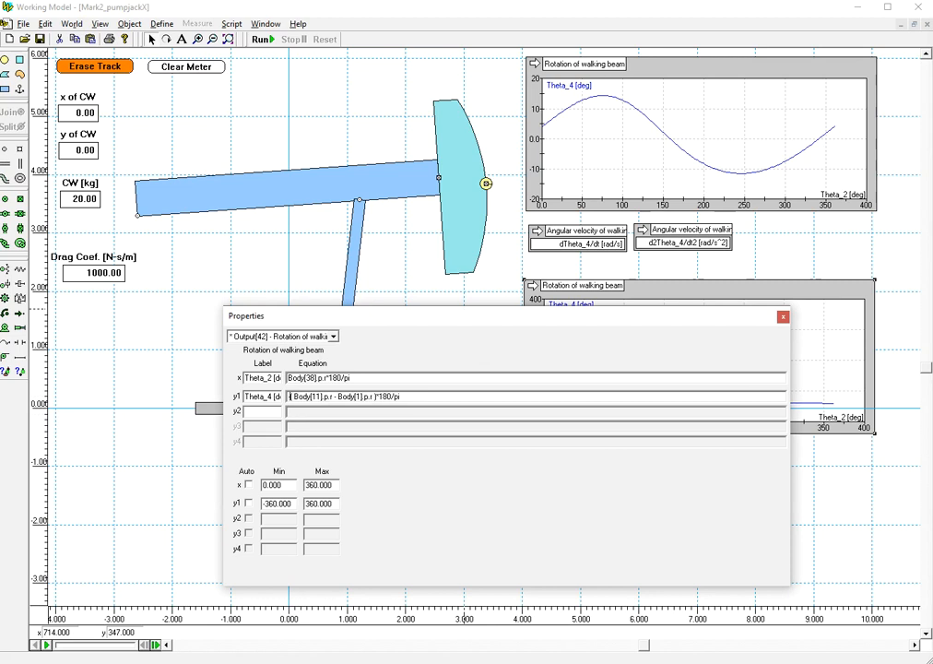
{"action": "left_click", "coordinate": [783, 316]}
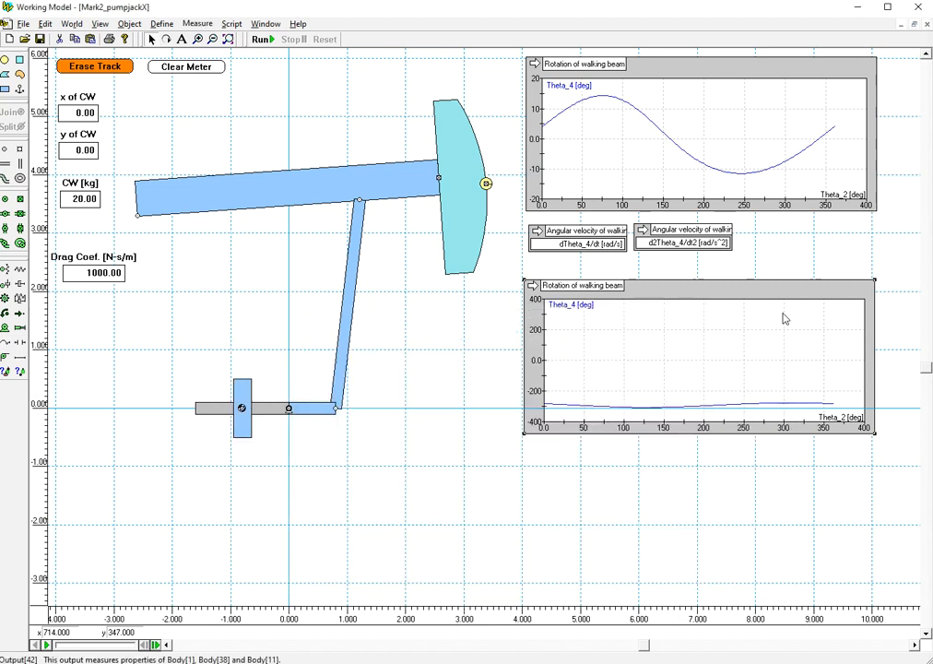
- Cycle the duplicate graph's display, clear the meters, and run the simulation past half a crank turn to check the negated curve
{"action": "left_click", "coordinate": [533, 286]}
{"action": "left_click", "coordinate": [532, 288]}
{"action": "left_click", "coordinate": [185, 68]}
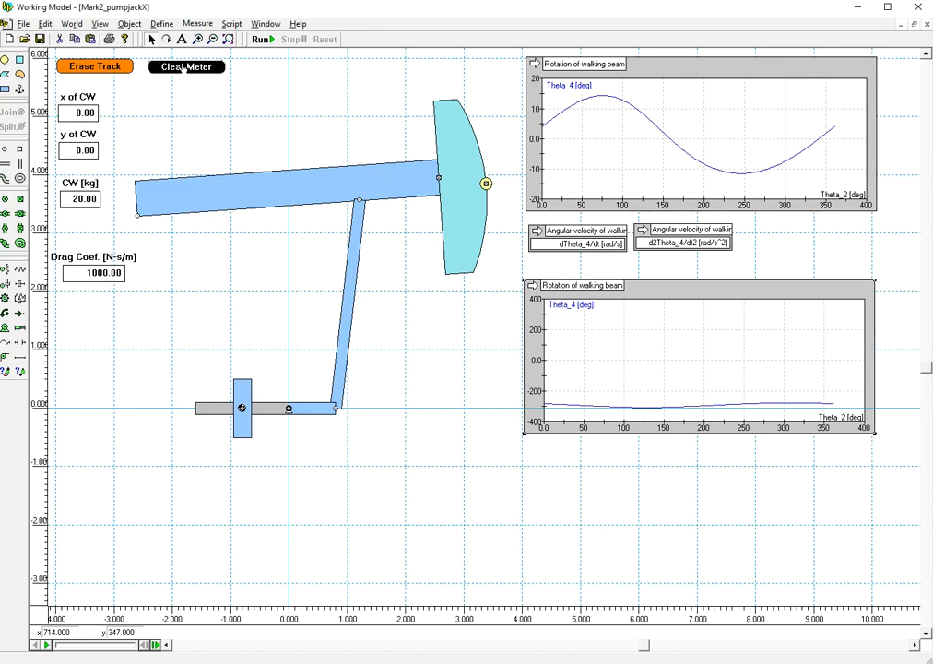
{"action": "left_click", "coordinate": [261, 38]}
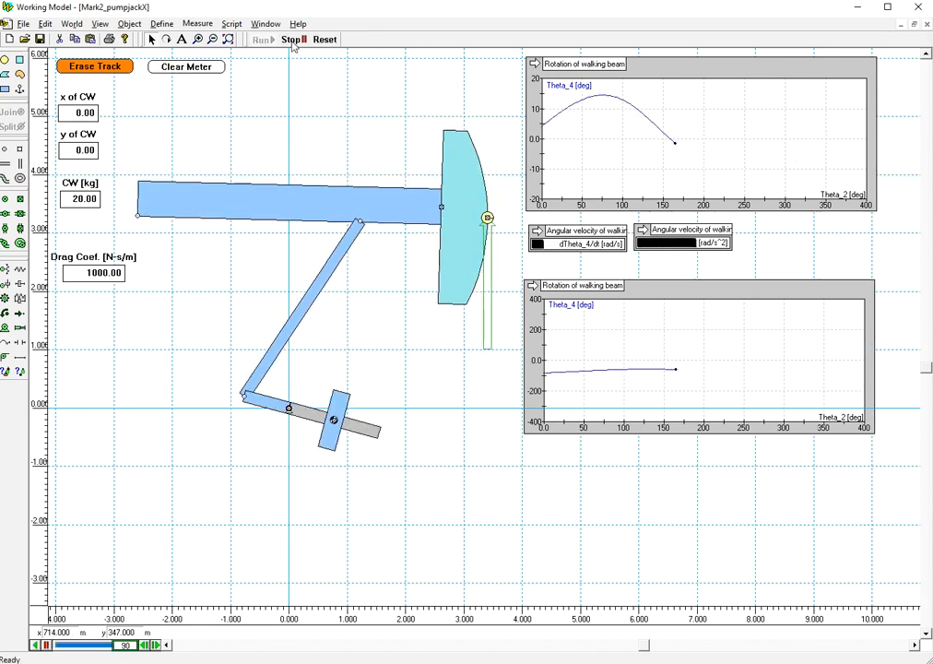
{"action": "left_click", "coordinate": [291, 39]}
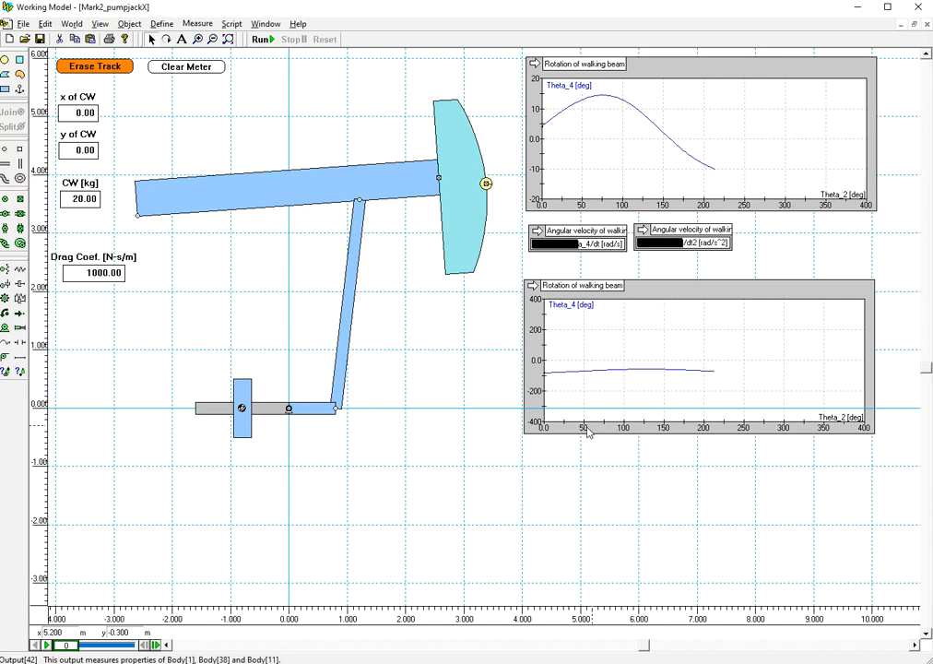
- Change the duplicate graph's y1 equation to Body[11].p.r*180/pi so it plots only the connecting rod's rotation
{"action": "double_click", "coordinate": [658, 295]}
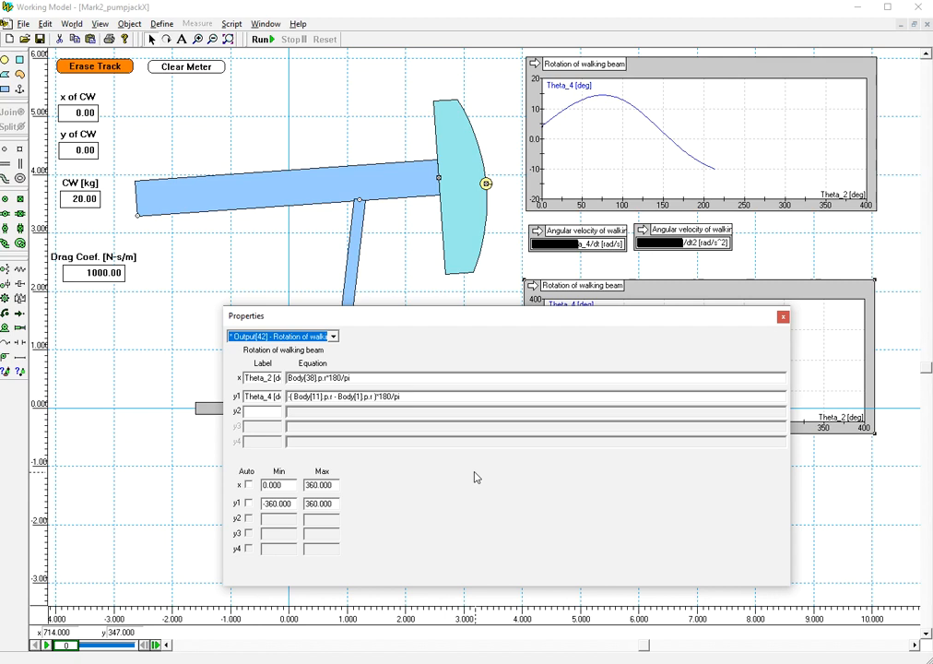
{"action": "left_click", "coordinate": [289, 397]}
{"action": "key", "text": "Delete"}
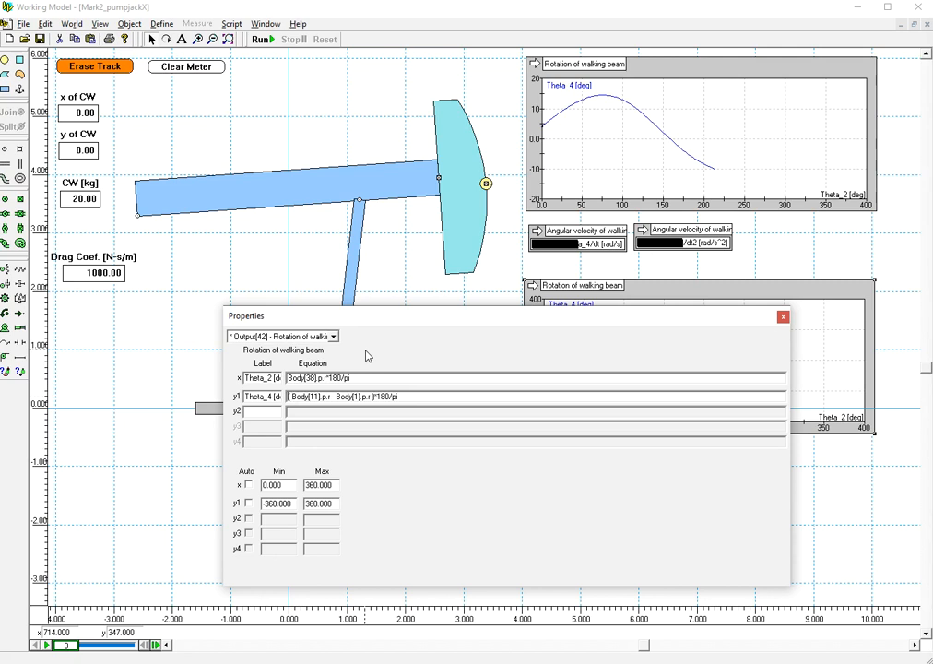
{"action": "key", "text": "shift+End"}
{"action": "key", "text": "Home"}
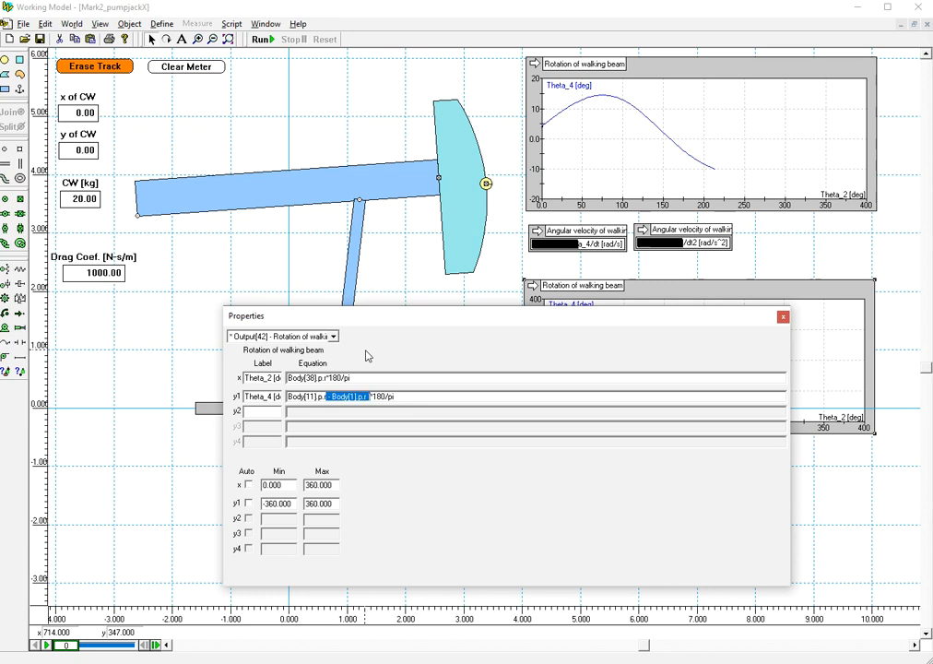
{"action": "key", "text": "Delete"}
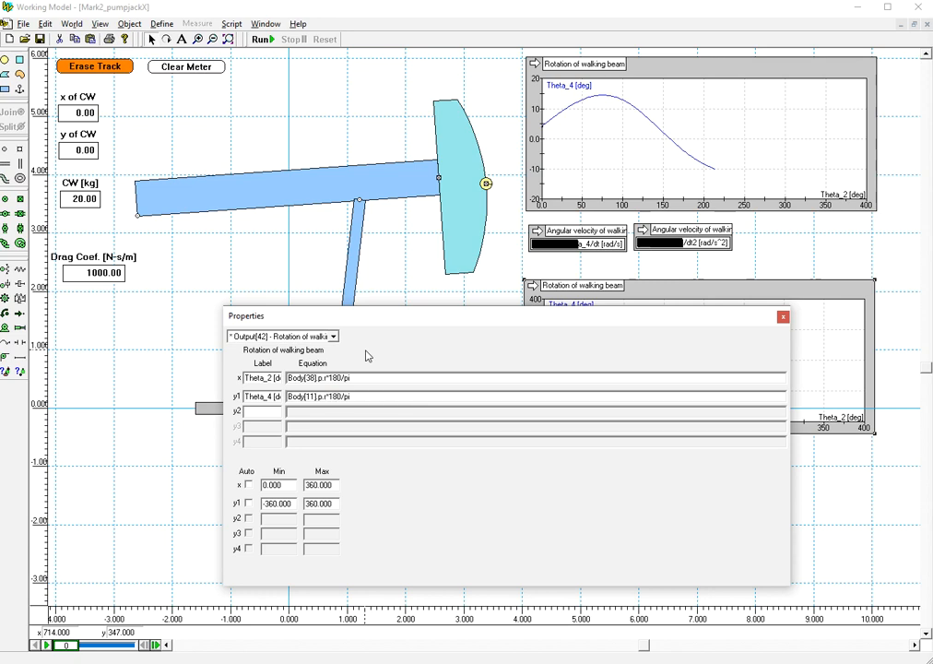
{"action": "left_click", "coordinate": [783, 317]}
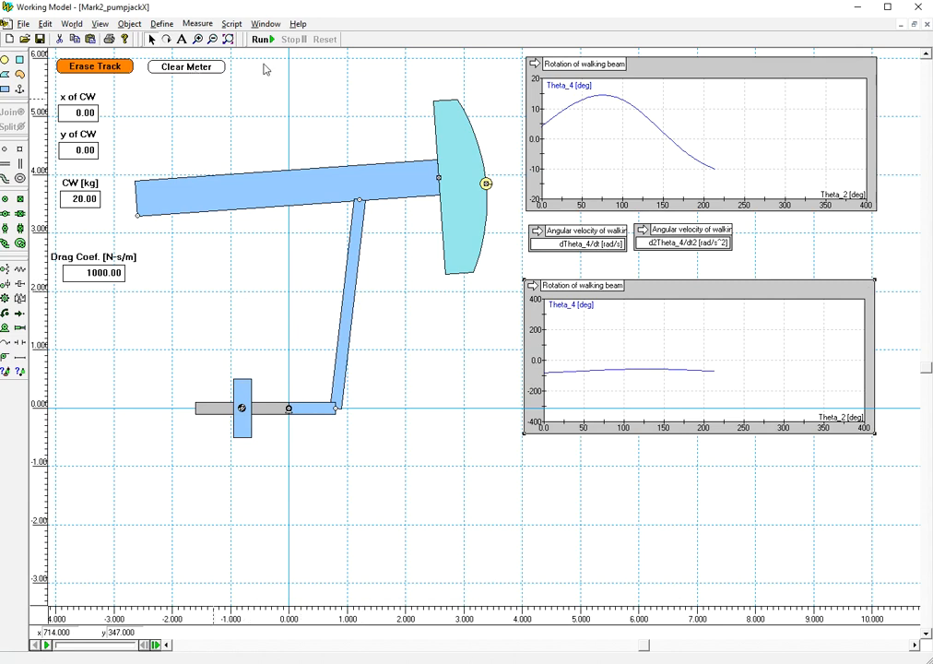
- Clear the meters, run the simulation past half a crank turn to check the rod's rotation curve, and reset
{"action": "left_click", "coordinate": [176, 70]}
{"action": "left_click", "coordinate": [261, 40]}
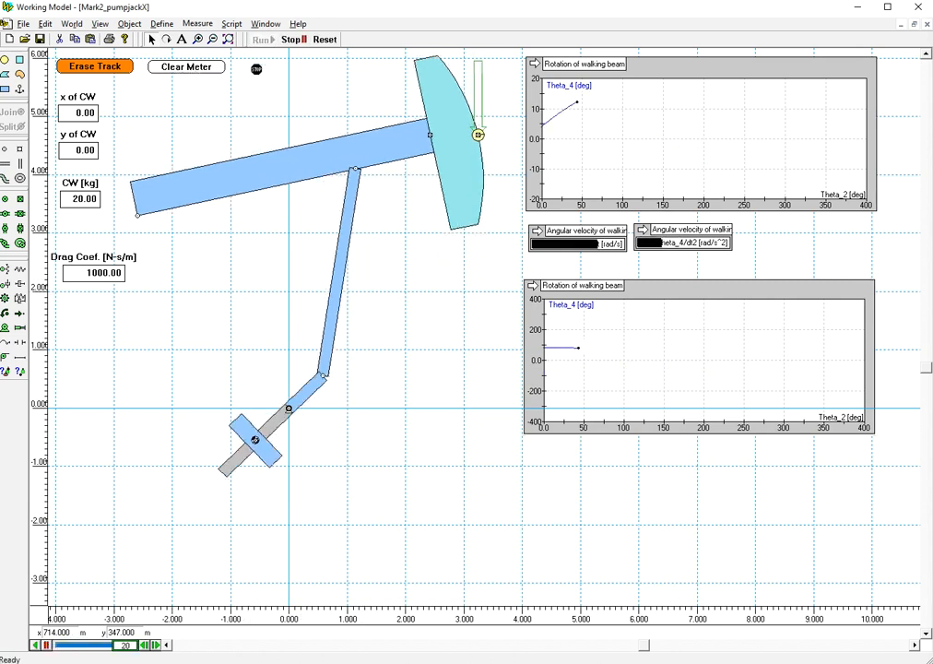
{"action": "left_click", "coordinate": [292, 40]}
{"action": "left_click", "coordinate": [327, 40]}
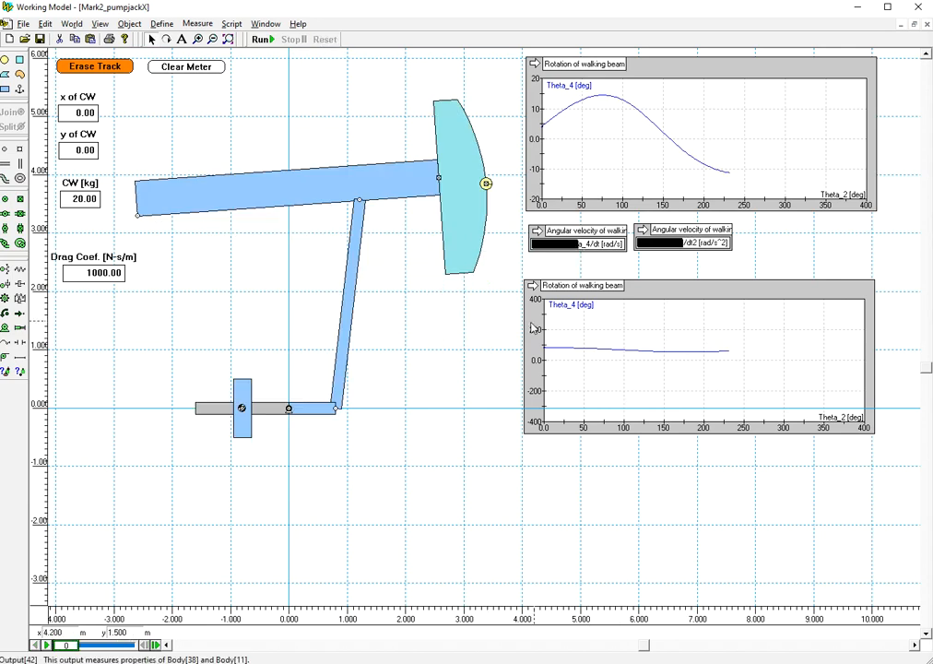
- Set the duplicate graph's y1 range to 0 minimum and 180 maximum, and enlarge the graph to about twice its height
{"action": "double_click", "coordinate": [674, 299]}
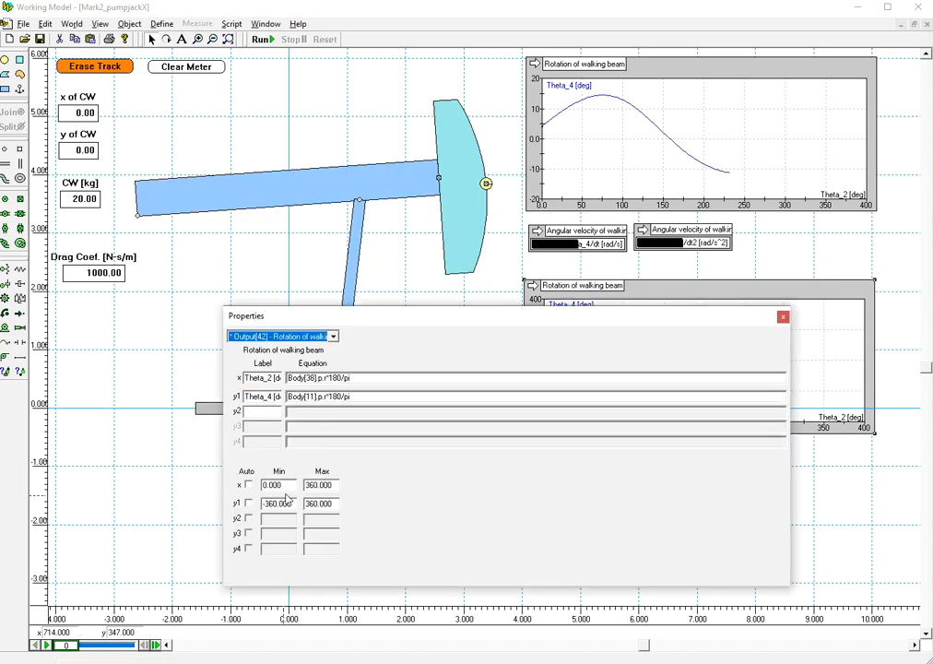
{"action": "left_click_drag", "start_coordinate": [293, 504], "coordinate": [254, 502]}
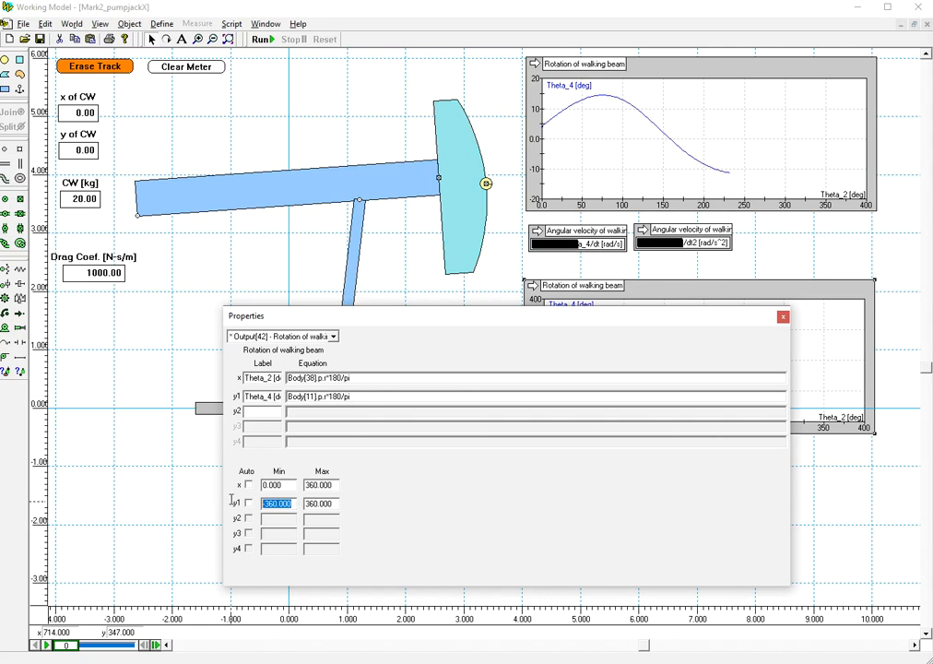
{"action": "type", "text": "0"}
{"action": "key", "text": "Tab"}
{"action": "type", "text": "180"}
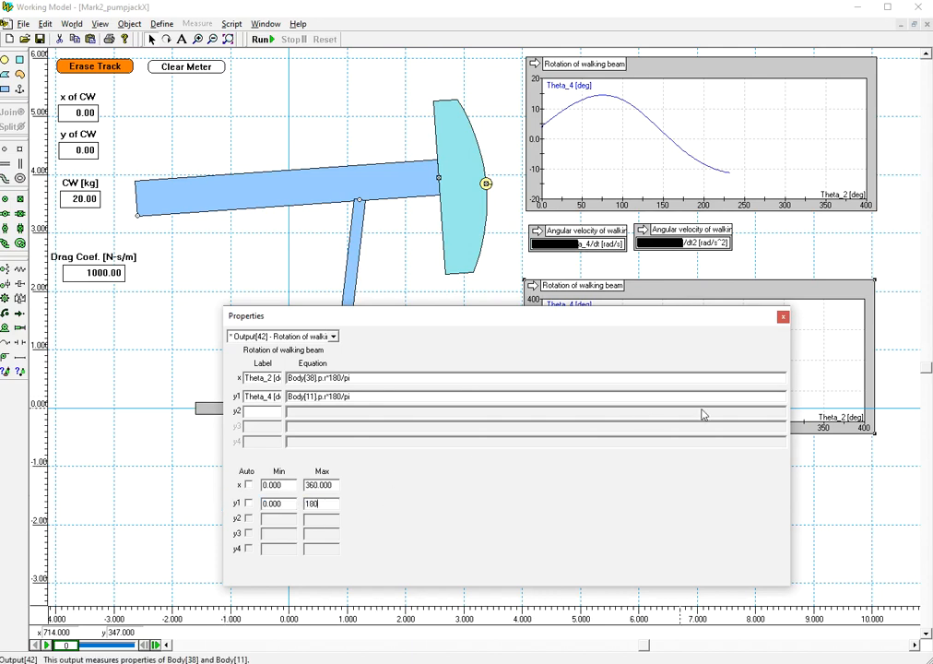
{"action": "left_click", "coordinate": [783, 316]}
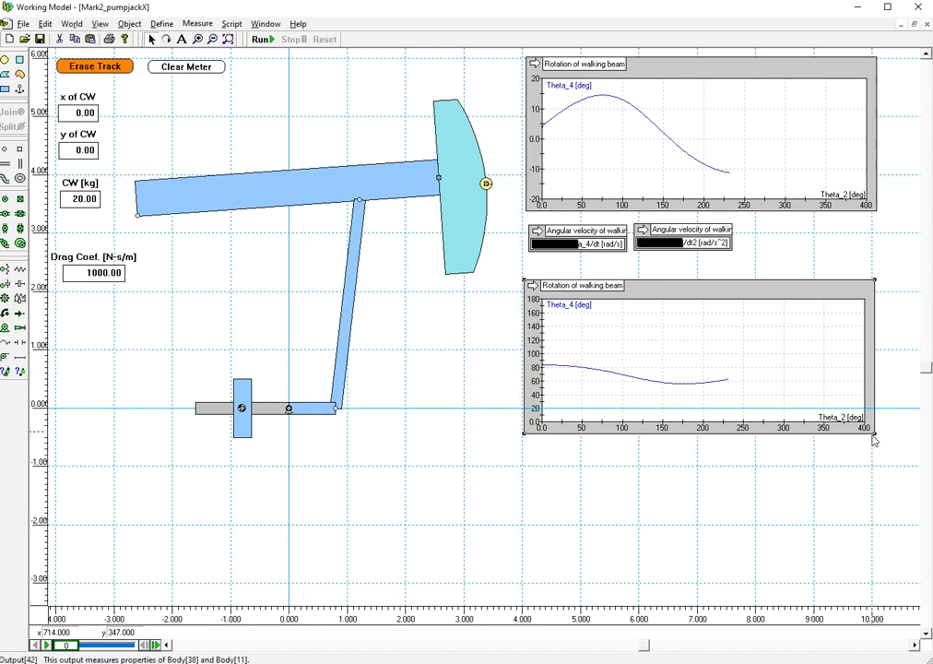
{"action": "left_click_drag", "start_coordinate": [877, 439], "coordinate": [889, 571]}
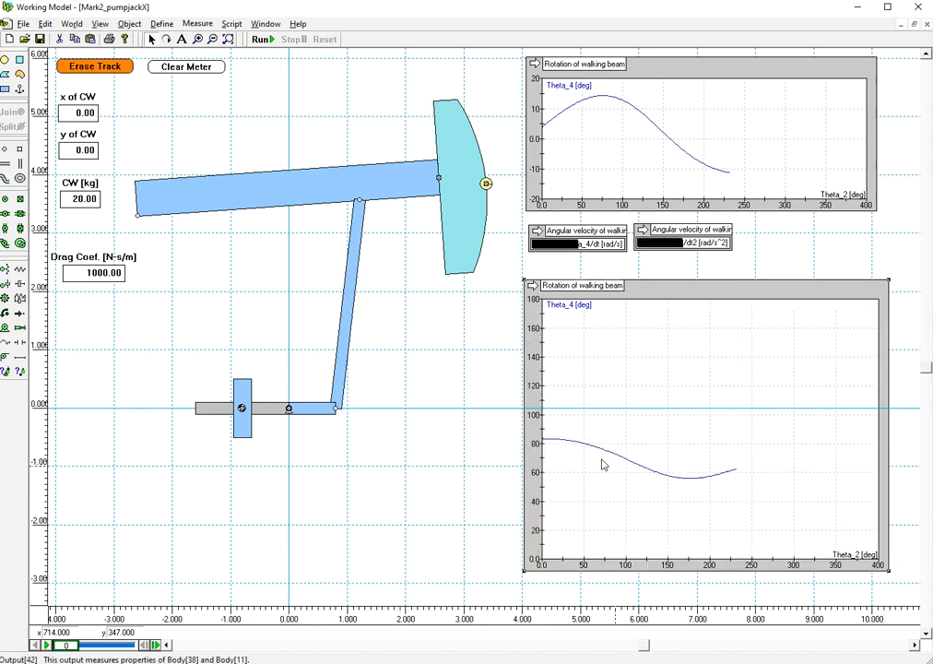
- Run the simulation through a full crank turn, reset it, and review the properties of the connecting rod and the duplicate graph
{"action": "left_click", "coordinate": [261, 39]}
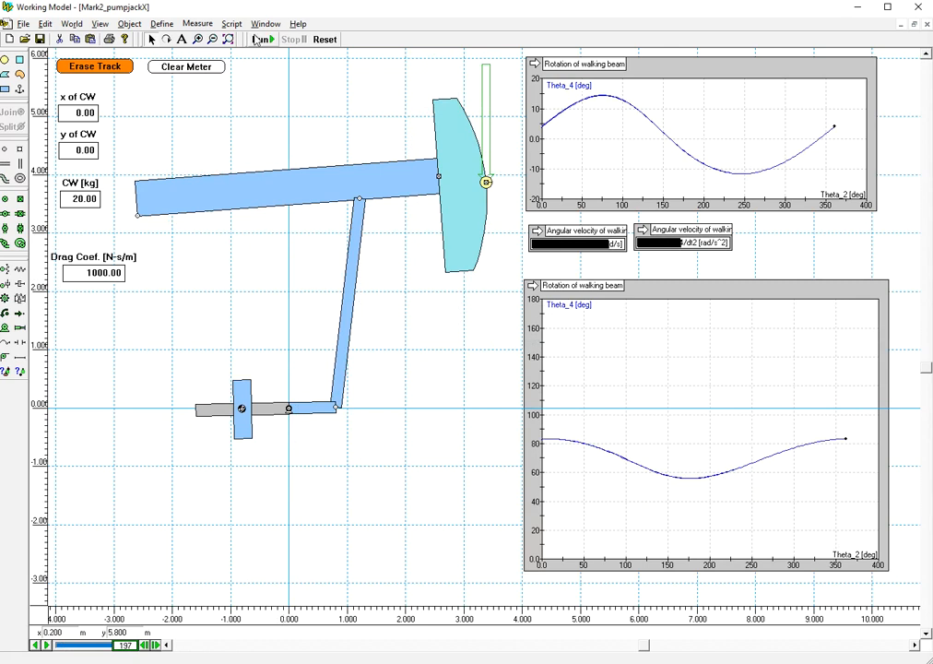
{"action": "left_click", "coordinate": [325, 40]}
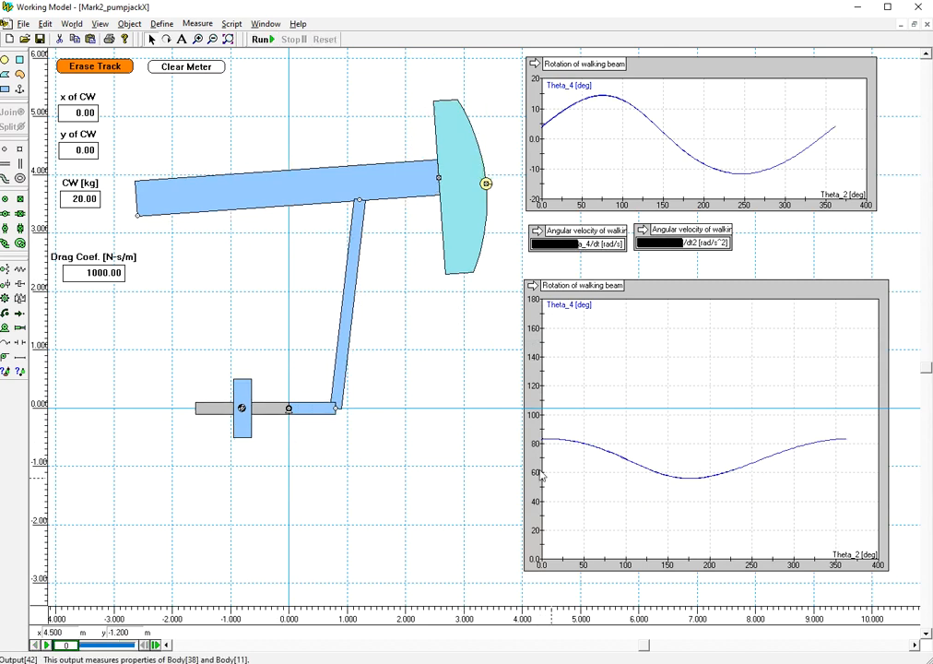
{"action": "double_click", "coordinate": [346, 341]}
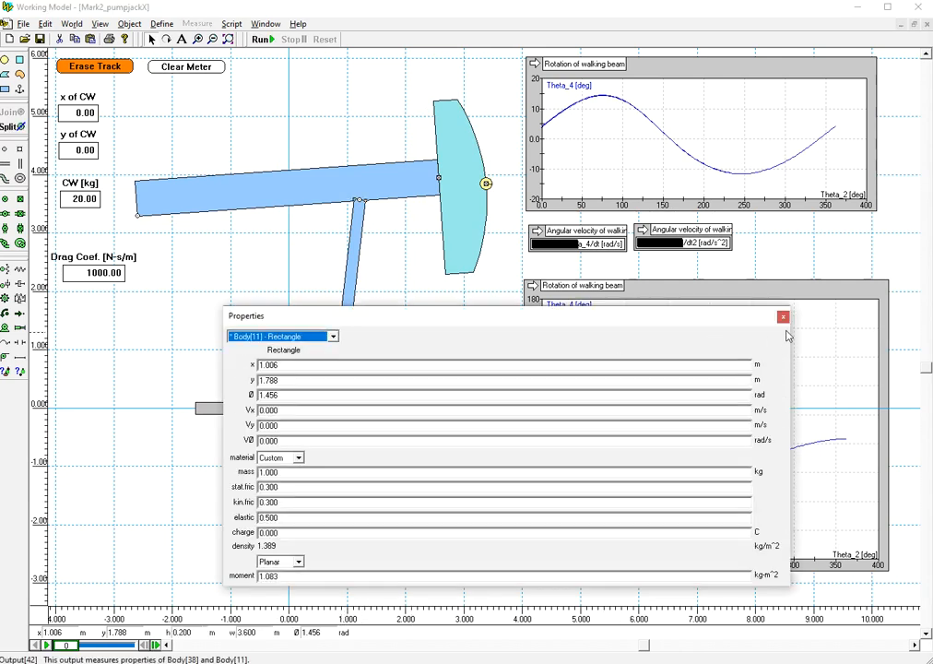
{"action": "left_click", "coordinate": [782, 316]}
{"action": "double_click", "coordinate": [738, 306]}
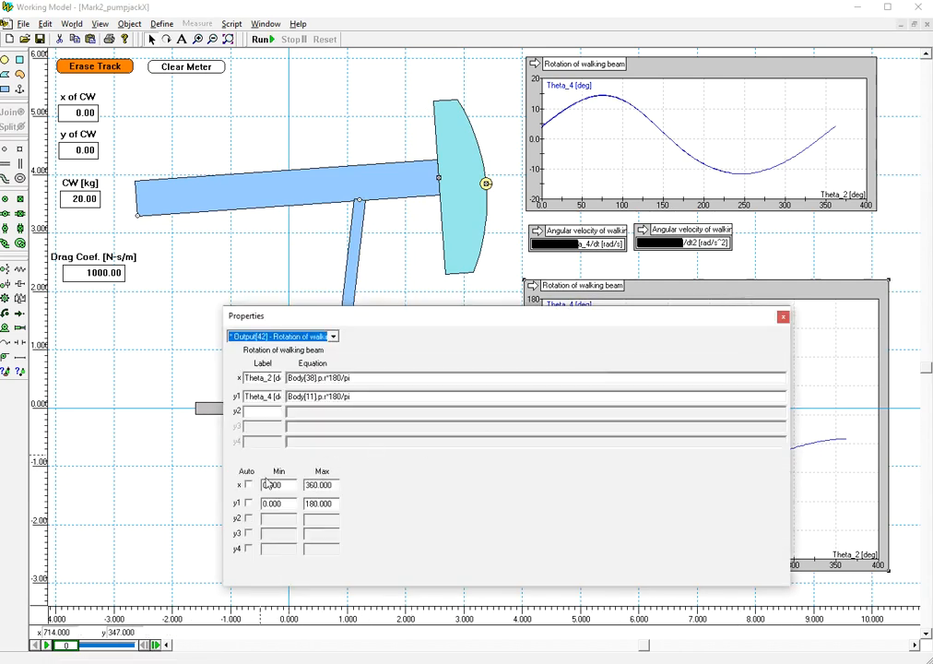
{"action": "left_click", "coordinate": [783, 316]}
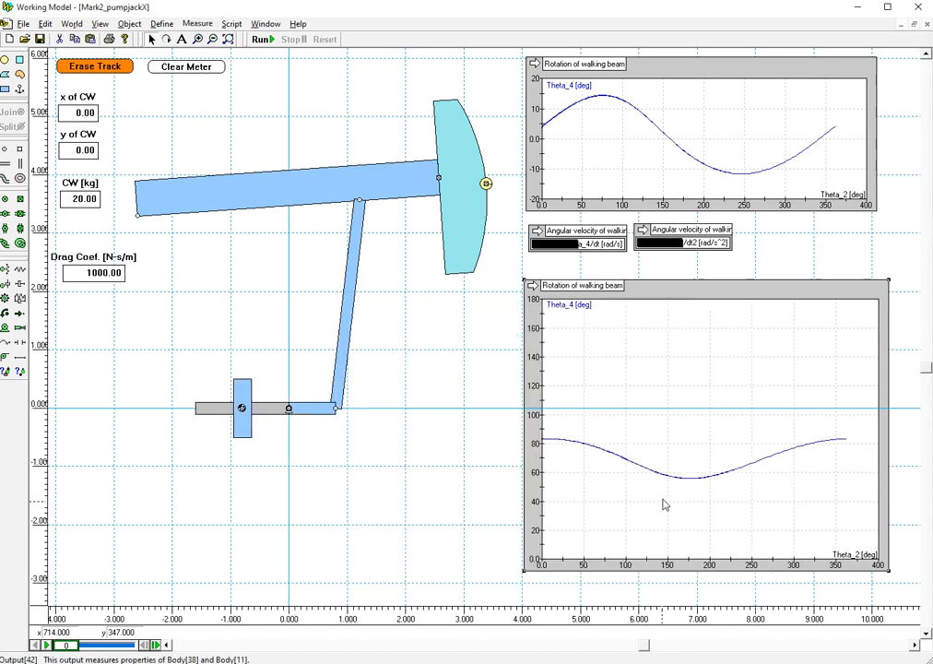
- Change the duplicate graph's y1 equation to Body[1].p.r*180/pi to plot only the walking beam's rotation
{"action": "double_click", "coordinate": [676, 291]}
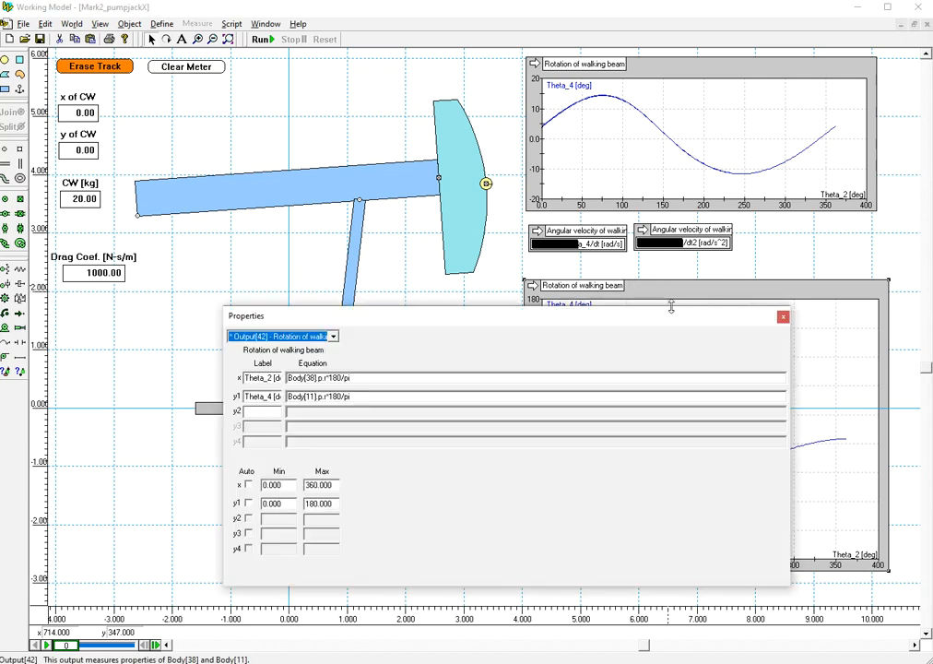
{"action": "left_click", "coordinate": [311, 397]}
{"action": "key", "text": "BackSpace"}
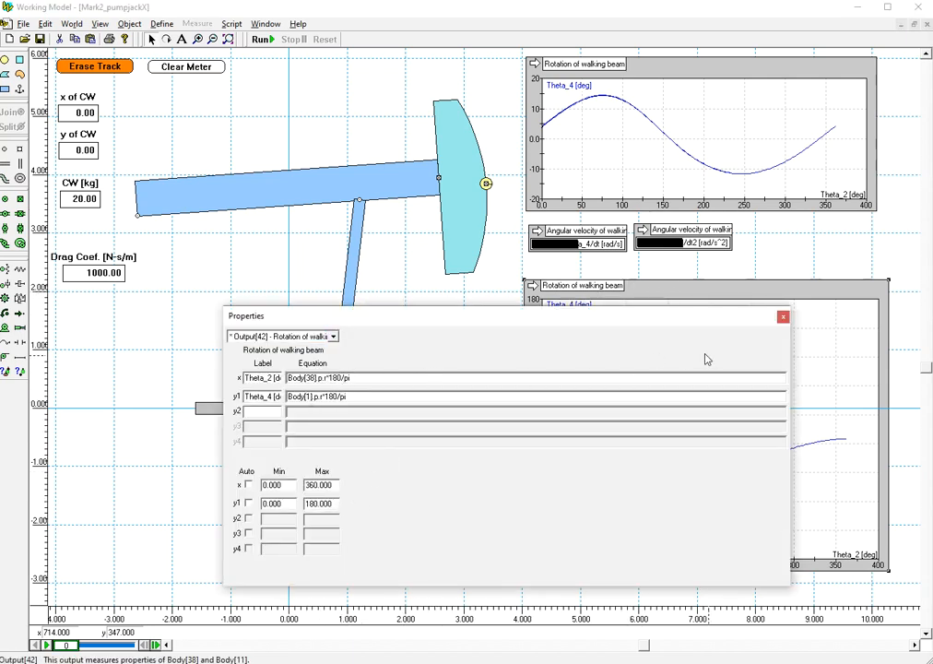
{"action": "left_click", "coordinate": [783, 318]}
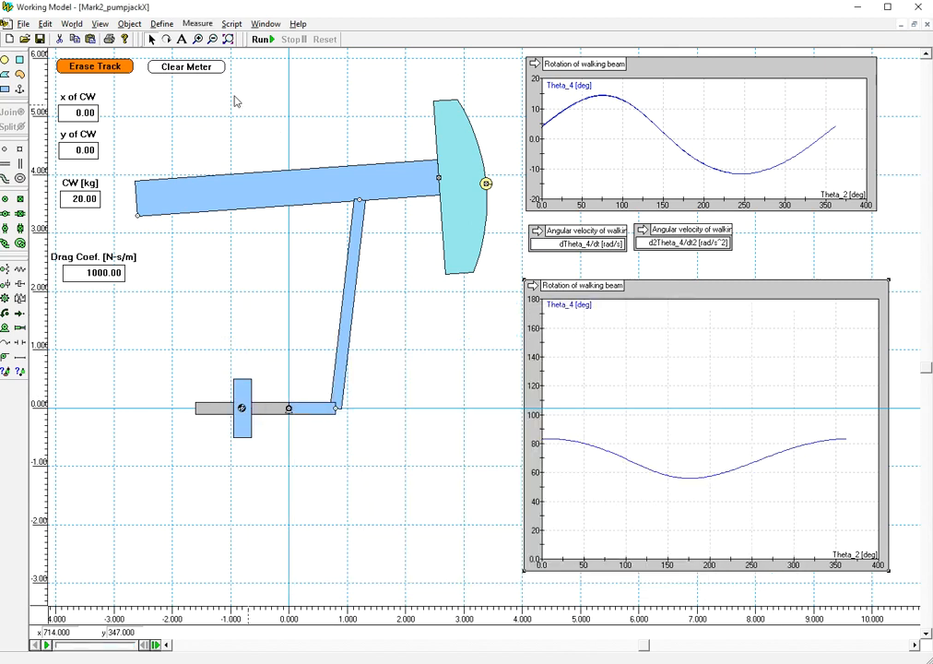
- Clear the meters, run a full crank turn to compare the beam curve with the upper graph, and reset
{"action": "left_click", "coordinate": [184, 74]}
{"action": "left_click", "coordinate": [261, 39]}
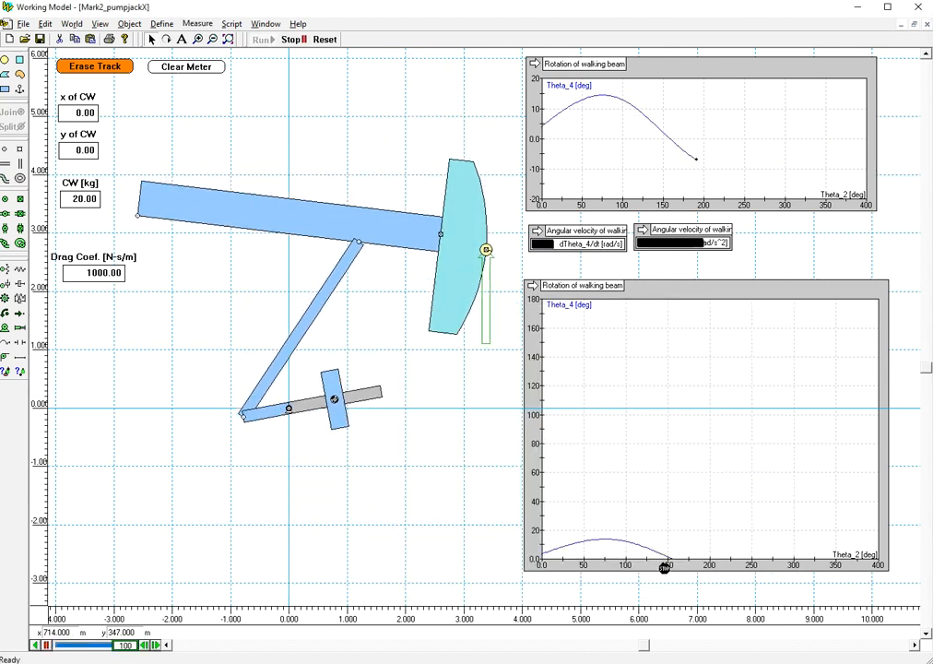
{"action": "left_click", "coordinate": [202, 219]}
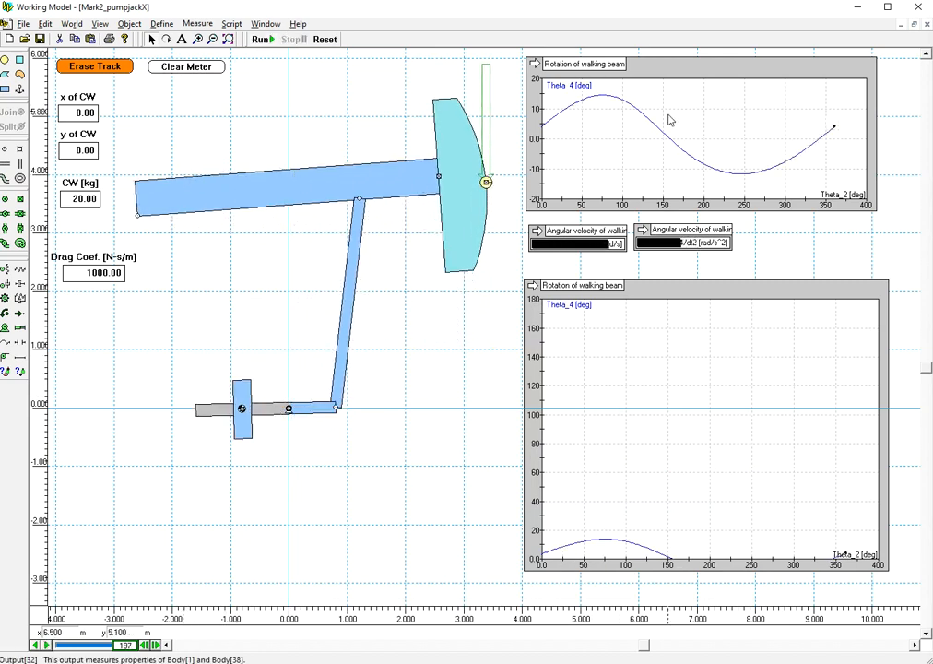
{"action": "left_click", "coordinate": [701, 291]}
{"action": "left_click", "coordinate": [509, 367]}
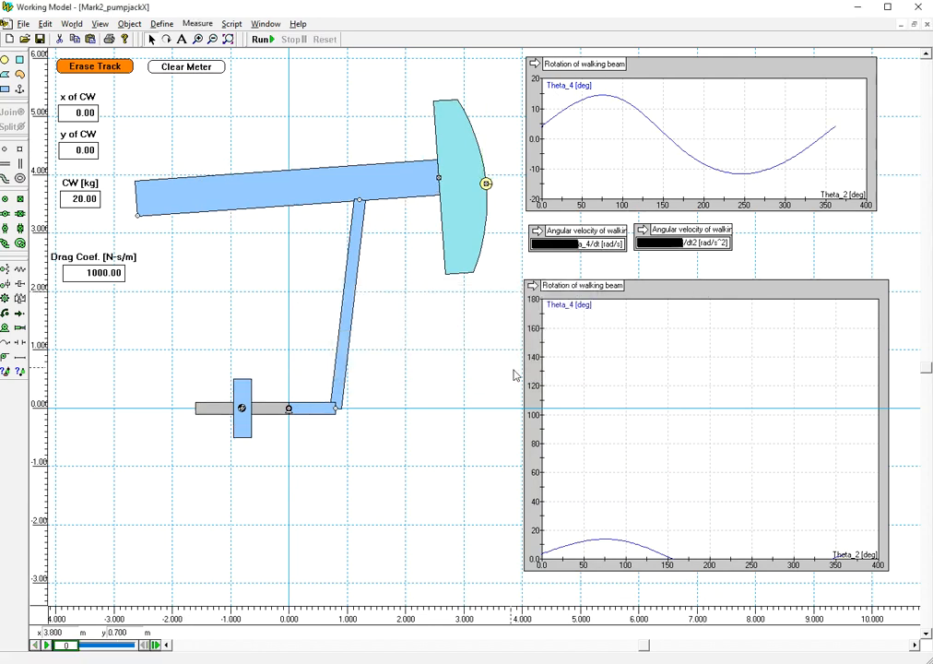
- Set the duplicate graph's y1 equation to Body[11].p.r*180/pi - Body[1].p.r*180/pi for the rod-to-beam angle
{"action": "double_click", "coordinate": [659, 300]}
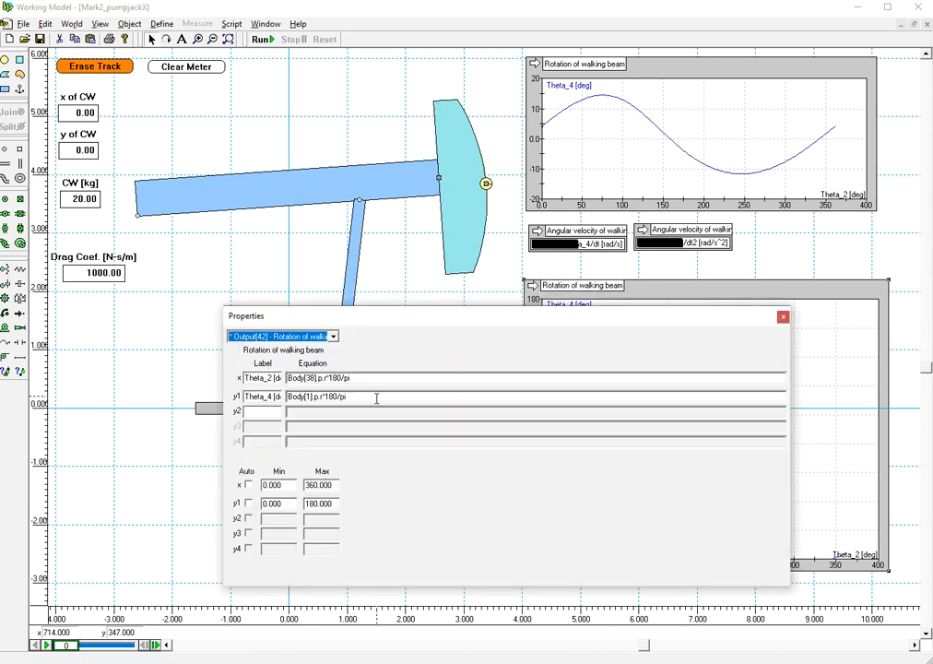
{"action": "left_click", "coordinate": [391, 396]}
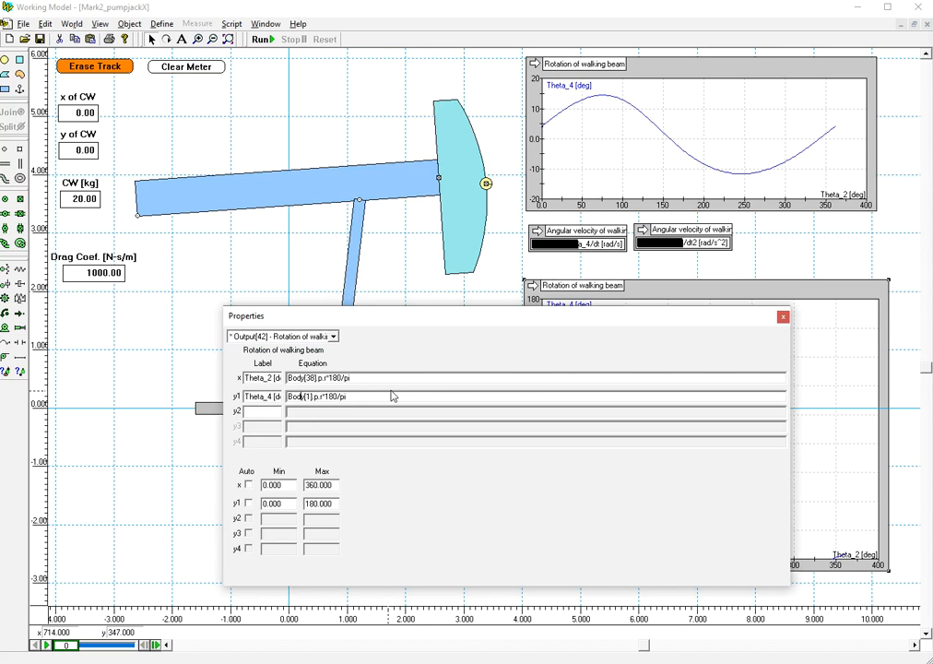
{"action": "type", "text": "1"}
{"action": "key", "text": "Return"}
{"action": "type", "text": "Body[11].p.r*180/pi"}
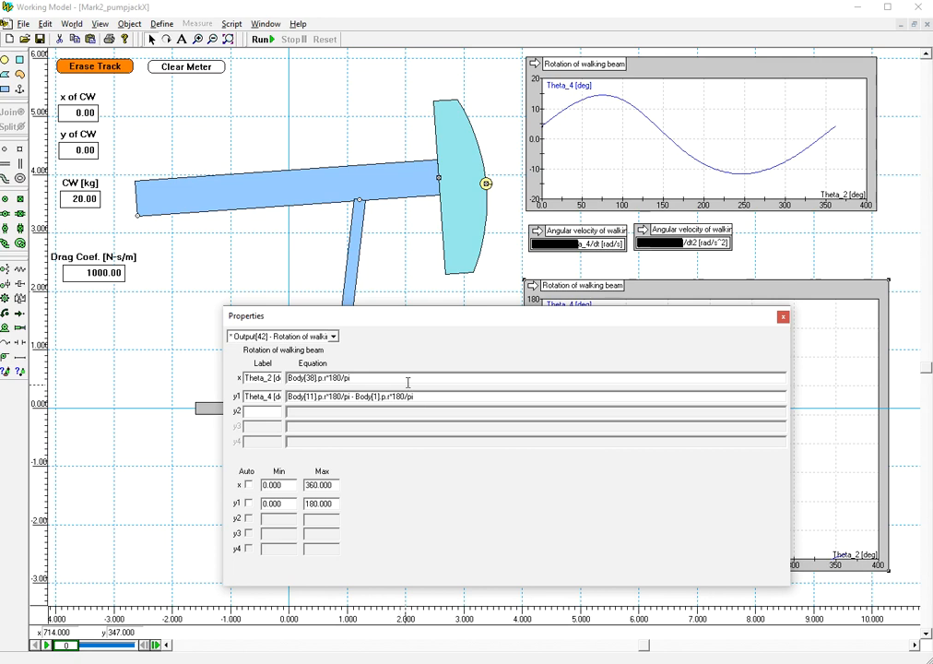
{"action": "left_click", "coordinate": [783, 316]}
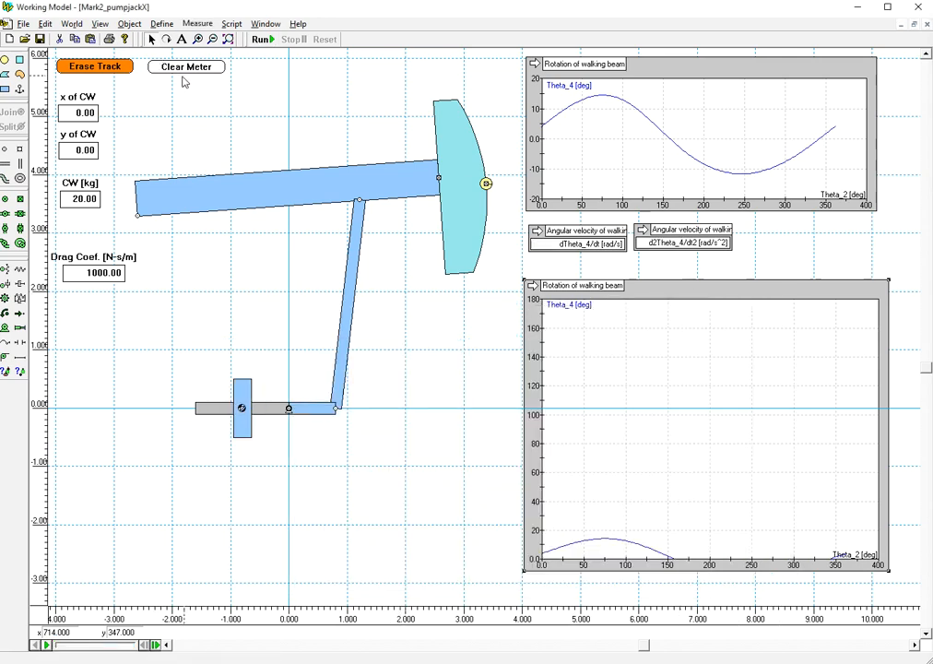
- Run a full crank turn to plot the rod-to-beam angle, check the equation noted in Notepad, and reset the simulation in Working Model
{"action": "left_click", "coordinate": [262, 40]}
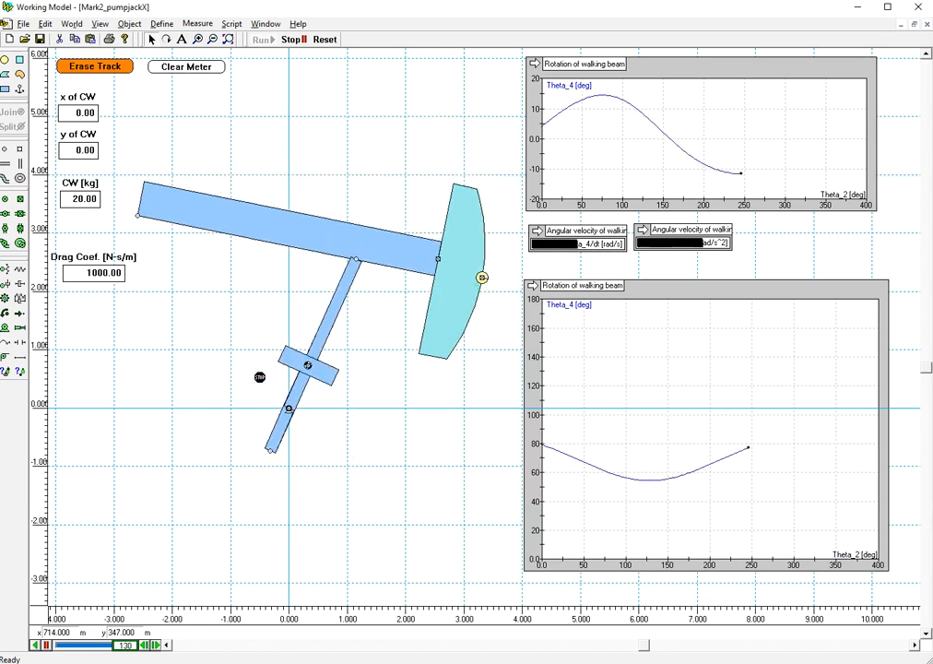
{"action": "left_click", "coordinate": [419, 429]}
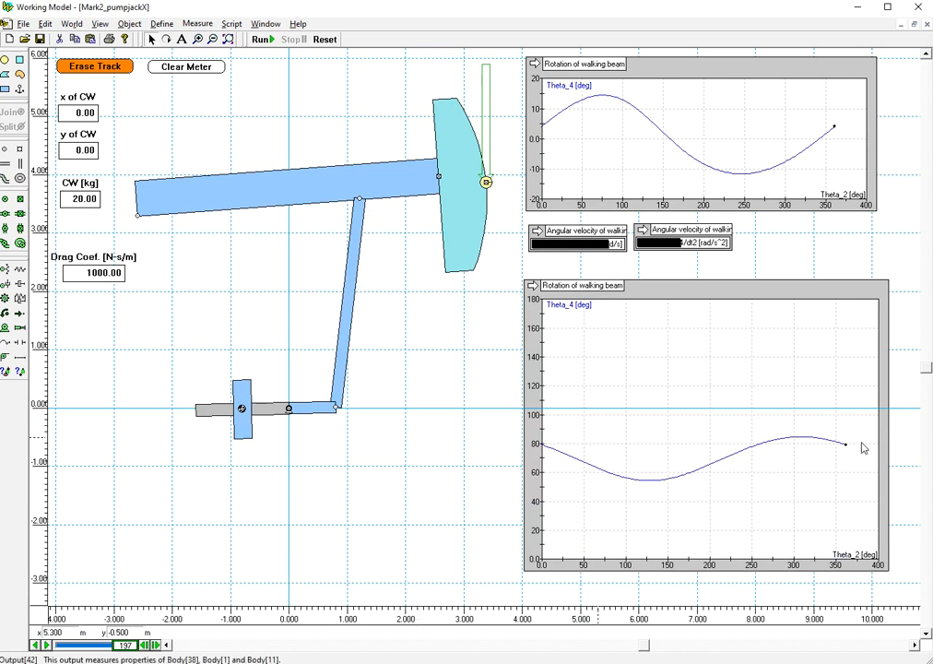
{"action": "left_click_drag", "start_coordinate": [932, 304], "coordinate": [741, 343]}
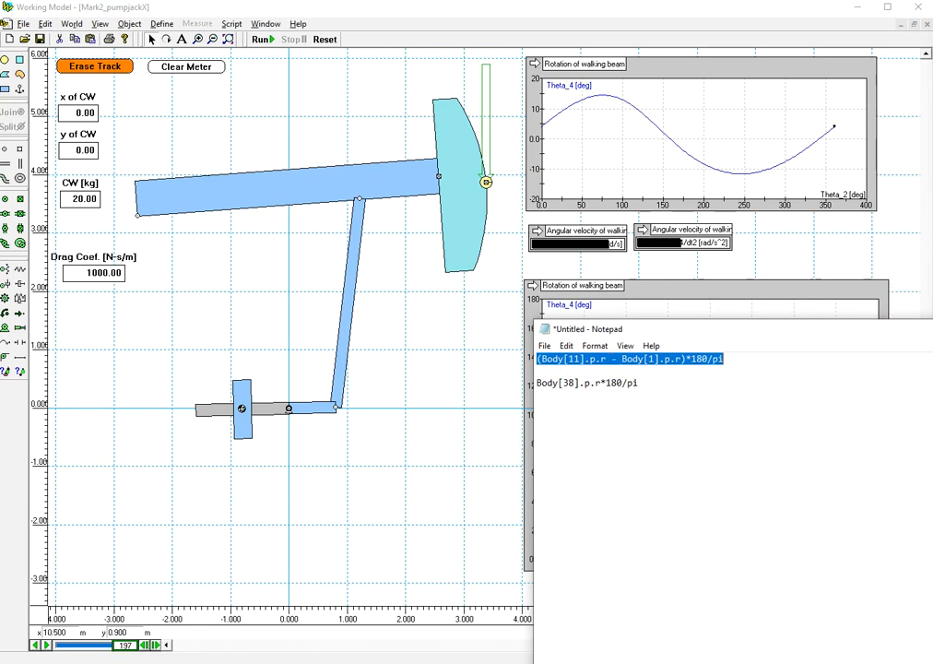
{"action": "key", "text": "alt+Tab"}
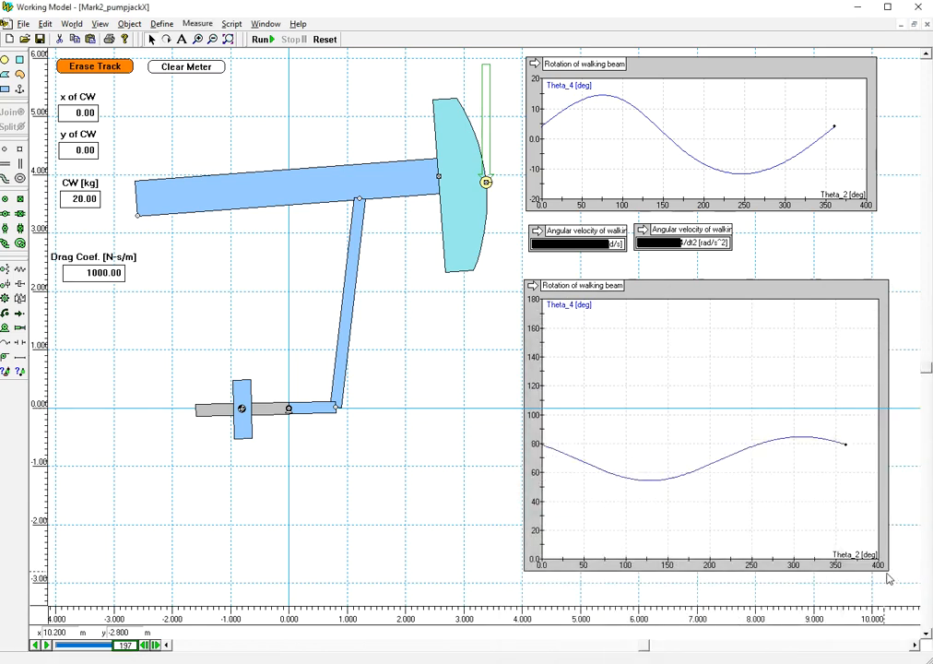
{"action": "left_click", "coordinate": [881, 402]}
{"action": "left_click", "coordinate": [509, 366]}
- Set the duplicate graph's y1 maximum to 90
{"action": "double_click", "coordinate": [700, 293]}
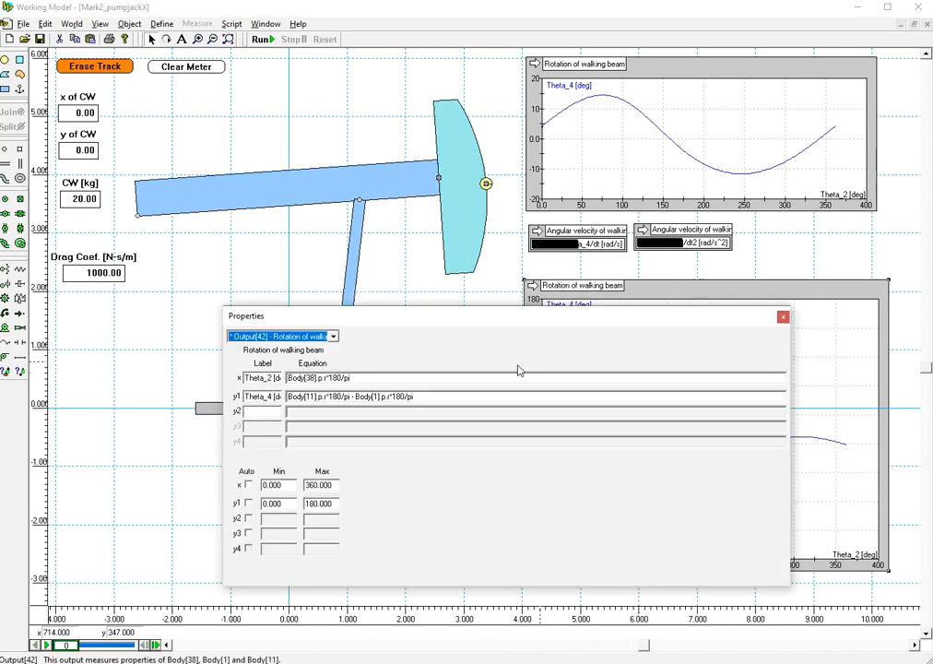
{"action": "double_click", "coordinate": [327, 506]}
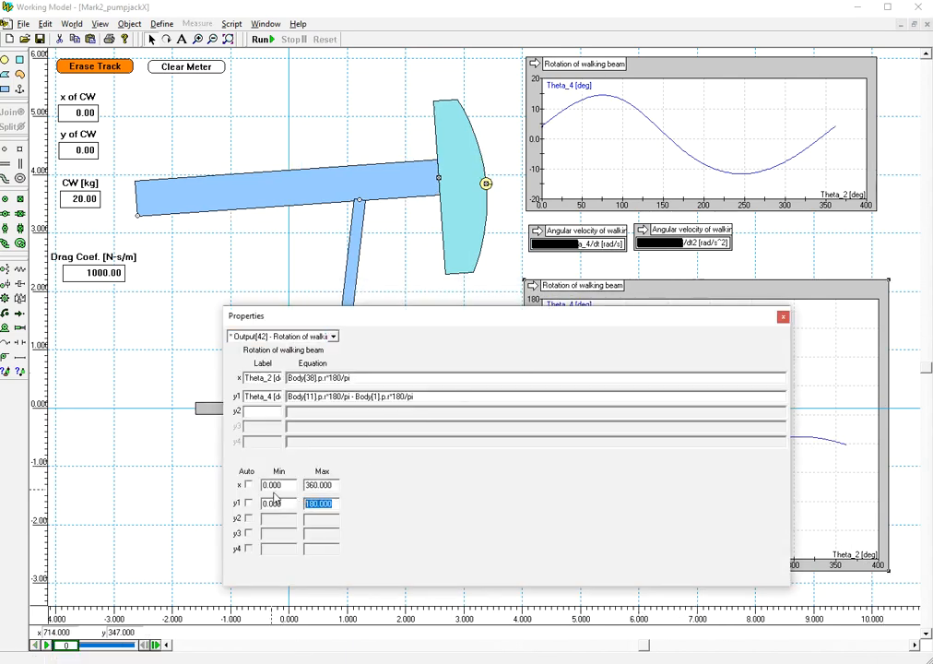
{"action": "type", "text": "90"}
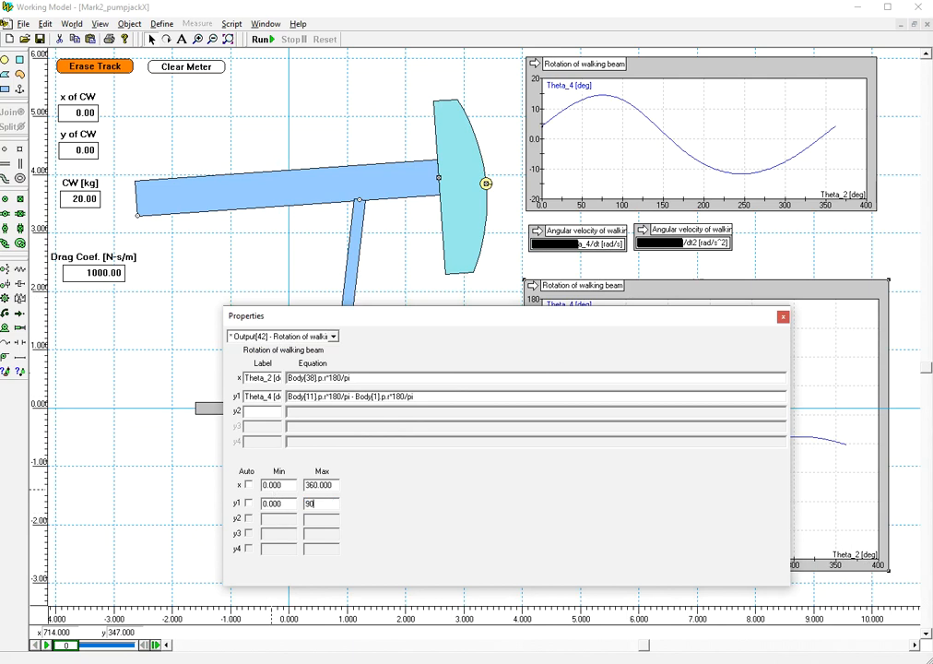
{"action": "left_click", "coordinate": [782, 316]}
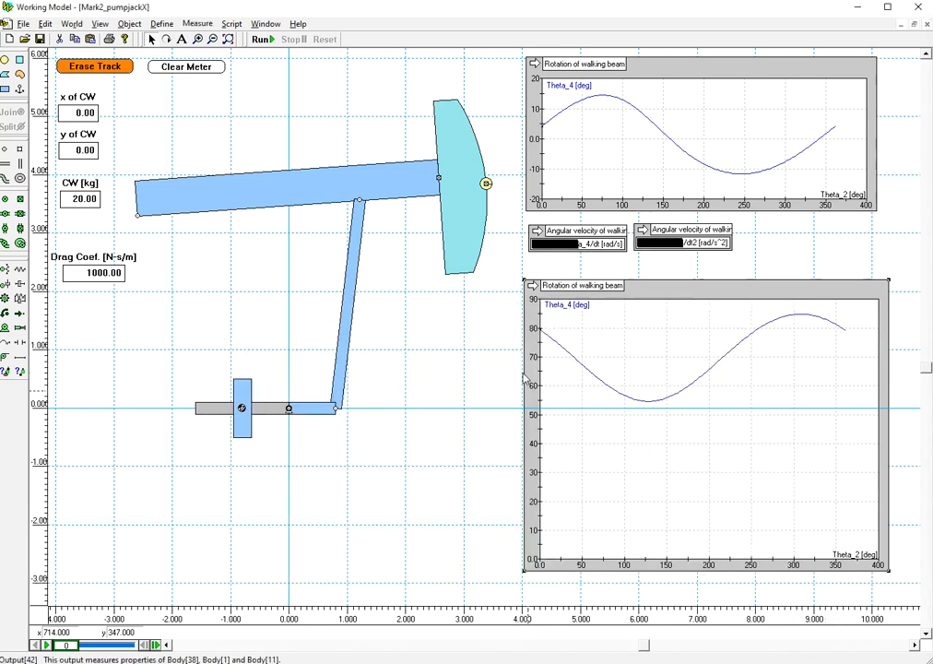
- Set the rod-to-beam angle graph's y1 minimum to 50
{"action": "double_click", "coordinate": [634, 293]}
{"action": "double_click", "coordinate": [286, 506]}
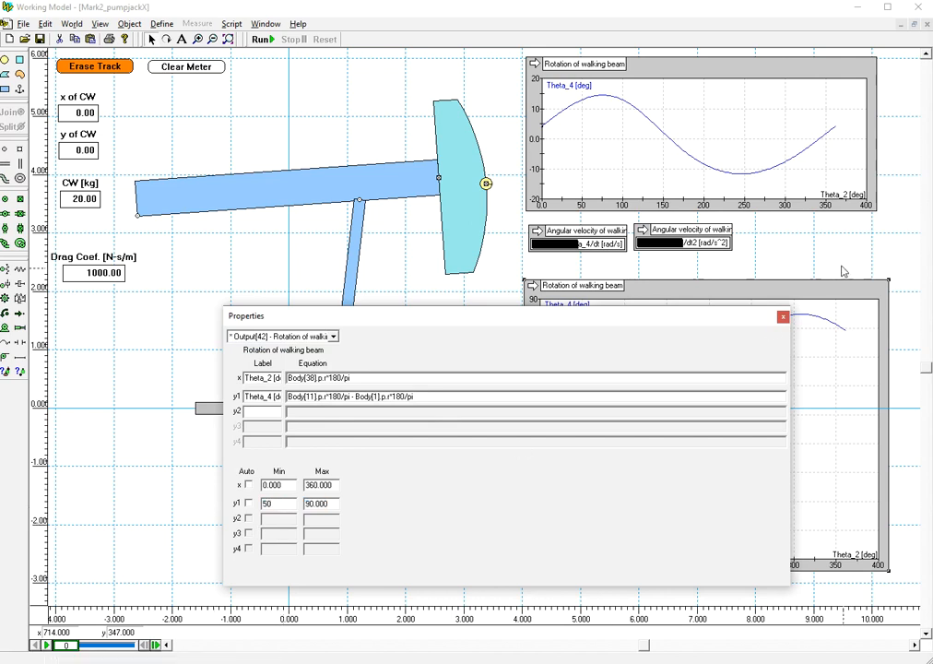
{"action": "left_click", "coordinate": [783, 318]}
- Shorten the rod-to-beam angle graph, align it directly beneath the angular velocity and acceleration meters, and match its width to the upper graph
{"action": "left_click_drag", "start_coordinate": [889, 571], "coordinate": [908, 369]}
{"action": "left_click_drag", "start_coordinate": [866, 287], "coordinate": [864, 272]}
{"action": "left_click_drag", "start_coordinate": [900, 350], "coordinate": [875, 366]}
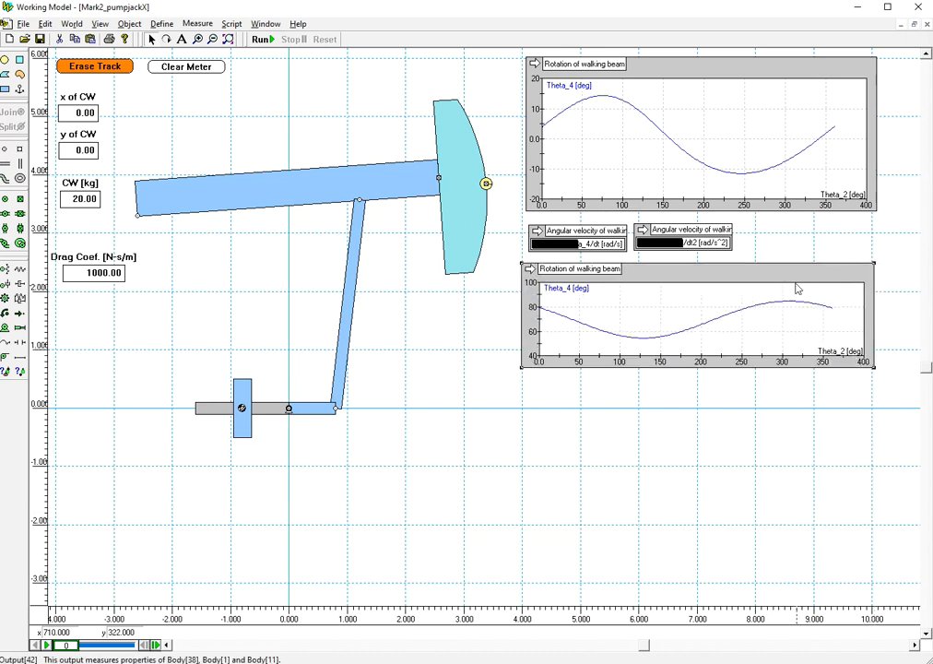
{"action": "left_click_drag", "start_coordinate": [806, 271], "coordinate": [804, 269]}
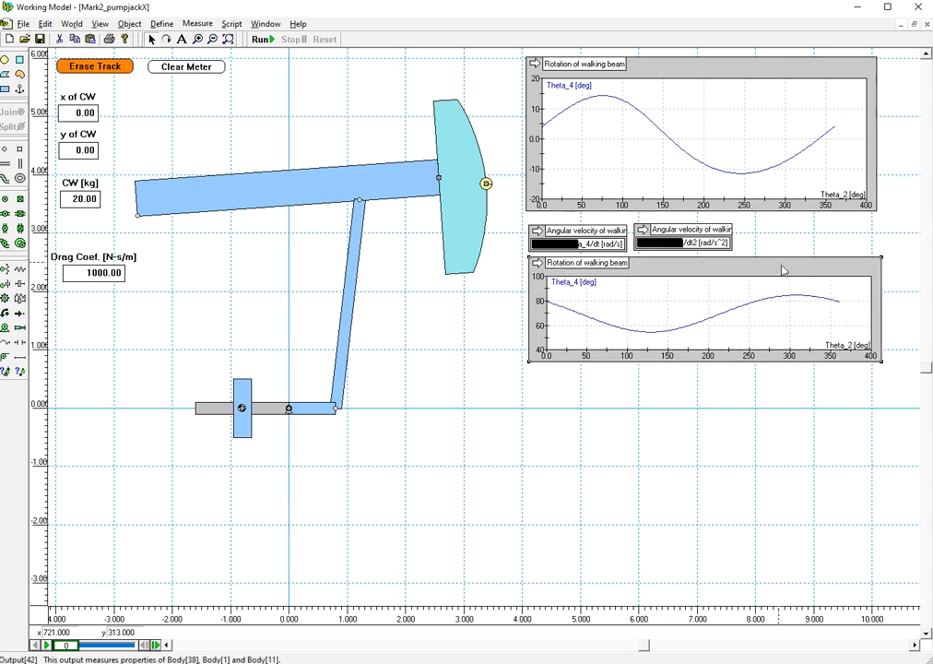
{"action": "left_click_drag", "start_coordinate": [881, 366], "coordinate": [875, 376]}
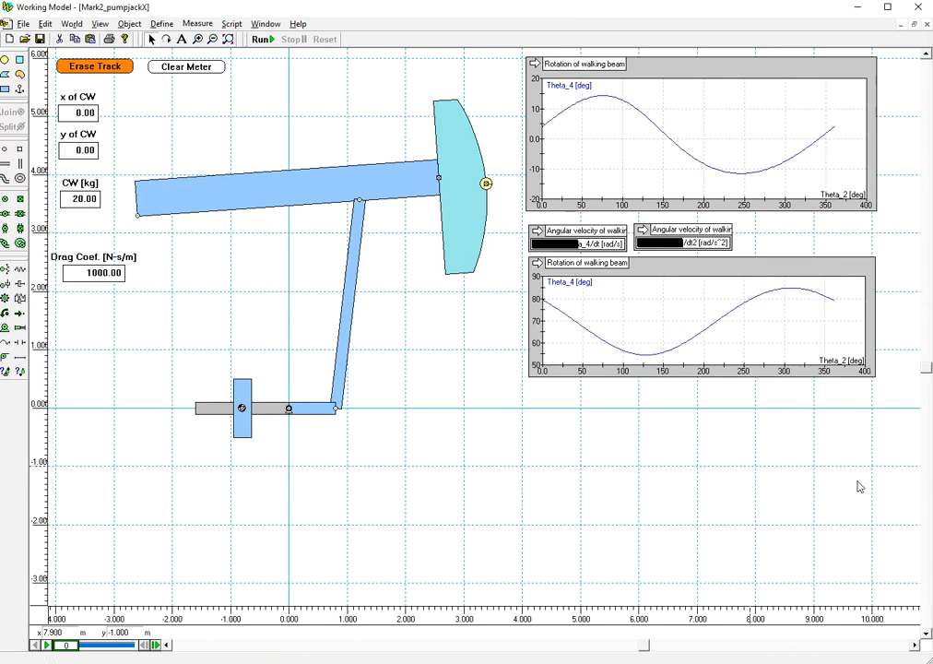
- Shorten and raise the upper beam rotation graph, and move the two small meters and the rod-to-beam graph up to close the gap
{"action": "left_click", "coordinate": [870, 208]}
{"action": "left_click_drag", "start_coordinate": [873, 211], "coordinate": [875, 188]}
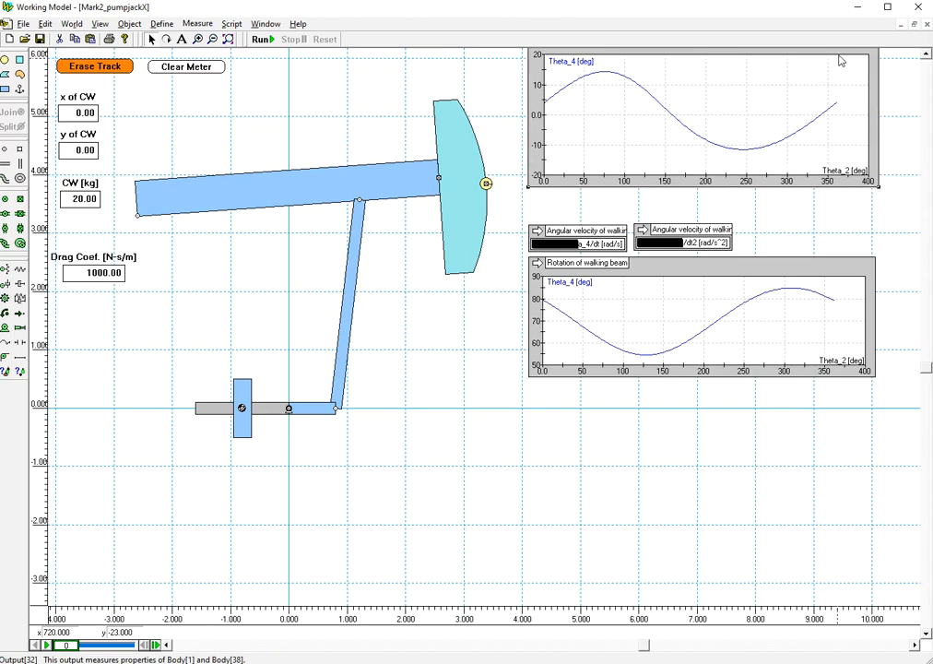
{"action": "left_click_drag", "start_coordinate": [840, 55], "coordinate": [840, 68]}
{"action": "left_click_drag", "start_coordinate": [877, 197], "coordinate": [880, 175]}
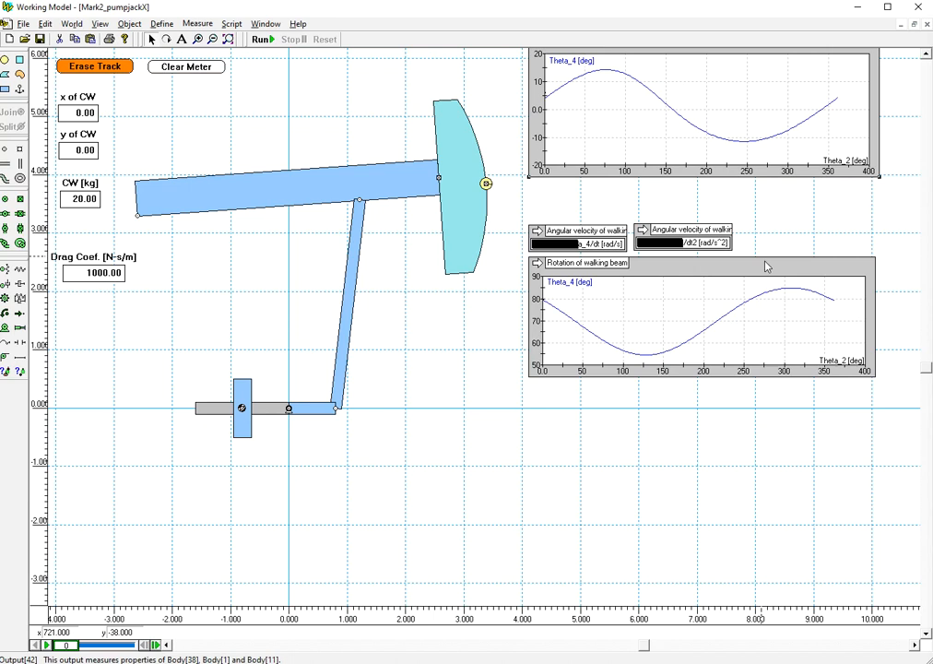
{"action": "left_click_drag", "start_coordinate": [524, 219], "coordinate": [776, 252]}
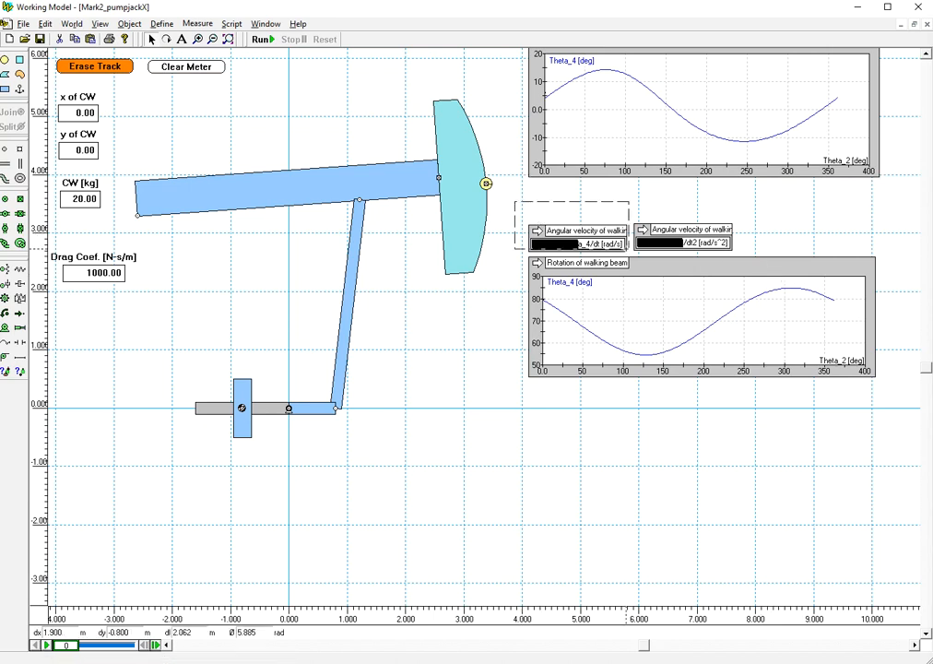
{"action": "left_click_drag", "start_coordinate": [686, 236], "coordinate": [687, 194]}
{"action": "left_click_drag", "start_coordinate": [789, 272], "coordinate": [789, 235]}
{"action": "left_click", "coordinate": [796, 434]}
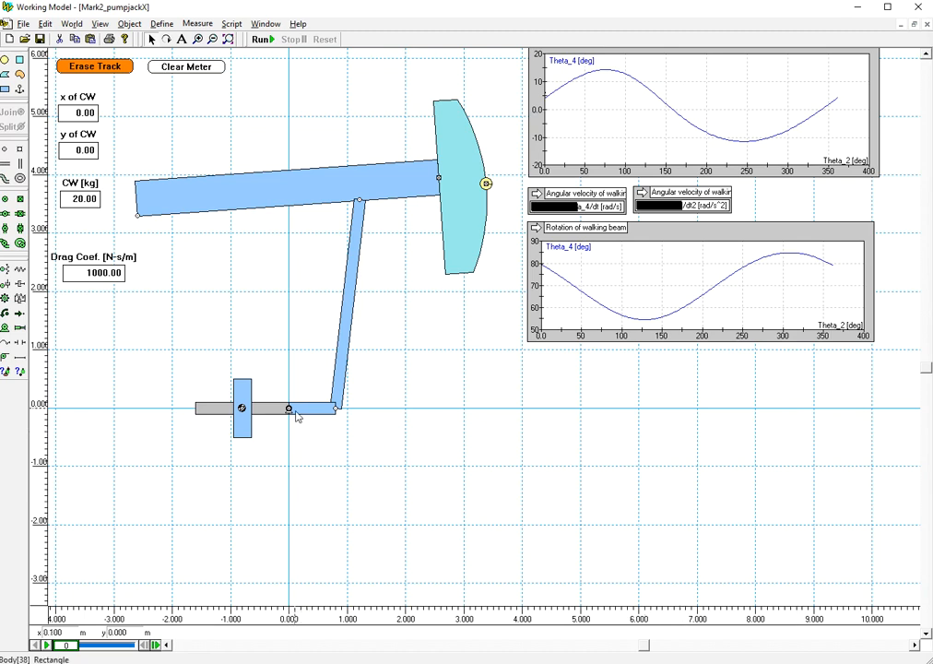
- Select the crank motor, Constraint[14], from the object list and add a meter for its transmitted torque
{"action": "left_click", "coordinate": [266, 24]}
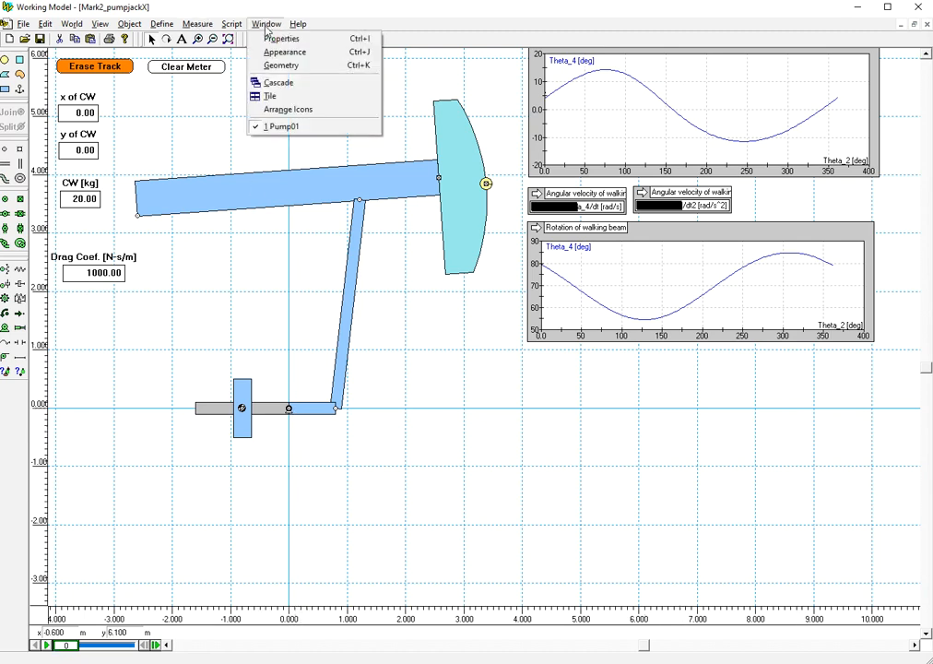
{"action": "left_click", "coordinate": [283, 39]}
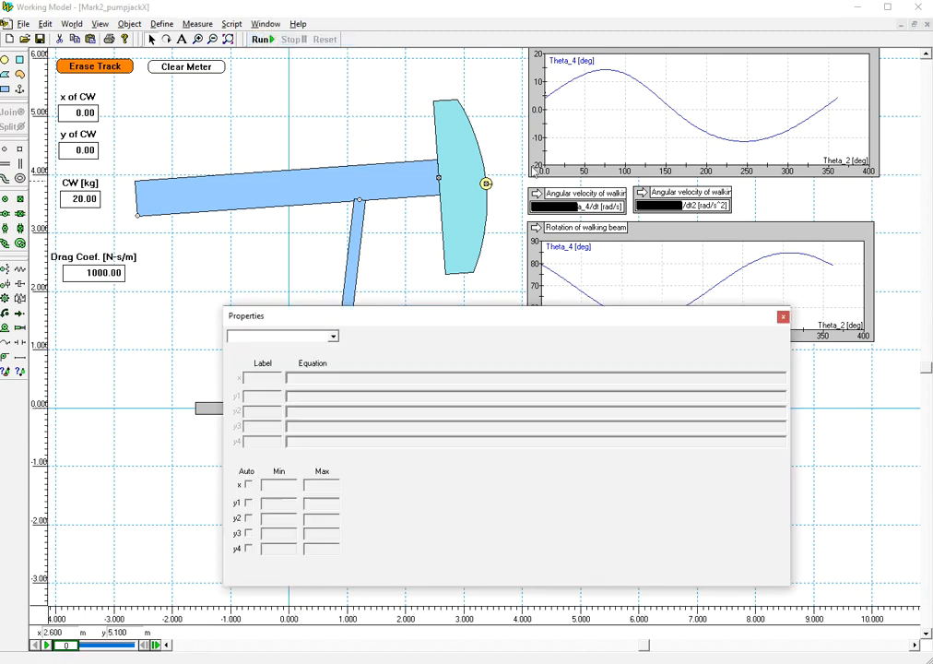
{"action": "left_click", "coordinate": [333, 337]}
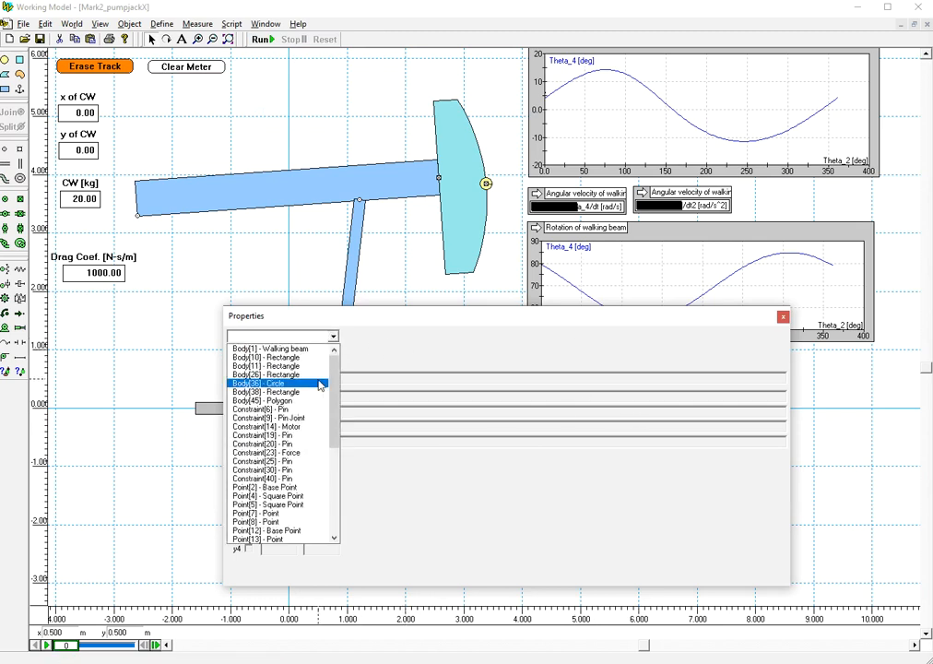
{"action": "left_click", "coordinate": [311, 427]}
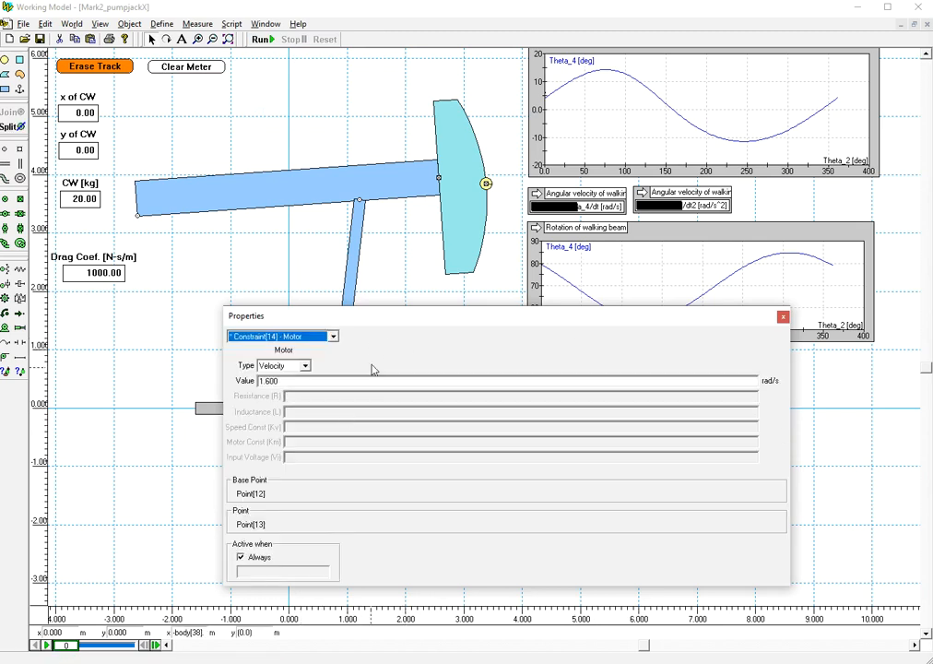
{"action": "left_click", "coordinate": [782, 318]}
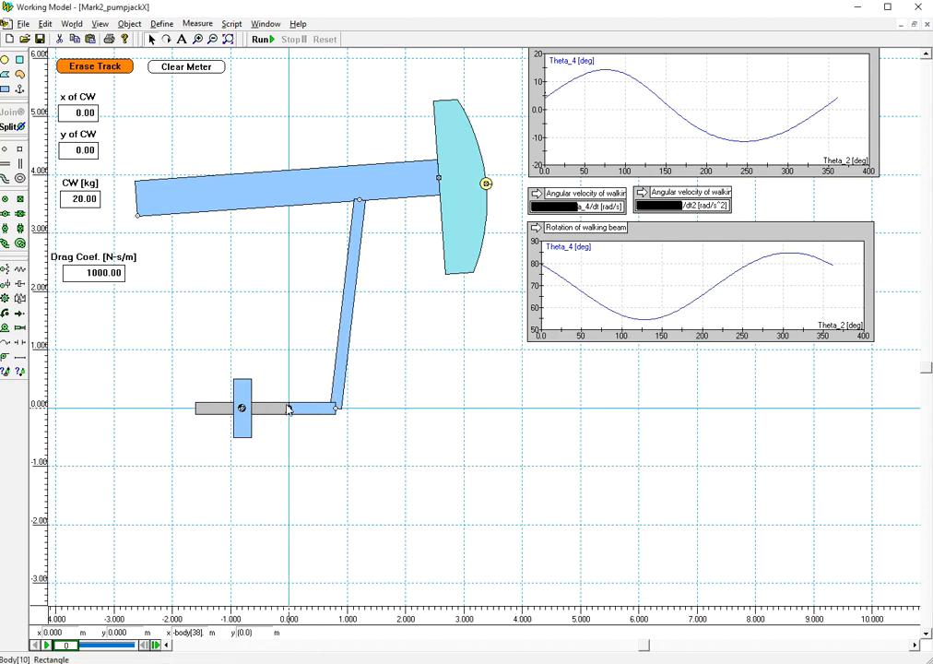
{"action": "left_click", "coordinate": [196, 24]}
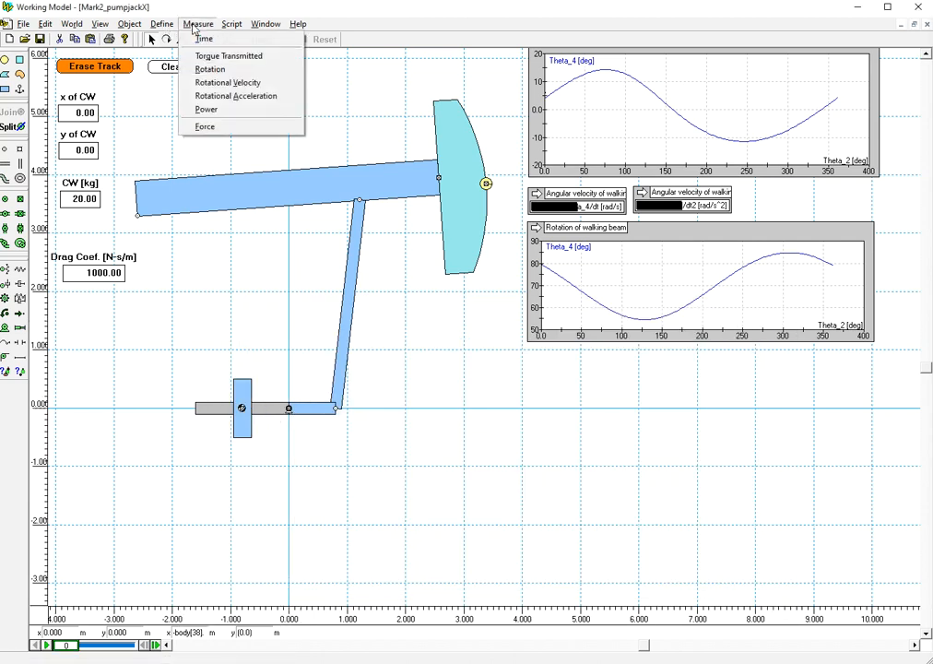
{"action": "left_click", "coordinate": [242, 56]}
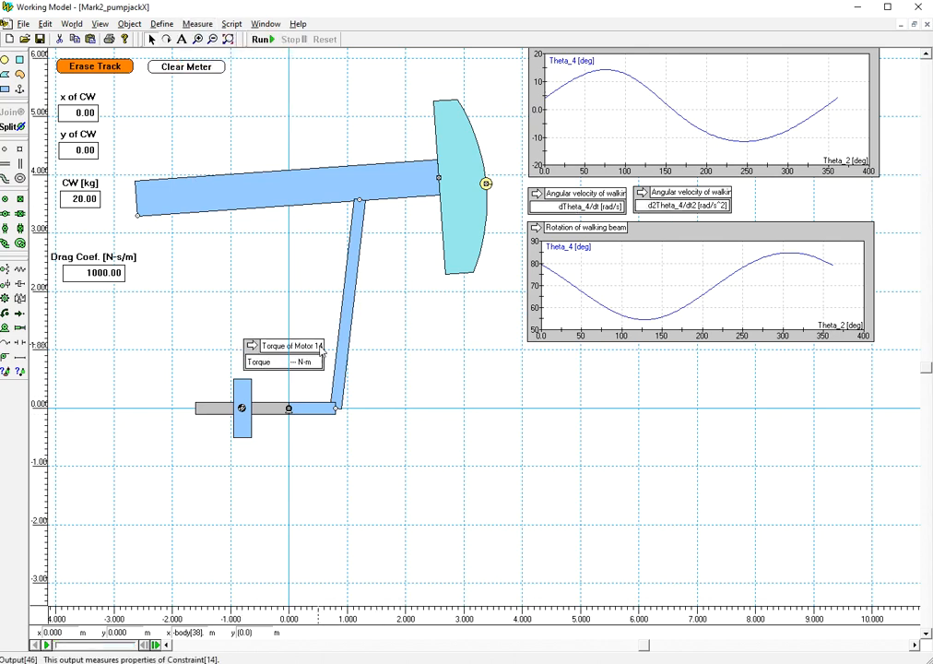
- Place the motor torque meter below the rod-to-beam graph, display it as a graph, and widen it to match the others
{"action": "left_click_drag", "start_coordinate": [281, 348], "coordinate": [559, 369]}
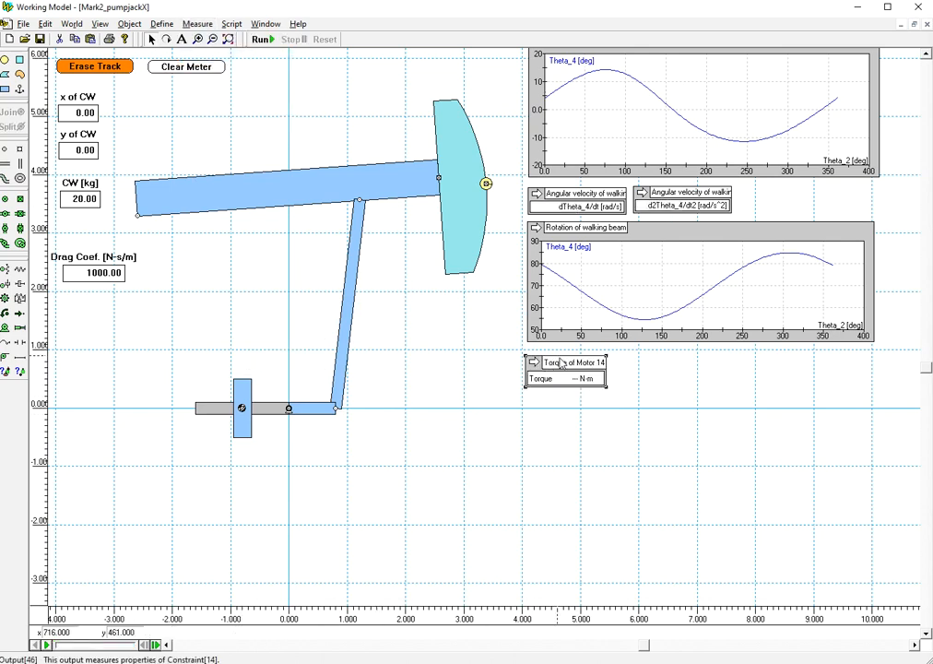
{"action": "left_click", "coordinate": [533, 362]}
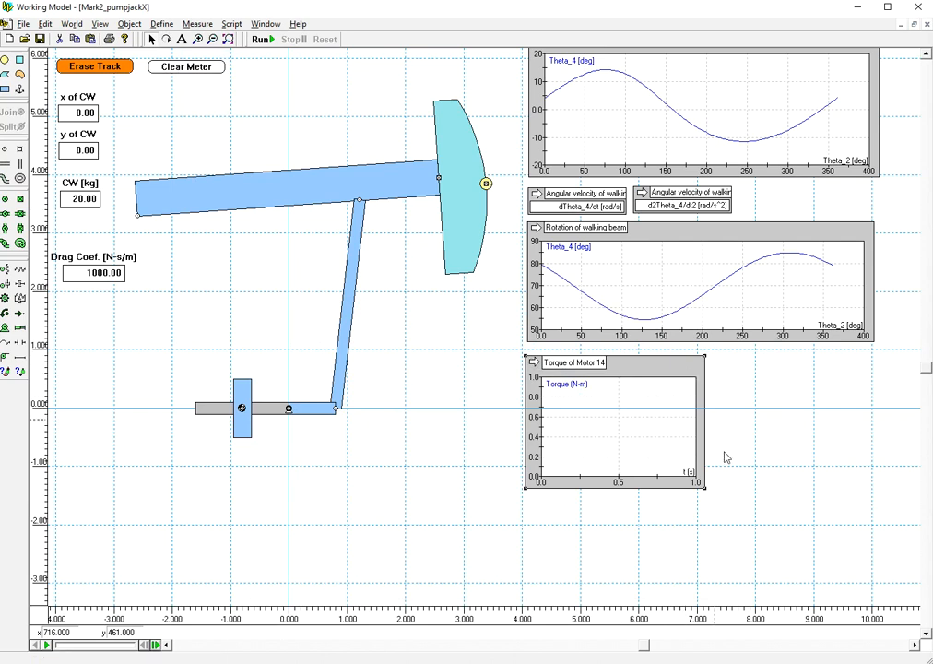
{"action": "left_click_drag", "start_coordinate": [705, 487], "coordinate": [871, 497]}
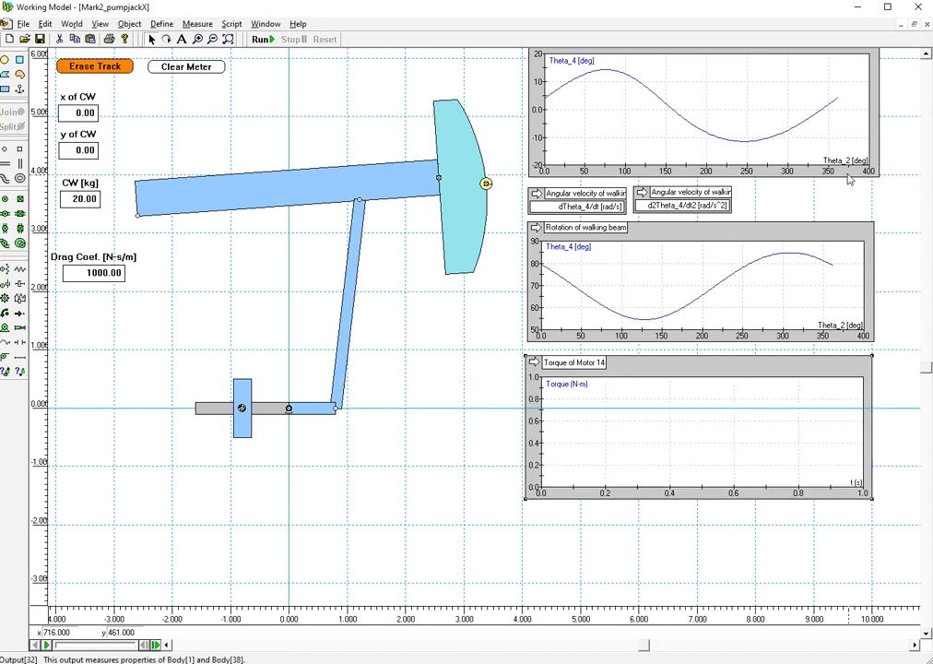
- Copy the x equation Body[38].p.r*180/pi from the rod-to-beam graph to the motor torque graph and label its x axis Theta_2 [deg]
{"action": "double_click", "coordinate": [806, 235]}
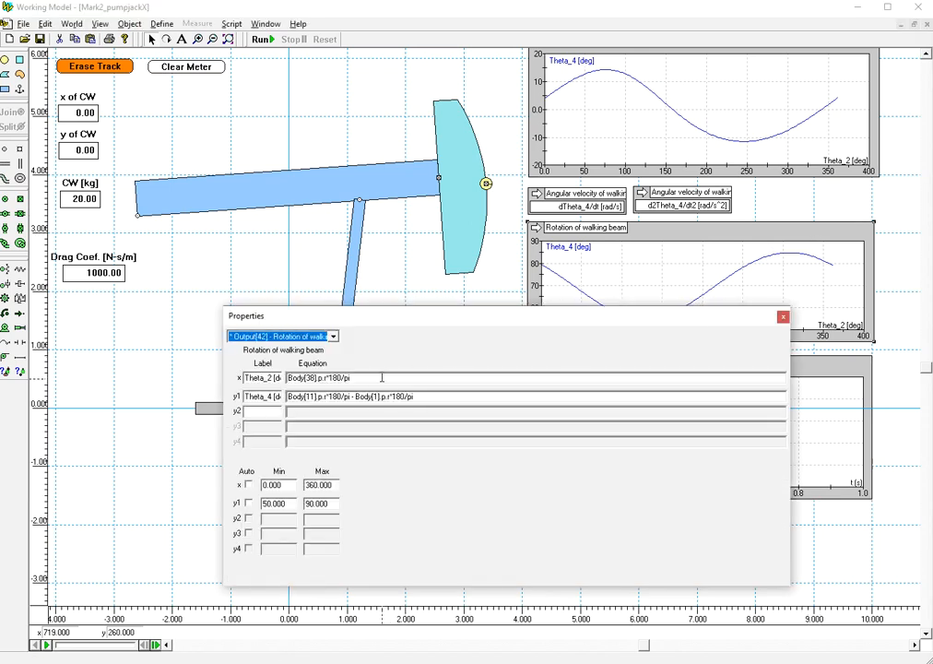
{"action": "left_click", "coordinate": [385, 377]}
{"action": "double_click", "coordinate": [385, 377]}
{"action": "key", "text": "ctrl+c"}
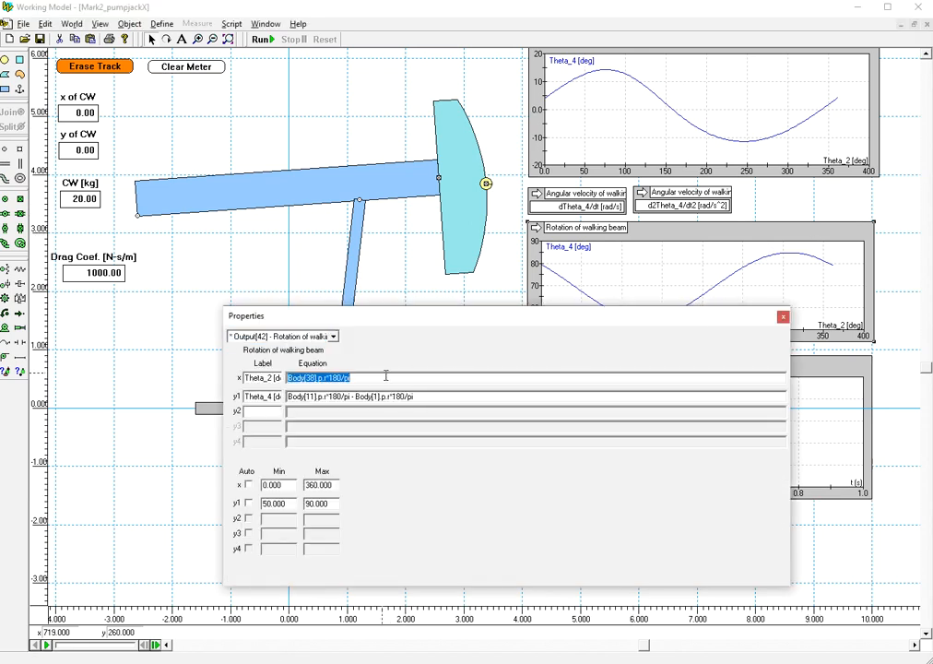
{"action": "left_click", "coordinate": [782, 316]}
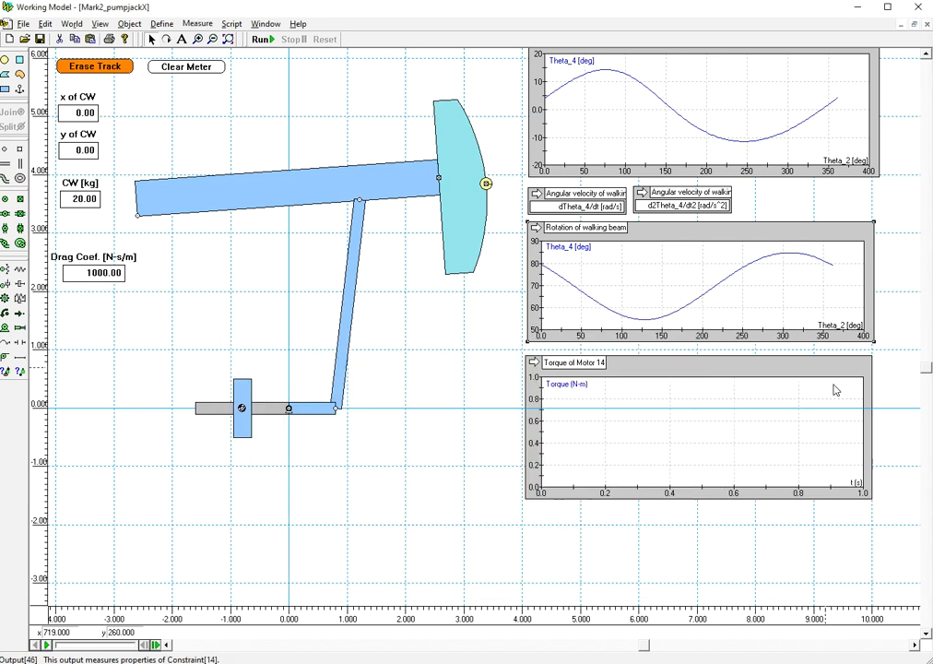
{"action": "left_click_drag", "start_coordinate": [873, 499], "coordinate": [878, 499]}
{"action": "double_click", "coordinate": [771, 369]}
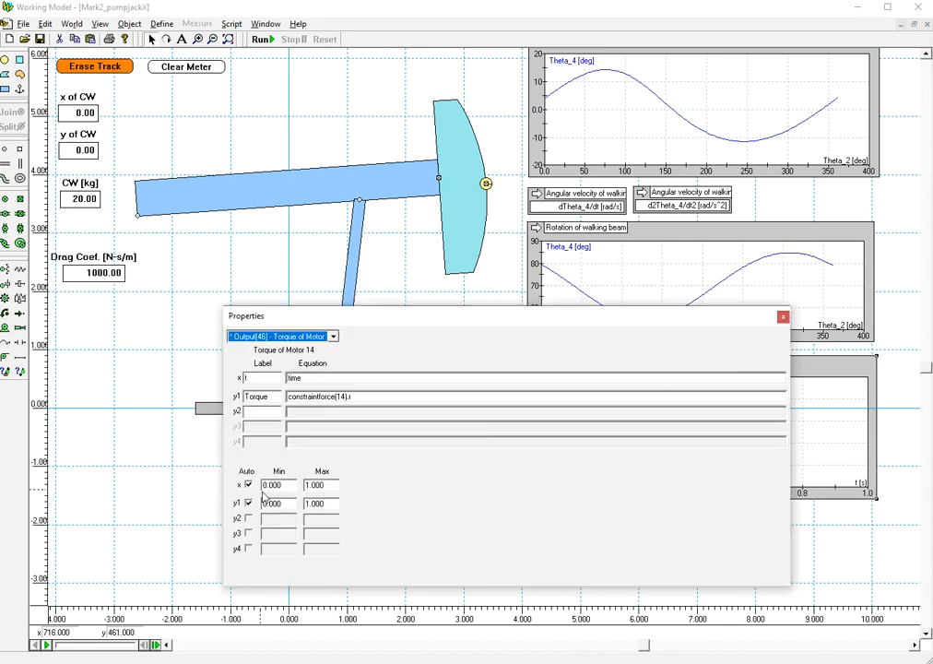
{"action": "left_click_drag", "start_coordinate": [323, 379], "coordinate": [283, 367]}
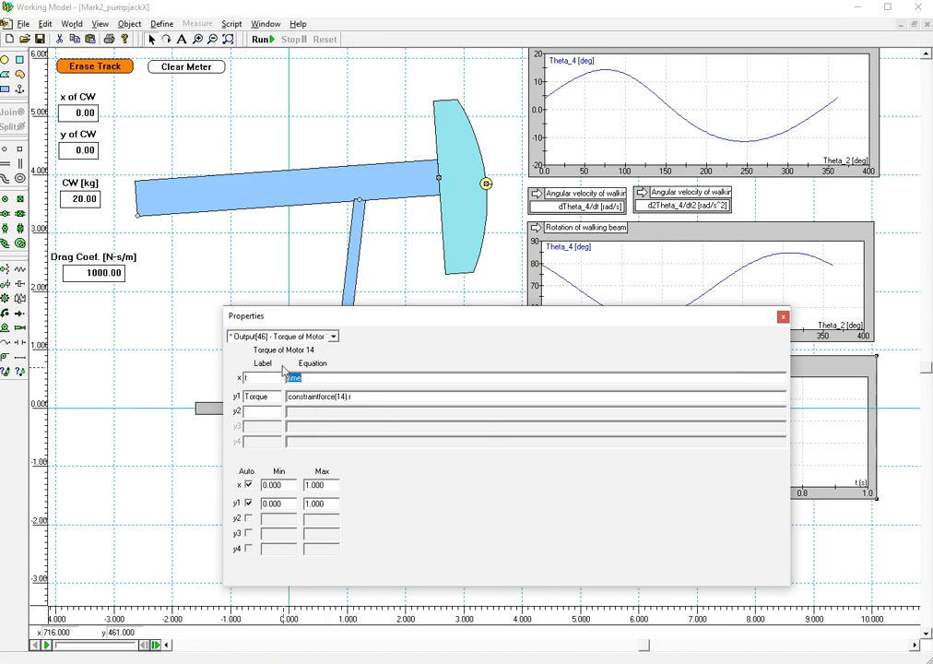
{"action": "key", "text": "ctrl+v"}
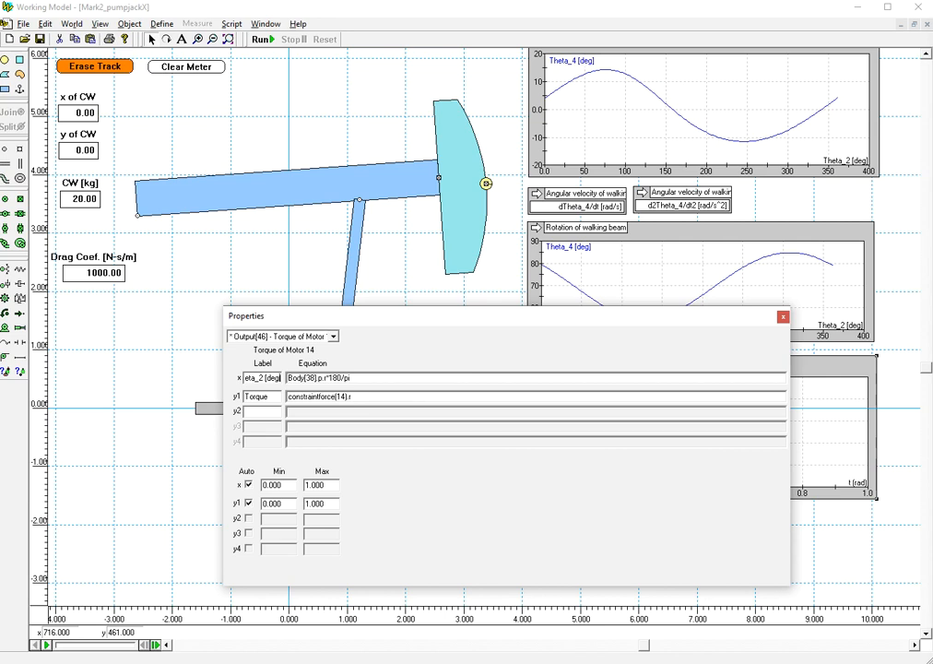
{"action": "left_click", "coordinate": [783, 318]}
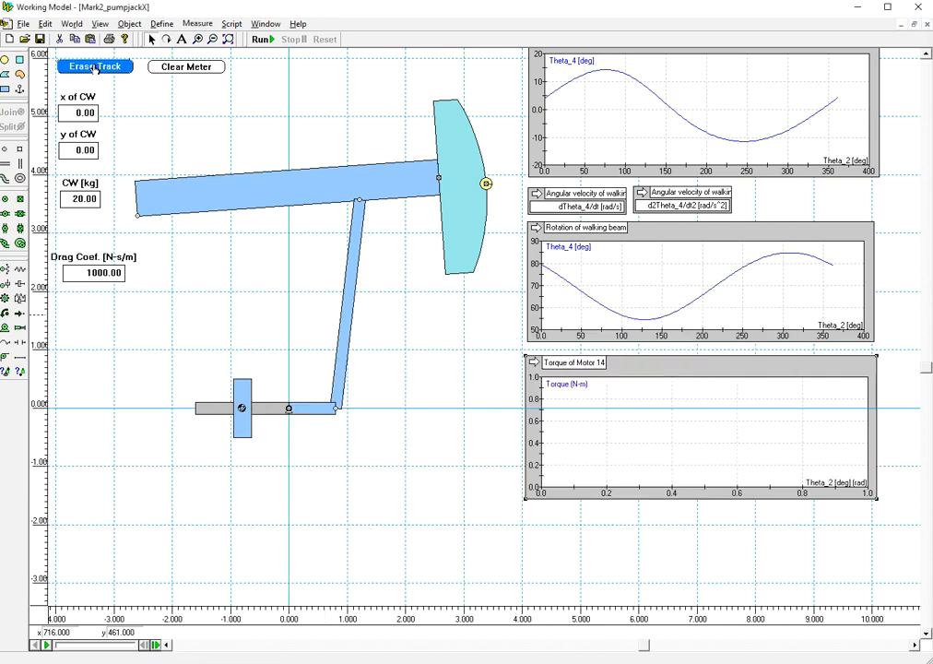
- Test-run and reset the simulation, turn off automatic x scaling on the motor torque graph, and set its x maximum to 360
{"action": "left_click", "coordinate": [263, 40]}
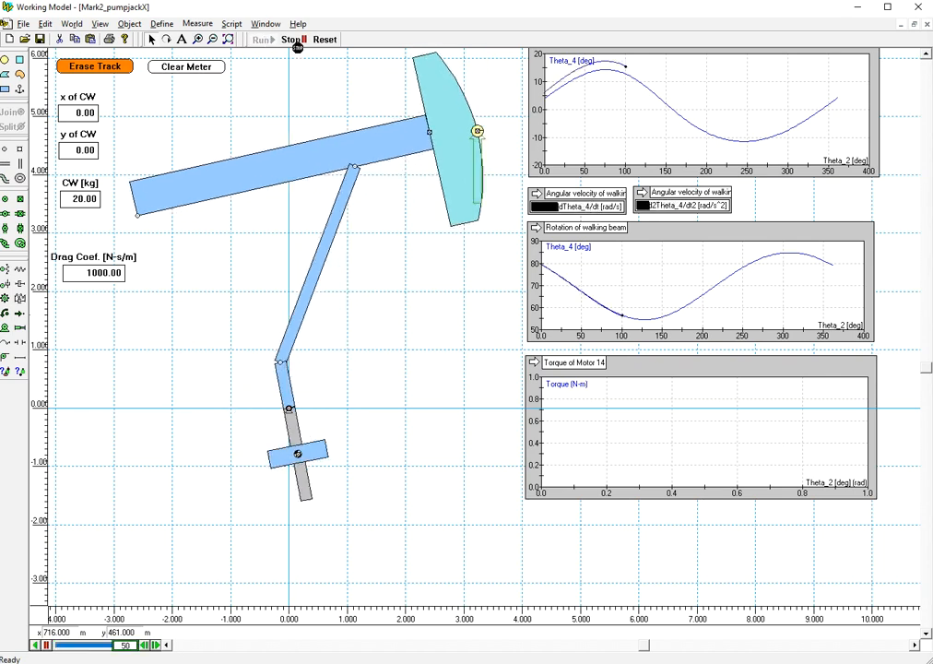
{"action": "left_click", "coordinate": [325, 39]}
{"action": "double_click", "coordinate": [665, 369]}
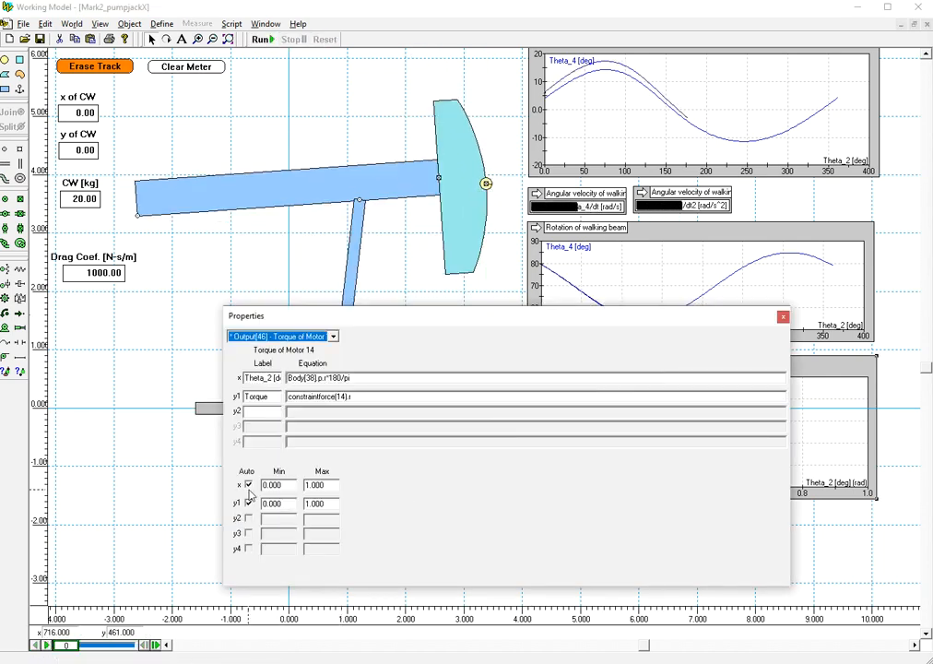
{"action": "left_click", "coordinate": [248, 486]}
{"action": "left_click_drag", "start_coordinate": [335, 487], "coordinate": [265, 480]}
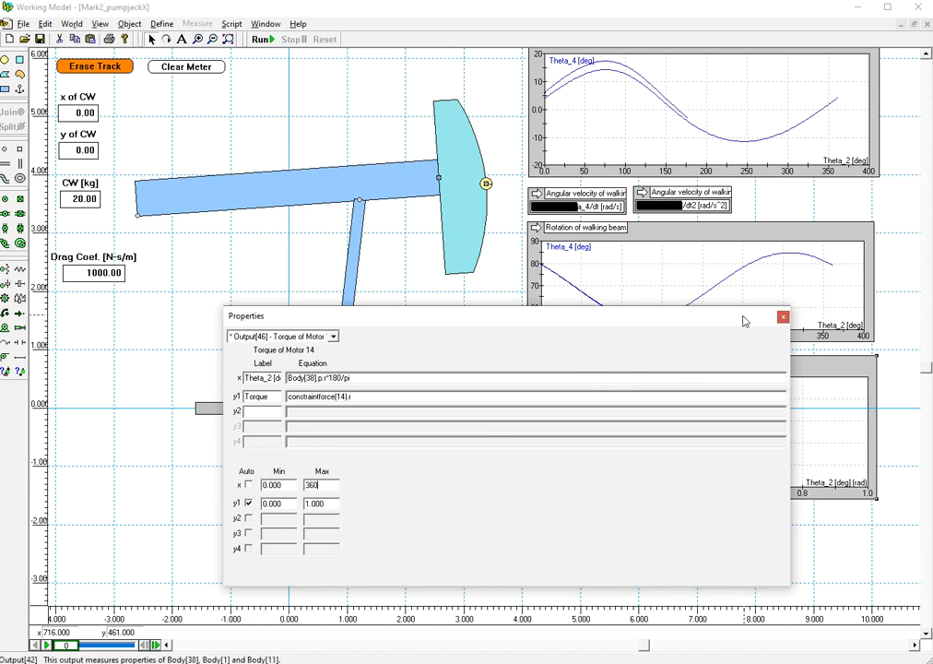
{"action": "left_click", "coordinate": [783, 317]}
- Clear the meters, run a full crank turn to check the motor torque graph, and reset the simulation
{"action": "left_click", "coordinate": [175, 68]}
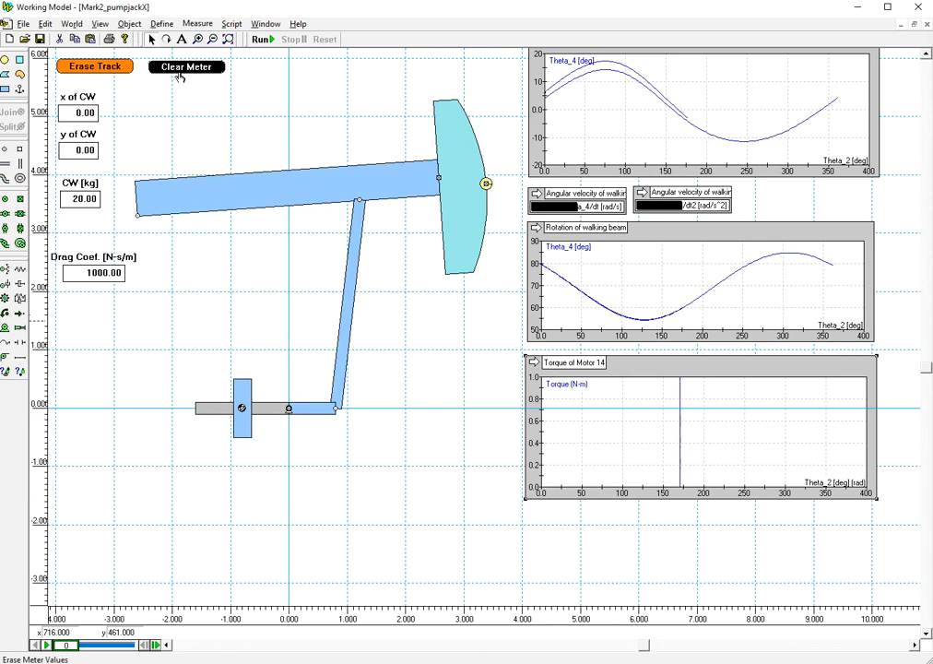
{"action": "left_click", "coordinate": [261, 39]}
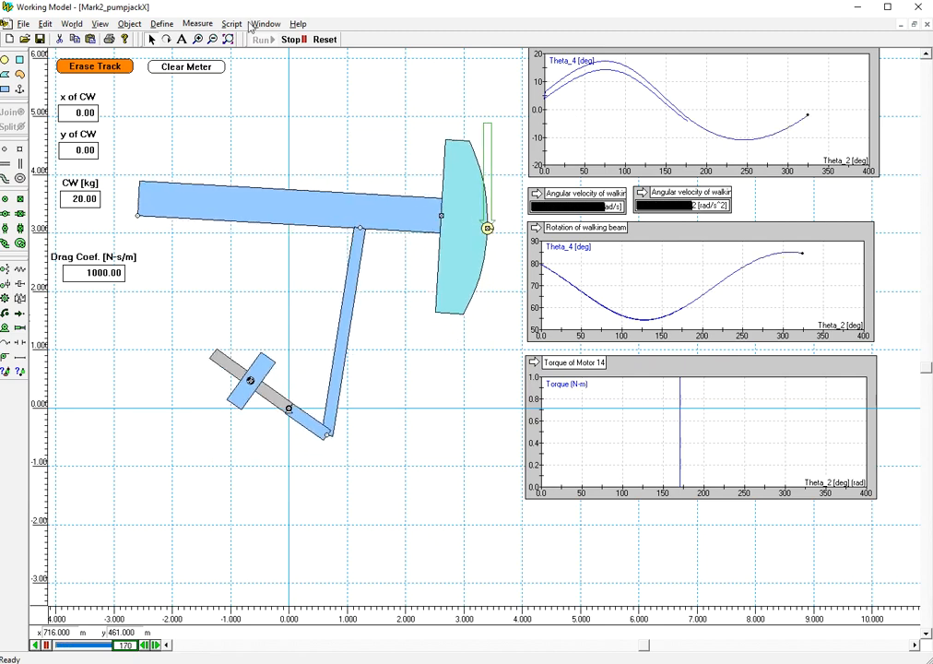
{"action": "left_click", "coordinate": [293, 38]}
{"action": "left_click", "coordinate": [325, 39]}
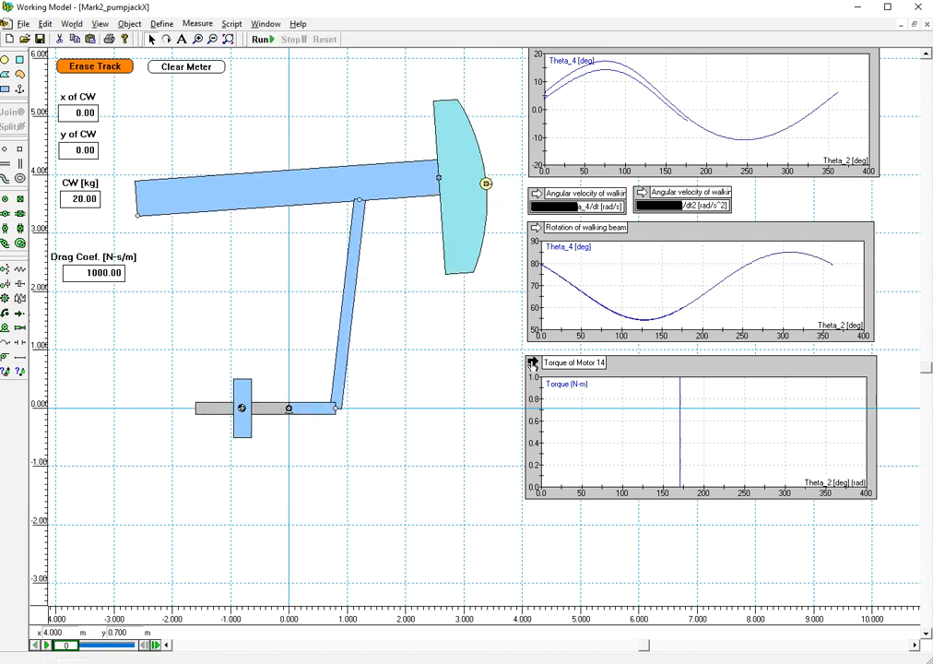
- Switch the motor torque meter to a numeric display, widen it, and run a crank turn to read the torque
{"action": "left_click", "coordinate": [534, 363]}
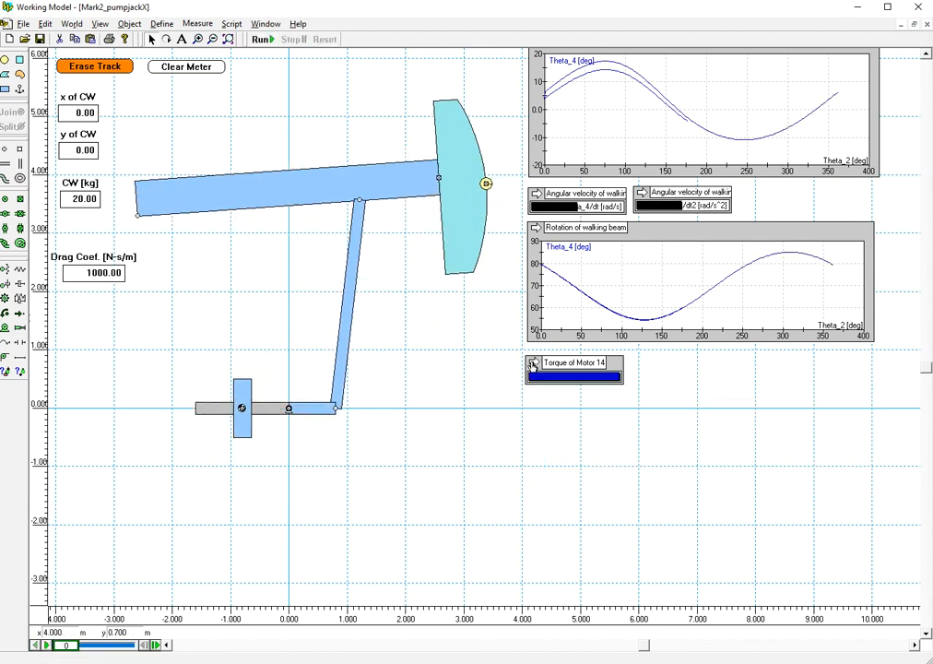
{"action": "left_click", "coordinate": [606, 377]}
{"action": "left_click_drag", "start_coordinate": [607, 391], "coordinate": [726, 386]}
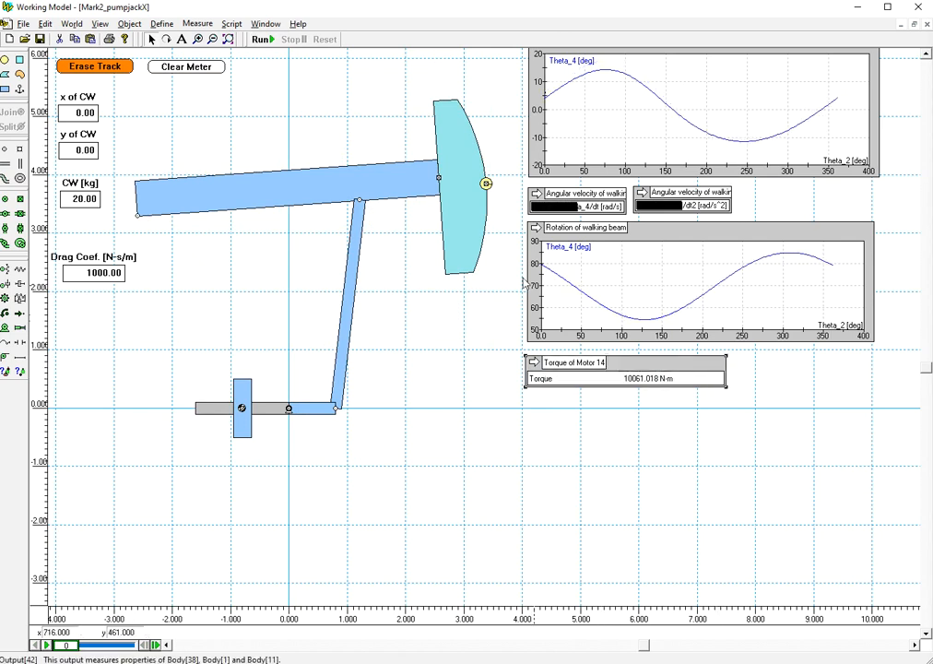
{"action": "left_click", "coordinate": [261, 41]}
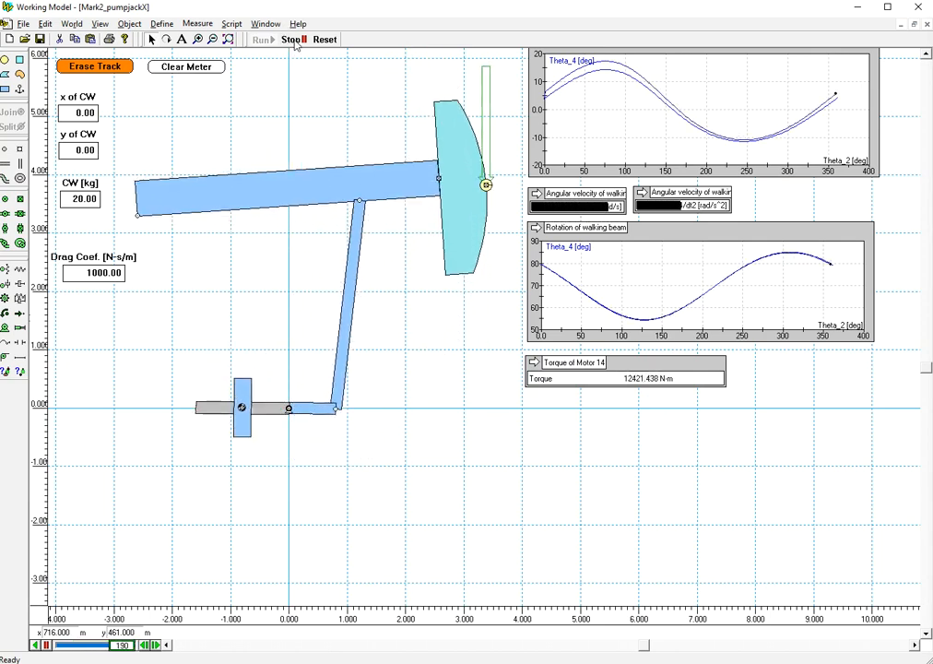
- Stop and reset the simulation, set the motor torque meter's y1 minimum to -1e4, and clear the meters
{"action": "left_click", "coordinate": [293, 41]}
{"action": "left_click", "coordinate": [323, 39]}
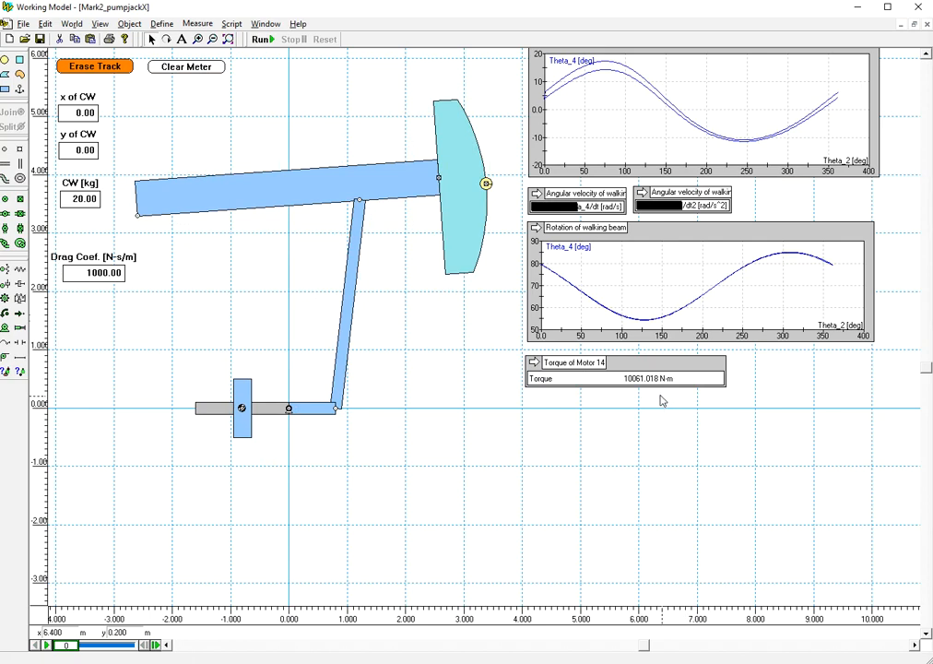
{"action": "double_click", "coordinate": [619, 369]}
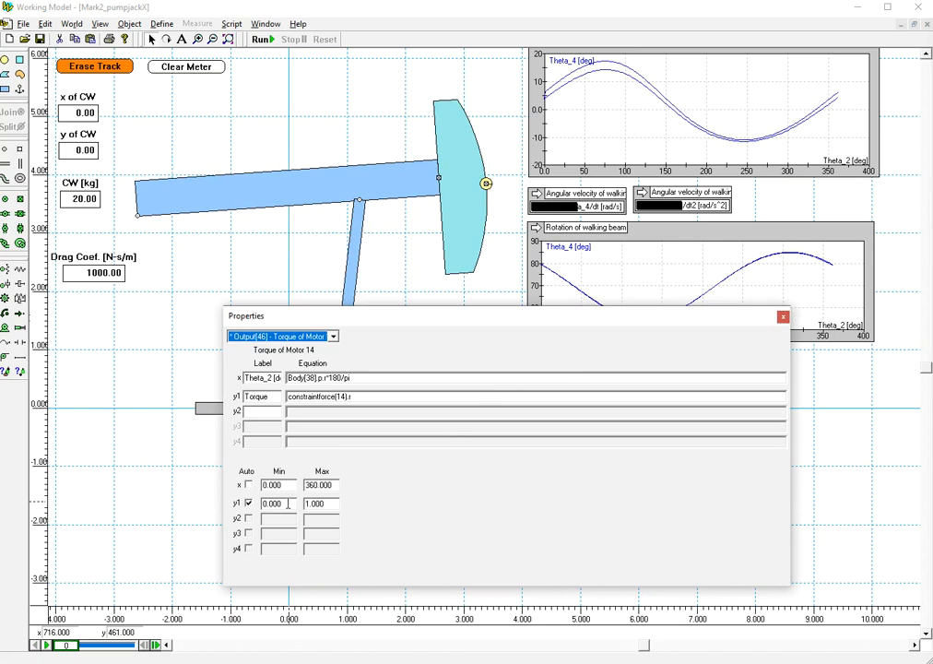
{"action": "left_click_drag", "start_coordinate": [288, 503], "coordinate": [232, 502]}
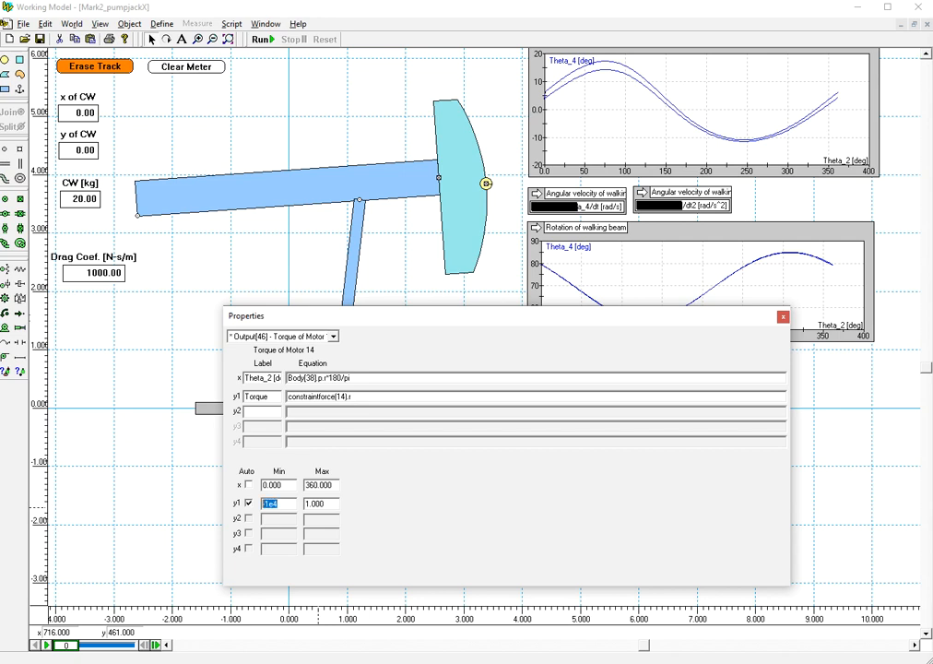
{"action": "key", "text": "Tab"}
{"action": "left_click", "coordinate": [783, 317]}
{"action": "left_click", "coordinate": [189, 68]}
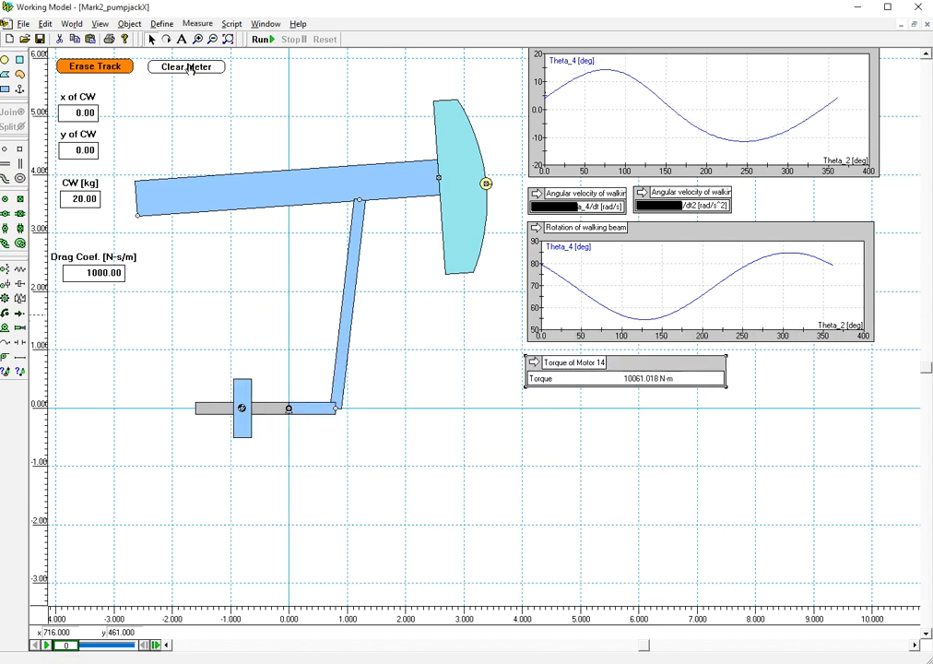
- Display the motor torque meter as a graph and set its y1 range from -5000 to 20000
{"action": "left_click", "coordinate": [533, 363]}
{"action": "double_click", "coordinate": [652, 370]}
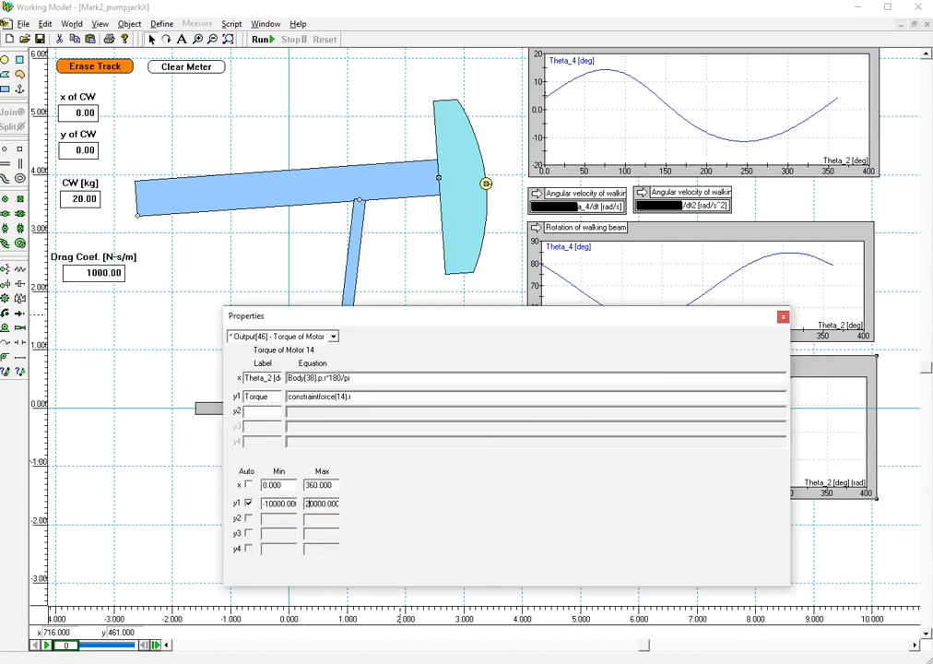
{"action": "left_click", "coordinate": [783, 318]}
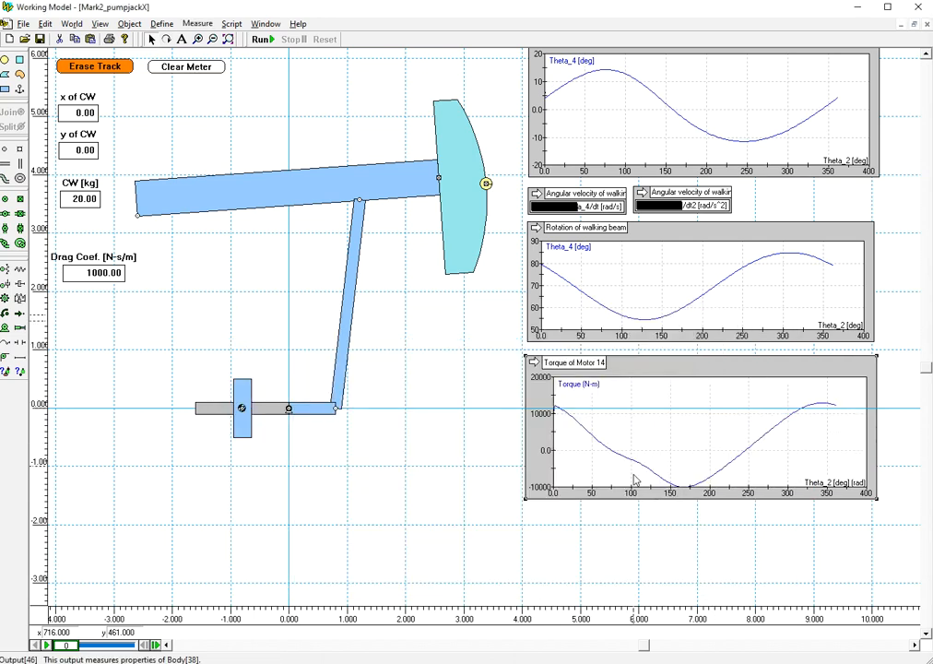
{"action": "double_click", "coordinate": [738, 371]}
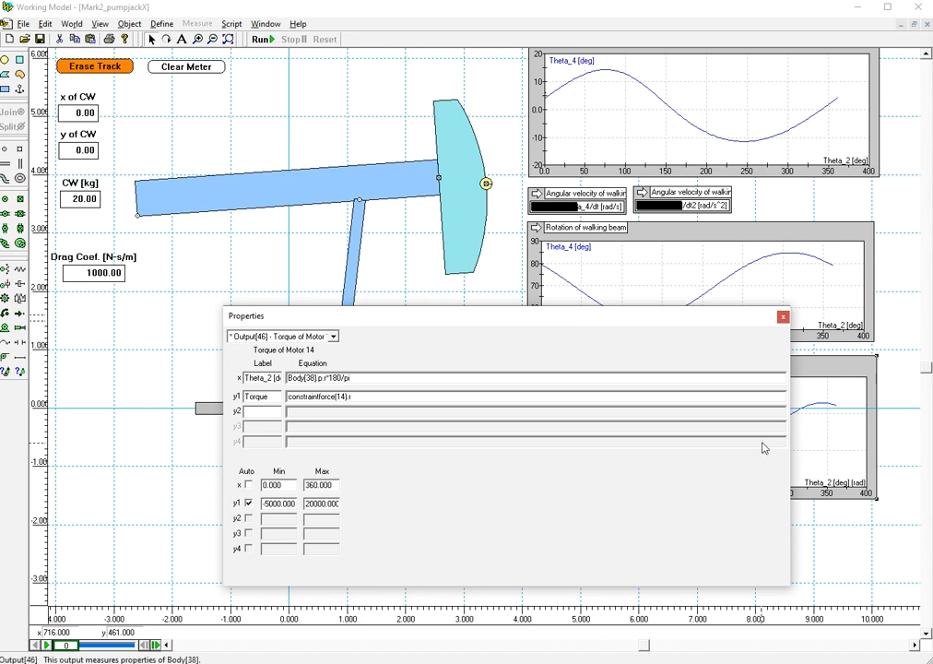
{"action": "left_click", "coordinate": [783, 317]}
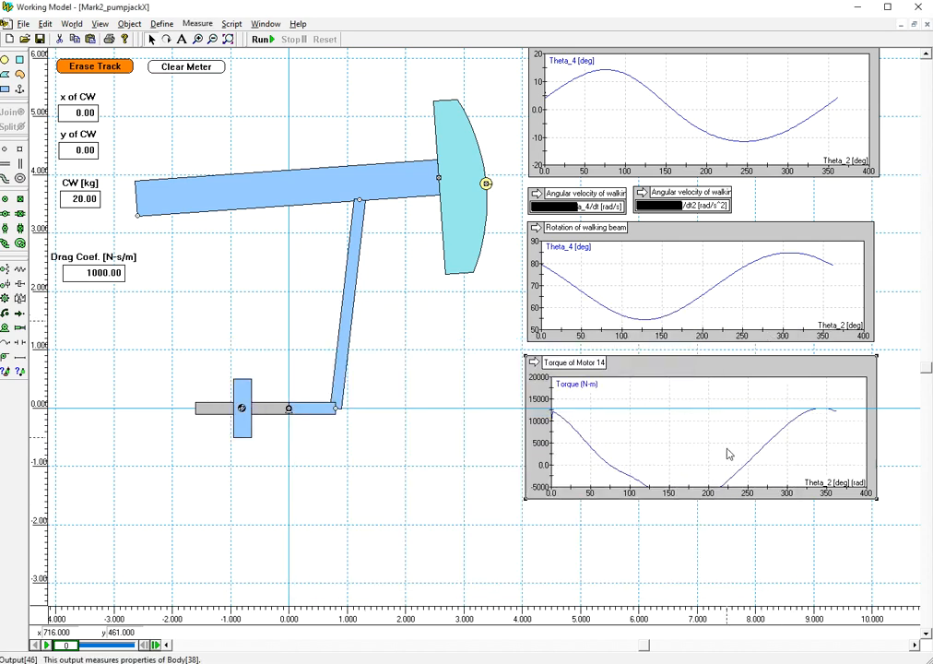
- Set the torque graph's y1 minimum to -15000, and run the simulation through one crank cycle before resetting it
{"action": "double_click", "coordinate": [650, 366]}
{"action": "left_click", "coordinate": [273, 502]}
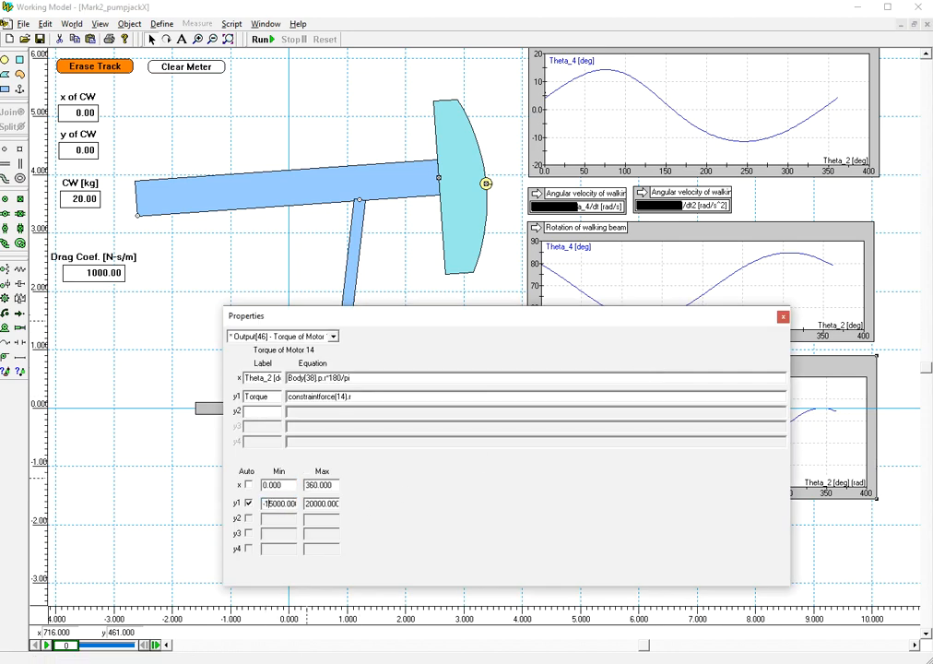
{"action": "type", "text": "1"}
{"action": "left_click", "coordinate": [784, 318]}
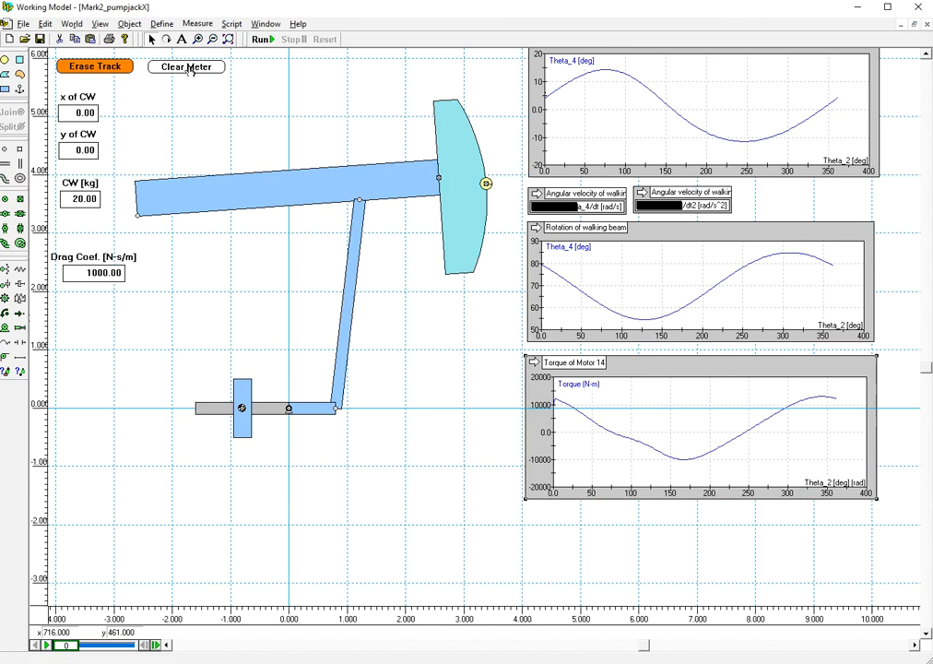
{"action": "left_click", "coordinate": [257, 41]}
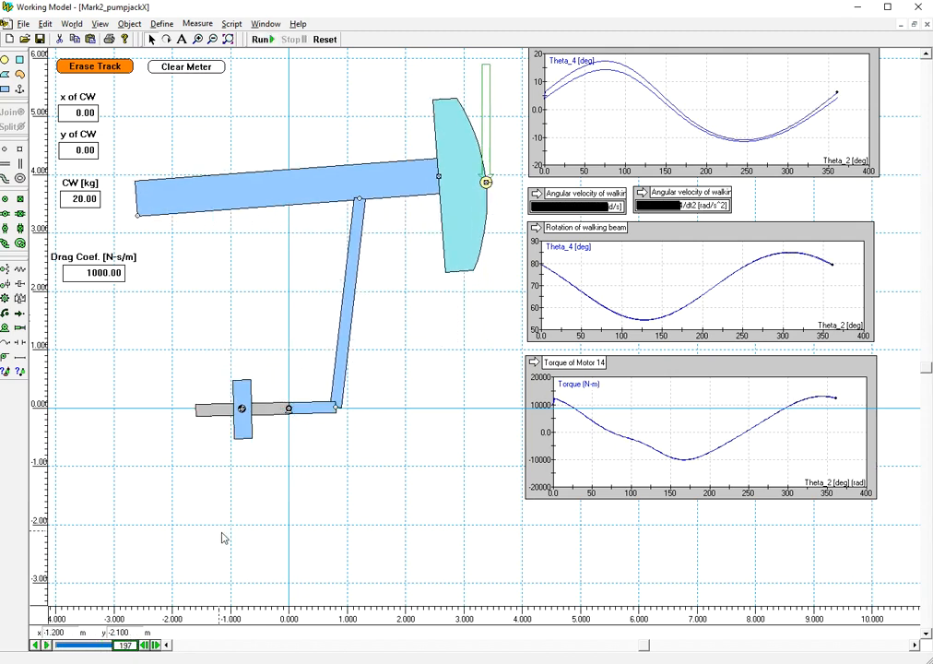
{"action": "left_click", "coordinate": [324, 39]}
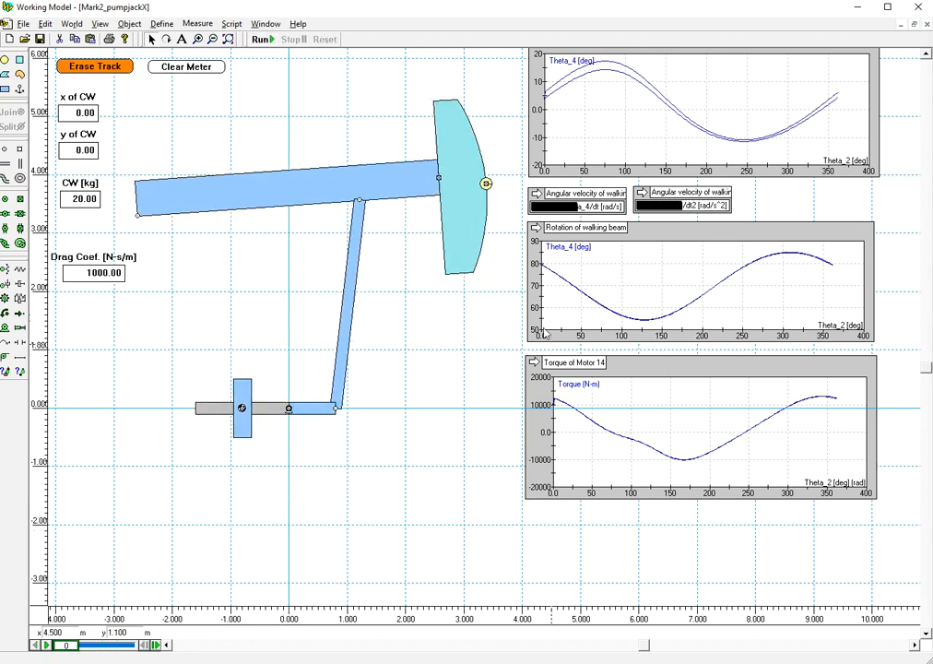
- Turn on the X axis line in the torque graph's appearance settings and close its settings windows
{"action": "double_click", "coordinate": [635, 365]}
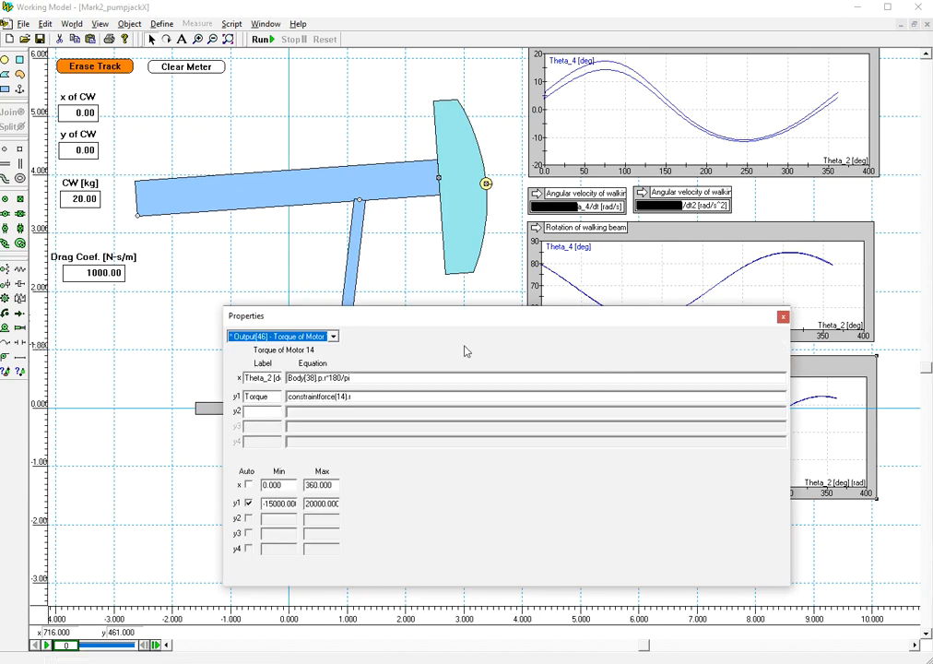
{"action": "left_click", "coordinate": [265, 24]}
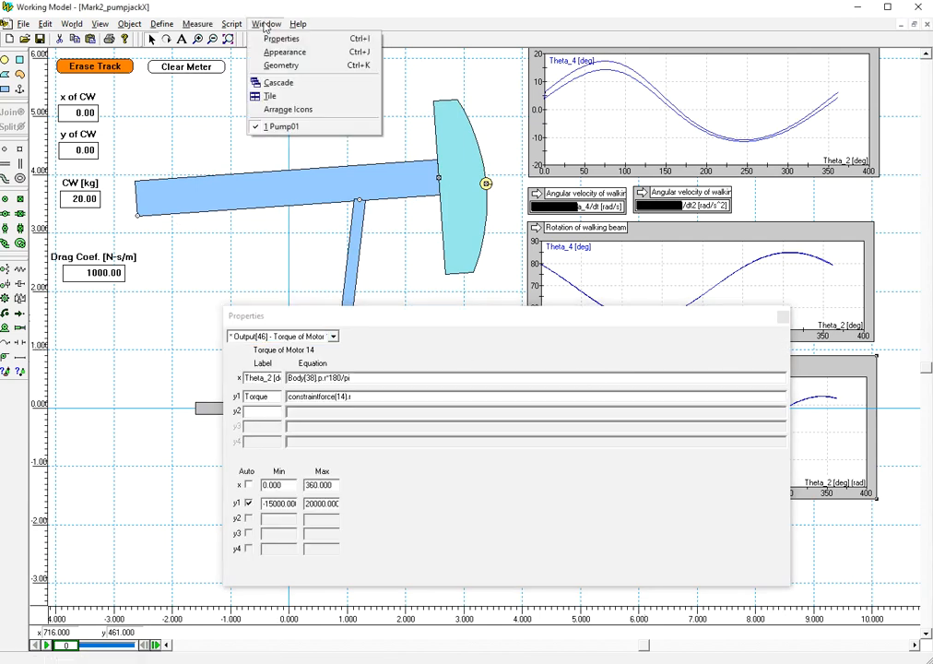
{"action": "left_click", "coordinate": [278, 54]}
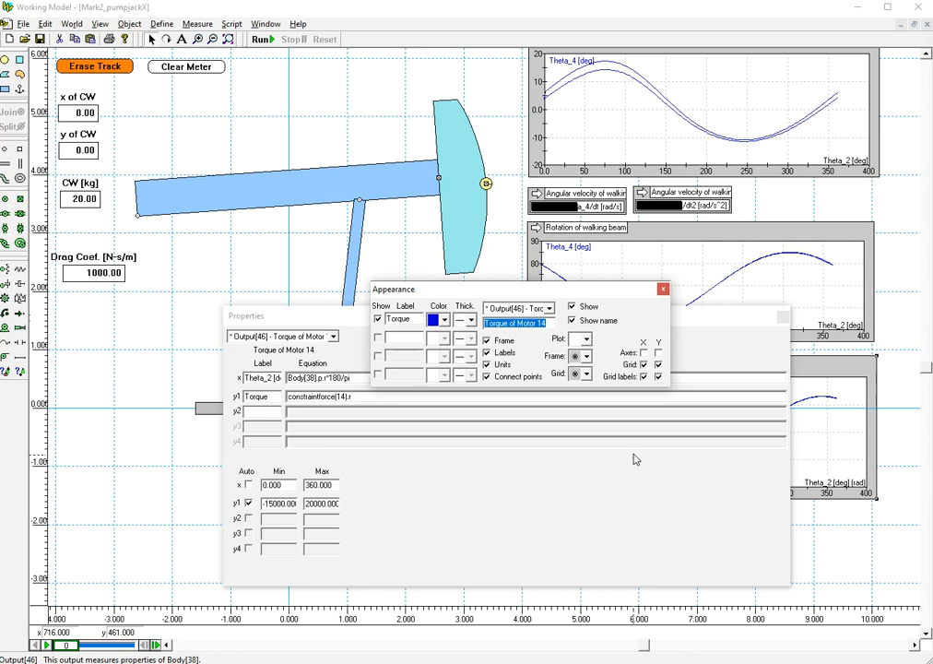
{"action": "left_click", "coordinate": [644, 353]}
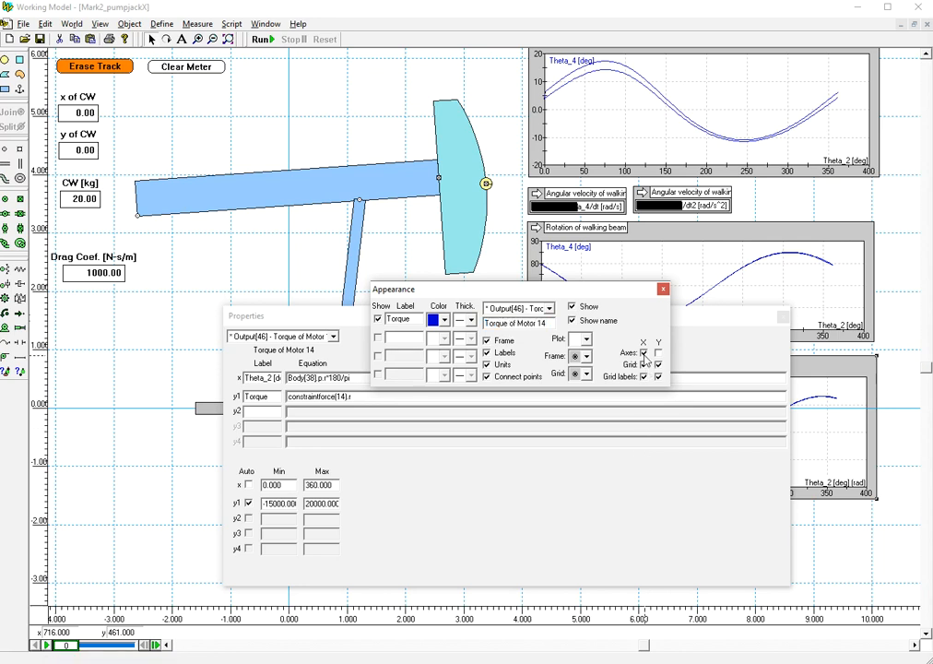
{"action": "left_click", "coordinate": [663, 290]}
{"action": "left_click", "coordinate": [783, 316]}
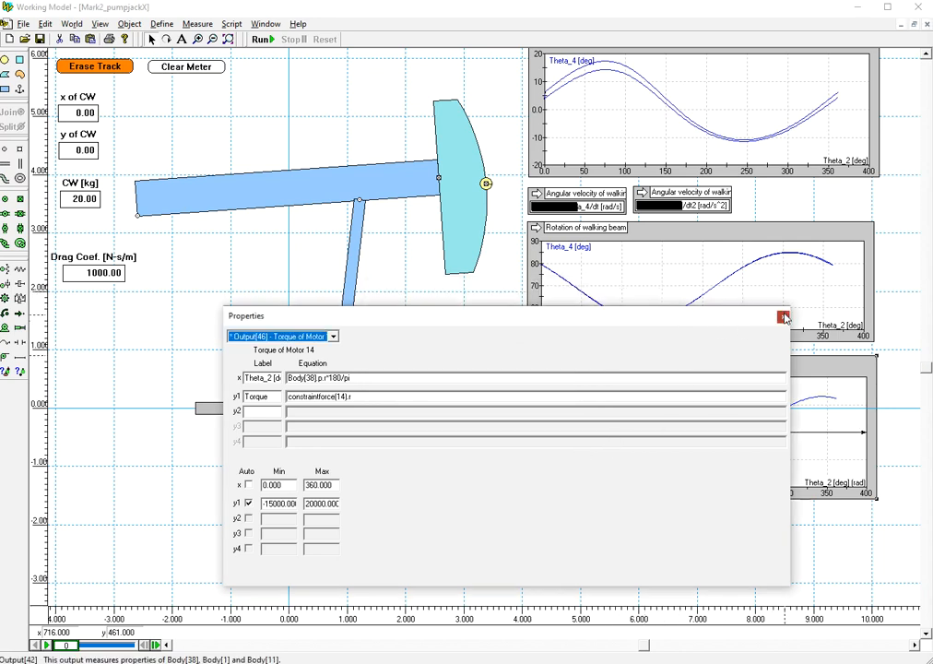
- Clear the old meter traces, run the simulation partway with the drag coefficient of 1000, and reset it
{"action": "left_click", "coordinate": [177, 71]}
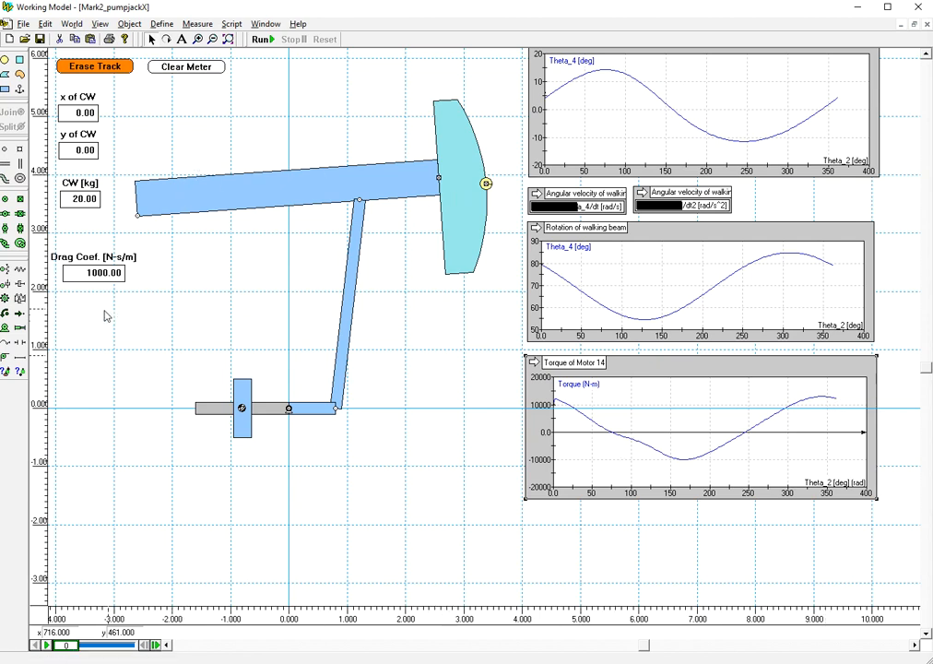
{"action": "left_click", "coordinate": [257, 41]}
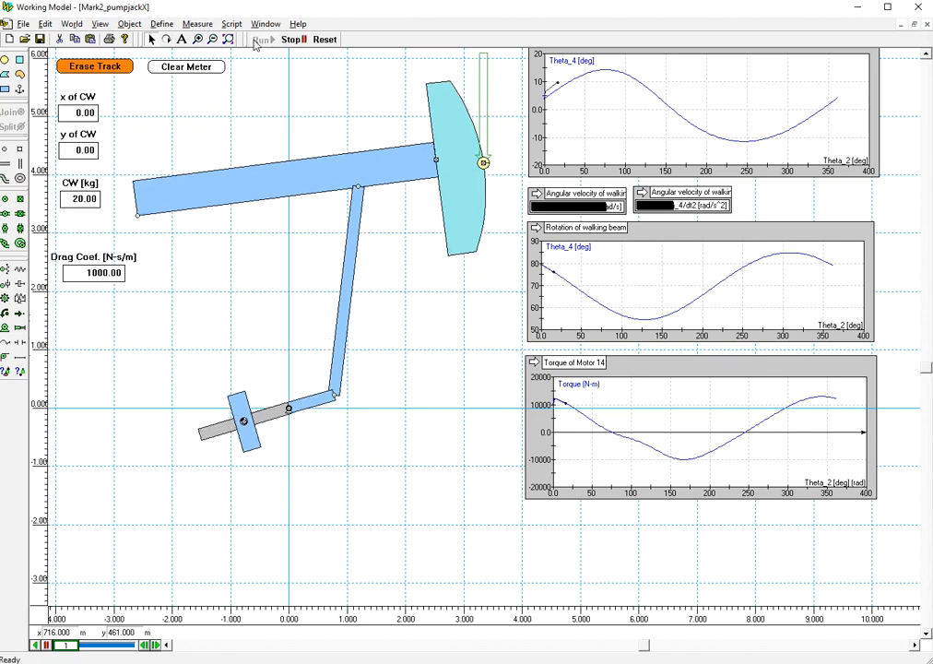
{"action": "left_click", "coordinate": [323, 40]}
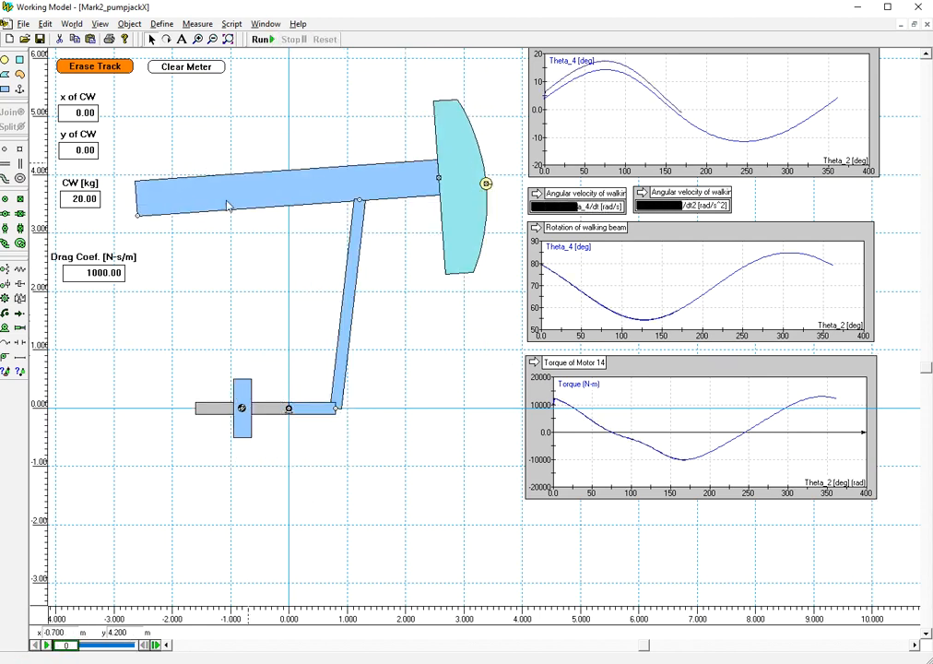
- Set the drag coefficient to 0, clear the meters, and run a full crank cycle before resetting the simulation
{"action": "double_click", "coordinate": [111, 272]}
{"action": "type", "text": "0"}
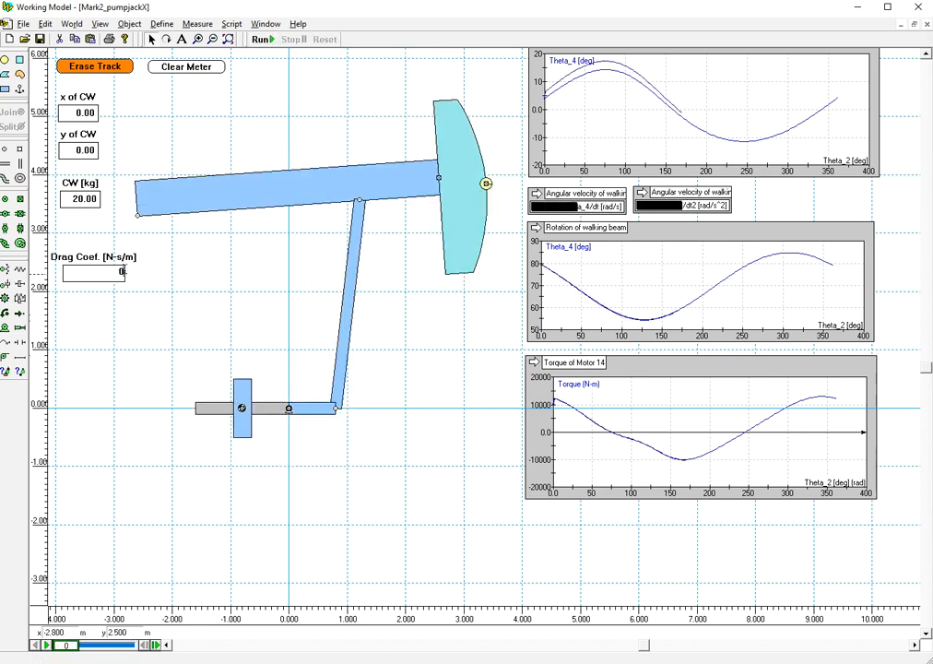
{"action": "key", "text": "Return"}
{"action": "left_click", "coordinate": [196, 70]}
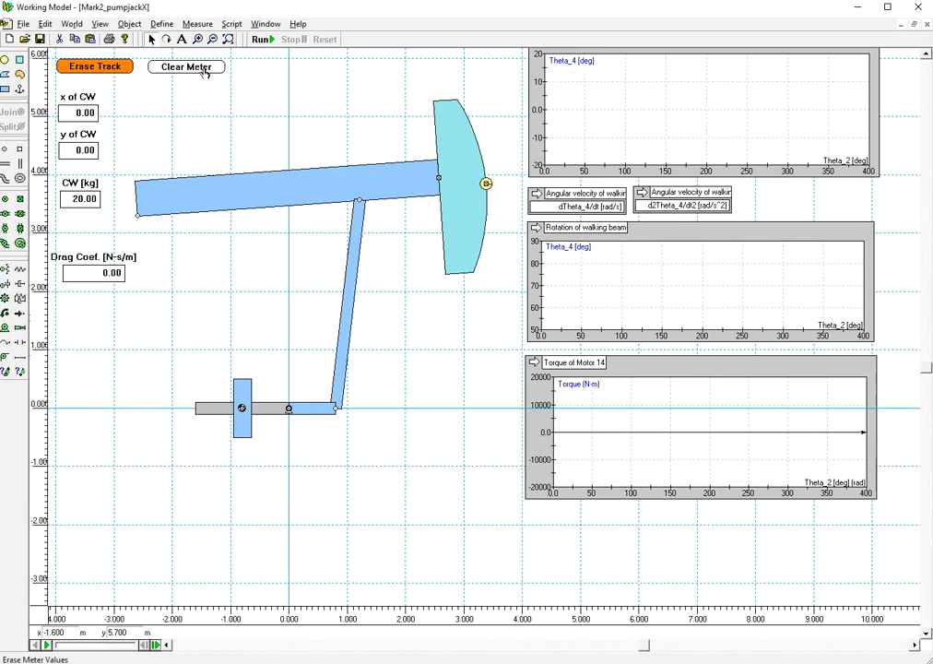
{"action": "left_click", "coordinate": [261, 39]}
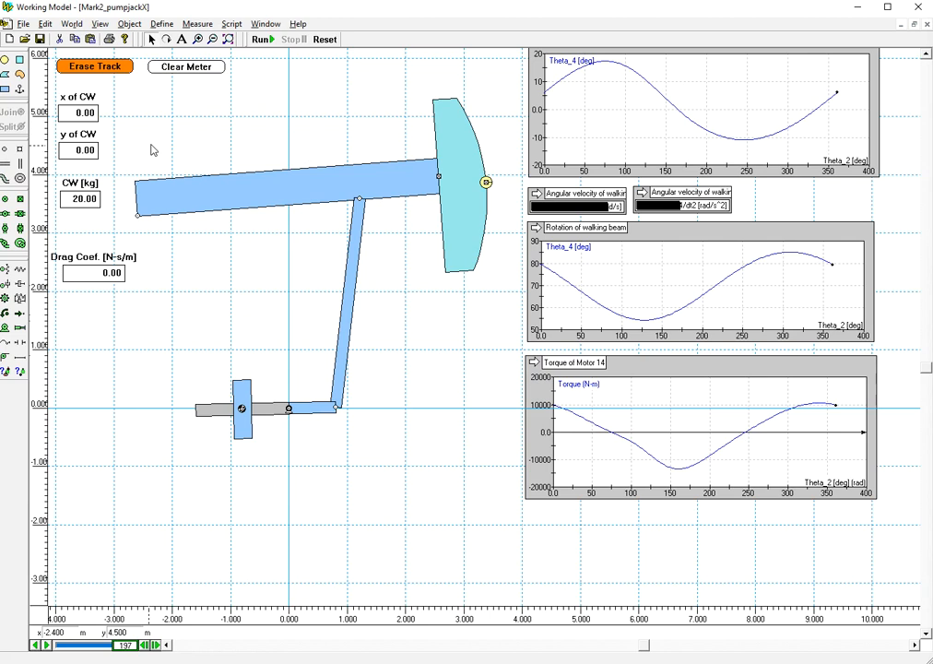
{"action": "left_click", "coordinate": [325, 39]}
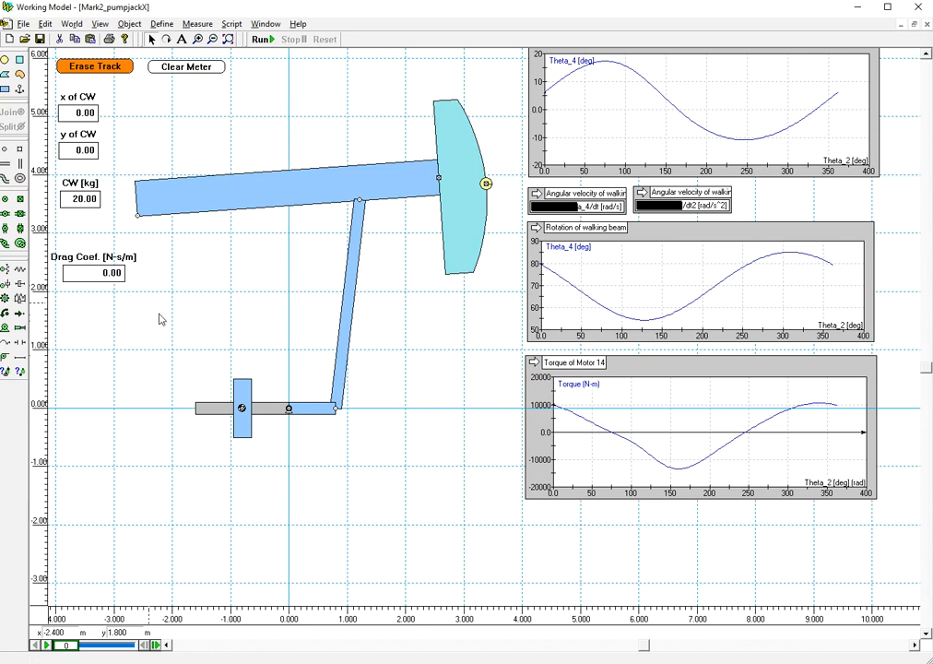
- Move the torque graph slightly up and stretch it downward to make it taller
{"action": "mouse_move", "coordinate": [811, 368]}
{"action": "left_mouse_down"}
{"action": "mouse_move", "coordinate": [803, 361]}
{"action": "mouse_move", "coordinate": [815, 359]}
{"action": "left_mouse_up"}
{"action": "left_click_drag", "start_coordinate": [881, 488], "coordinate": [879, 576]}
- Set the drag coefficient to 1000, run a full crank cycle to overlay its torque curve, and reset the simulation
{"action": "double_click", "coordinate": [83, 268]}
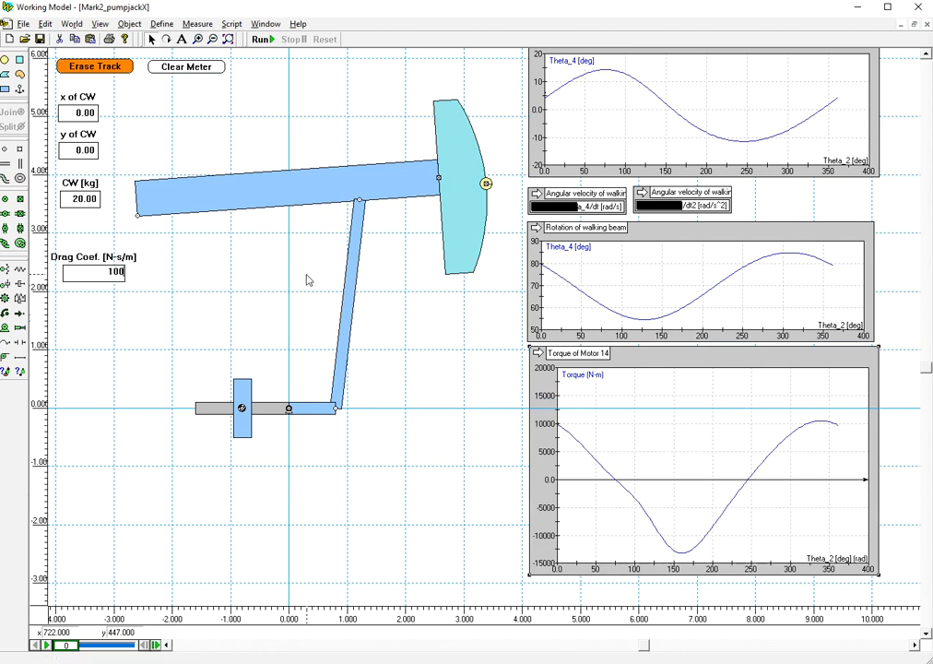
{"action": "key", "text": "Return"}
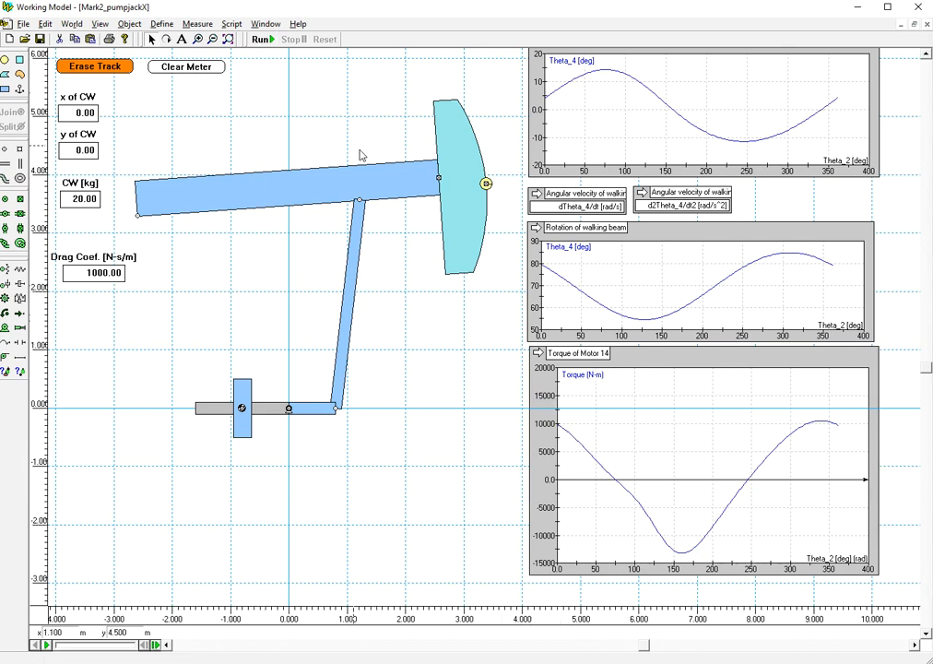
{"action": "left_click", "coordinate": [261, 38]}
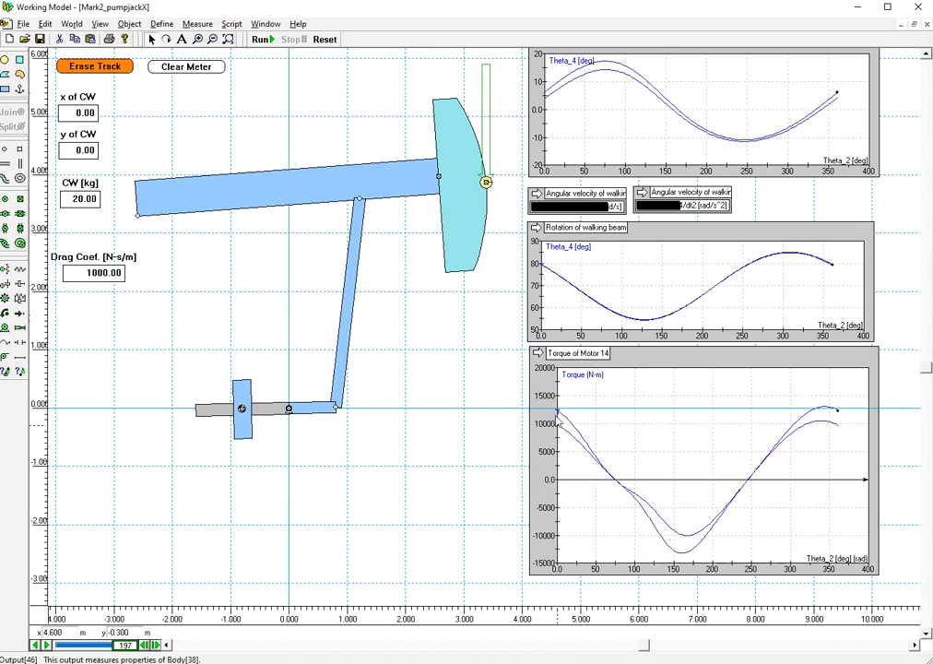
{"action": "left_click", "coordinate": [90, 272]}
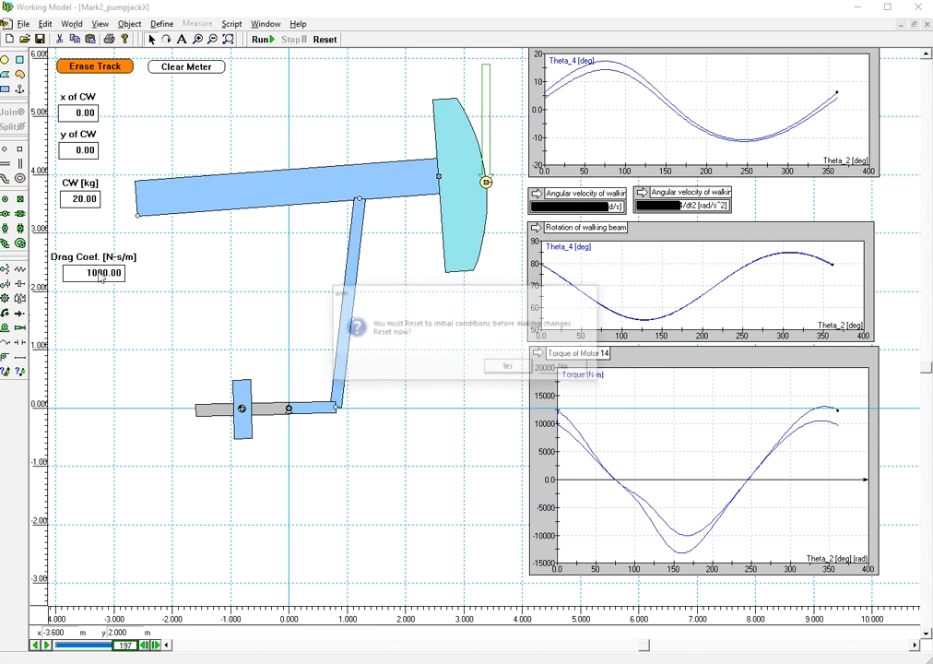
{"action": "left_click", "coordinate": [514, 366]}
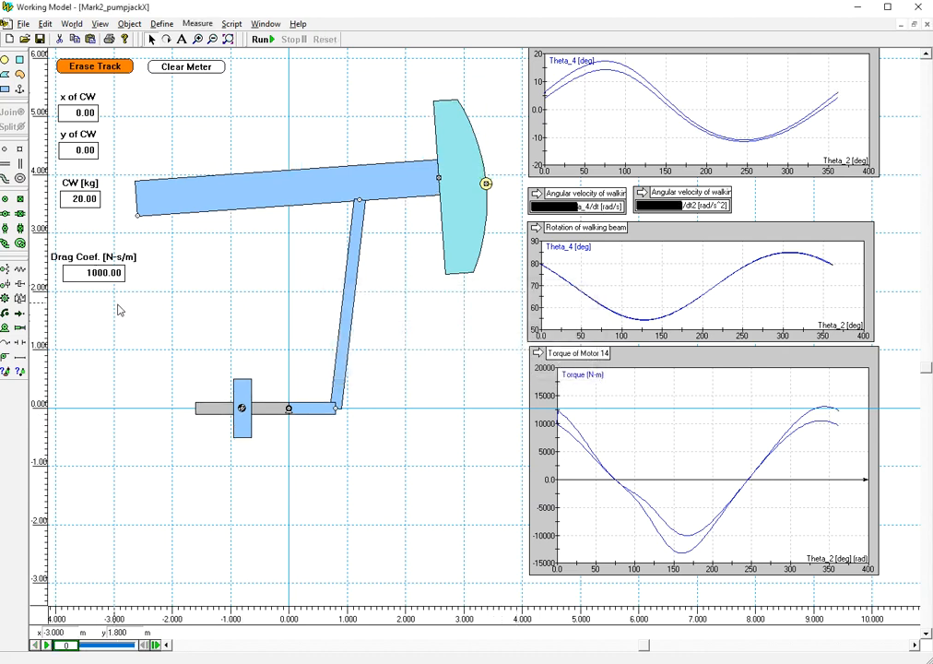
- Clear the meters, set the drag coefficient to 0, and run the simulation partway before stopping and resetting it
{"action": "left_click", "coordinate": [194, 66]}
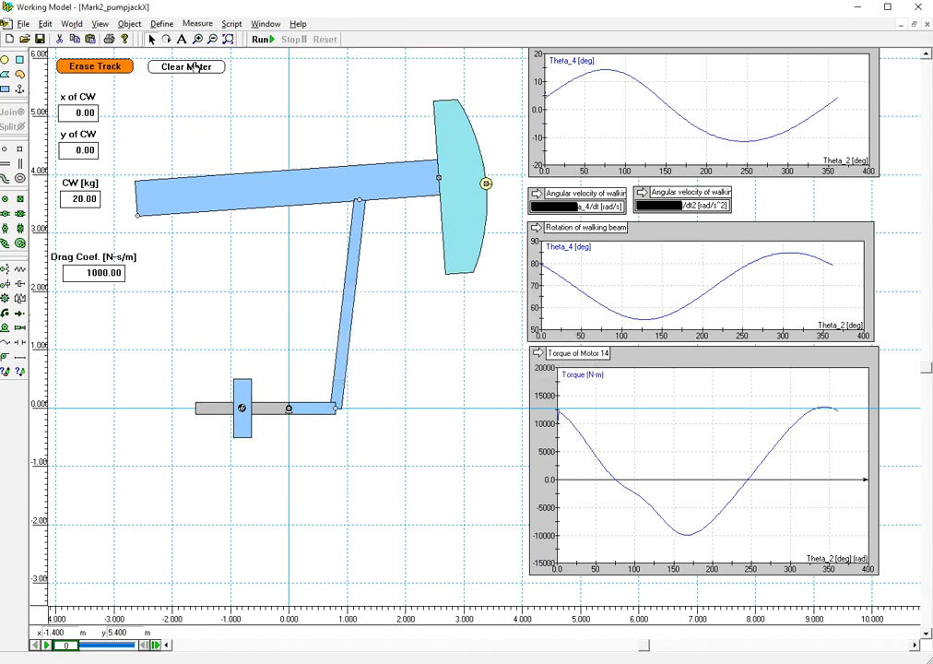
{"action": "left_click", "coordinate": [93, 271]}
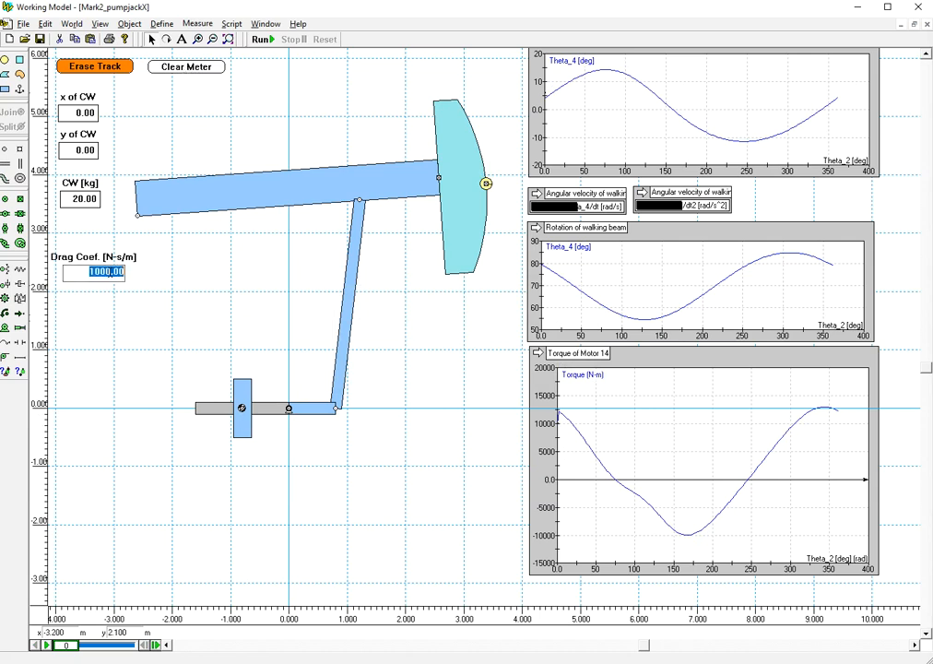
{"action": "type", "text": "0"}
{"action": "key", "text": "Return"}
{"action": "left_click", "coordinate": [262, 39]}
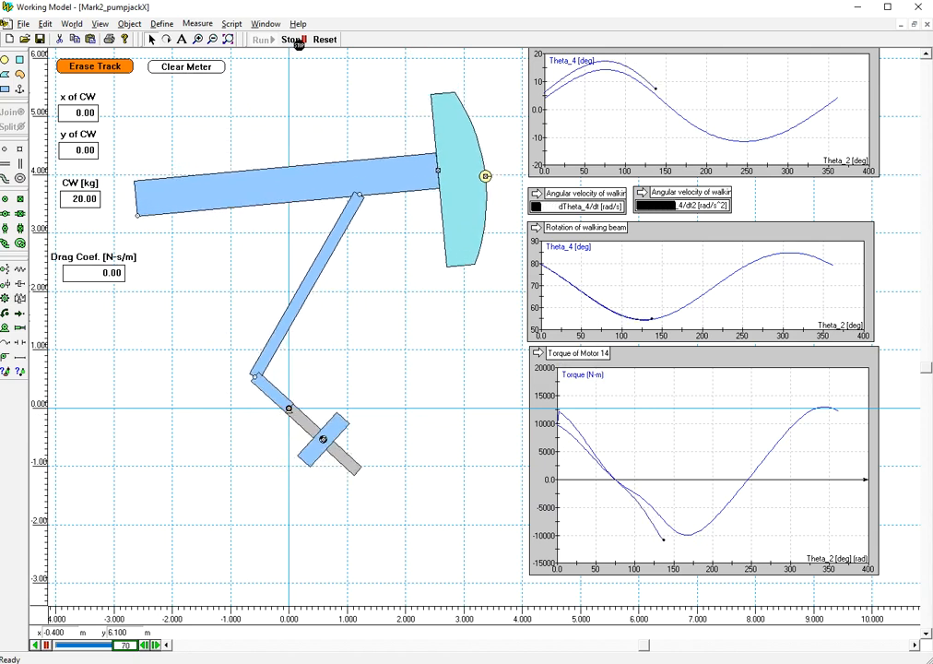
{"action": "left_click", "coordinate": [294, 39]}
{"action": "left_click", "coordinate": [324, 38]}
- Clear the earlier traces and run a full crank cycle without drag before resetting the simulation
{"action": "left_click", "coordinate": [194, 66]}
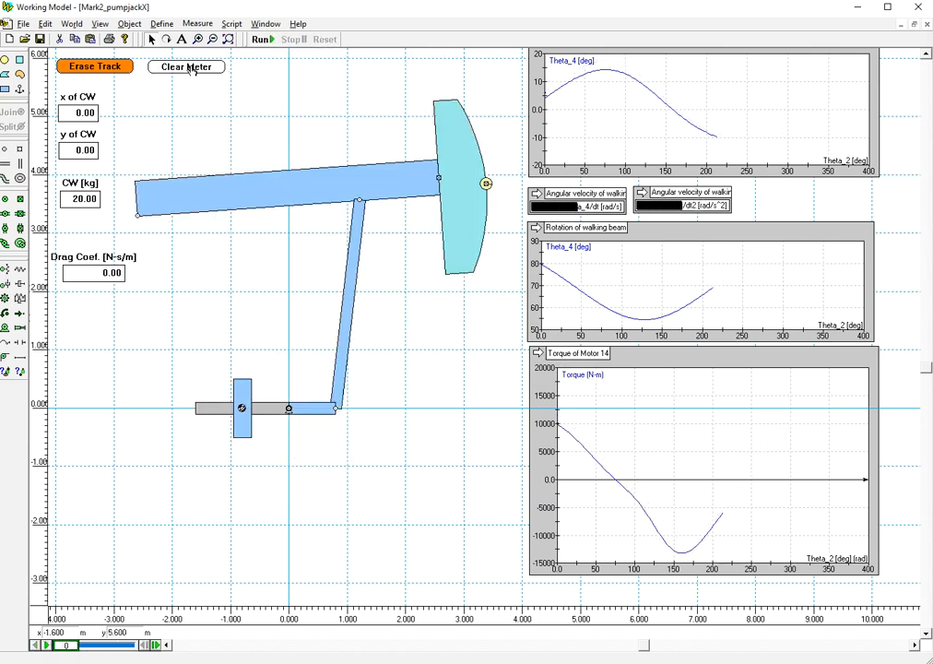
{"action": "left_click", "coordinate": [261, 40]}
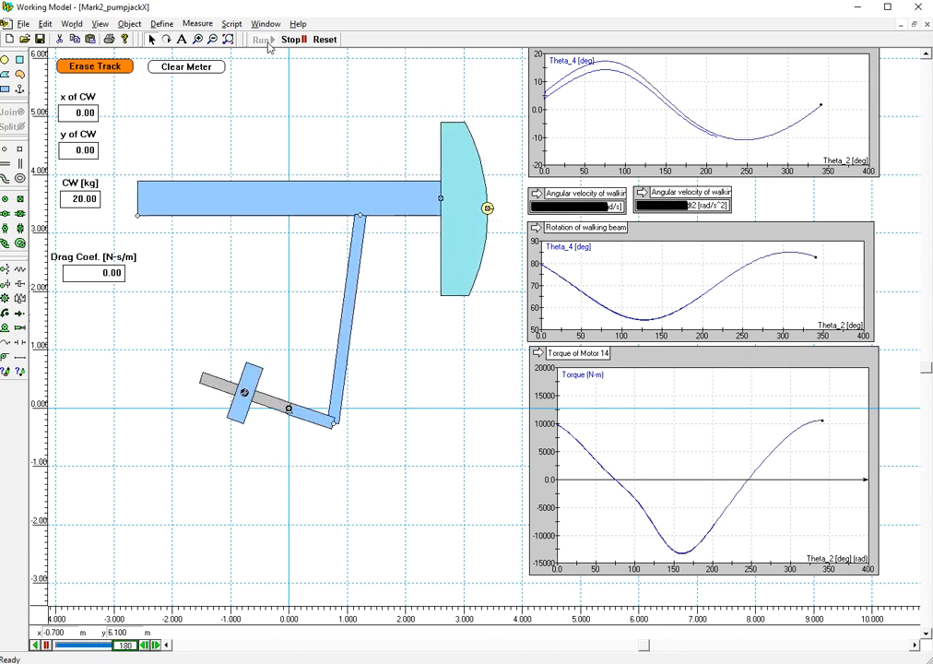
{"action": "left_click", "coordinate": [324, 39]}
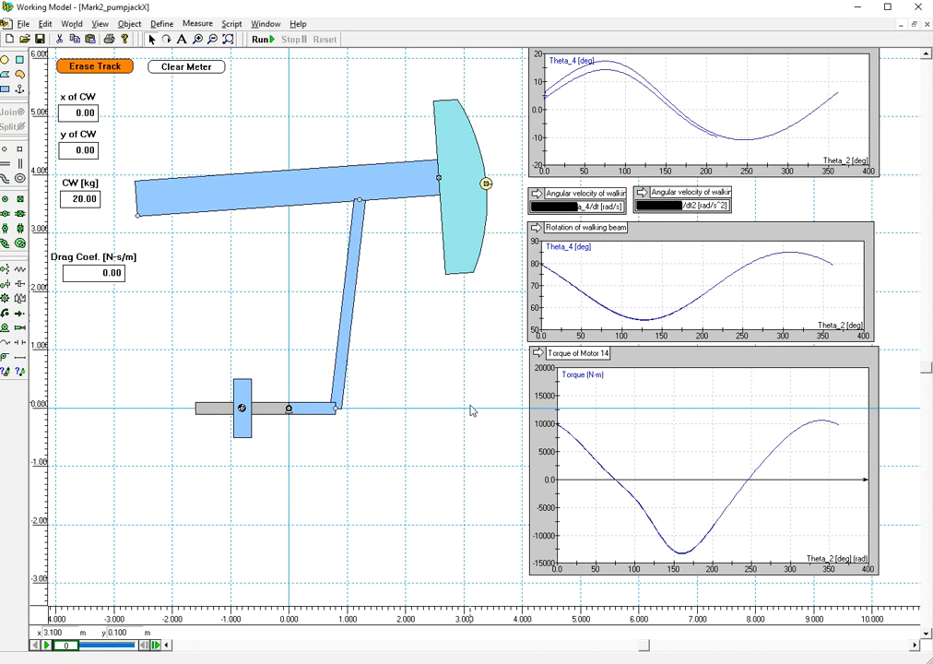
- Set the drag coefficient to 2000 and run a full crank cycle to overlay its torque curve
{"action": "left_click", "coordinate": [100, 271]}
{"action": "key", "text": "Return"}
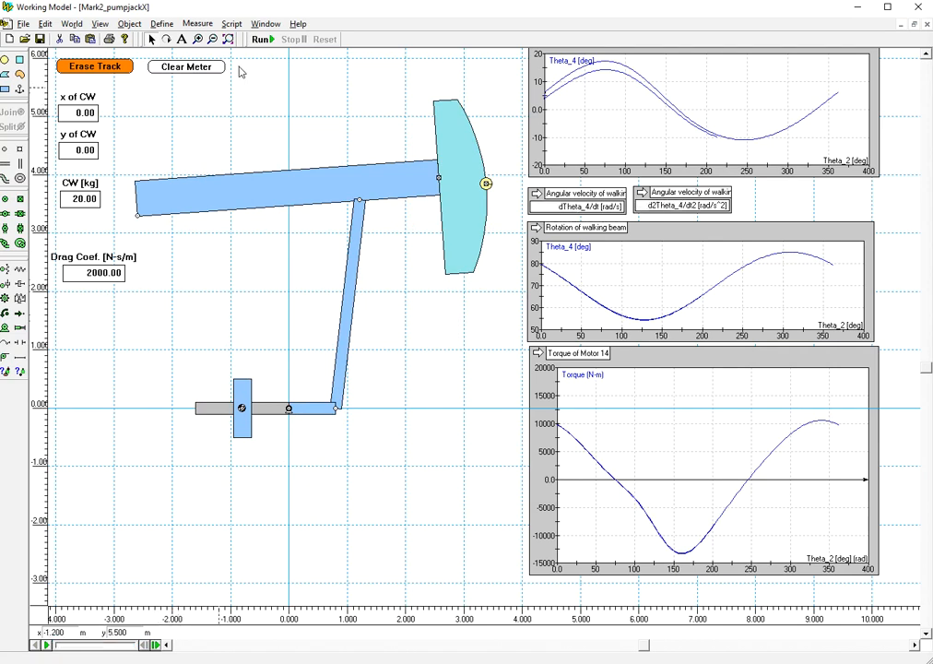
{"action": "left_click", "coordinate": [261, 40]}
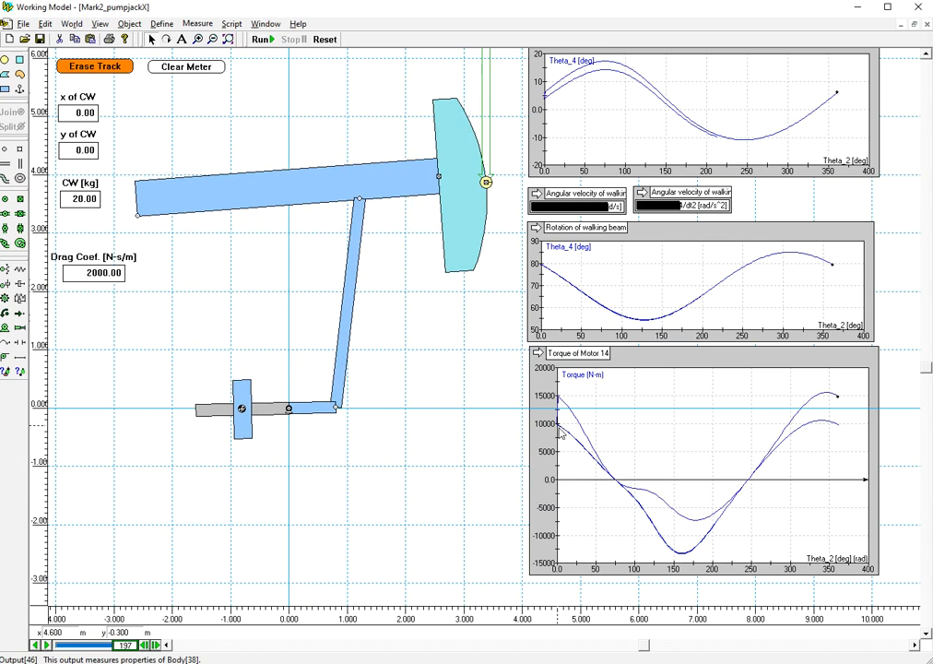
- Reset the simulation, set the drag coefficient to 0, and clear all traces from the meters
{"action": "left_click", "coordinate": [182, 71]}
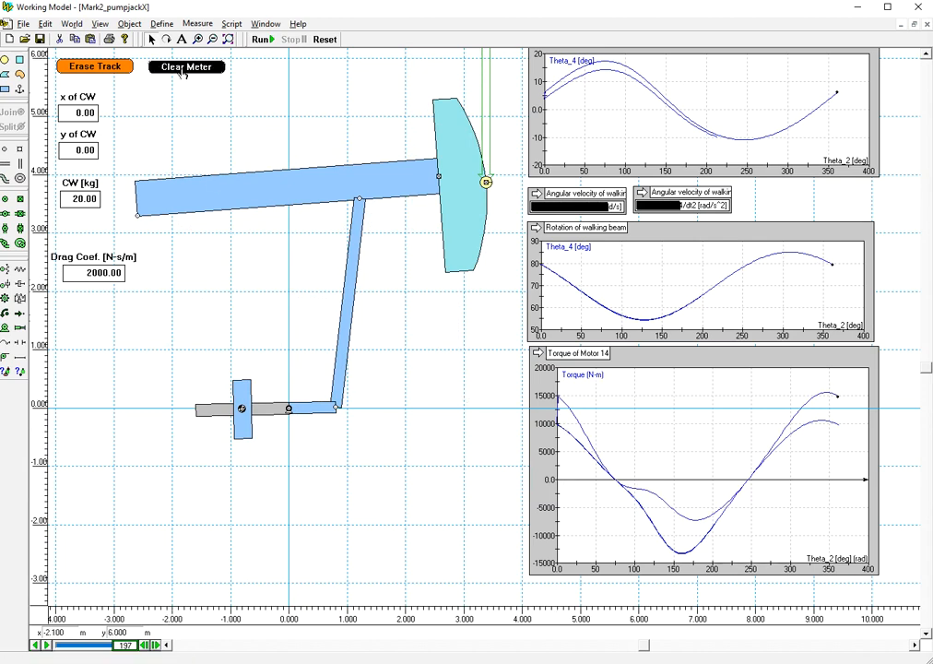
{"action": "left_click", "coordinate": [106, 274]}
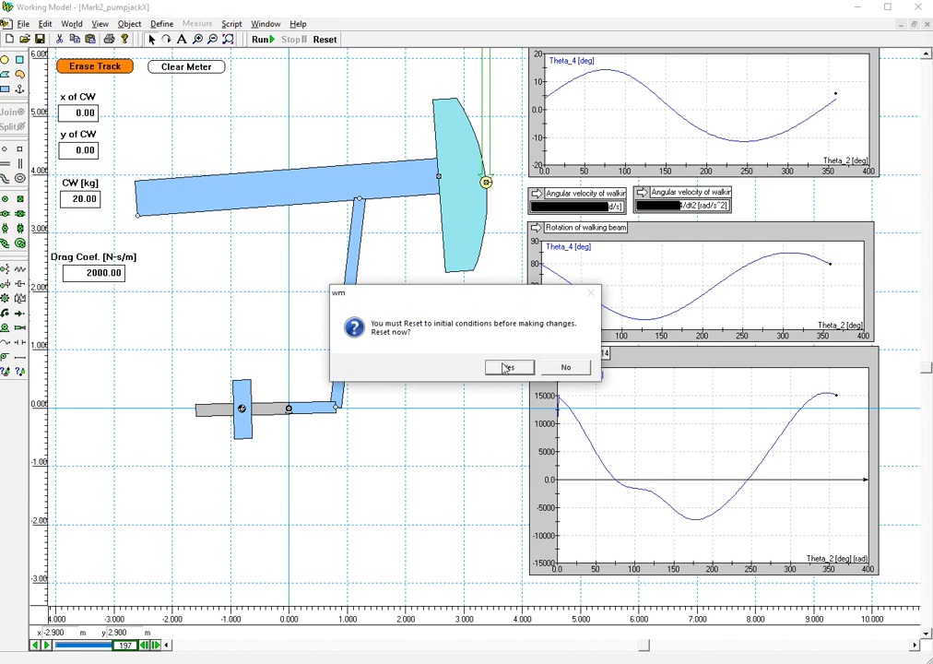
{"action": "left_click", "coordinate": [499, 366]}
{"action": "left_click", "coordinate": [92, 271]}
{"action": "type", "text": "0"}
{"action": "key", "text": "Return"}
{"action": "left_click", "coordinate": [211, 72]}
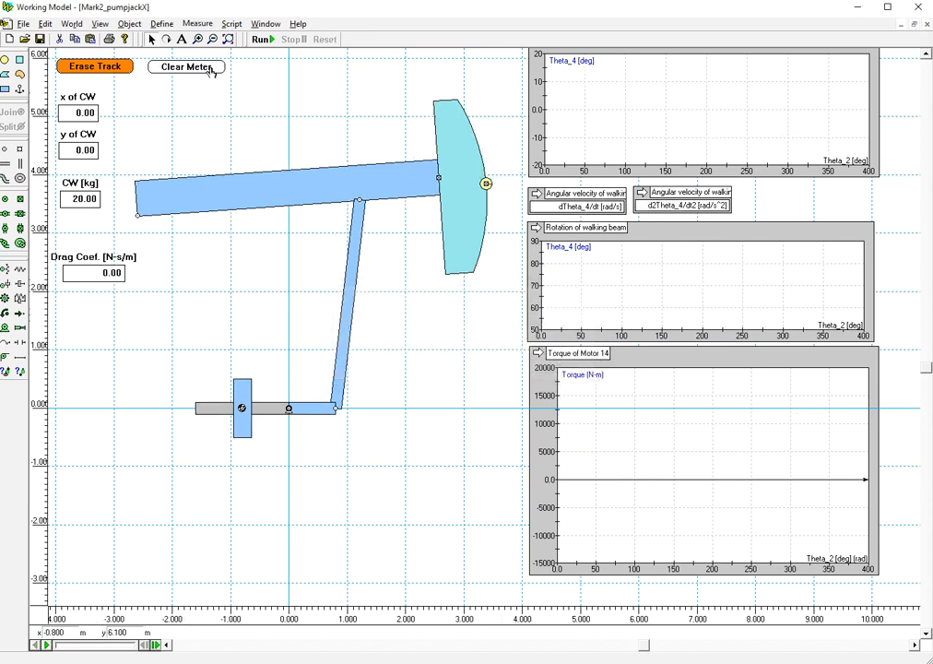
- Run a full crank cycle without drag to plot the baseline torque curve, and reset the simulation
{"action": "left_click", "coordinate": [261, 38]}
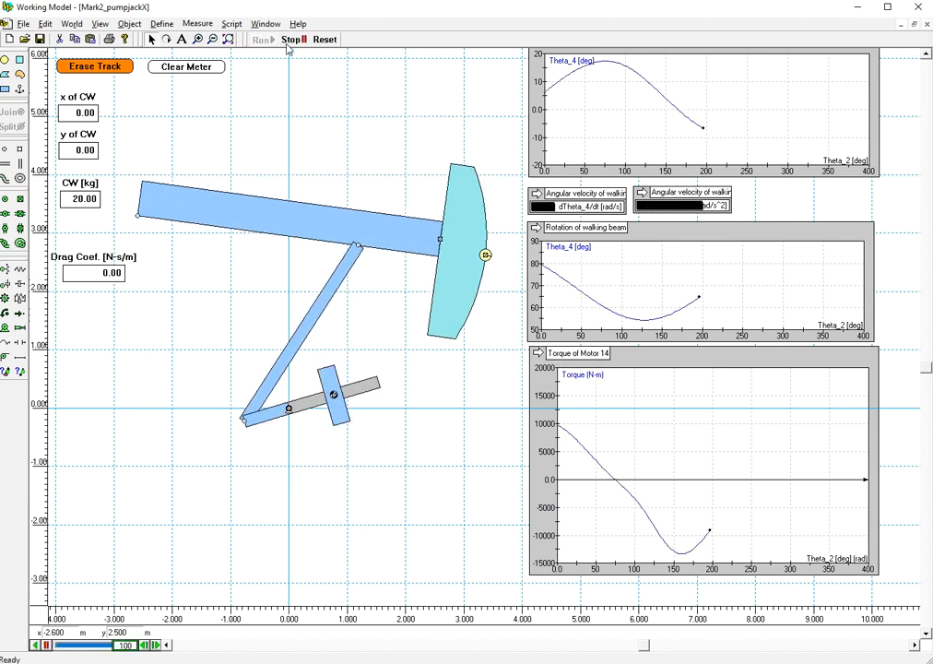
{"action": "left_click", "coordinate": [289, 41]}
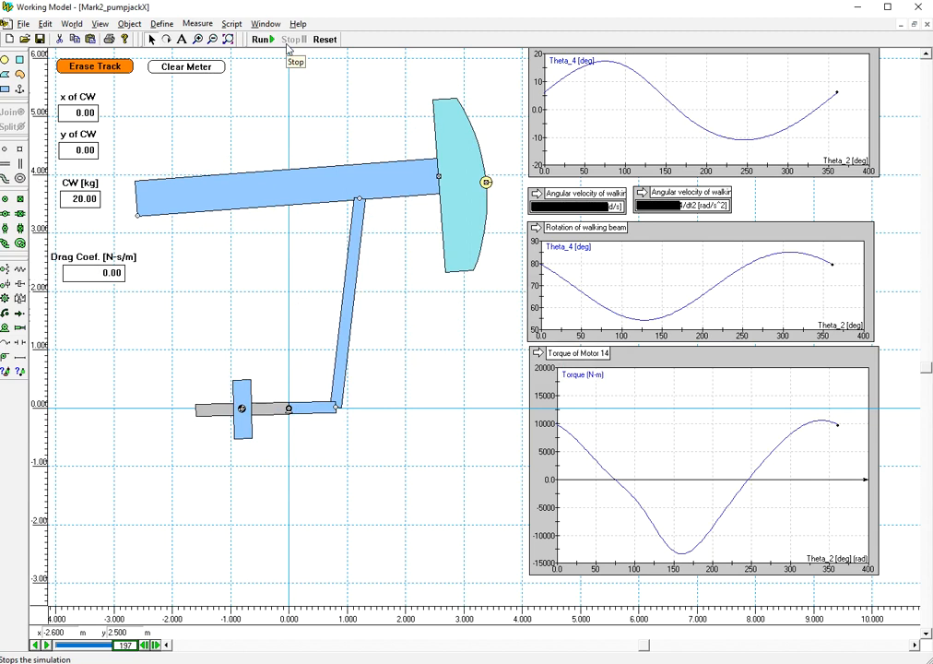
{"action": "left_click", "coordinate": [324, 38]}
- Set the drag coefficient to 1500 and run a full crank cycle over the baseline torque curve
{"action": "left_click", "coordinate": [92, 272]}
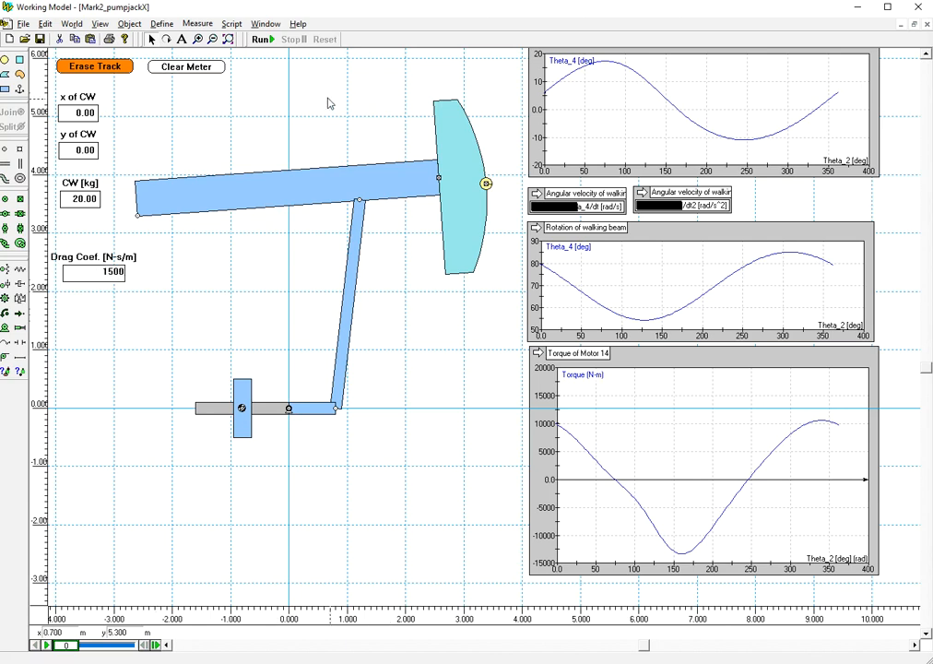
{"action": "key", "text": "Return"}
{"action": "left_click", "coordinate": [261, 39]}
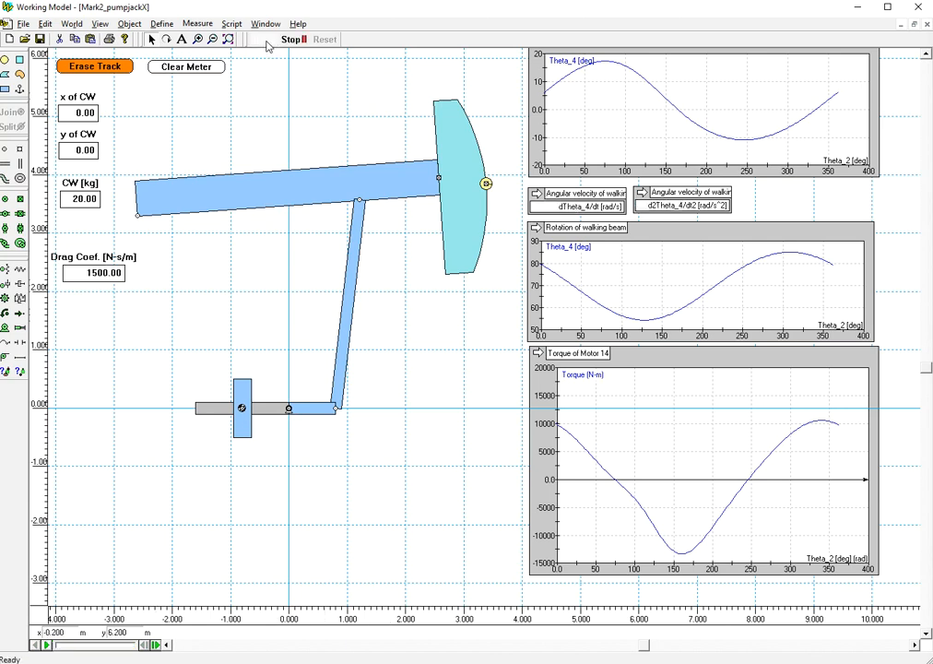
{"action": "left_click", "coordinate": [283, 553]}
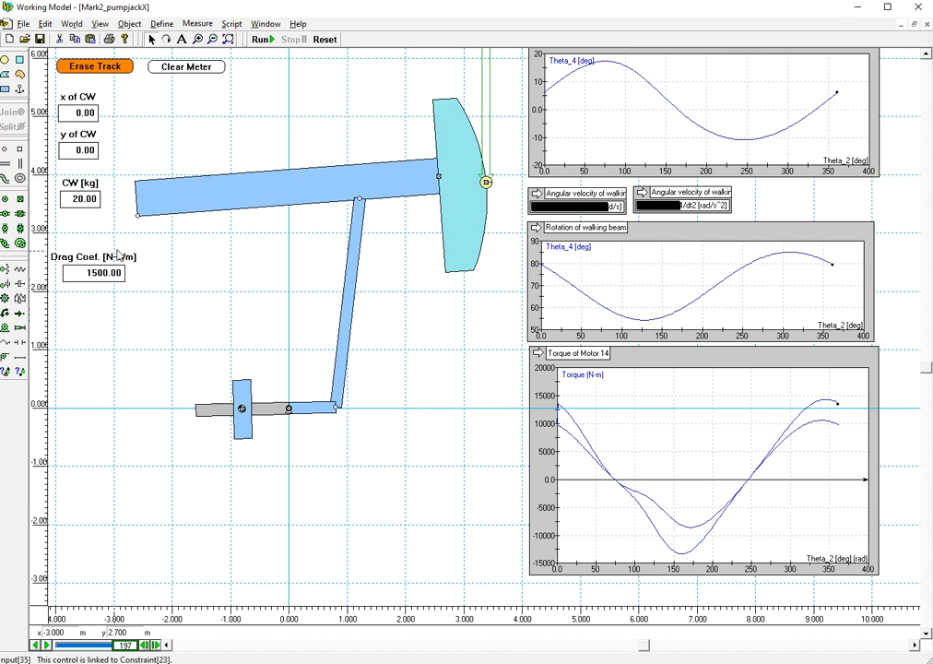
- Reset the simulation, clear the meters, and return the drag coefficient to 0
{"action": "left_click", "coordinate": [83, 200]}
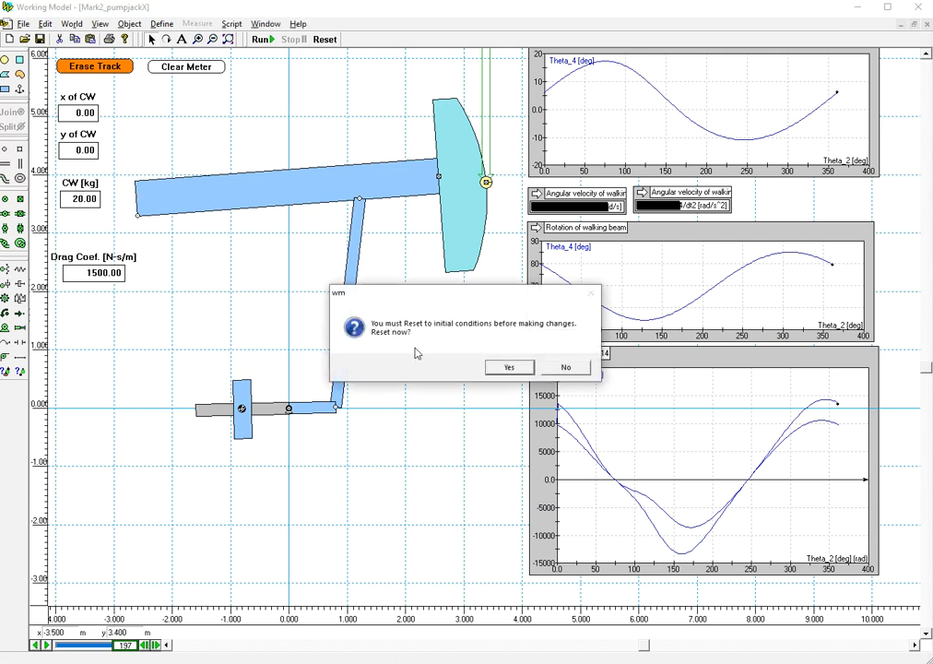
{"action": "left_click", "coordinate": [508, 367]}
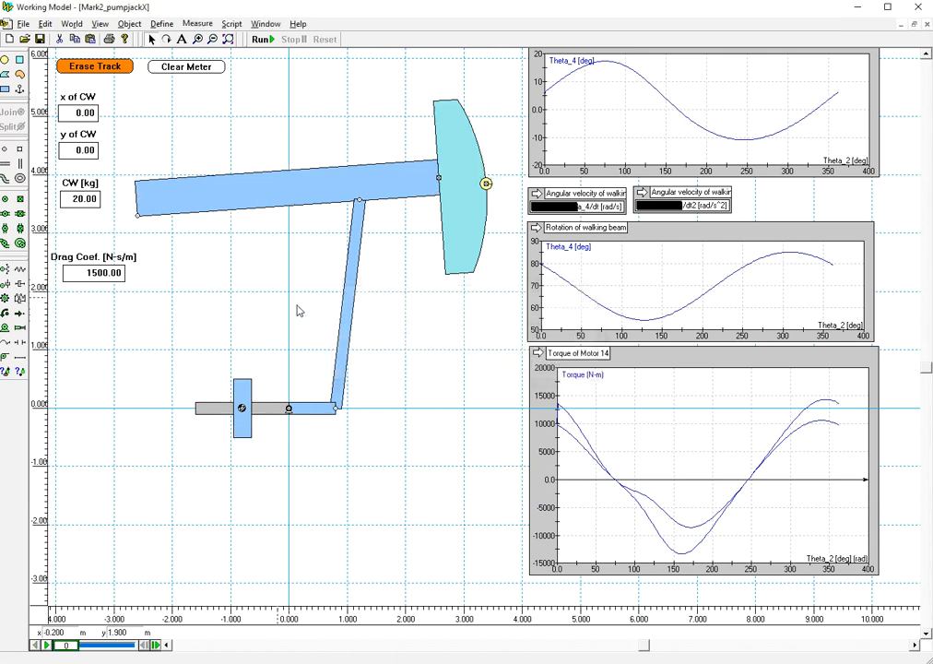
{"action": "left_click", "coordinate": [187, 68]}
{"action": "left_click", "coordinate": [115, 272]}
{"action": "type", "text": "0"}
{"action": "key", "text": "Return"}
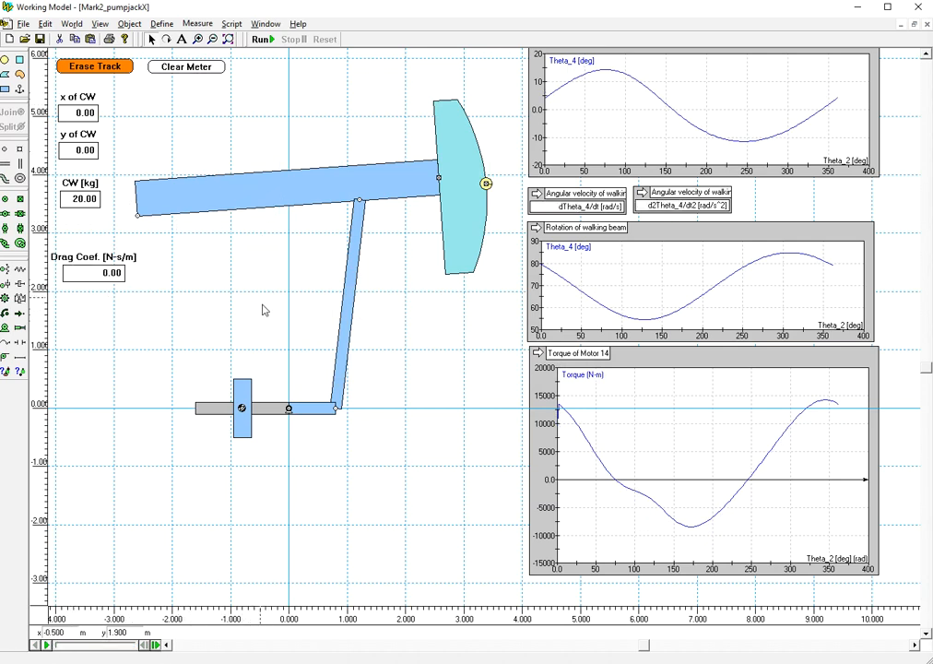
- Check the masses of the horsehead, the circular load on its curved face, the walking beam, and the crank
{"action": "double_click", "coordinate": [460, 230]}
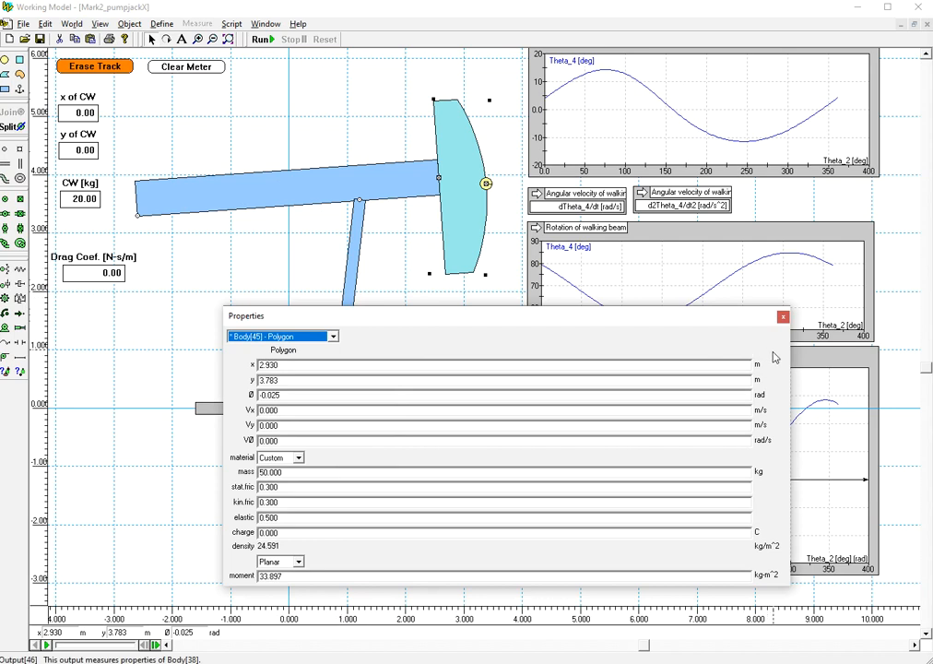
{"action": "left_click", "coordinate": [783, 317]}
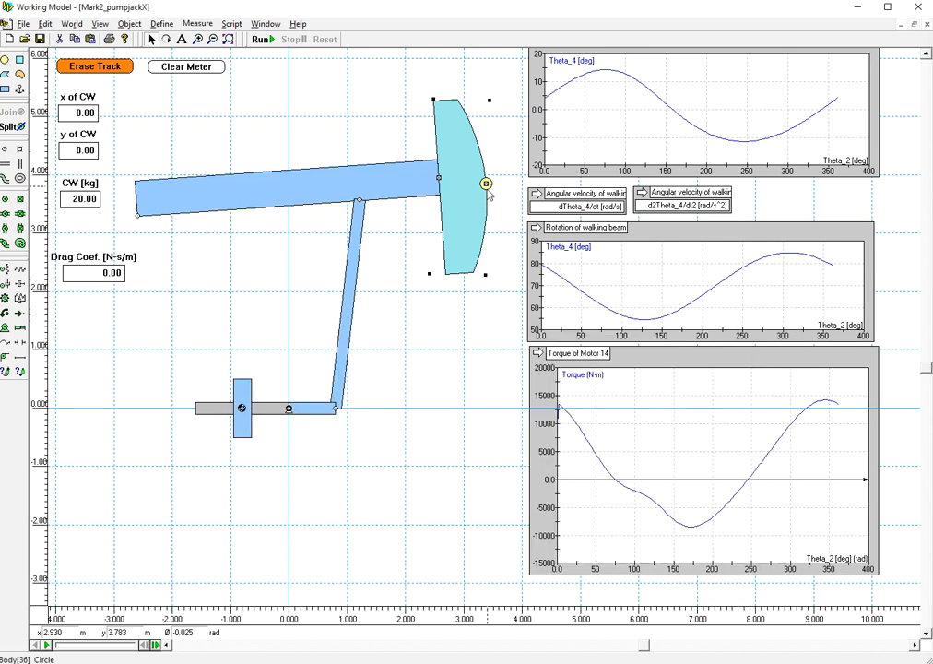
{"action": "double_click", "coordinate": [486, 185]}
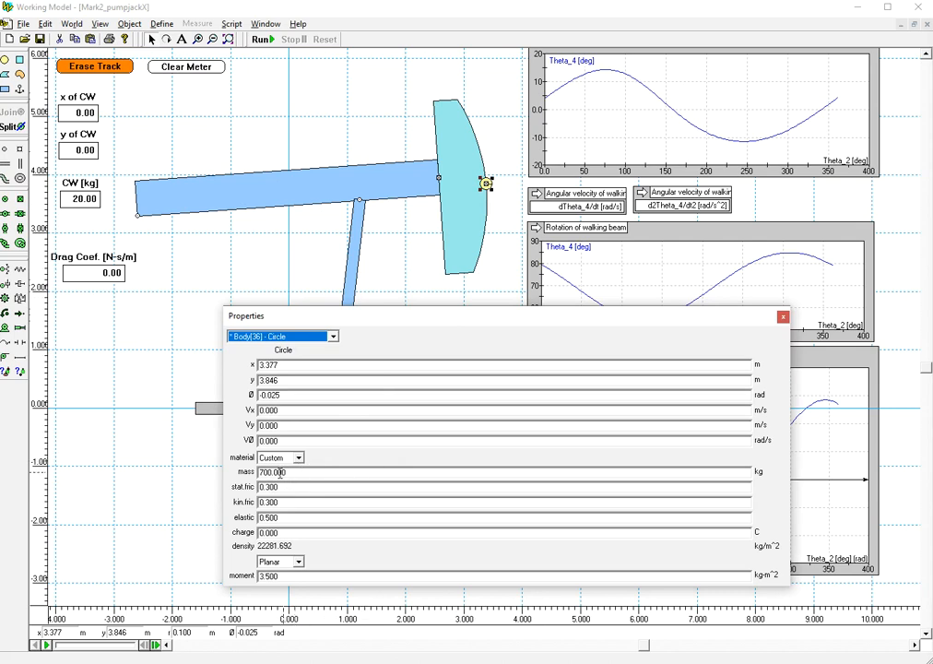
{"action": "left_click", "coordinate": [783, 316]}
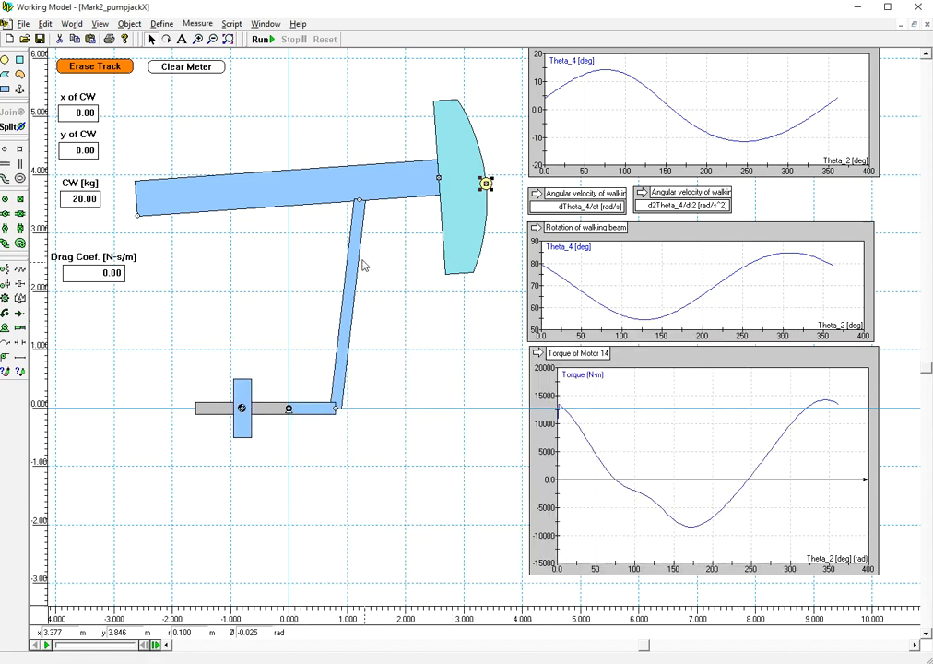
{"action": "double_click", "coordinate": [229, 189]}
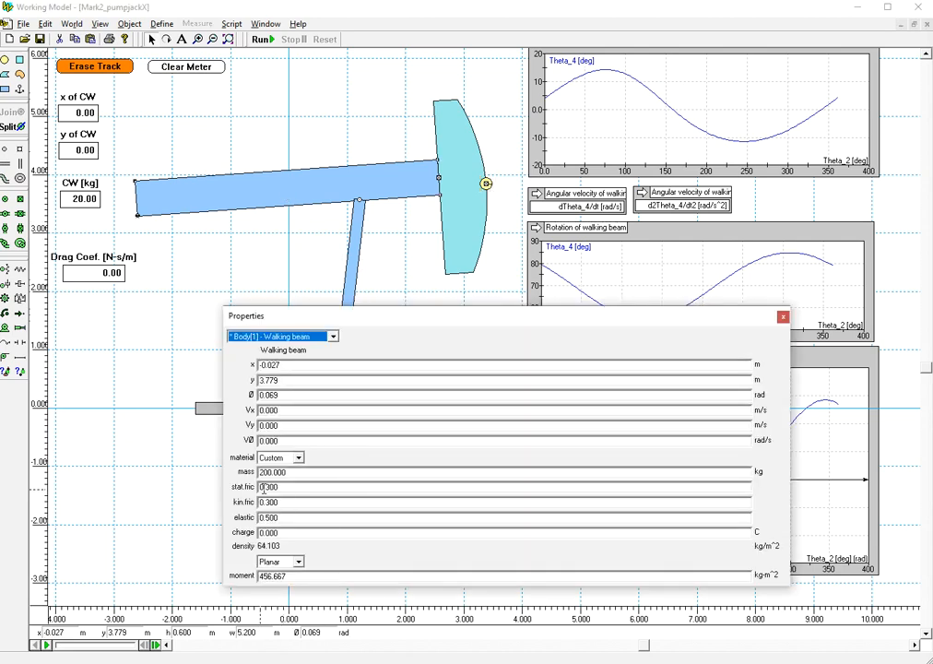
{"action": "left_click", "coordinate": [782, 318]}
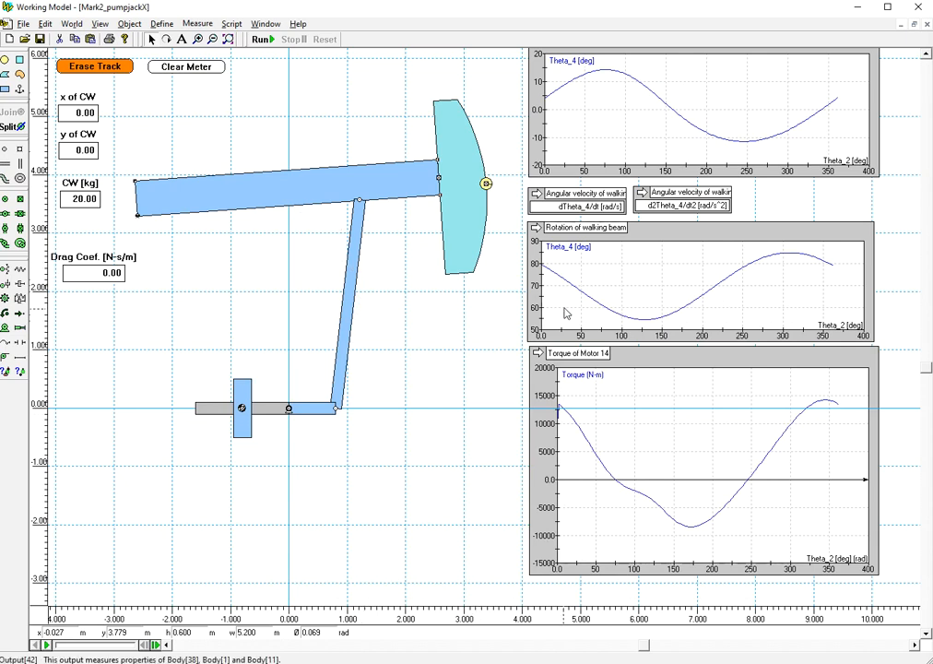
{"action": "double_click", "coordinate": [317, 409]}
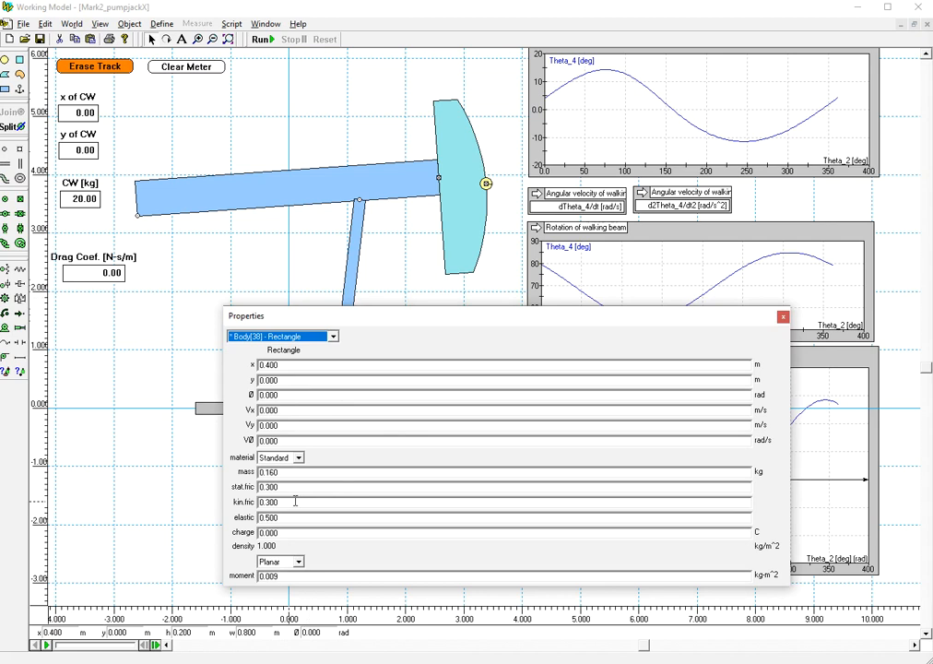
{"action": "left_click_drag", "start_coordinate": [300, 475], "coordinate": [214, 476]}
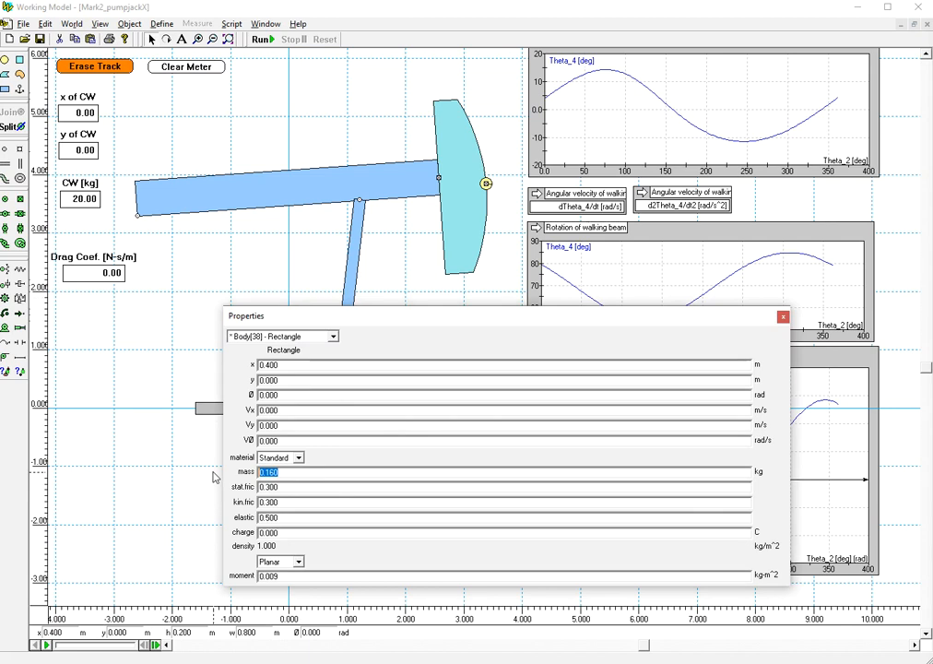
{"action": "left_click", "coordinate": [783, 316]}
- Set the mass of the grey counterweight arm to 40 kg
{"action": "double_click", "coordinate": [221, 413]}
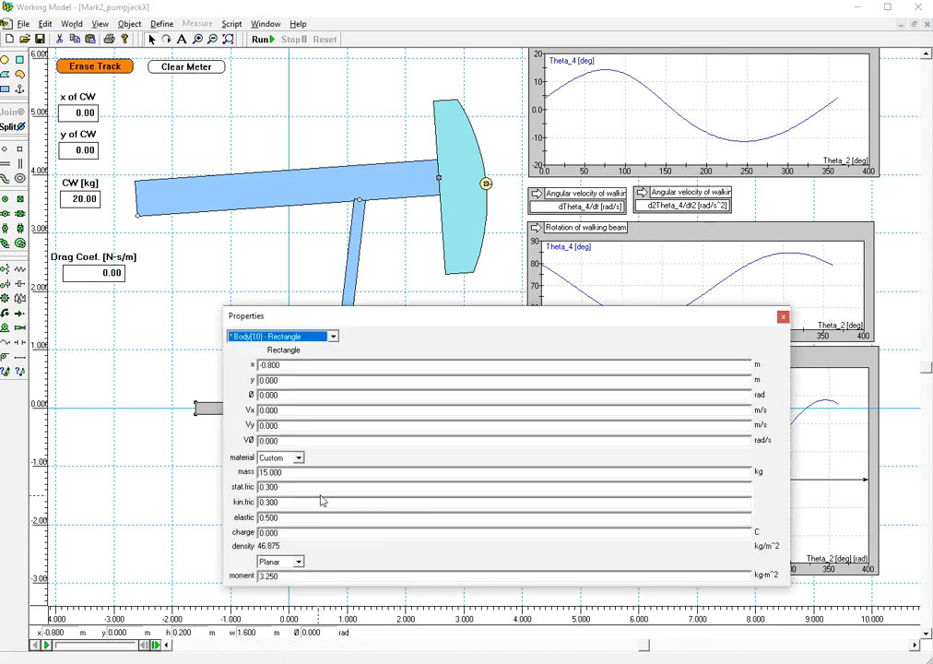
{"action": "left_click", "coordinate": [295, 473]}
{"action": "left_click_drag", "start_coordinate": [295, 473], "coordinate": [220, 466]}
{"action": "type", "text": "40"}
{"action": "left_click", "coordinate": [782, 318]}
- Review the mass properties of the horsehead and the walking beam
{"action": "double_click", "coordinate": [475, 242]}
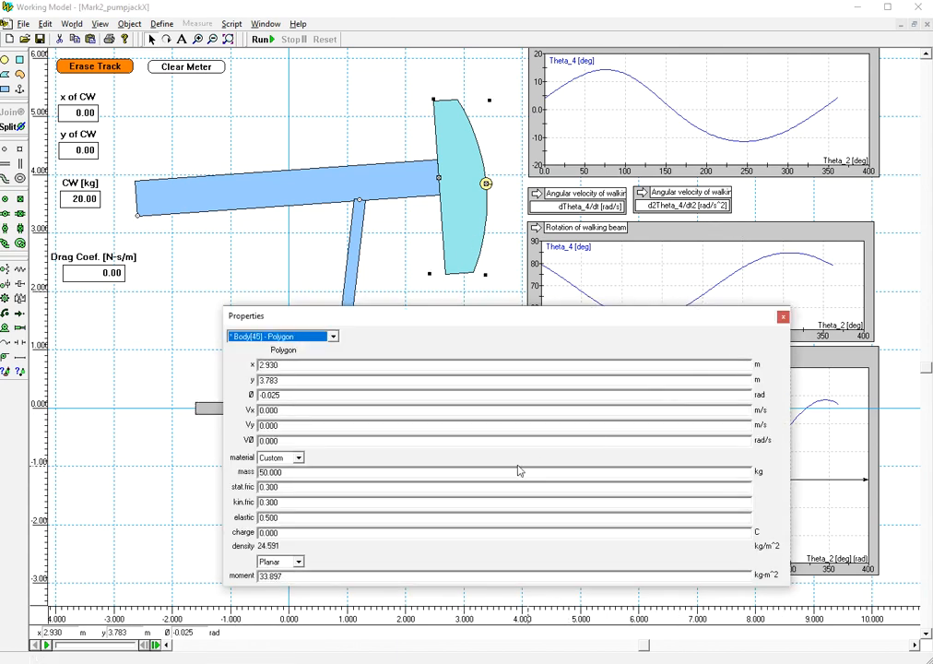
{"action": "left_click", "coordinate": [274, 204]}
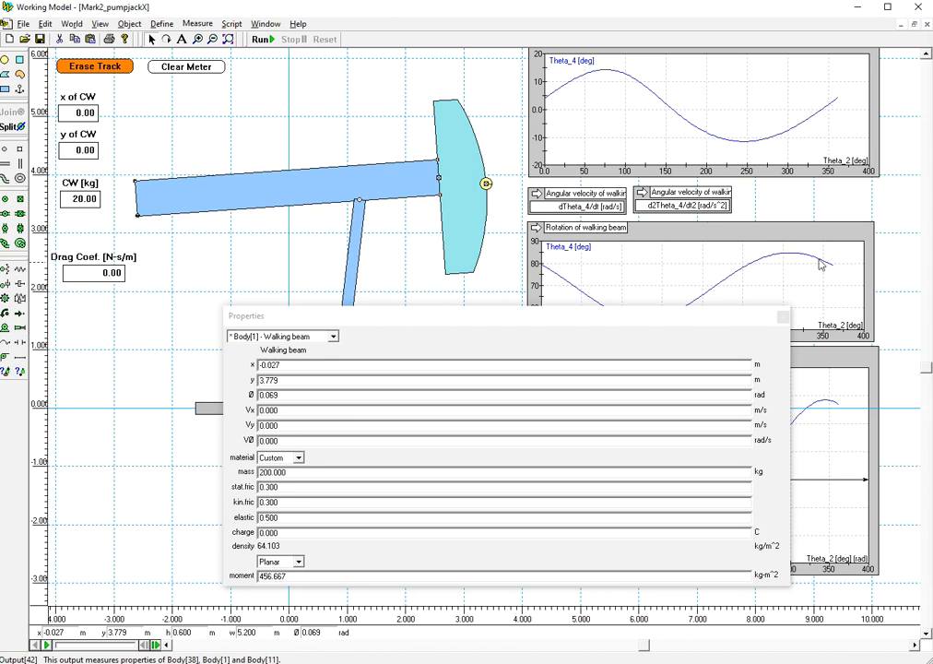
{"action": "left_click", "coordinate": [782, 317]}
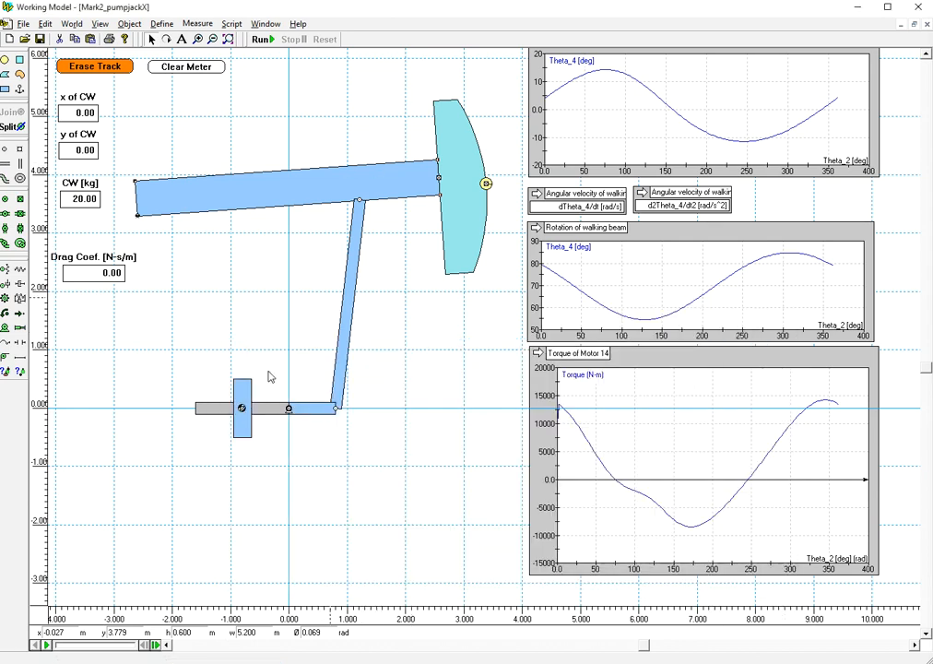
{"action": "double_click", "coordinate": [81, 198]}
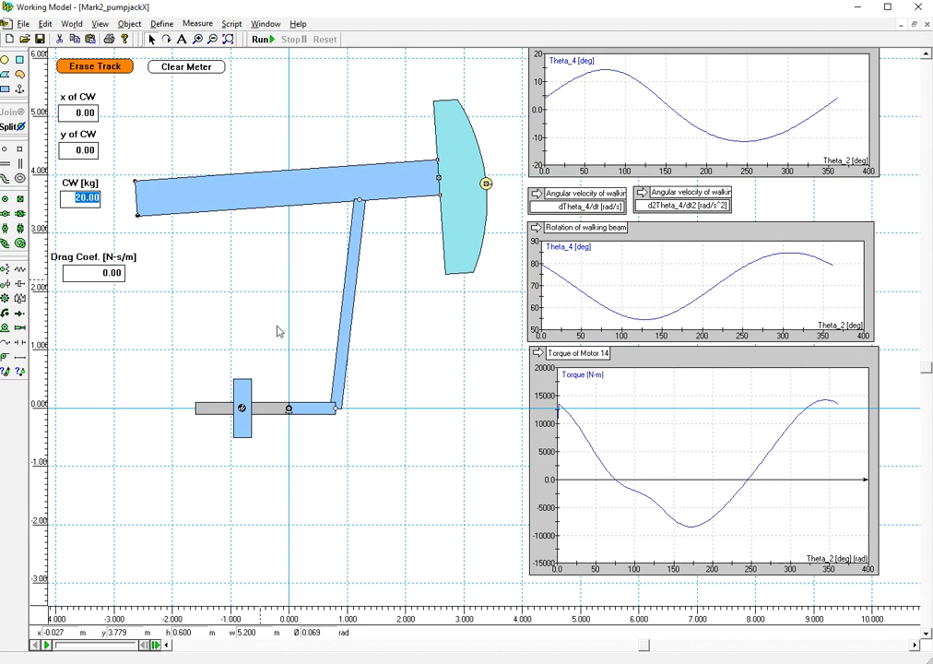
- Set the mass of the grey counterweight arm to 0.1 kg
{"action": "double_click", "coordinate": [217, 409]}
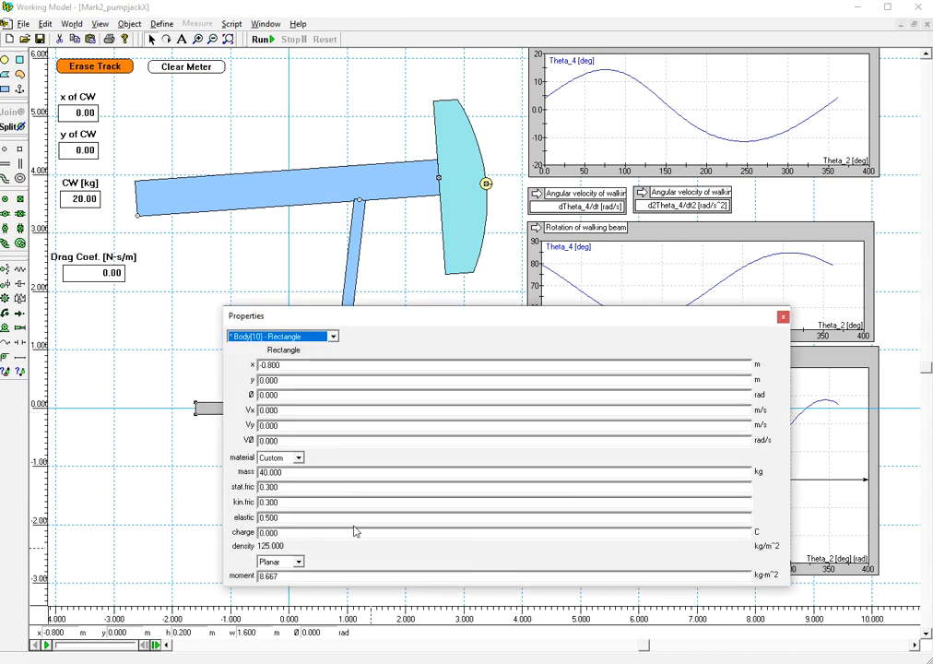
{"action": "double_click", "coordinate": [293, 472]}
{"action": "key", "text": "BackSpace"}
{"action": "type", "text": ".1"}
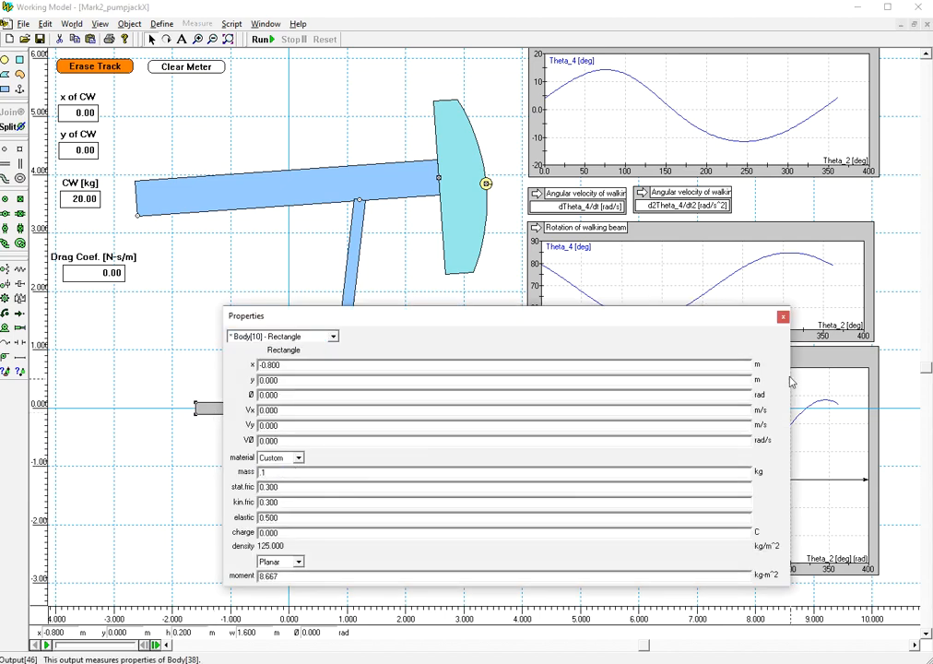
{"action": "left_click", "coordinate": [782, 317]}
- Set the counterweight (CW) mass to 0.01 kg
{"action": "double_click", "coordinate": [69, 195]}
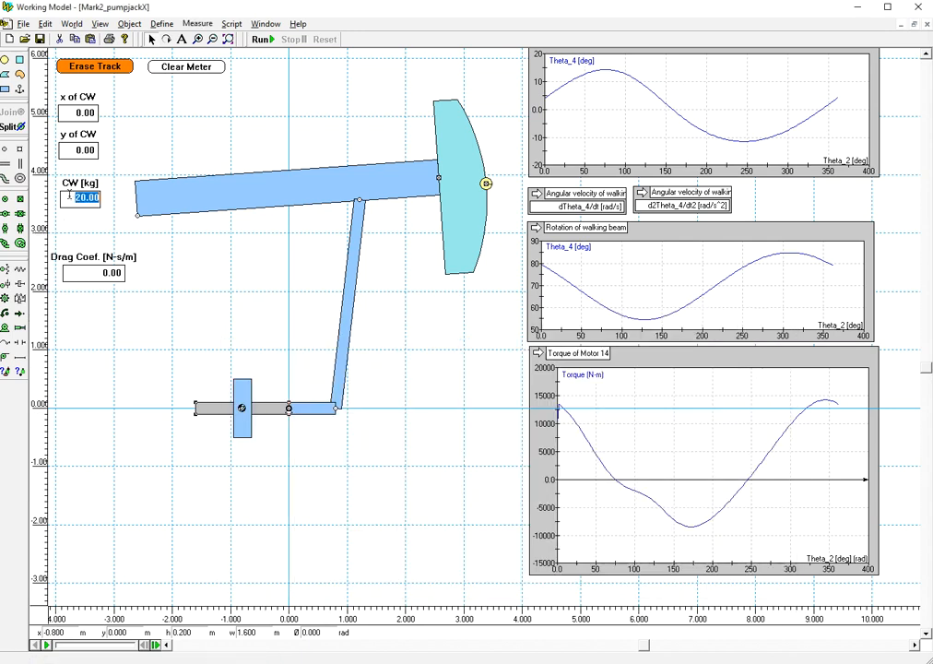
{"action": "key", "text": "BackSpace"}
{"action": "type", "text": ".01"}
{"action": "left_click", "coordinate": [204, 281]}
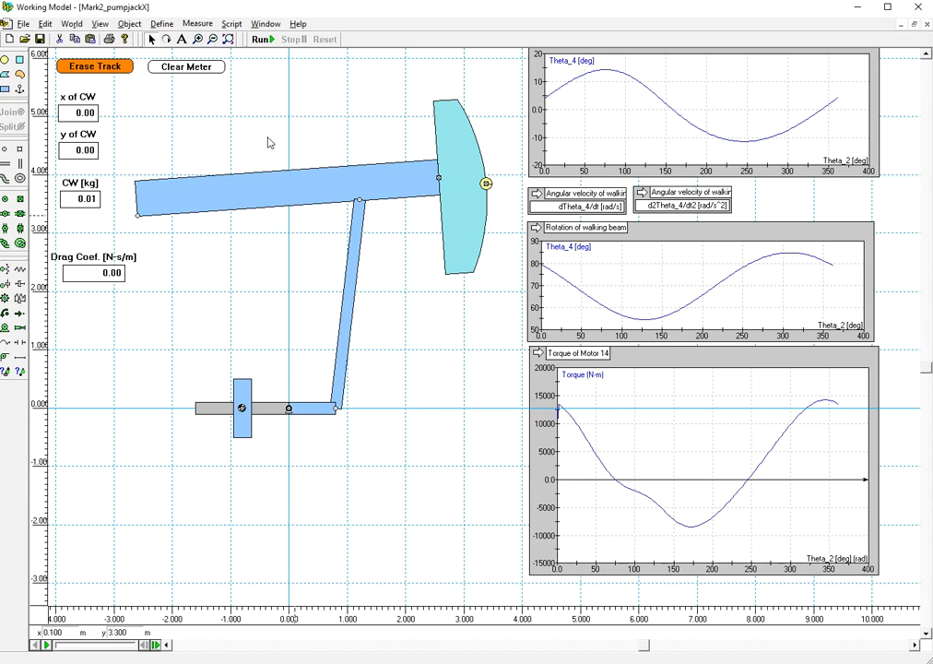
- Clear the meters, run a full crank cycle with the negligible counterweight and no drag, and reset the simulation
{"action": "left_click", "coordinate": [187, 68]}
{"action": "left_click", "coordinate": [260, 41]}
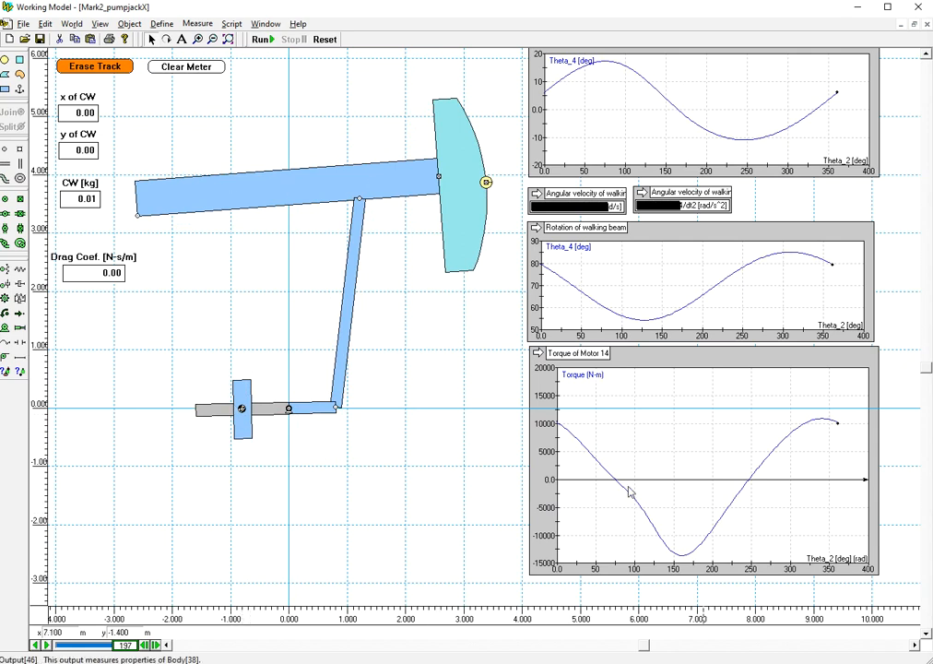
{"action": "left_click", "coordinate": [324, 40]}
- Set the drag coefficient to 1500 and run a full crank cycle with the negligible counterweight
{"action": "left_click", "coordinate": [101, 273]}
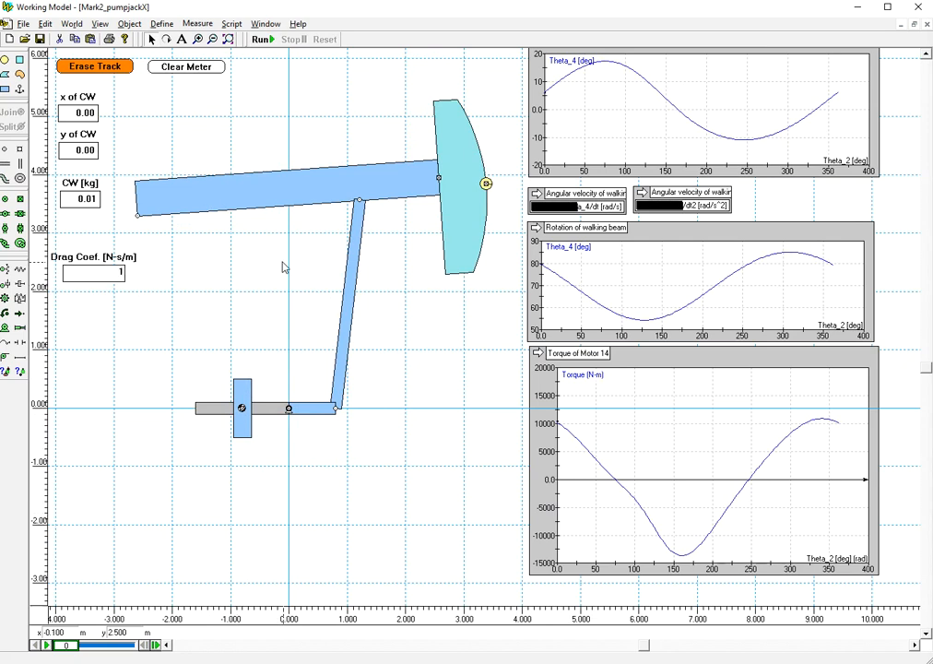
{"action": "left_click", "coordinate": [261, 40]}
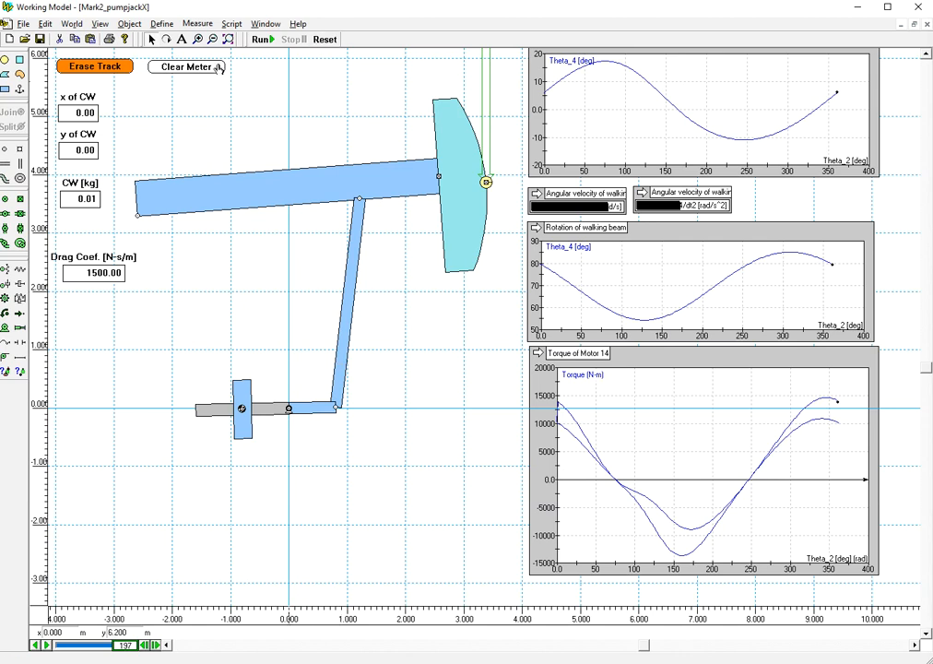
- Clear the meters, set the counterweight (CW) mass to 100 kg, and run a full crank cycle
{"action": "left_click", "coordinate": [187, 67]}
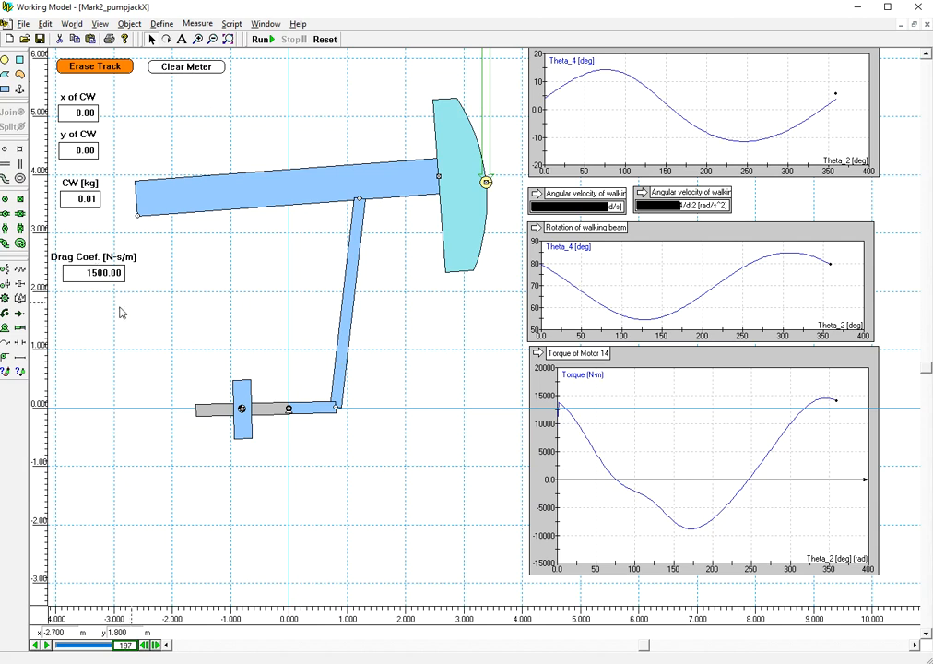
{"action": "left_click", "coordinate": [82, 201]}
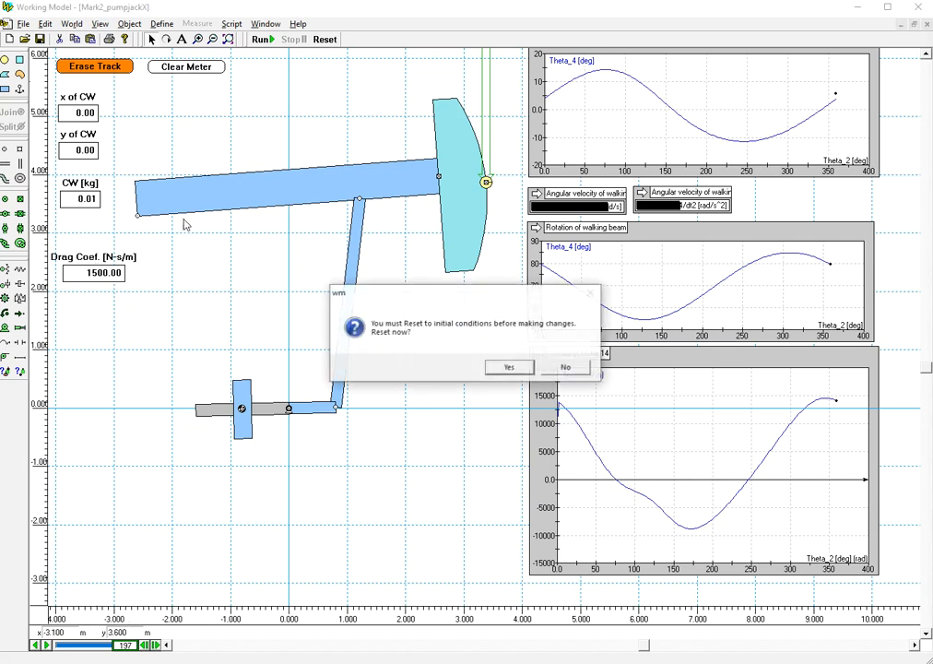
{"action": "left_click", "coordinate": [513, 367]}
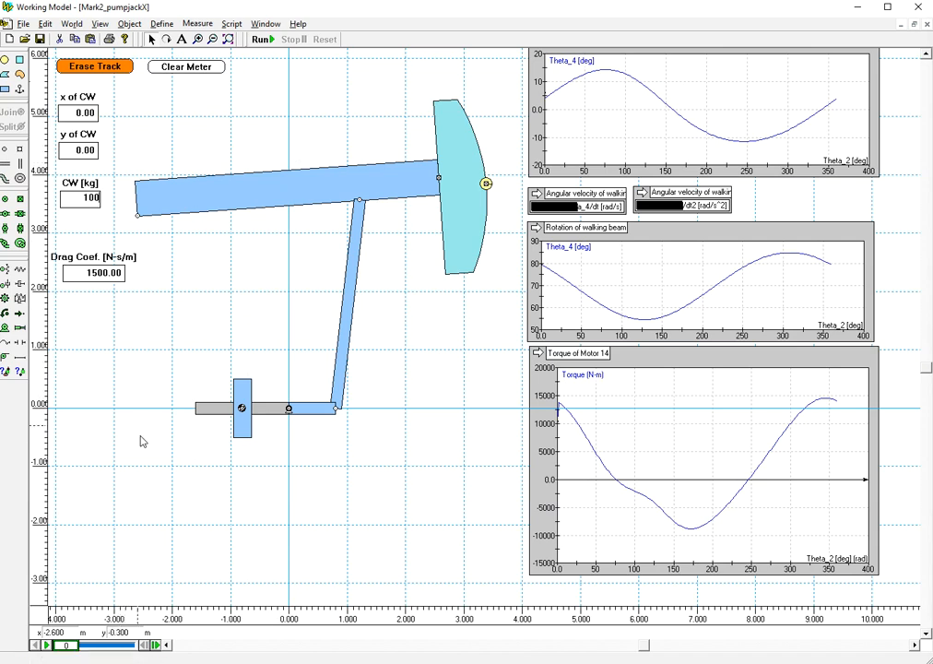
{"action": "left_click", "coordinate": [114, 494]}
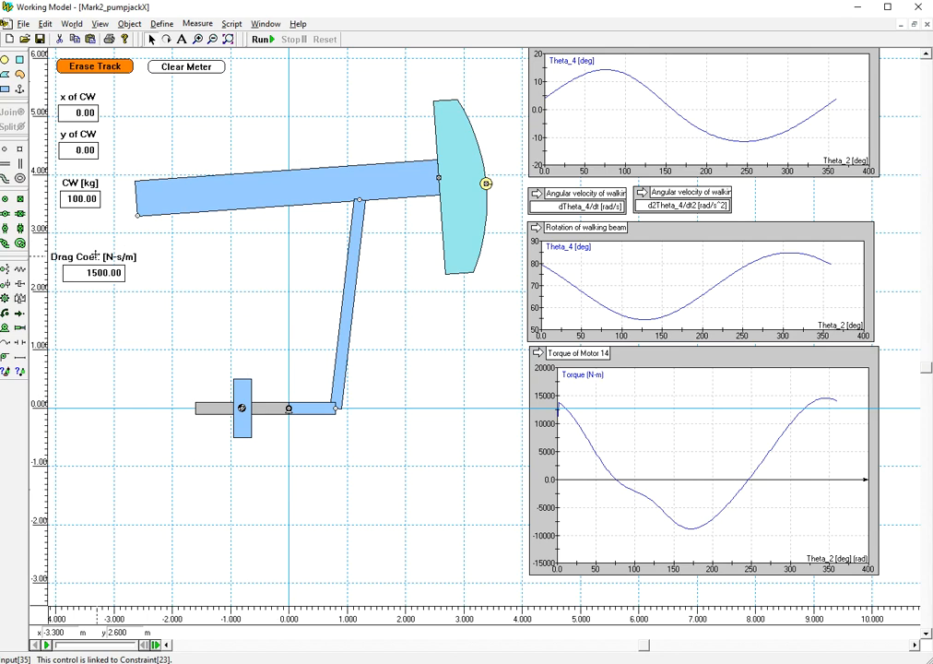
{"action": "left_click", "coordinate": [262, 39]}
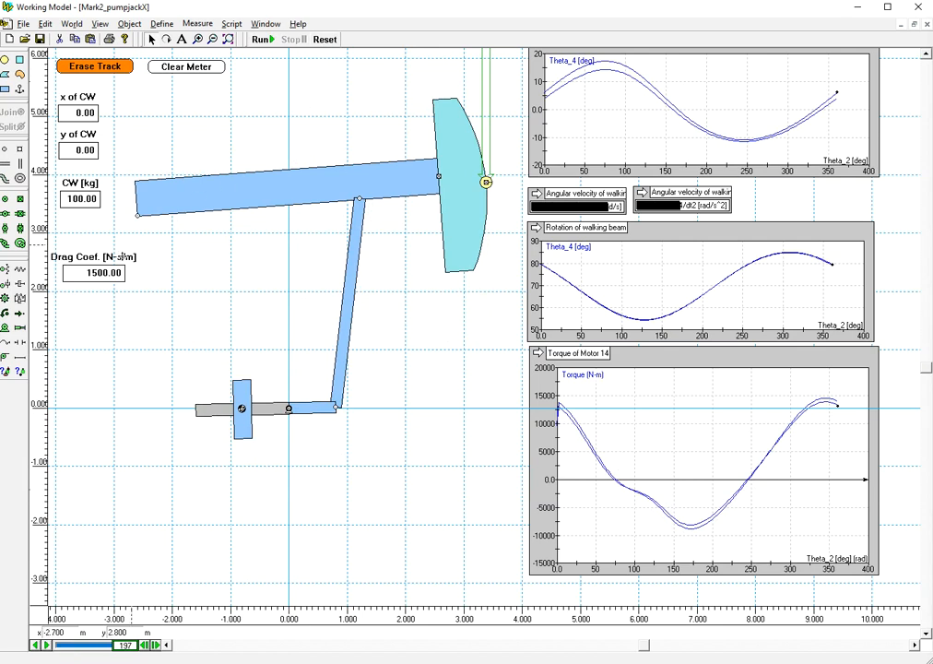
- Reset the simulation, set x of CW to -0.80, and run a full crank cycle with the 100 kg counterweight
{"action": "left_click", "coordinate": [75, 199]}
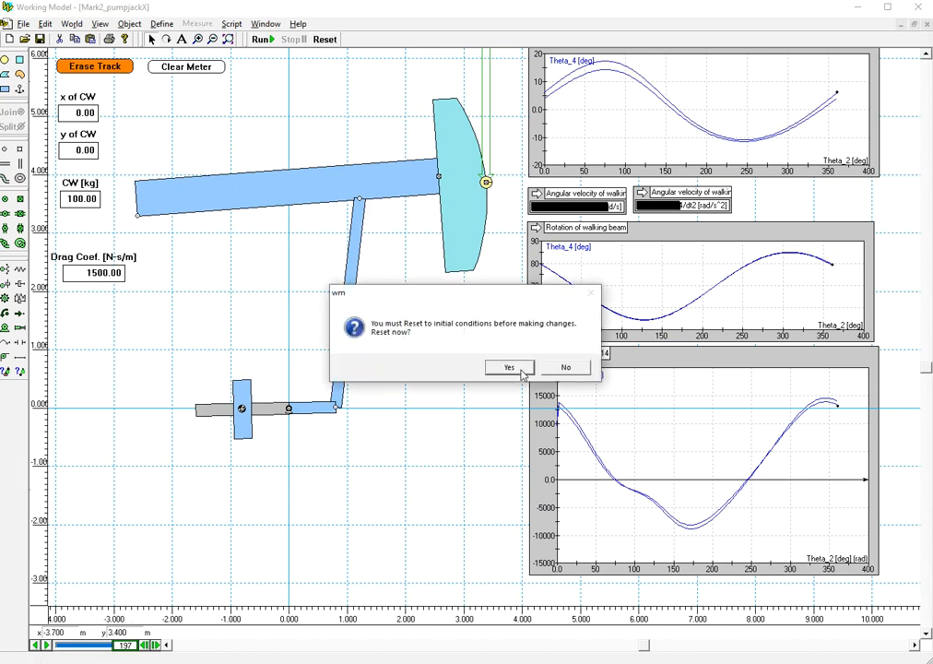
{"action": "left_click", "coordinate": [522, 371]}
{"action": "left_click", "coordinate": [69, 198]}
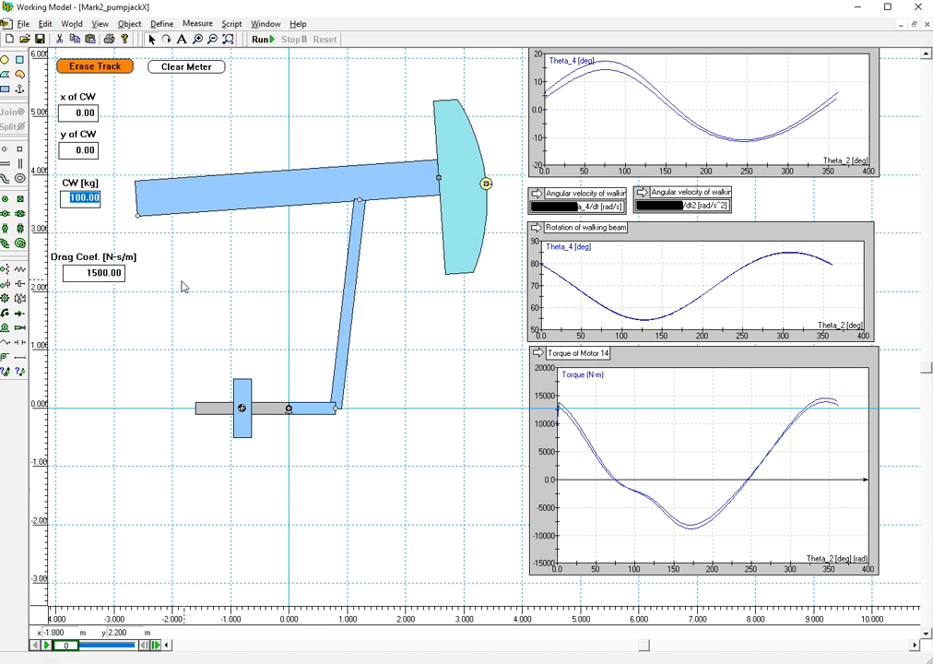
{"action": "left_click", "coordinate": [151, 141]}
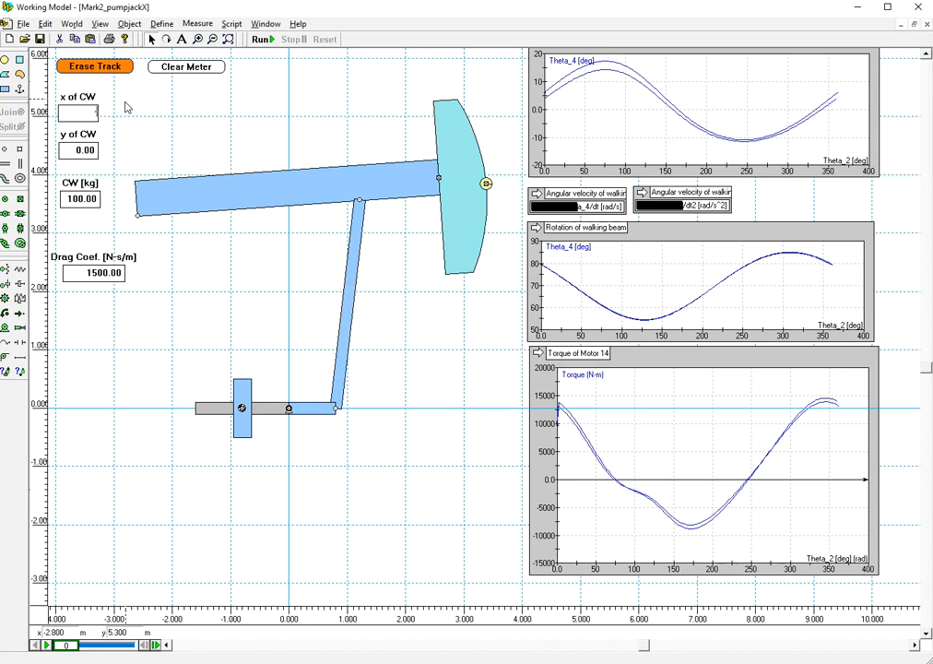
{"action": "key", "text": "Return"}
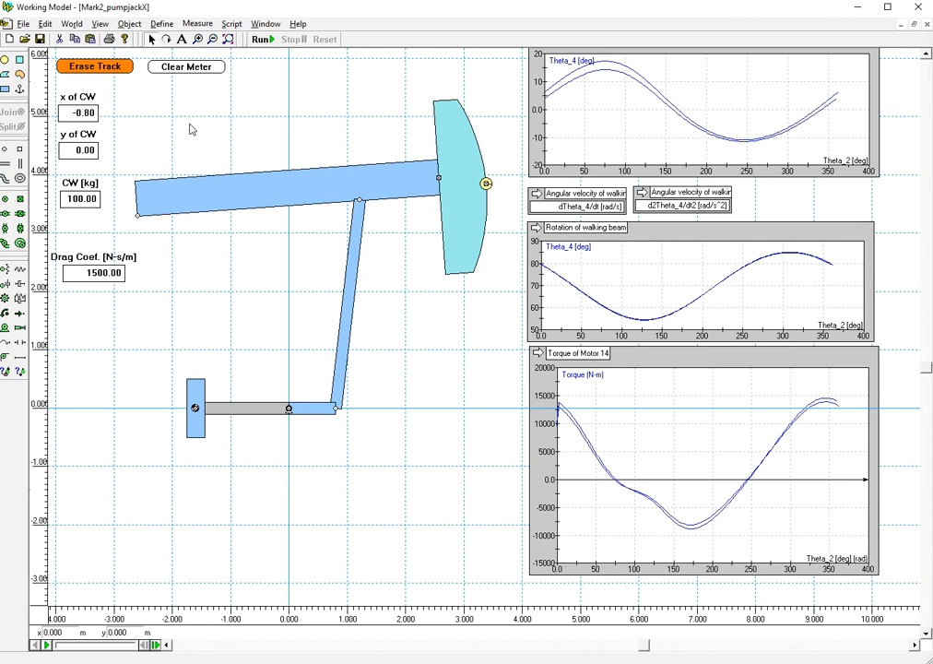
{"action": "left_click", "coordinate": [262, 40]}
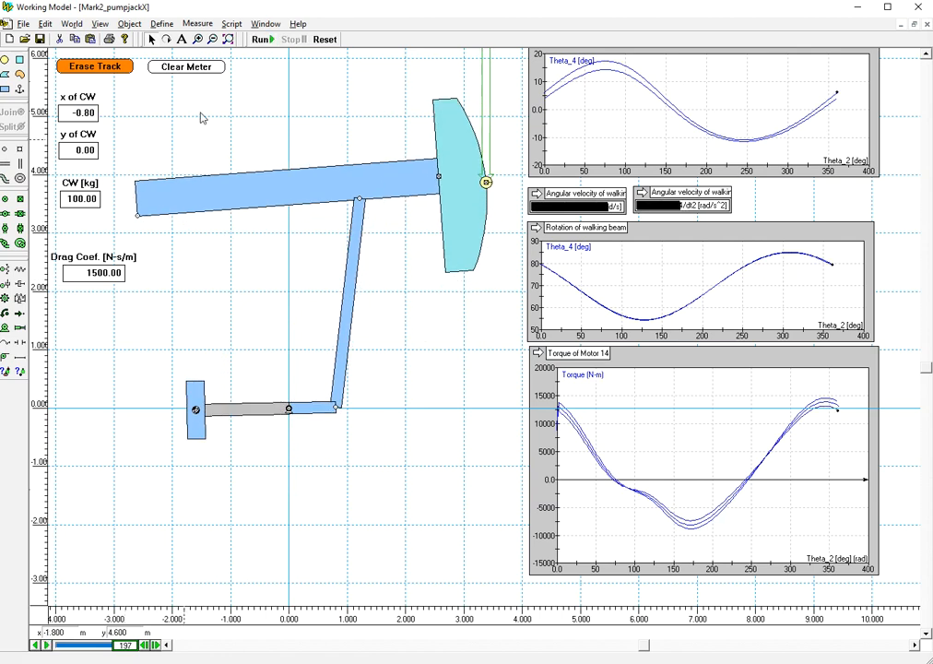
- Reset the simulation, set x of CW to 0.80 at the crank pivot, run a full crank cycle, and reset again
{"action": "left_click", "coordinate": [324, 39]}
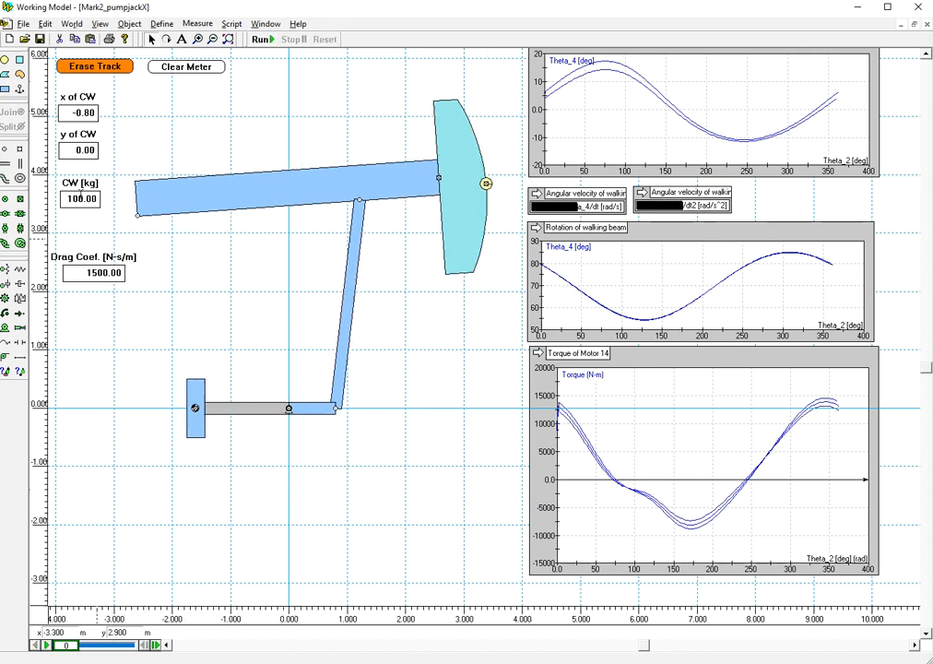
{"action": "left_click", "coordinate": [92, 112]}
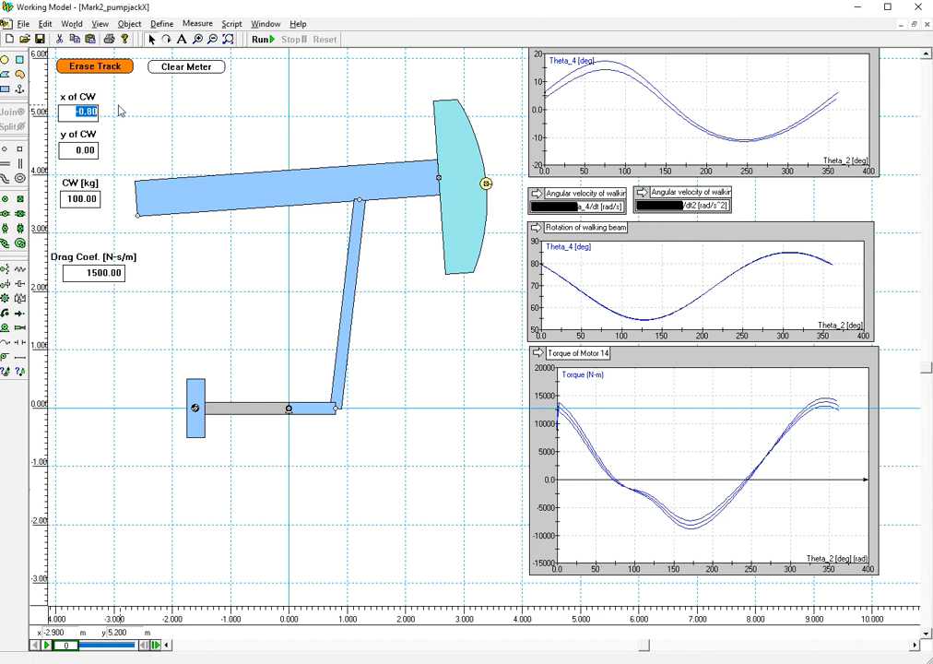
{"action": "key", "text": "Return"}
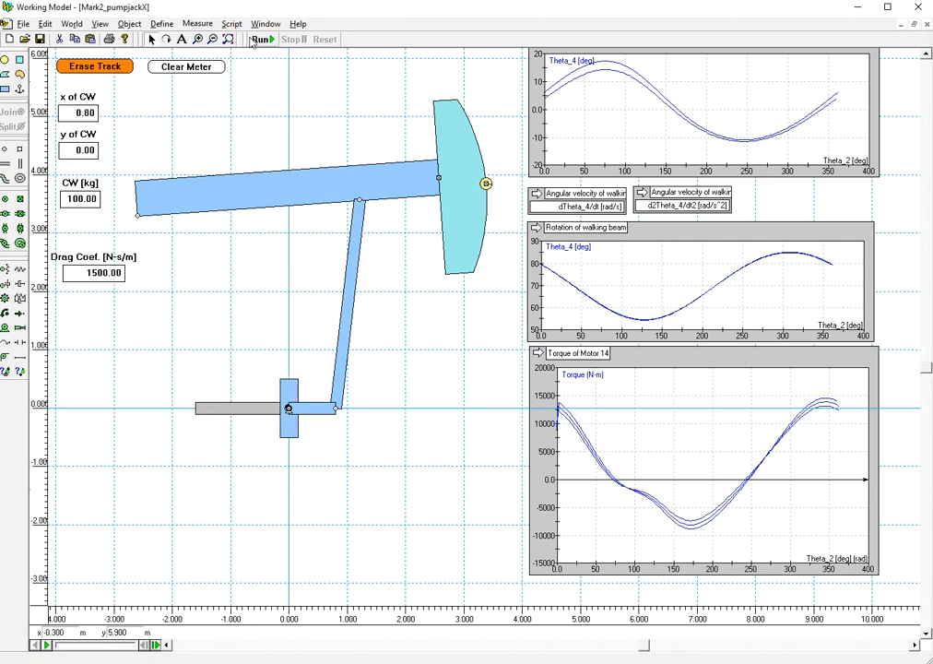
{"action": "left_click", "coordinate": [259, 39]}
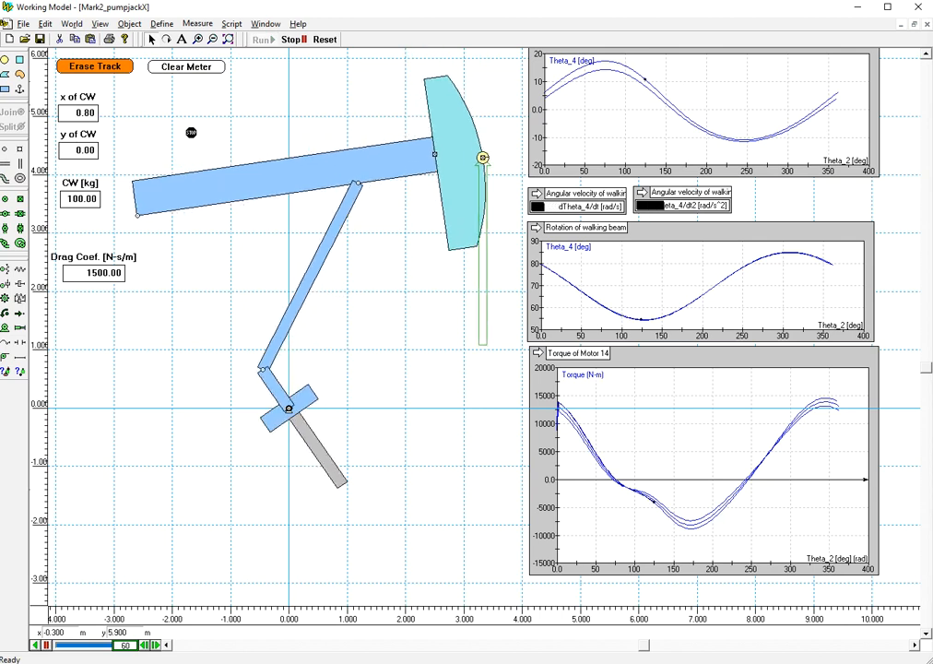
{"action": "left_click", "coordinate": [291, 39]}
{"action": "left_click", "coordinate": [324, 38]}
- Clear the meters and set the counterweight mass to 0.1 kg
{"action": "left_click", "coordinate": [186, 66]}
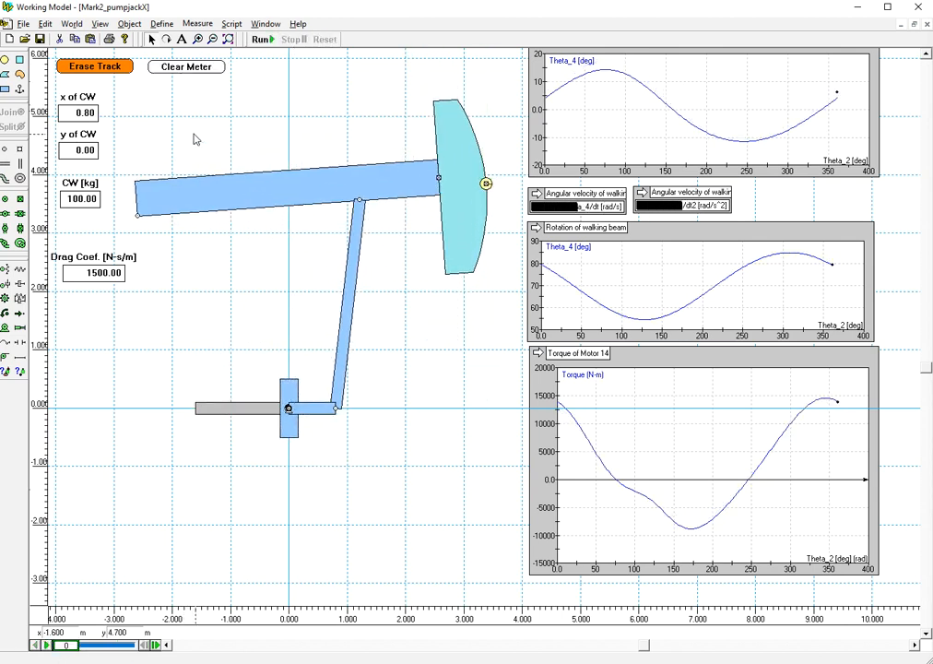
{"action": "double_click", "coordinate": [81, 198]}
{"action": "type", "text": ".1"}
{"action": "key", "text": "Return"}
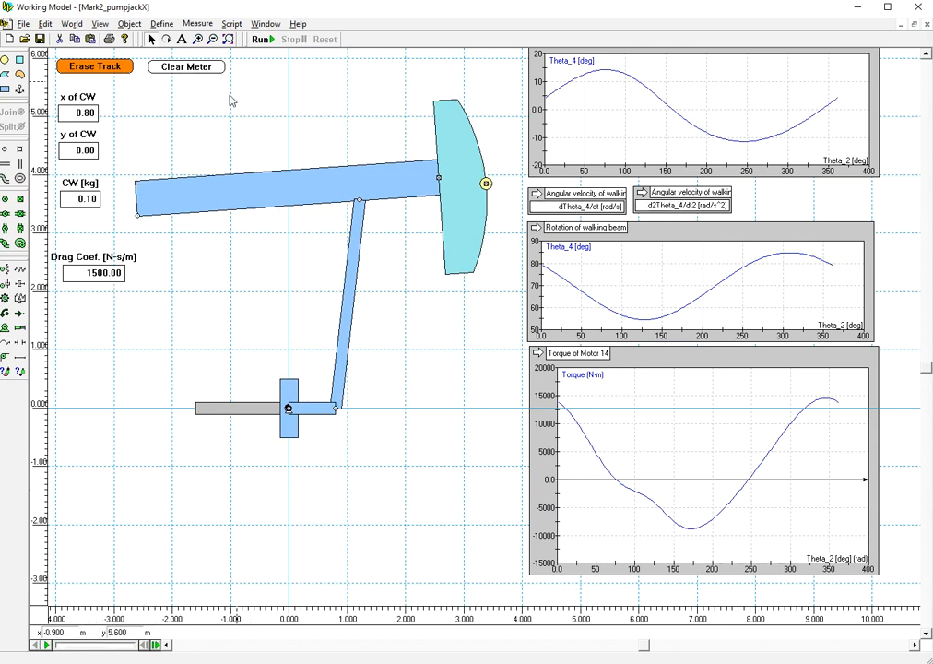
- Set x and y of CW to 0, run a full crank cycle, and reset the simulation
{"action": "left_click", "coordinate": [89, 111]}
{"action": "type", "text": "0"}
{"action": "key", "text": "Tab"}
{"action": "type", "text": "0"}
{"action": "key", "text": "Return"}
{"action": "left_click", "coordinate": [262, 39]}
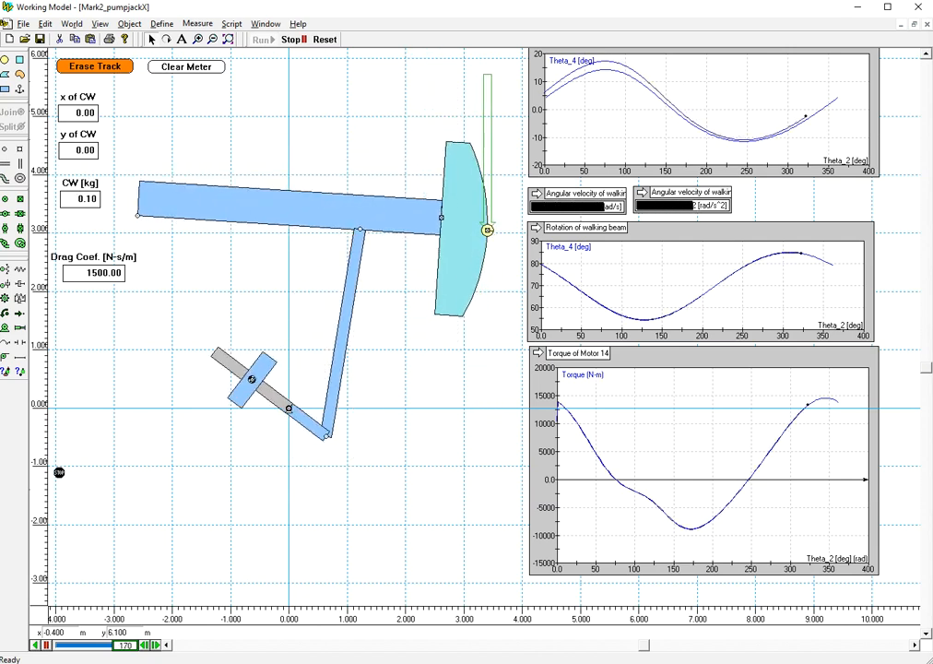
{"action": "left_click", "coordinate": [327, 39]}
- Change the torque curve's color in the Torque of Motor 14 graph to red
{"action": "double_click", "coordinate": [641, 359]}
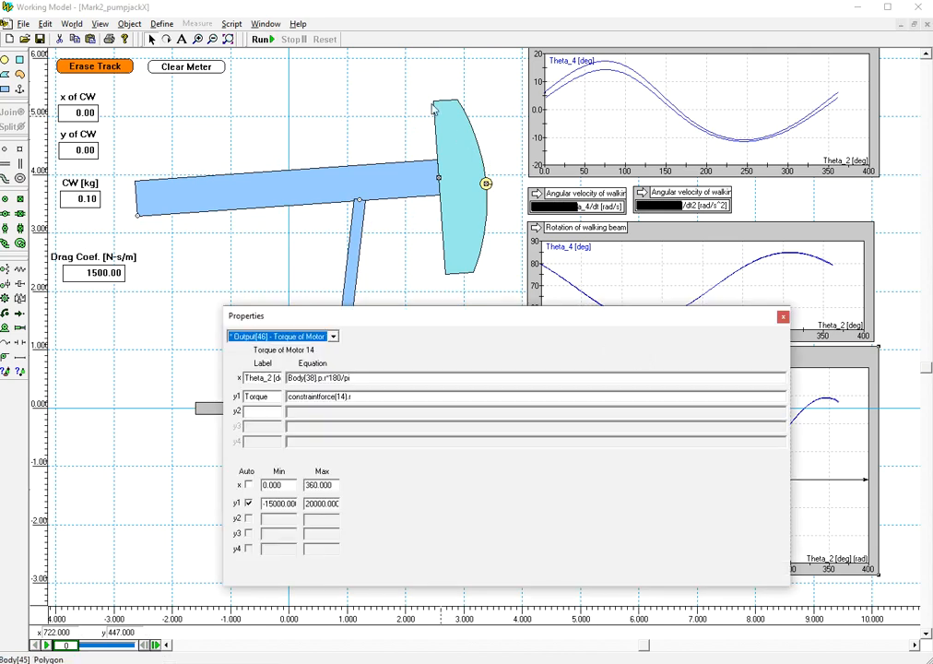
{"action": "left_click", "coordinate": [265, 23]}
{"action": "left_click", "coordinate": [286, 51]}
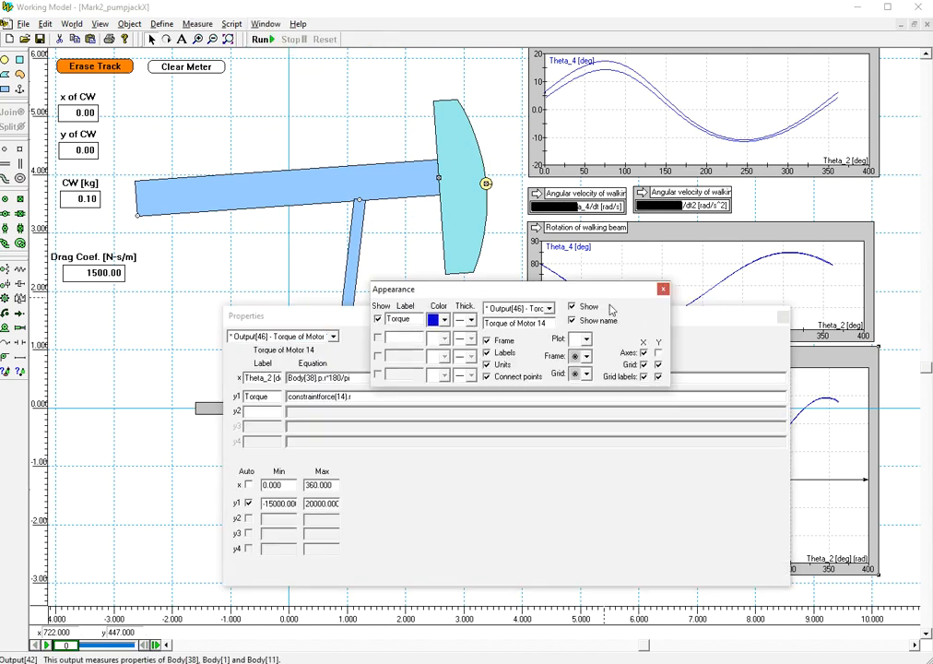
{"action": "left_click", "coordinate": [443, 319]}
{"action": "left_click", "coordinate": [437, 359]}
{"action": "left_click", "coordinate": [662, 289]}
{"action": "left_click", "coordinate": [783, 316]}
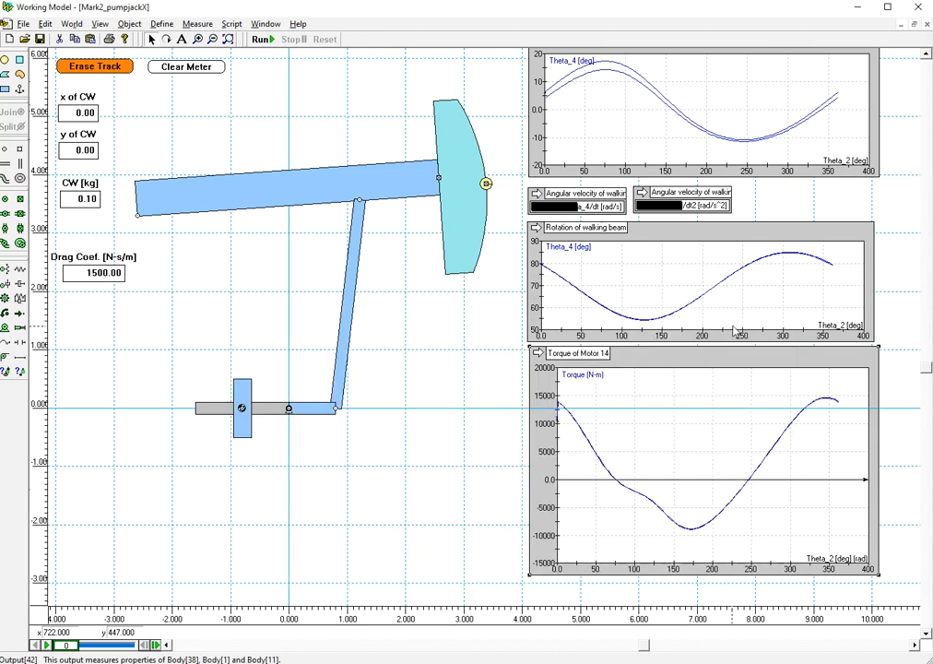
- Clear the earlier curves, set y of CW to 0.5, and run a full crank cycle with the 0.1 kg counterweight
{"action": "left_click", "coordinate": [128, 65]}
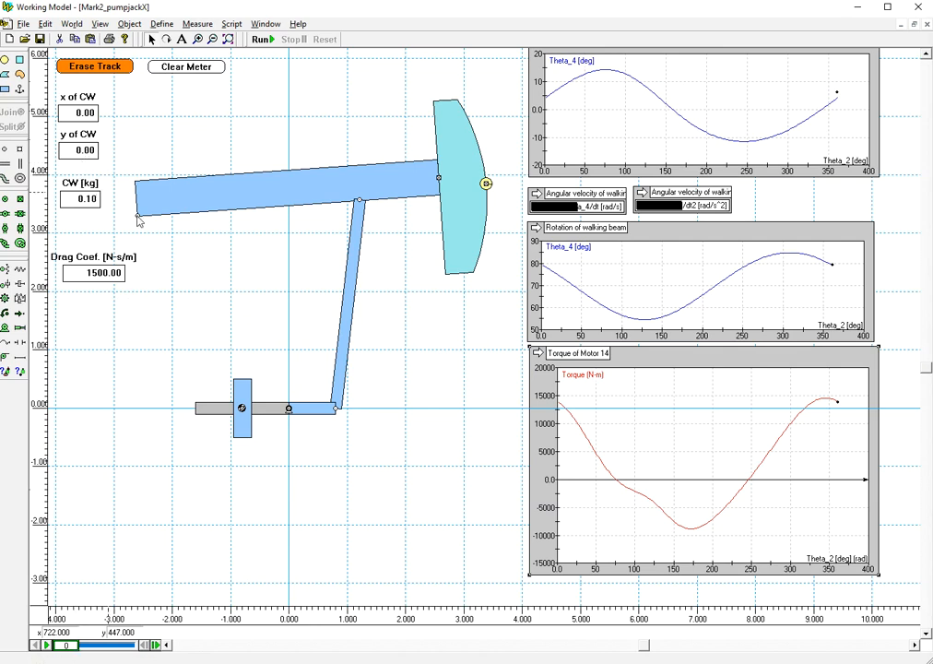
{"action": "double_click", "coordinate": [83, 150]}
{"action": "type", "text": ".5"}
{"action": "key", "text": "Return"}
{"action": "left_click", "coordinate": [261, 38]}
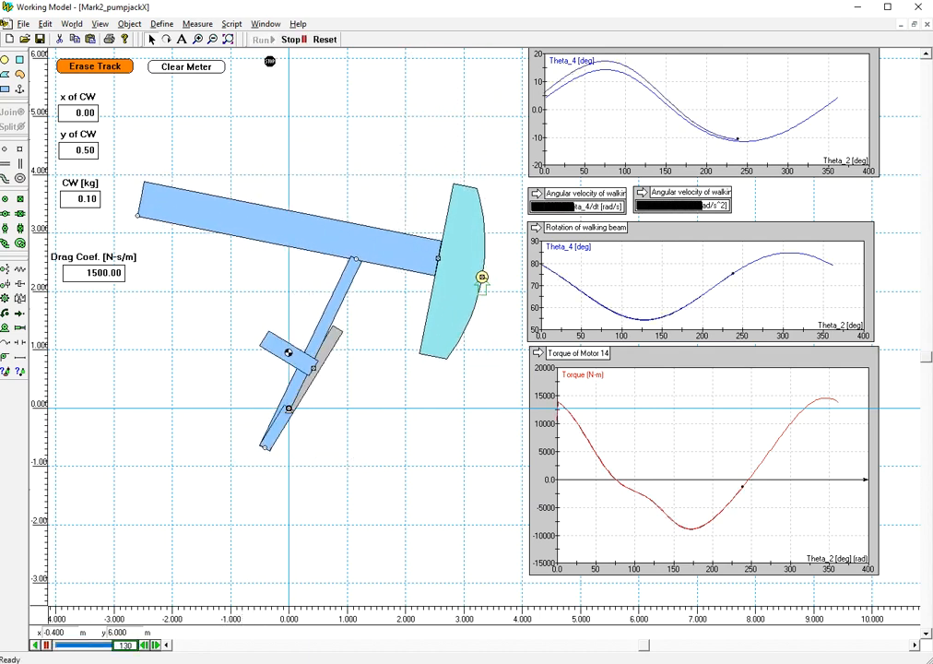
{"action": "left_click", "coordinate": [301, 41]}
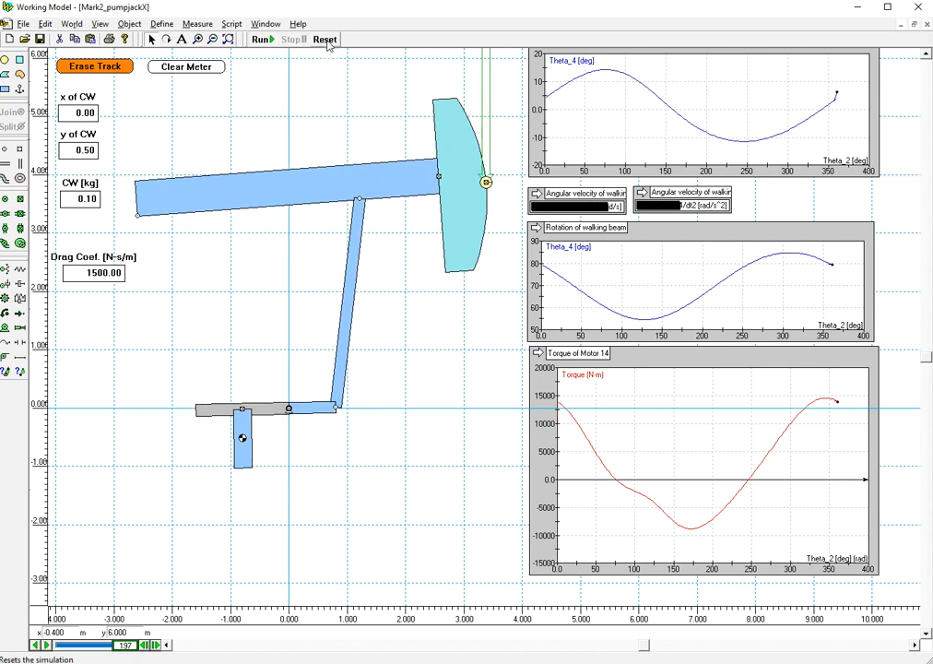
- Reset the simulation, set the counterweight mass to 100 kg, and run a full crank cycle with y of CW at 0.5
{"action": "left_click", "coordinate": [324, 38]}
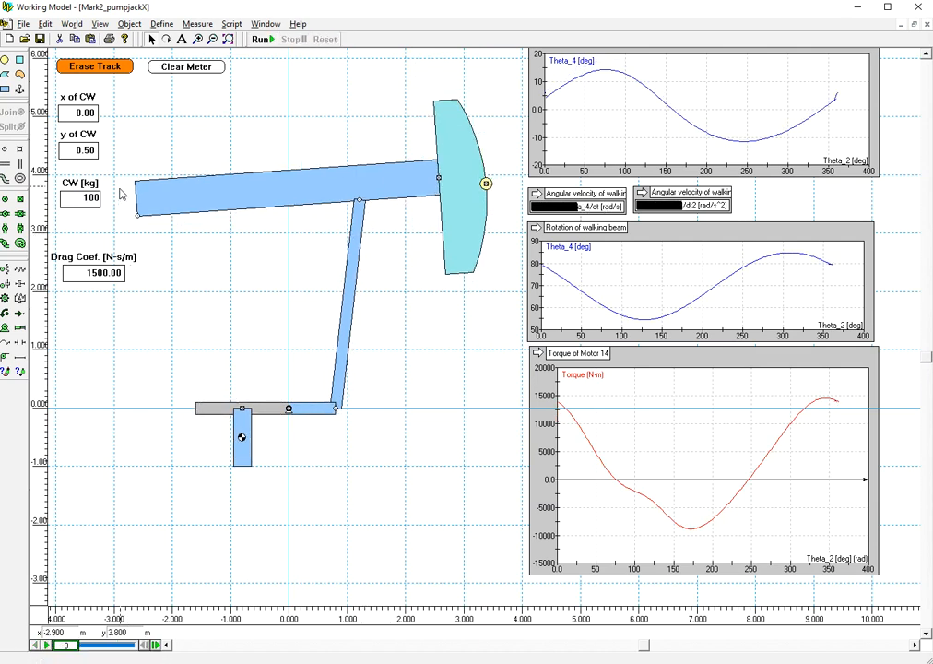
{"action": "key", "text": "Return"}
{"action": "left_click", "coordinate": [261, 39]}
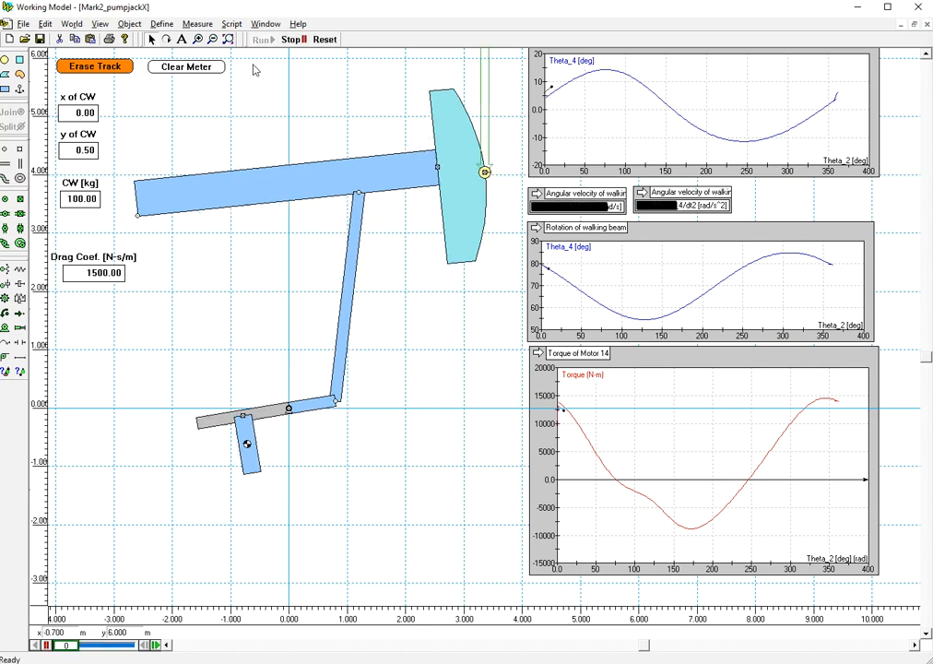
{"action": "left_click", "coordinate": [208, 127]}
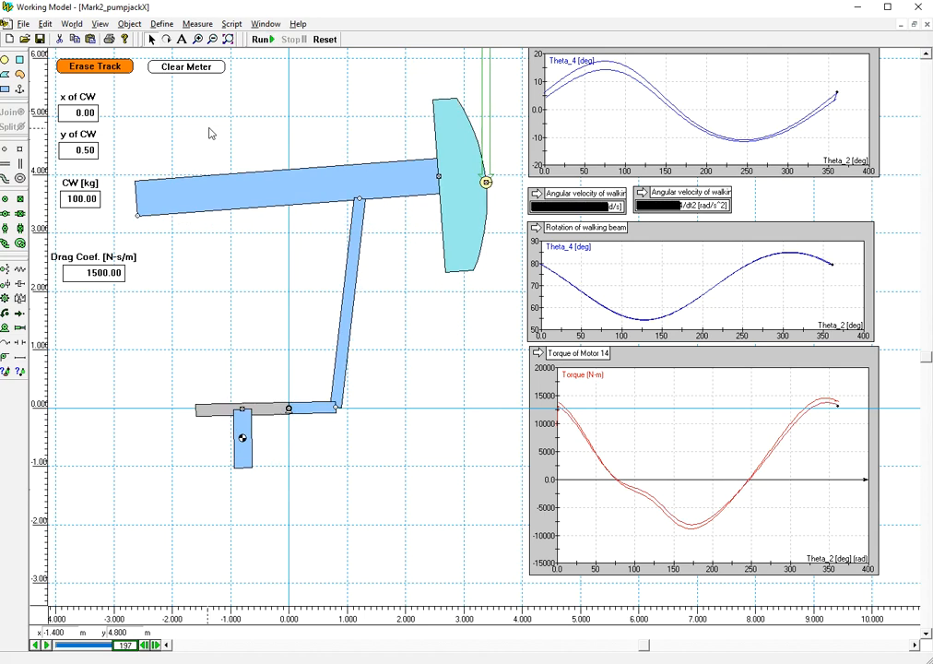
- Reset the simulation, set the counterweight mass to 200 kg, and run a full crank cycle
{"action": "left_click", "coordinate": [325, 39]}
{"action": "double_click", "coordinate": [81, 198]}
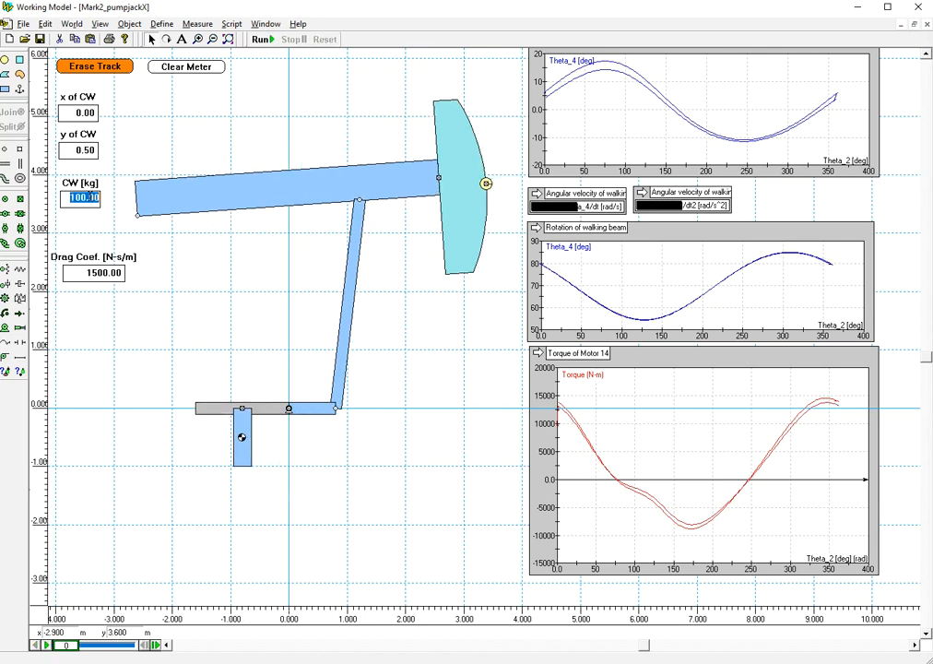
{"action": "type", "text": "200"}
{"action": "key", "text": "Return"}
{"action": "left_click", "coordinate": [261, 39]}
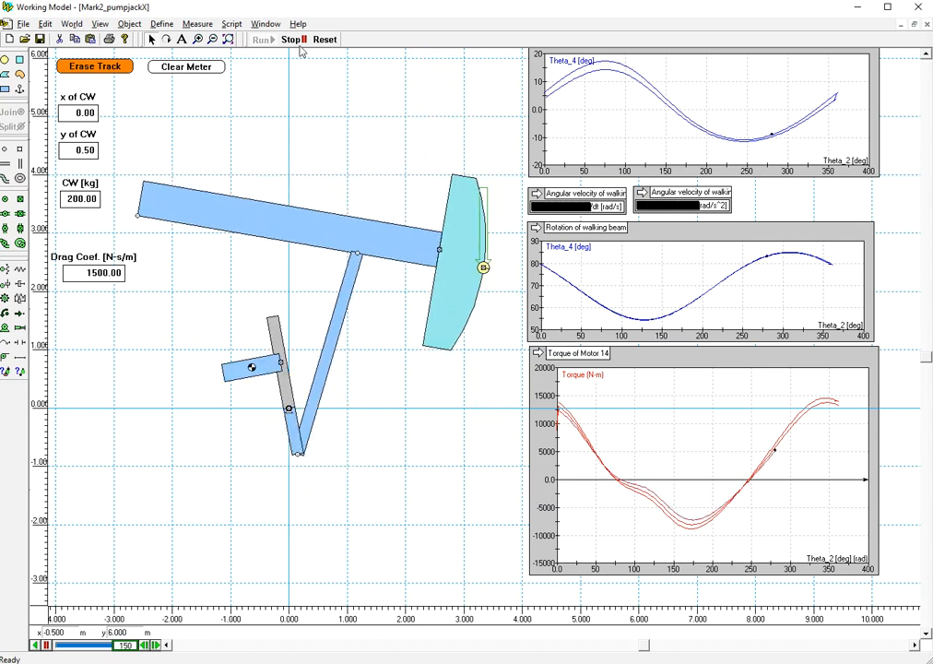
- Reset the simulation, set x of CW to -0.8, run a full crank cycle with the 200 kg counterweight, and reset again
{"action": "left_click", "coordinate": [329, 38]}
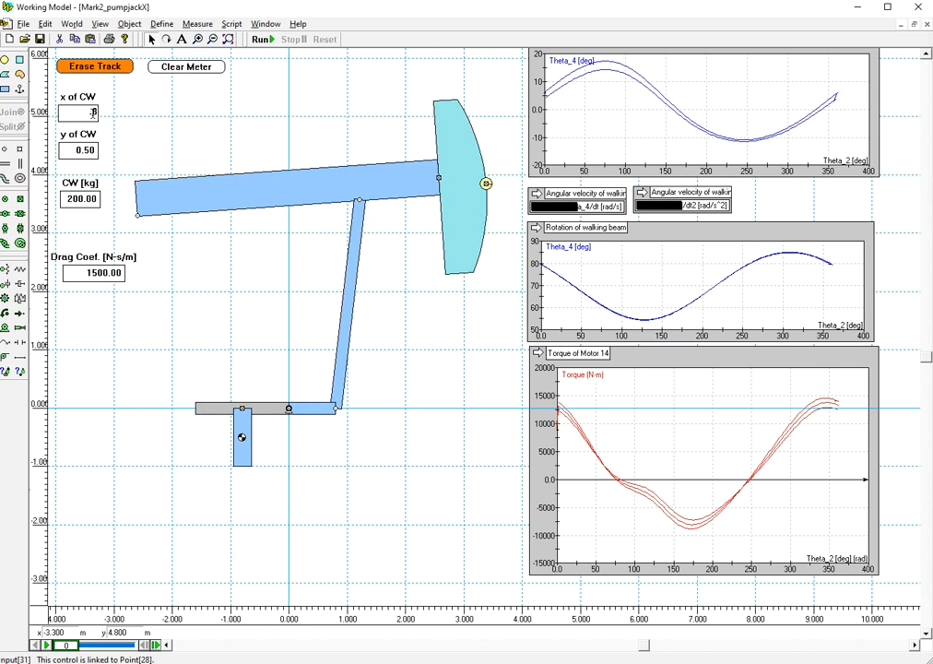
{"action": "left_click", "coordinate": [275, 114]}
{"action": "double_click", "coordinate": [88, 112]}
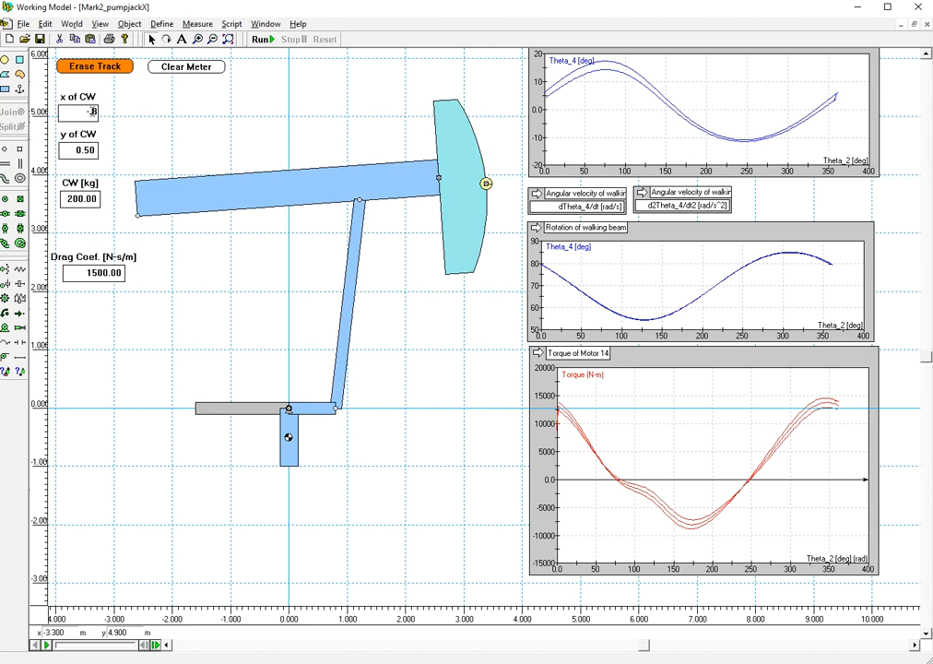
{"action": "left_click", "coordinate": [202, 129]}
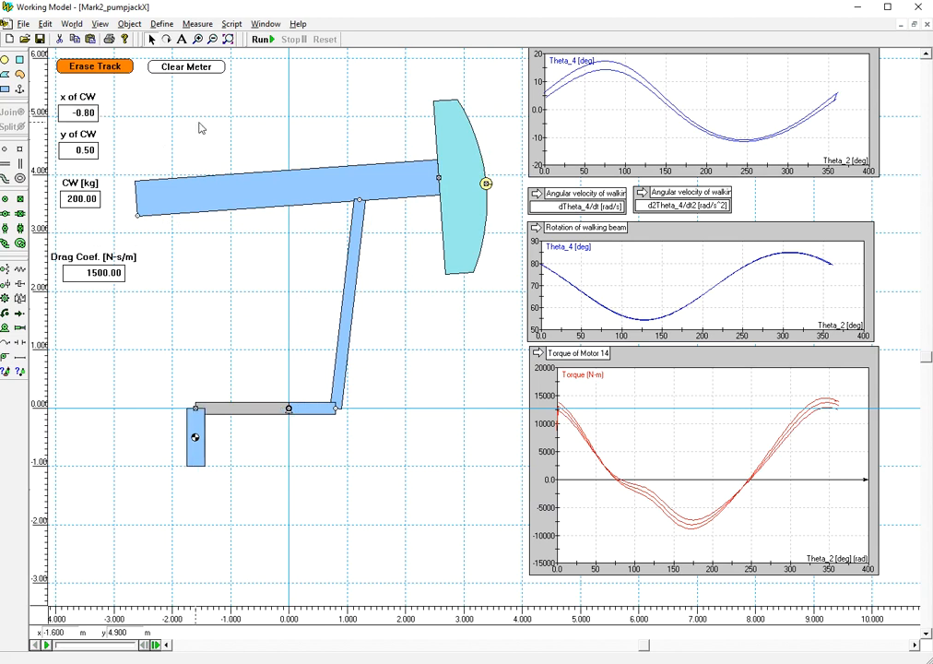
{"action": "left_click", "coordinate": [261, 39]}
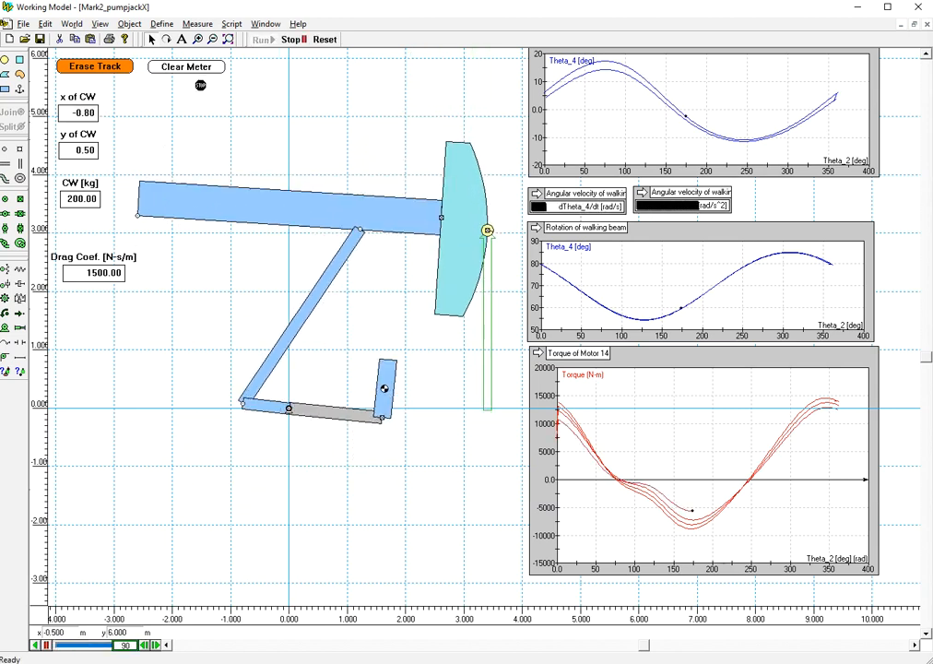
{"action": "left_click", "coordinate": [293, 40]}
{"action": "left_click", "coordinate": [324, 39]}
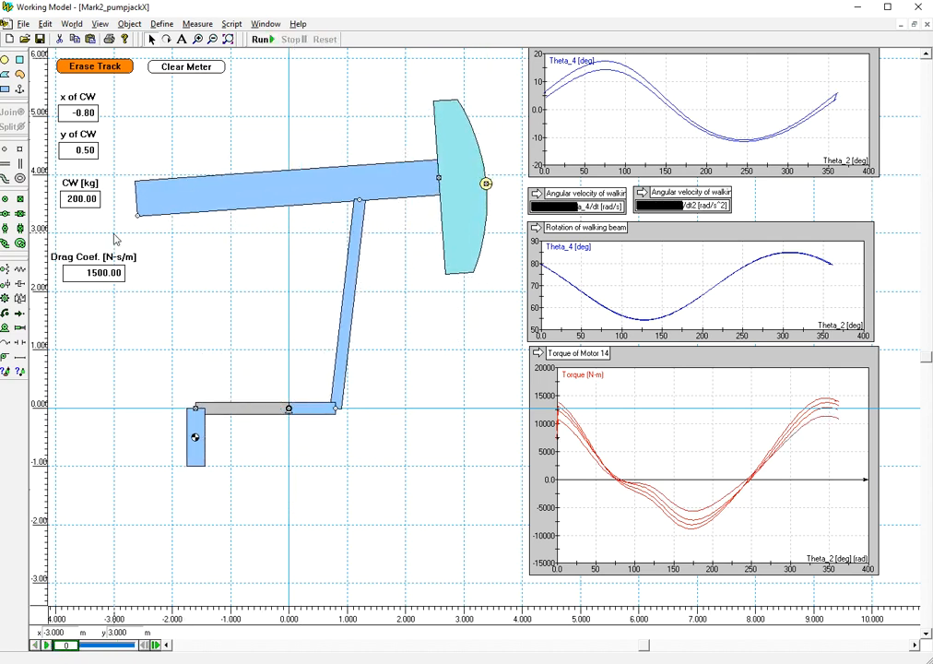
- Set the counterweight mass to 0.001 kg and clear the meters
{"action": "double_click", "coordinate": [83, 200]}
{"action": "key", "text": "BackSpace"}
{"action": "type", "text": ".001"}
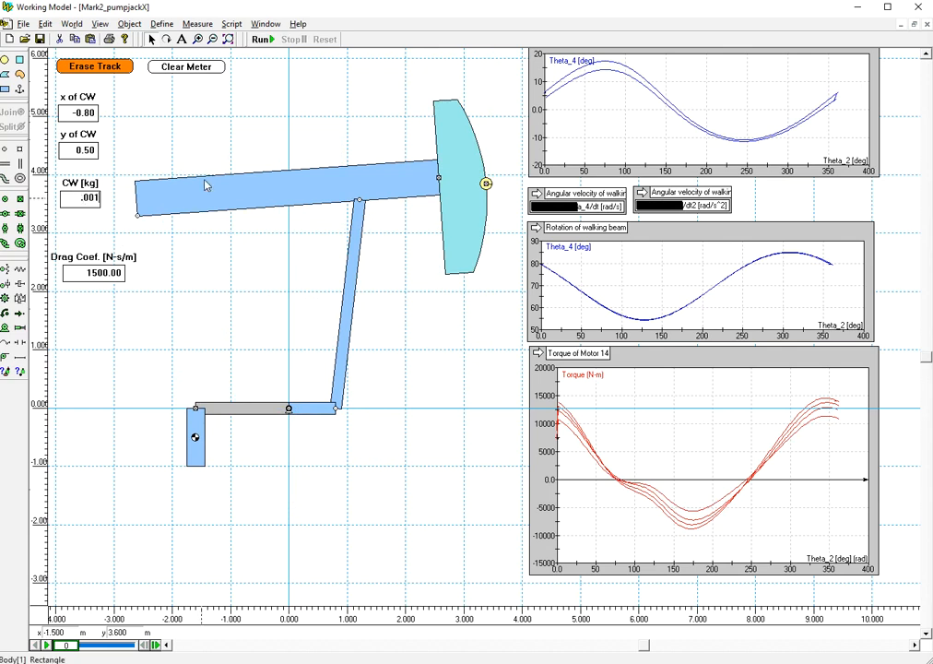
{"action": "key", "text": "Return"}
{"action": "left_click", "coordinate": [188, 70]}
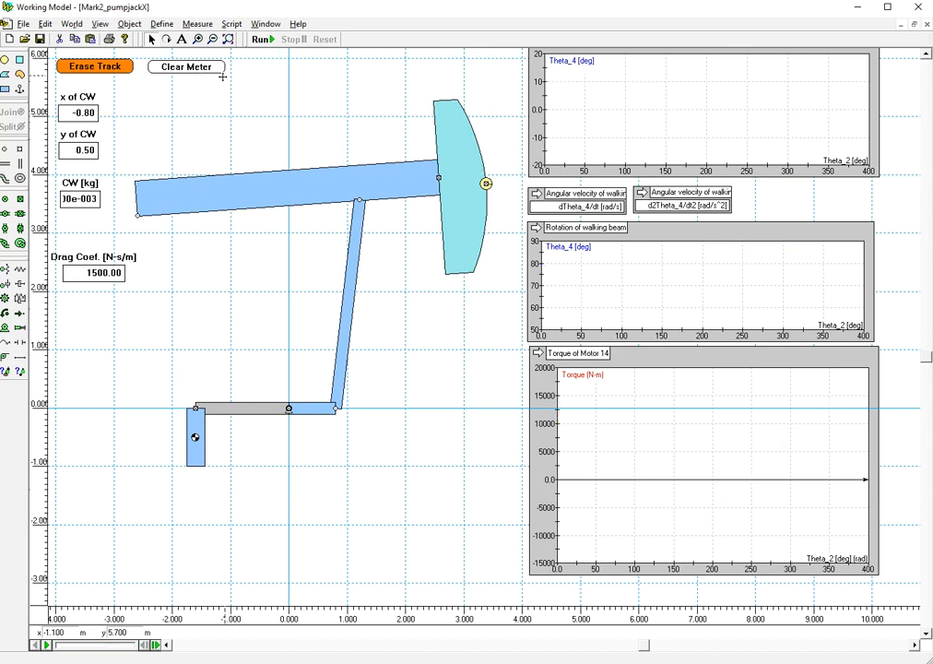
- Run a full crank cycle with the 0.001 kg counterweight and reset the simulation
{"action": "left_click", "coordinate": [261, 38]}
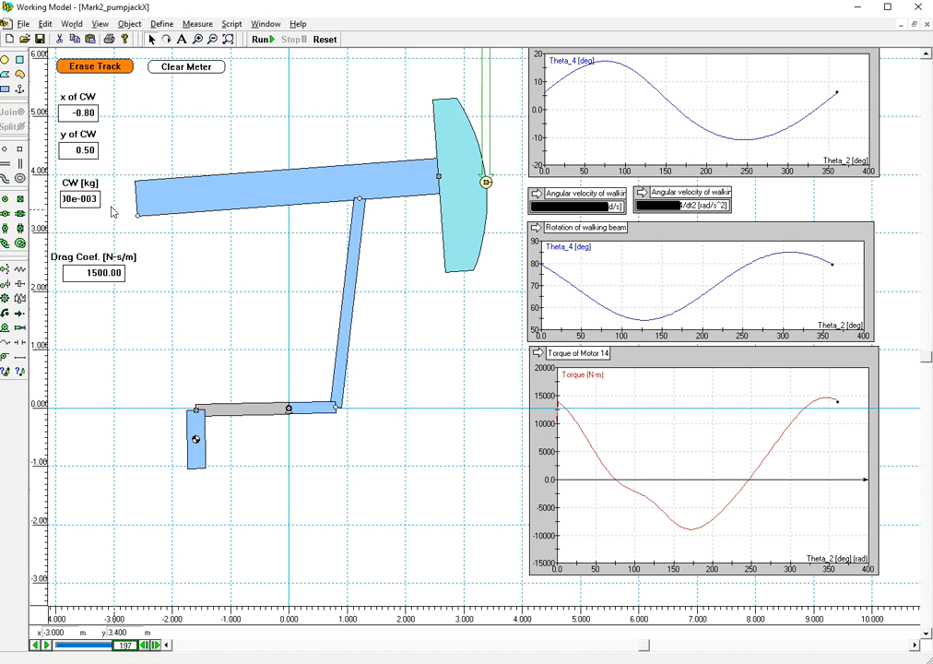
{"action": "left_click", "coordinate": [81, 200]}
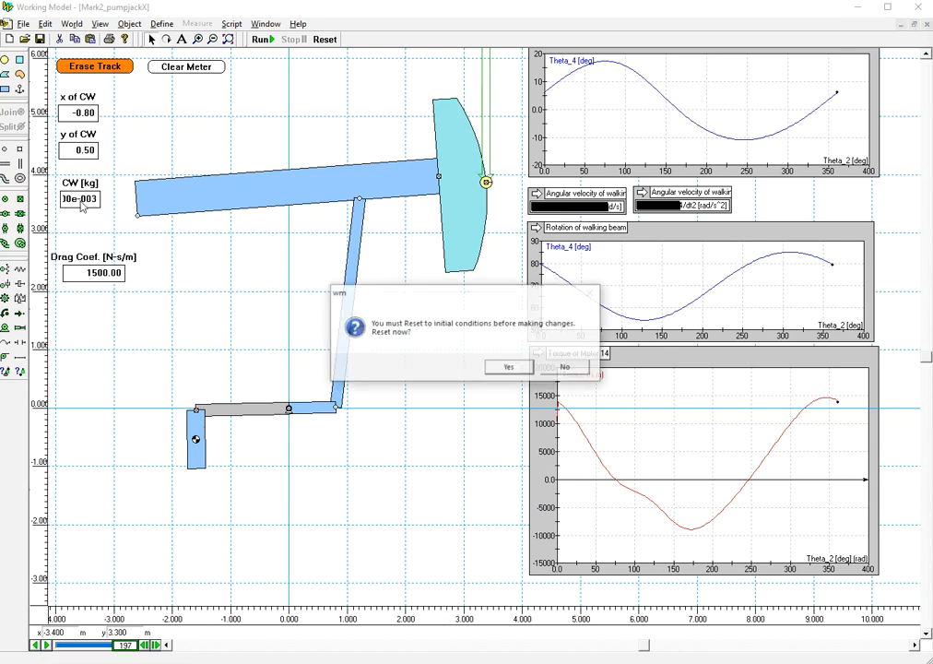
{"action": "left_click", "coordinate": [505, 368]}
- Set the counterweight mass to 100 kg, run a full crank cycle, and reset the simulation
{"action": "left_click", "coordinate": [81, 199]}
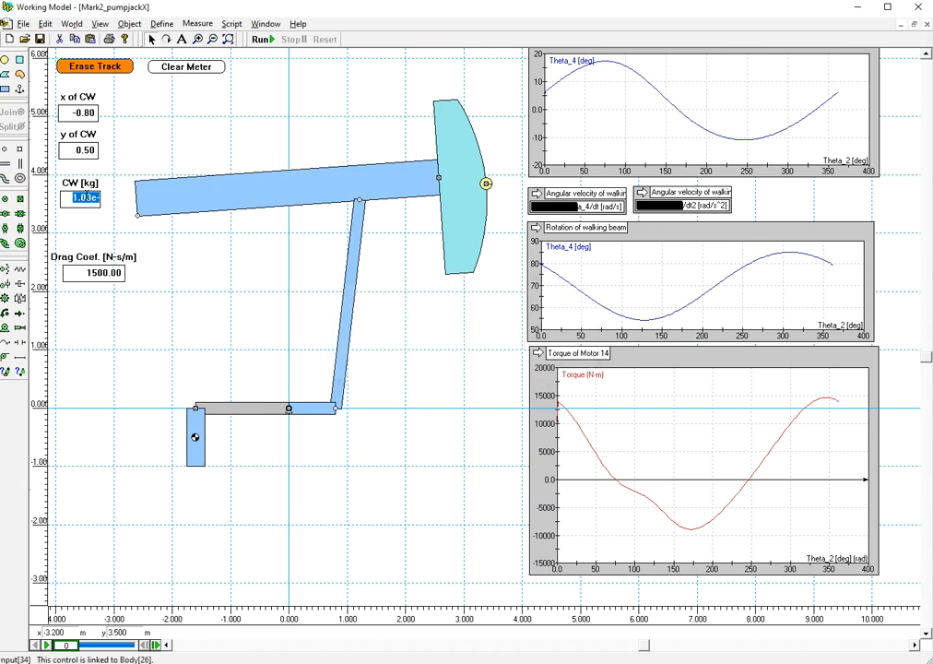
{"action": "type", "text": "100"}
{"action": "left_click", "coordinate": [176, 124]}
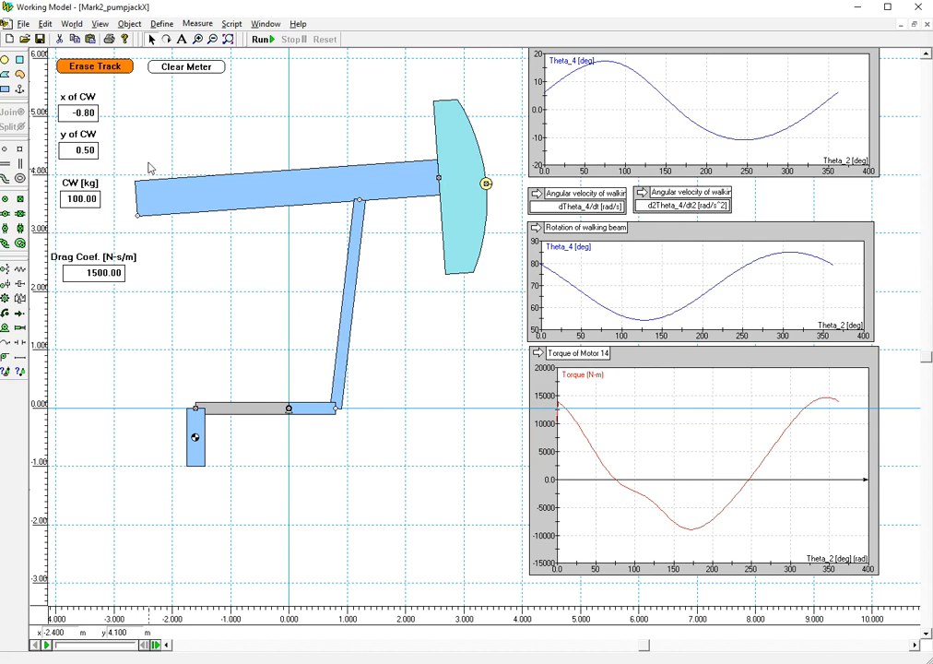
{"action": "left_click", "coordinate": [260, 40]}
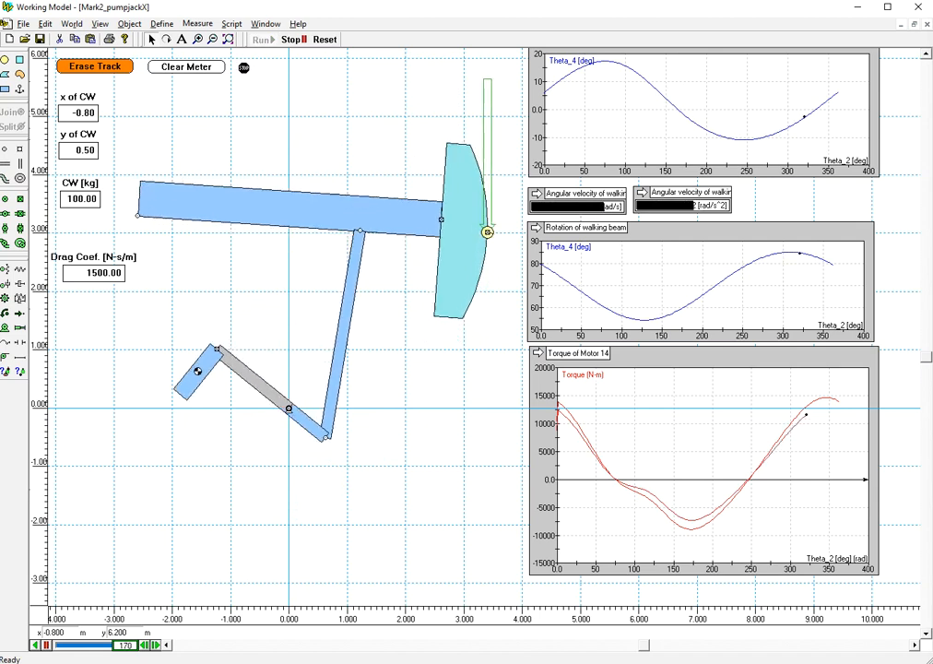
{"action": "left_click", "coordinate": [325, 41]}
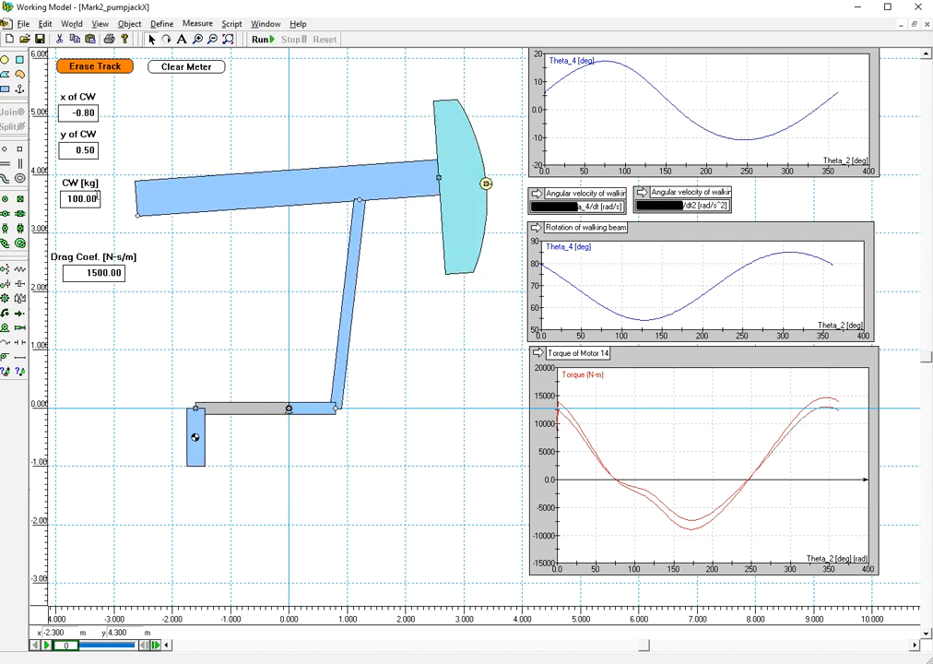
- Set the counterweight mass to 200 kg, run a full crank cycle, and reset the simulation
{"action": "type", "text": "200"}
{"action": "key", "text": "Return"}
{"action": "left_click", "coordinate": [262, 39]}
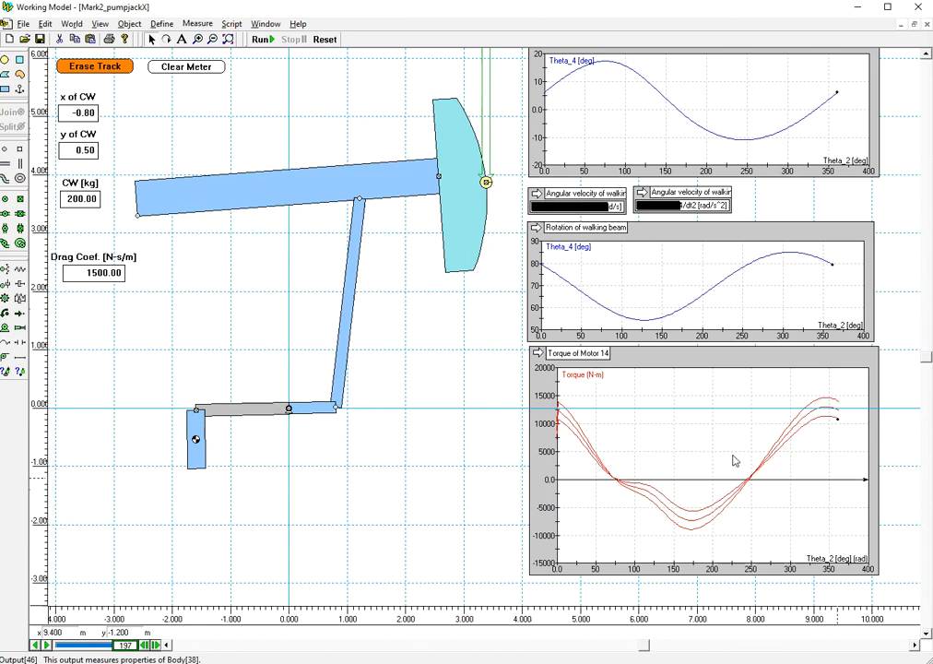
{"action": "left_click", "coordinate": [324, 38]}
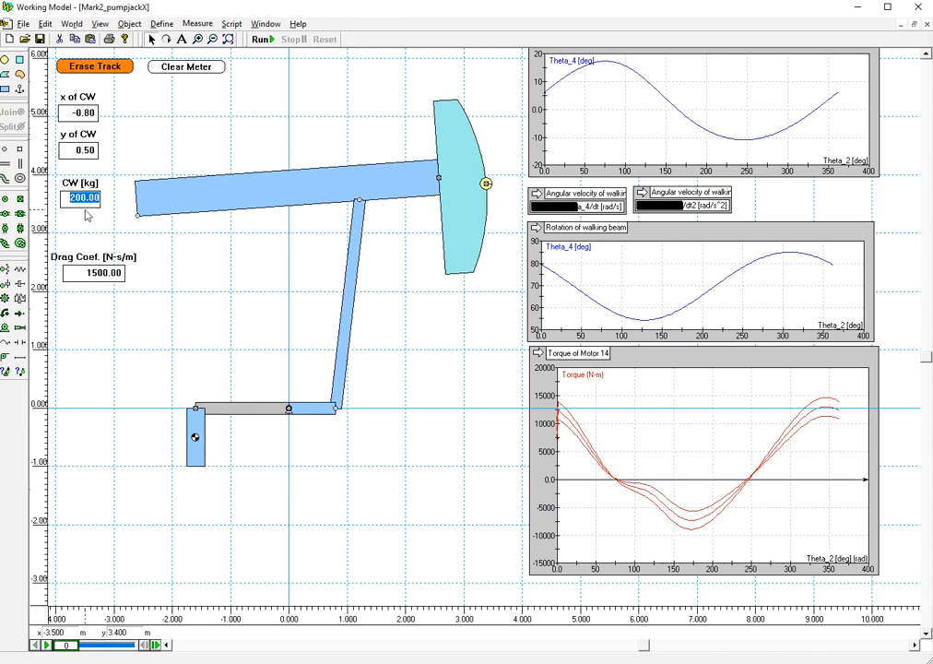
- Set the counterweight mass to 300 kg, run a full crank cycle, and reset the simulation
{"action": "type", "text": "3"}
{"action": "key", "text": "Return"}
{"action": "left_click", "coordinate": [261, 39]}
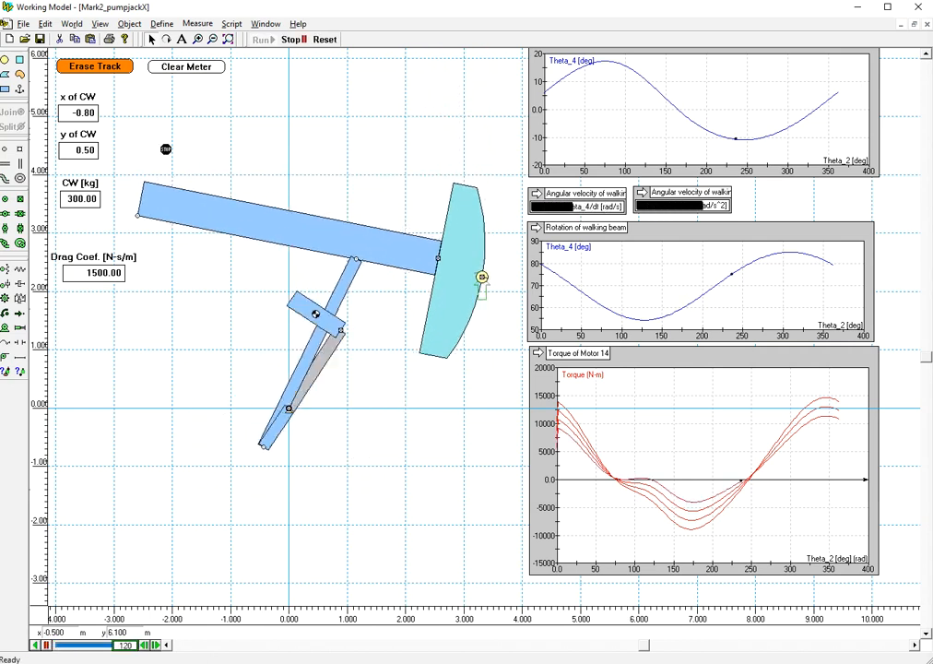
{"action": "left_click", "coordinate": [324, 39]}
- Set the counterweight mass to 400 kg, run a full crank cycle, and reset the simulation
{"action": "double_click", "coordinate": [74, 197]}
{"action": "type", "text": "400"}
{"action": "key", "text": "Return"}
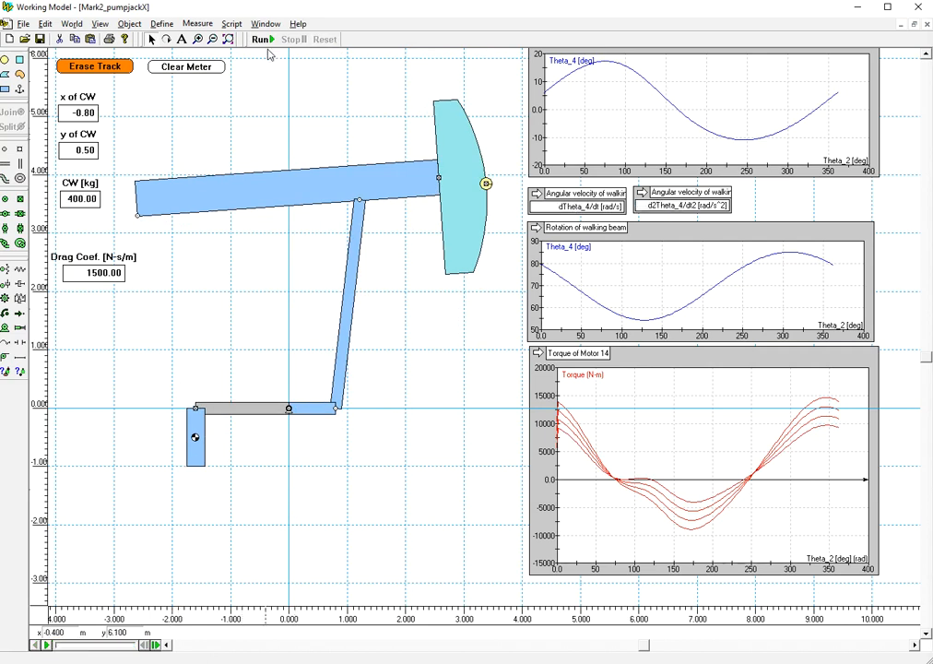
{"action": "left_click", "coordinate": [260, 39]}
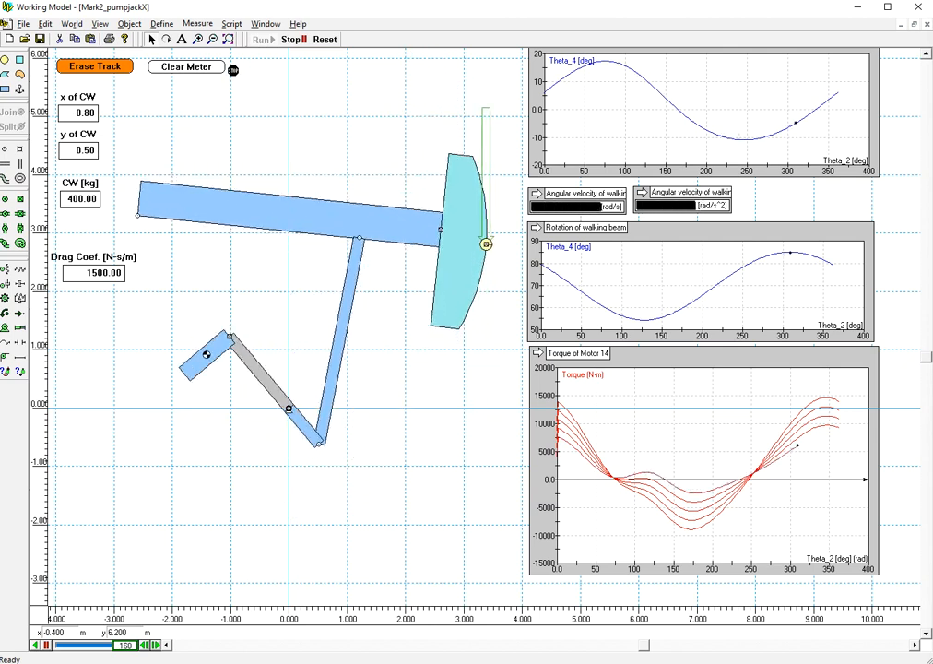
{"action": "left_click", "coordinate": [322, 40]}
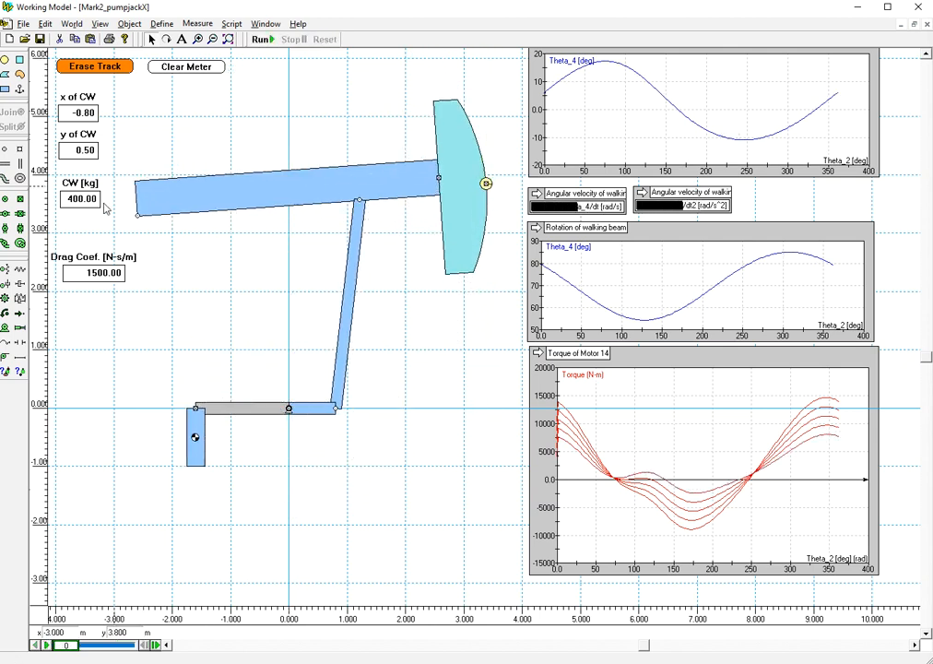
- Set the counterweight mass to 500 kg and run a full crank cycle
{"action": "double_click", "coordinate": [81, 199]}
{"action": "type", "text": "5"}
{"action": "left_click", "coordinate": [198, 96]}
{"action": "left_click", "coordinate": [259, 41]}
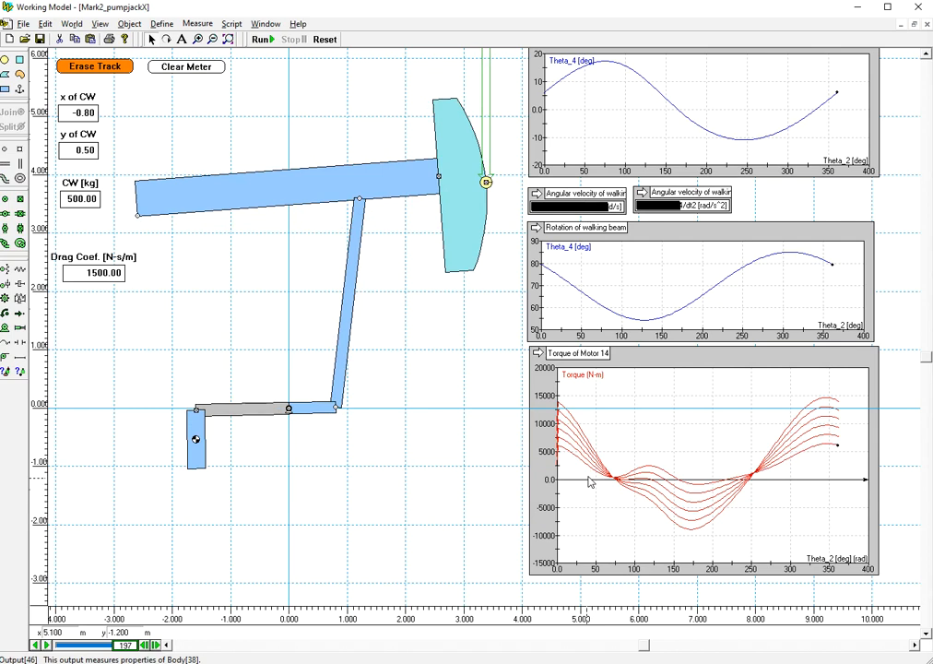
- Clear the accumulated curves from the meters and reset the simulation to its initial conditions
{"action": "left_click", "coordinate": [198, 69]}
{"action": "left_click", "coordinate": [85, 199]}
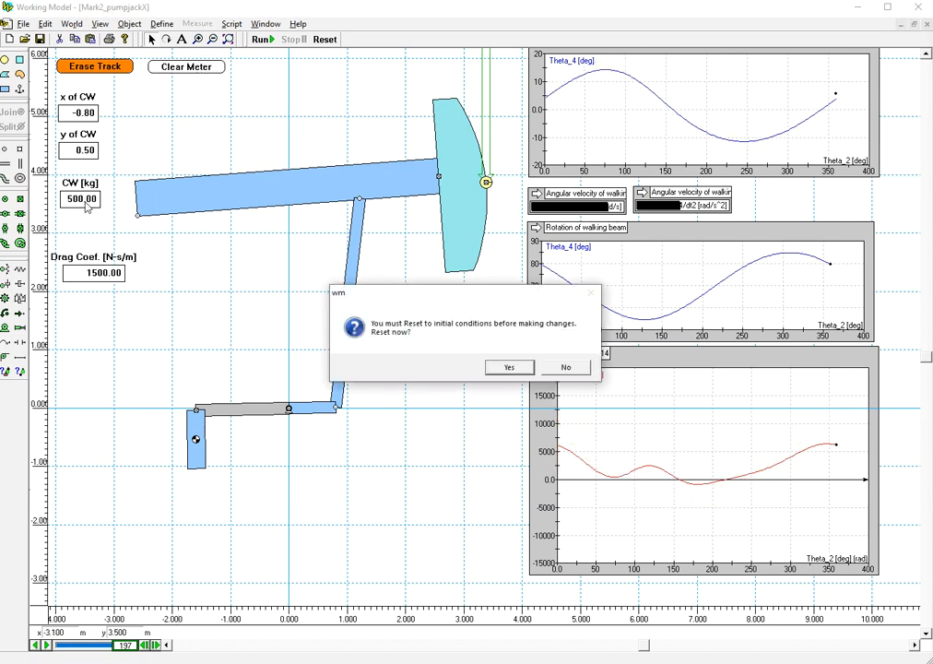
{"action": "left_click", "coordinate": [509, 367]}
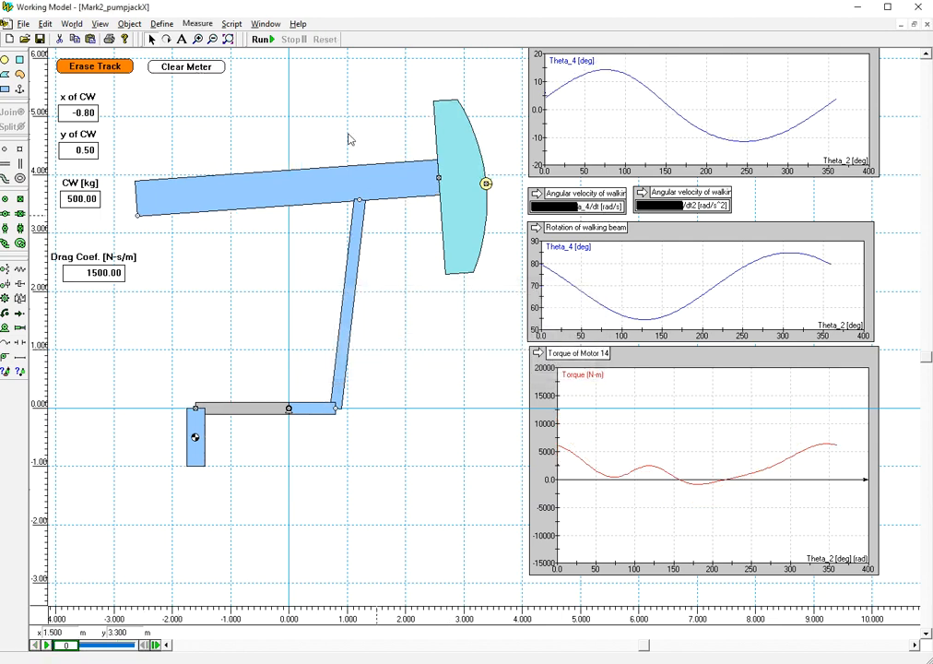
- Set the counterweight mass to 0.01 kg, run a full crank cycle, and reset the simulation
{"action": "left_click", "coordinate": [72, 199]}
{"action": "key", "text": "BackSpace"}
{"action": "type", "text": ".01"}
{"action": "key", "text": "Return"}
{"action": "left_click", "coordinate": [263, 42]}
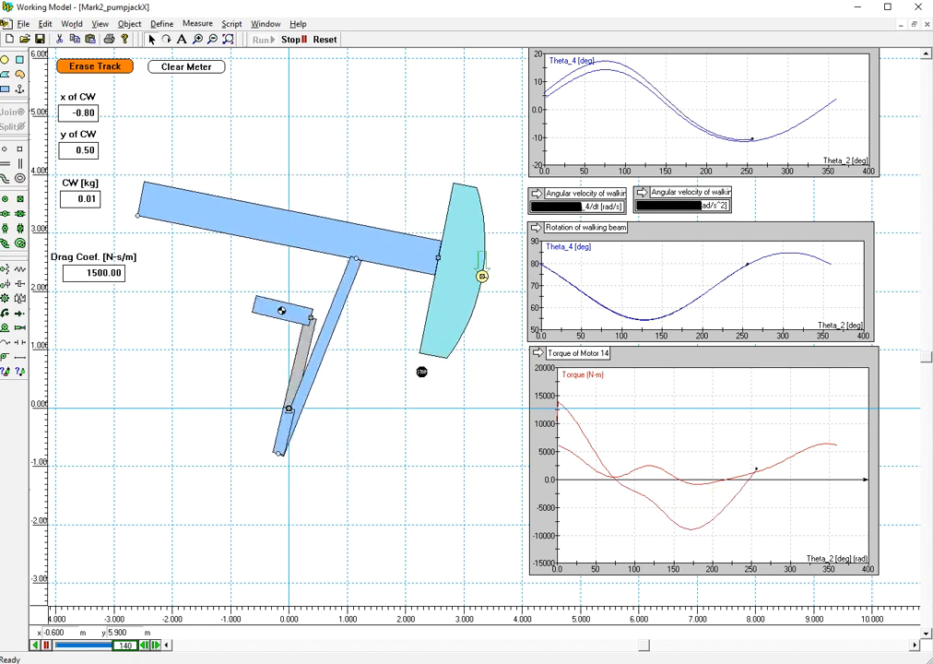
{"action": "left_click", "coordinate": [326, 39]}
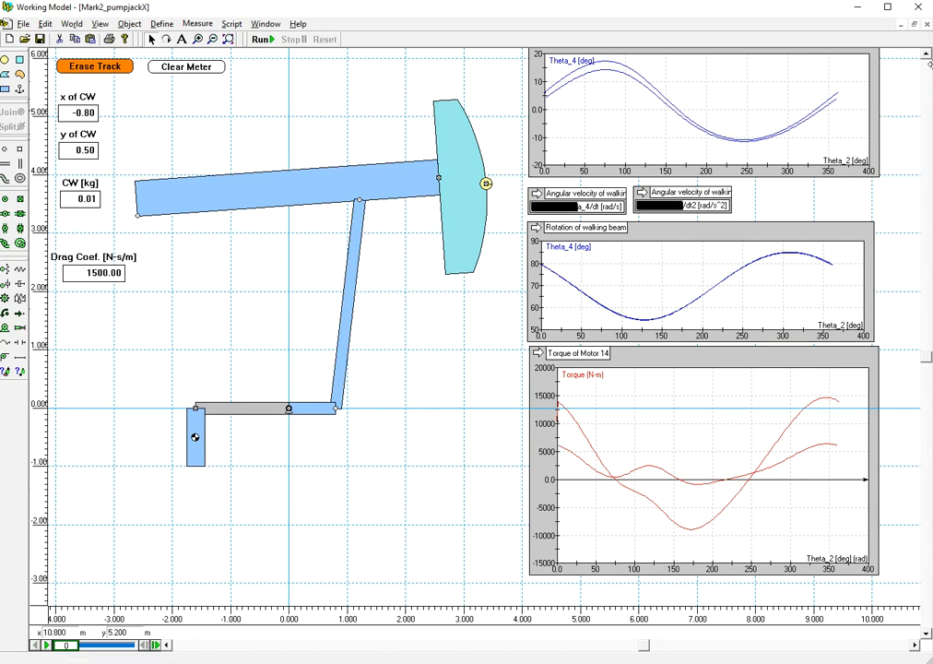
- Reposition the upper walking beam rotation plot to expose its title and shrink it to fit above the angular velocity meters
{"action": "left_click_drag", "start_coordinate": [798, 175], "coordinate": [800, 196]}
{"action": "left_click", "coordinate": [540, 56]}
{"action": "left_click", "coordinate": [540, 55]}
{"action": "left_click", "coordinate": [540, 56]}
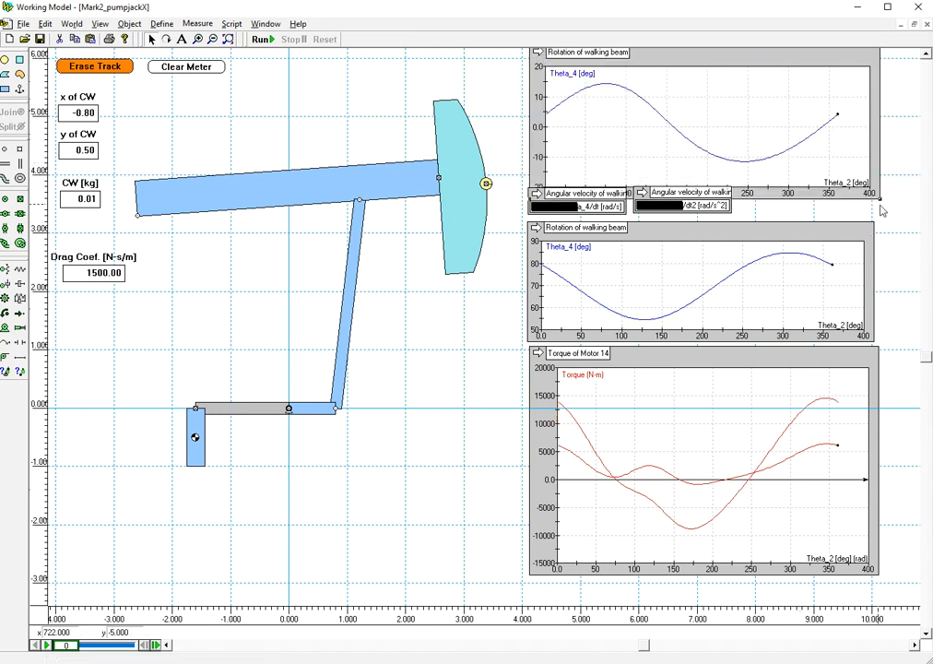
{"action": "left_click_drag", "start_coordinate": [880, 198], "coordinate": [870, 182]}
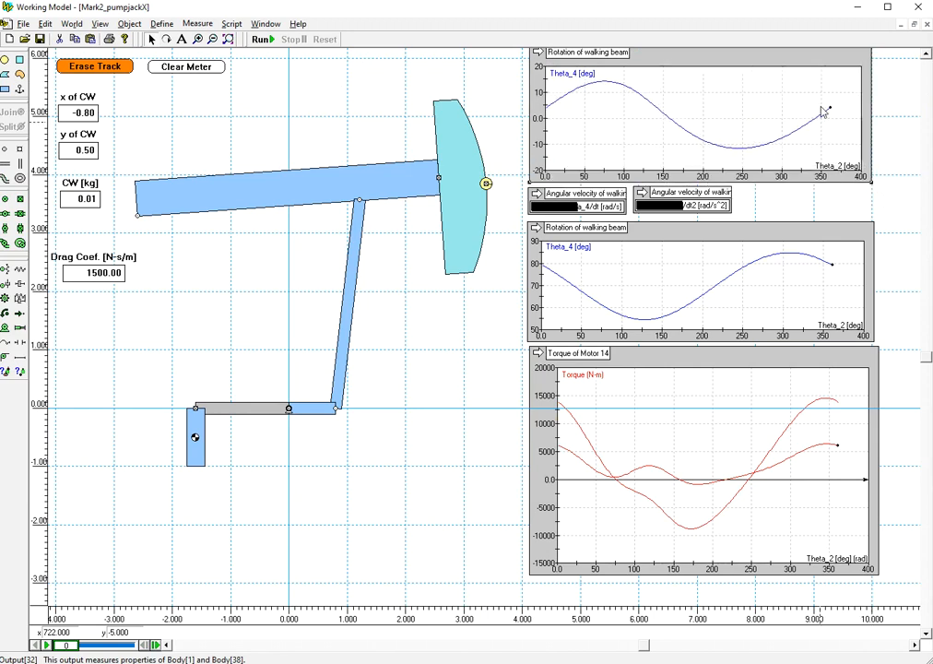
{"action": "left_click_drag", "start_coordinate": [798, 60], "coordinate": [796, 65]}
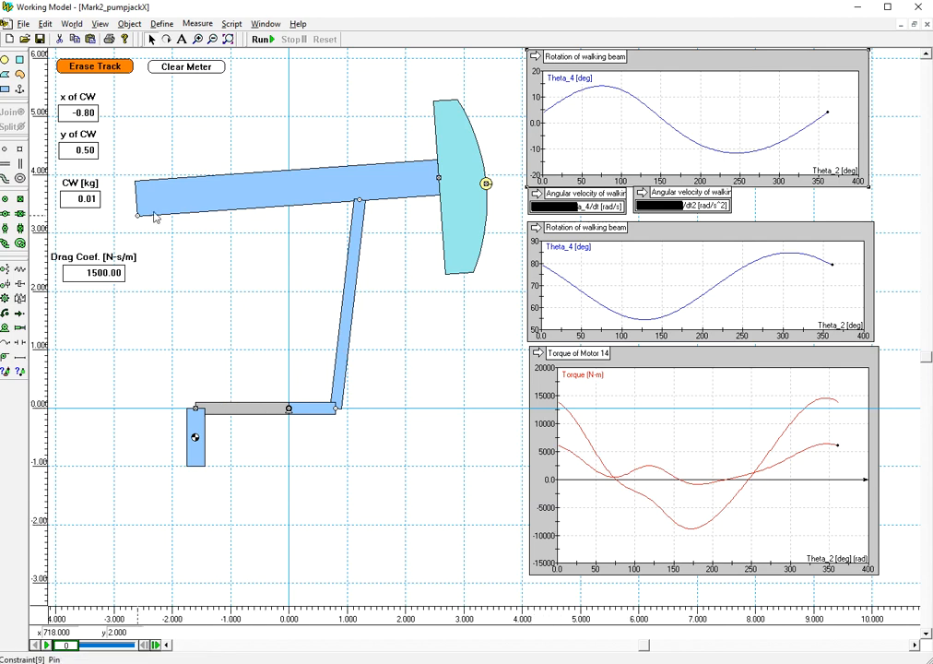
- Set the counterweight mass to 500 kg, rerun the simulation, then stop and reset it
{"action": "double_click", "coordinate": [83, 201]}
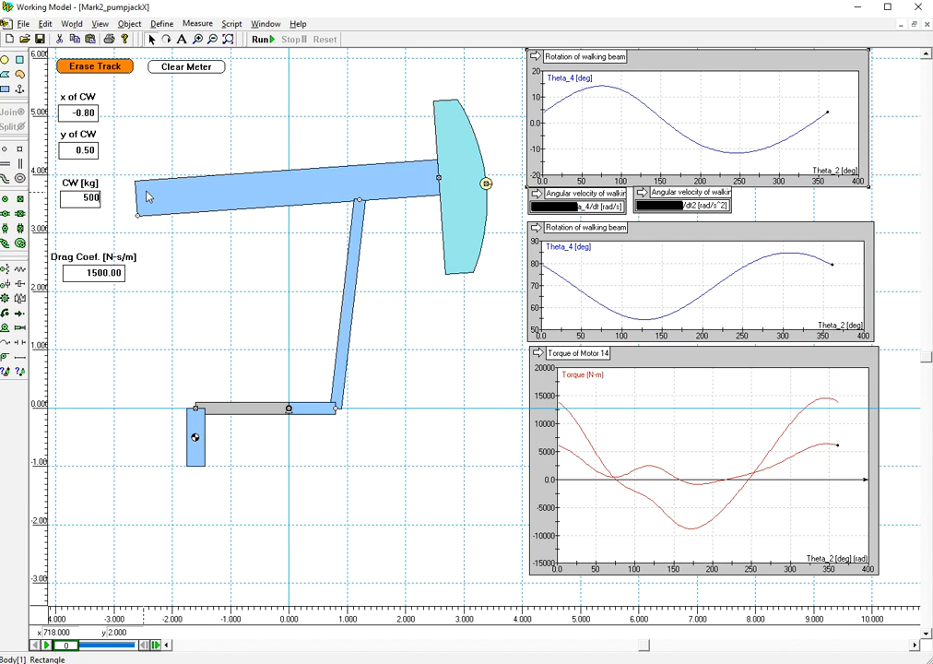
{"action": "key", "text": "Return"}
{"action": "left_click", "coordinate": [261, 39]}
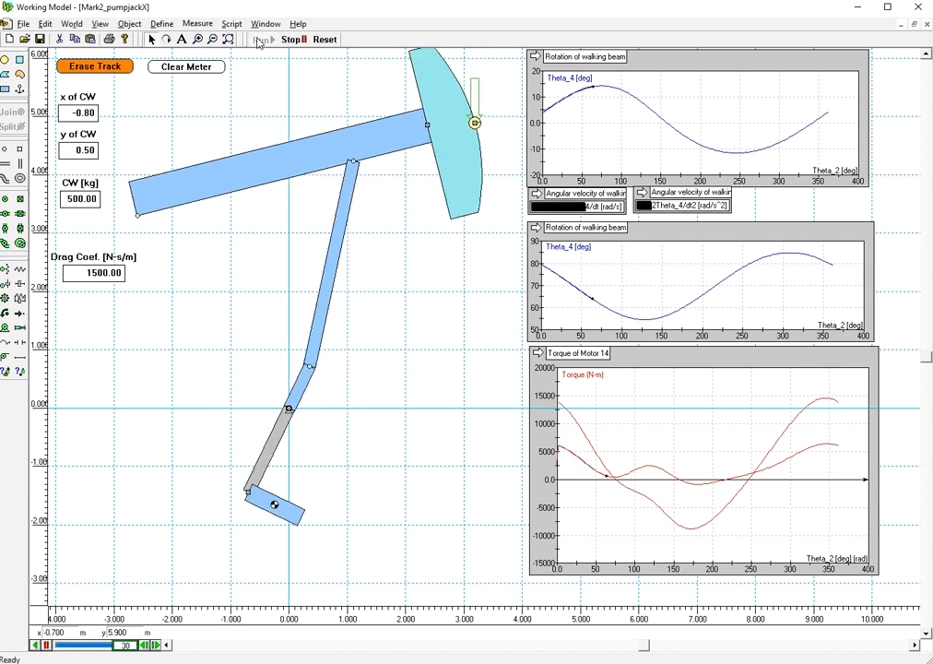
{"action": "left_click", "coordinate": [294, 40]}
{"action": "left_click", "coordinate": [91, 202]}
{"action": "left_click", "coordinate": [509, 366]}
- Set the counterweight mass to 600 kg, run a full crank cycle, and reset the simulation
{"action": "left_click", "coordinate": [77, 198]}
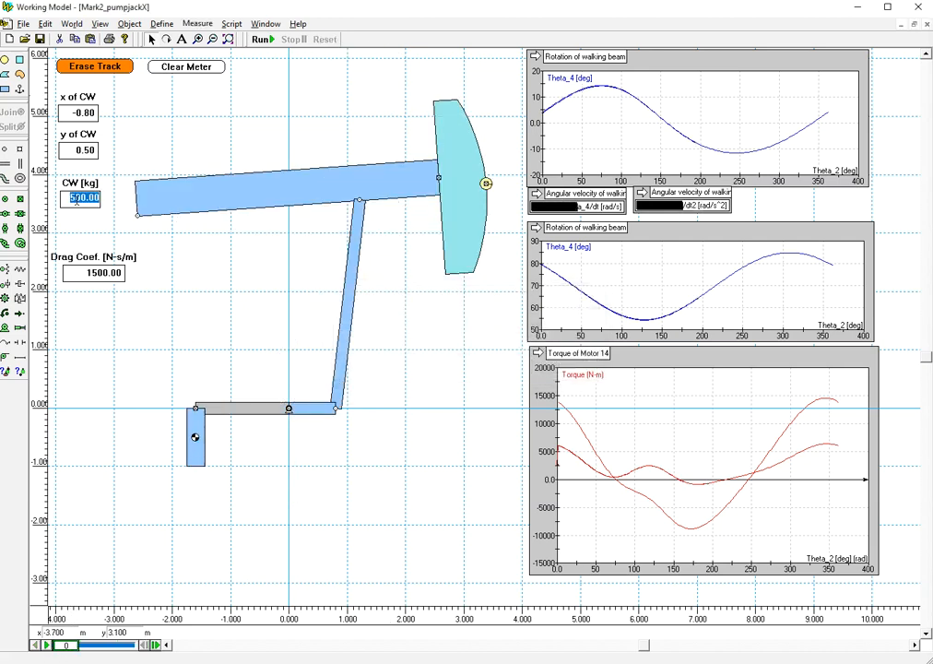
{"action": "type", "text": "600"}
{"action": "key", "text": "Return"}
{"action": "left_click", "coordinate": [262, 39]}
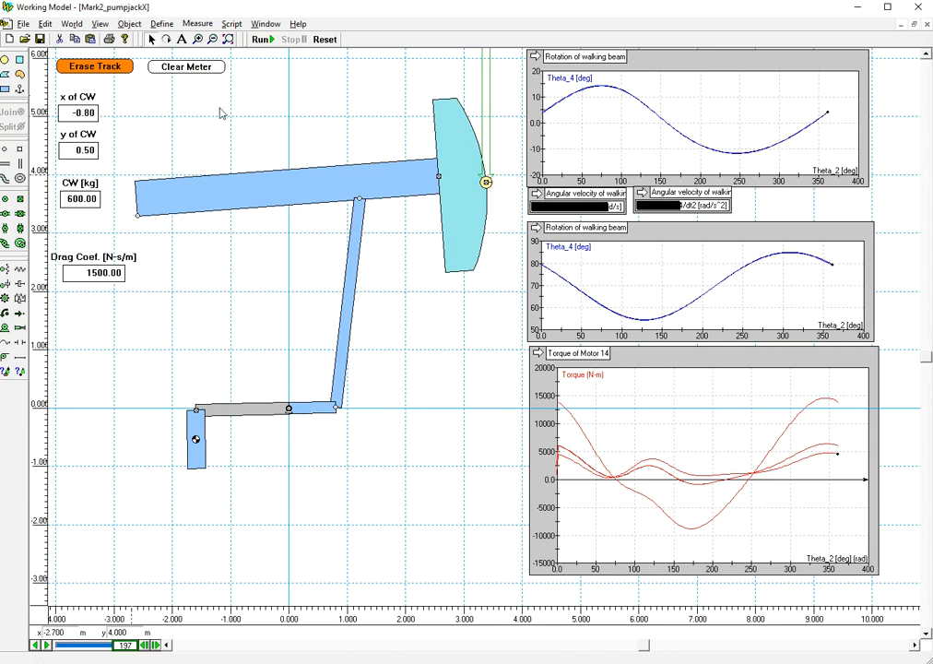
{"action": "left_click", "coordinate": [324, 39]}
- Set the counterweight mass to 0.01 kg
{"action": "left_click", "coordinate": [72, 197]}
{"action": "type", "text": ".0"}
{"action": "left_click", "coordinate": [168, 139]}
- Set the minimum of the CW [kg] input control to 0.0001 in its properties
{"action": "double_click", "coordinate": [90, 185]}
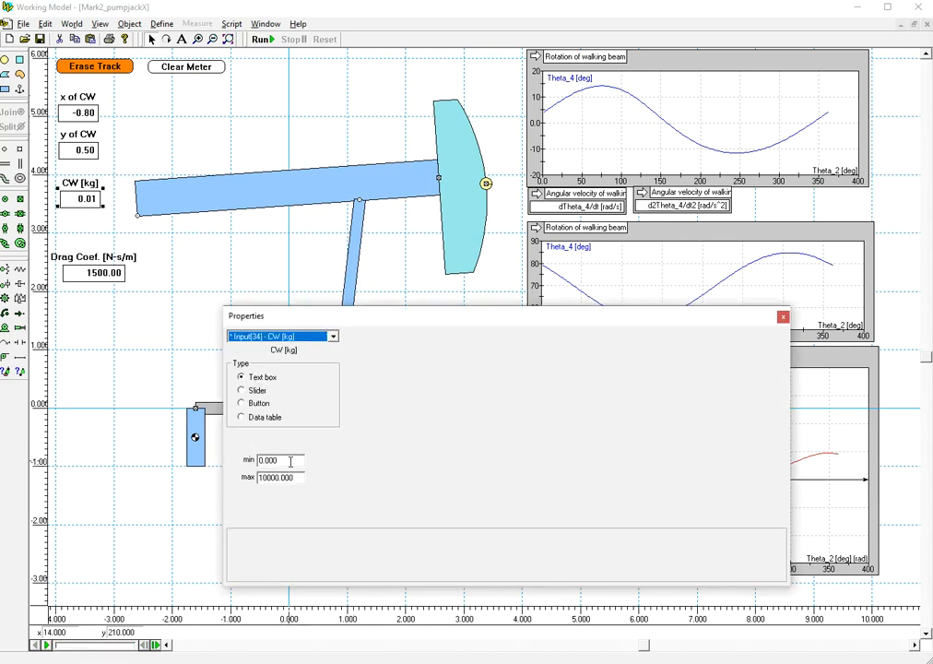
{"action": "left_click_drag", "start_coordinate": [290, 461], "coordinate": [214, 461]}
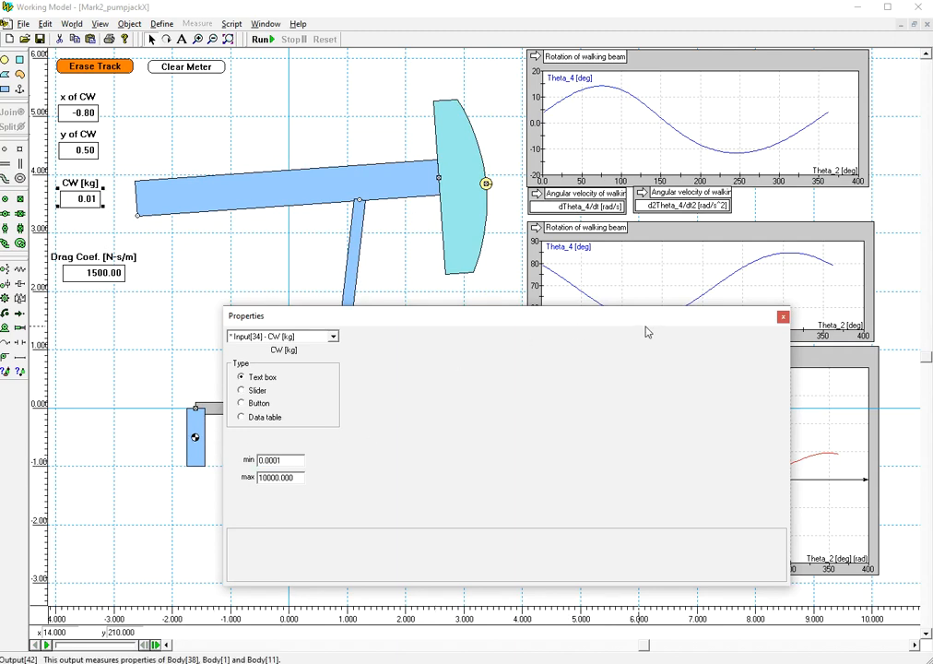
{"action": "left_click", "coordinate": [783, 317]}
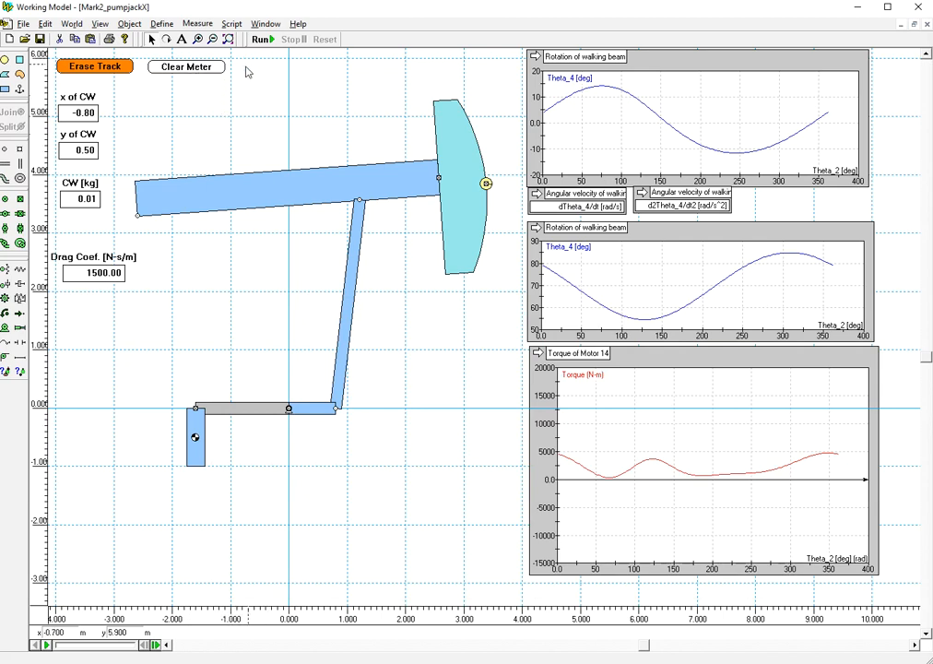
- Clear the meters and run a full crank cycle with the 0.01 kg counterweight
{"action": "left_click", "coordinate": [187, 69]}
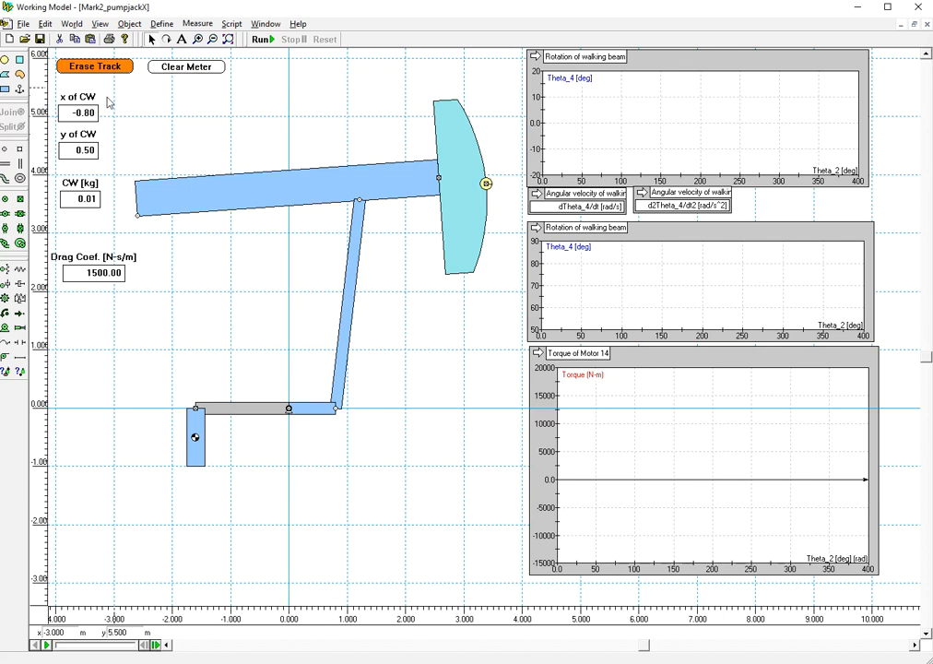
{"action": "left_click", "coordinate": [263, 41]}
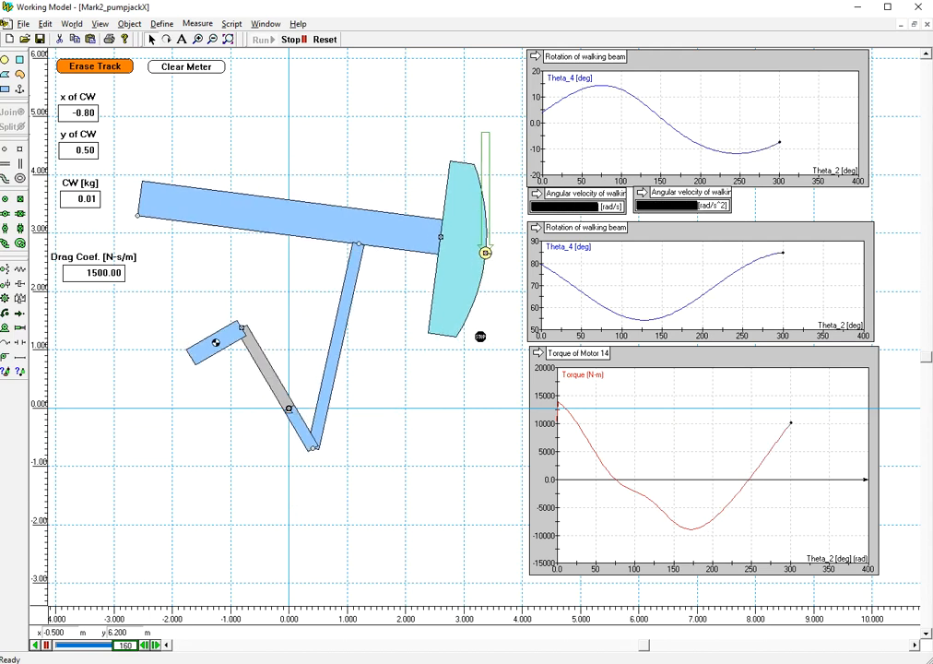
{"action": "left_click", "coordinate": [501, 224]}
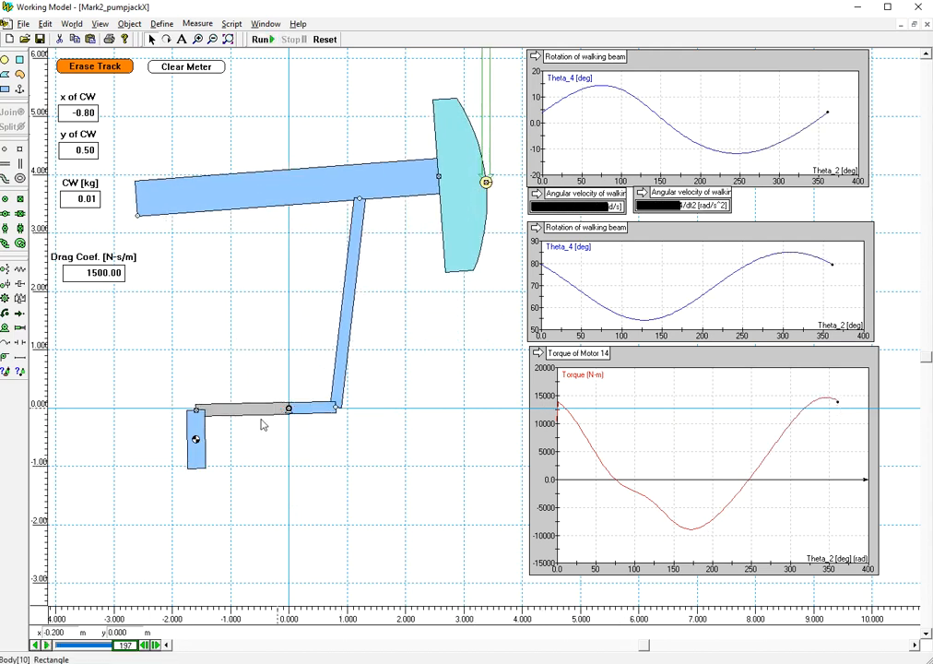
- Reset the simulation, set the counterweight mass to 600 kg, and run a full crank cycle
{"action": "left_click", "coordinate": [79, 198]}
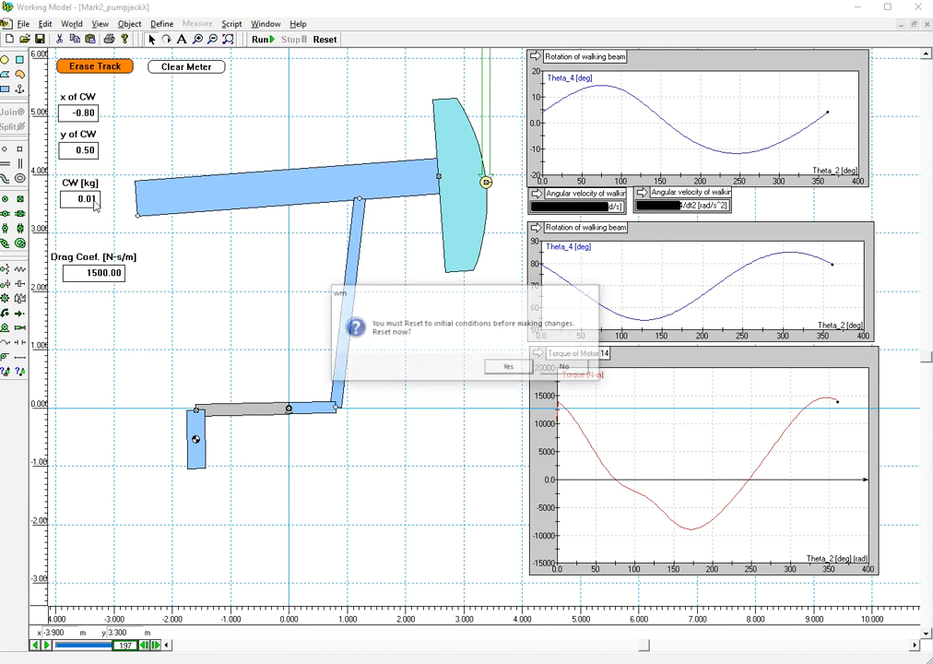
{"action": "left_click", "coordinate": [510, 368]}
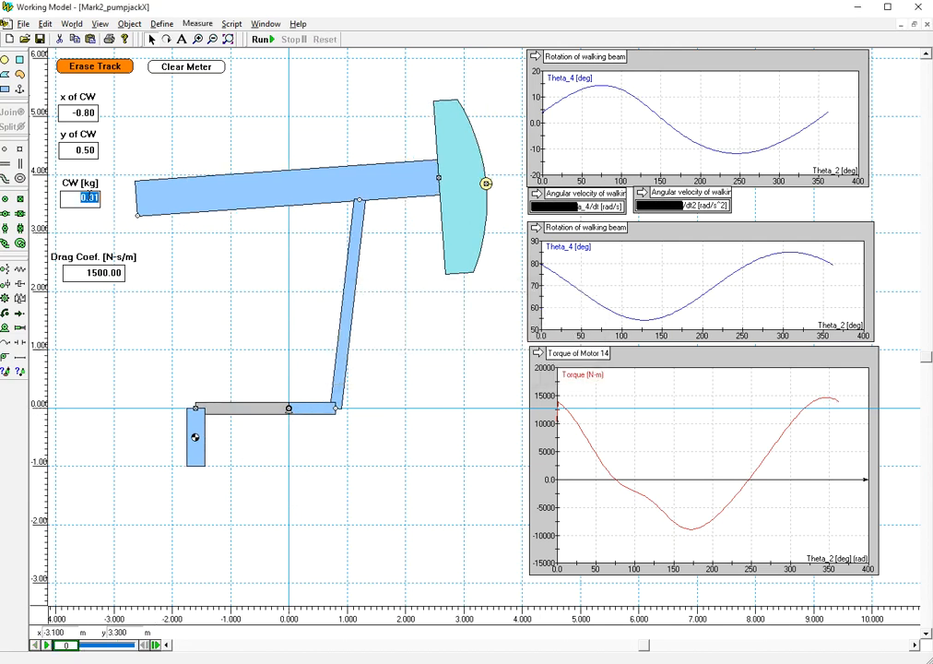
{"action": "key", "text": "Return"}
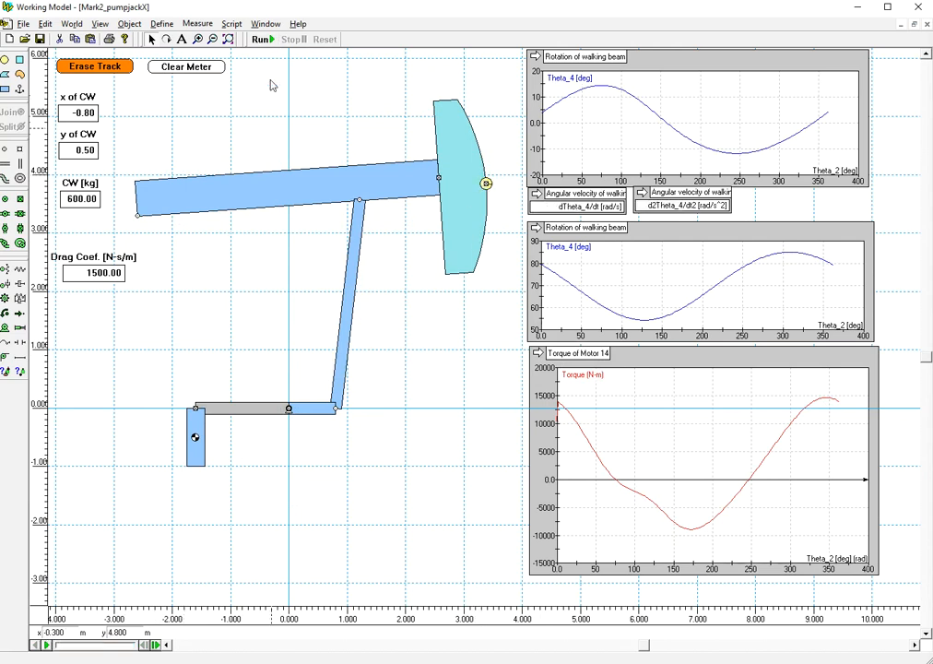
{"action": "left_click", "coordinate": [263, 41]}
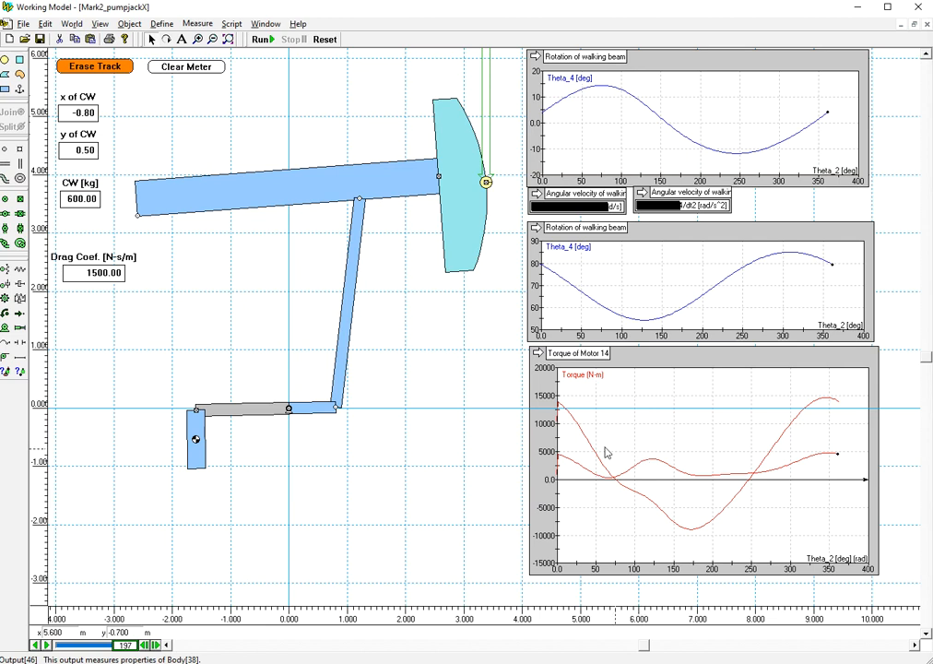
- Export the meter data for frames 0 to 197 as the DTA file Mark2_pumpjackX in the WM2D folder, and reset the simulation
{"action": "left_click", "coordinate": [25, 24]}
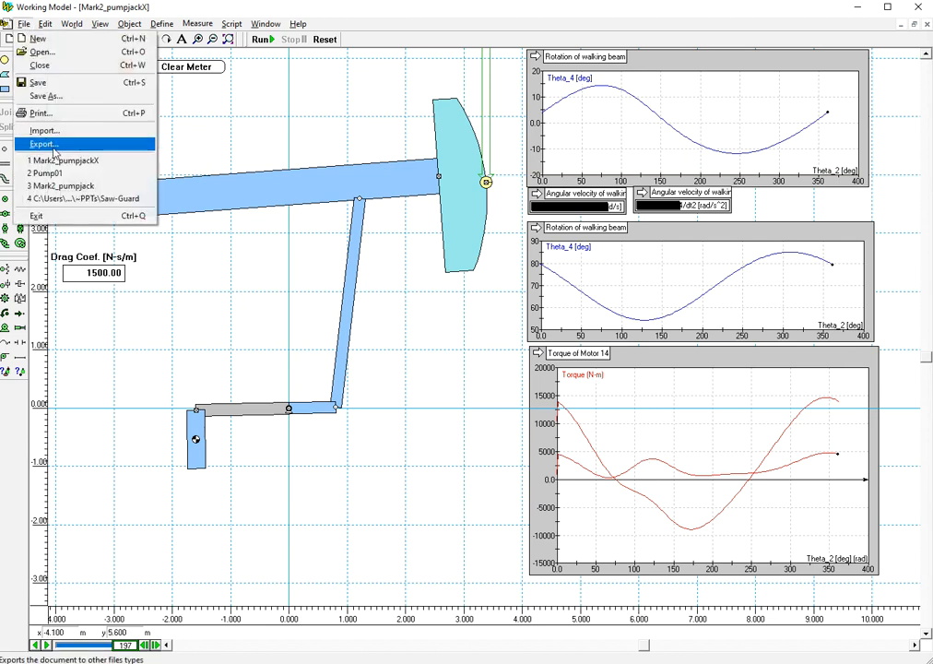
{"action": "left_click", "coordinate": [46, 145]}
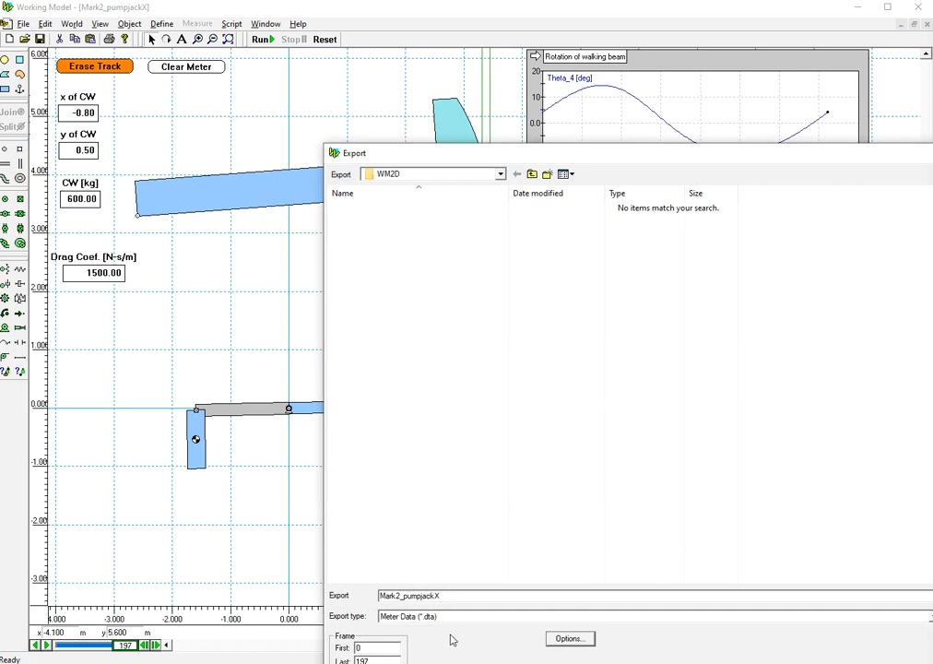
{"action": "left_click_drag", "start_coordinate": [769, 179], "coordinate": [633, 66]}
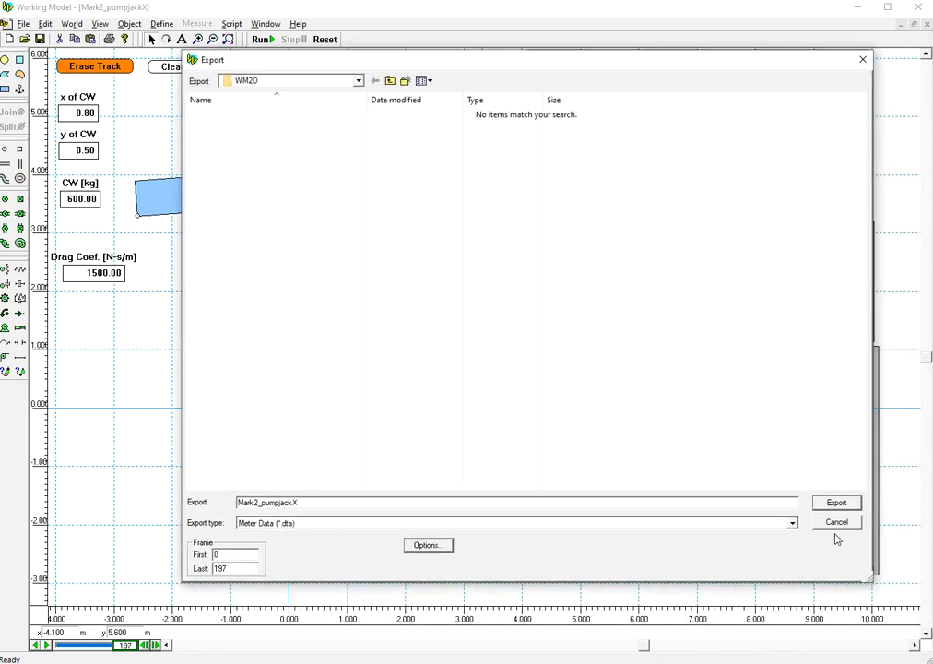
{"action": "left_click", "coordinate": [848, 505]}
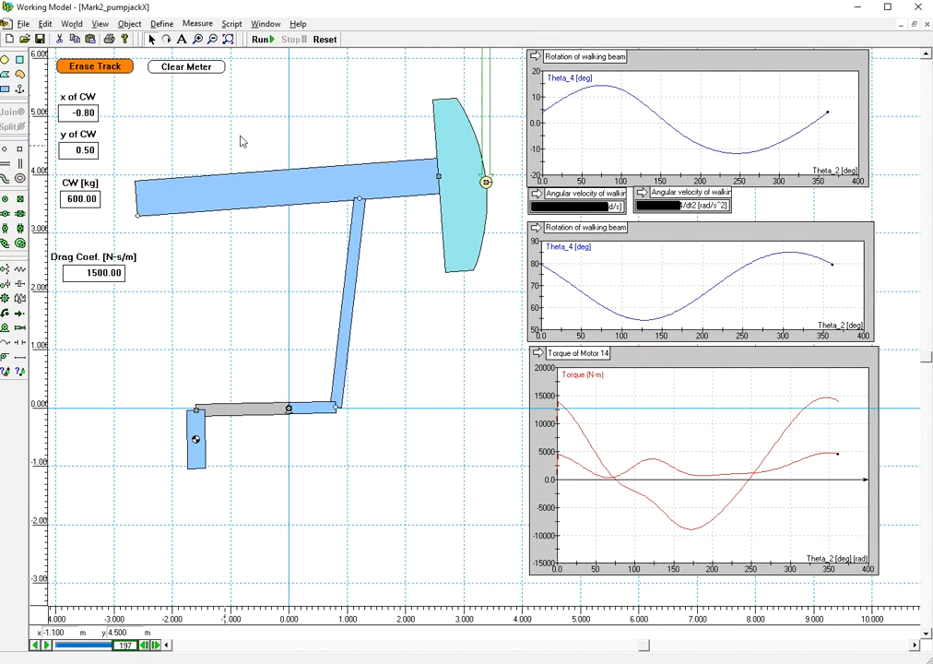
{"action": "left_click", "coordinate": [324, 39]}
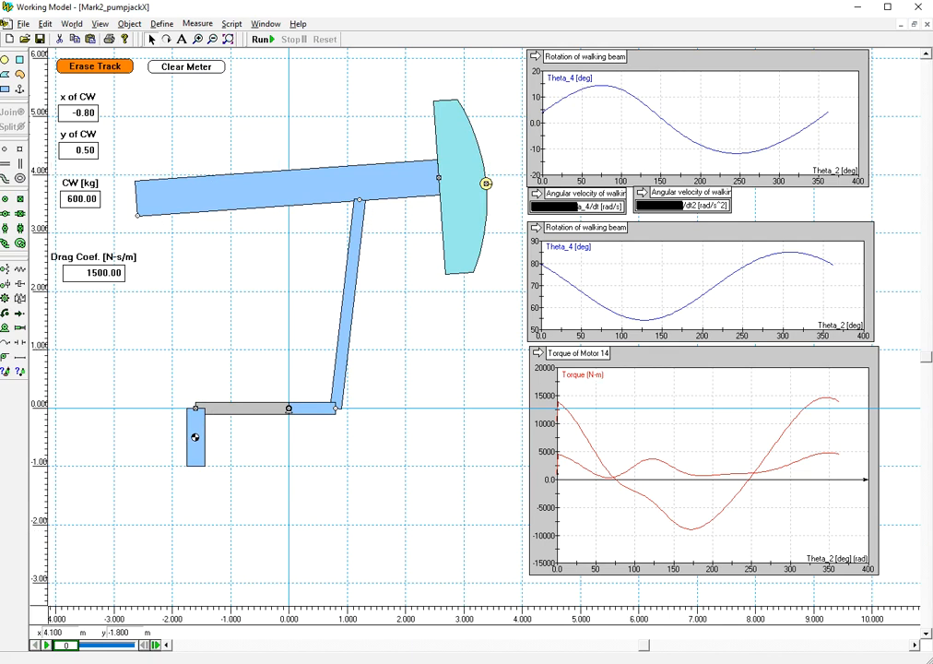
- Switch to File Explorer and open the exported Mark2_pumpjackX DTA file in Notepad
{"action": "key", "text": "alt+Tab"}
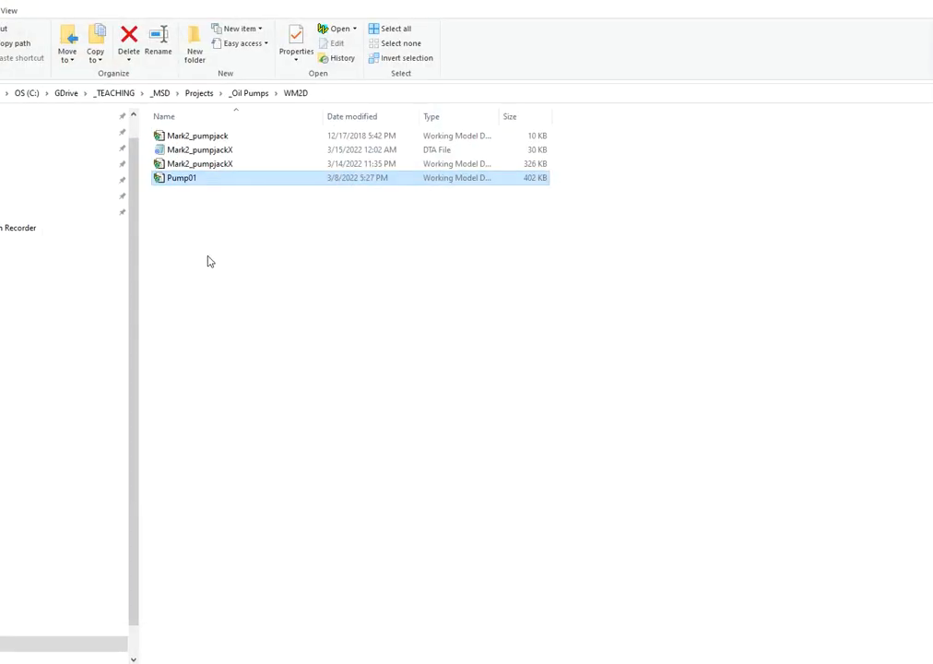
{"action": "left_click", "coordinate": [224, 153]}
{"action": "double_click", "coordinate": [224, 152]}
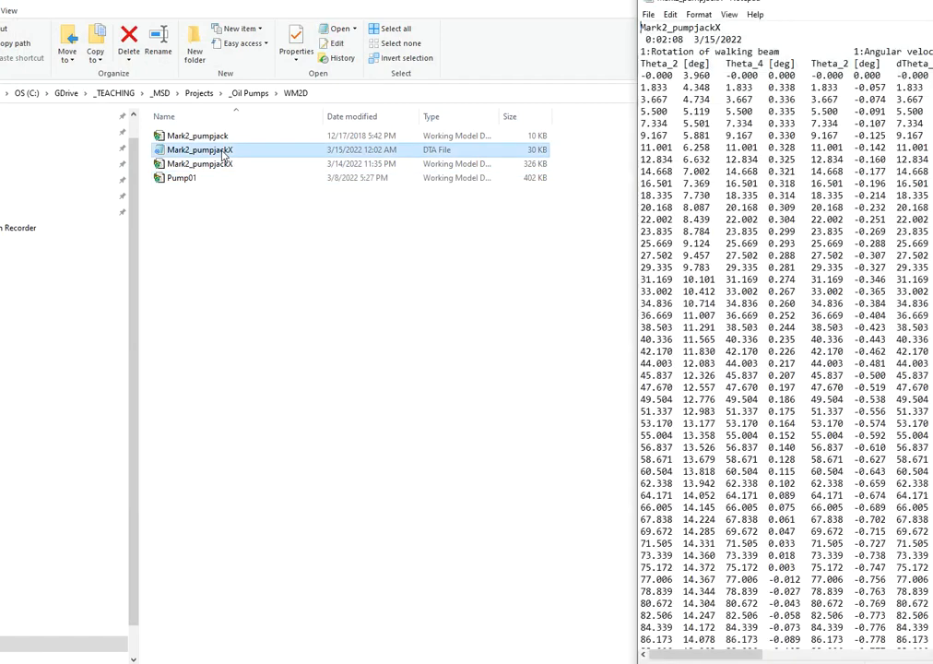
{"action": "left_click_drag", "start_coordinate": [830, 2], "coordinate": [564, 16]}
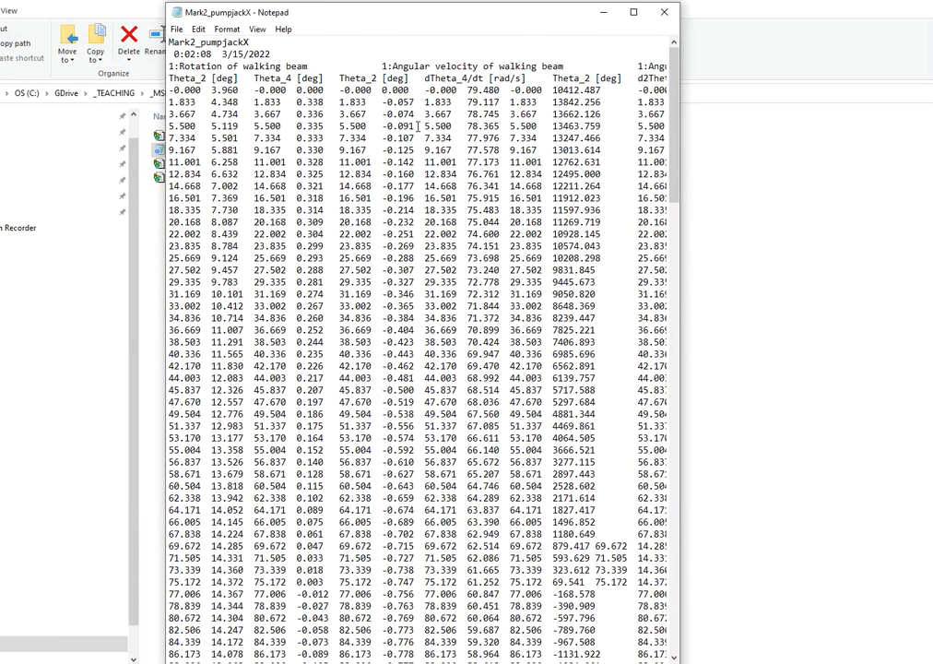
- Widen the Notepad view and examine the exported meter columns across to the motor torque data, and minimize the file
{"action": "left_click", "coordinate": [635, 12]}
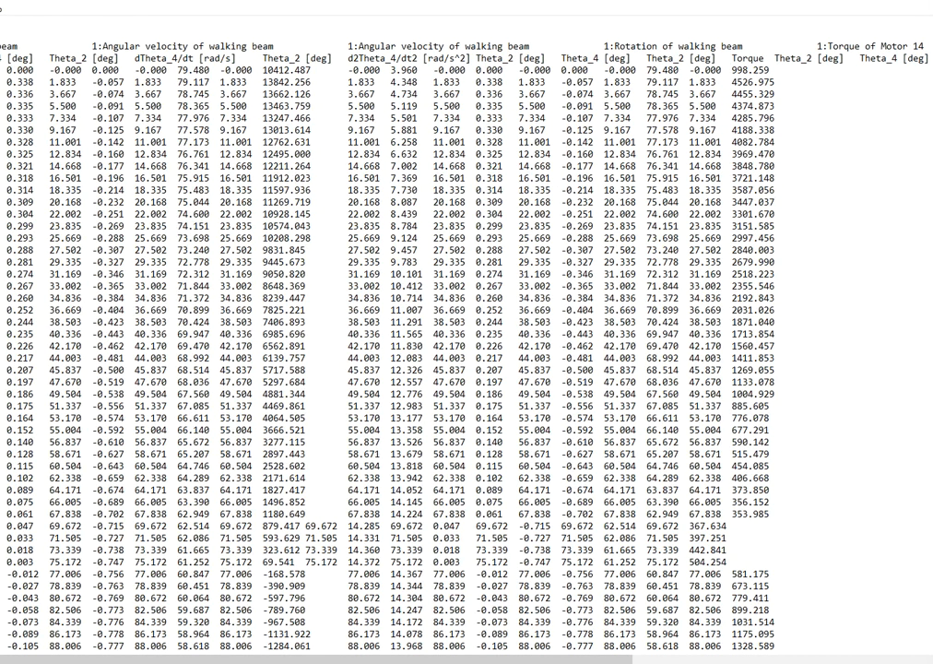
{"action": "left_click", "coordinate": [928, 3]}
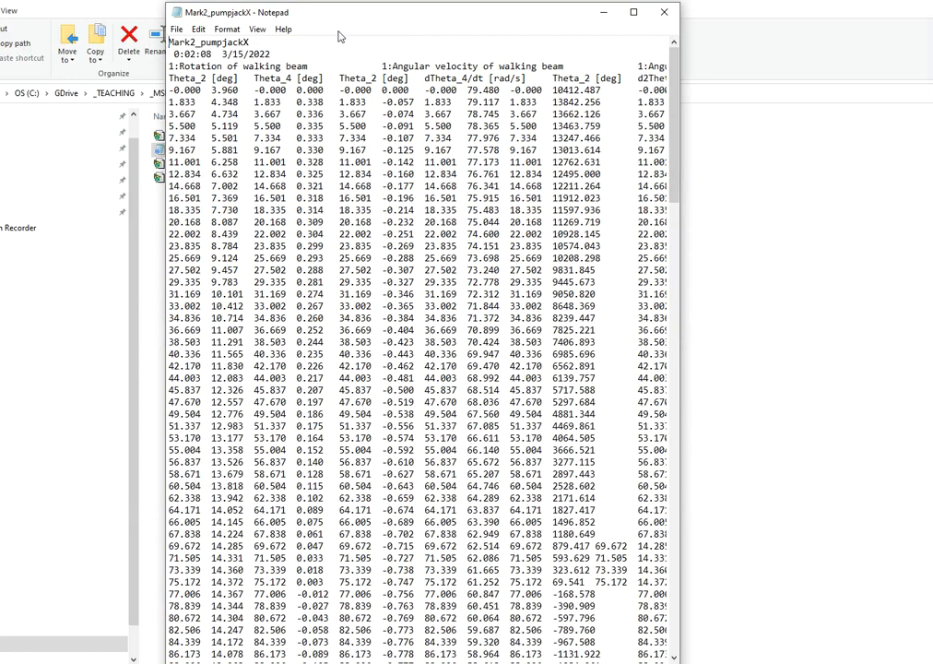
{"action": "left_click_drag", "start_coordinate": [355, 18], "coordinate": [203, 20]}
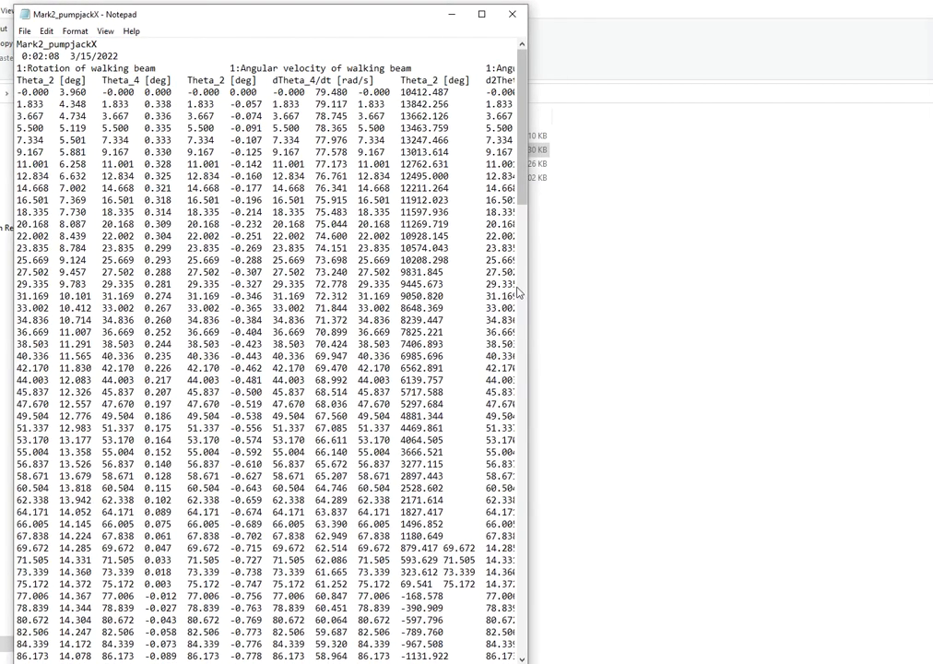
{"action": "scroll", "coordinate": [530, 297], "scroll_direction": "down", "scroll_amount": 17}
{"action": "left_click_drag", "start_coordinate": [528, 195], "coordinate": [921, 57]}
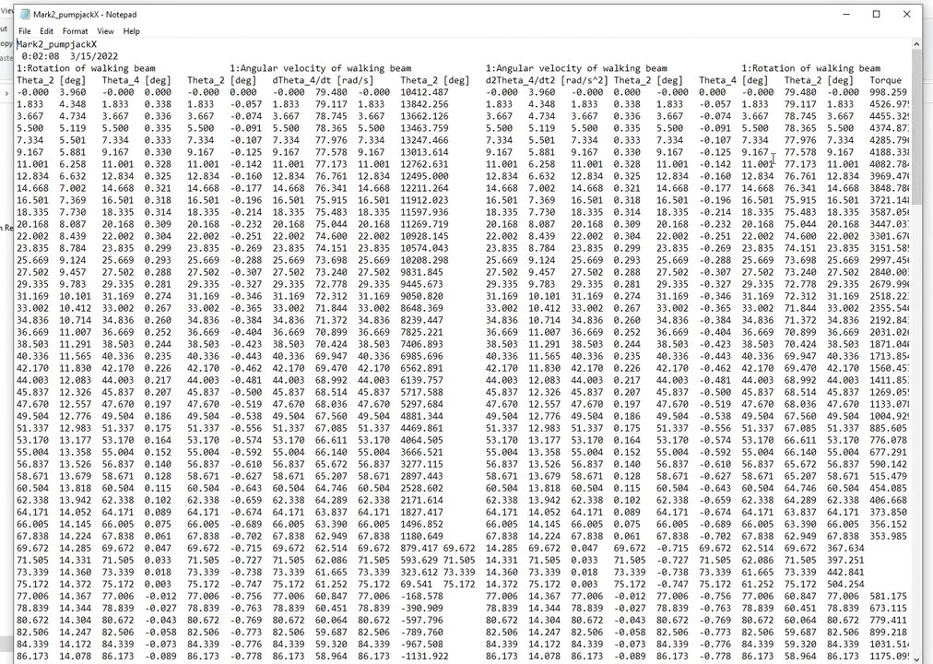
{"action": "scroll", "coordinate": [462, 350], "scroll_direction": "right", "scroll_amount": 10}
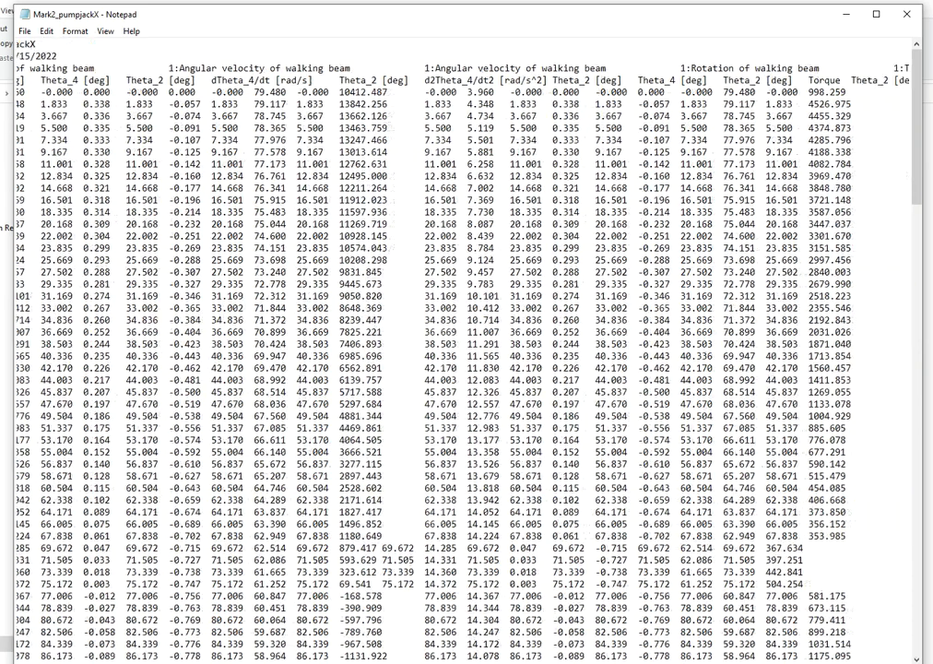
{"action": "scroll", "coordinate": [889, 108], "scroll_direction": "right", "scroll_amount": 5}
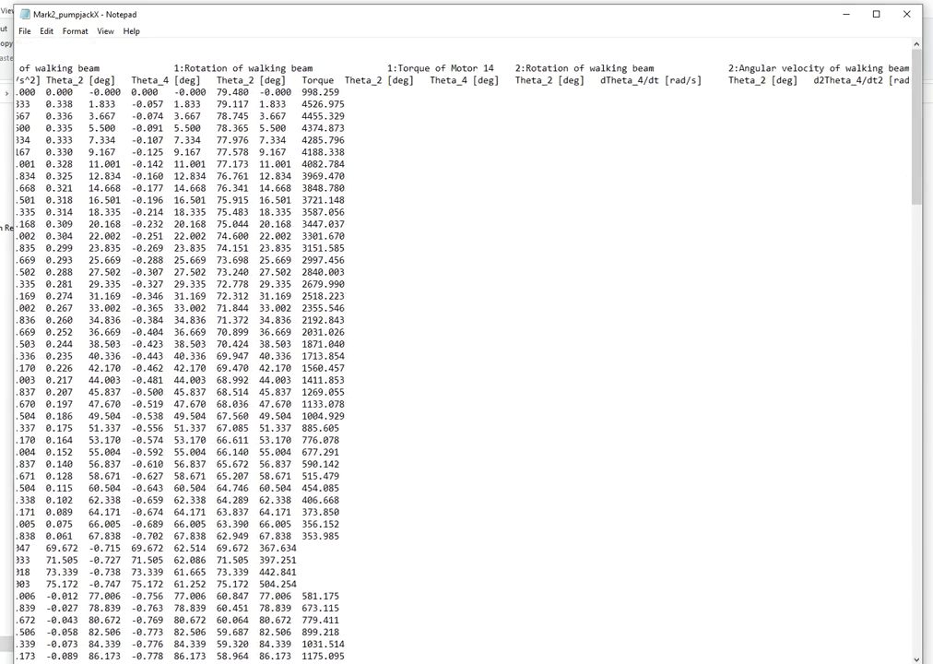
{"action": "scroll", "coordinate": [889, 108], "scroll_direction": "left", "scroll_amount": 5}
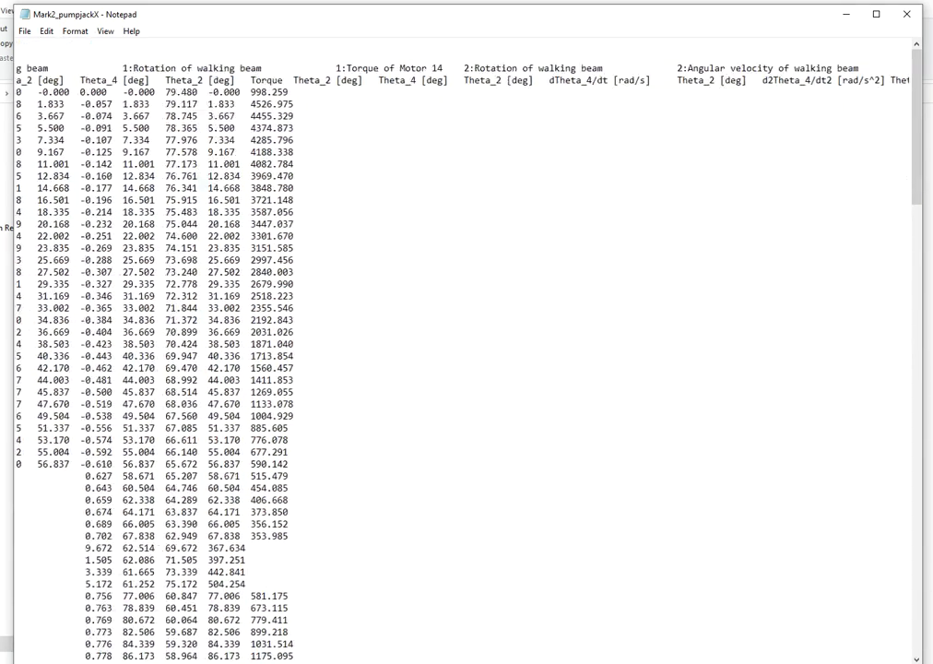
{"action": "left_click", "coordinate": [848, 14]}
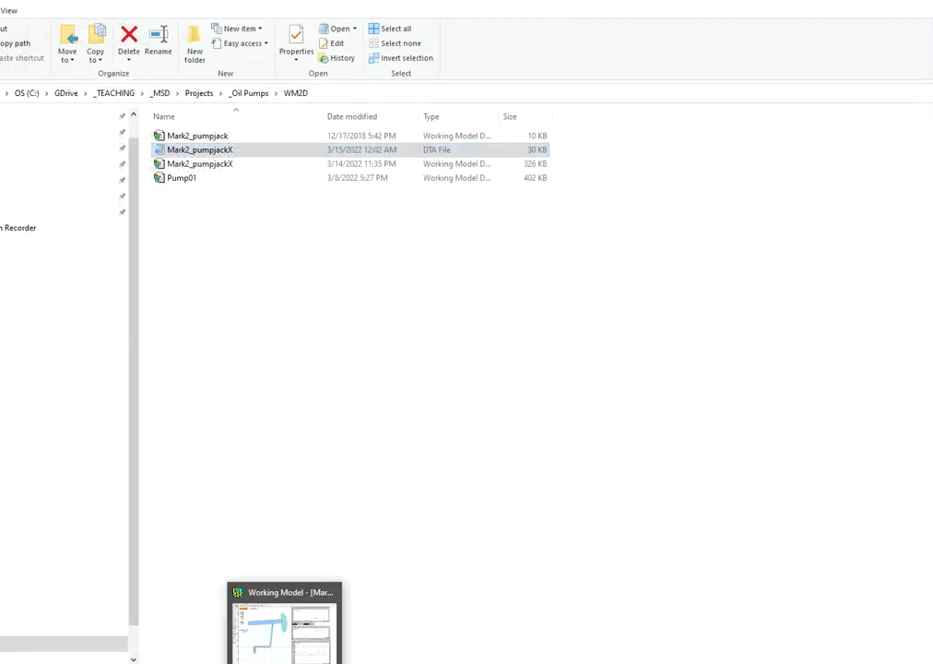
- Switch to Working Model, save the pumpjack model, and delete all the walking beam rotation and angular velocity meters, keeping the motor torque meter
{"action": "left_click", "coordinate": [285, 662]}
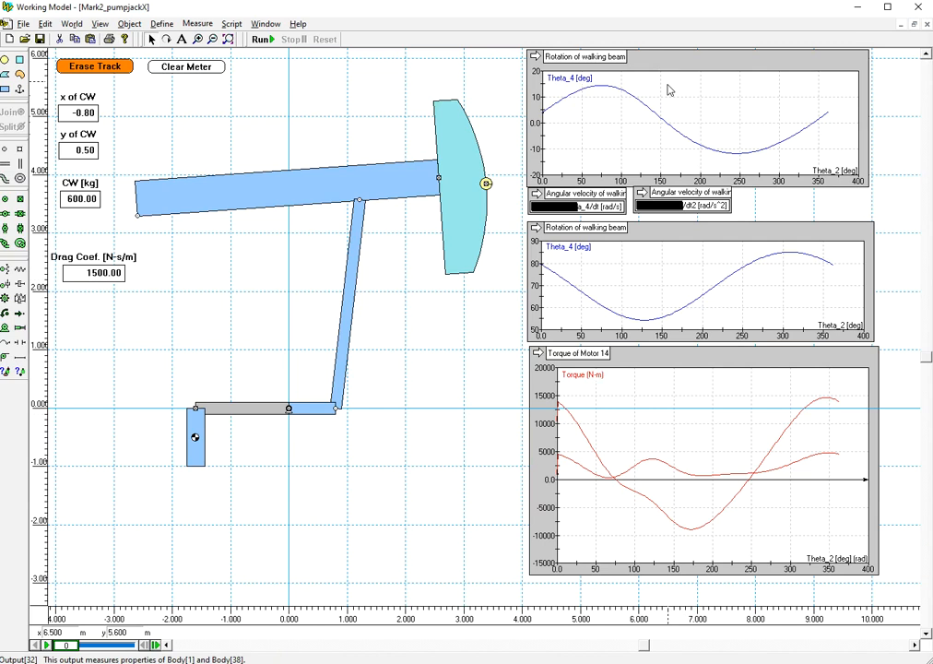
{"action": "left_click", "coordinate": [40, 41]}
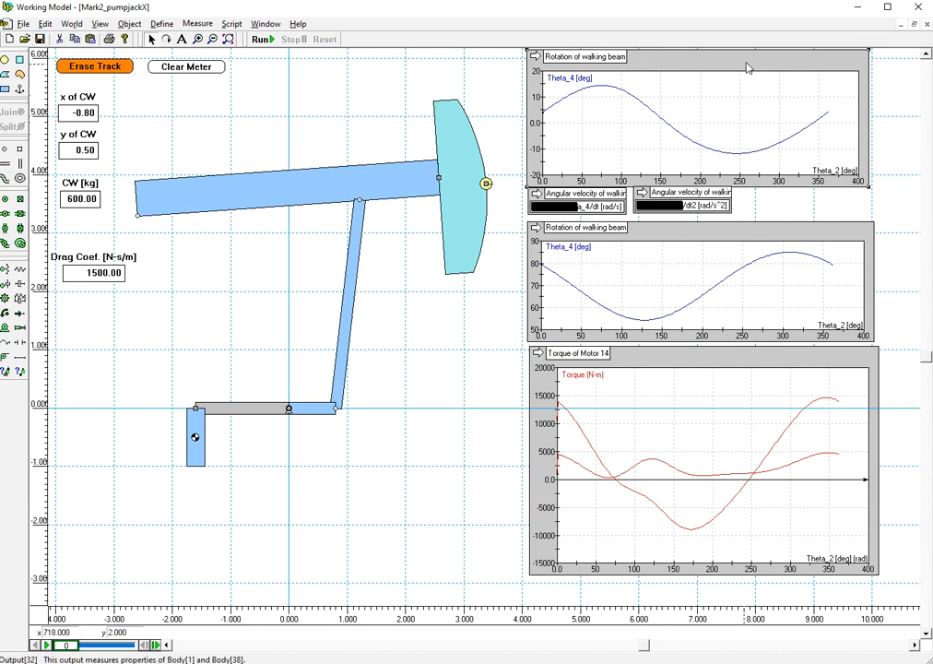
{"action": "key", "text": "Delete"}
{"action": "left_click", "coordinate": [702, 197]}
{"action": "key", "text": "Delete"}
{"action": "key", "text": "Delete"}
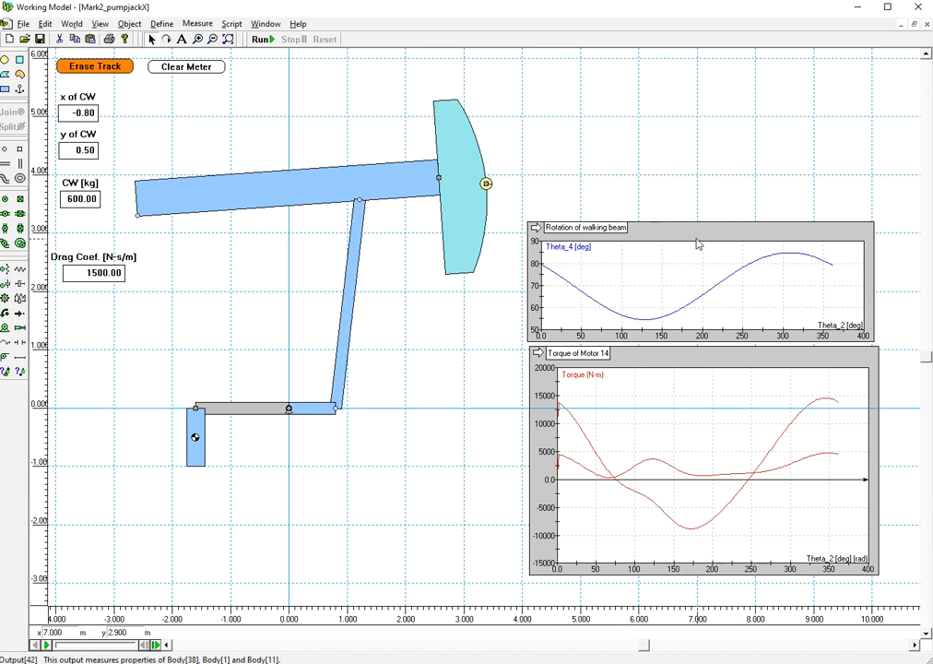
{"action": "key", "text": "Delete"}
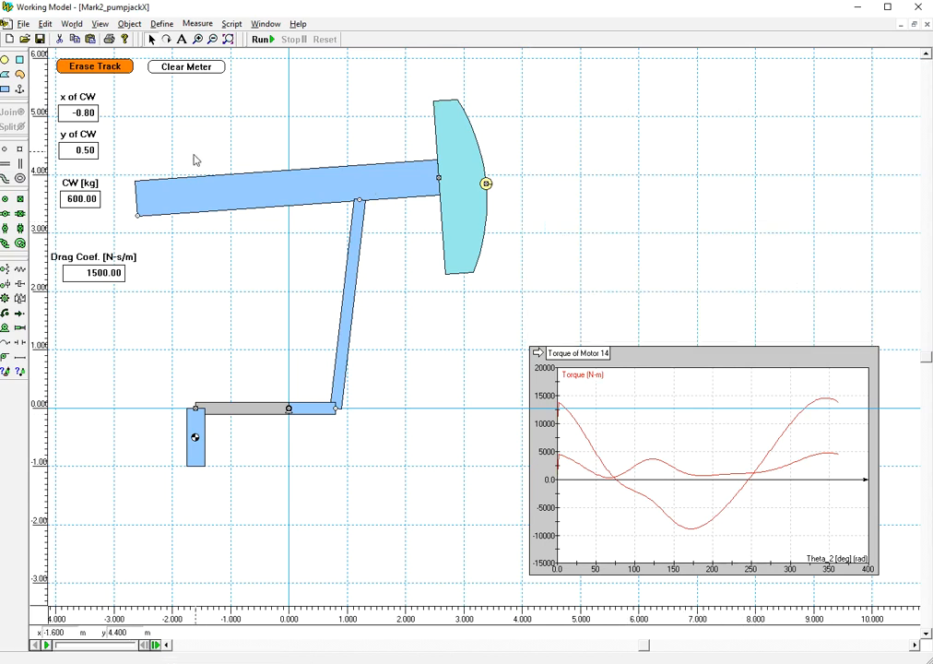
- Clear the torque meter, run a full crank cycle with the 600 kg counterweight, and reset the simulation
{"action": "left_click", "coordinate": [196, 68]}
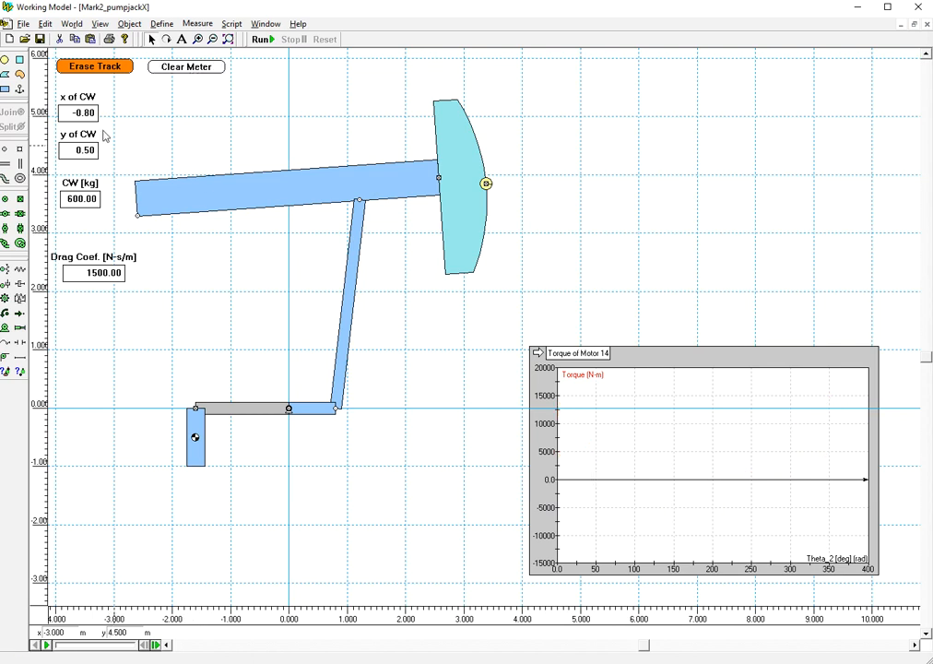
{"action": "left_click", "coordinate": [261, 41]}
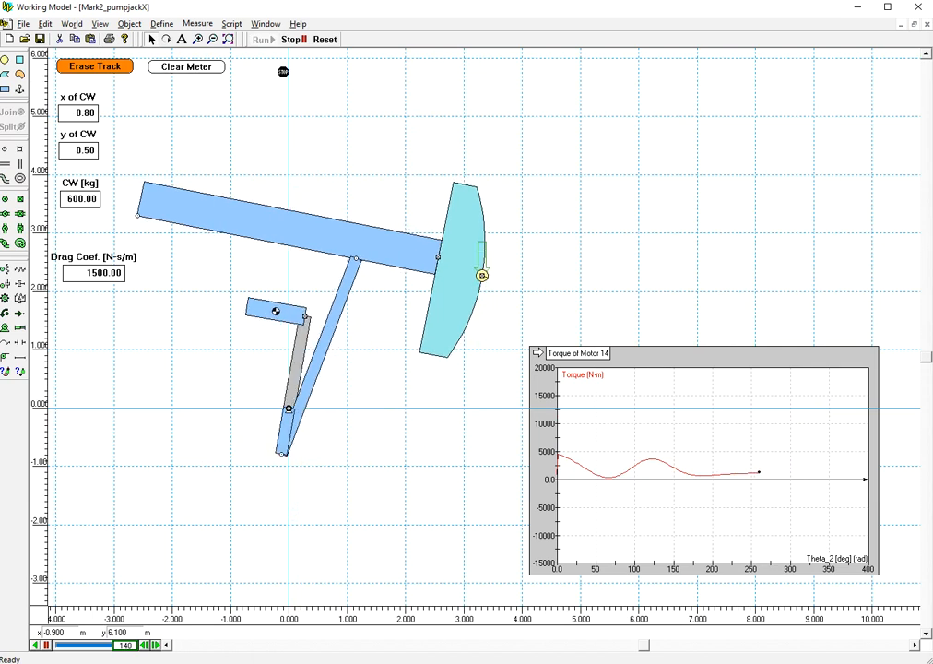
{"action": "left_click", "coordinate": [320, 42]}
- Export the motor torque meter data as Mark2_pumpjackX in DTA format, overwriting the existing file, and reset the simulation
{"action": "left_click", "coordinate": [22, 24]}
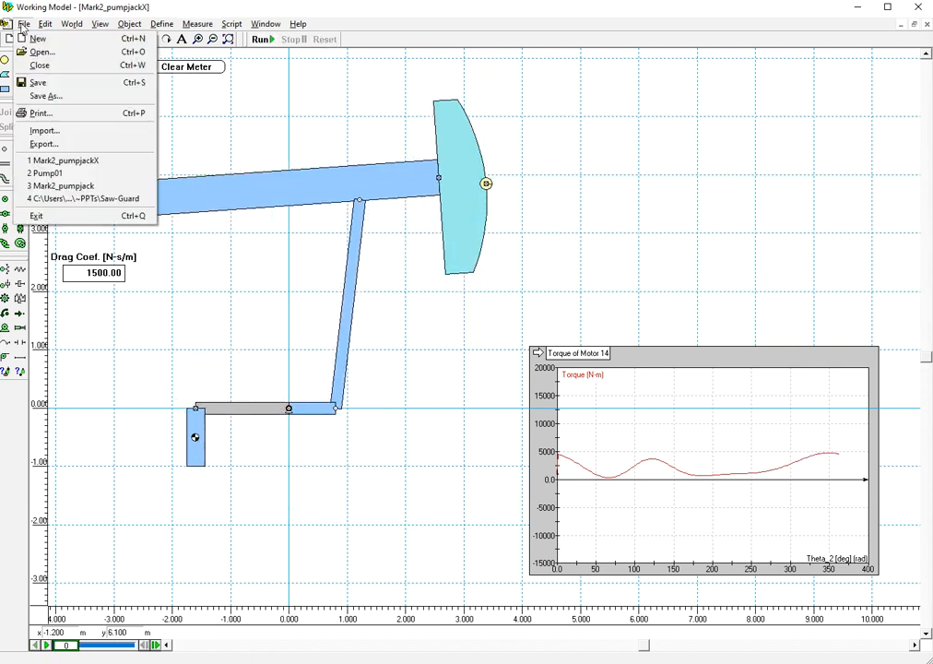
{"action": "left_click", "coordinate": [33, 148]}
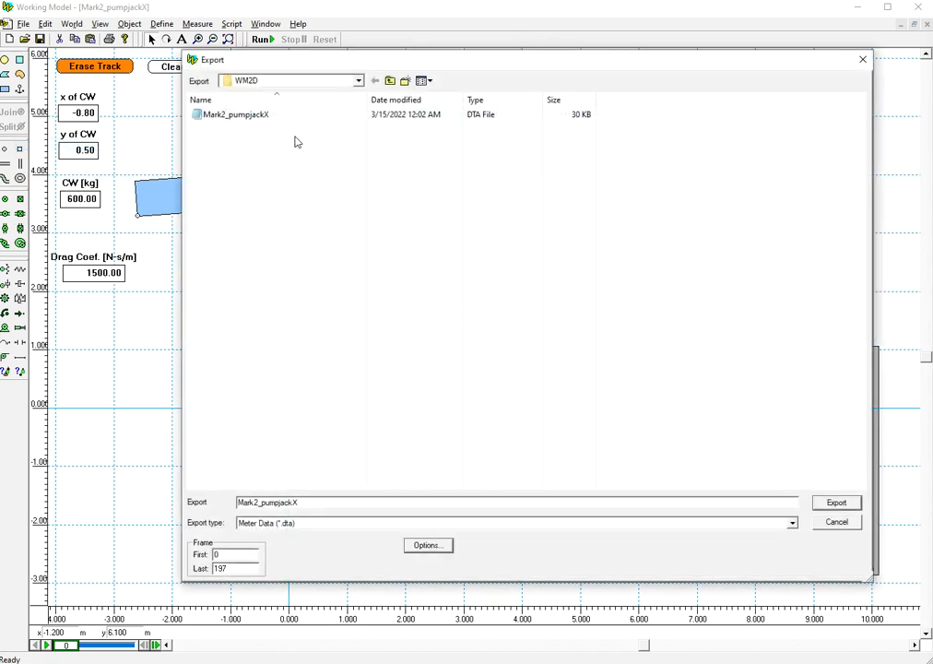
{"action": "left_click", "coordinate": [835, 502]}
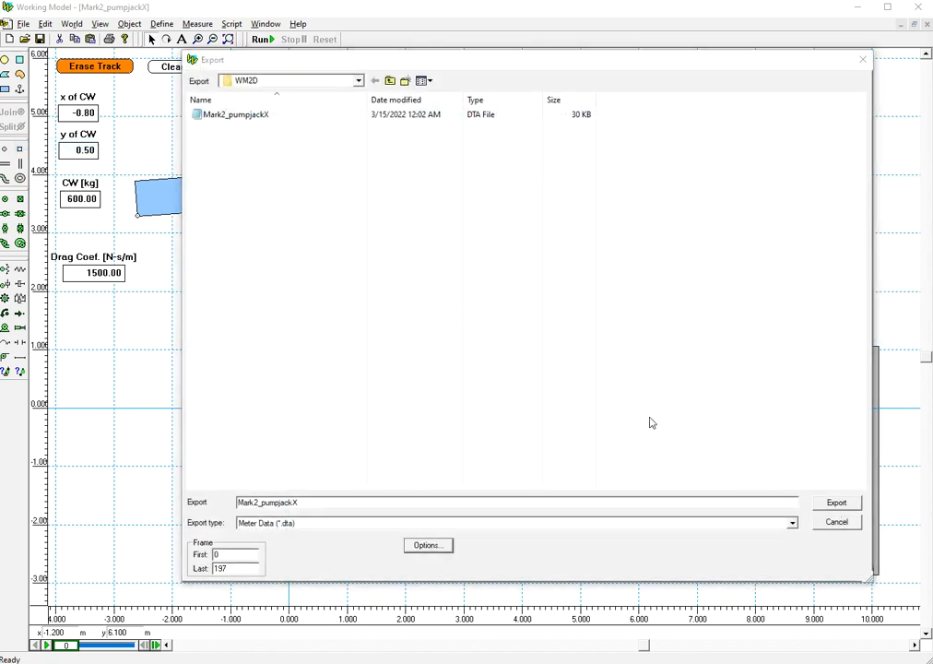
{"action": "left_click", "coordinate": [555, 345]}
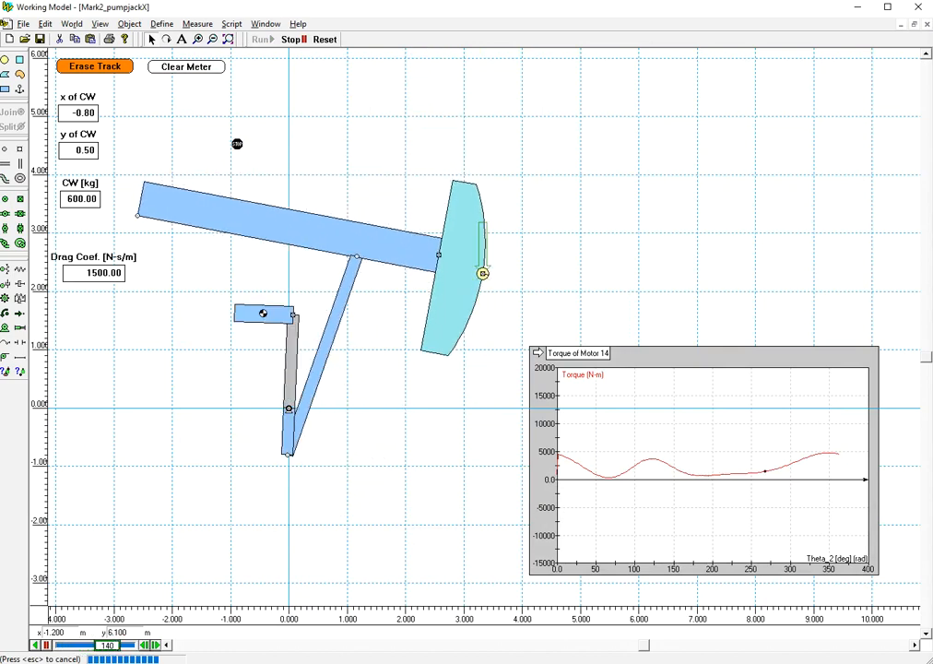
{"action": "left_click", "coordinate": [324, 39]}
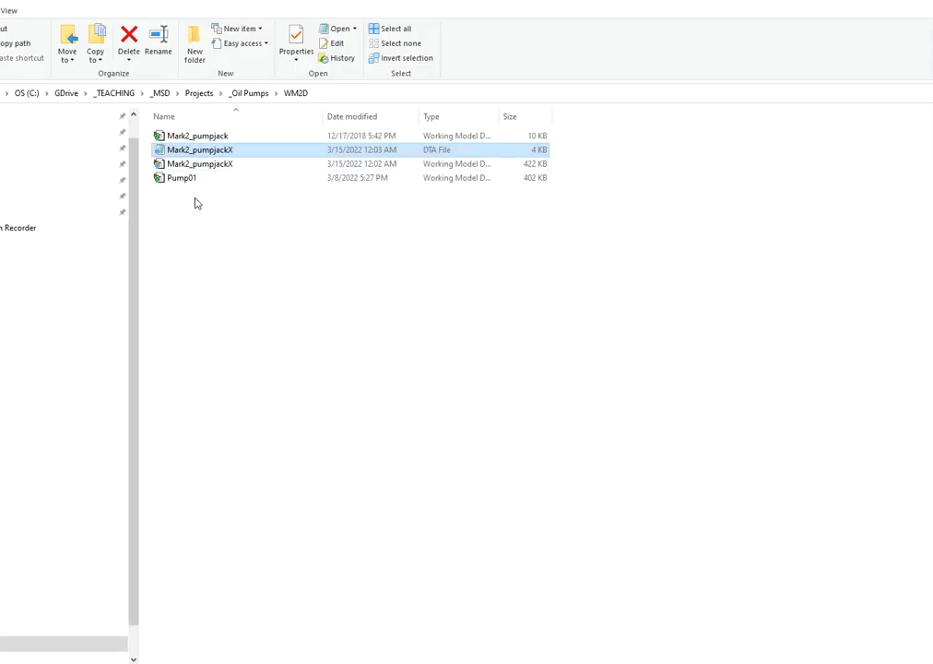
- Open the newly exported Mark2_pumpjackX DTA file in Notepad and copy its entire contents
{"action": "double_click", "coordinate": [185, 150]}
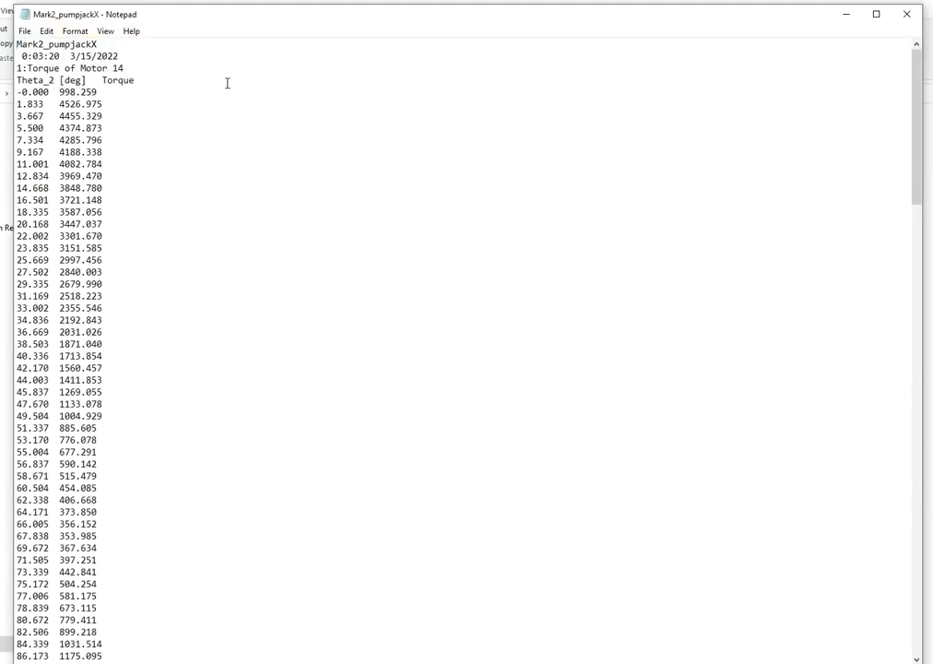
{"action": "left_click_drag", "start_coordinate": [269, 25], "coordinate": [510, 57]}
{"action": "left_click", "coordinate": [286, 64]}
{"action": "left_click", "coordinate": [314, 256]}
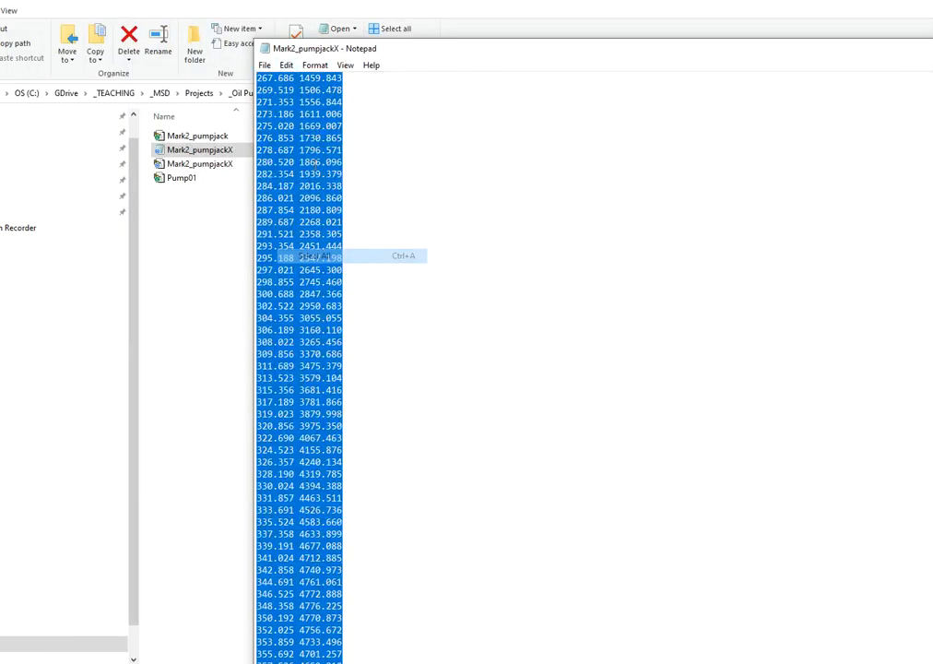
{"action": "left_click", "coordinate": [287, 65]}
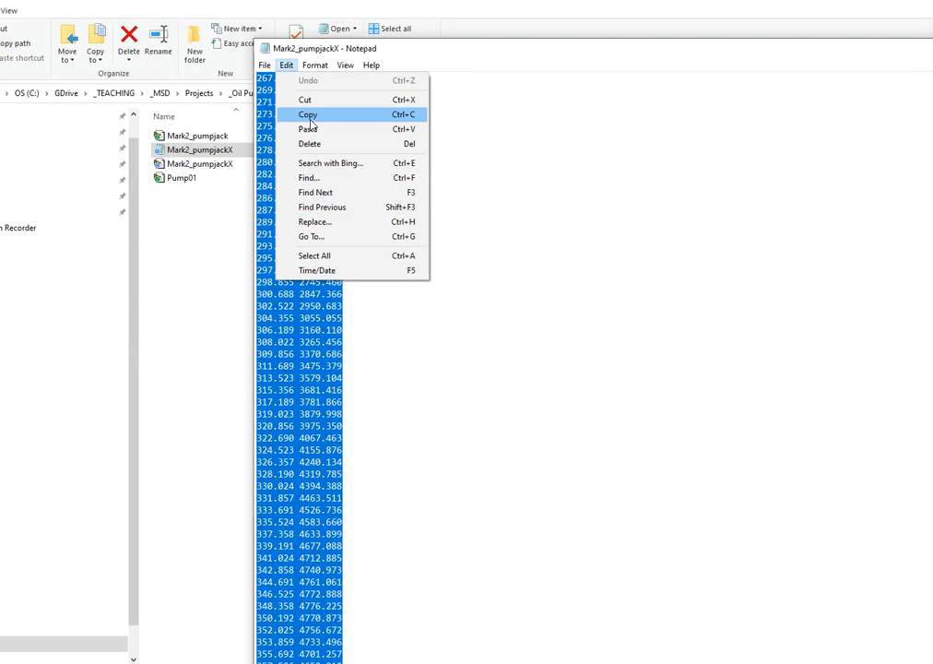
{"action": "left_click", "coordinate": [309, 115]}
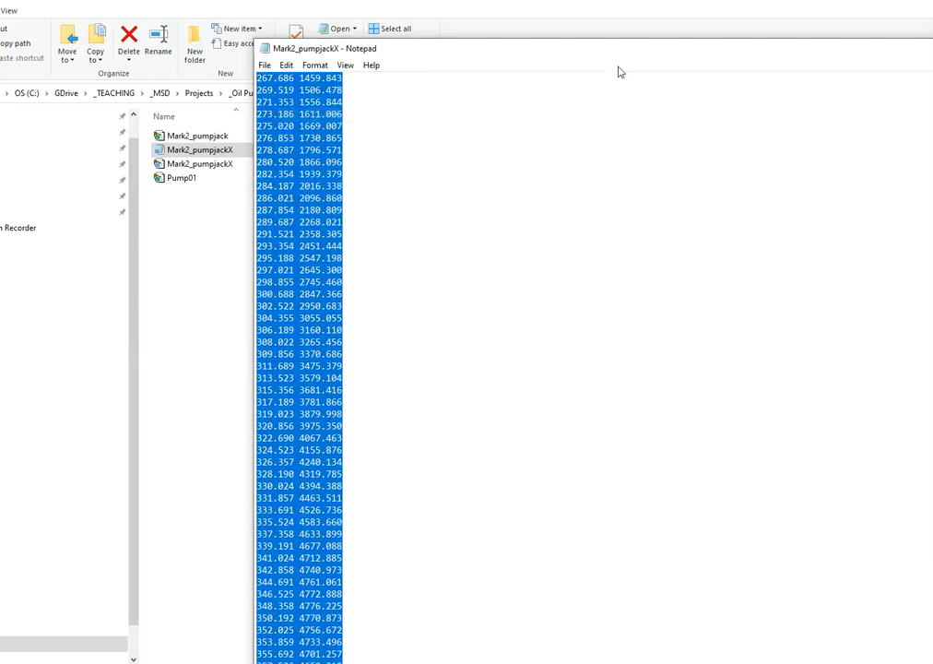
- Narrow the Notepad window around the two data columns and minimize it
{"action": "left_click_drag", "start_coordinate": [551, 43], "coordinate": [705, 140]}
{"action": "left_click_drag", "start_coordinate": [464, 152], "coordinate": [192, 64]}
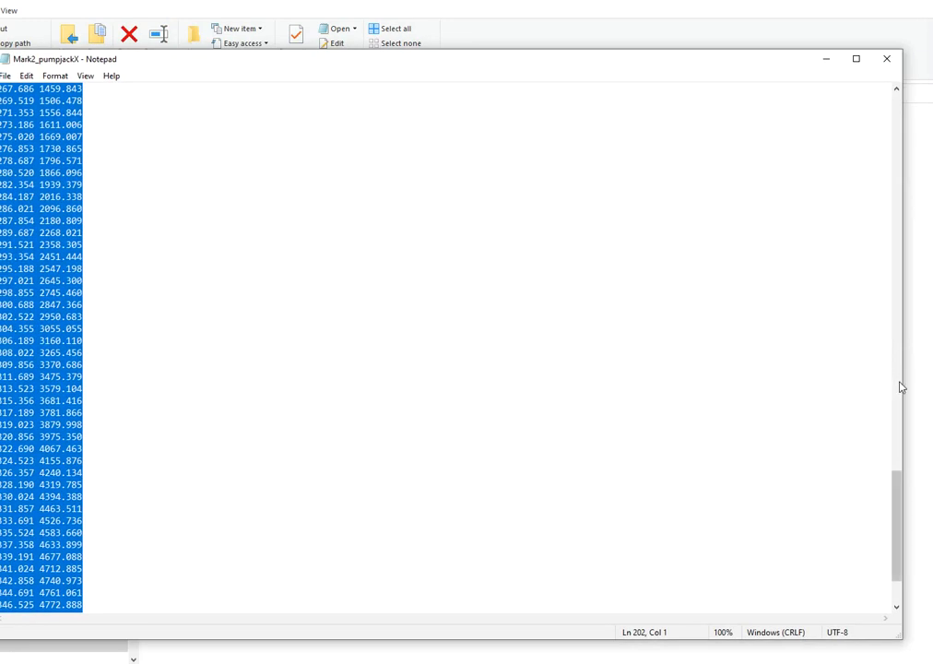
{"action": "left_click_drag", "start_coordinate": [905, 383], "coordinate": [423, 367]}
{"action": "left_click_drag", "start_coordinate": [302, 78], "coordinate": [583, 78]}
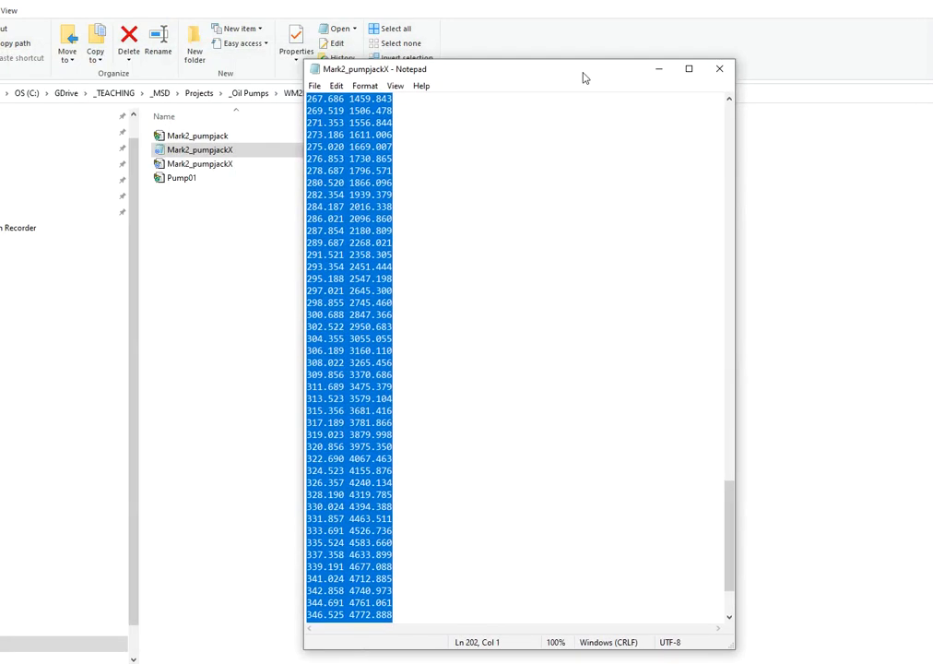
{"action": "left_click", "coordinate": [658, 69]}
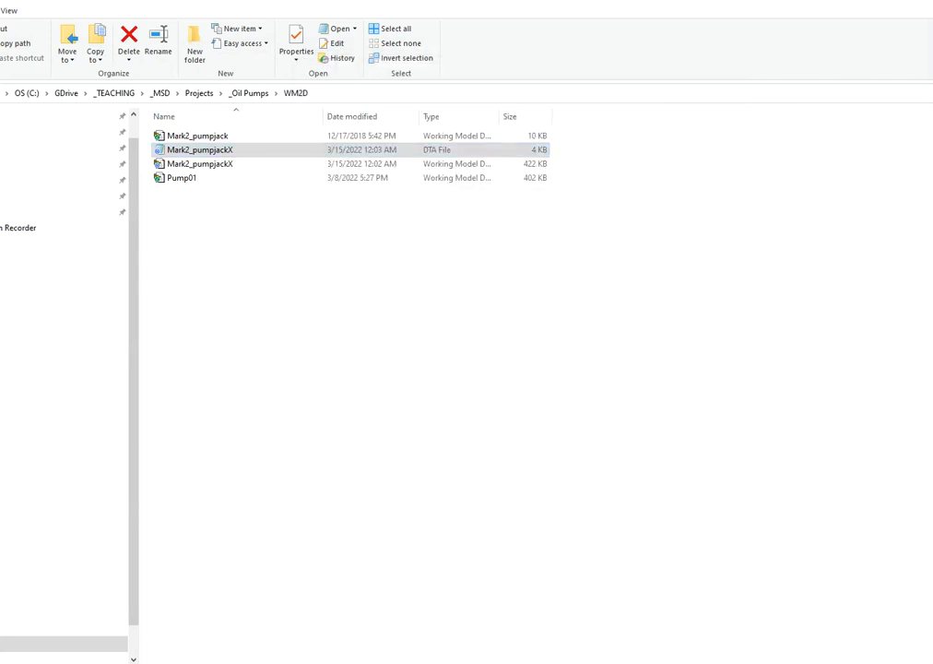
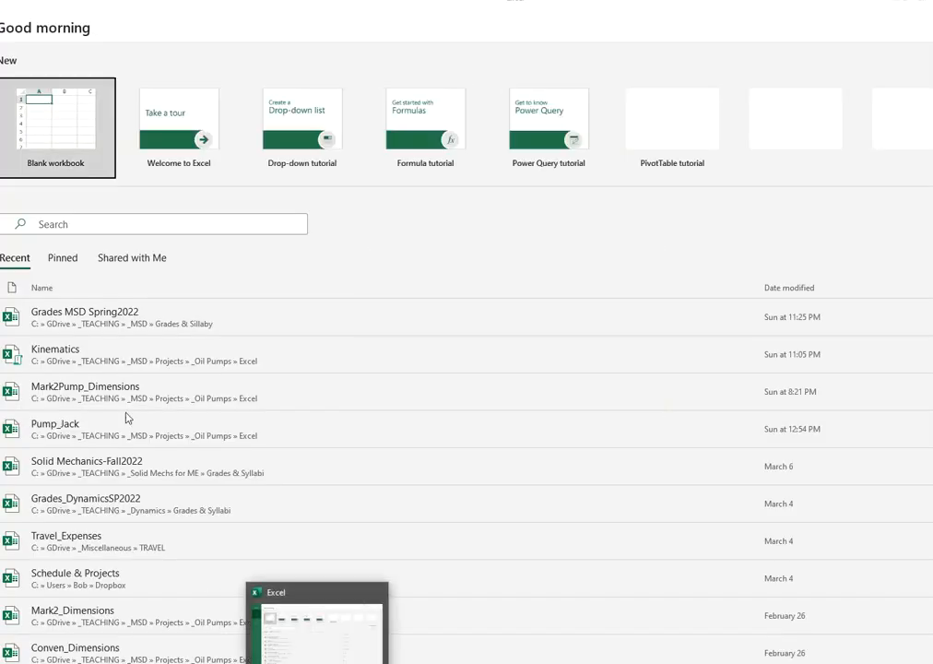
- Create a blank Excel workbook, fit its window to the screen, and paste the copied torque data starting at cell A1
{"action": "left_click", "coordinate": [77, 137]}
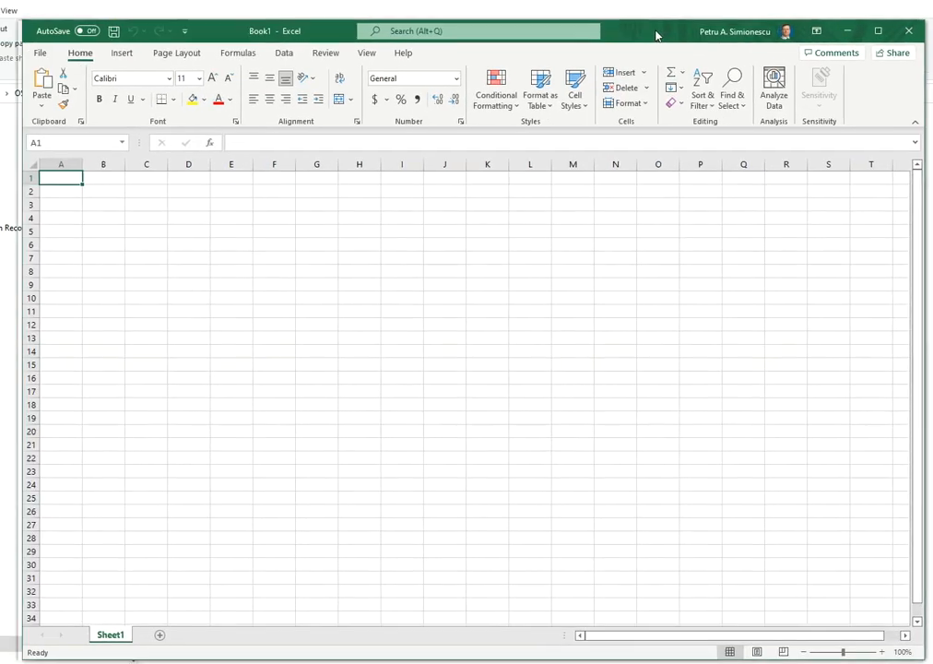
{"action": "left_click_drag", "start_coordinate": [656, 35], "coordinate": [637, 16]}
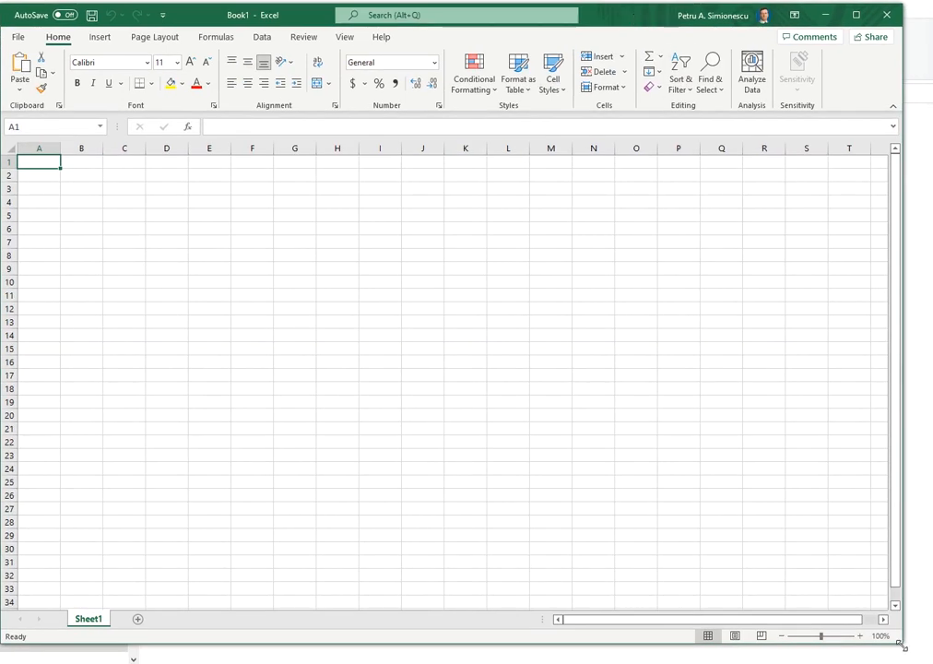
{"action": "left_click_drag", "start_coordinate": [901, 647], "coordinate": [927, 660]}
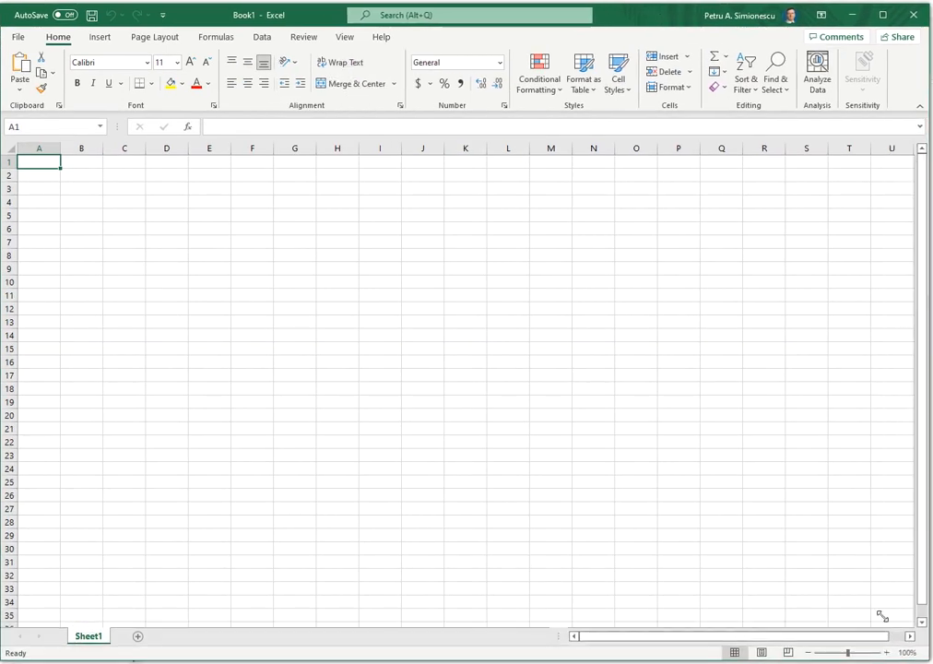
{"action": "left_click", "coordinate": [20, 66]}
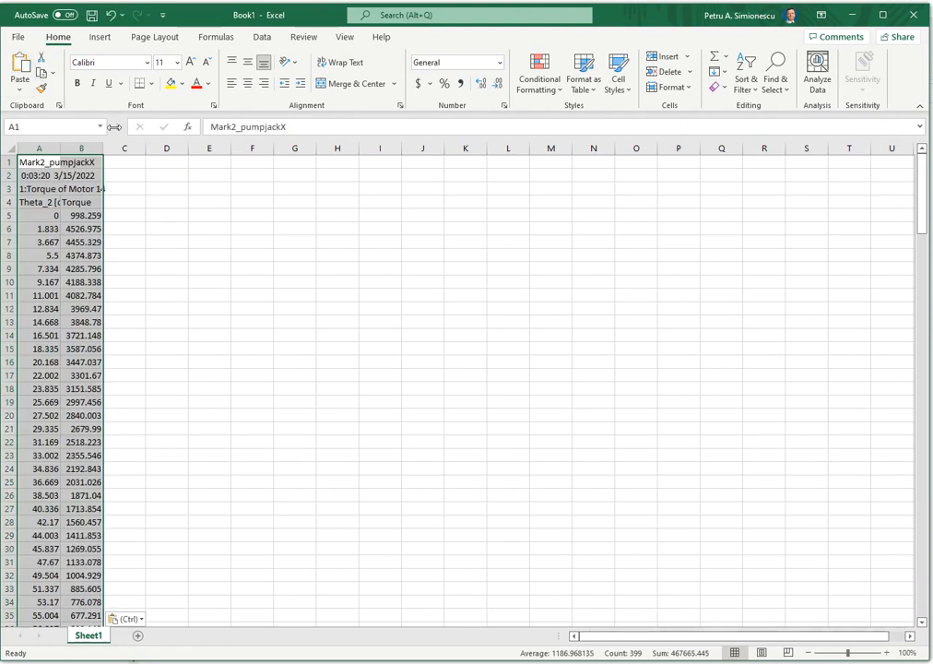
{"action": "left_click", "coordinate": [162, 334]}
{"action": "left_click", "coordinate": [83, 270]}
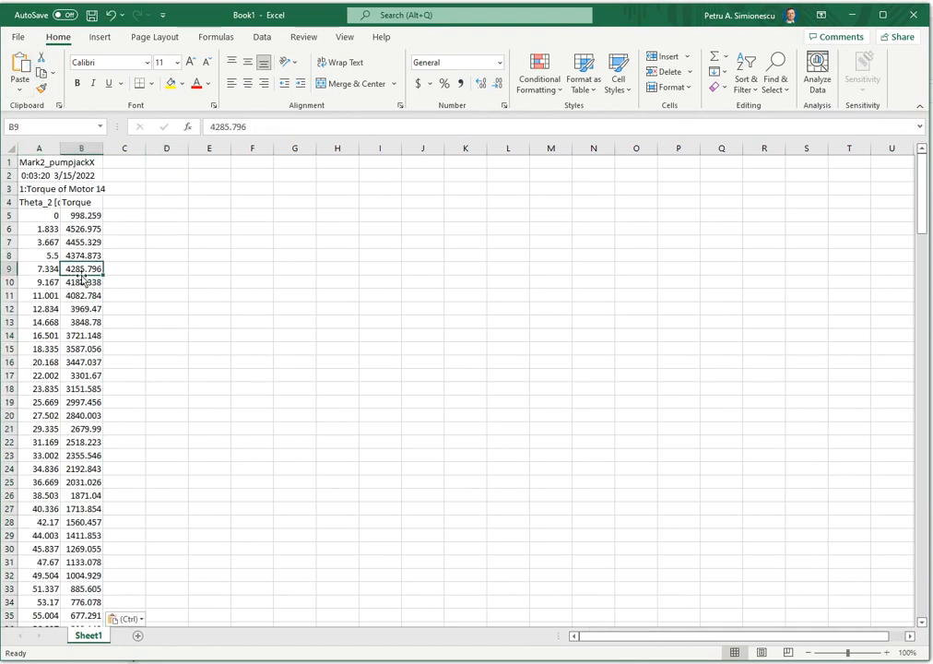
- Clear the contents of rows 1 to 3 above the Theta_2 [deg] and Torque headers
{"action": "left_click_drag", "start_coordinate": [10, 161], "coordinate": [13, 187]}
{"action": "key", "text": "Delete"}
{"action": "left_click", "coordinate": [380, 294]}
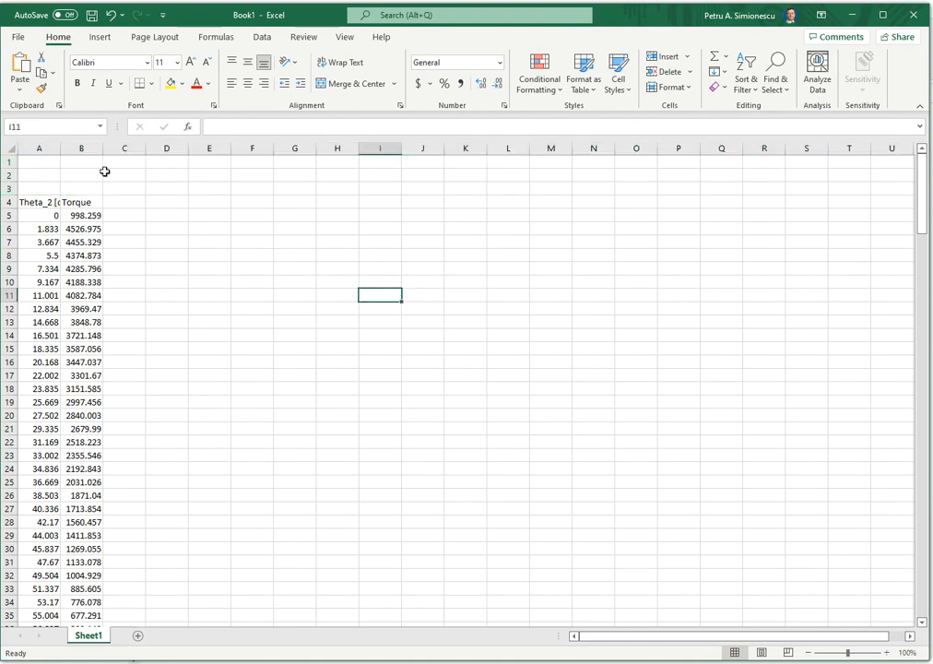
- Widen columns A and B to fit the headers and center their contents vertically and horizontally
{"action": "left_click_drag", "start_coordinate": [55, 146], "coordinate": [78, 145]}
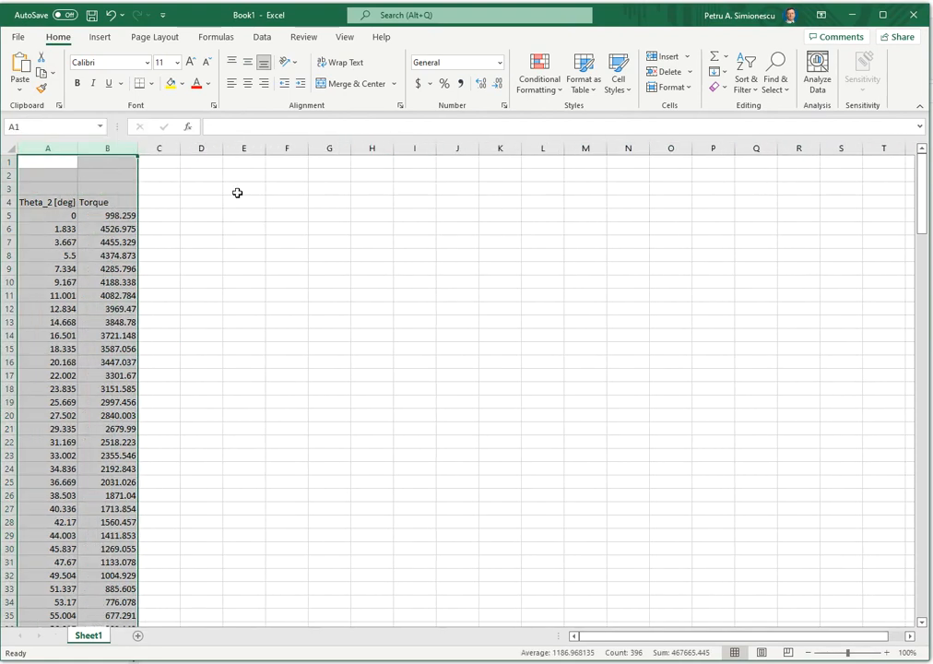
{"action": "left_click", "coordinate": [248, 62]}
{"action": "left_click", "coordinate": [247, 83]}
{"action": "left_click", "coordinate": [367, 295]}
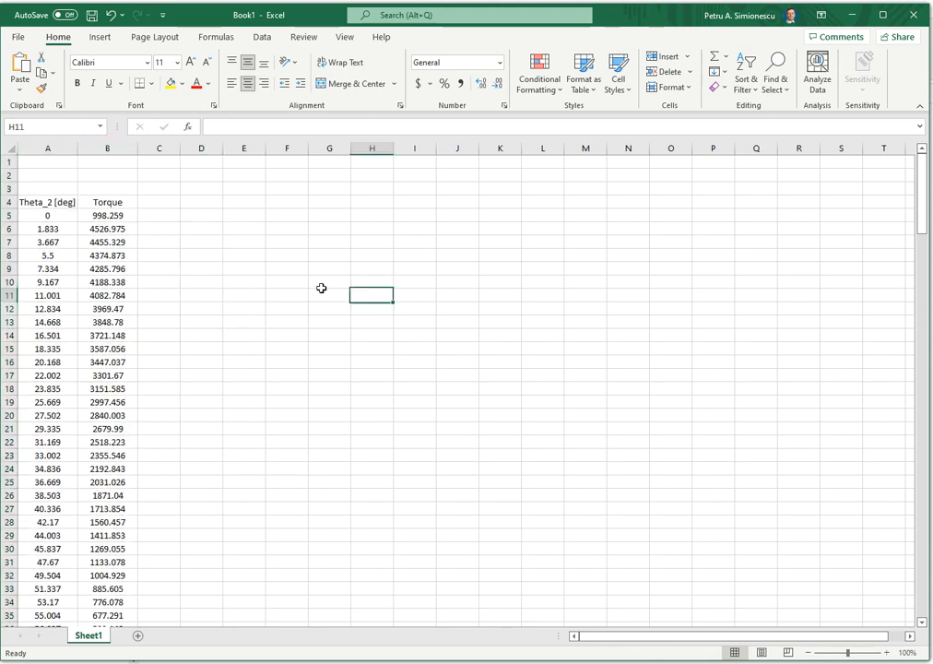
{"action": "left_click", "coordinate": [54, 204]}
{"action": "left_click", "coordinate": [207, 242]}
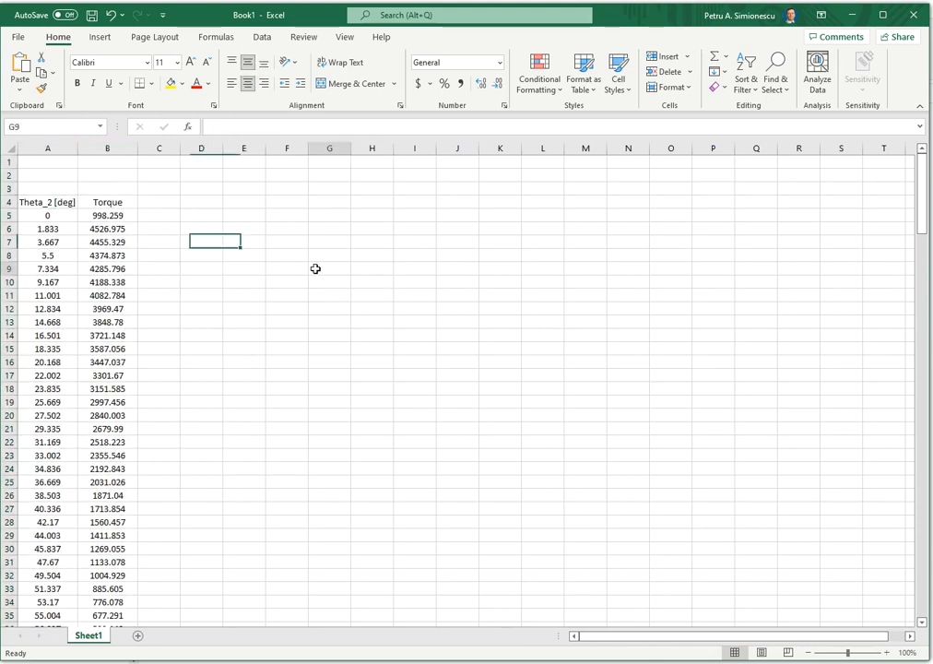
{"action": "left_click", "coordinate": [320, 269]}
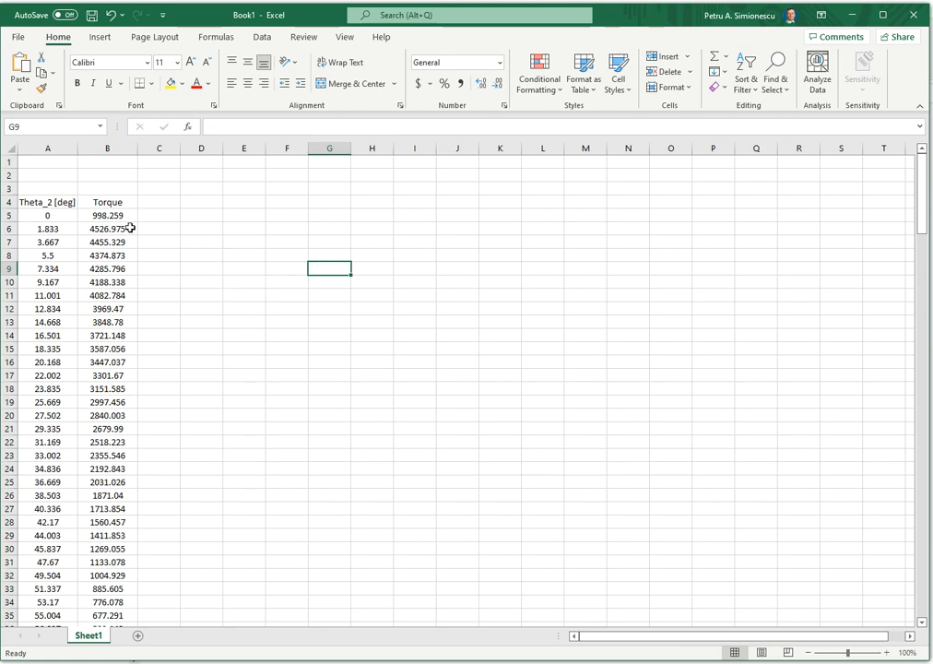
- Make the Theta_2 [deg] and Torque headers in row 4 bold
{"action": "left_click_drag", "start_coordinate": [32, 200], "coordinate": [97, 202]}
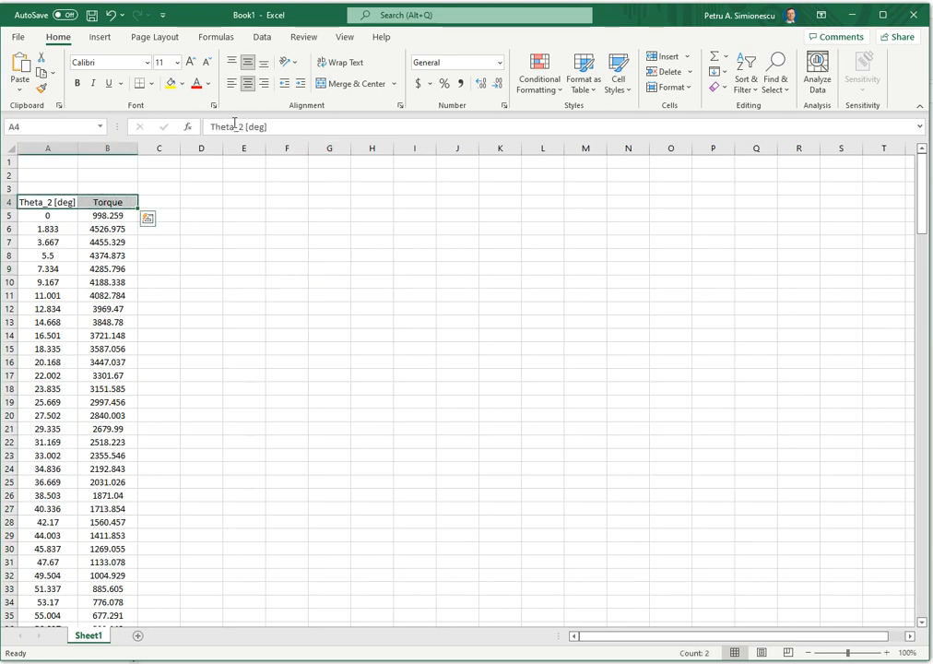
{"action": "left_click", "coordinate": [78, 83]}
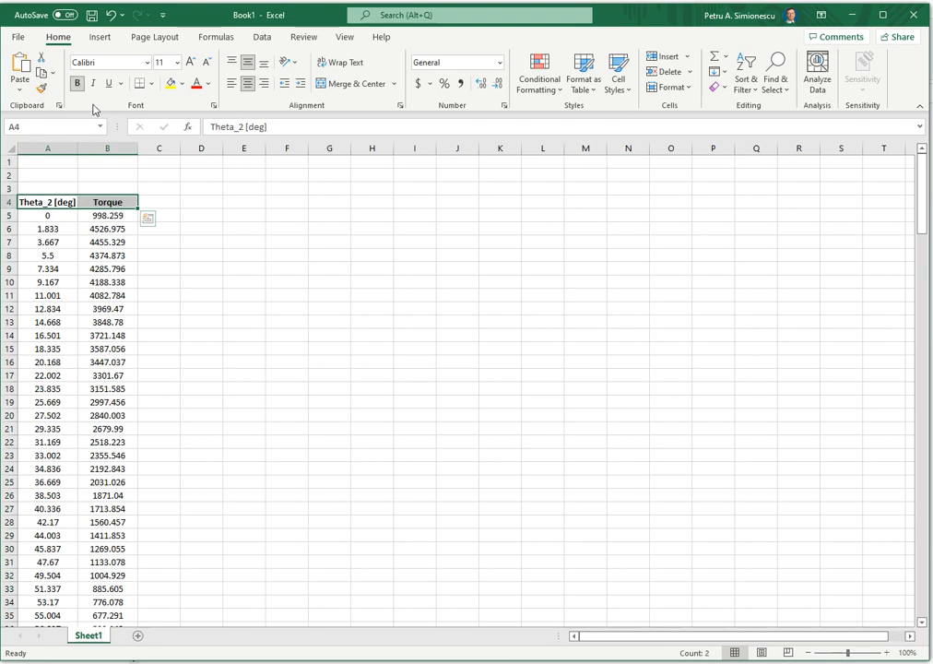
{"action": "left_click", "coordinate": [267, 228]}
- Shift the two data columns one column right, and move the Theta_2 column back to column A, leaving column B empty
{"action": "left_click_drag", "start_coordinate": [34, 200], "coordinate": [139, 608]}
{"action": "left_click_drag", "start_coordinate": [135, 502], "coordinate": [155, 505]}
{"action": "left_click", "coordinate": [354, 427]}
{"action": "scroll", "coordinate": [354, 427], "scroll_direction": "up", "scroll_amount": 17}
{"action": "scroll", "coordinate": [354, 425], "scroll_direction": "up", "scroll_amount": 17}
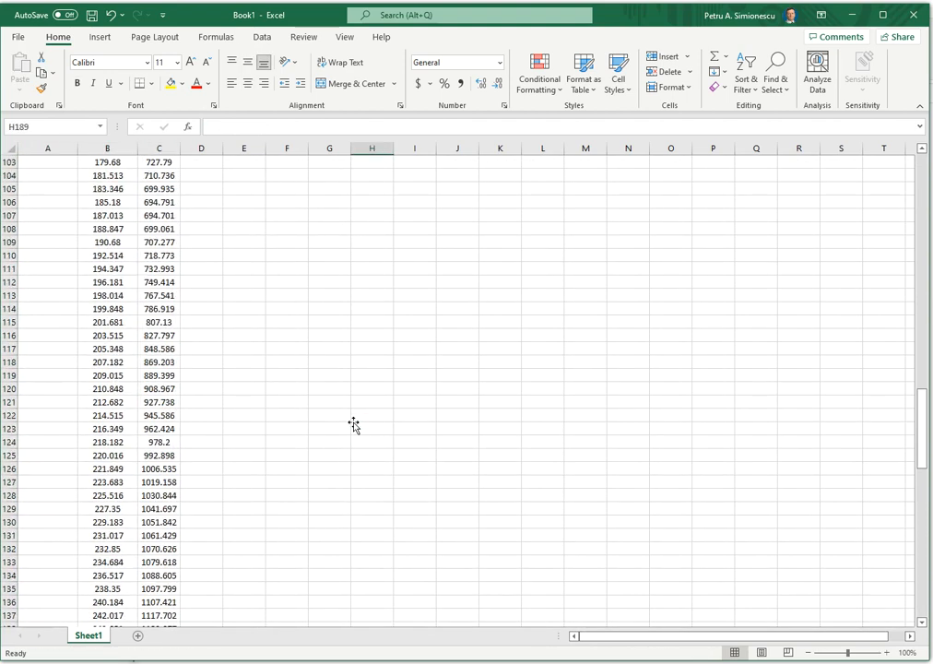
{"action": "left_click_drag", "start_coordinate": [918, 372], "coordinate": [919, 184]}
{"action": "left_click", "coordinate": [126, 151]}
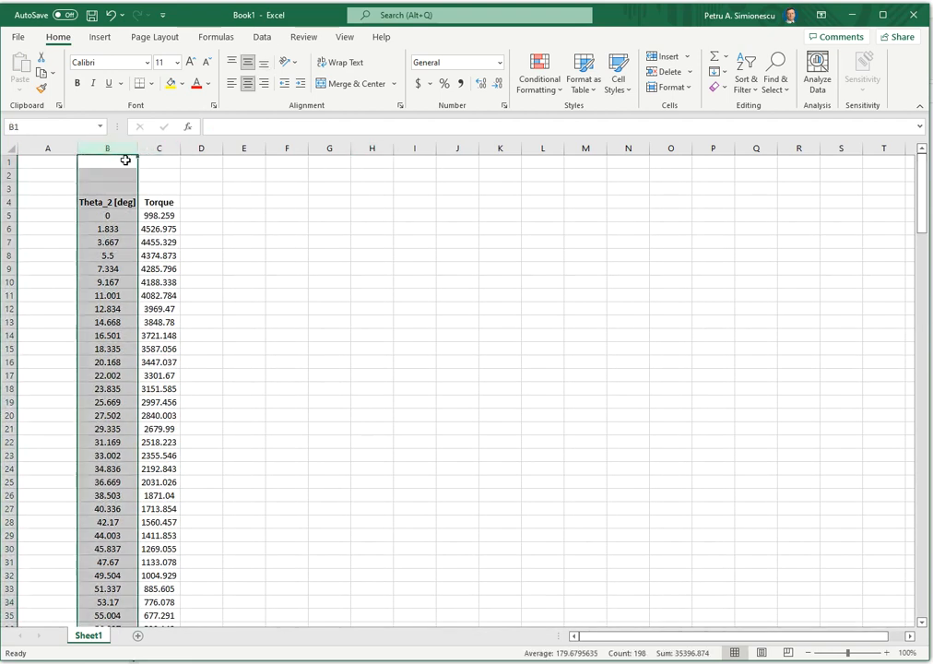
{"action": "left_click_drag", "start_coordinate": [76, 188], "coordinate": [50, 185]}
- Copy the Theta_2 [deg] header from A4 to B4 and widen column B to fit it
{"action": "left_click", "coordinate": [27, 201]}
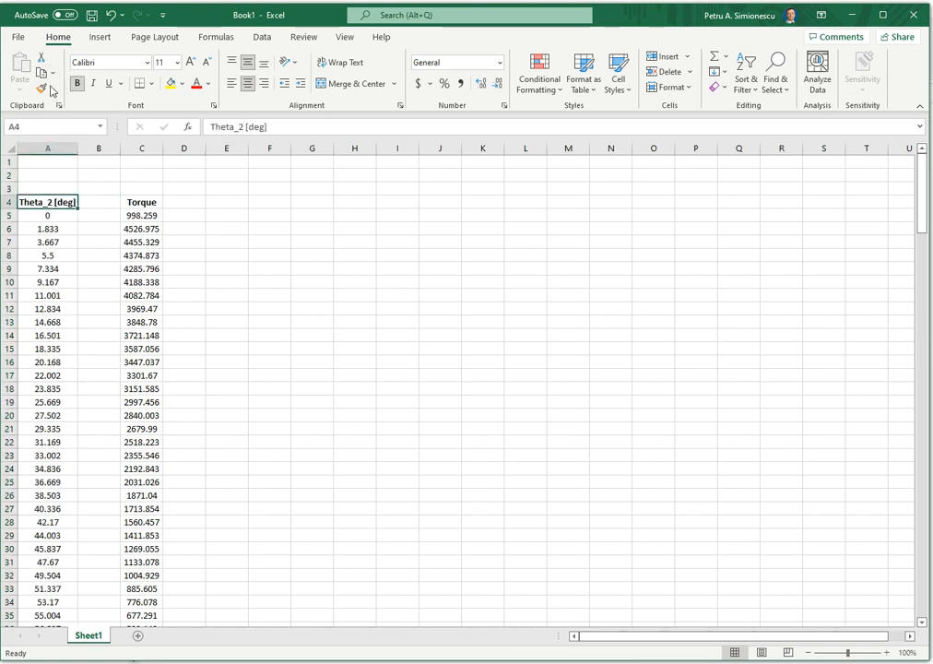
{"action": "right_click", "coordinate": [54, 203]}
{"action": "key", "text": "Escape"}
{"action": "left_click", "coordinate": [42, 75]}
{"action": "left_click", "coordinate": [94, 202]}
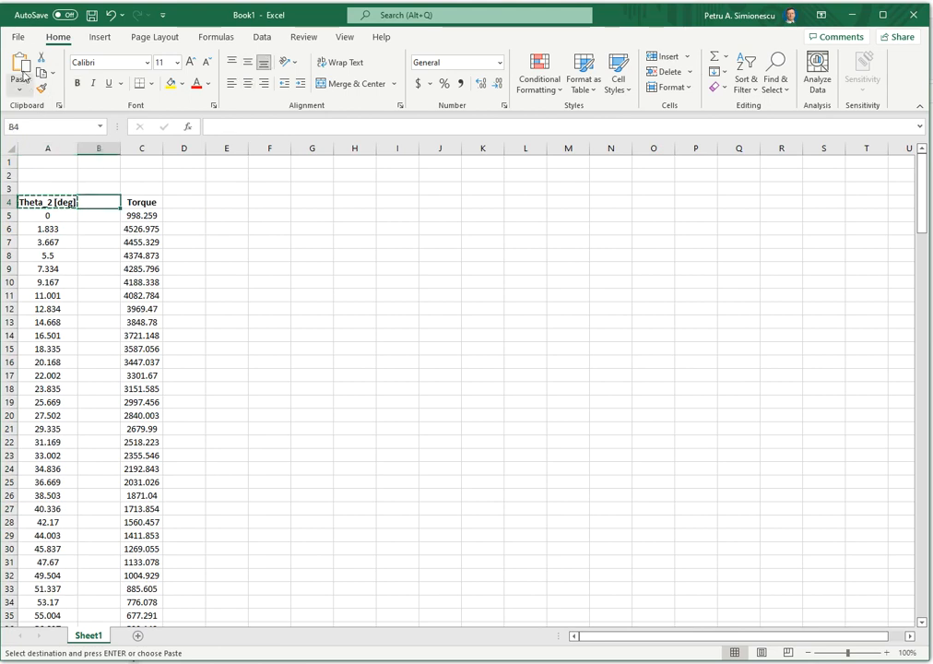
{"action": "left_click", "coordinate": [24, 70]}
{"action": "left_click", "coordinate": [98, 148]}
{"action": "left_click_drag", "start_coordinate": [120, 148], "coordinate": [139, 150]}
{"action": "left_click", "coordinate": [210, 175]}
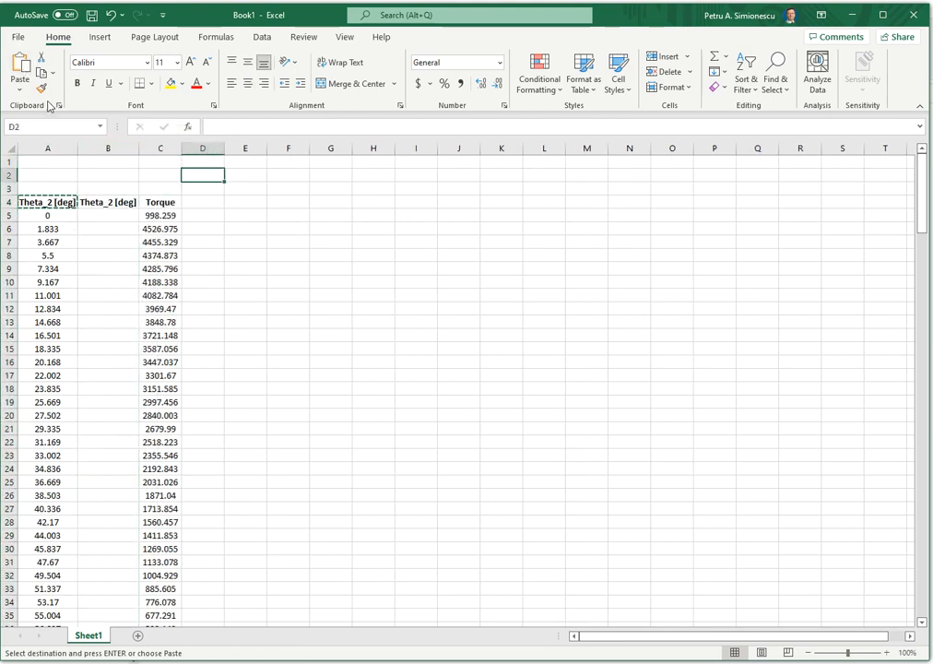
{"action": "left_click", "coordinate": [282, 268]}
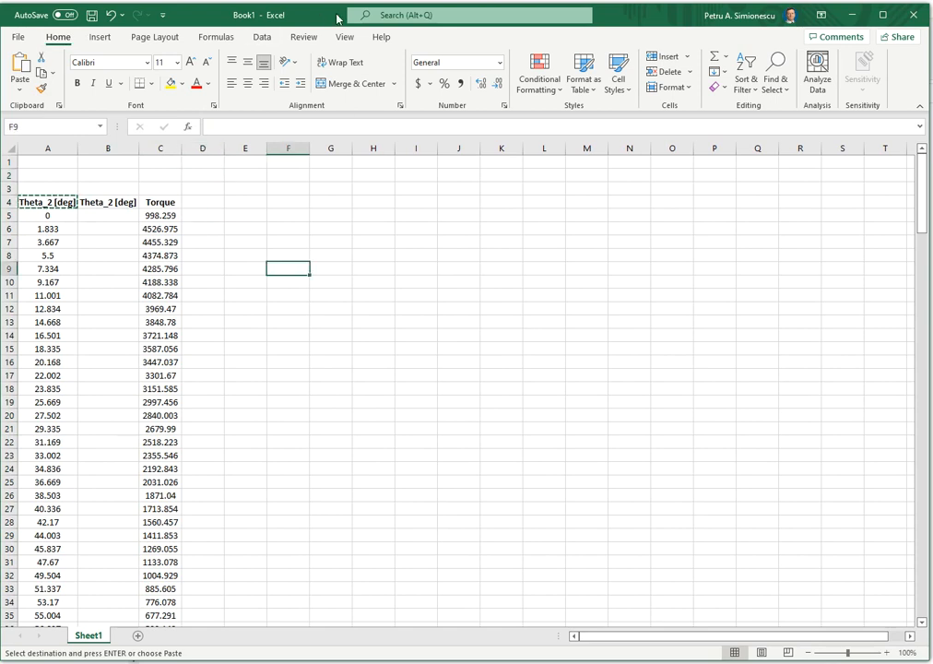
{"action": "left_click", "coordinate": [108, 213]}
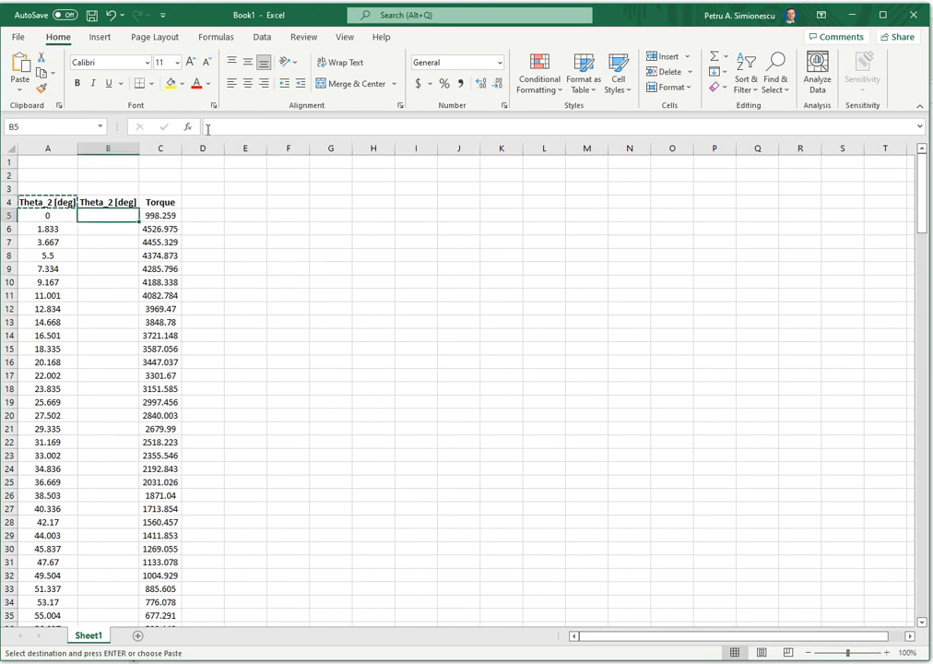
{"action": "left_click", "coordinate": [255, 123]}
{"action": "type", "text": "="}
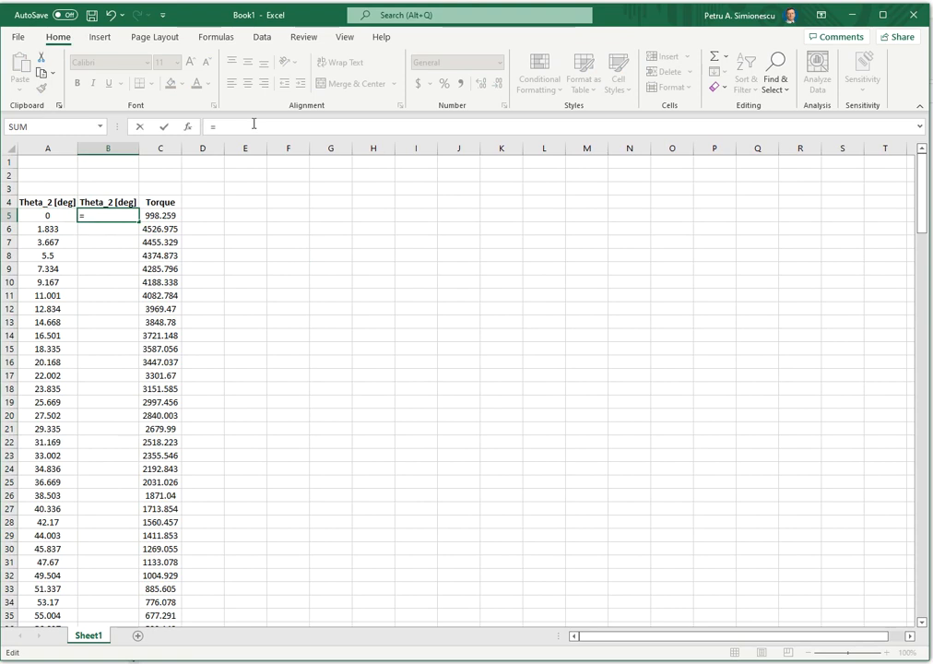
{"action": "left_click", "coordinate": [291, 223]}
{"action": "key", "text": "Escape"}
{"action": "left_click", "coordinate": [399, 340]}
- Enter the degrees-to-radians formula =A5/180*PI() in cell B5
{"action": "left_click", "coordinate": [94, 217]}
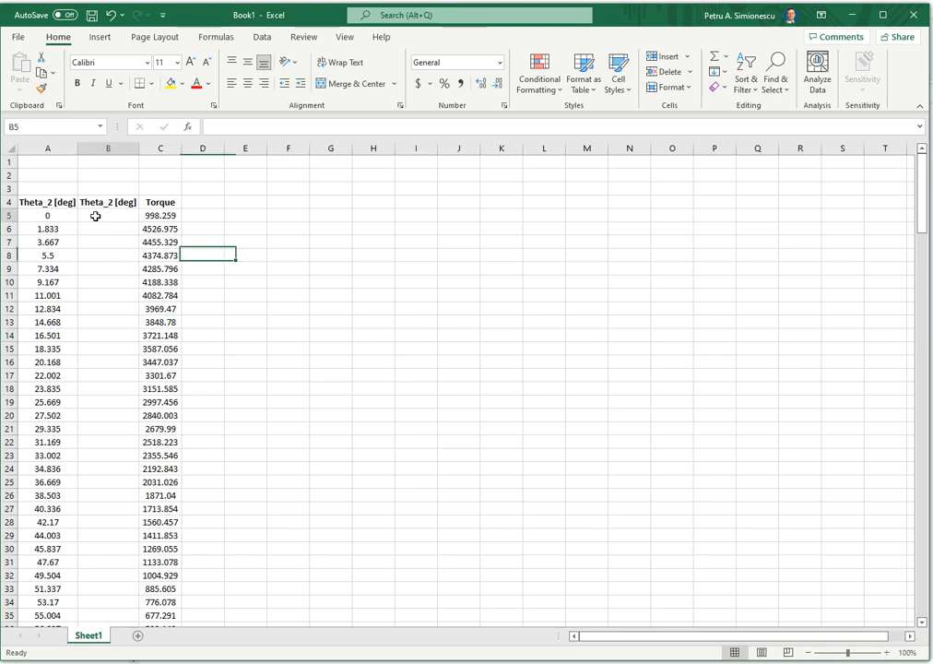
{"action": "left_click", "coordinate": [241, 126]}
{"action": "type", "text": "="}
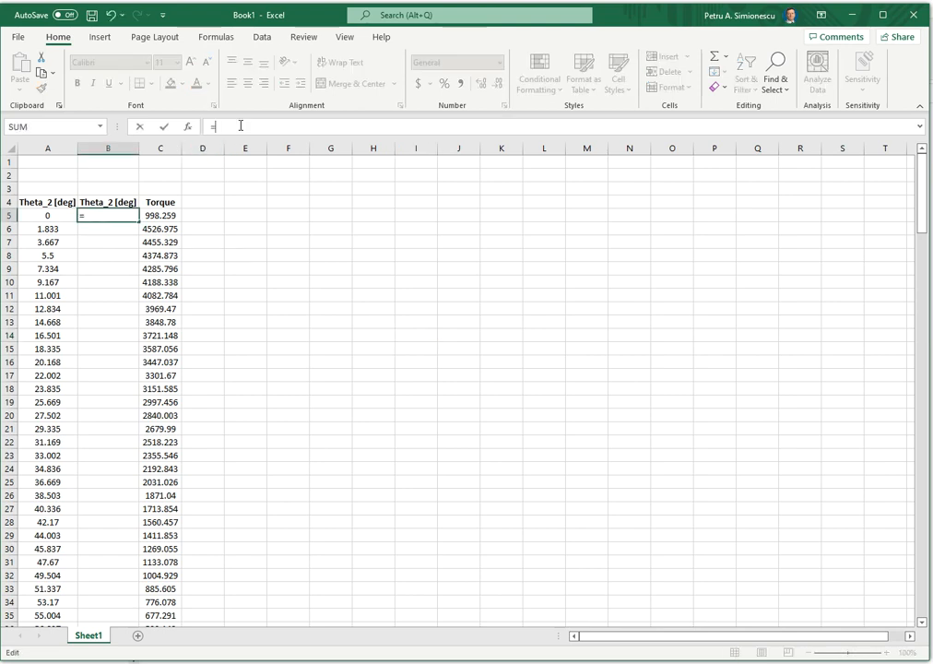
{"action": "left_click", "coordinate": [66, 214]}
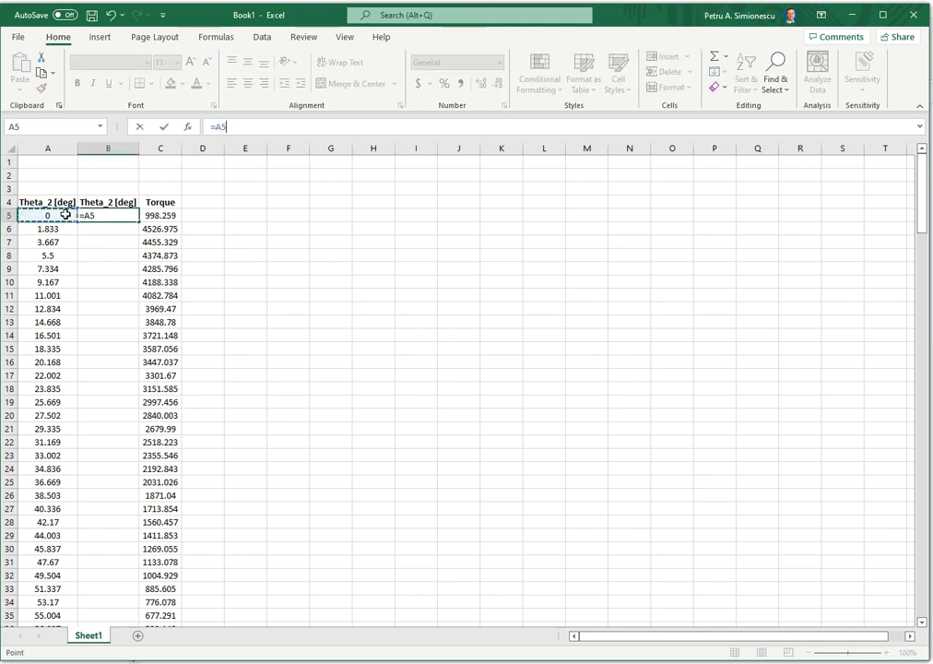
{"action": "type", "text": "/180*pi()"}
{"action": "key", "text": "ctrl+Return"}
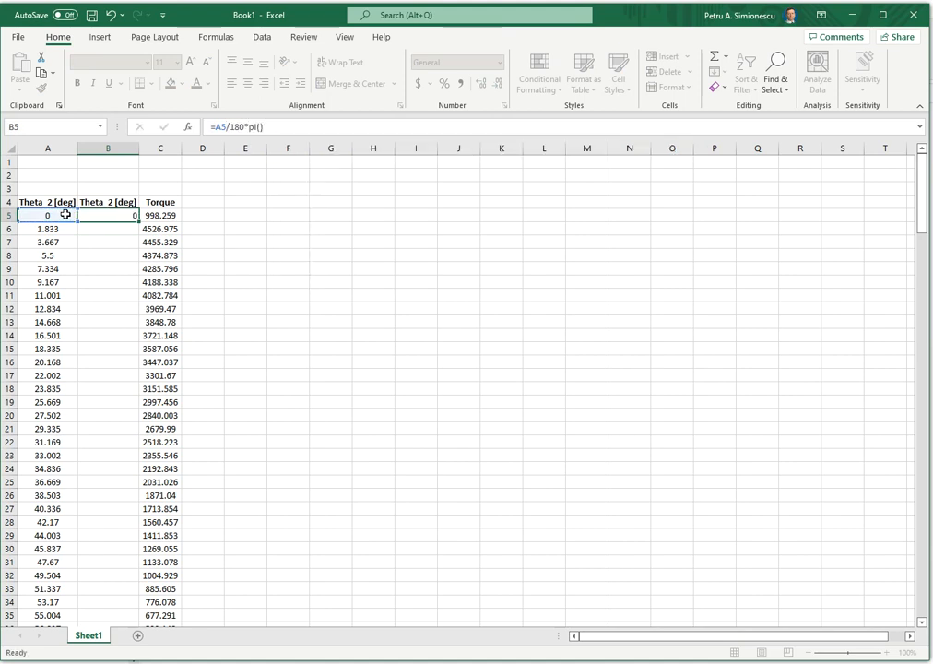
{"action": "left_click", "coordinate": [288, 308]}
- Center the contents of column B and fill the B5 formula down all the data rows
{"action": "left_click", "coordinate": [108, 147]}
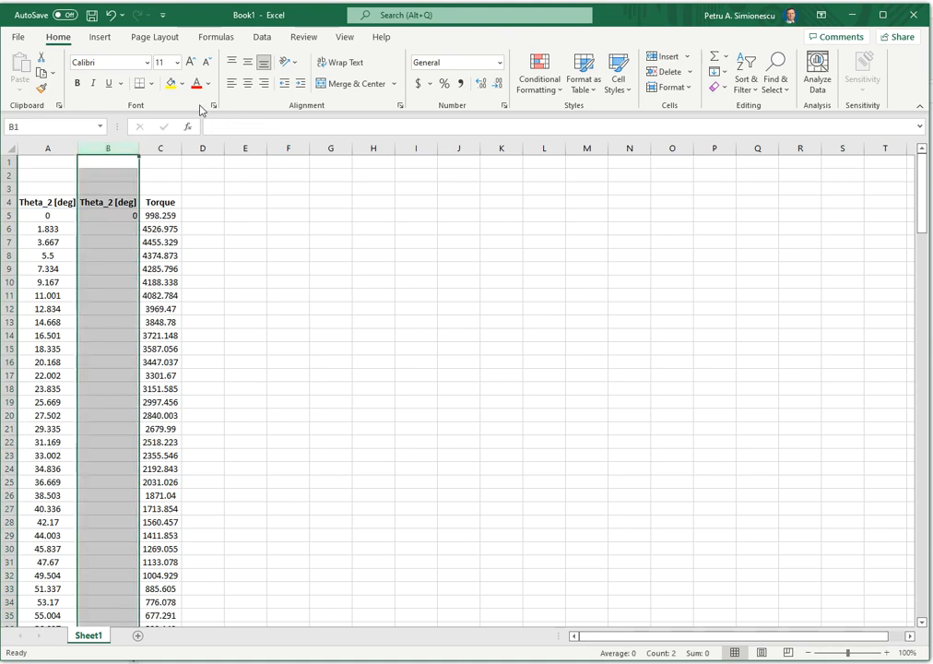
{"action": "left_click", "coordinate": [332, 214]}
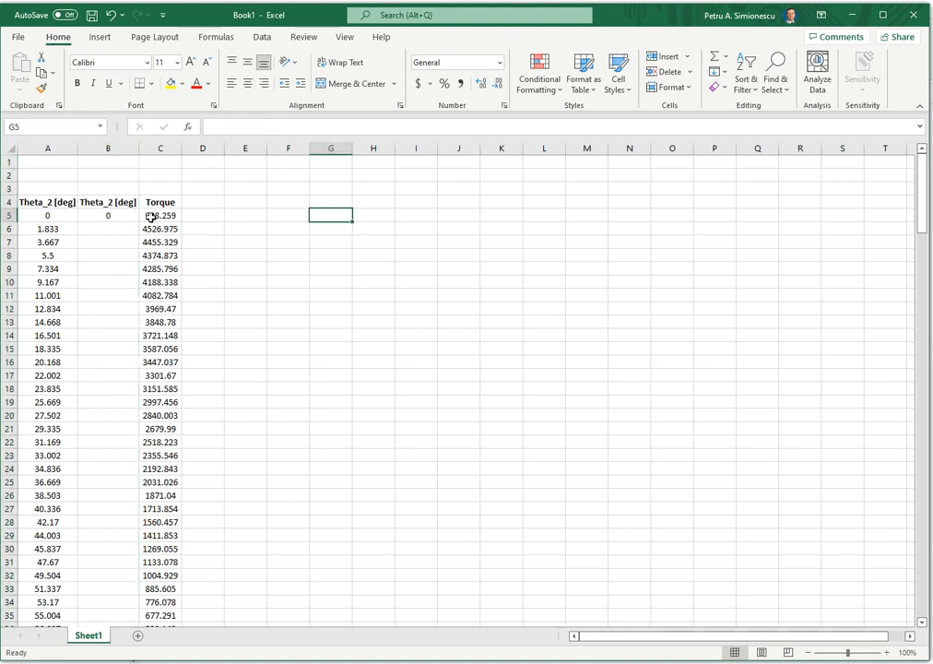
{"action": "left_click", "coordinate": [125, 215]}
{"action": "double_click", "coordinate": [140, 221]}
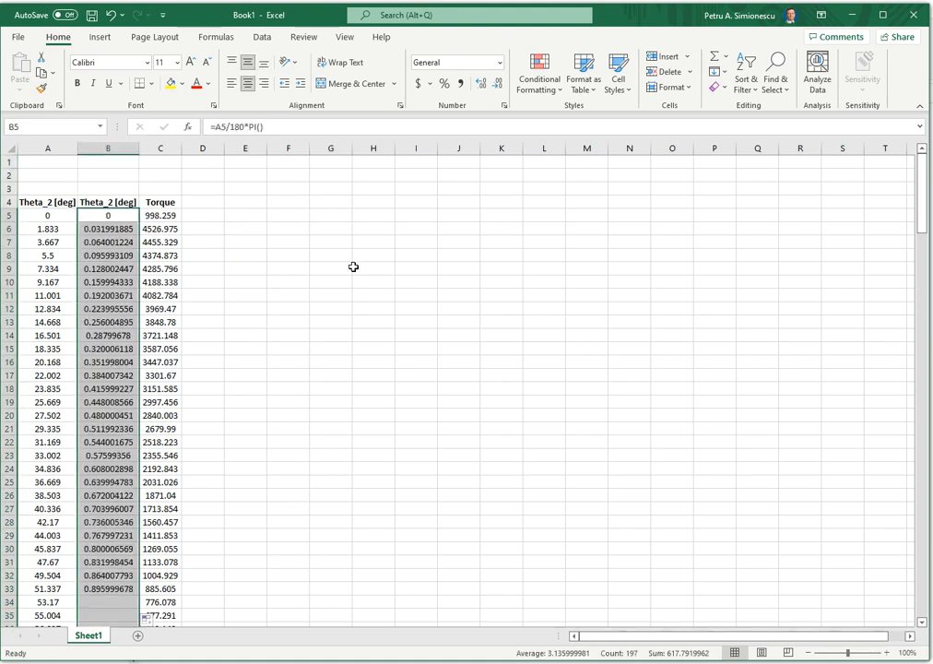
{"action": "left_click", "coordinate": [372, 270]}
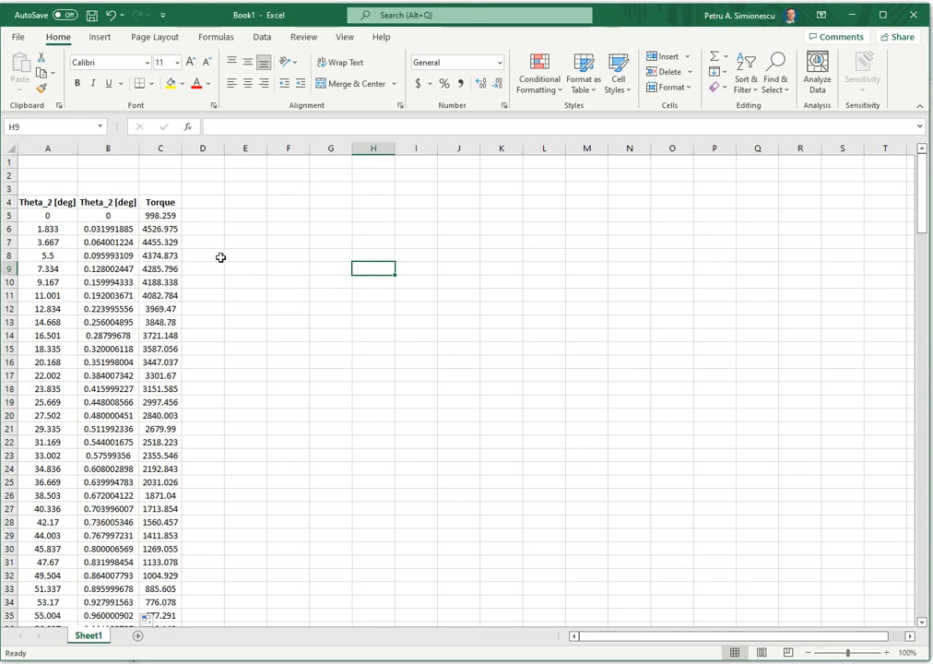
- Add a TRAPS header in D4 and enter 0 as its first value in D5
{"action": "left_click", "coordinate": [212, 202]}
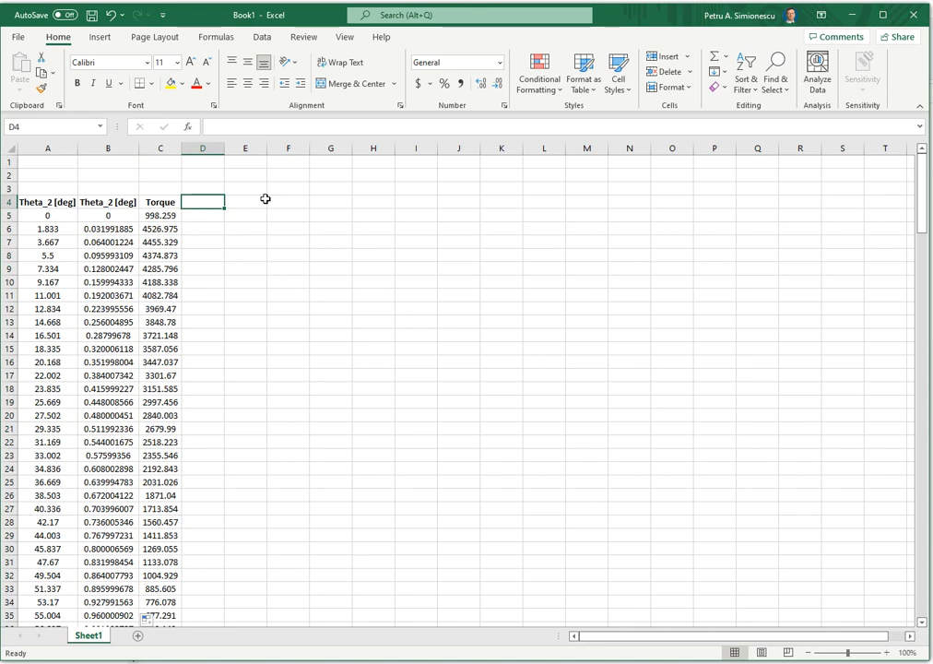
{"action": "type", "text": "TRAPS"}
{"action": "key", "text": "Return"}
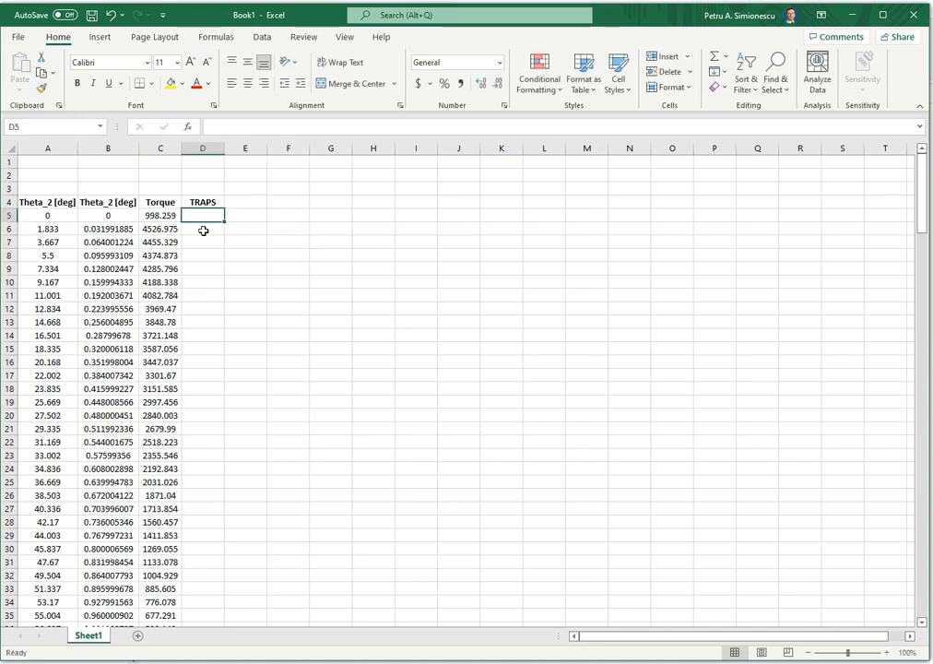
{"action": "type", "text": "0"}
{"action": "left_click", "coordinate": [402, 271]}
- Enter the trapezoidal area formula =(C6+C5)*(B6-B5)/2 in cell D6
{"action": "left_click", "coordinate": [203, 229]}
{"action": "left_click", "coordinate": [233, 123]}
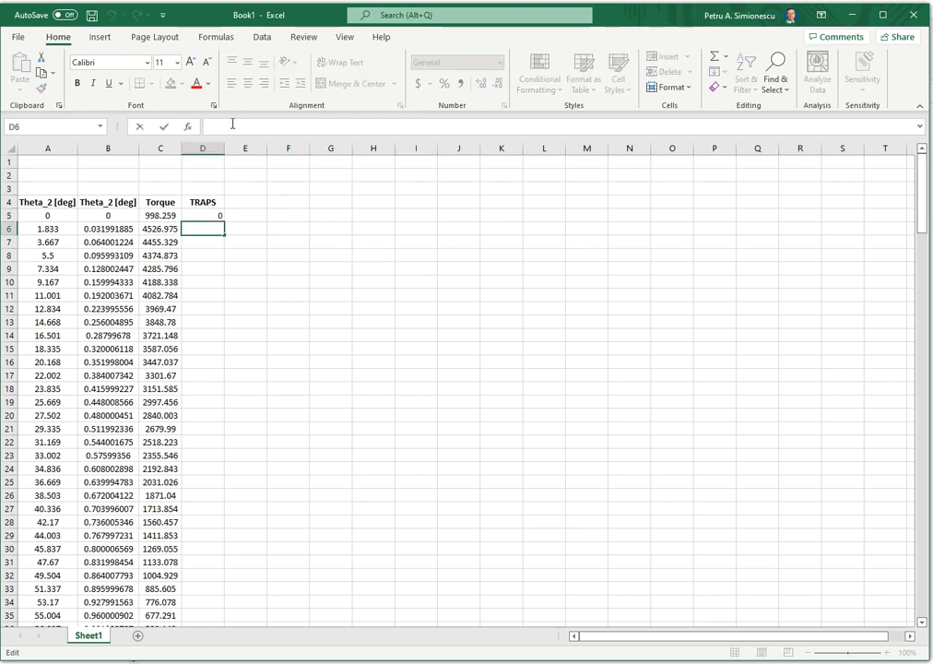
{"action": "type", "text": "="}
{"action": "left_click", "coordinate": [158, 231]}
{"action": "type", "text": "+"}
{"action": "left_click", "coordinate": [160, 216]}
{"action": "left_click", "coordinate": [219, 126]}
{"action": "type", "text": "("}
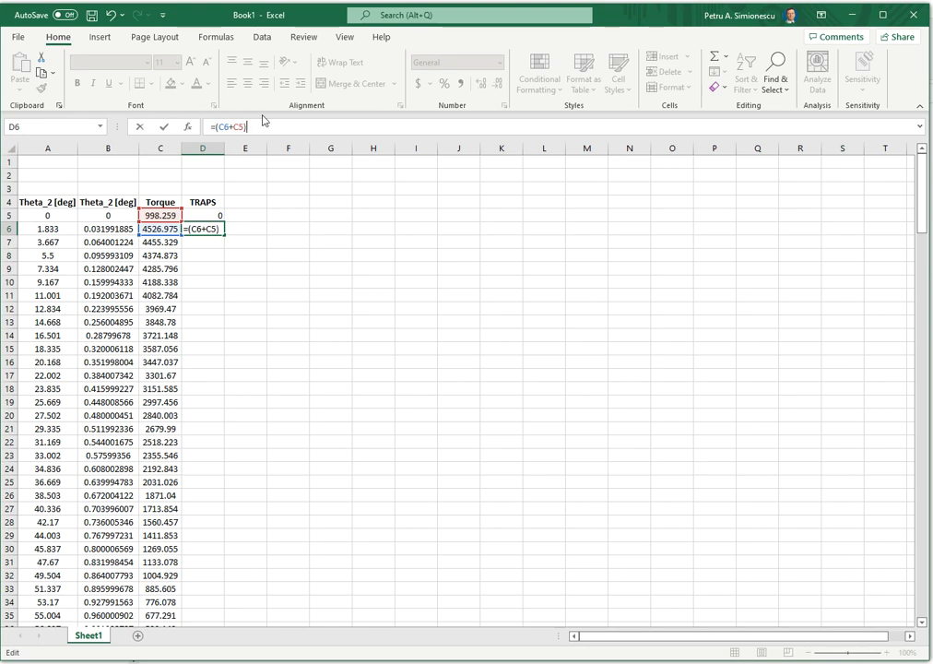
{"action": "type", "text": "*("}
{"action": "left_click", "coordinate": [113, 229]}
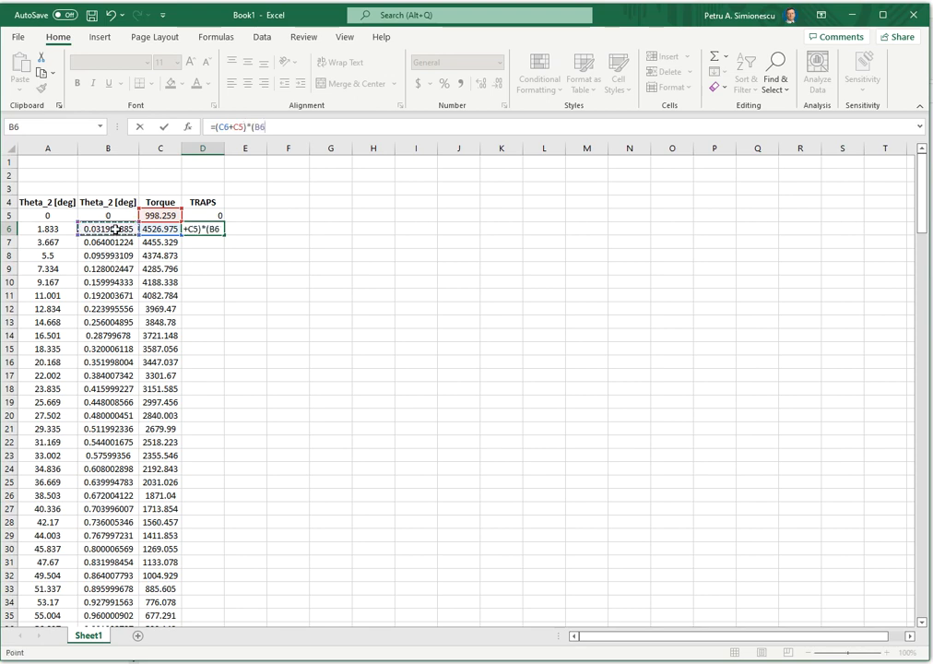
{"action": "type", "text": "-"}
{"action": "left_click", "coordinate": [119, 215]}
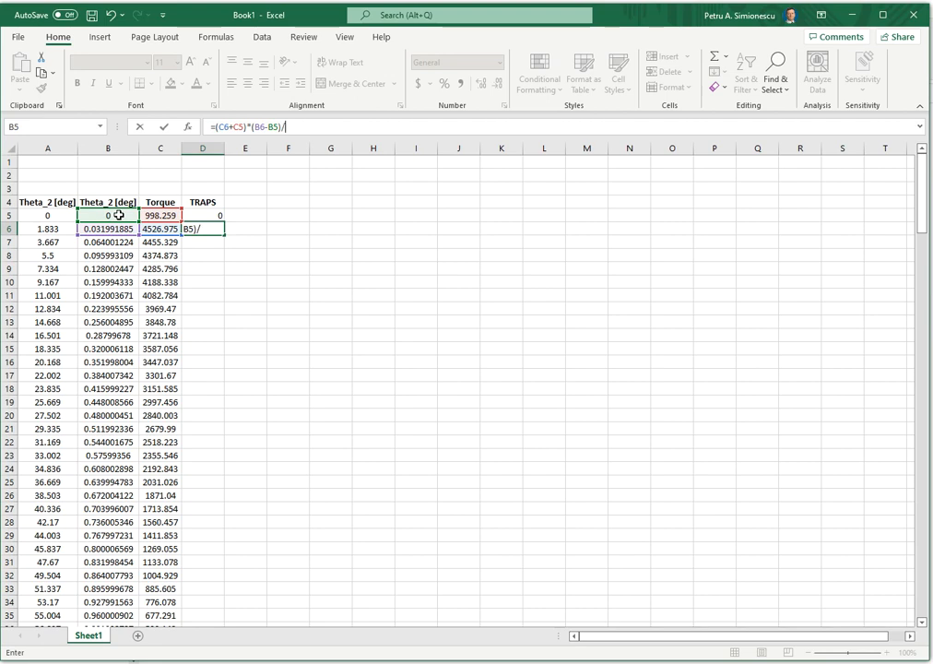
{"action": "key", "text": "Return"}
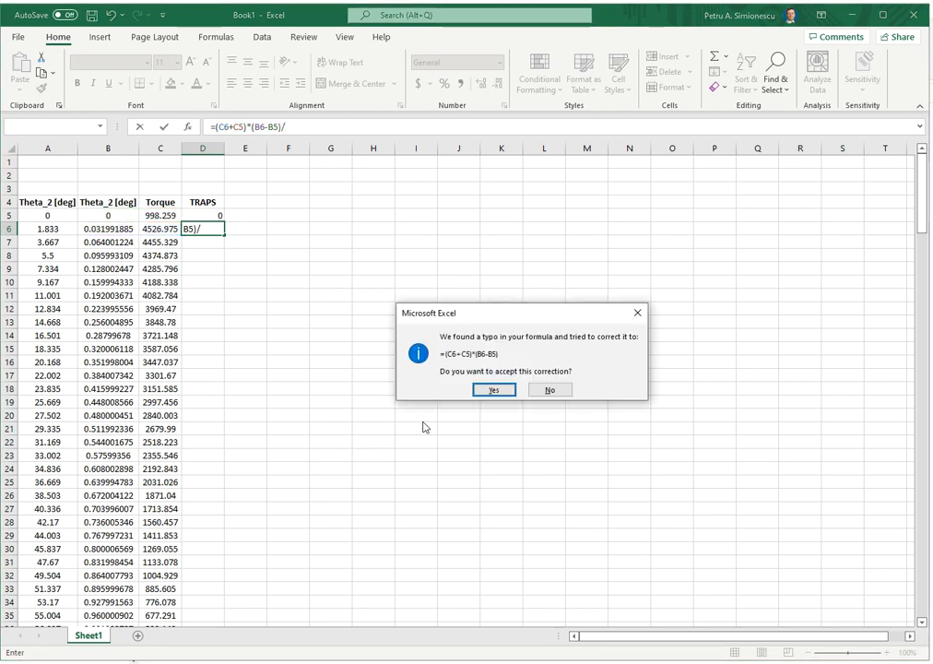
{"action": "left_click", "coordinate": [550, 390]}
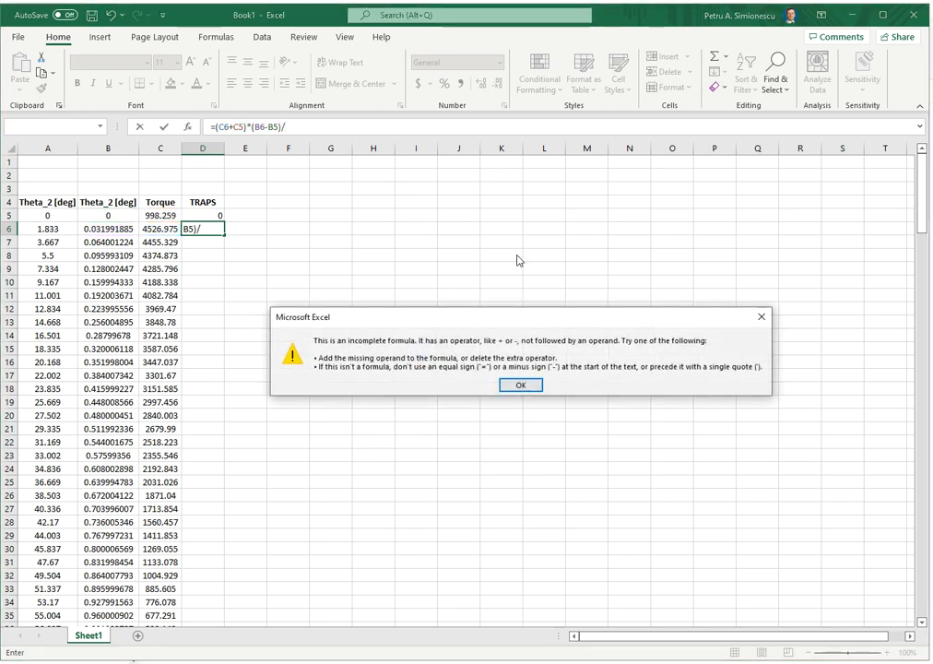
{"action": "left_click", "coordinate": [521, 386]}
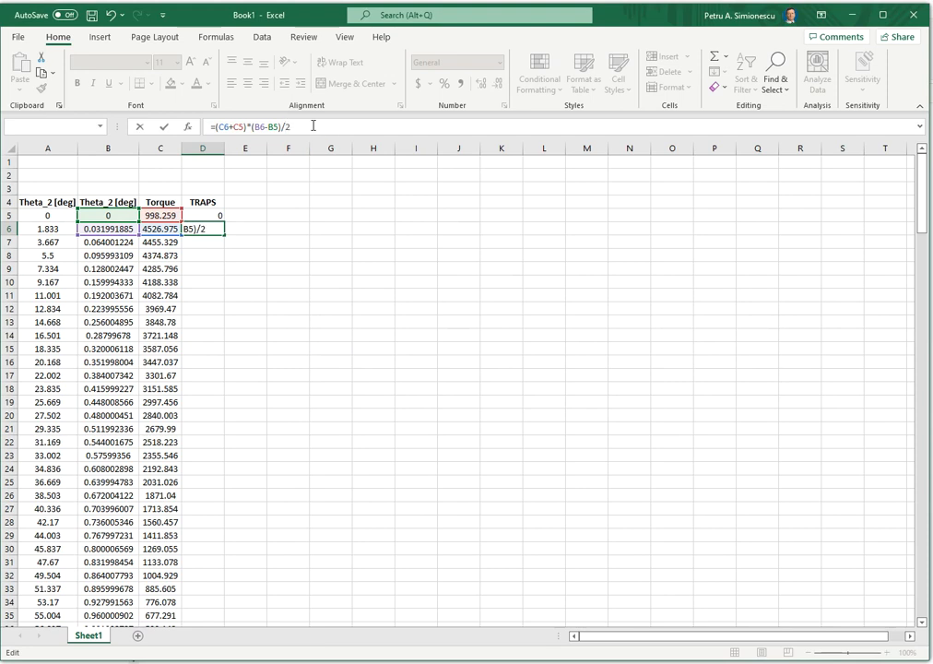
{"action": "left_click", "coordinate": [245, 242]}
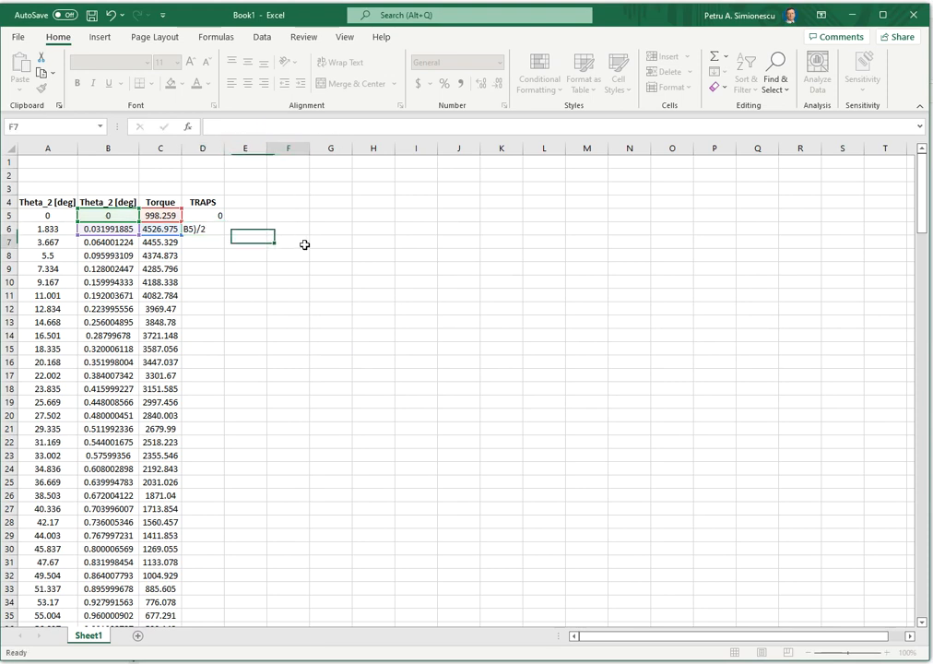
- Fill the D6 trapezoid formula down column D through all the data rows
{"action": "left_click", "coordinate": [218, 230]}
{"action": "double_click", "coordinate": [224, 234]}
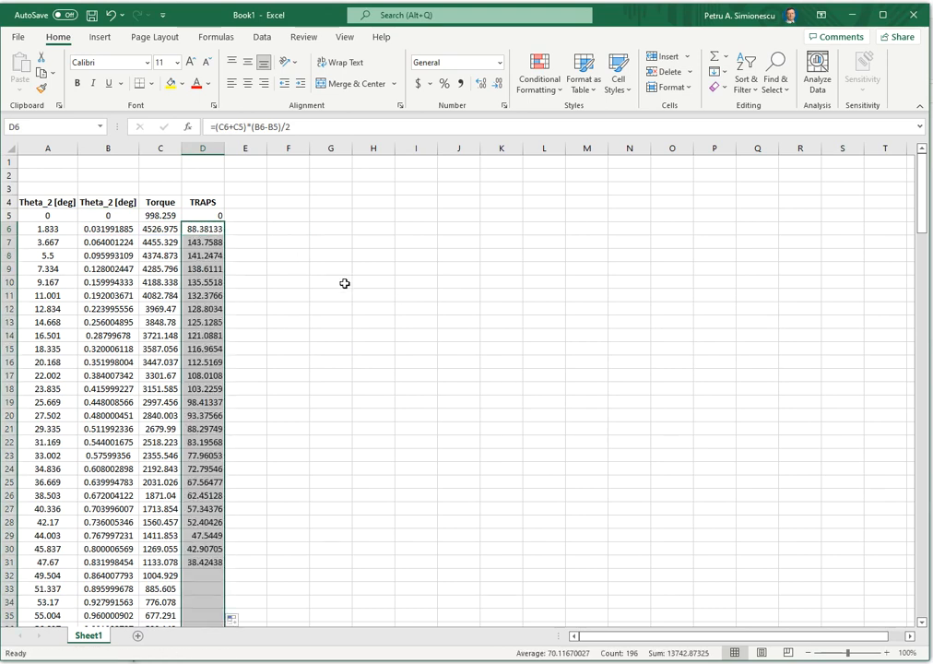
{"action": "left_click", "coordinate": [344, 282]}
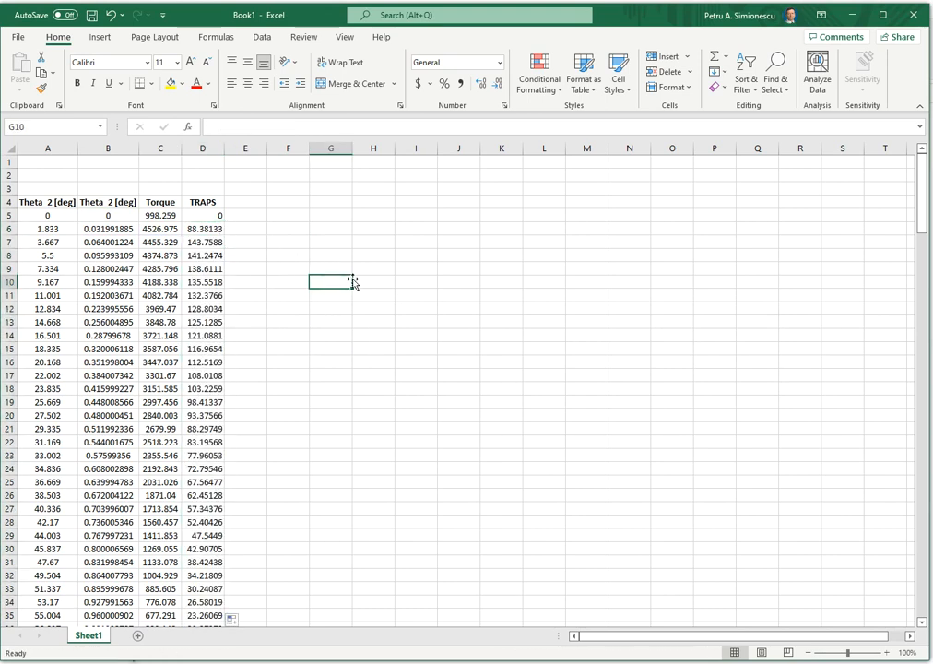
{"action": "scroll", "coordinate": [281, 227], "scroll_direction": "down", "scroll_amount": 1}
{"action": "scroll", "coordinate": [302, 275], "scroll_direction": "up", "scroll_amount": 1}
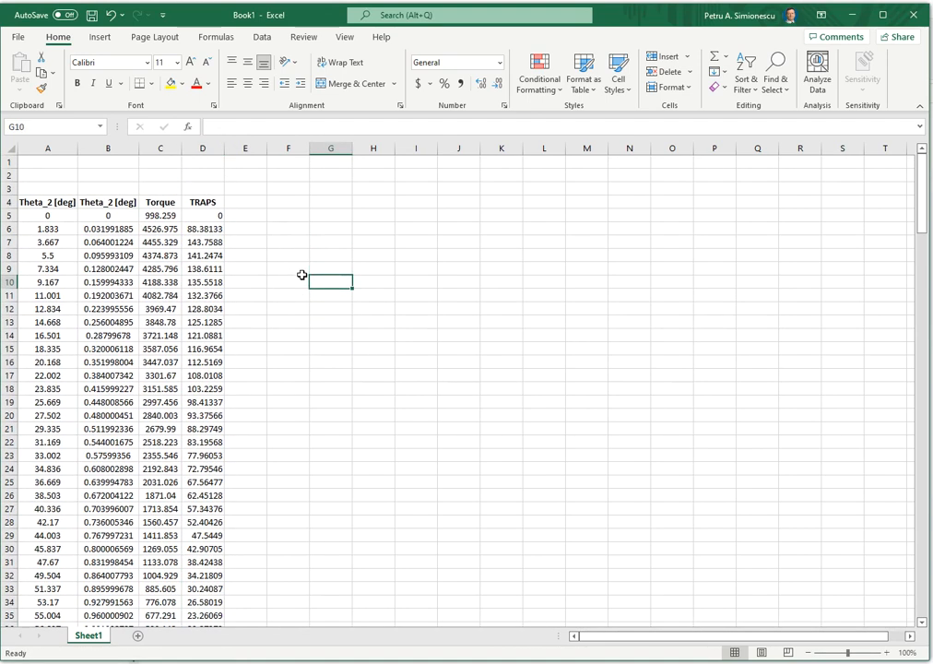
- Insert a blank row at the top of the sheet, above row 1
{"action": "left_click", "coordinate": [12, 175]}
{"action": "right_click", "coordinate": [13, 167]}
{"action": "left_click", "coordinate": [49, 282]}
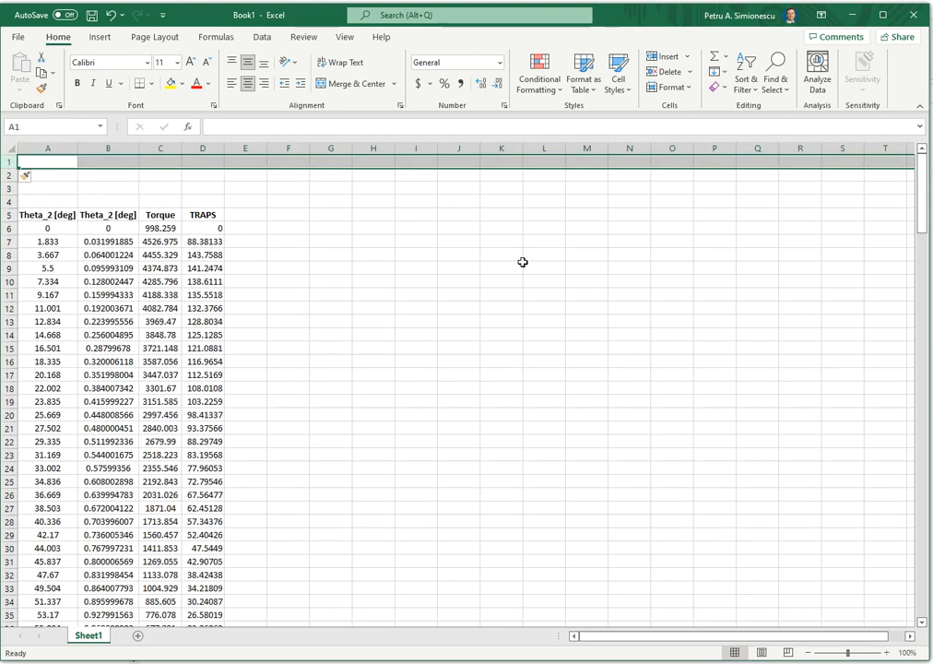
{"action": "left_click", "coordinate": [516, 261]}
- Add the label SUM TRAPS= in cell C2 and right-align it
{"action": "left_click", "coordinate": [175, 173]}
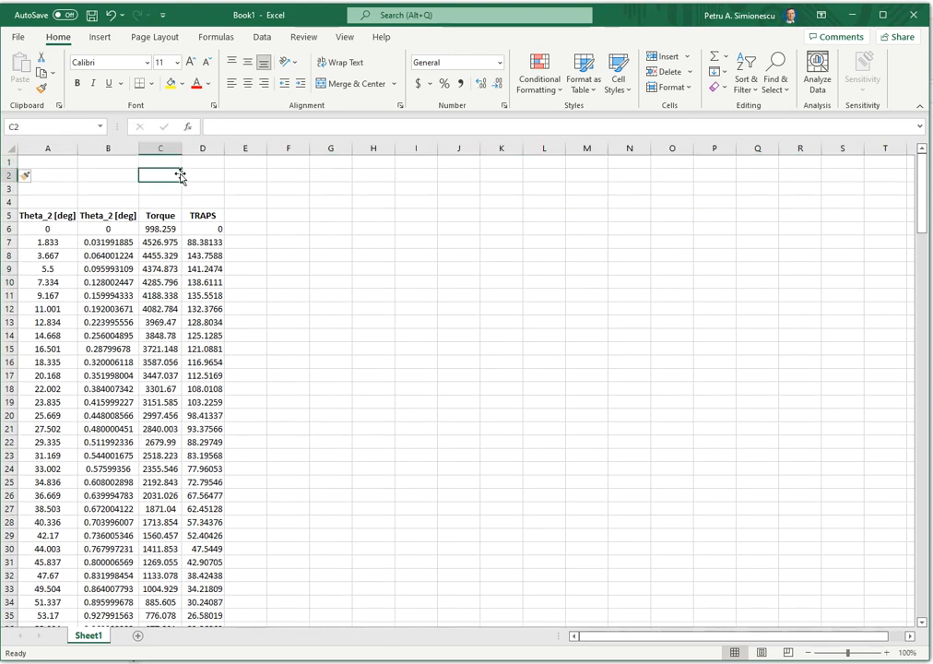
{"action": "type", "text": "SUM"}
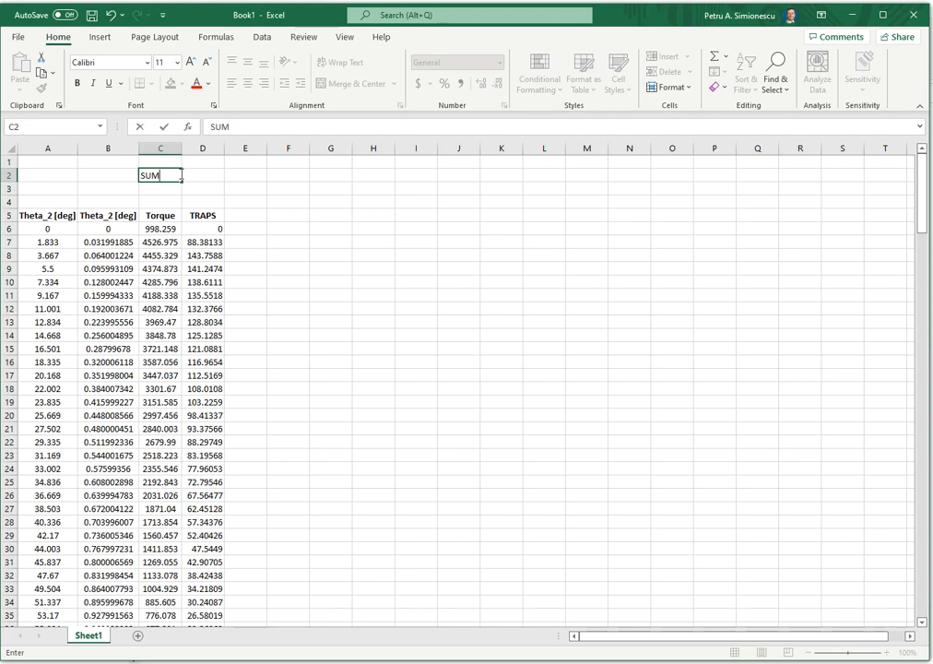
{"action": "type", "text": " TRAPS="}
{"action": "left_click", "coordinate": [458, 267]}
{"action": "left_click", "coordinate": [175, 175]}
{"action": "left_click", "coordinate": [263, 84]}
{"action": "left_click", "coordinate": [335, 205]}
- Sum all the trapezoid areas in cell D2 with the formula =SUM(D6:D202)
{"action": "left_click", "coordinate": [208, 177]}
{"action": "left_click", "coordinate": [232, 127]}
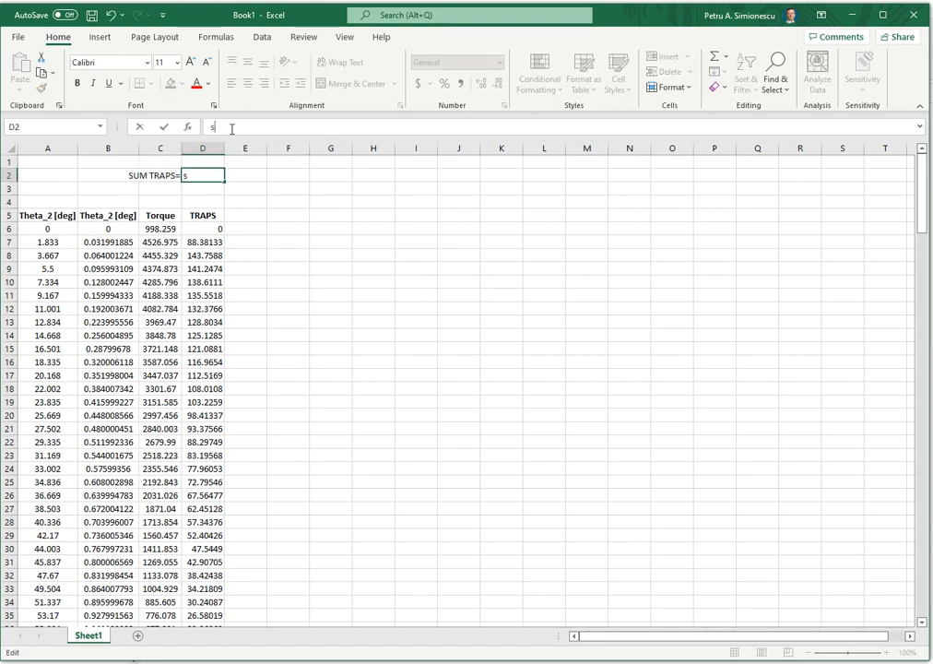
{"action": "type", "text": "=sum("}
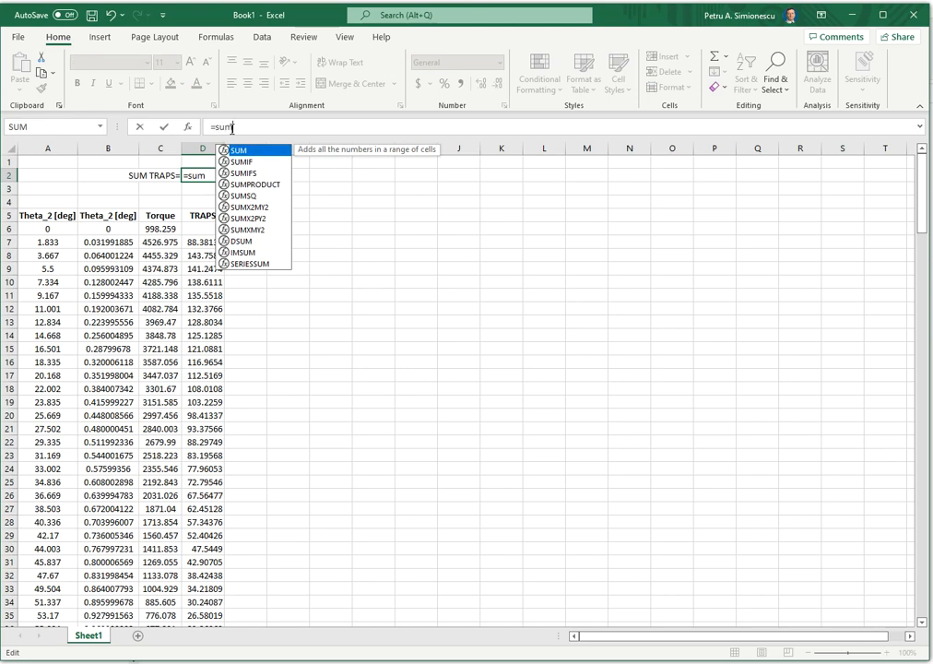
{"action": "left_click_drag", "start_coordinate": [202, 228], "coordinate": [212, 575]}
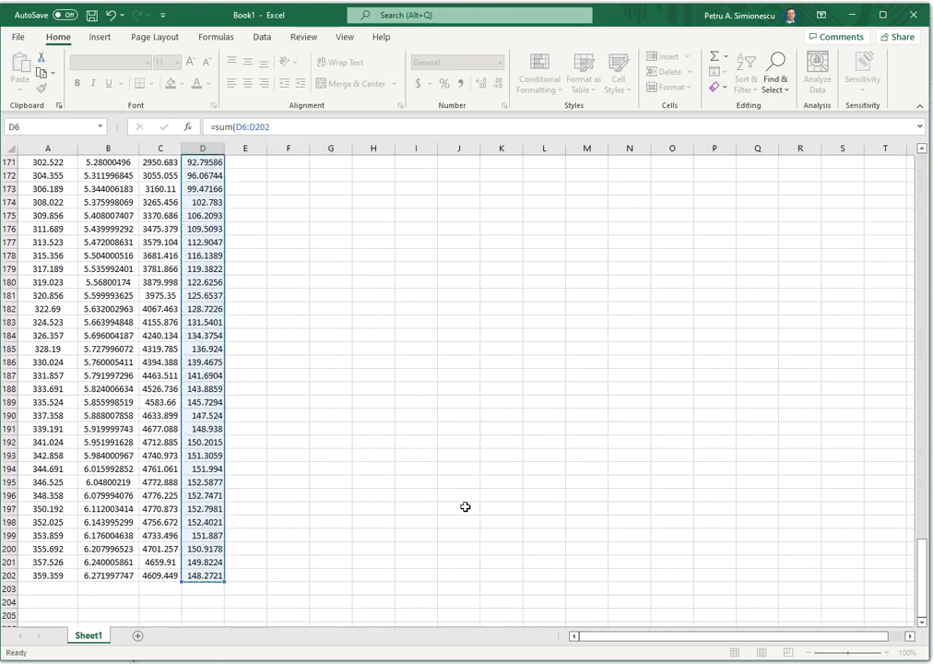
{"action": "key", "text": "Return"}
{"action": "left_click", "coordinate": [205, 175]}
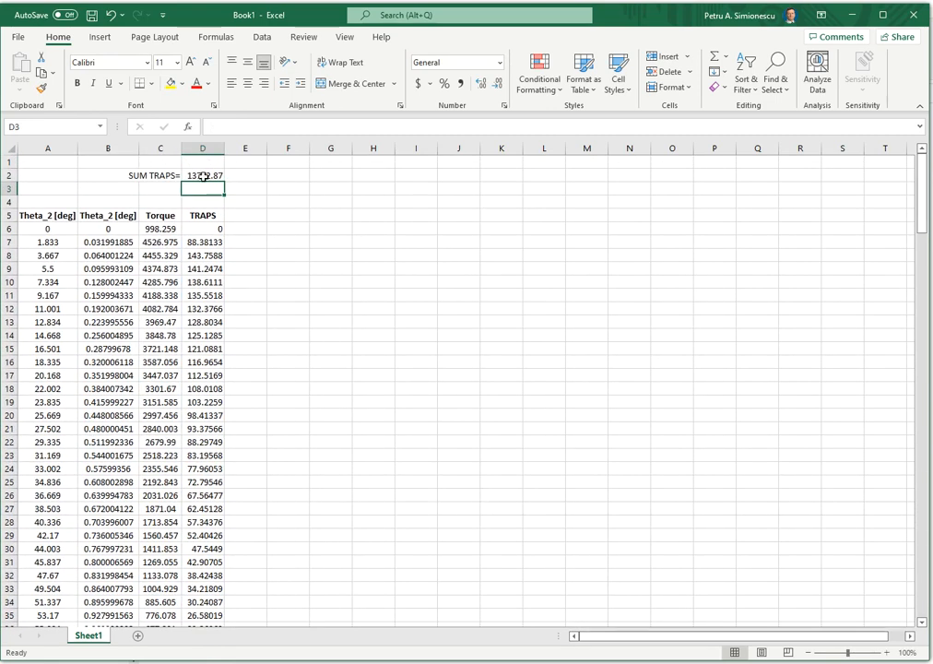
{"action": "left_click", "coordinate": [318, 201]}
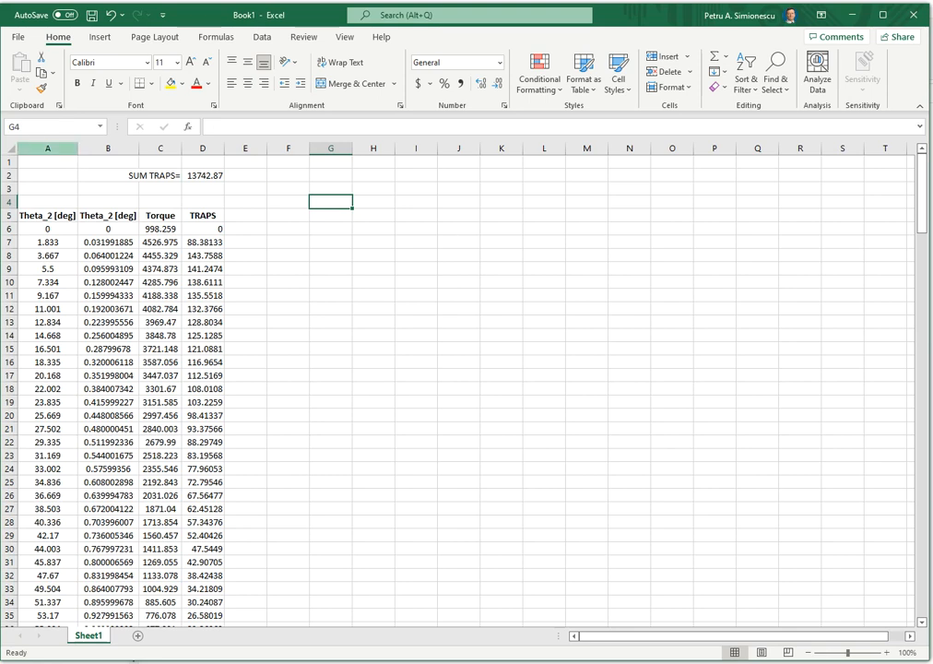
- Center the contents of all cells in the sheet horizontally
{"action": "left_click", "coordinate": [10, 148]}
{"action": "left_click", "coordinate": [248, 85]}
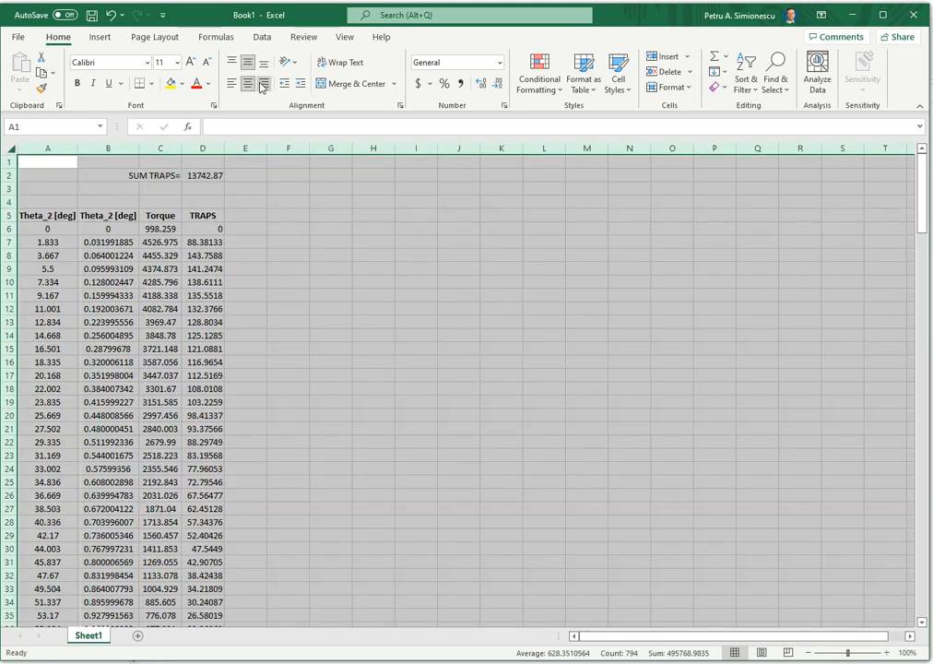
{"action": "left_click", "coordinate": [370, 267]}
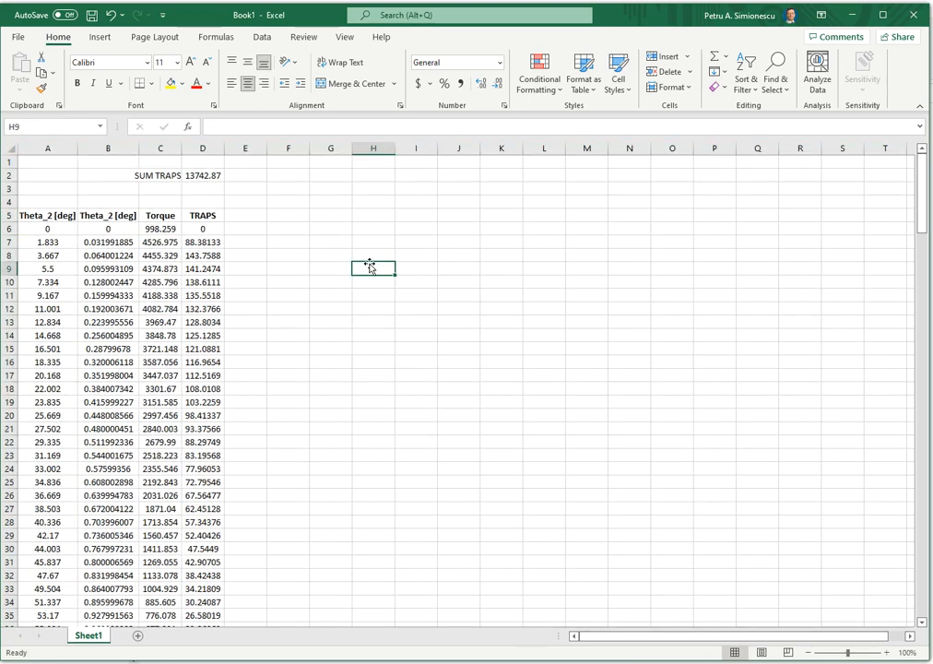
- Right-align the SUM TRAPS= label in C2 and make it bold
{"action": "left_click", "coordinate": [163, 175]}
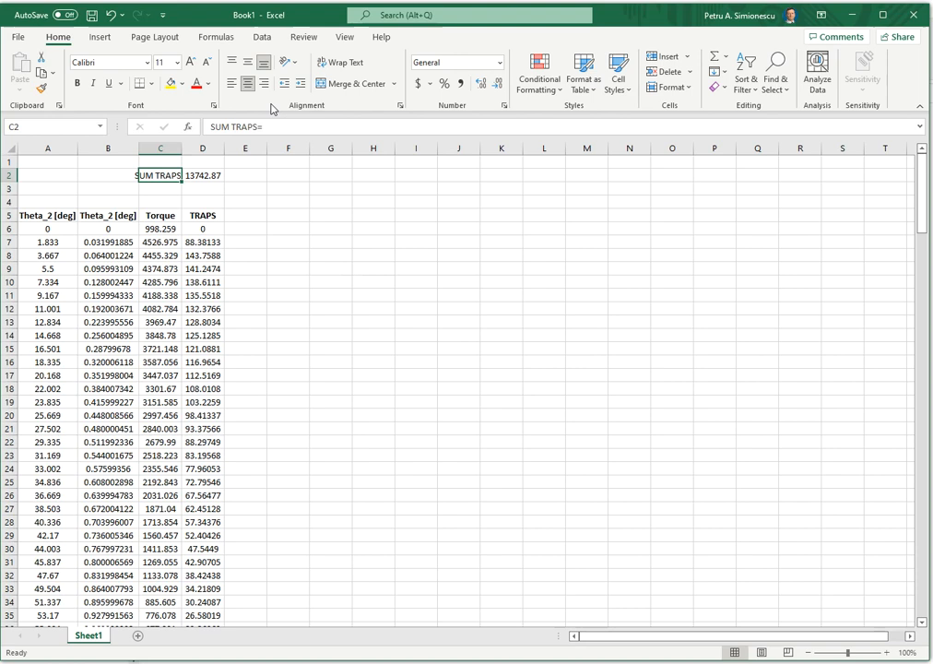
{"action": "left_click", "coordinate": [264, 83]}
{"action": "left_click", "coordinate": [78, 83]}
{"action": "left_click", "coordinate": [287, 202]}
- Add the label AVG. Torque= in cell C3, right-aligned and bold
{"action": "left_click", "coordinate": [181, 188]}
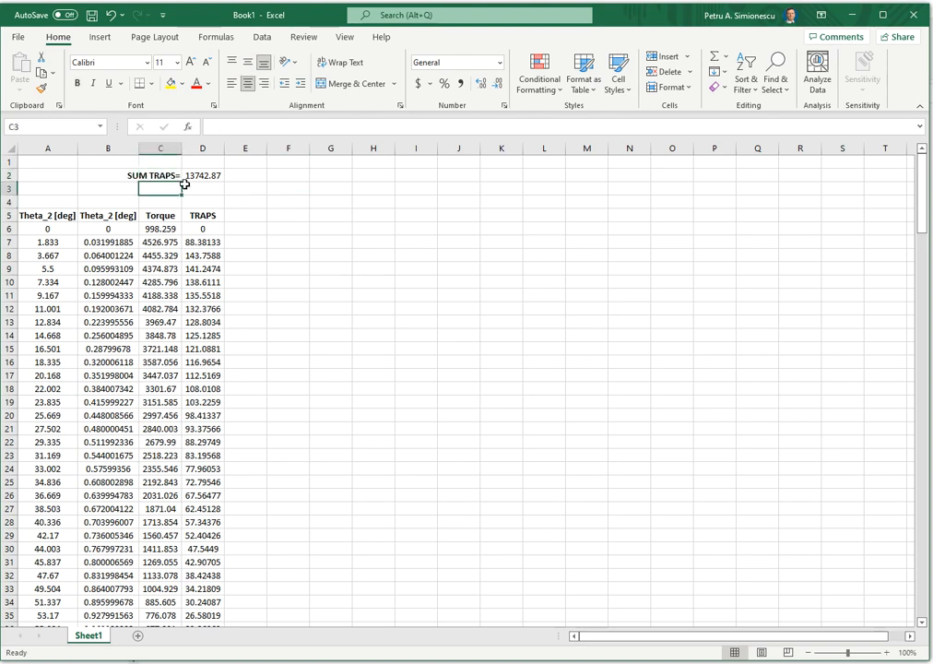
{"action": "type", "text": "AVG. Torque="}
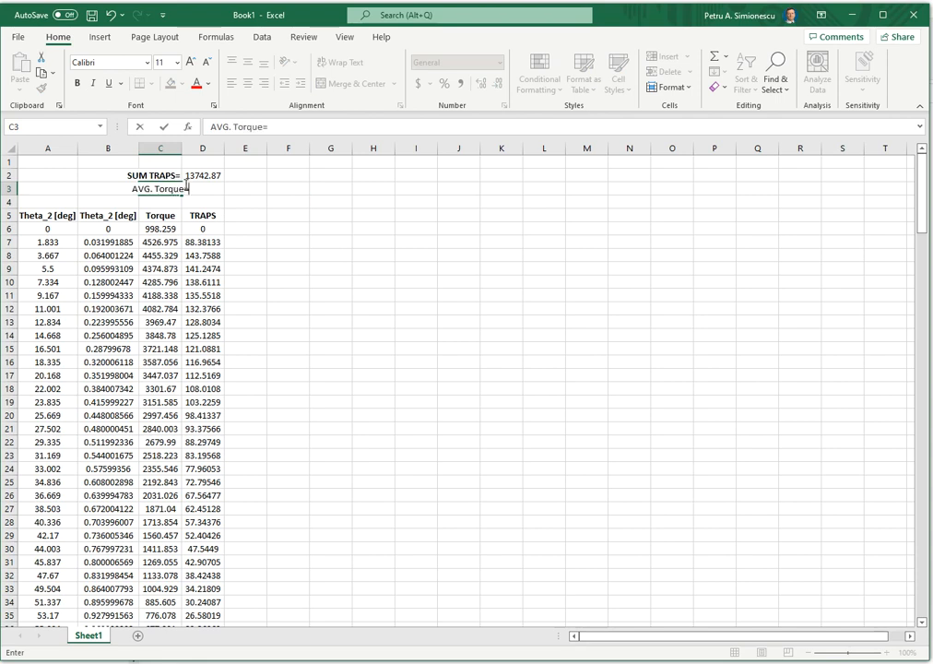
{"action": "left_click", "coordinate": [477, 239]}
{"action": "left_click", "coordinate": [166, 190]}
{"action": "left_click", "coordinate": [264, 83]}
{"action": "left_click", "coordinate": [78, 83]}
{"action": "left_click", "coordinate": [419, 267]}
- Calculate the average torque in cell D3 with the formula =D2/(2*PI())
{"action": "left_click", "coordinate": [218, 189]}
{"action": "left_click", "coordinate": [234, 131]}
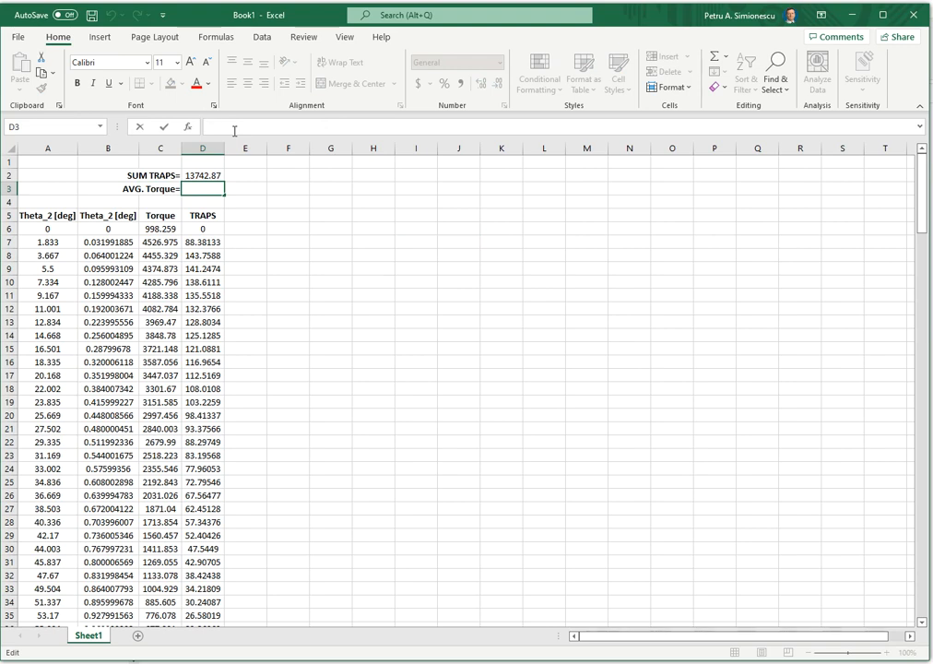
{"action": "type", "text": "="}
{"action": "left_click", "coordinate": [213, 175]}
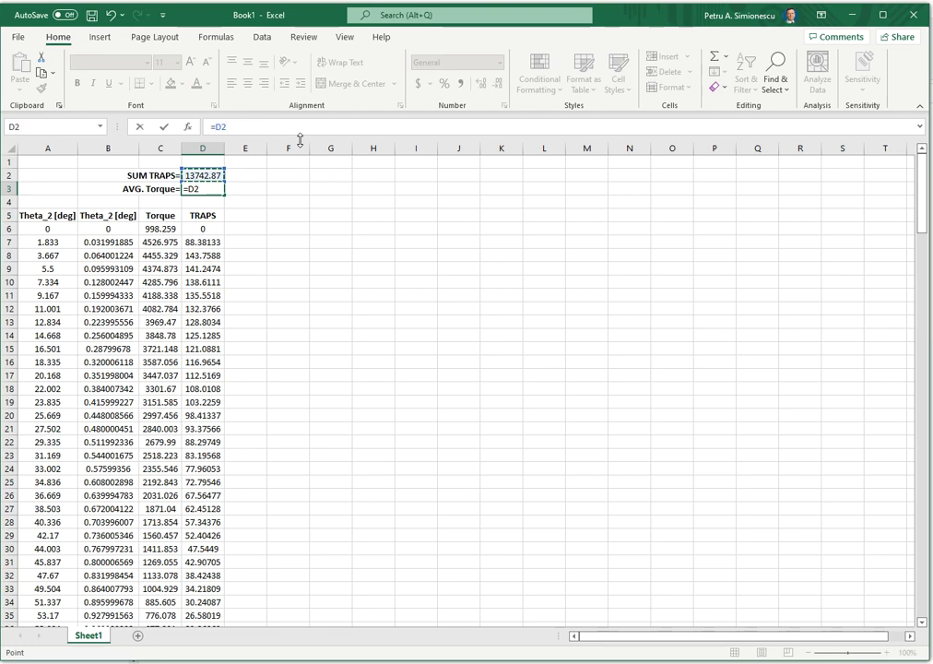
{"action": "type", "text": "/(2*pi())"}
{"action": "key", "text": "Return"}
{"action": "left_click", "coordinate": [403, 289]}
- Add the units Joules in E2 and N-m in E3 beside the two results
{"action": "left_click", "coordinate": [245, 175]}
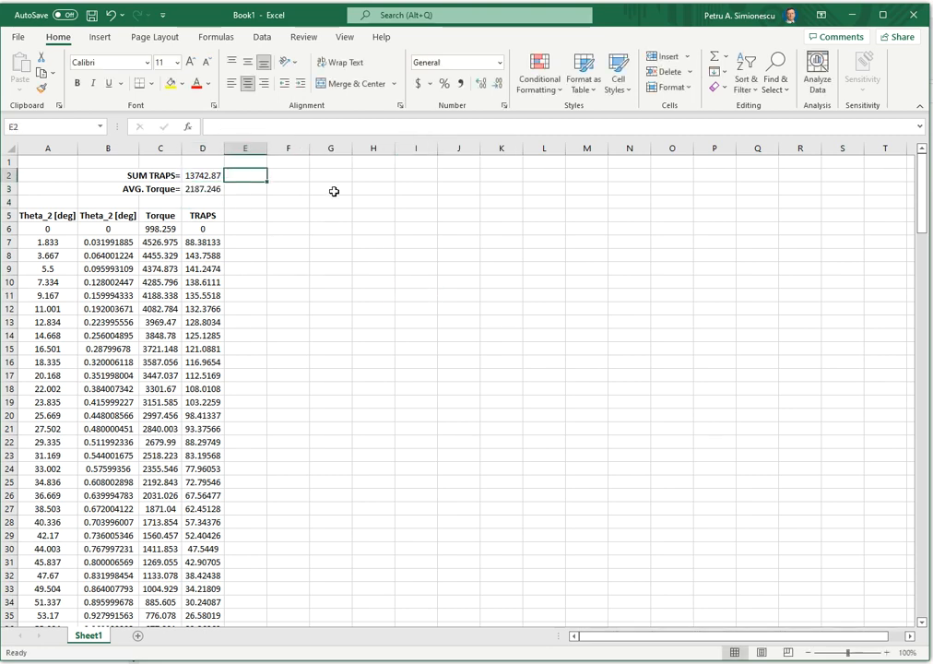
{"action": "type", "text": "Joules"}
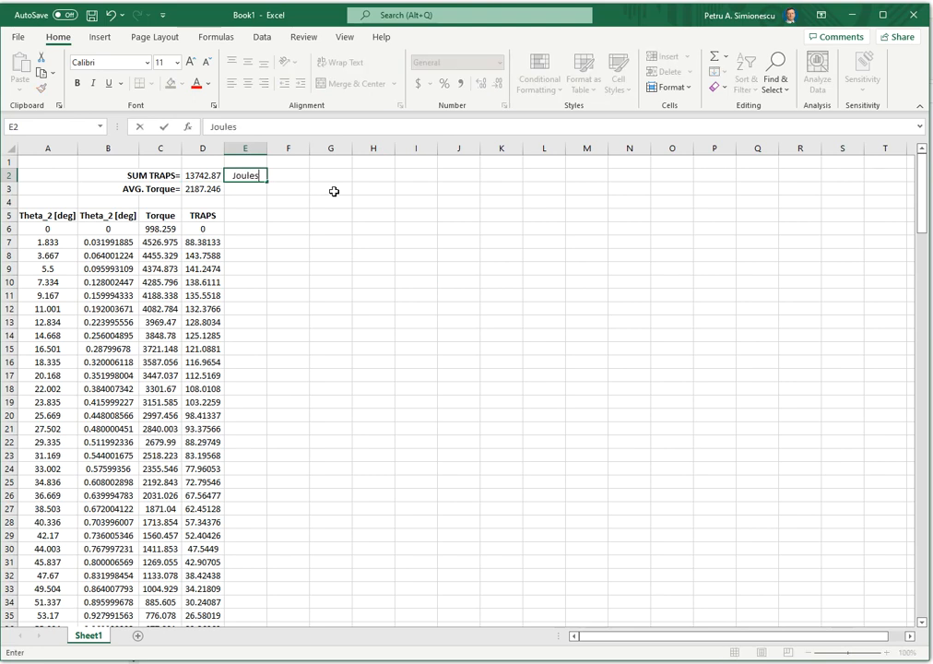
{"action": "key", "text": "Return"}
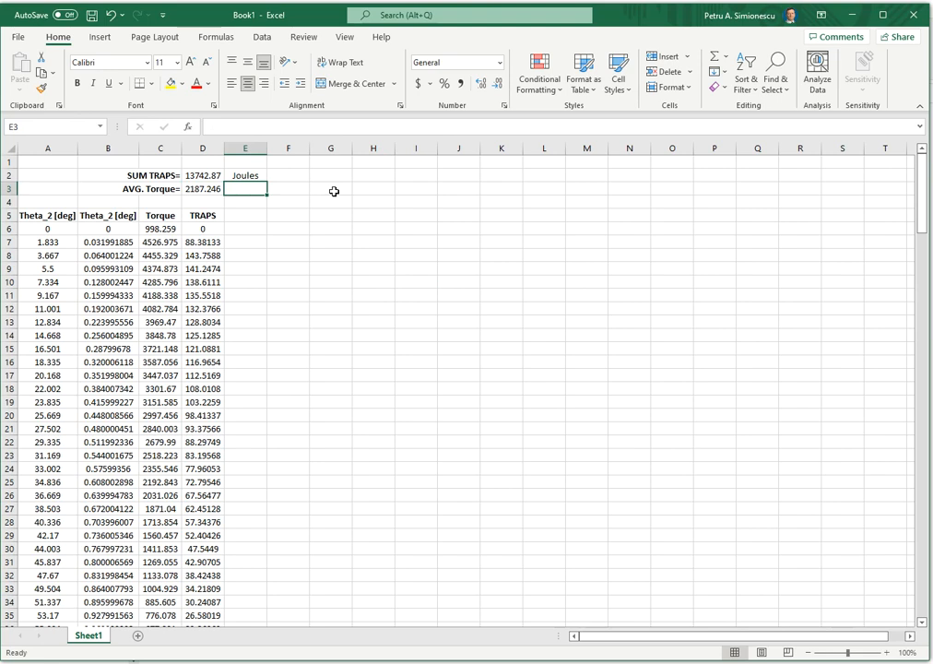
{"action": "type", "text": "N-m"}
{"action": "key", "text": "Return"}
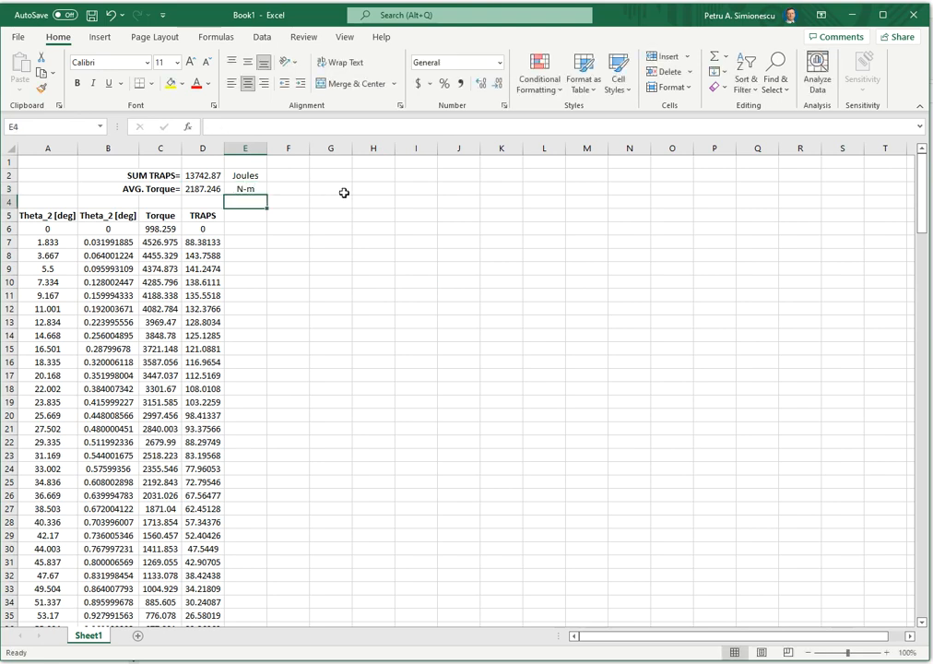
- Color the two results in D2:D3 with a red font
{"action": "left_click", "coordinate": [214, 175]}
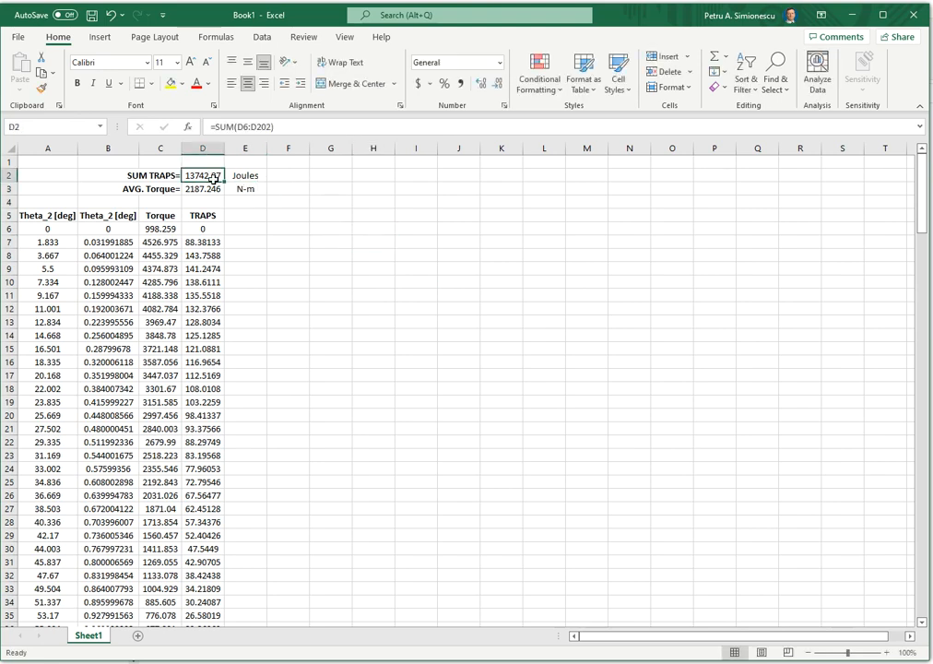
{"action": "left_click_drag", "start_coordinate": [214, 175], "coordinate": [210, 189]}
{"action": "left_click", "coordinate": [199, 83]}
{"action": "left_click", "coordinate": [336, 200]}
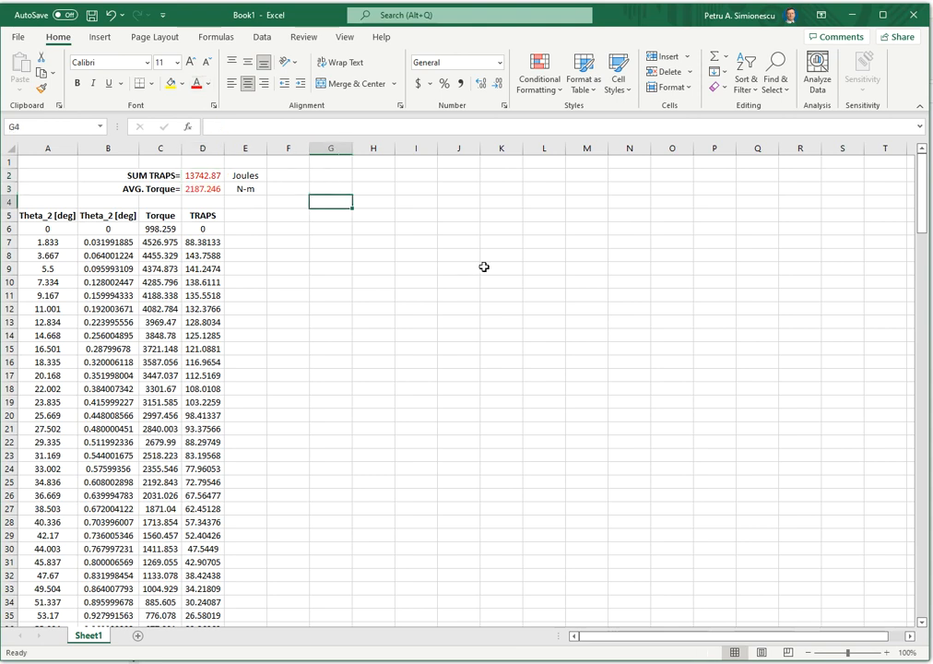
{"action": "left_click", "coordinate": [417, 294]}
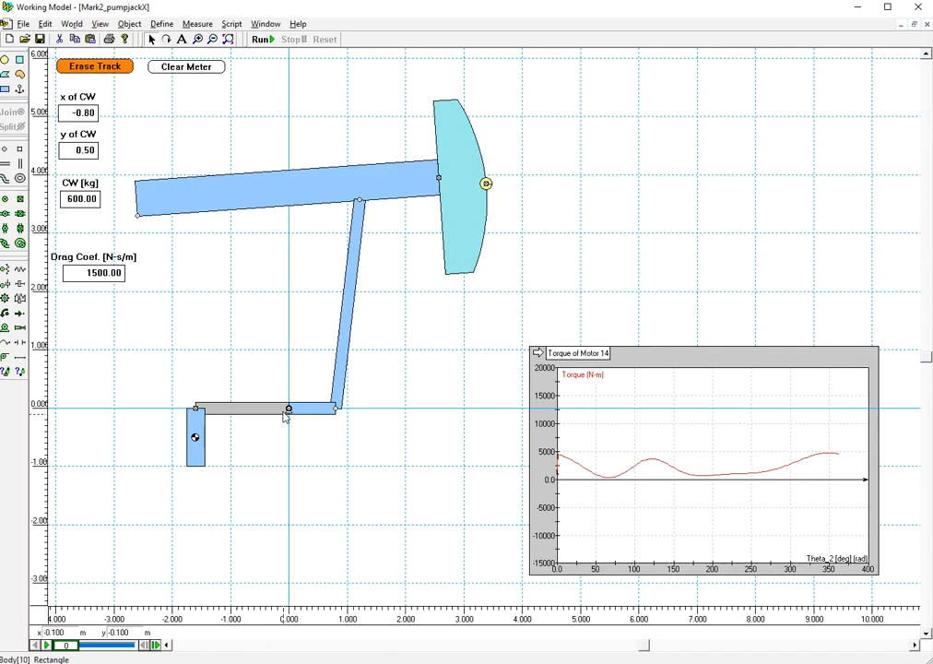
- Look up the velocity value of the crank motor, Constraint[14], in its properties
{"action": "double_click", "coordinate": [290, 411]}
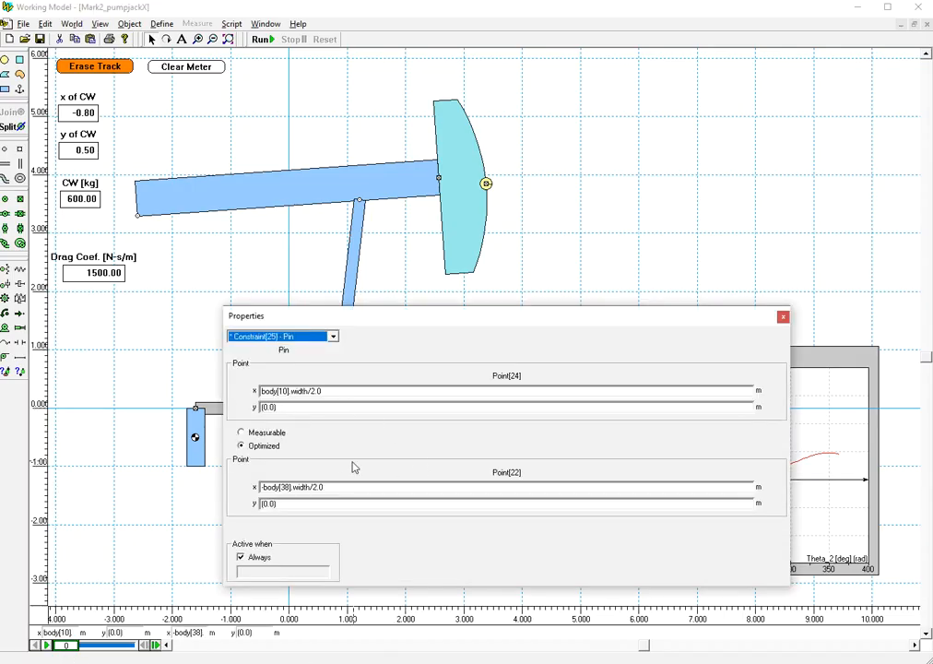
{"action": "left_click", "coordinate": [332, 336]}
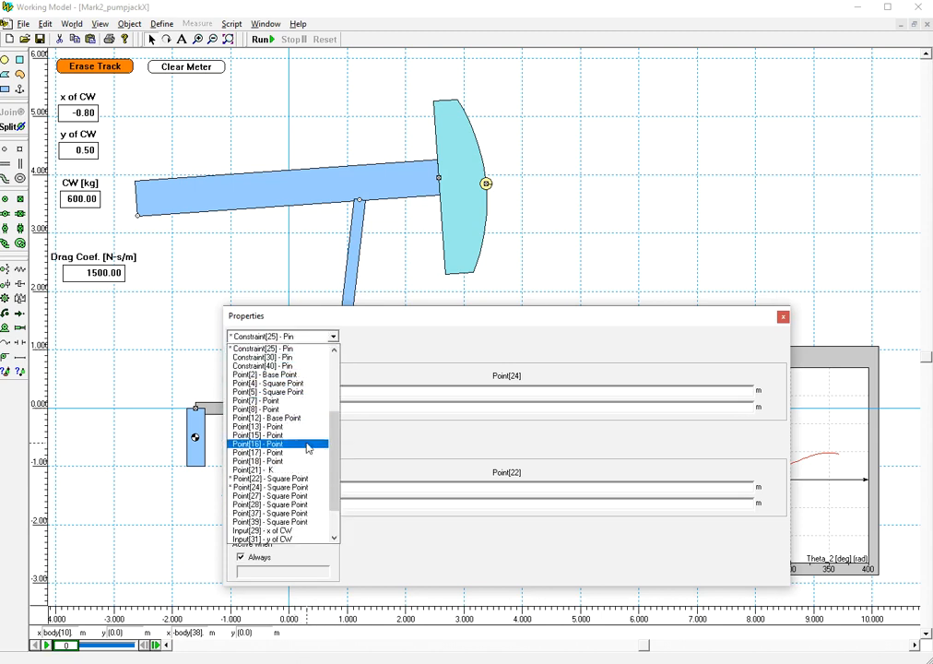
{"action": "scroll", "coordinate": [337, 343], "scroll_direction": "up", "scroll_amount": 5}
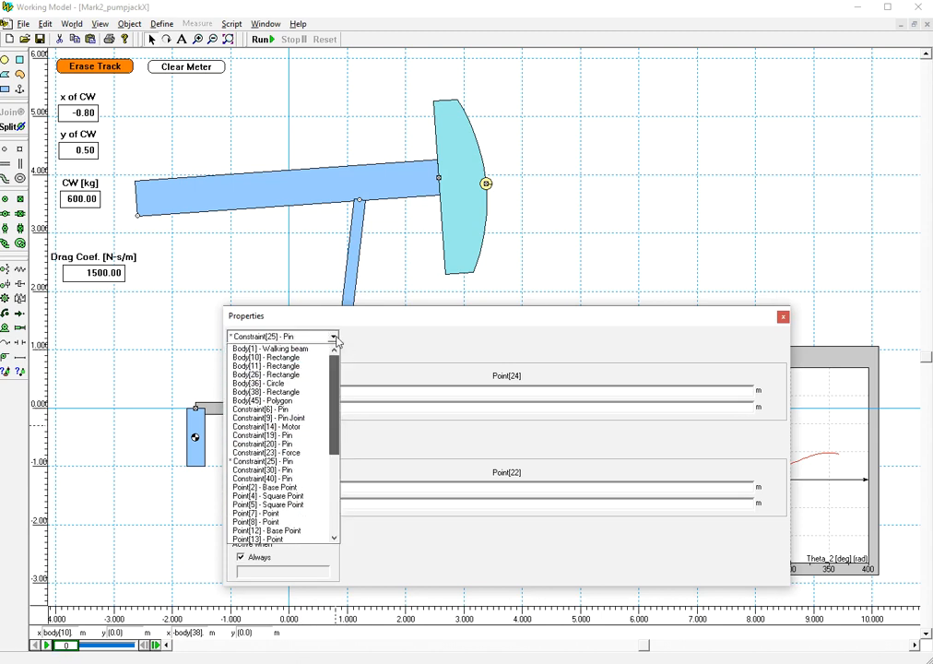
{"action": "left_click", "coordinate": [276, 426]}
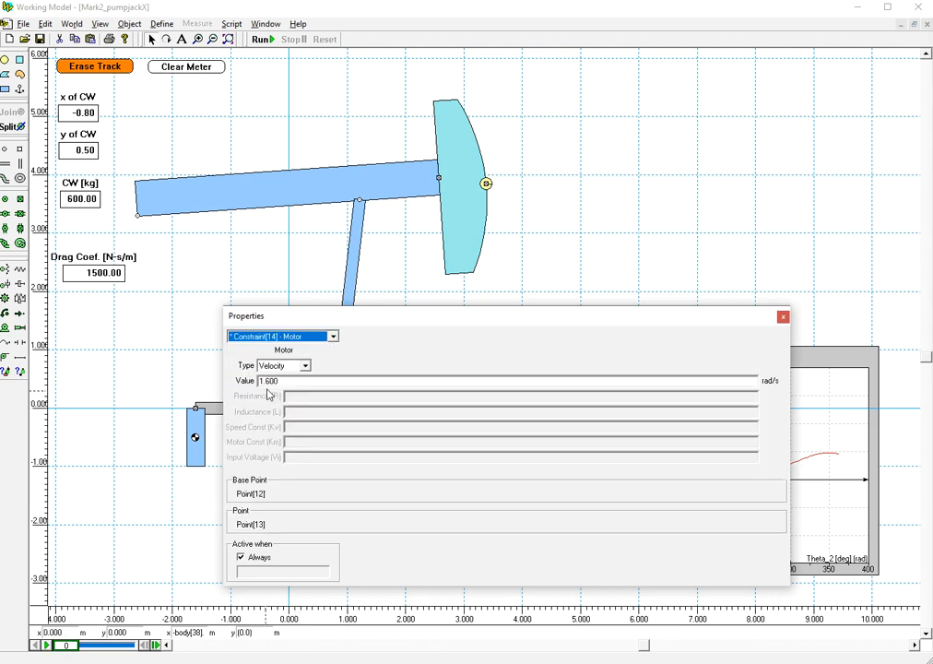
{"action": "left_click", "coordinate": [782, 317]}
- Switch to the Excel workbook Book1 and insert a blank row at row 4, above the data headers
{"action": "key", "text": "alt+Tab"}
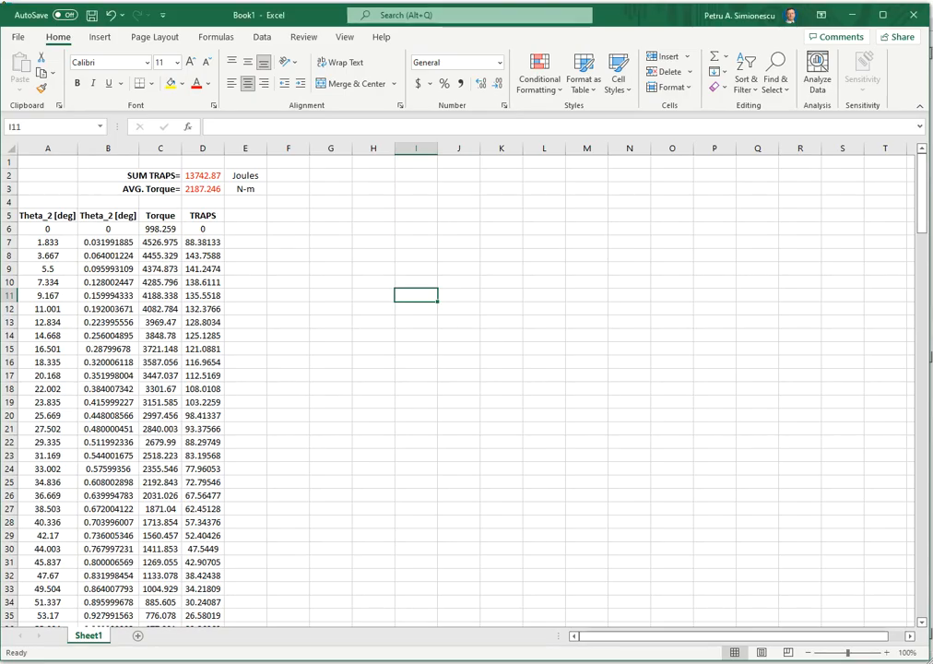
{"action": "left_click", "coordinate": [313, 252]}
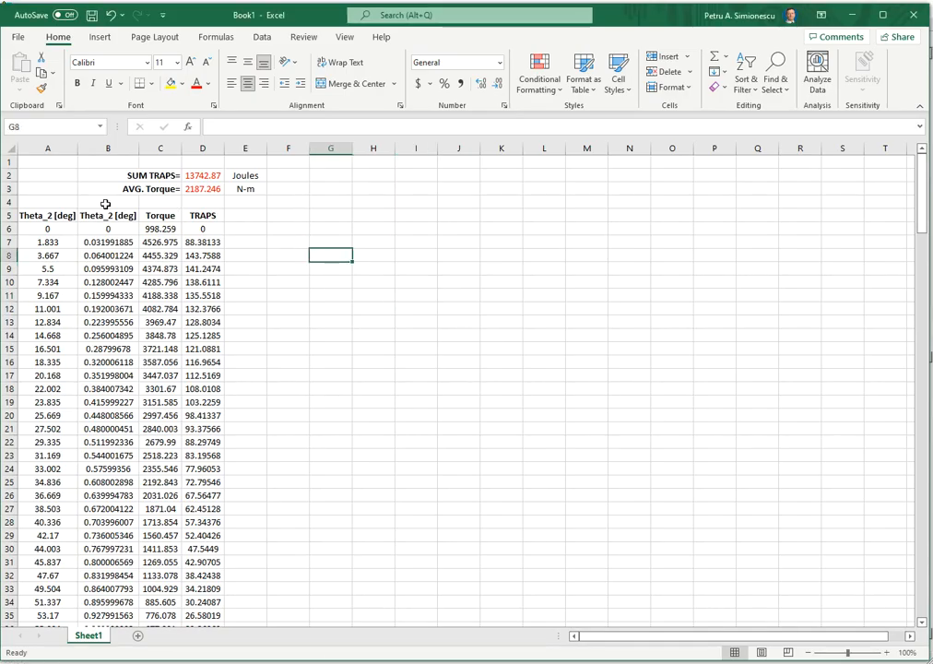
{"action": "left_click", "coordinate": [7, 202]}
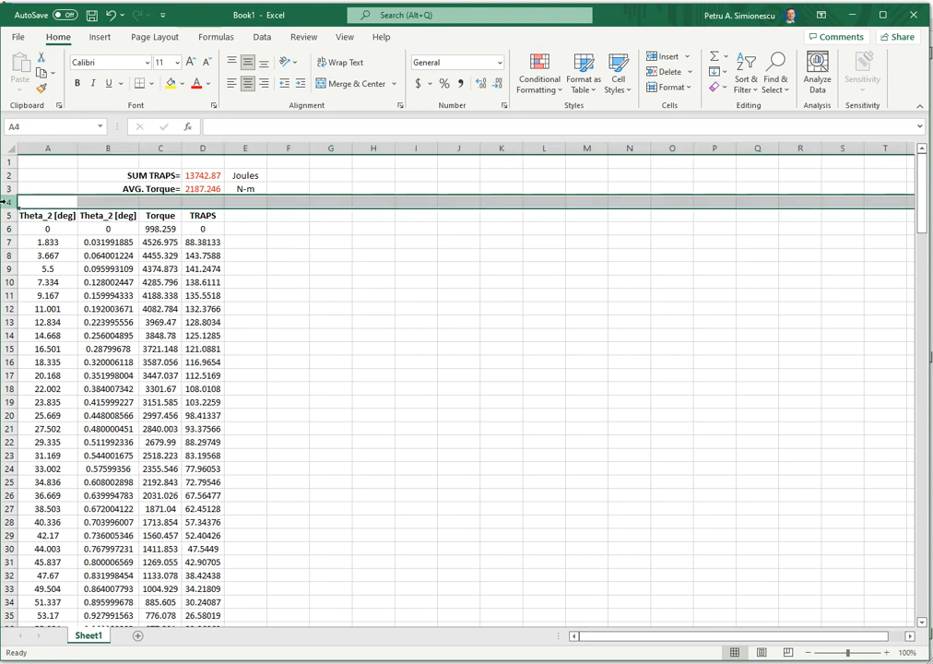
{"action": "right_click", "coordinate": [7, 202]}
{"action": "left_click", "coordinate": [42, 309]}
{"action": "left_click", "coordinate": [392, 289]}
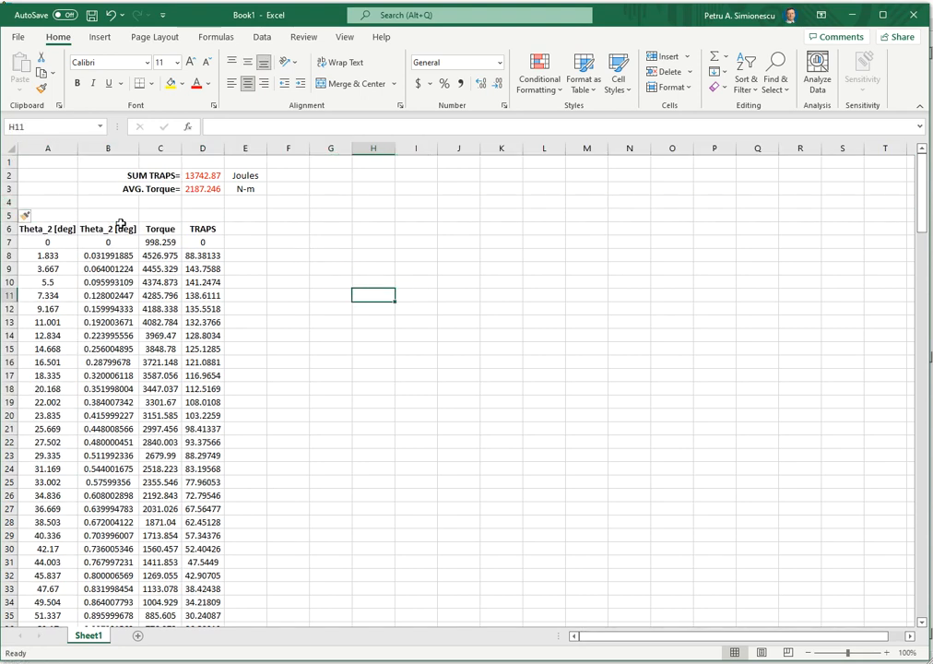
- Add the label Power= in cell C4 below the average torque label
{"action": "left_click", "coordinate": [162, 203]}
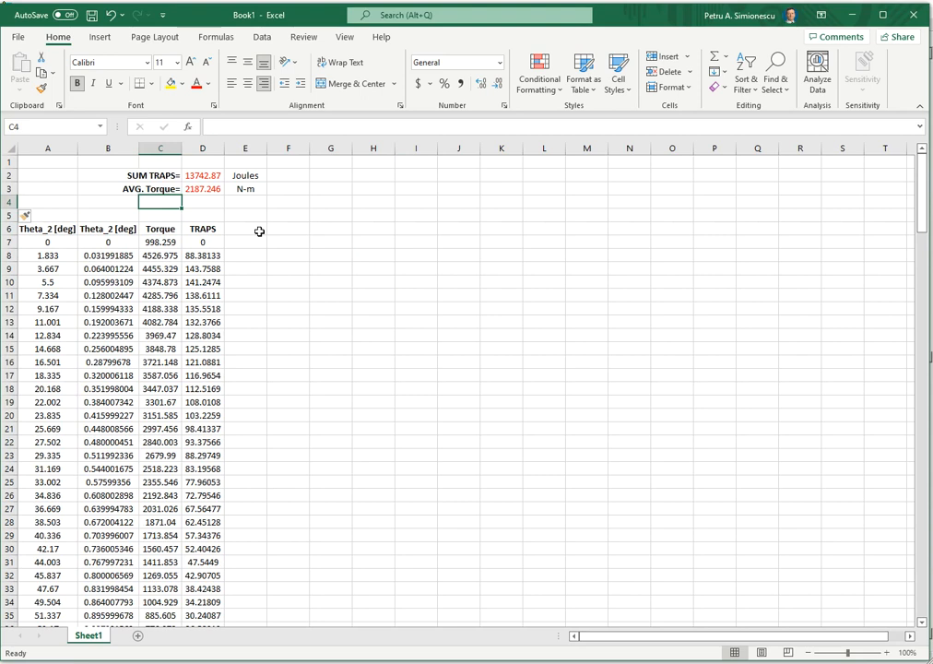
{"action": "type", "text": "Power"}
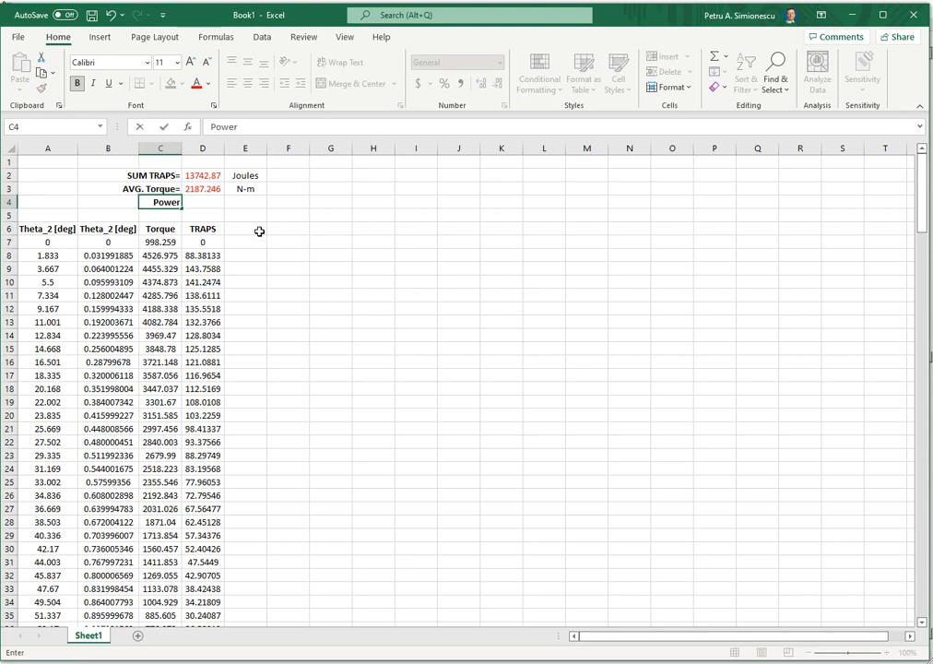
{"action": "key", "text": "Tab"}
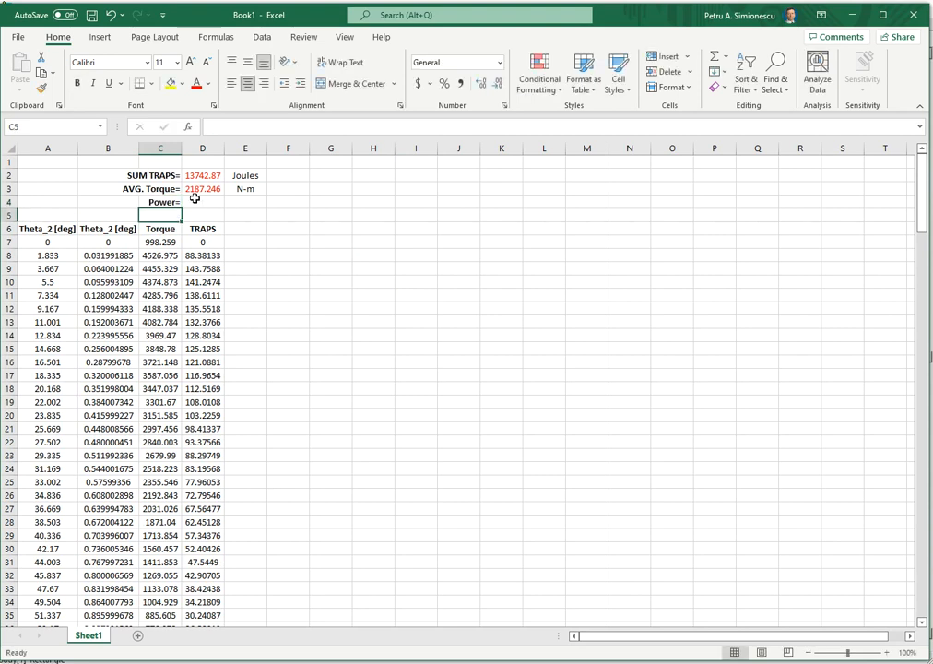
- Calculate the power in cell D4 with the formula =D3*1.6
{"action": "left_click", "coordinate": [233, 131]}
{"action": "type", "text": "="}
{"action": "left_click", "coordinate": [202, 188]}
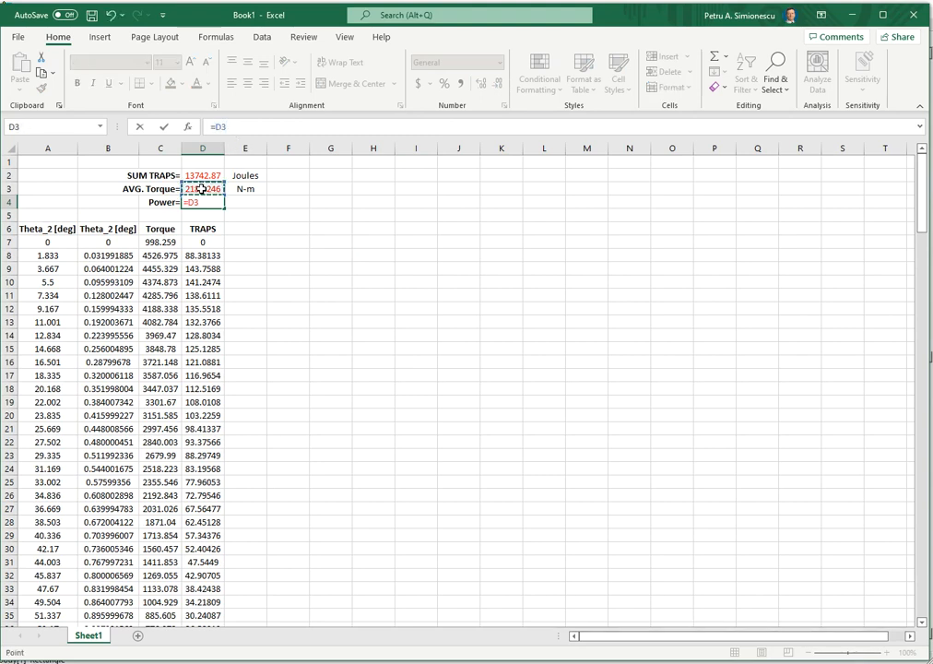
{"action": "type", "text": "*1.6"}
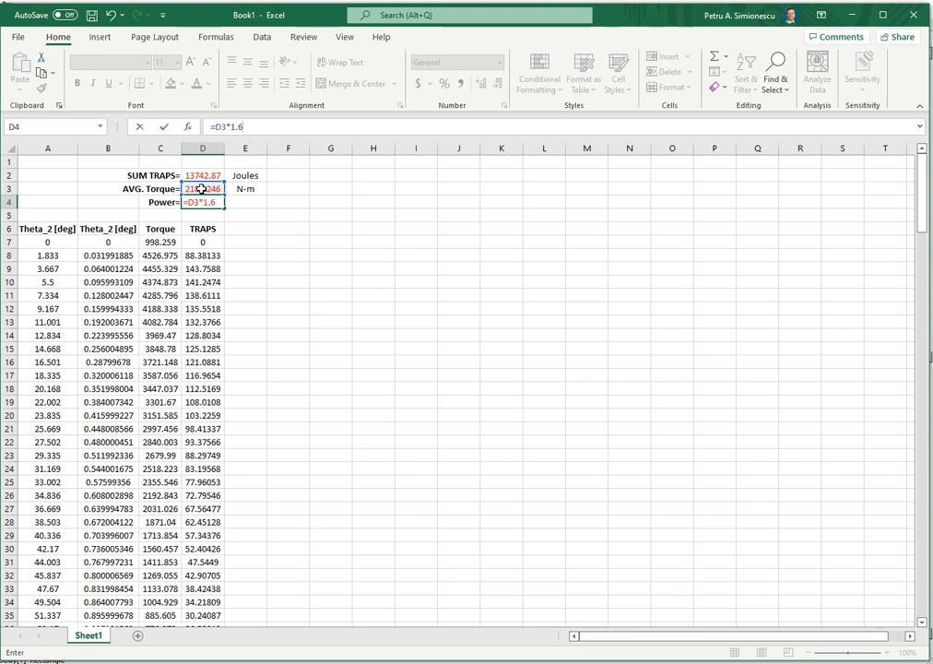
{"action": "key", "text": "Return"}
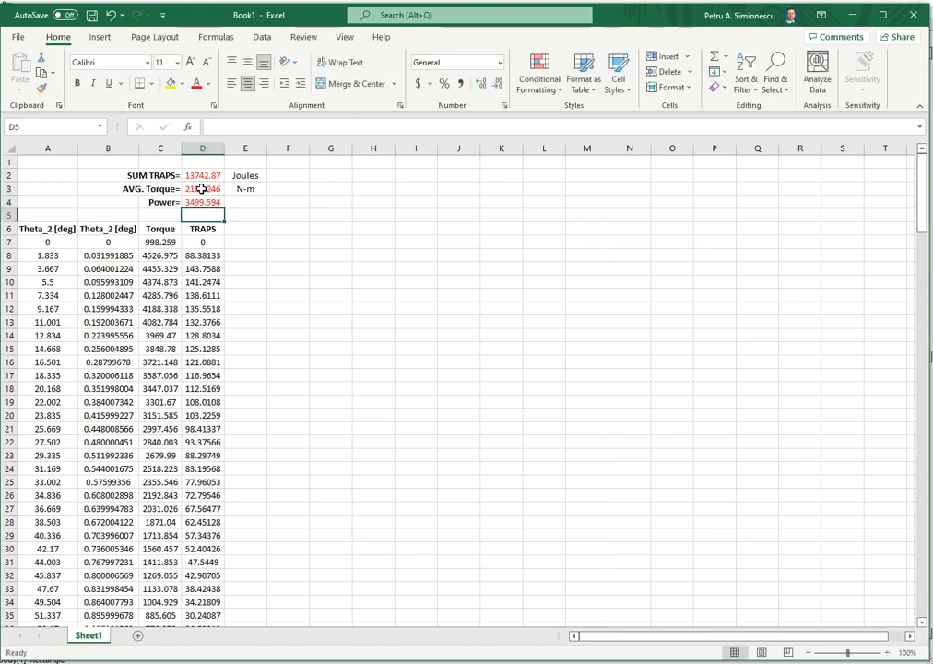
- Multiply the power formula in D4 by an additional factor of 1.5
{"action": "left_click", "coordinate": [247, 201]}
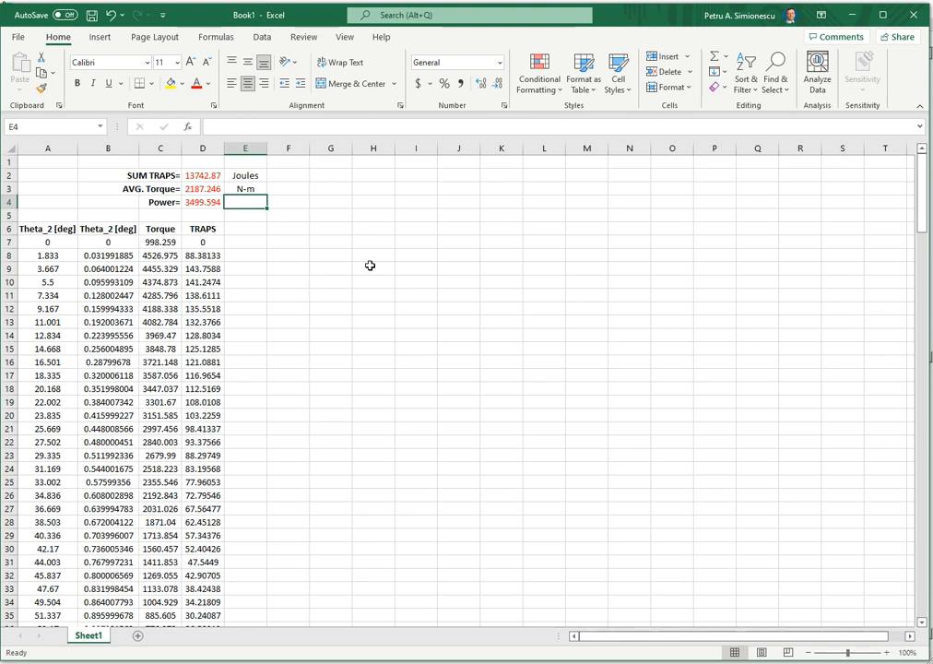
{"action": "left_click", "coordinate": [204, 202]}
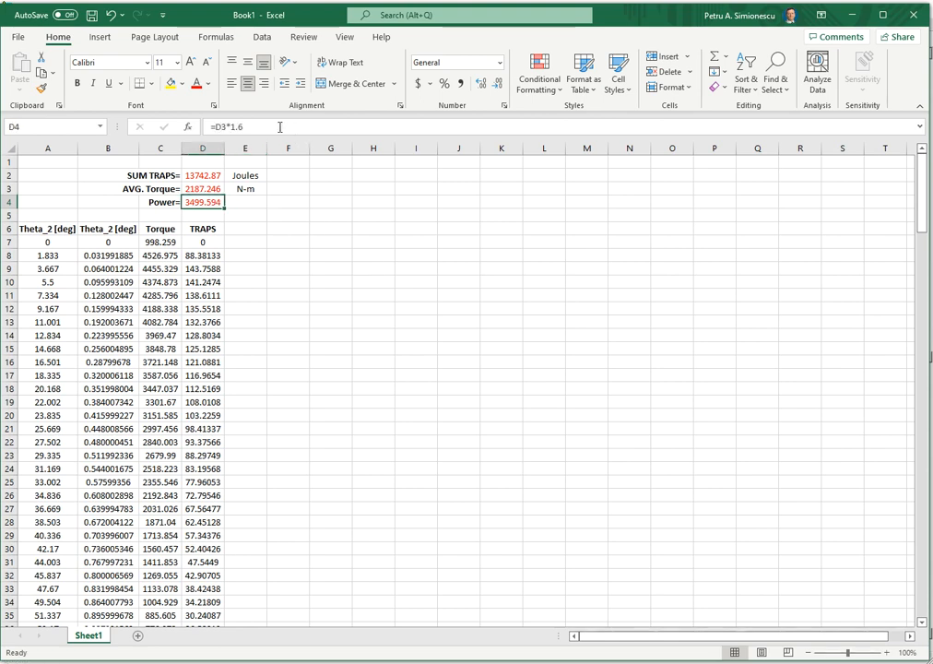
{"action": "left_click", "coordinate": [280, 125]}
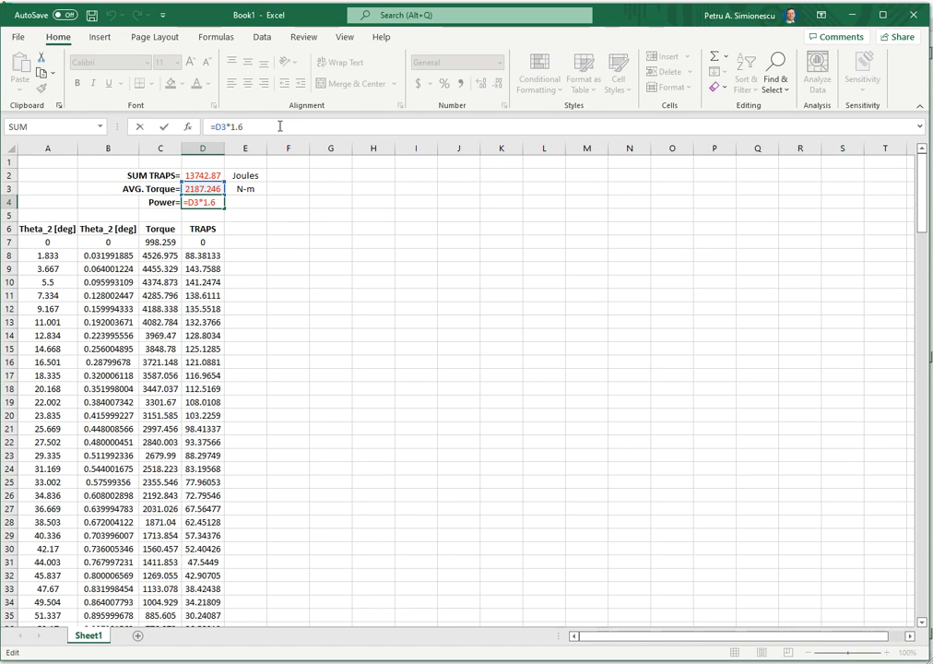
{"action": "type", "text": "1.5"}
{"action": "key", "text": "Return"}
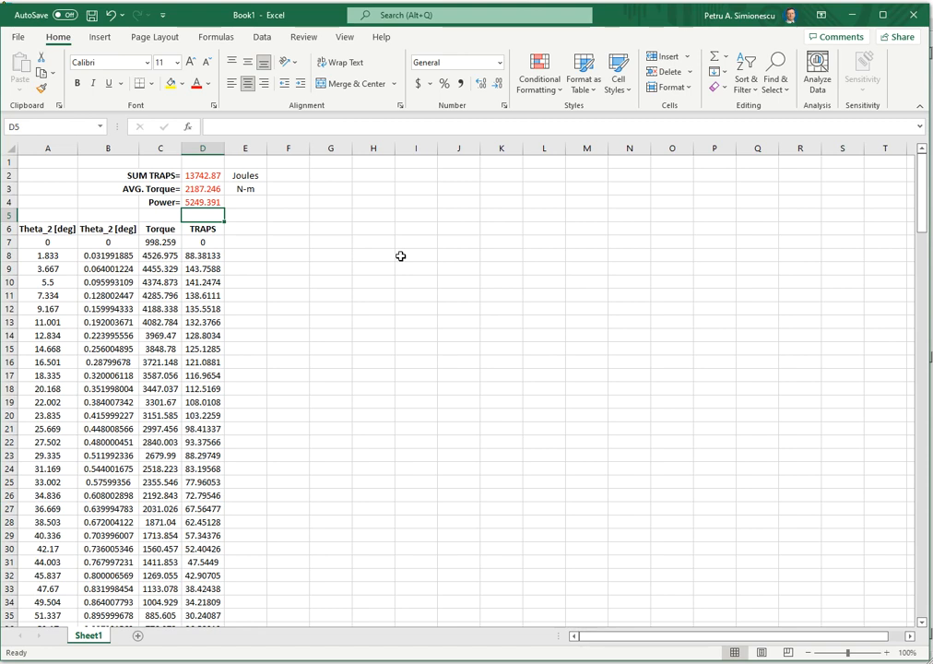
- Add the unit W in cell E4 beside the power result
{"action": "left_click", "coordinate": [250, 202]}
{"action": "type", "text": "W"}
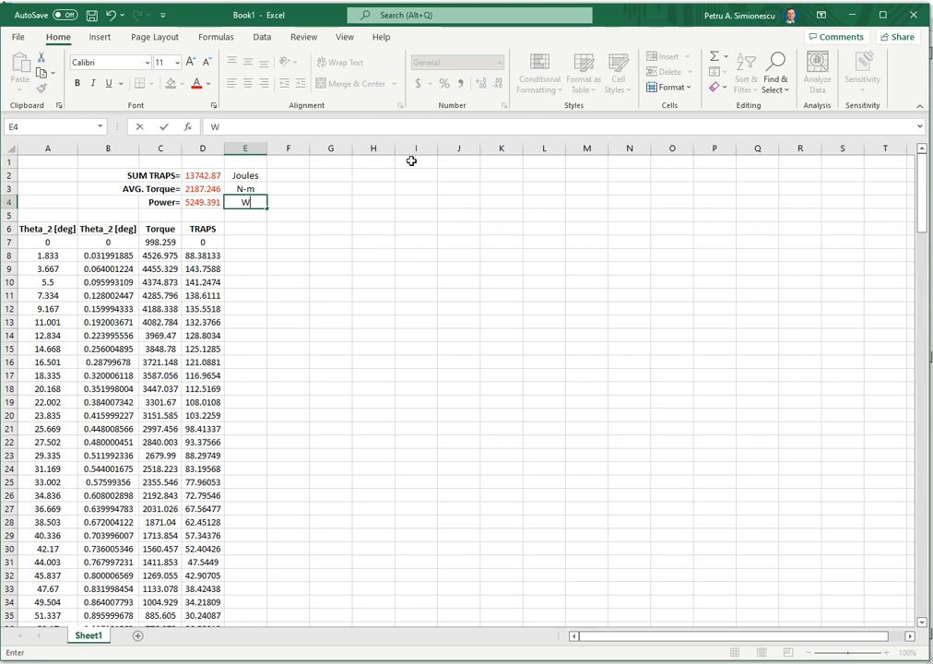
{"action": "left_click", "coordinate": [504, 335]}
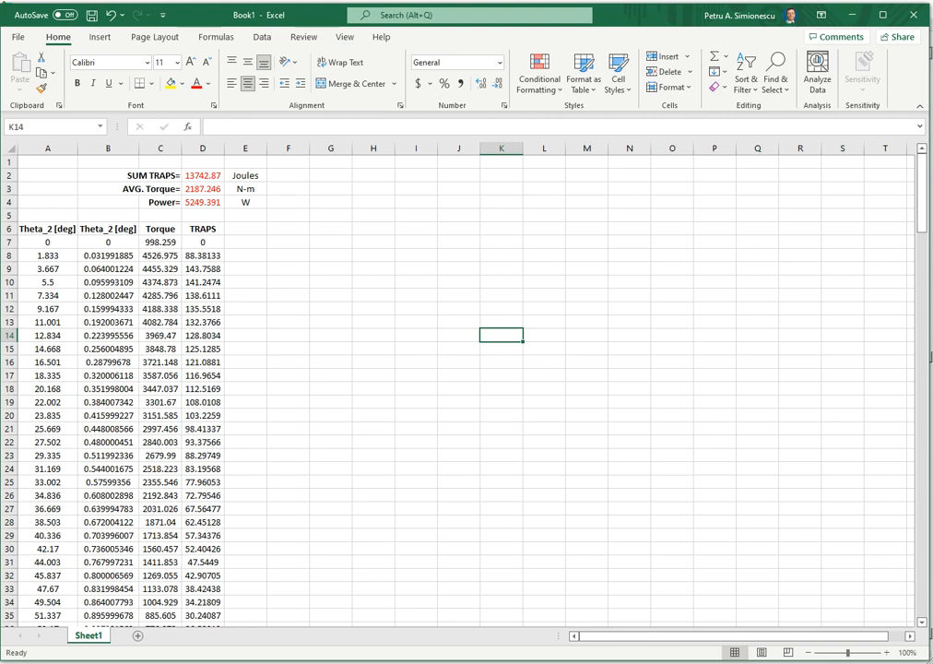
- Switch to Working Model and review the properties of the walking beam, Body[1]
{"action": "key", "text": "alt+Tab"}
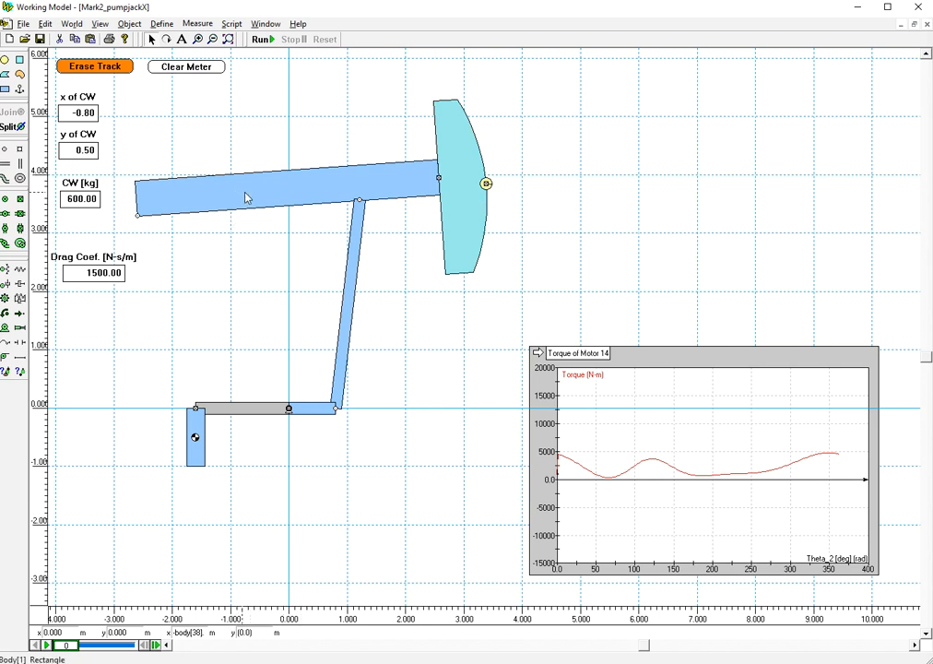
{"action": "left_click", "coordinate": [268, 199]}
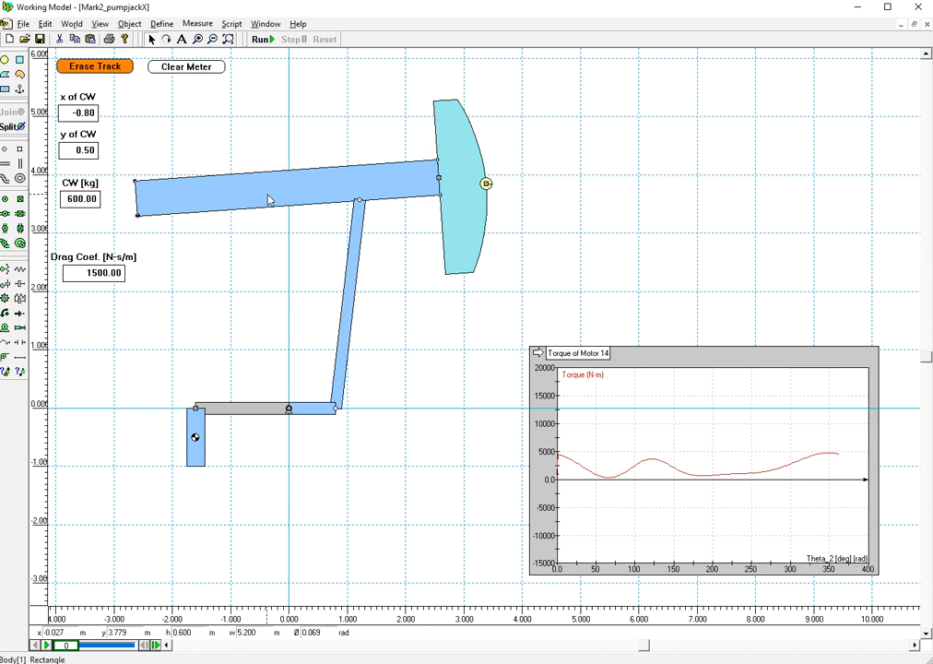
{"action": "double_click", "coordinate": [231, 200]}
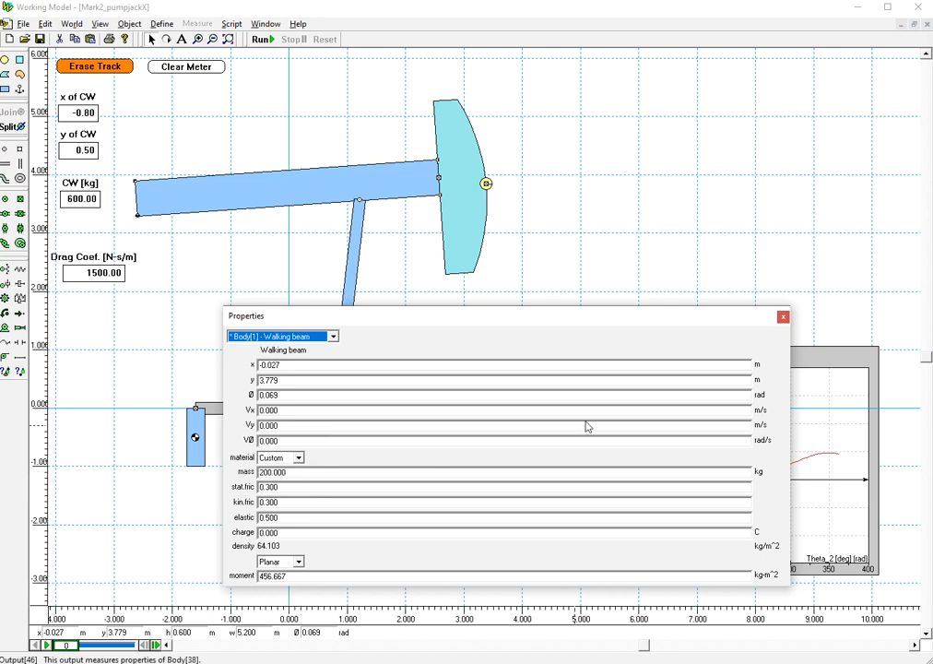
{"action": "left_click", "coordinate": [782, 316]}
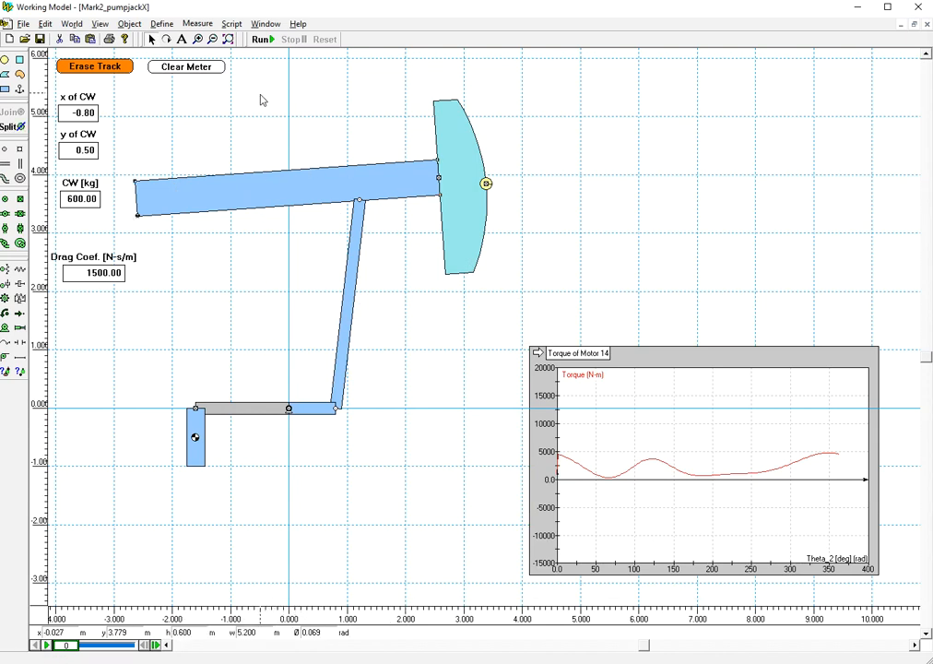
- Run the Shear & Bending Moment script on the walking beam and check its maximum and minimum values before closing it
{"action": "left_click", "coordinate": [232, 24]}
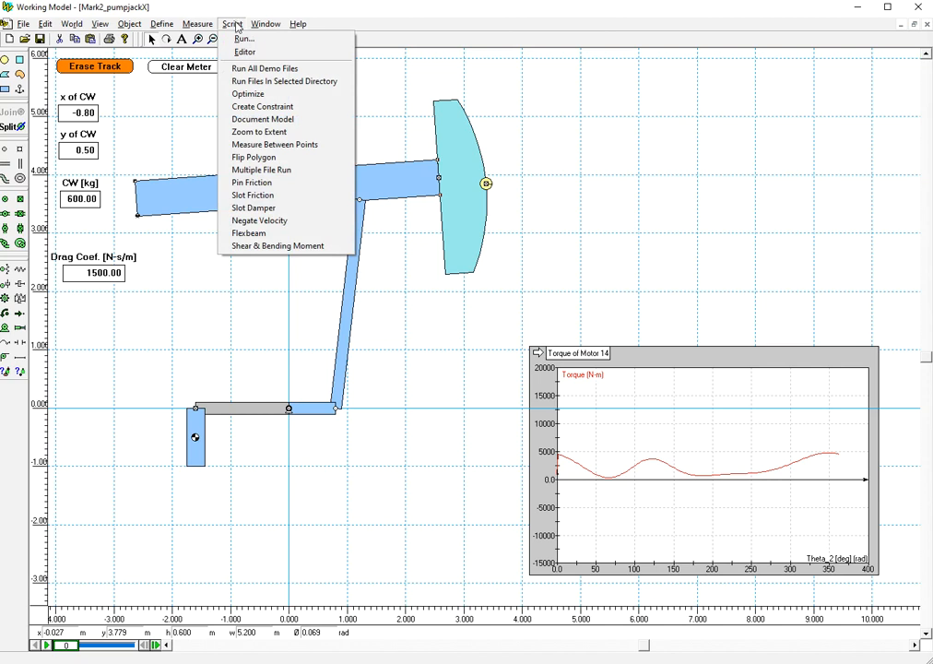
{"action": "left_click", "coordinate": [290, 251]}
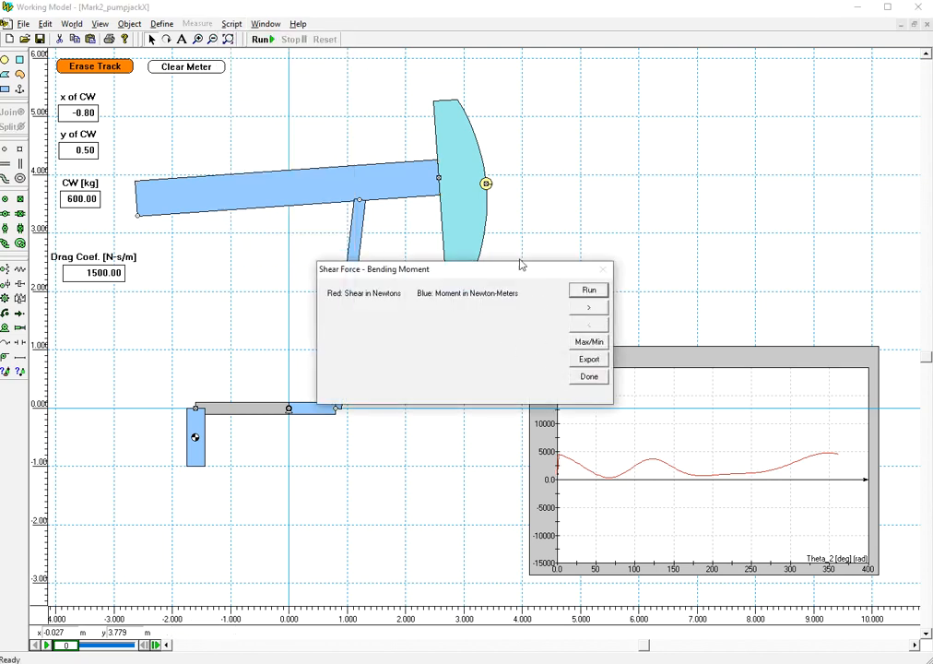
{"action": "left_click_drag", "start_coordinate": [531, 274], "coordinate": [731, 72]}
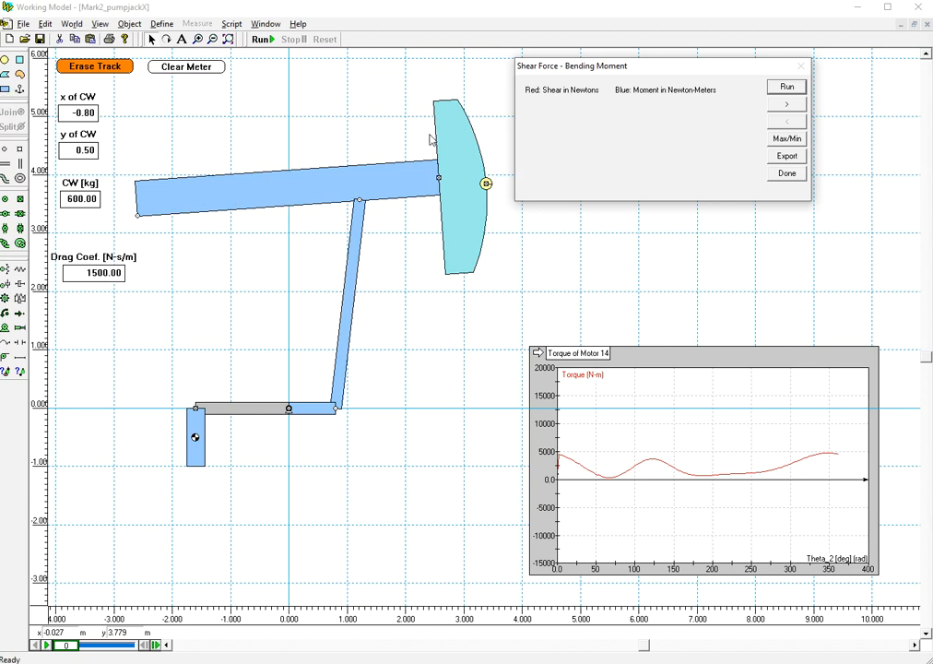
{"action": "left_click", "coordinate": [789, 87]}
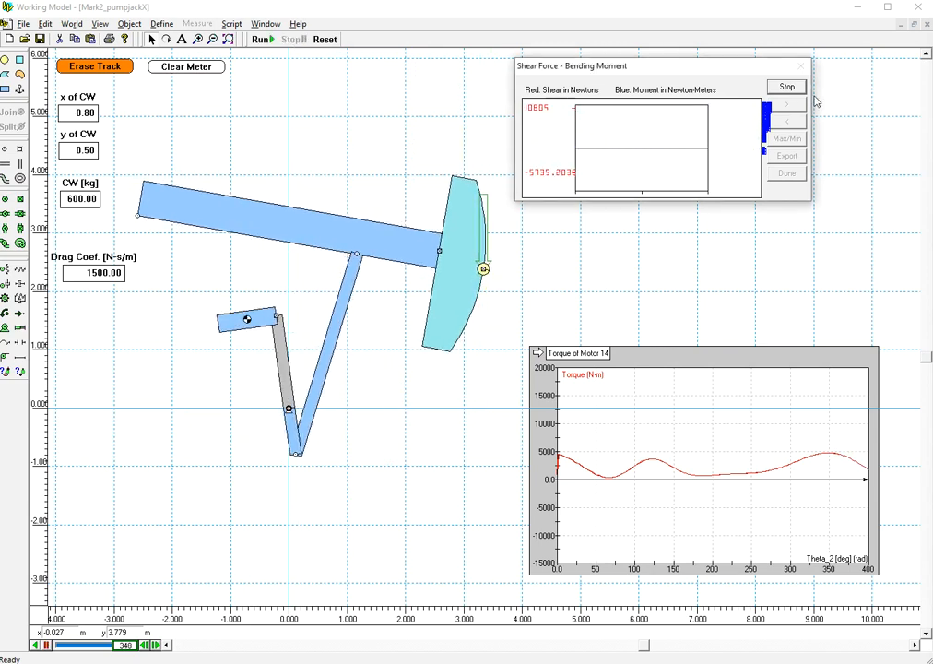
{"action": "left_click", "coordinate": [786, 86]}
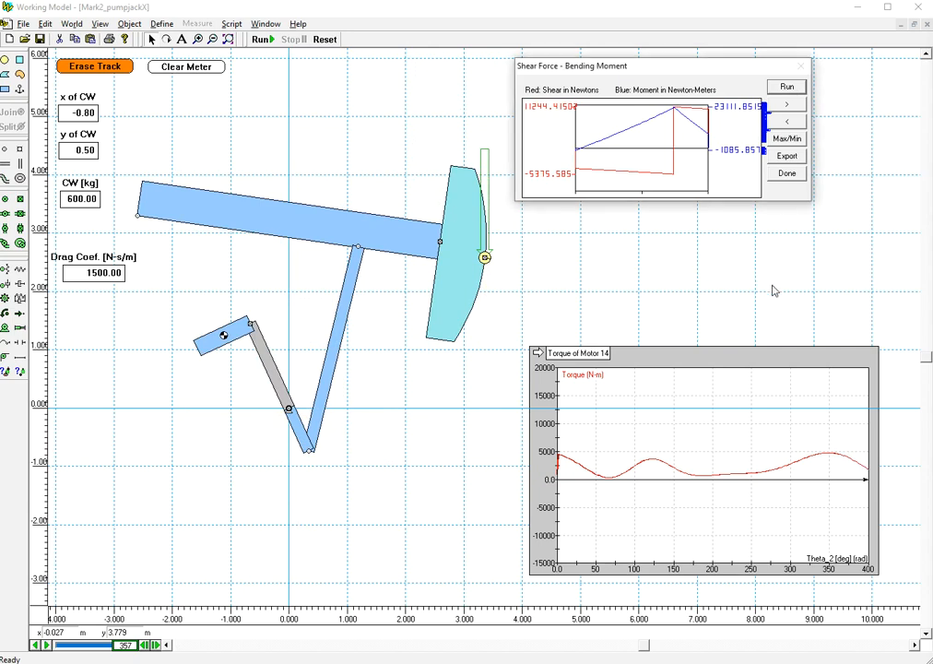
{"action": "left_click", "coordinate": [795, 138]}
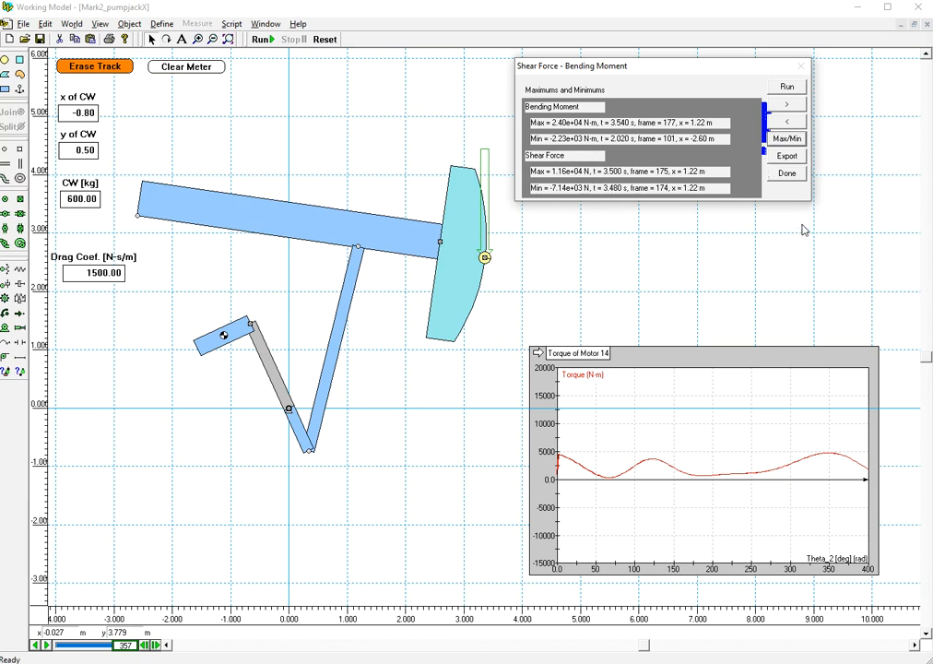
{"action": "left_click", "coordinate": [788, 174]}
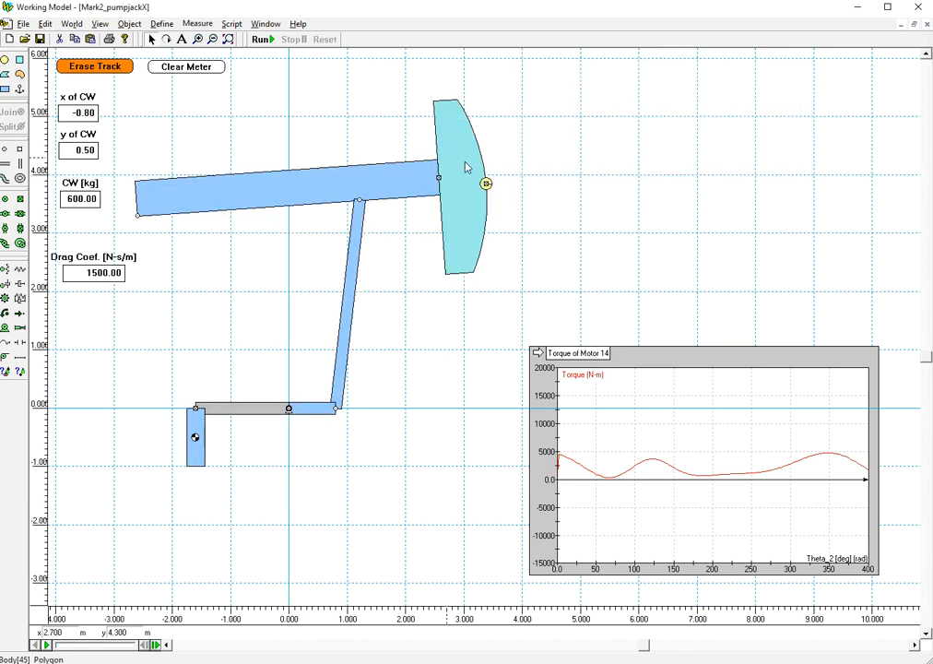
- Repeat the Shear & Bending Moment analysis on the walking beam, stop it, and list the maximums and minimums
{"action": "left_click", "coordinate": [273, 196]}
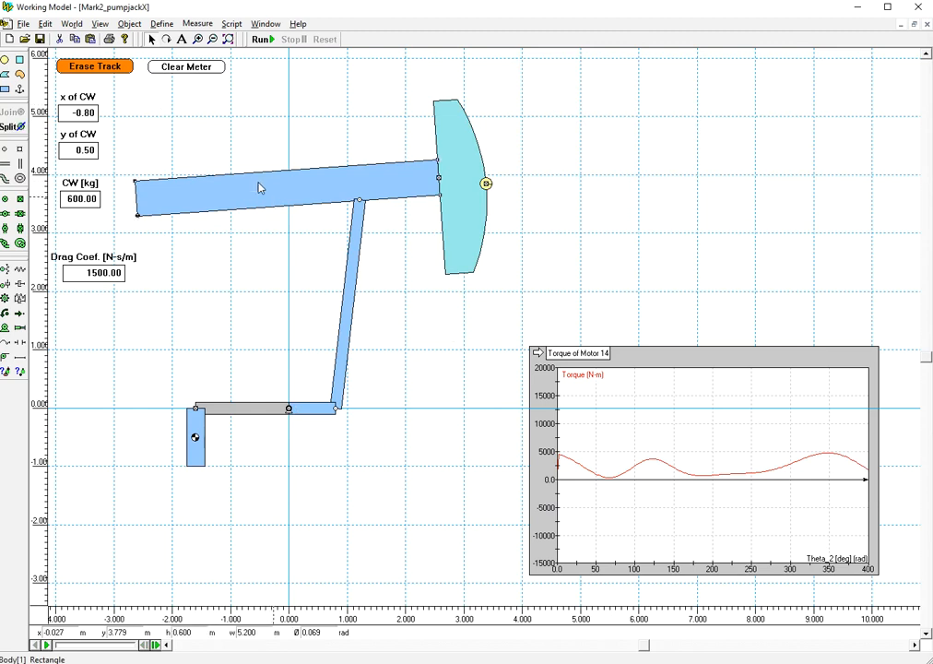
{"action": "left_click", "coordinate": [197, 24]}
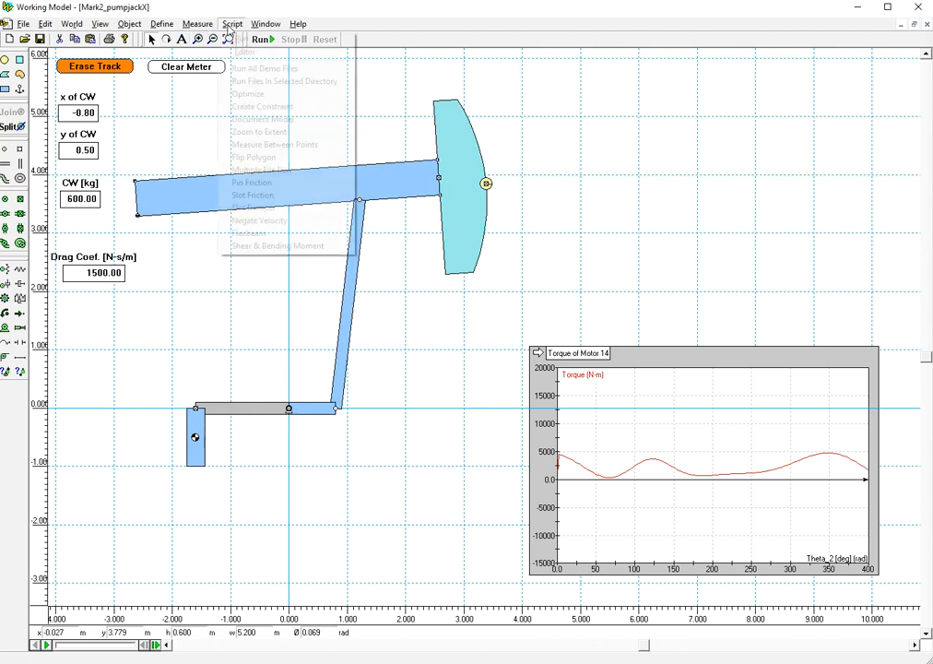
{"action": "left_click", "coordinate": [289, 247]}
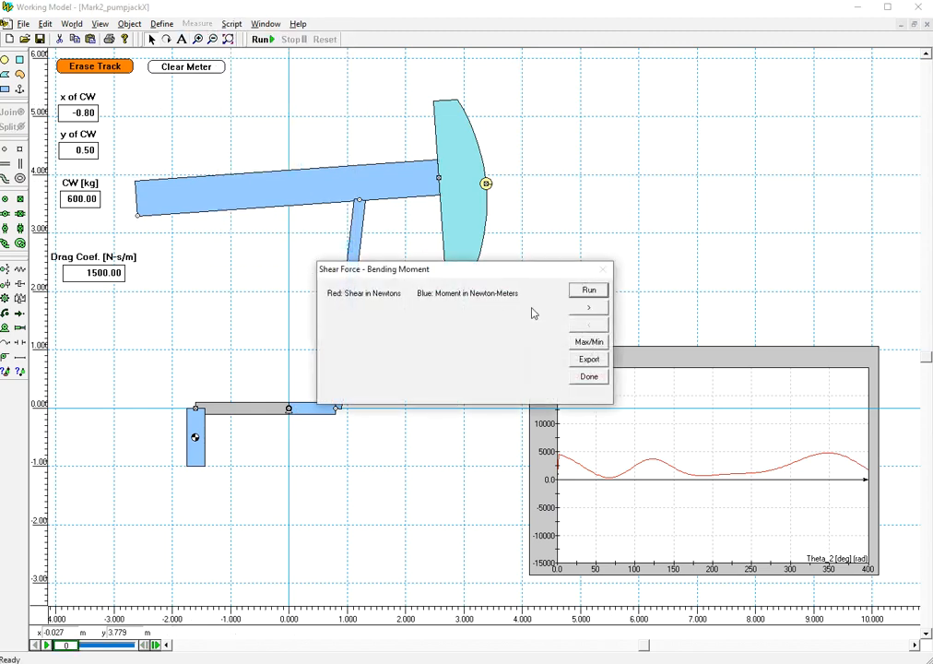
{"action": "left_click_drag", "start_coordinate": [524, 272], "coordinate": [743, 56]}
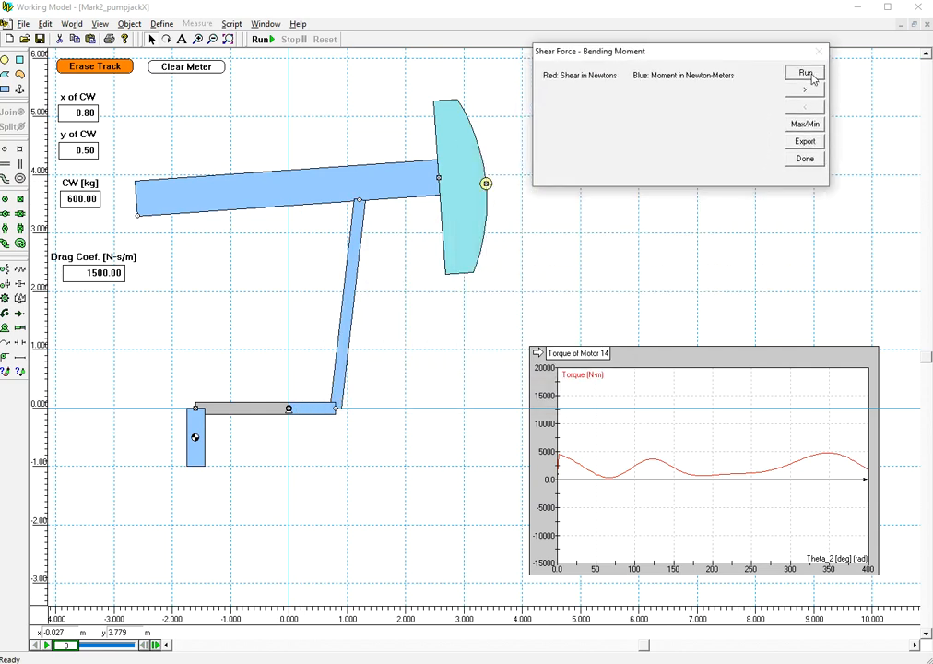
{"action": "left_click", "coordinate": [805, 73]}
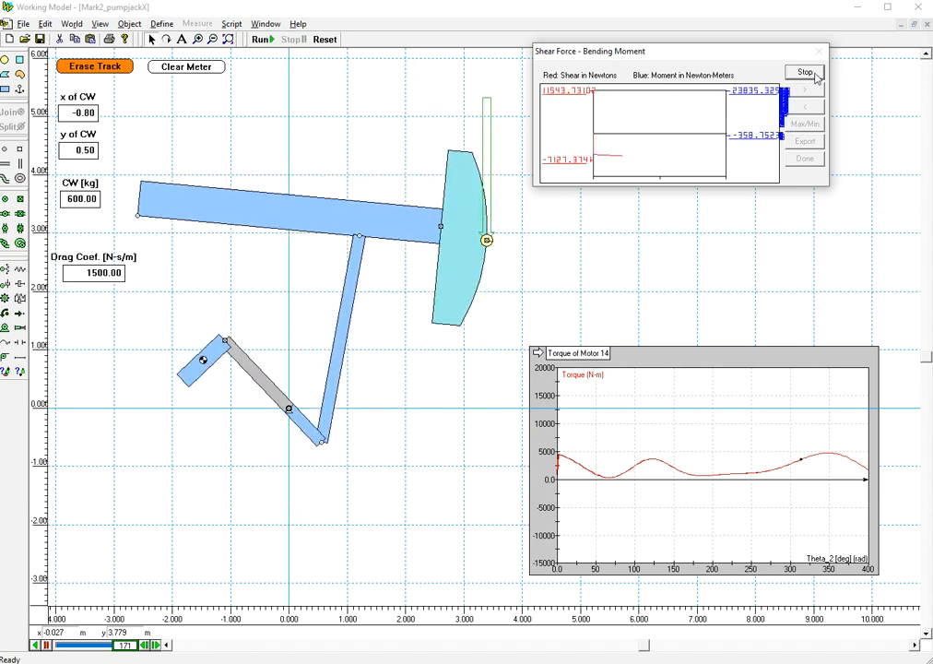
{"action": "left_click", "coordinate": [814, 74]}
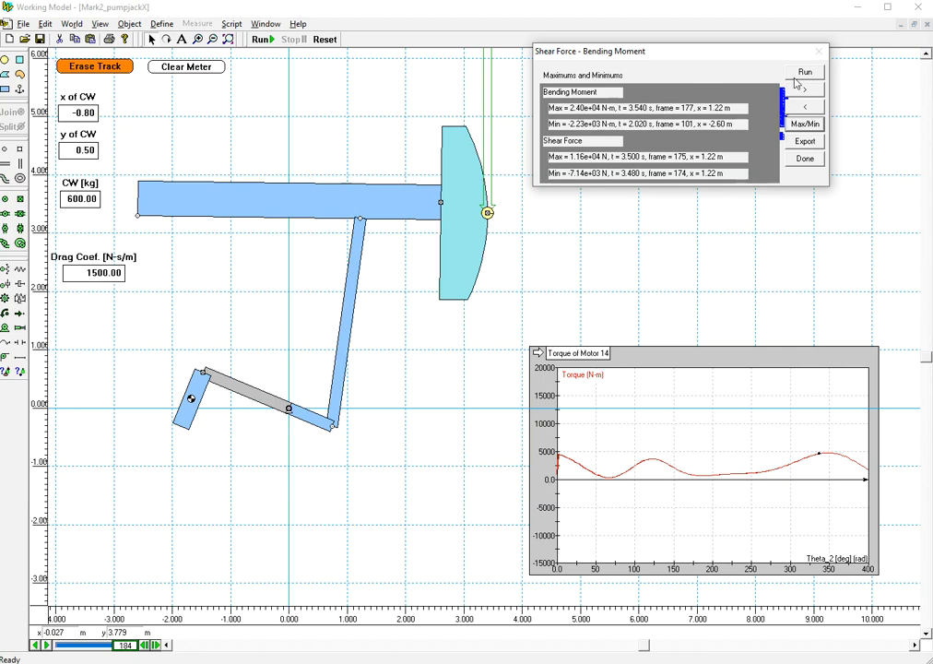
- Resume the shear force and bending moment run to watch the diagrams over more crank cycles, and stop it
{"action": "left_click", "coordinate": [805, 71]}
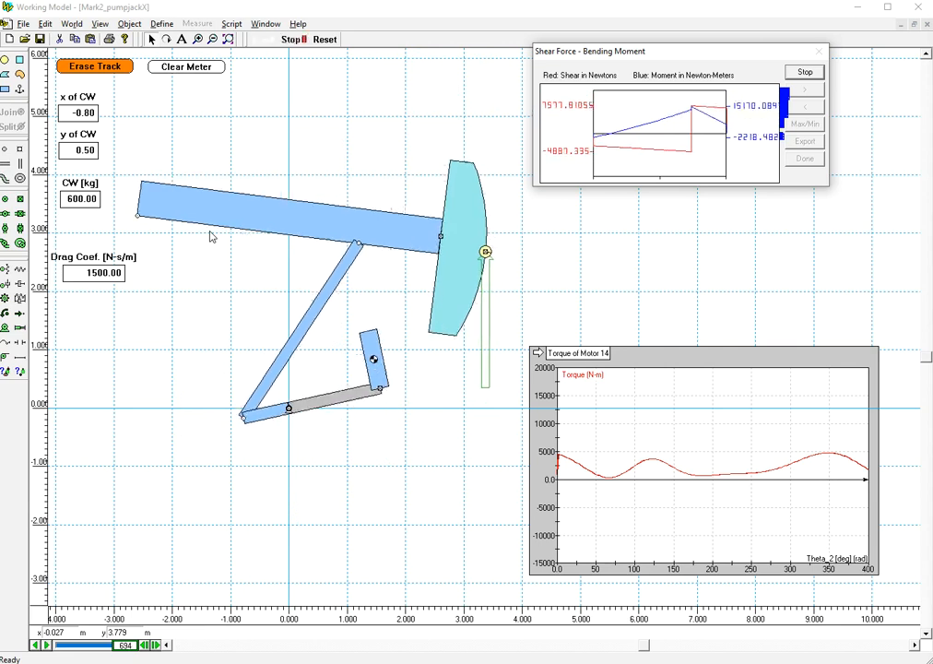
{"action": "left_click", "coordinate": [807, 73]}
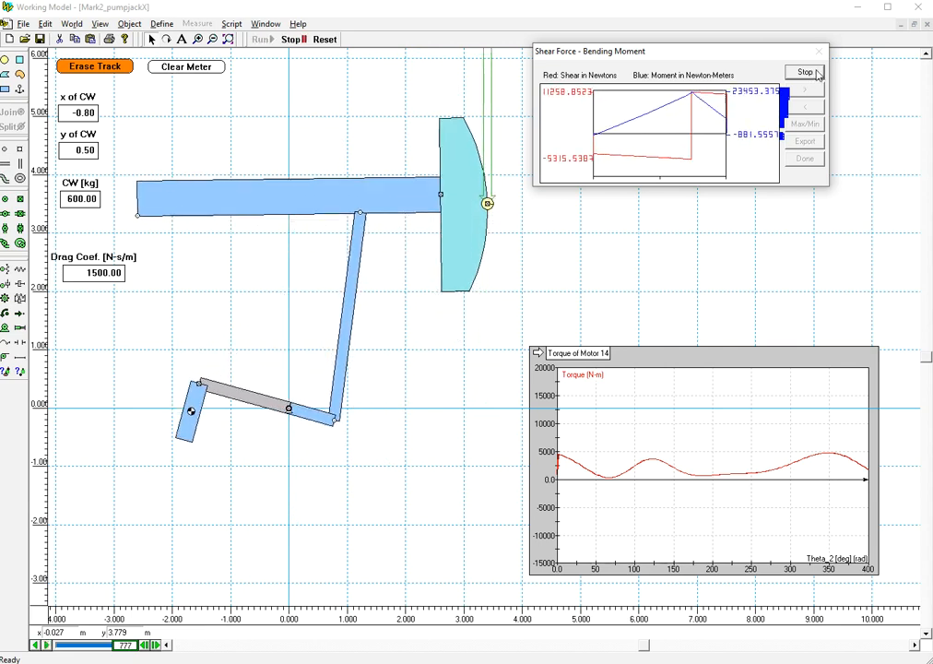
{"action": "left_click", "coordinate": [807, 74]}
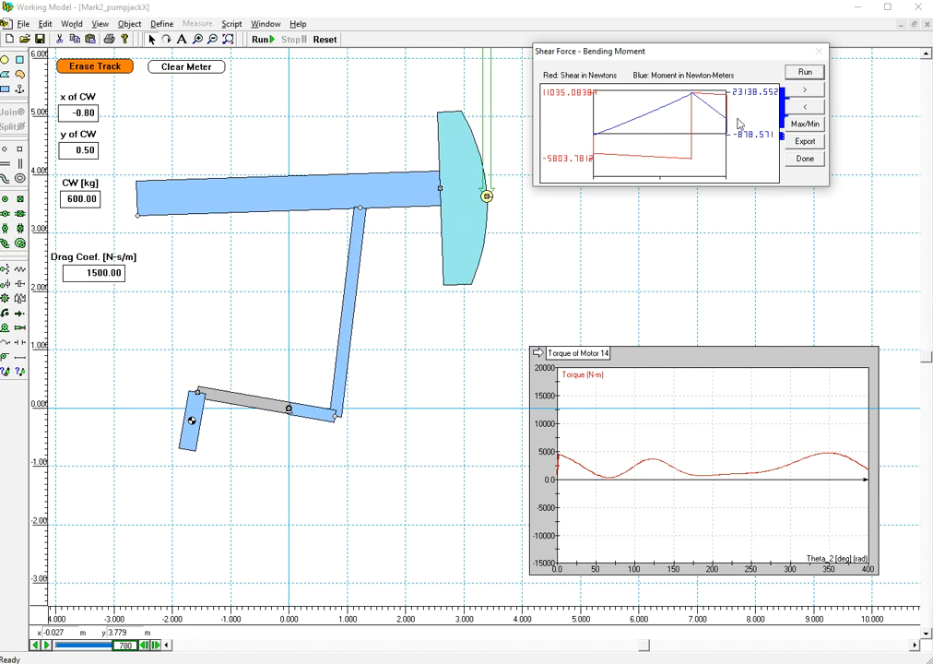